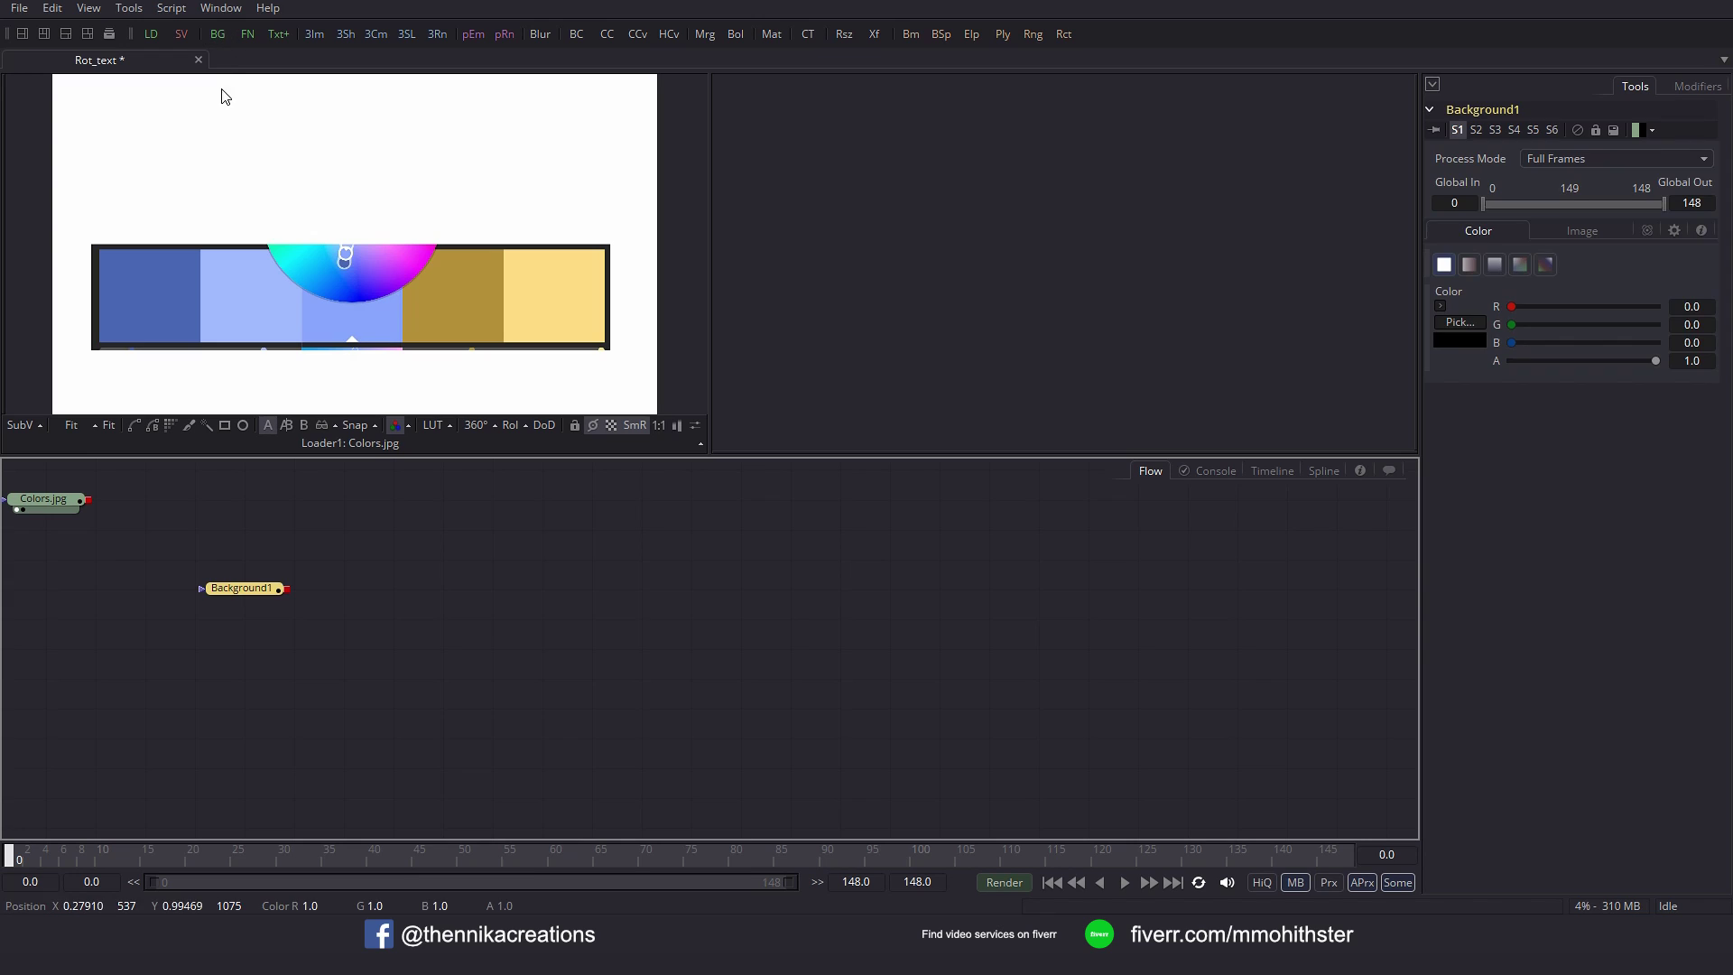
Display the Background1 node in the empty second viewer.
{"action": "left_click_drag", "start_coordinate": [264, 593], "coordinate": [762, 347]}
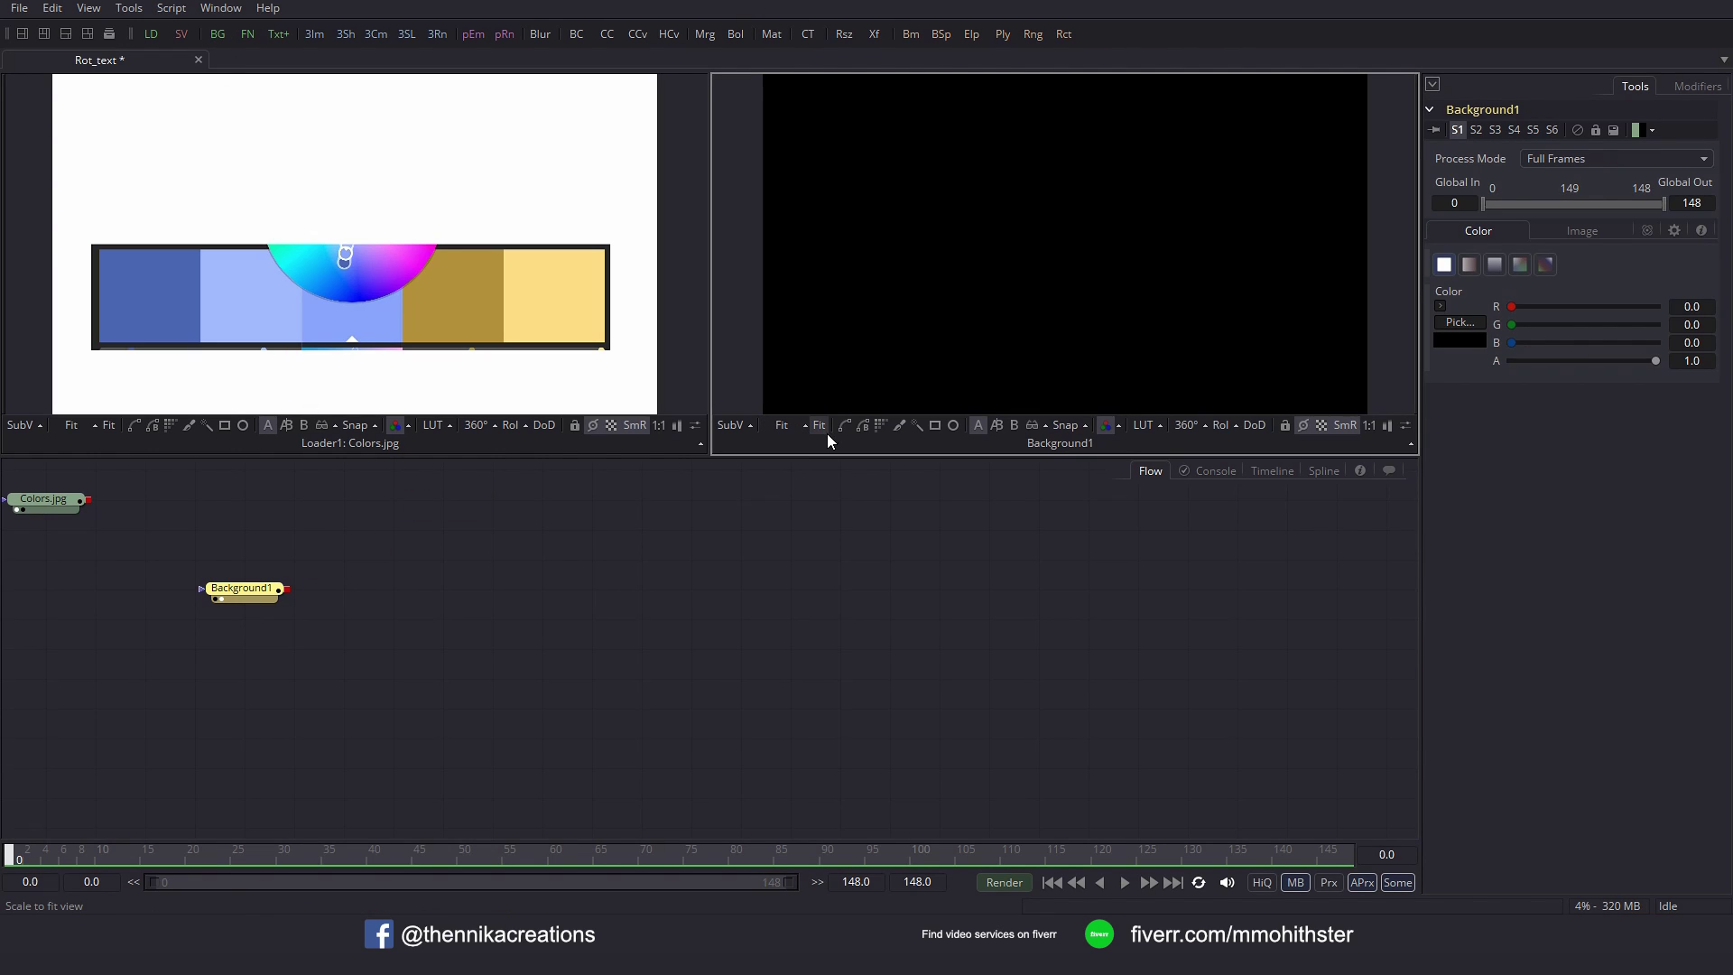
{"action": "left_click_drag", "start_coordinate": [1263, 190], "coordinate": [1196, 290]}
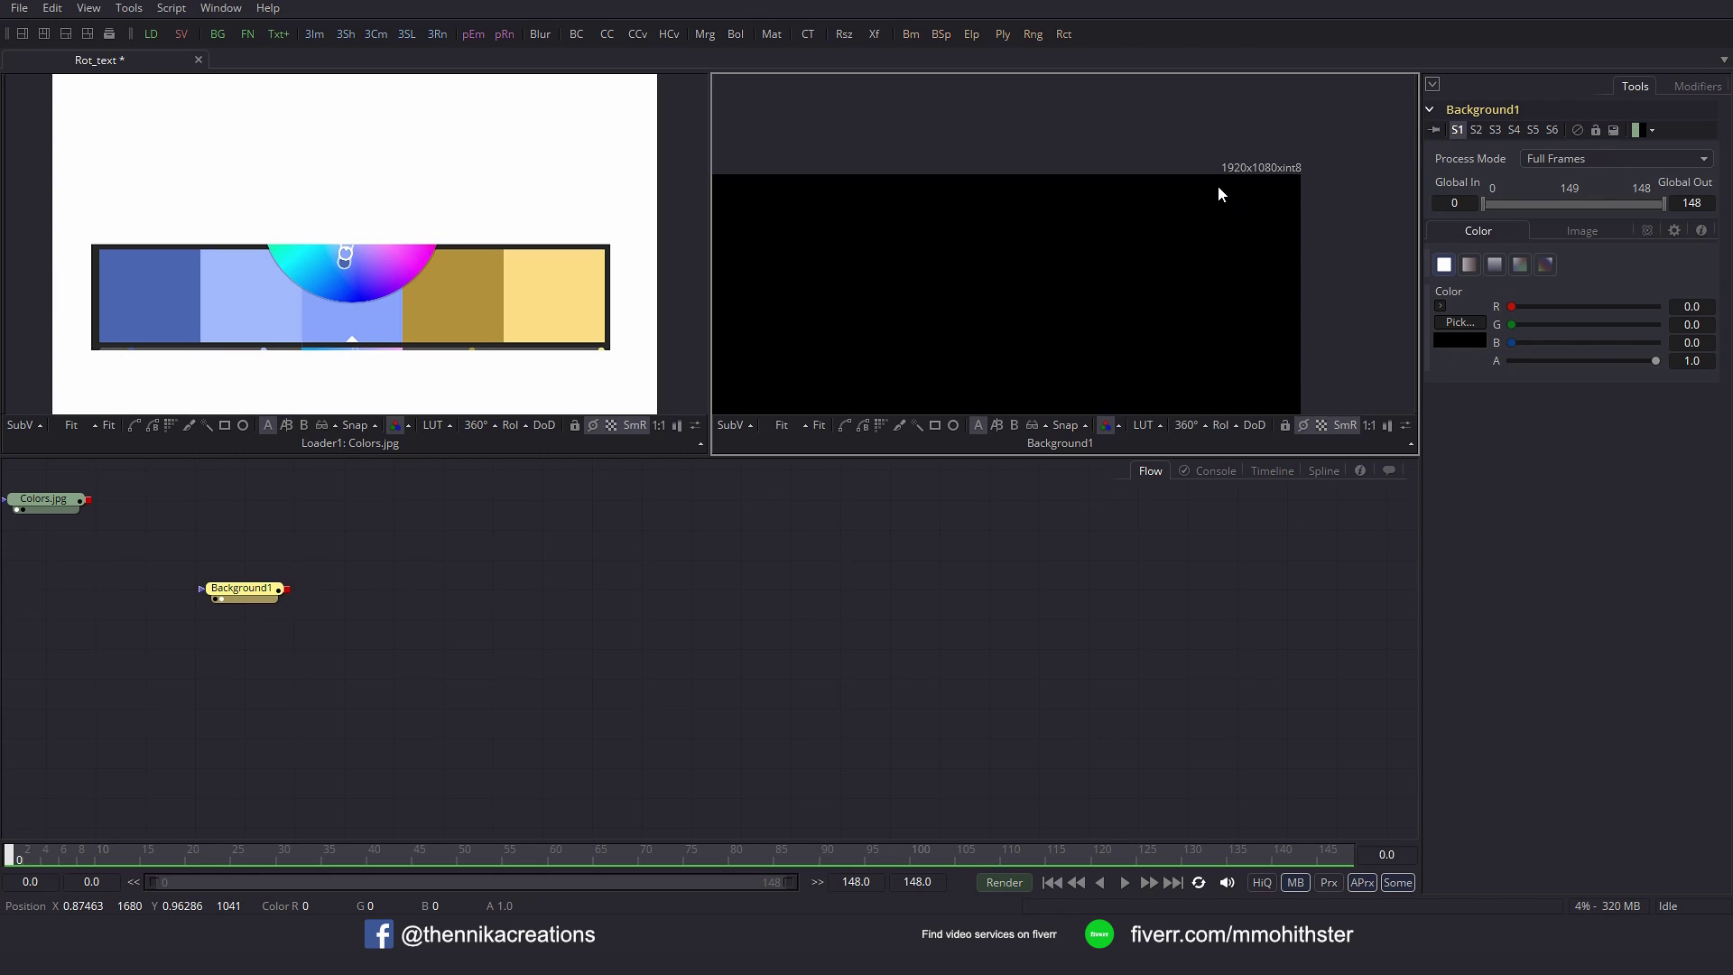
{"action": "left_click_drag", "start_coordinate": [986, 255], "coordinate": [1075, 184]}
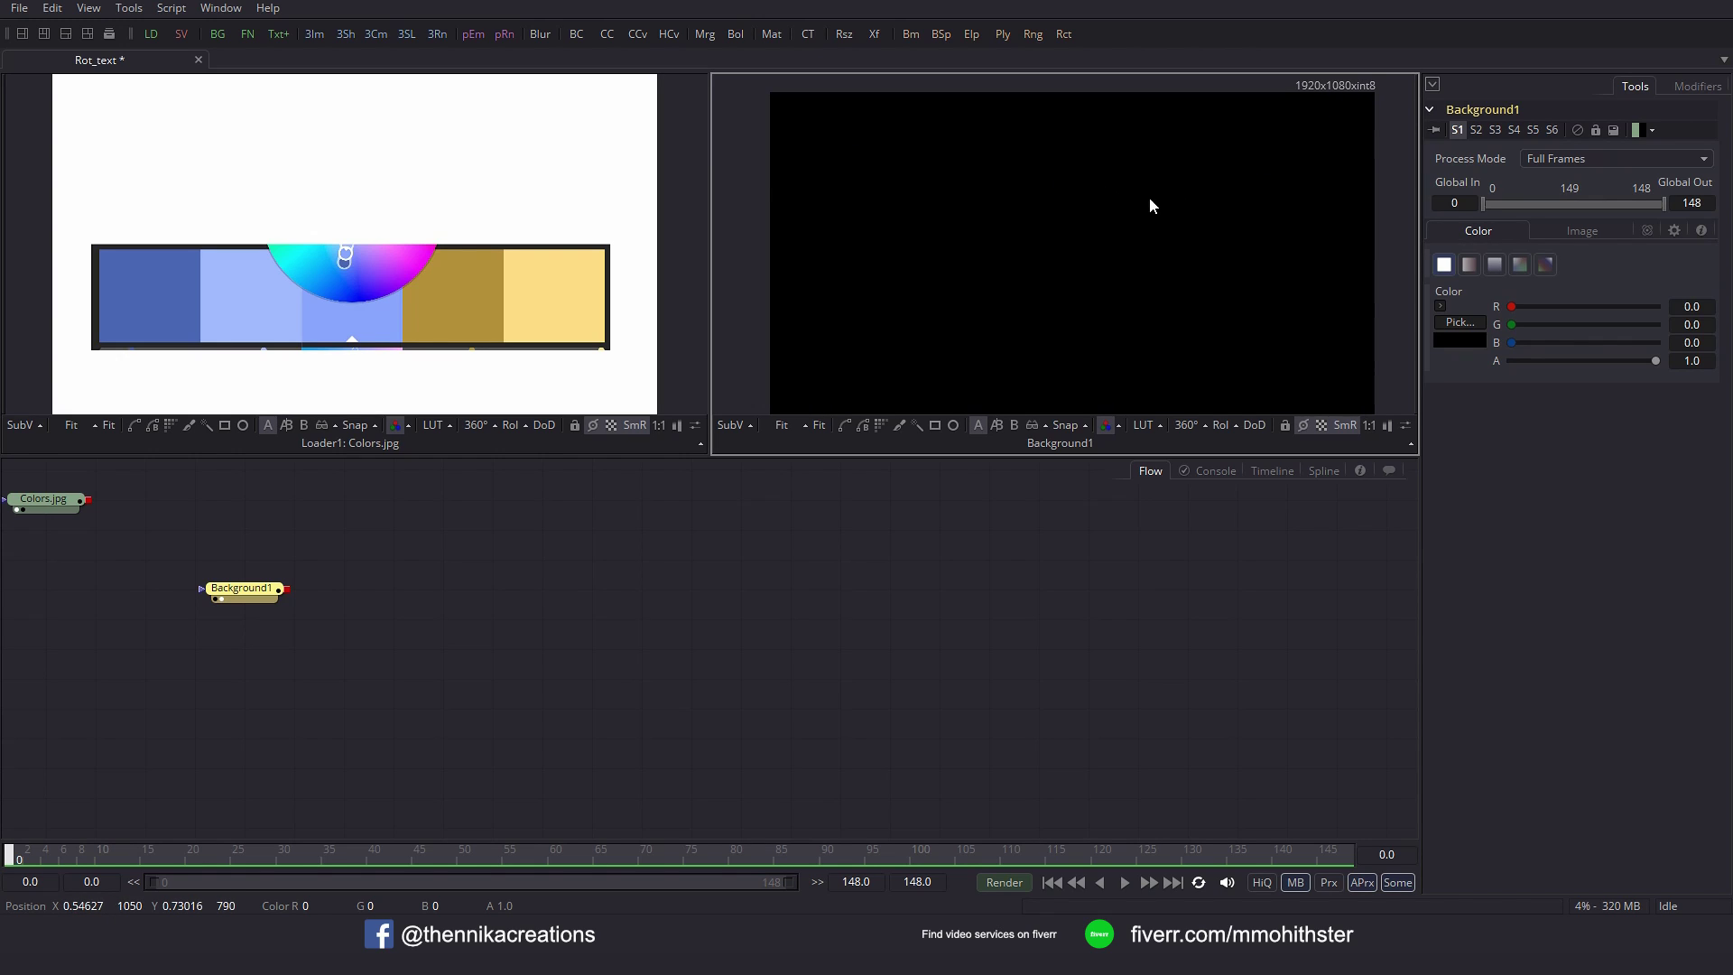
Set Background1's image size to 500 by 500 and sample its colour from the dark blue palette swatch.
{"action": "left_click", "coordinate": [1586, 232]}
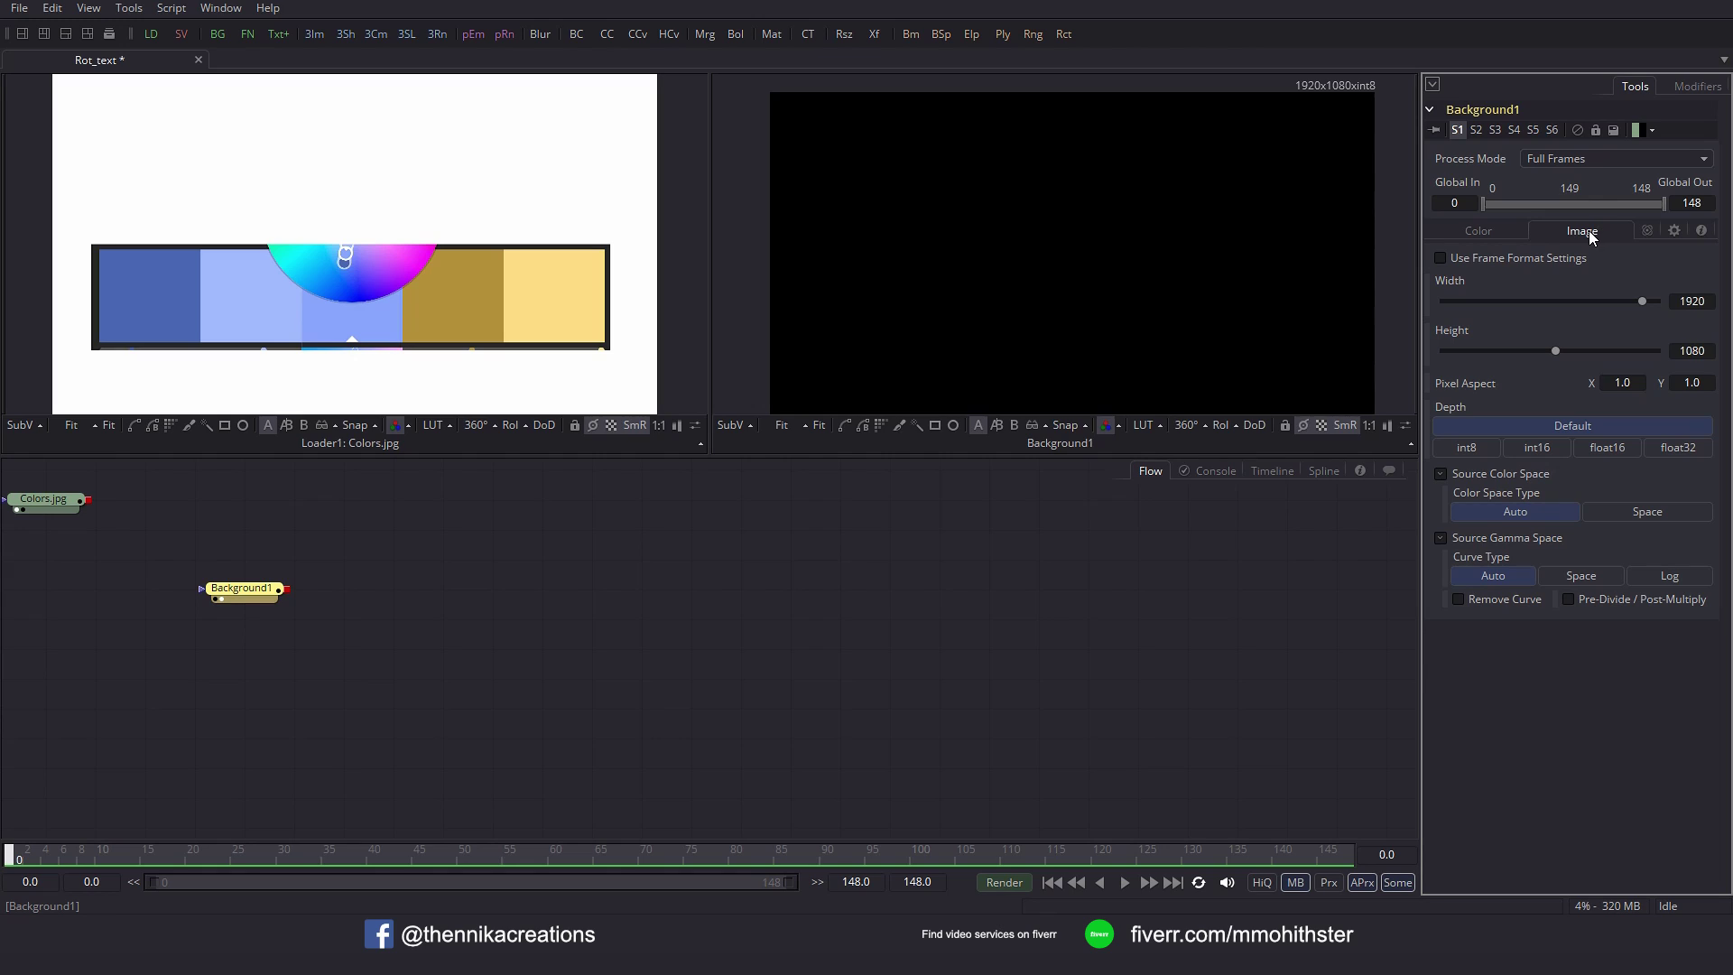
{"action": "left_click", "coordinate": [1689, 300]}
{"action": "type", "text": "500"}
{"action": "key", "text": "Tab"}
{"action": "type", "text": "500"}
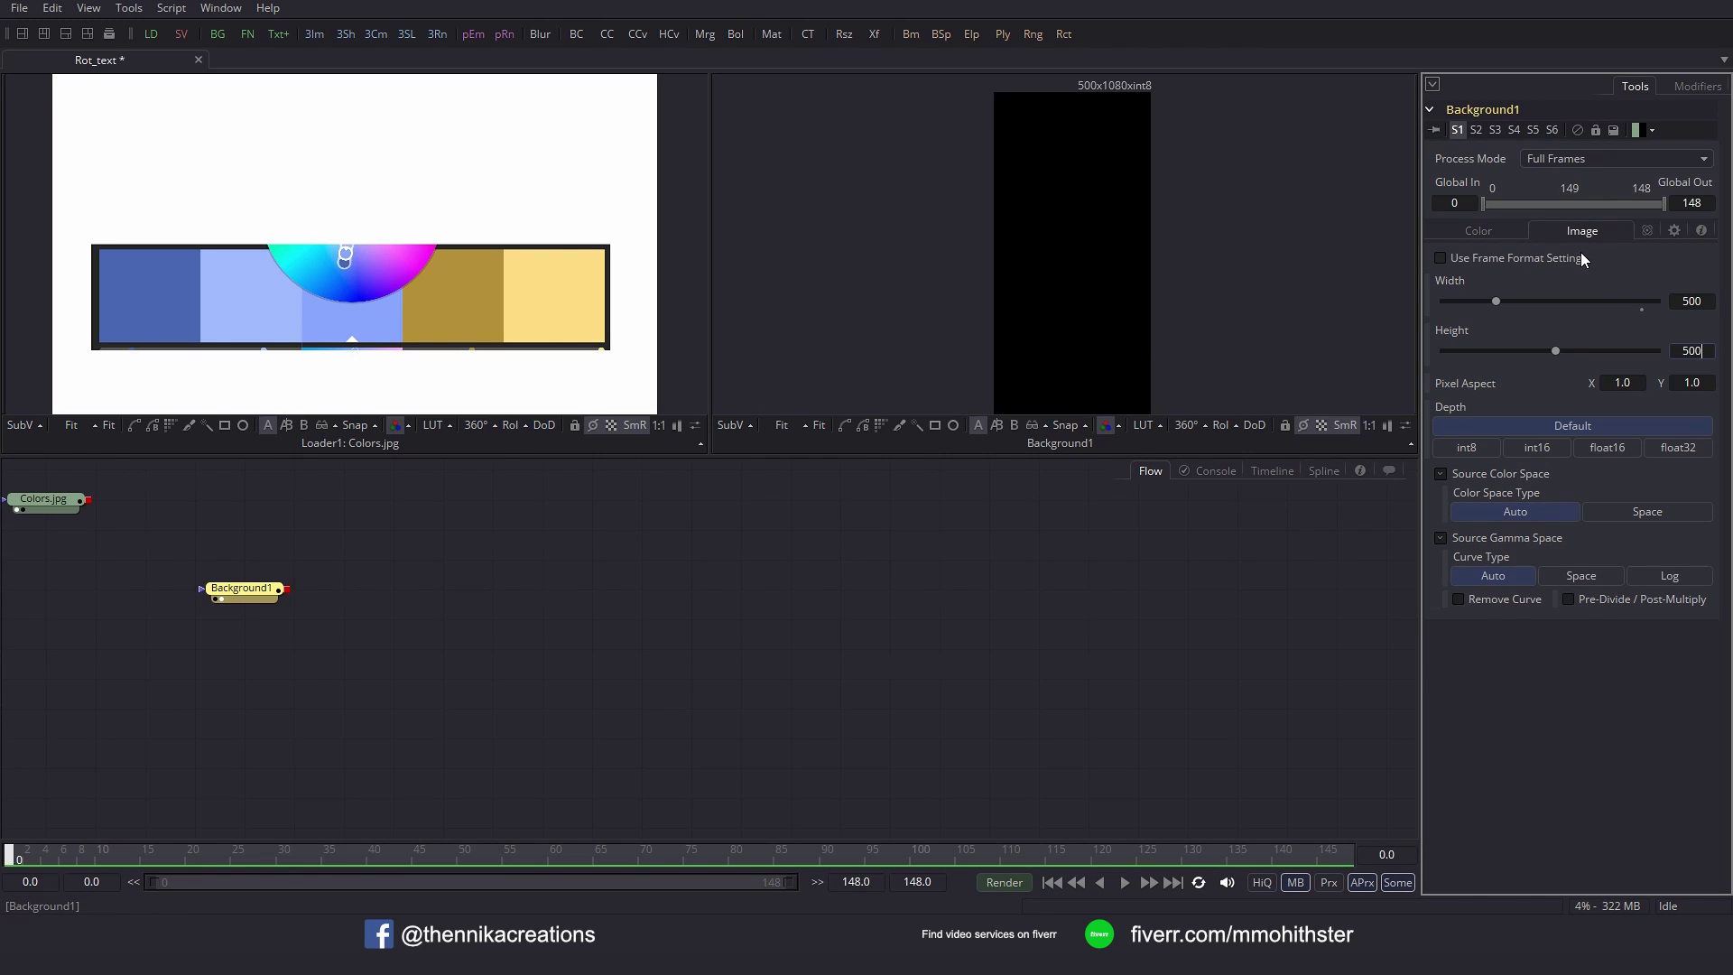
{"action": "key", "text": "Tab"}
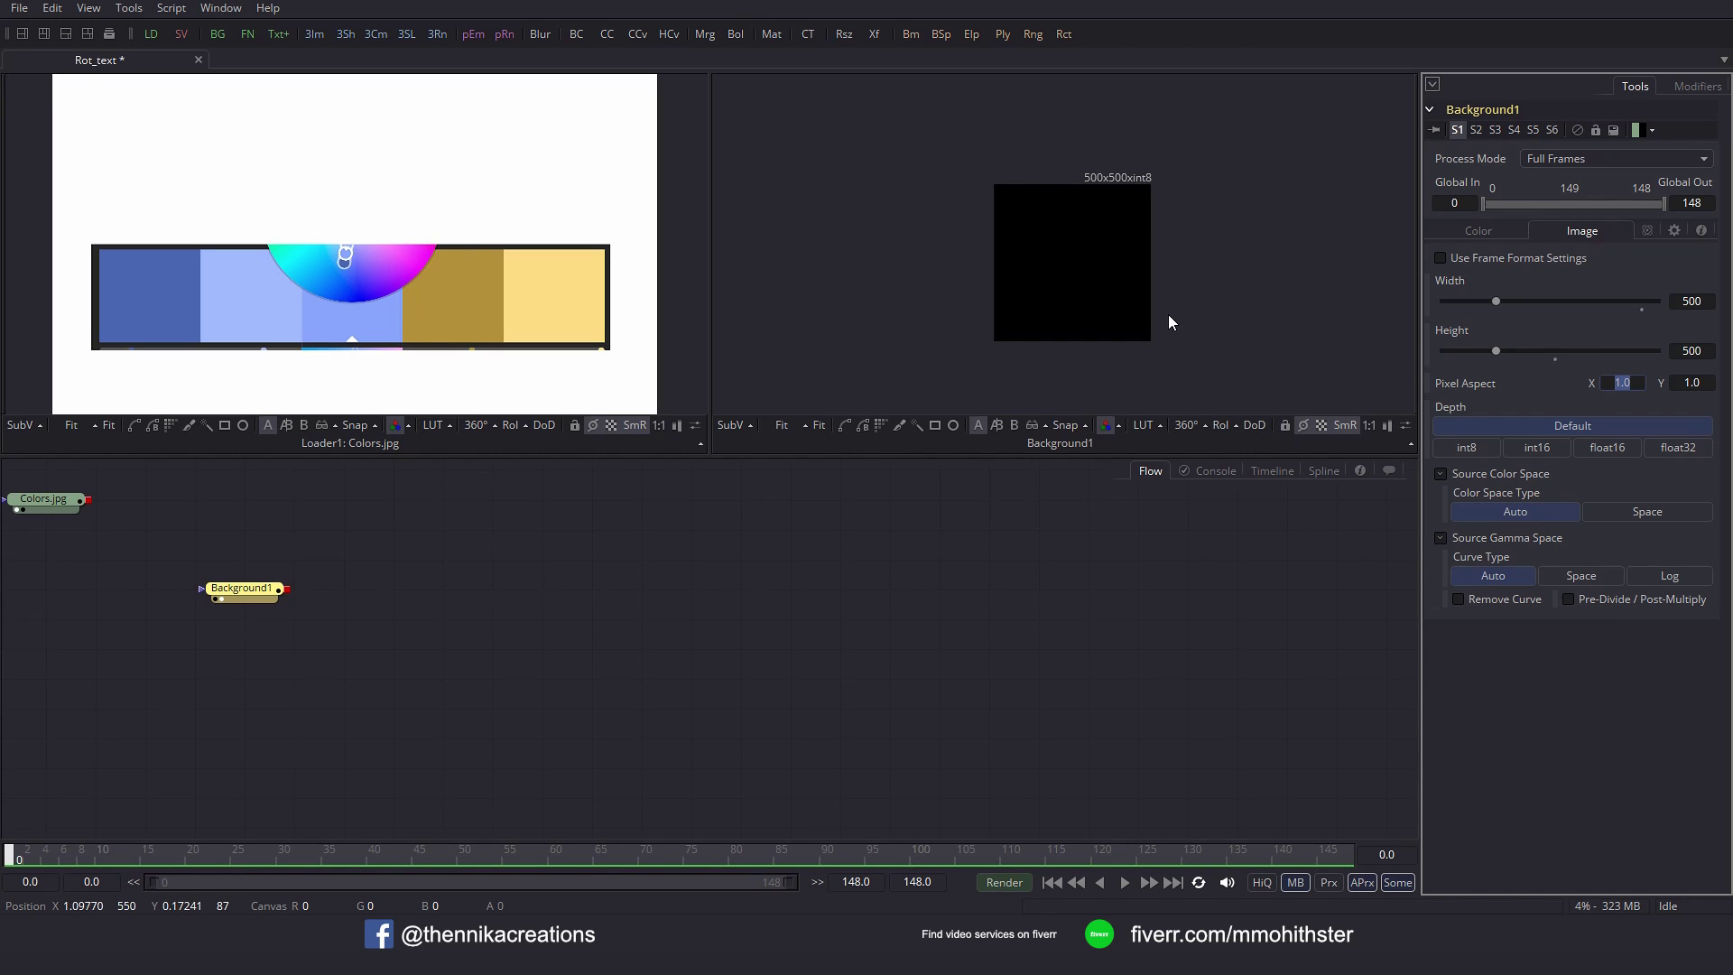
{"action": "left_click", "coordinate": [1481, 231]}
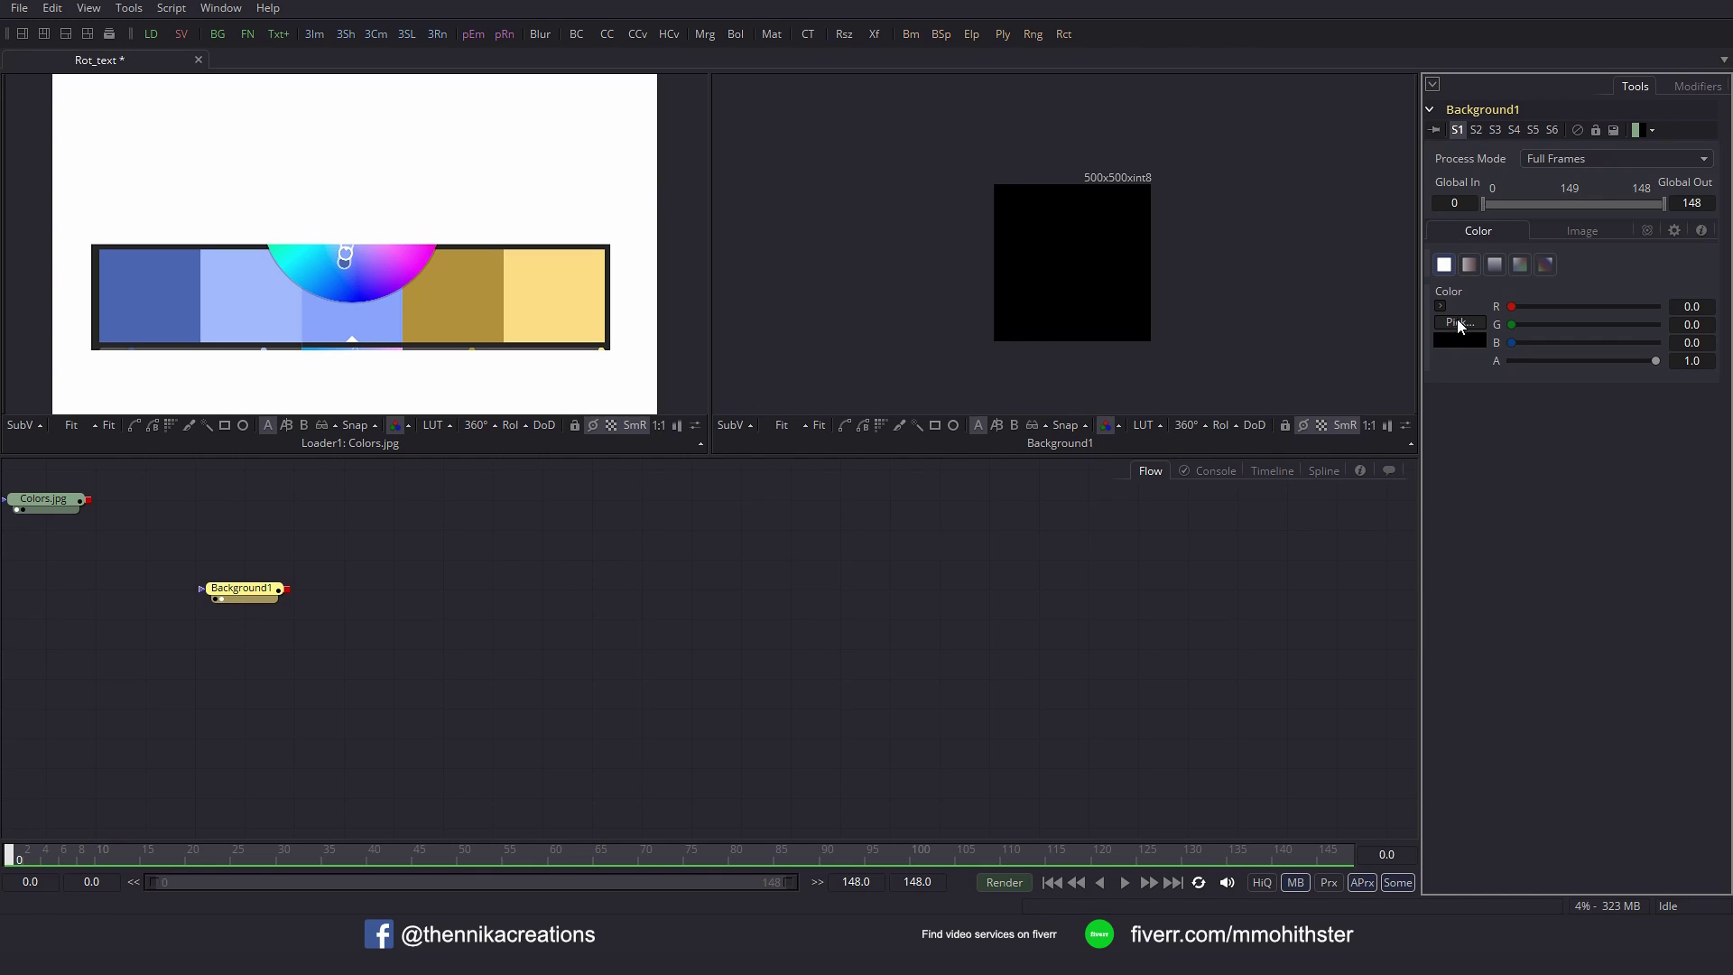
{"action": "left_click_drag", "start_coordinate": [1462, 319], "coordinate": [180, 292]}
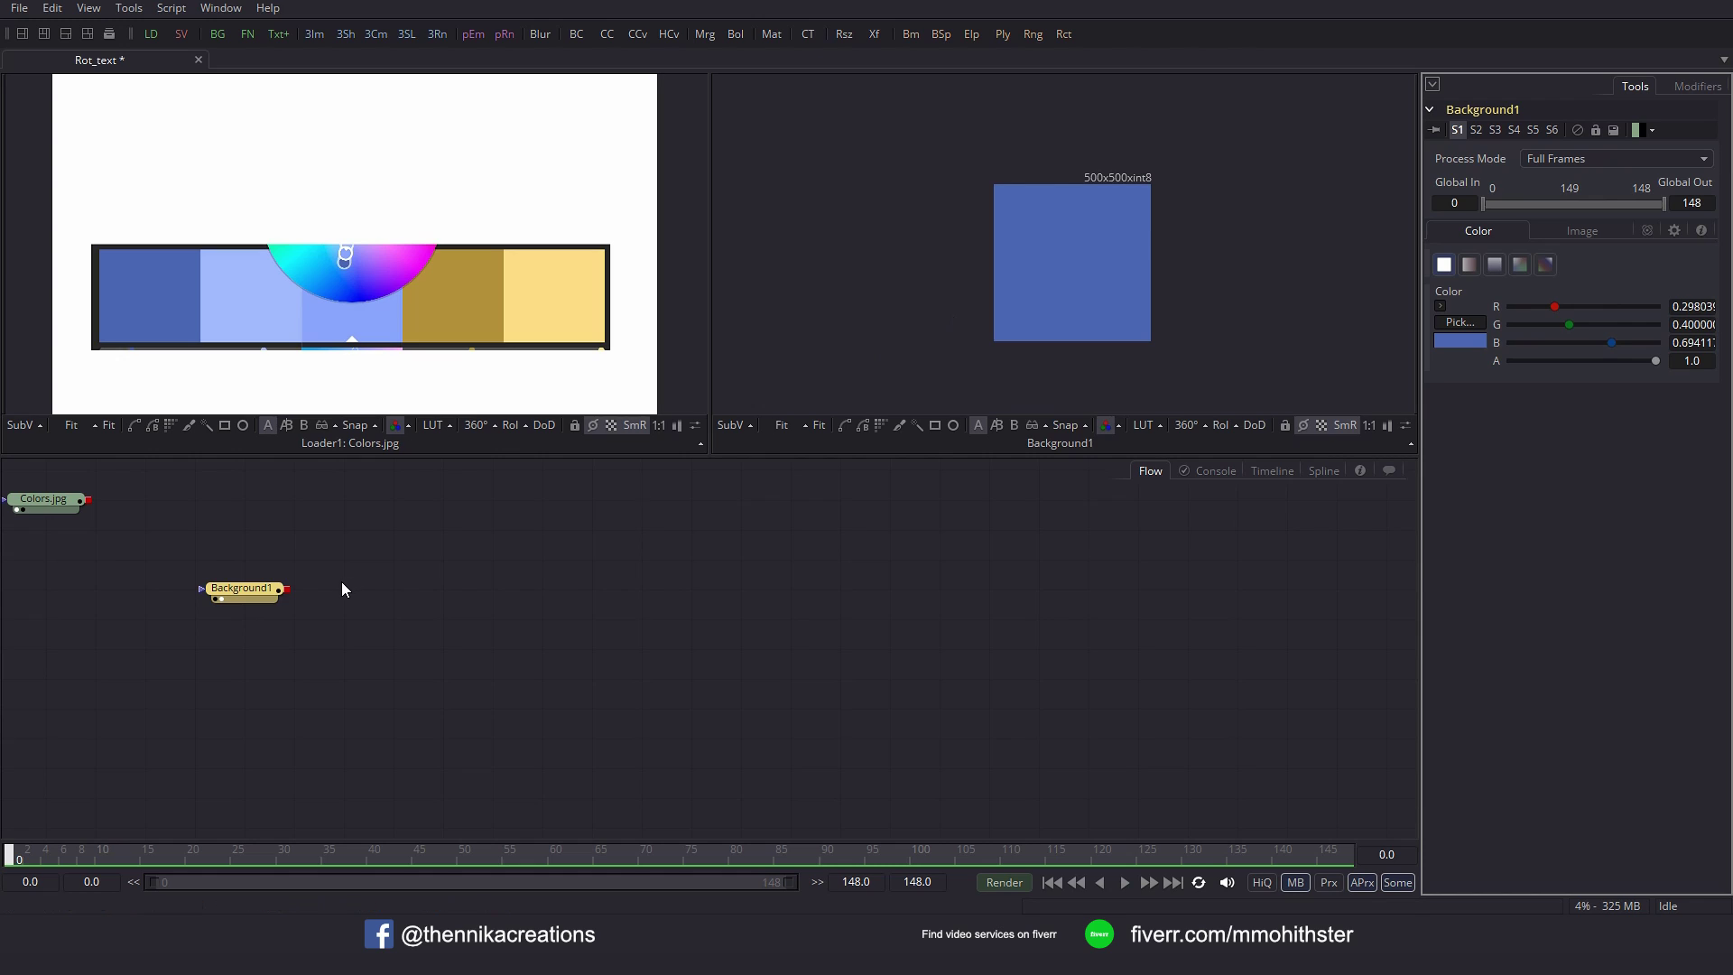
Add a rectangle mask to Background1 and set its width and height to 1.0.
{"action": "left_click", "coordinate": [247, 590]}
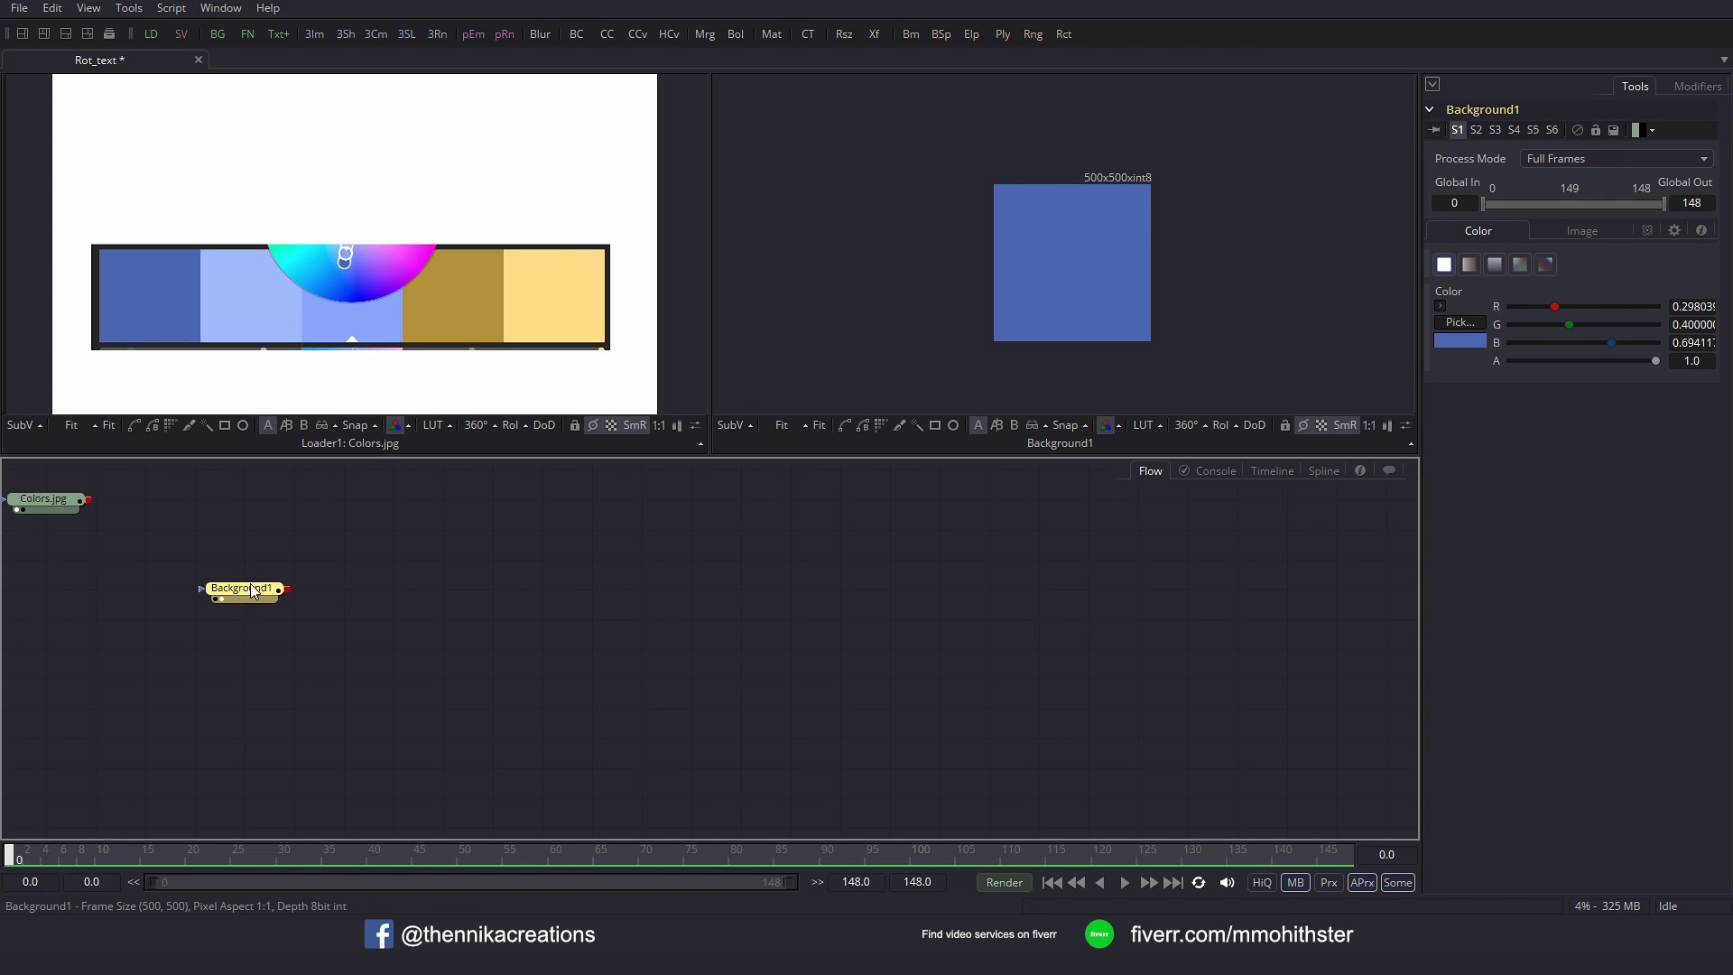
{"action": "left_click", "coordinate": [224, 426]}
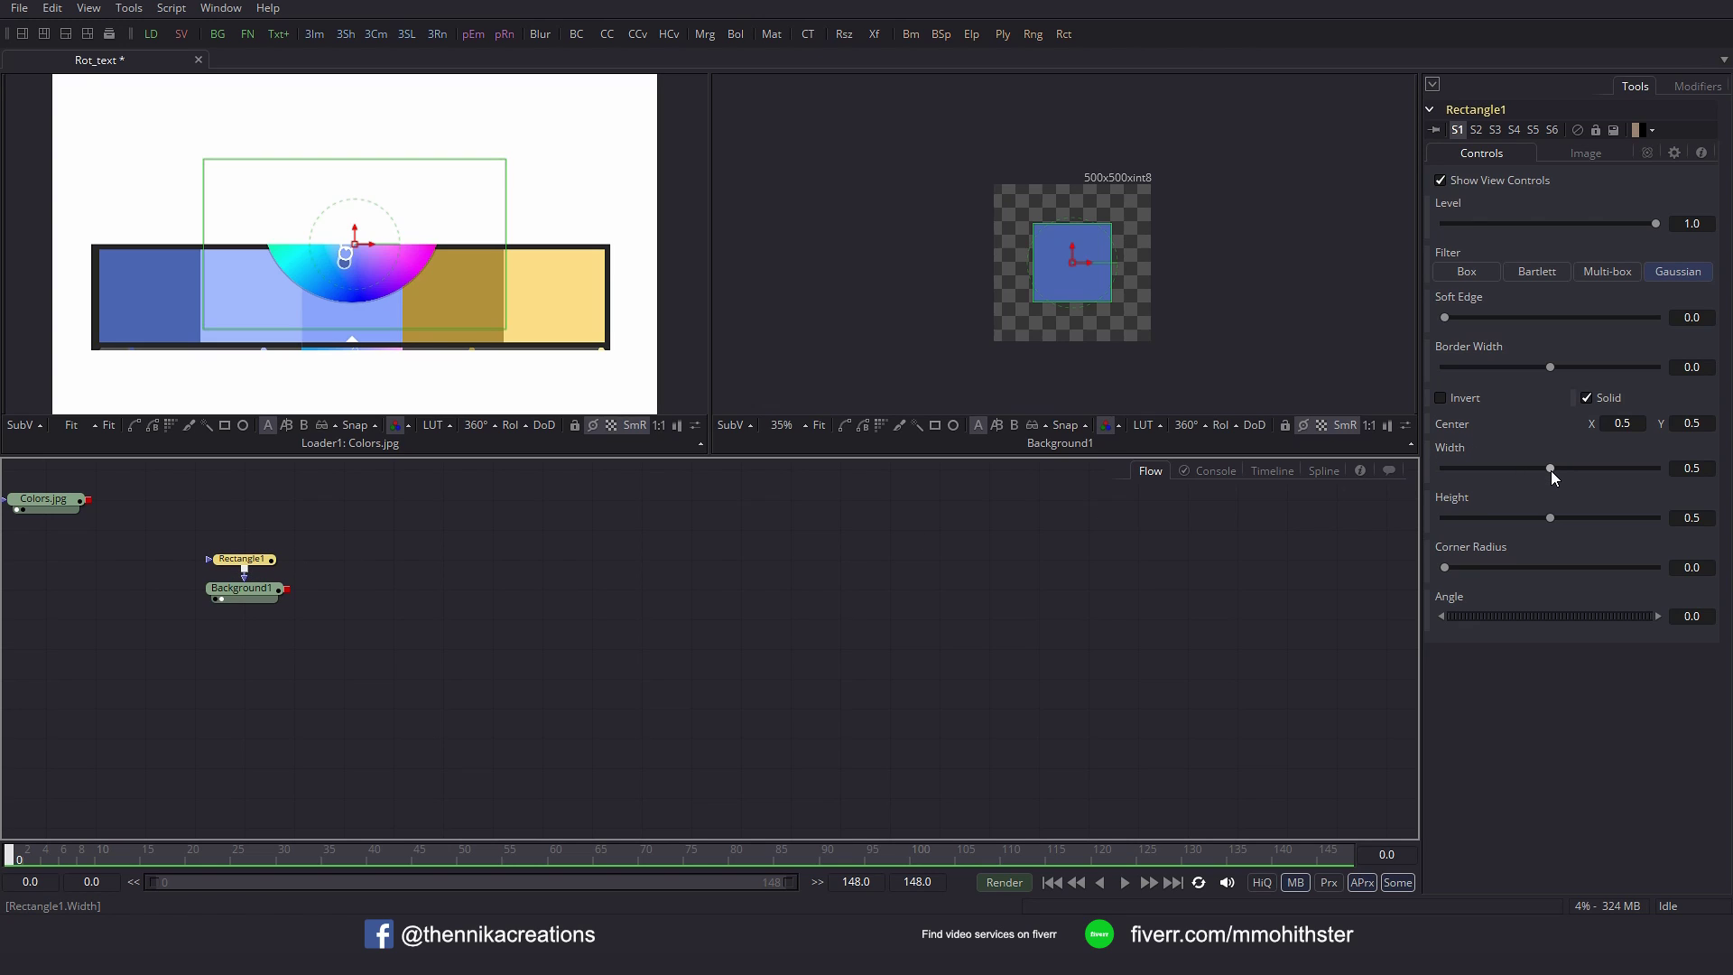
{"action": "left_click_drag", "start_coordinate": [1552, 469], "coordinate": [1666, 468]}
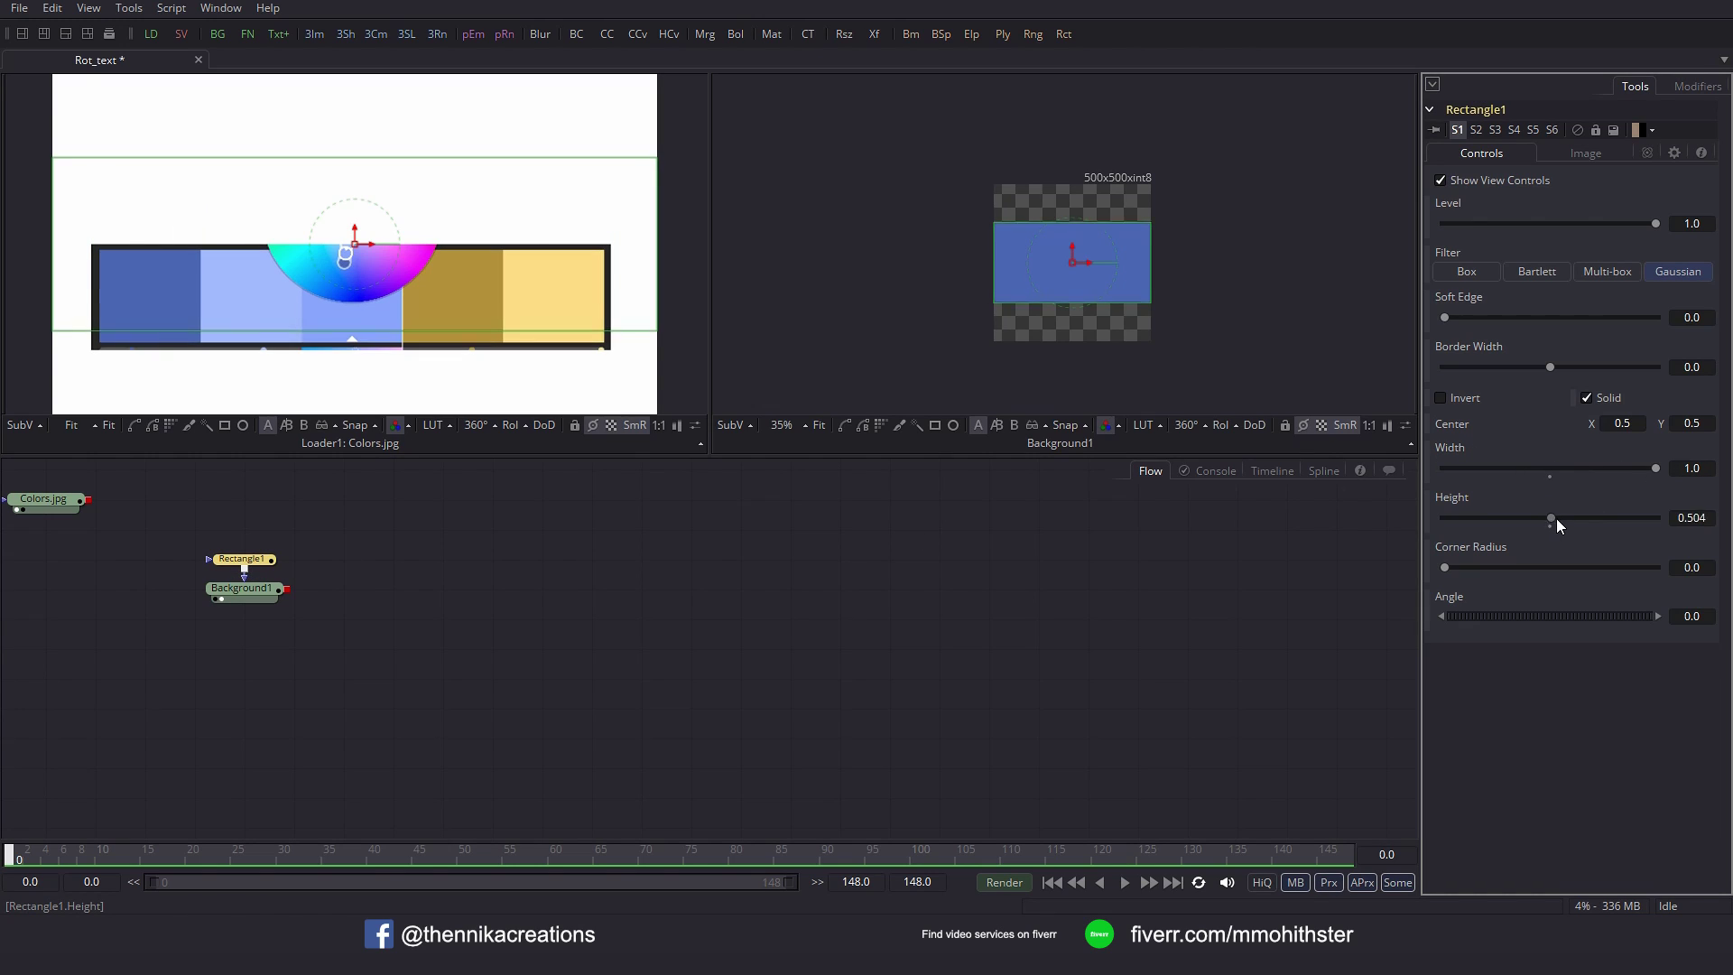
{"action": "left_click_drag", "start_coordinate": [1554, 518], "coordinate": [1666, 518]}
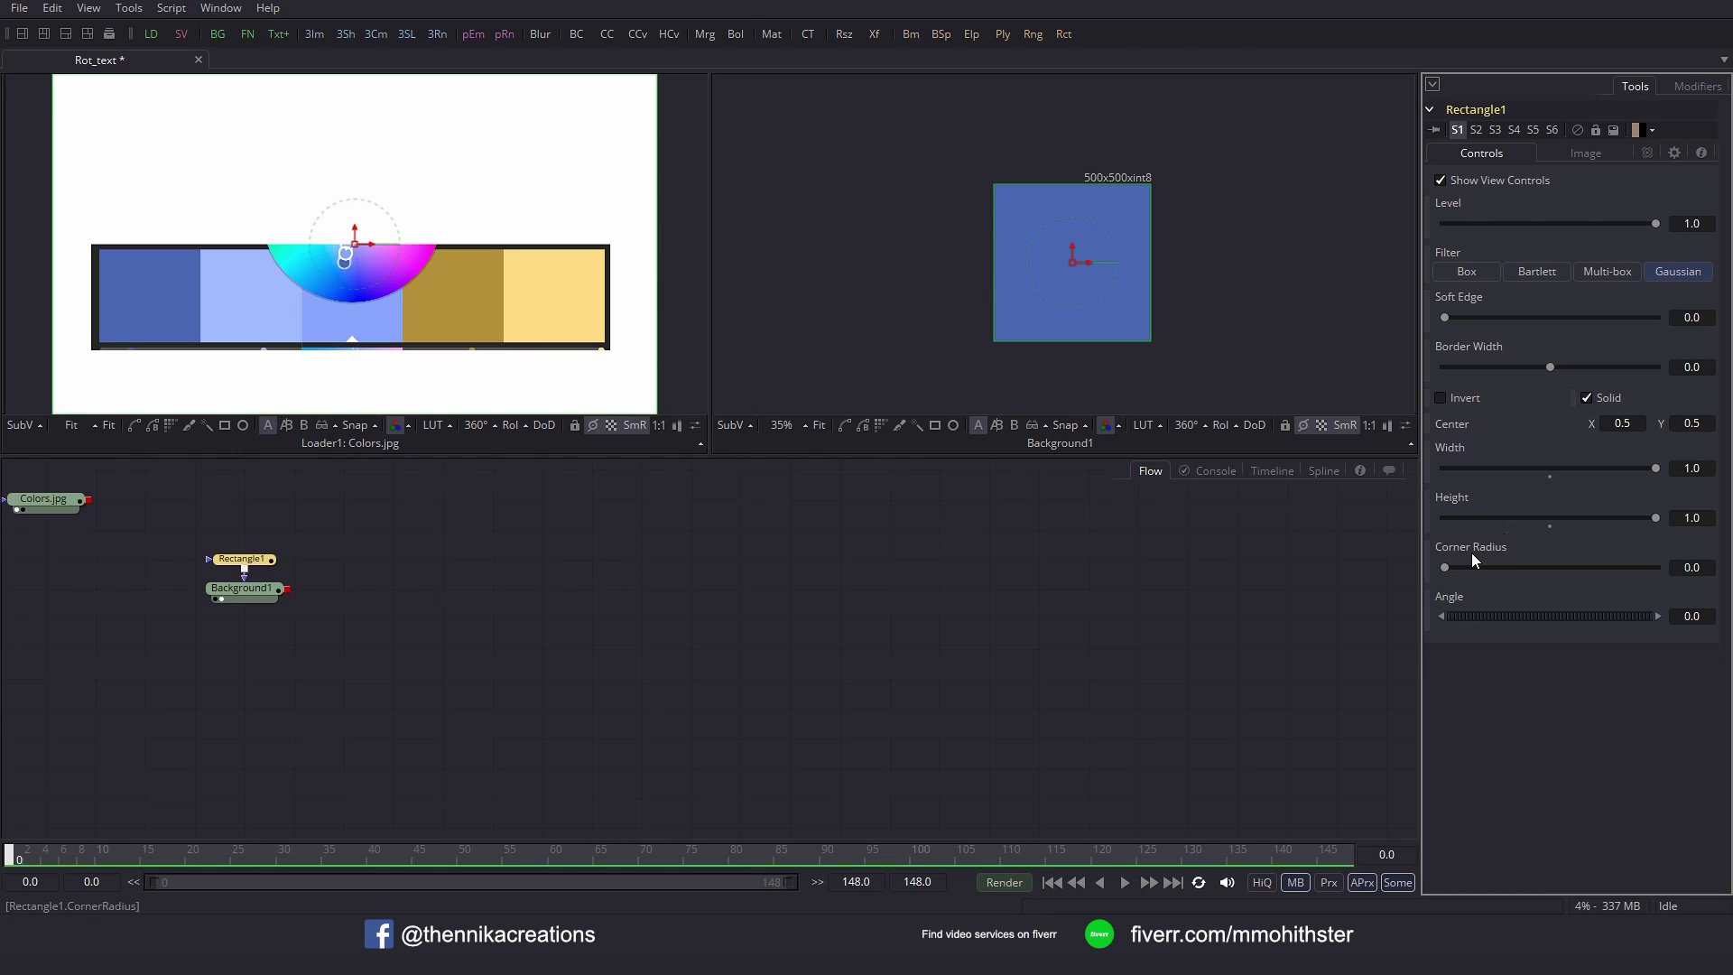
Set the rectangle mask's corner radius to 0.2 and fit the image in the second viewer.
{"action": "left_click", "coordinate": [1703, 566]}
{"action": "type", "text": "0.2"}
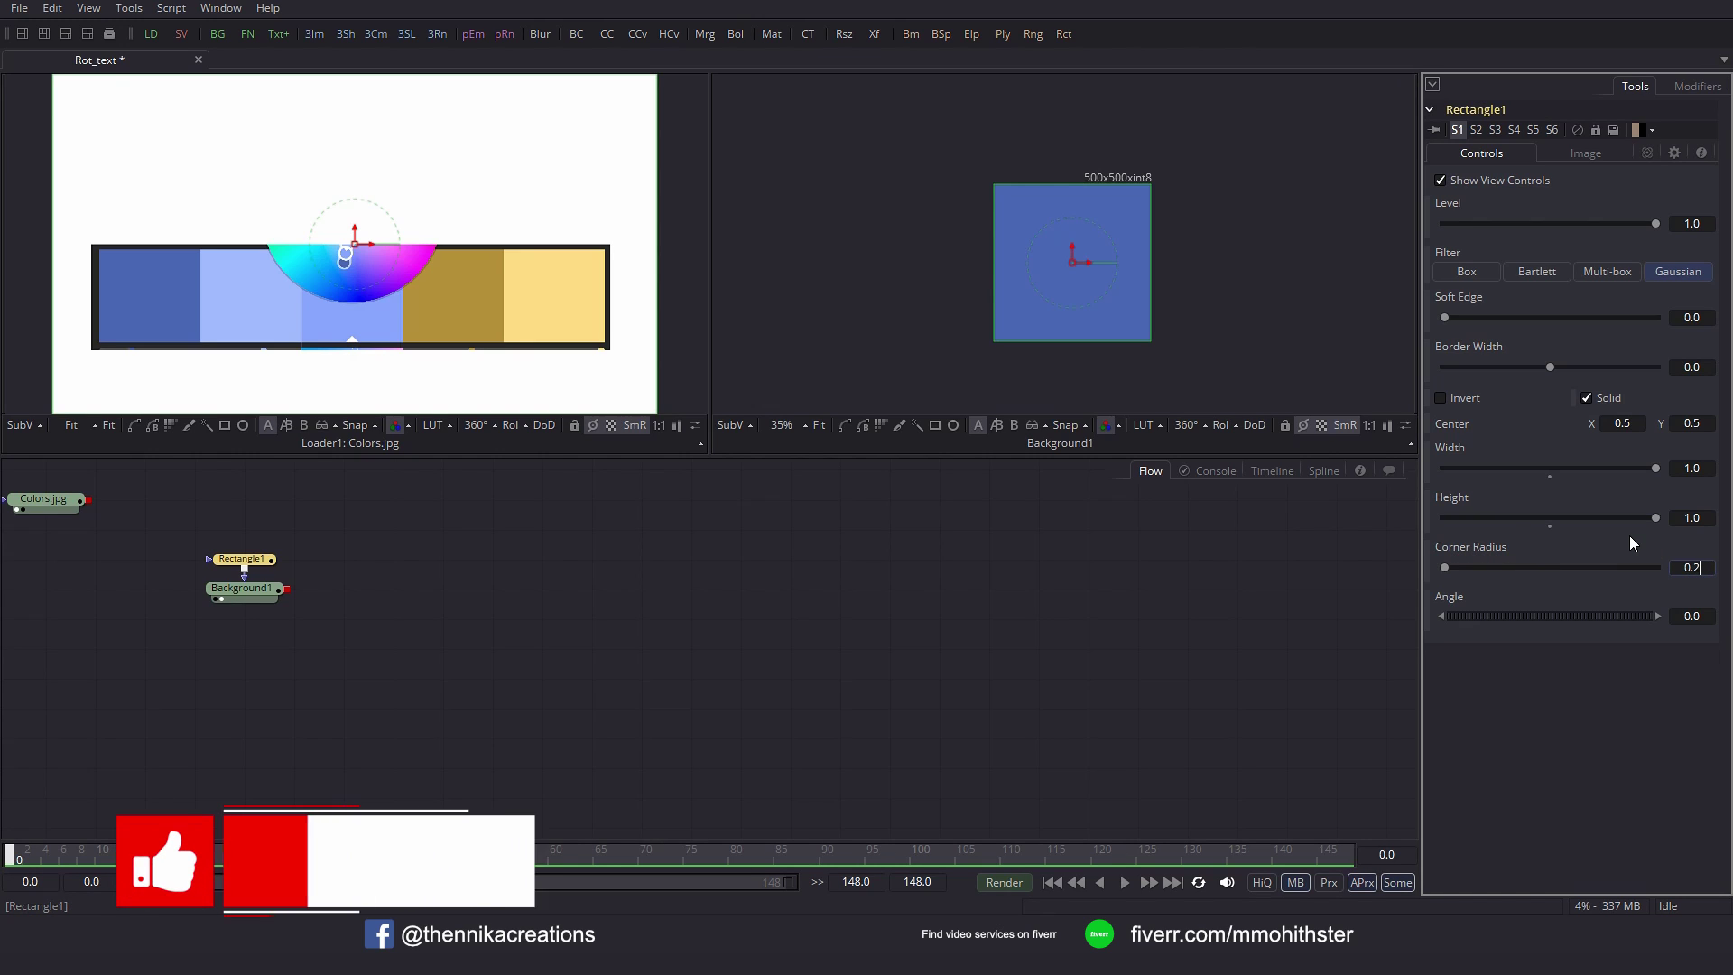
{"action": "key", "text": "Tab"}
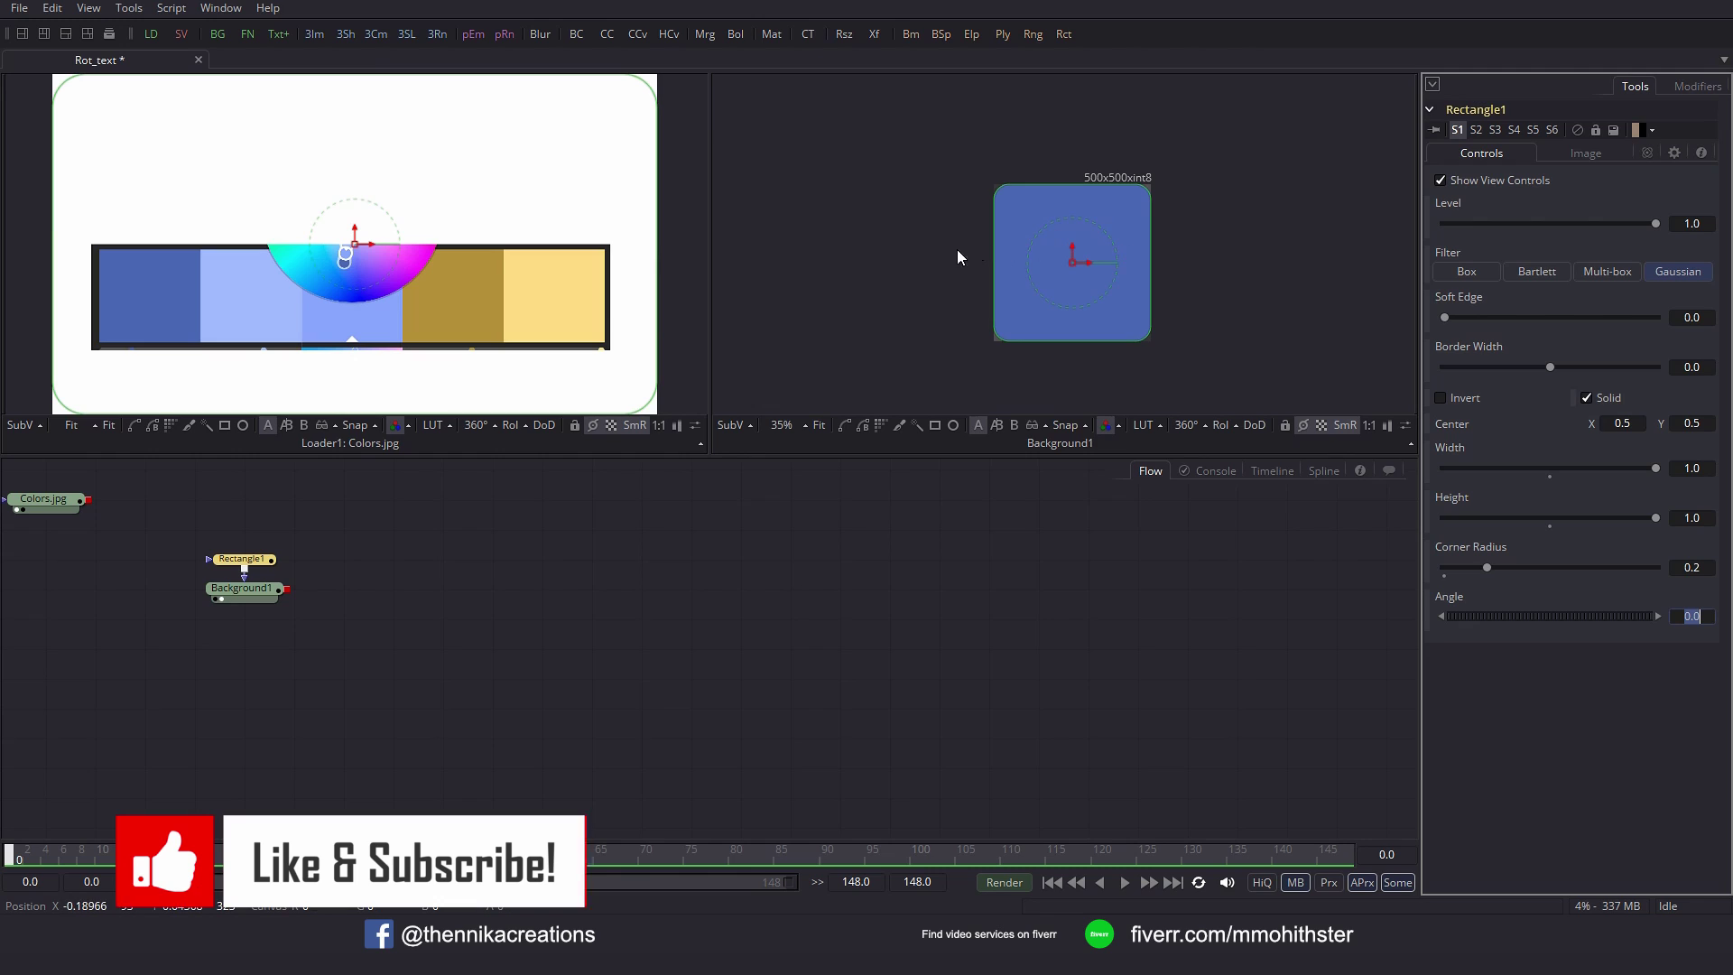
{"action": "left_click", "coordinate": [881, 285]}
{"action": "key", "text": "ctrl+f"}
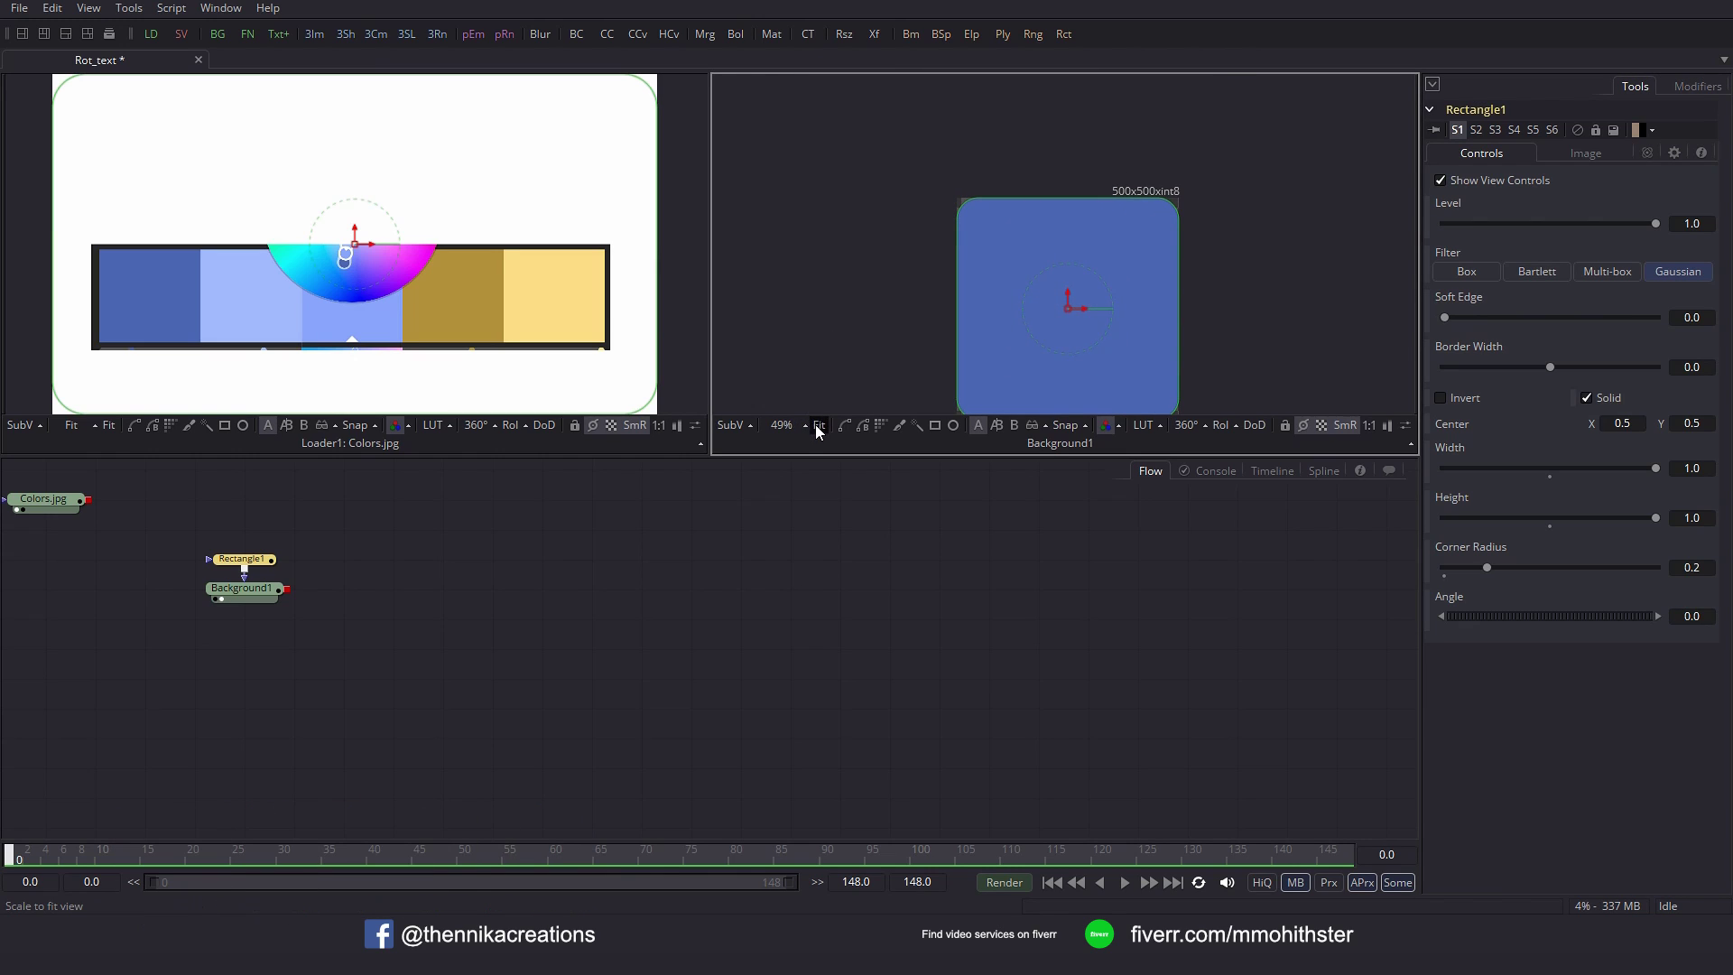
{"action": "left_click", "coordinate": [817, 425]}
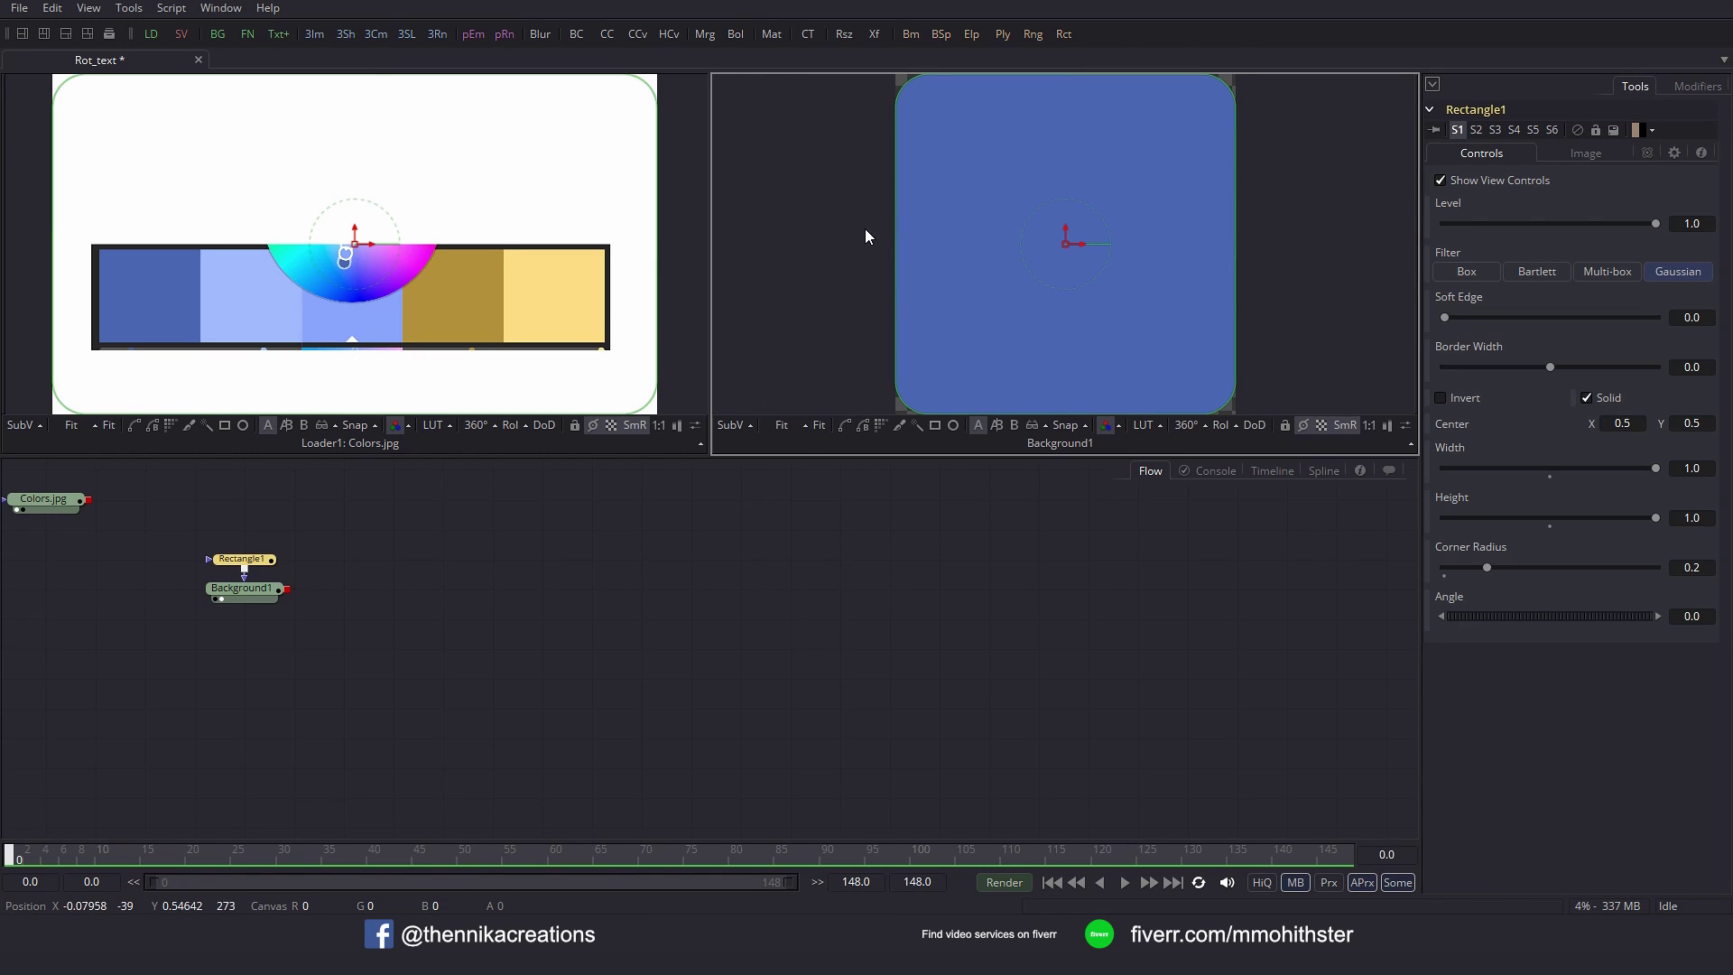
Copy Background1 with its rectangle mask and paste four copies in a row beside the original.
{"action": "left_click", "coordinate": [303, 619]}
{"action": "left_click_drag", "start_coordinate": [302, 614], "coordinate": [209, 532]}
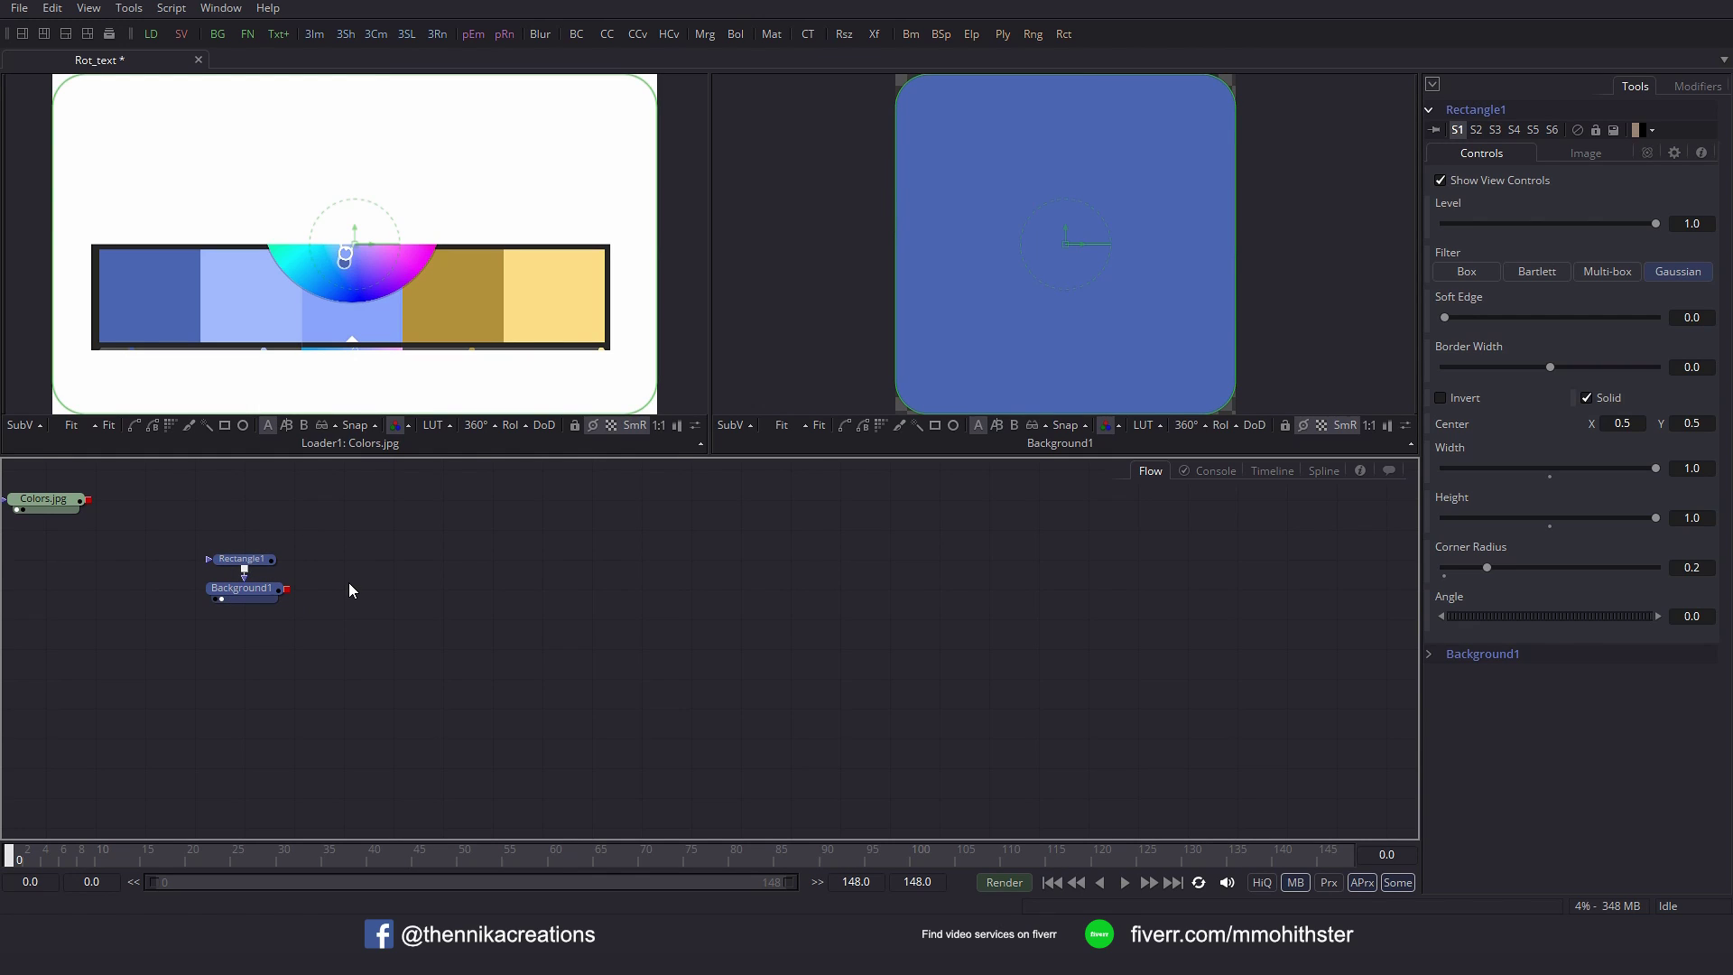
{"action": "left_click", "coordinate": [456, 588]}
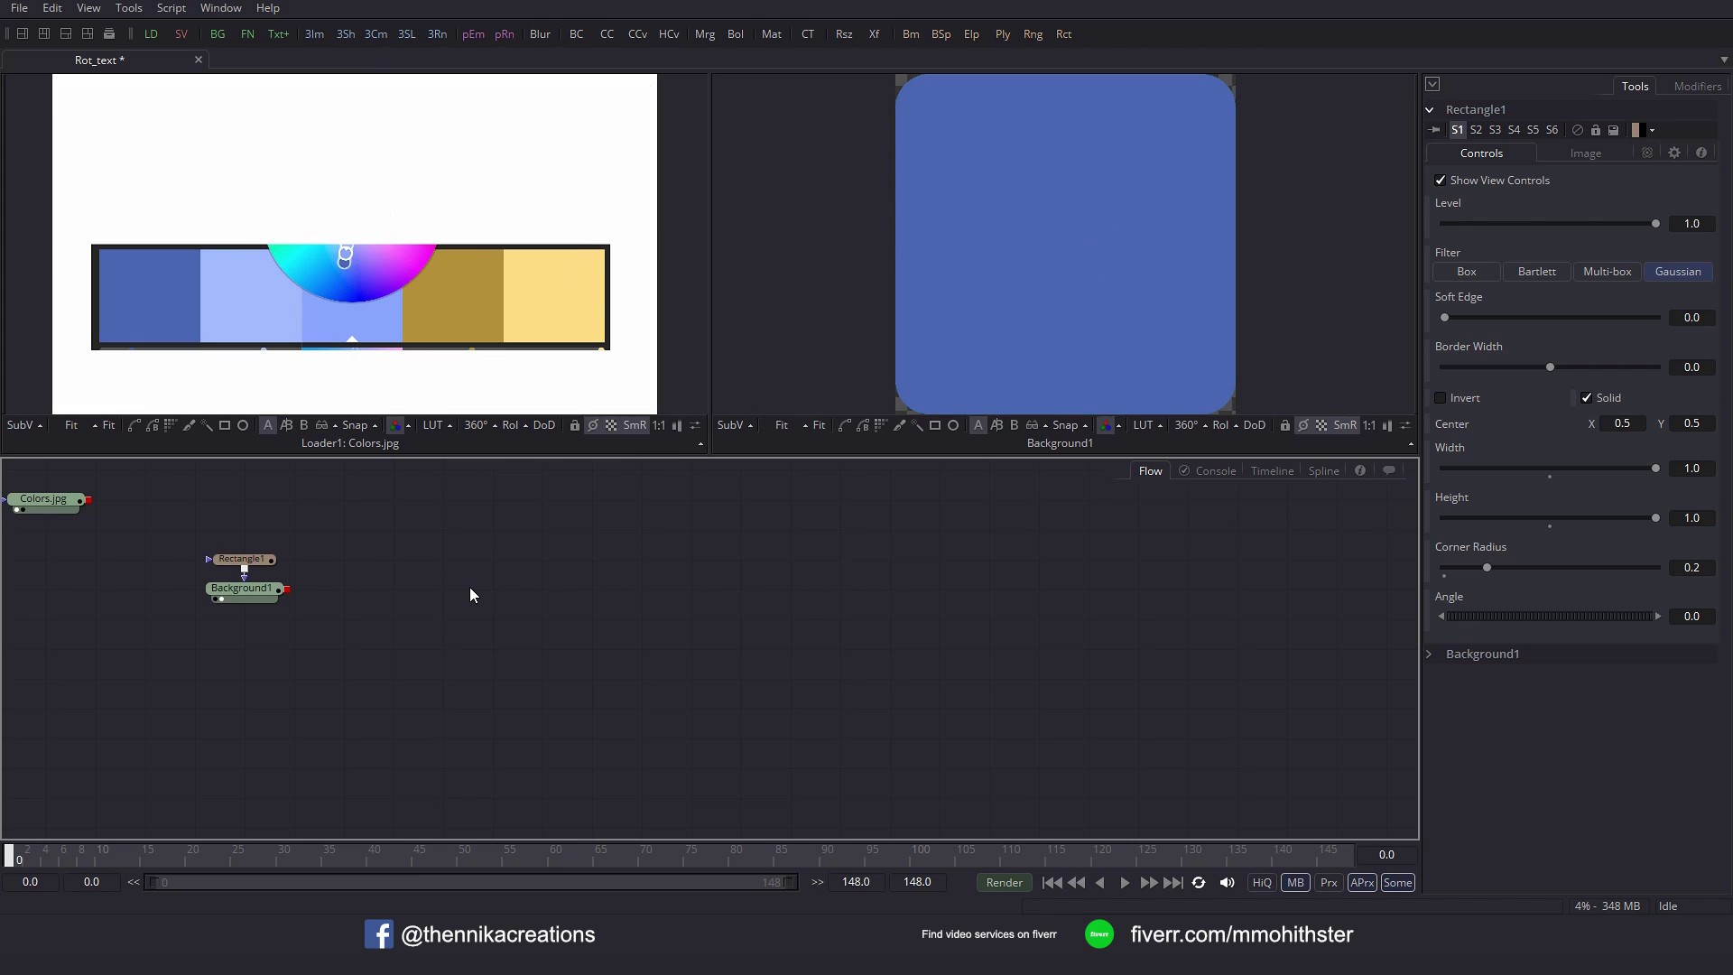
{"action": "key", "text": "ctrl+v"}
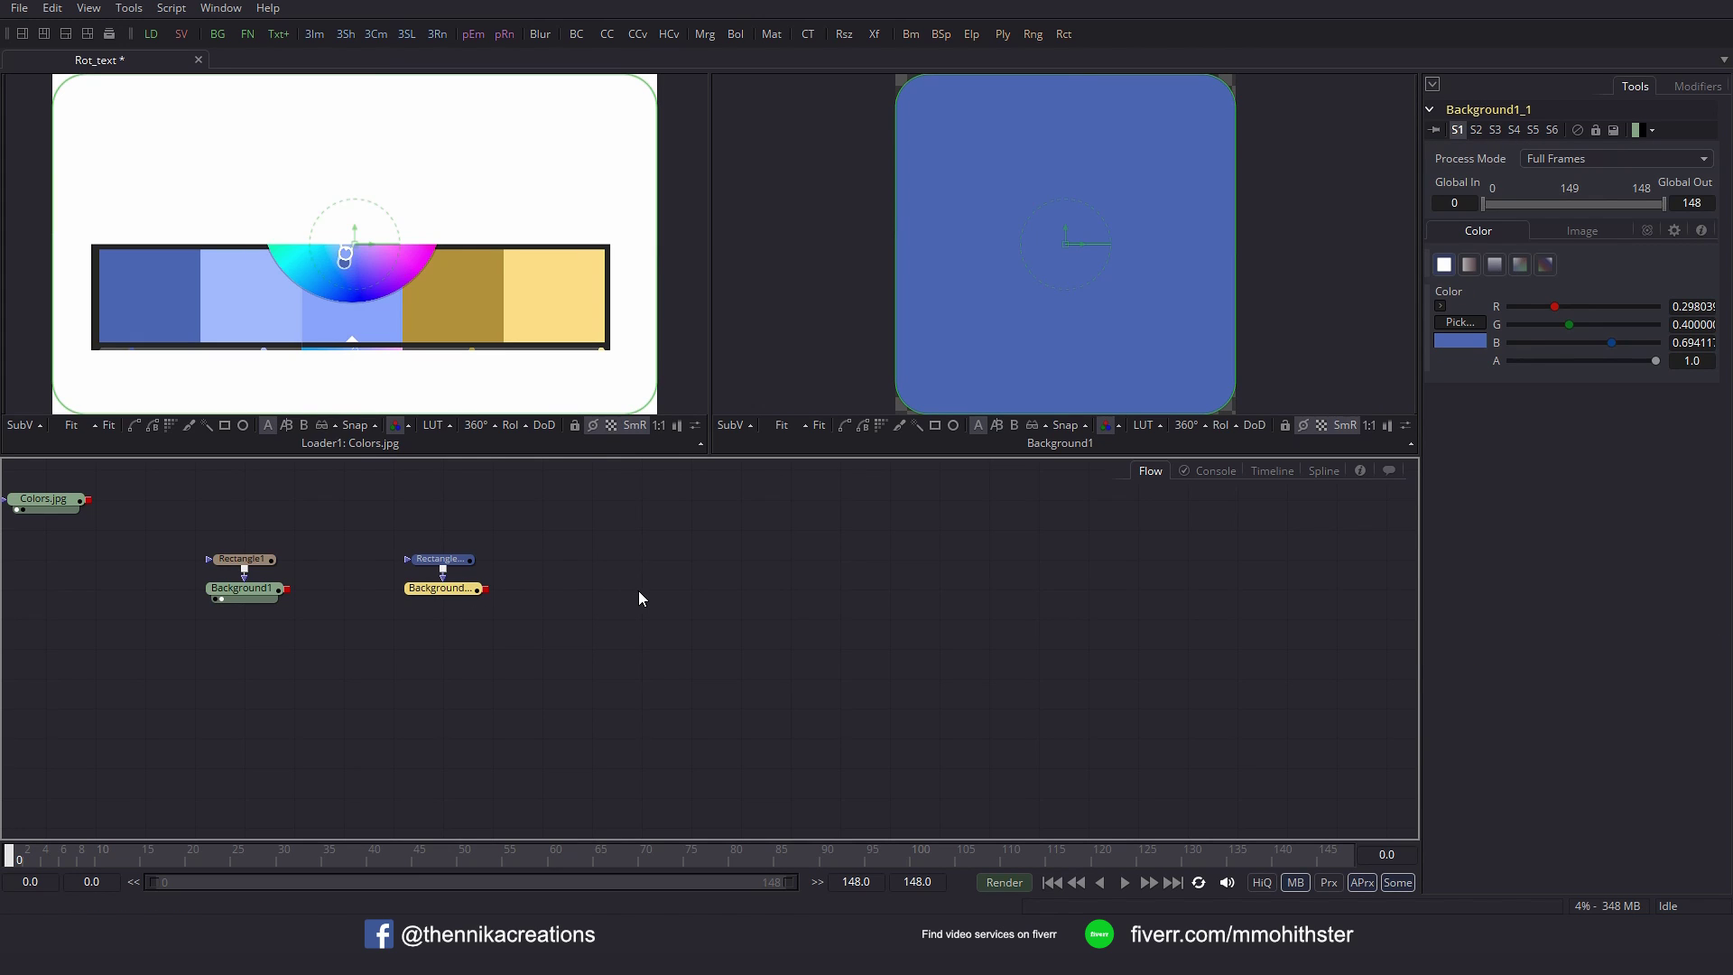
{"action": "left_click", "coordinate": [664, 589]}
{"action": "key", "text": "ctrl+v"}
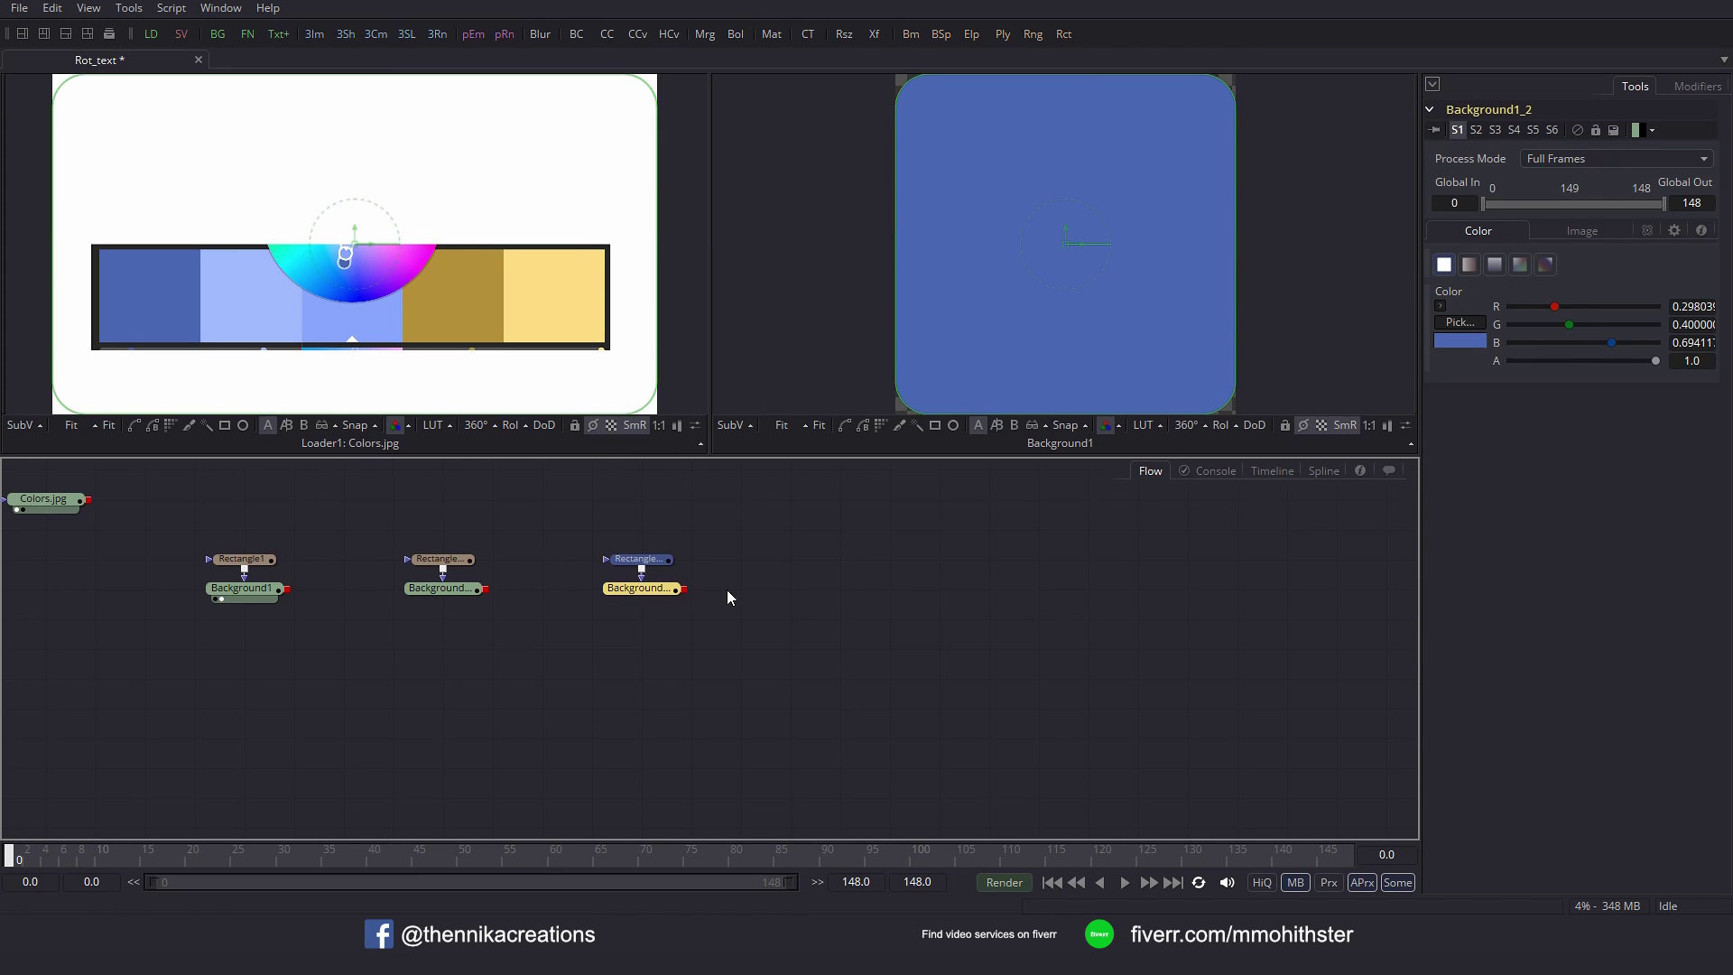
{"action": "left_click", "coordinate": [846, 589]}
{"action": "key", "text": "ctrl+v"}
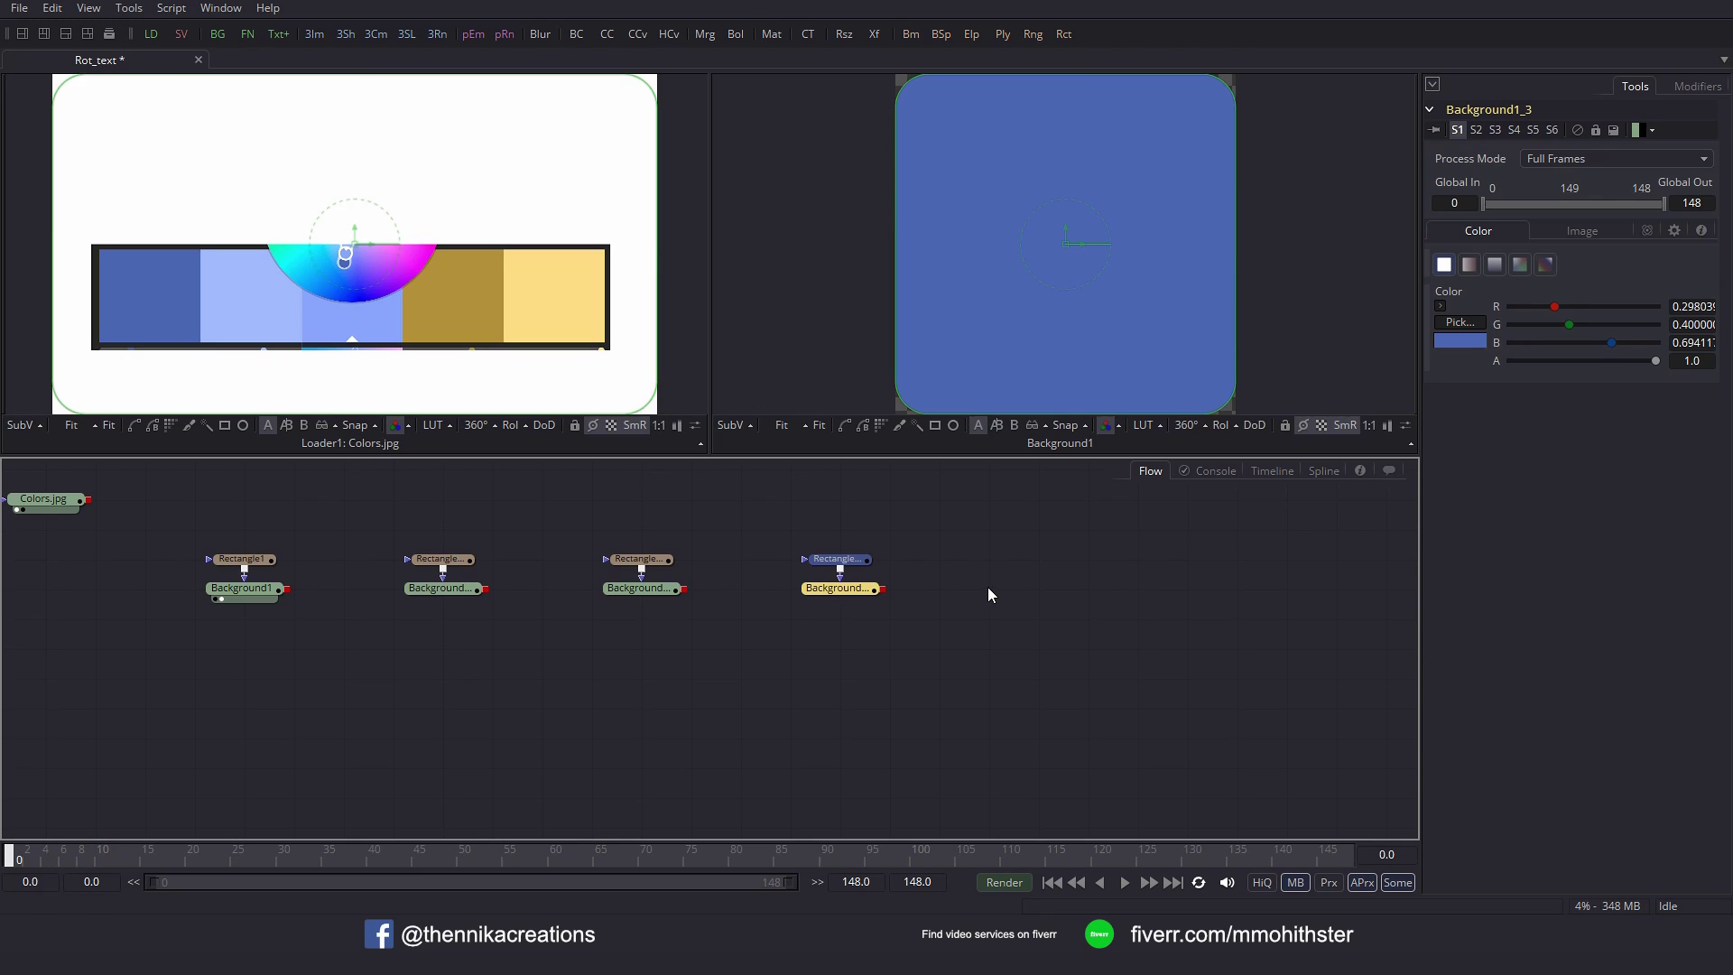
{"action": "left_click", "coordinate": [1047, 589]}
{"action": "key", "text": "ctrl+v"}
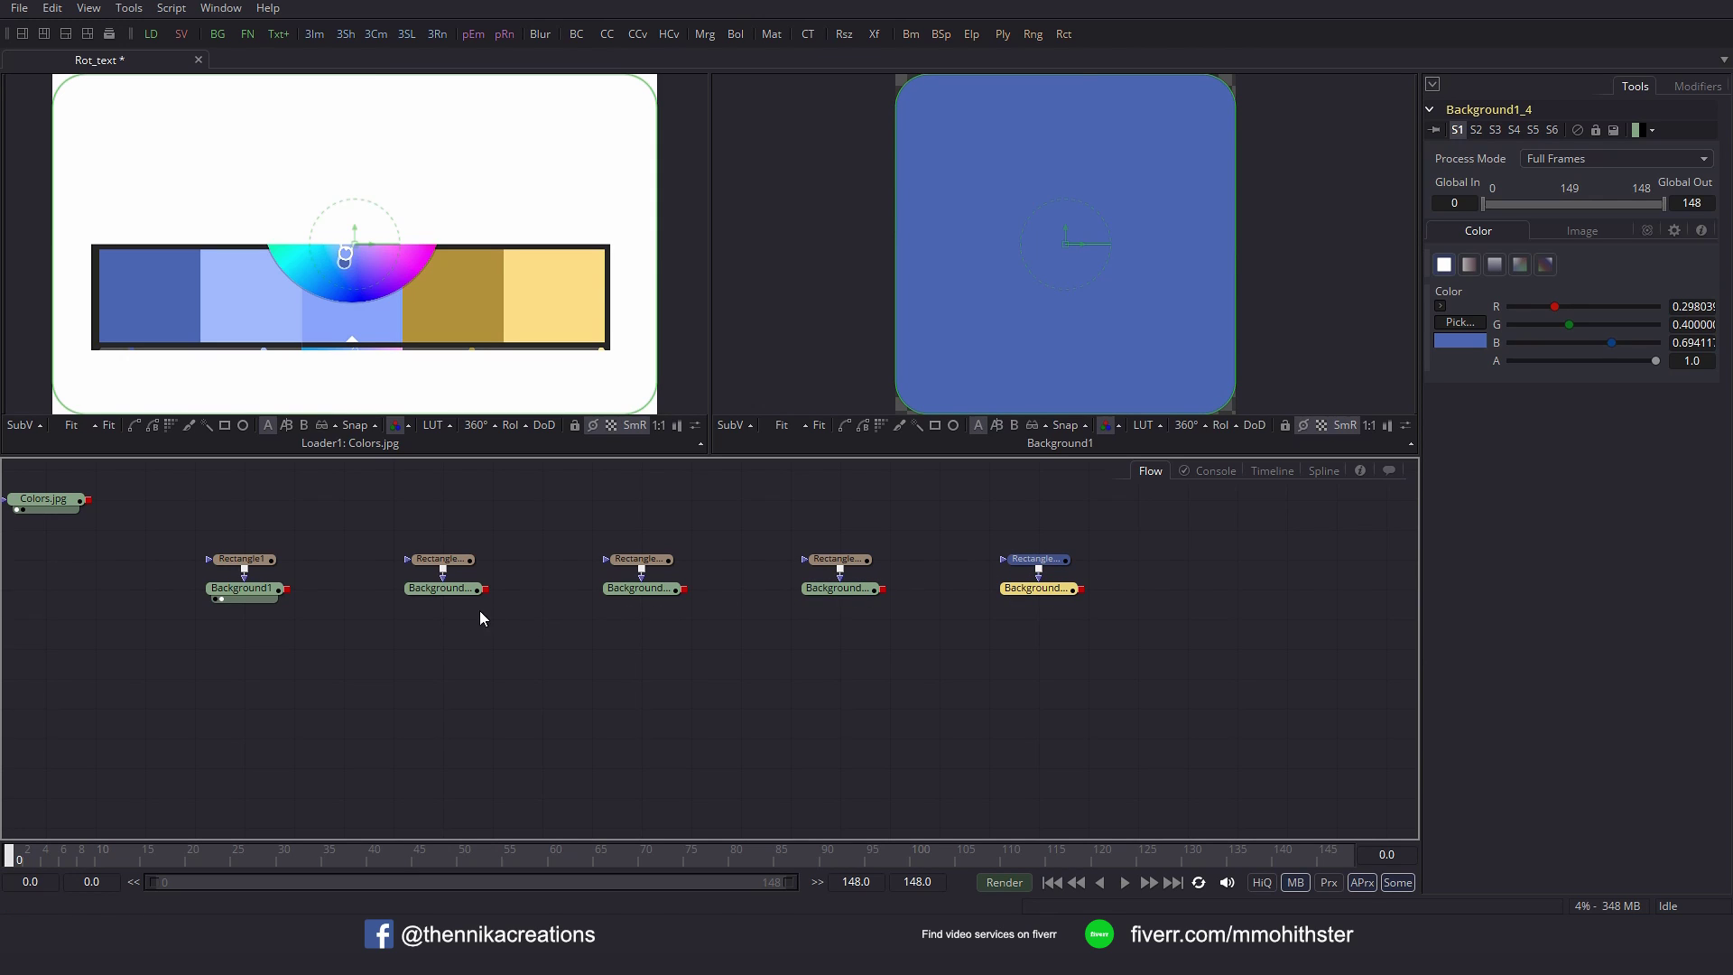
Sample the light yellow swatch for the first and third background copies and the light blue swatch for the second.
{"action": "left_click", "coordinate": [457, 592]}
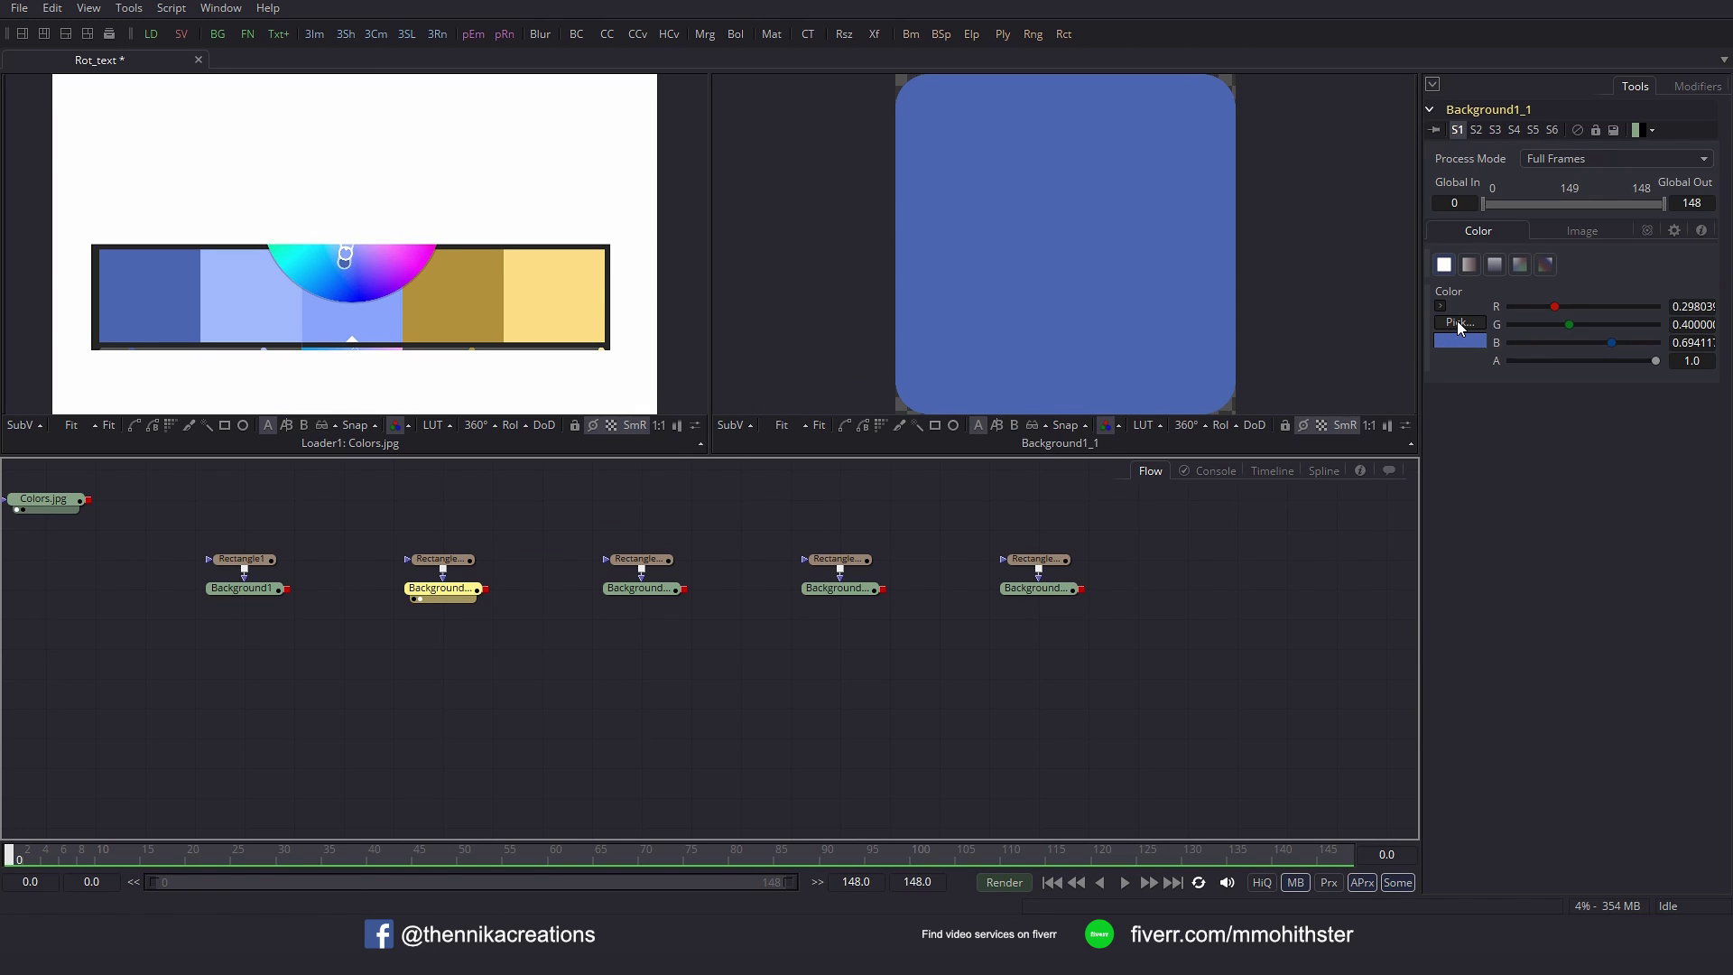
{"action": "left_click_drag", "start_coordinate": [1459, 327], "coordinate": [561, 288]}
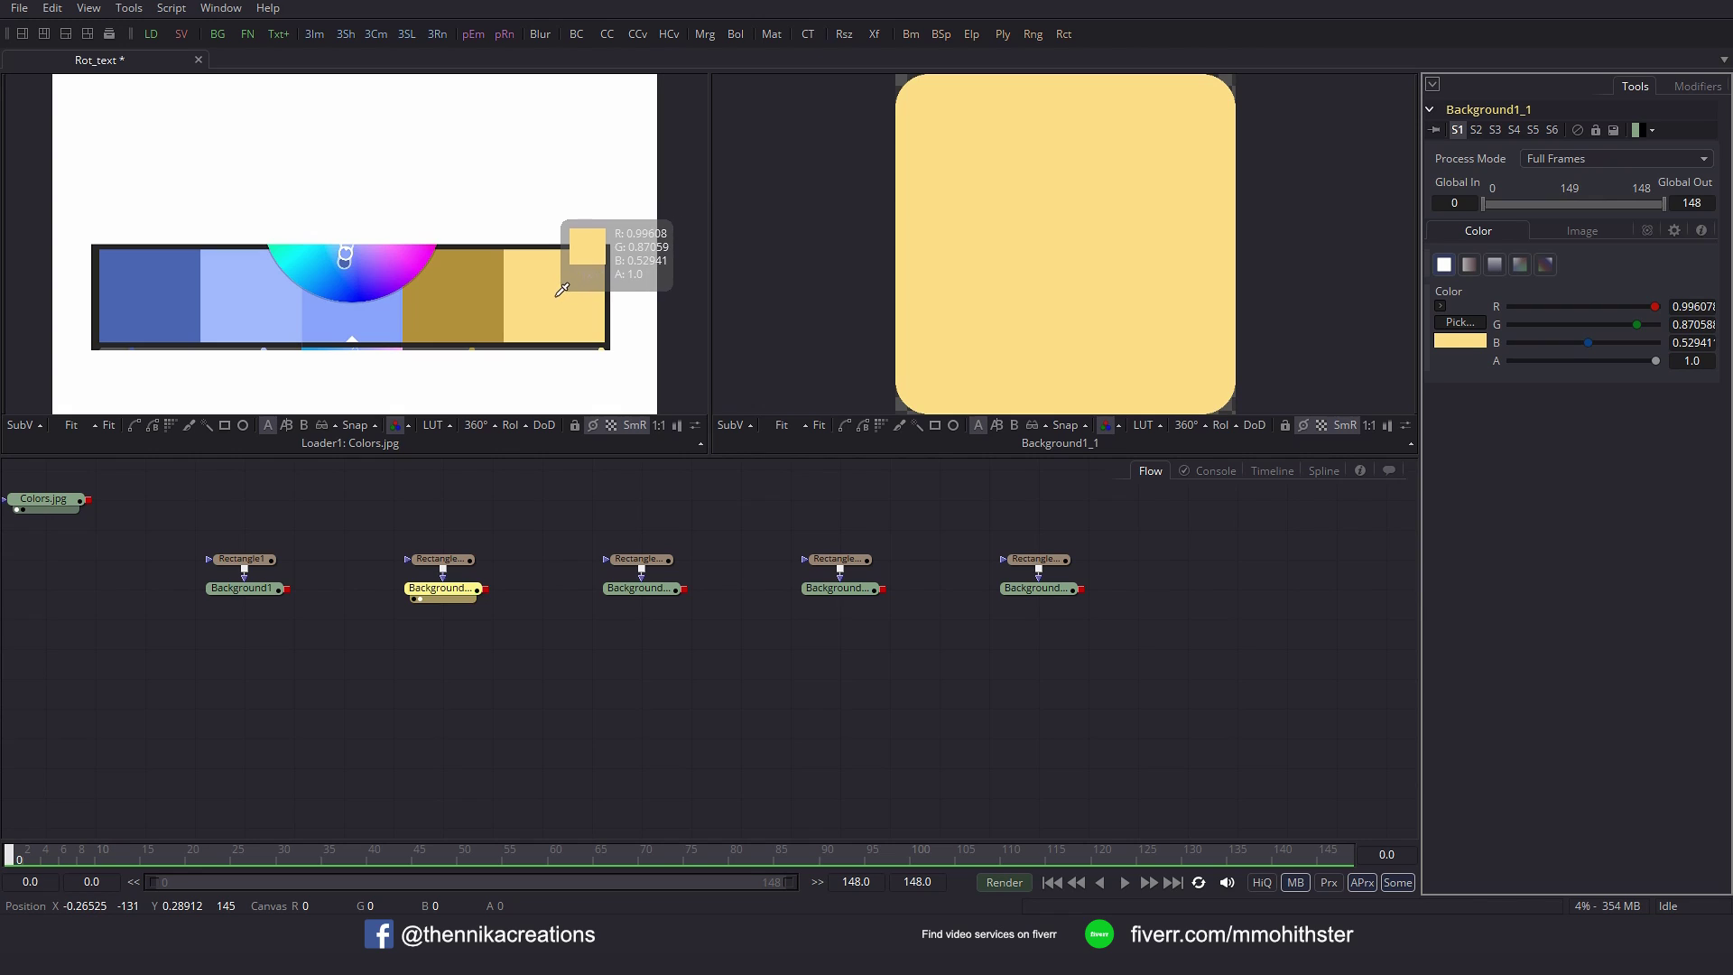
{"action": "left_click", "coordinate": [639, 589]}
{"action": "left_click_drag", "start_coordinate": [1441, 327], "coordinate": [271, 307]}
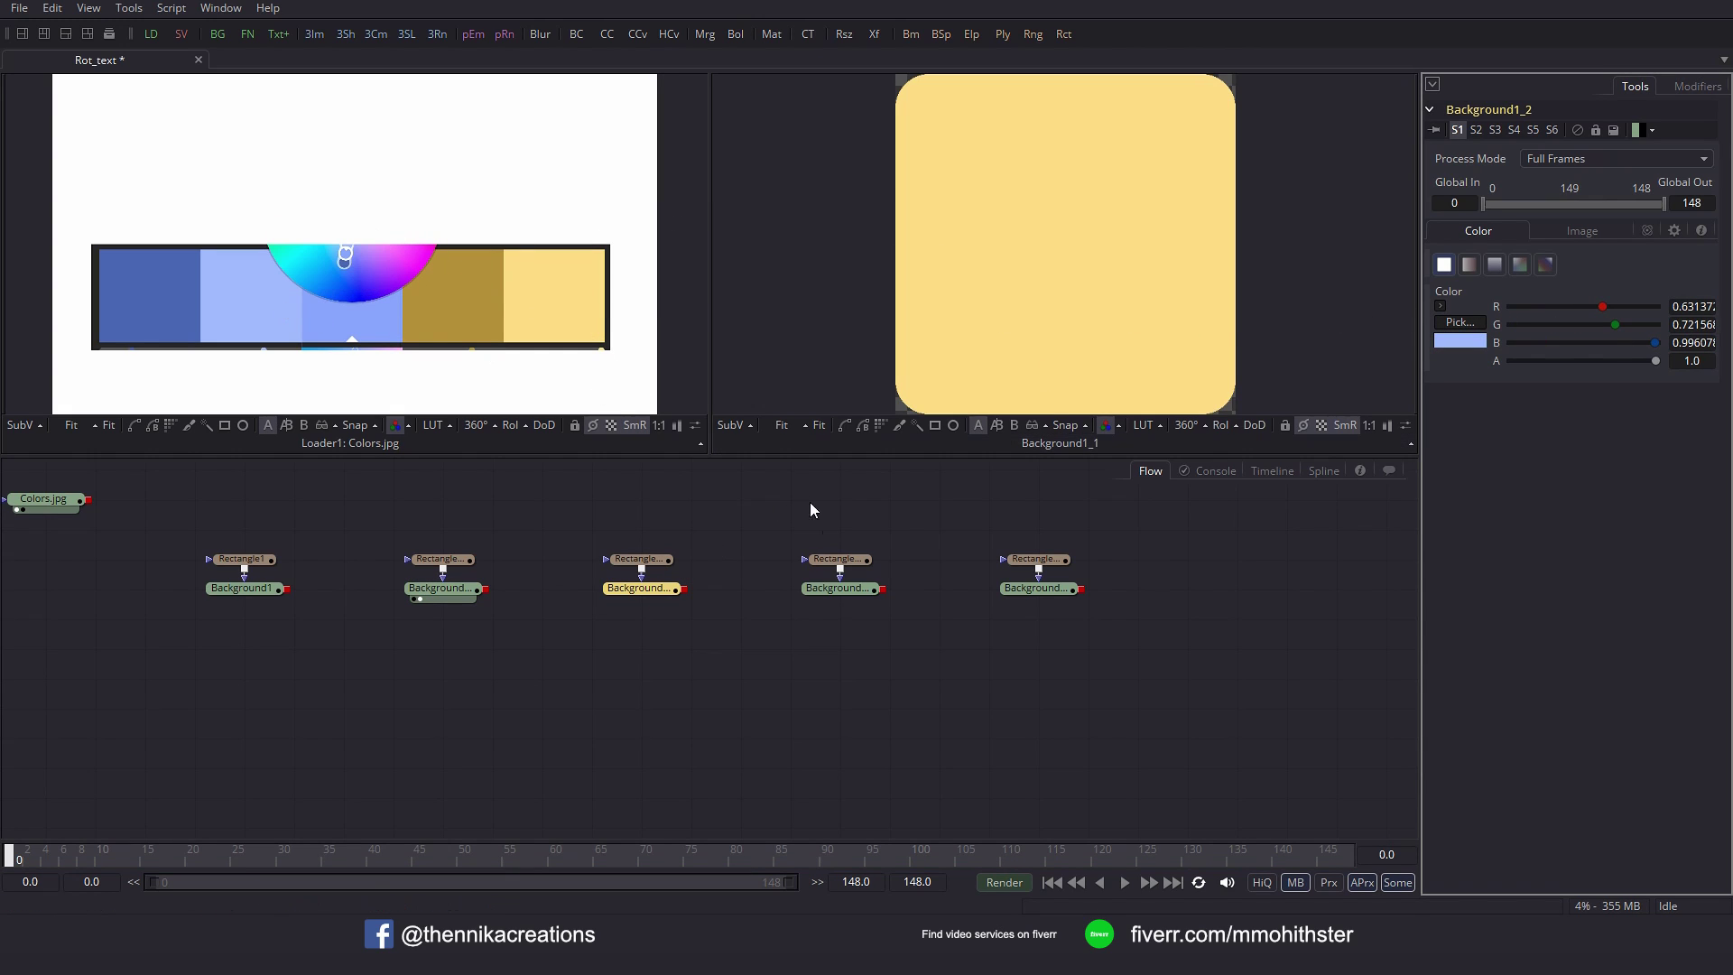
{"action": "left_click", "coordinate": [850, 588]}
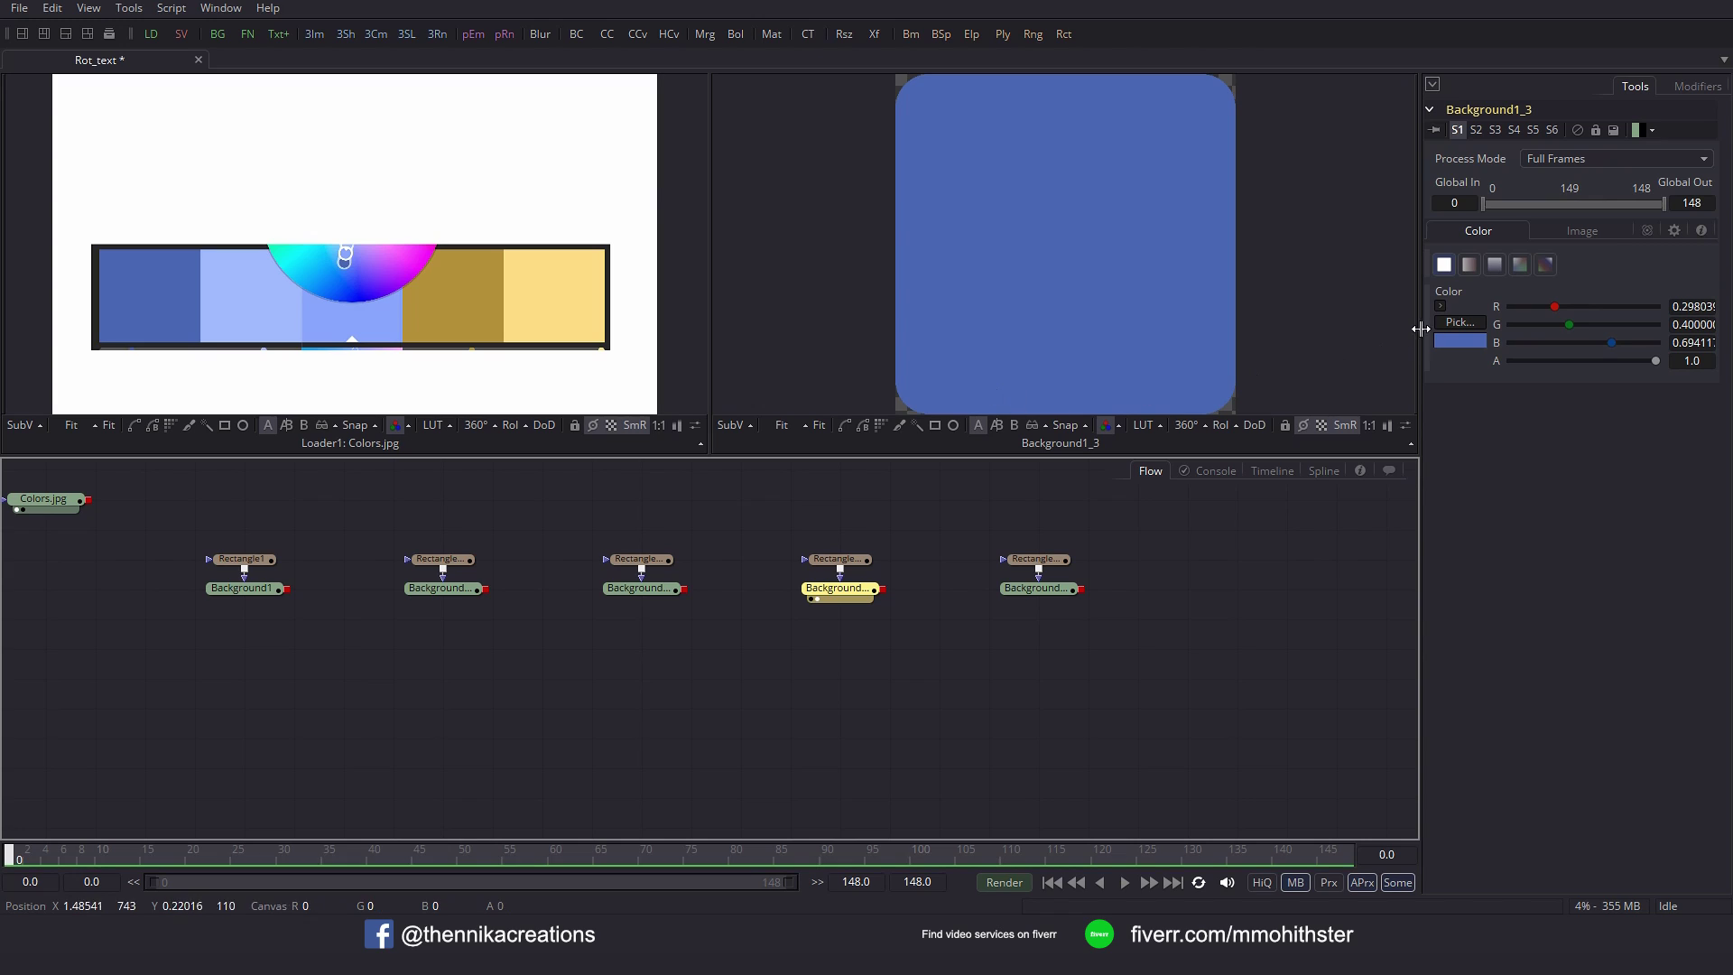
{"action": "left_click_drag", "start_coordinate": [1453, 322], "coordinate": [584, 287]}
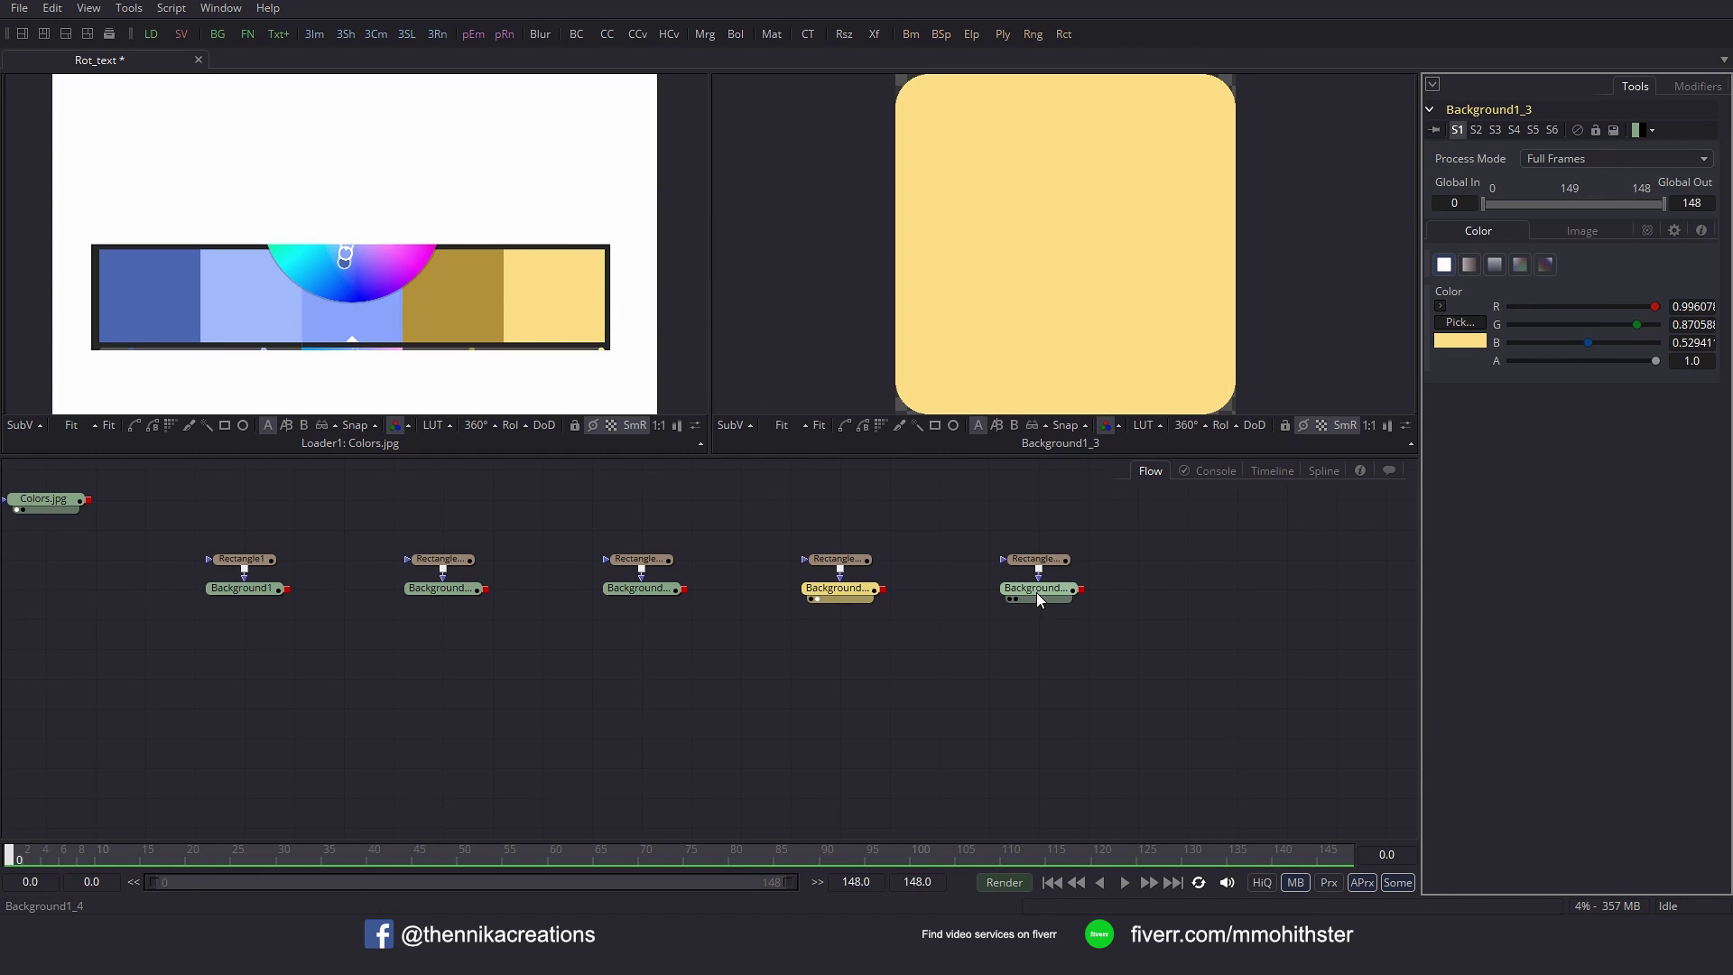
Set the fourth background copy to white with R, G and B at 1.0, and display it in the second viewer.
{"action": "left_click", "coordinate": [1002, 588]}
{"action": "left_click_drag", "start_coordinate": [1555, 307], "coordinate": [1665, 343]}
{"action": "left_click_drag", "start_coordinate": [1060, 604], "coordinate": [1088, 365]}
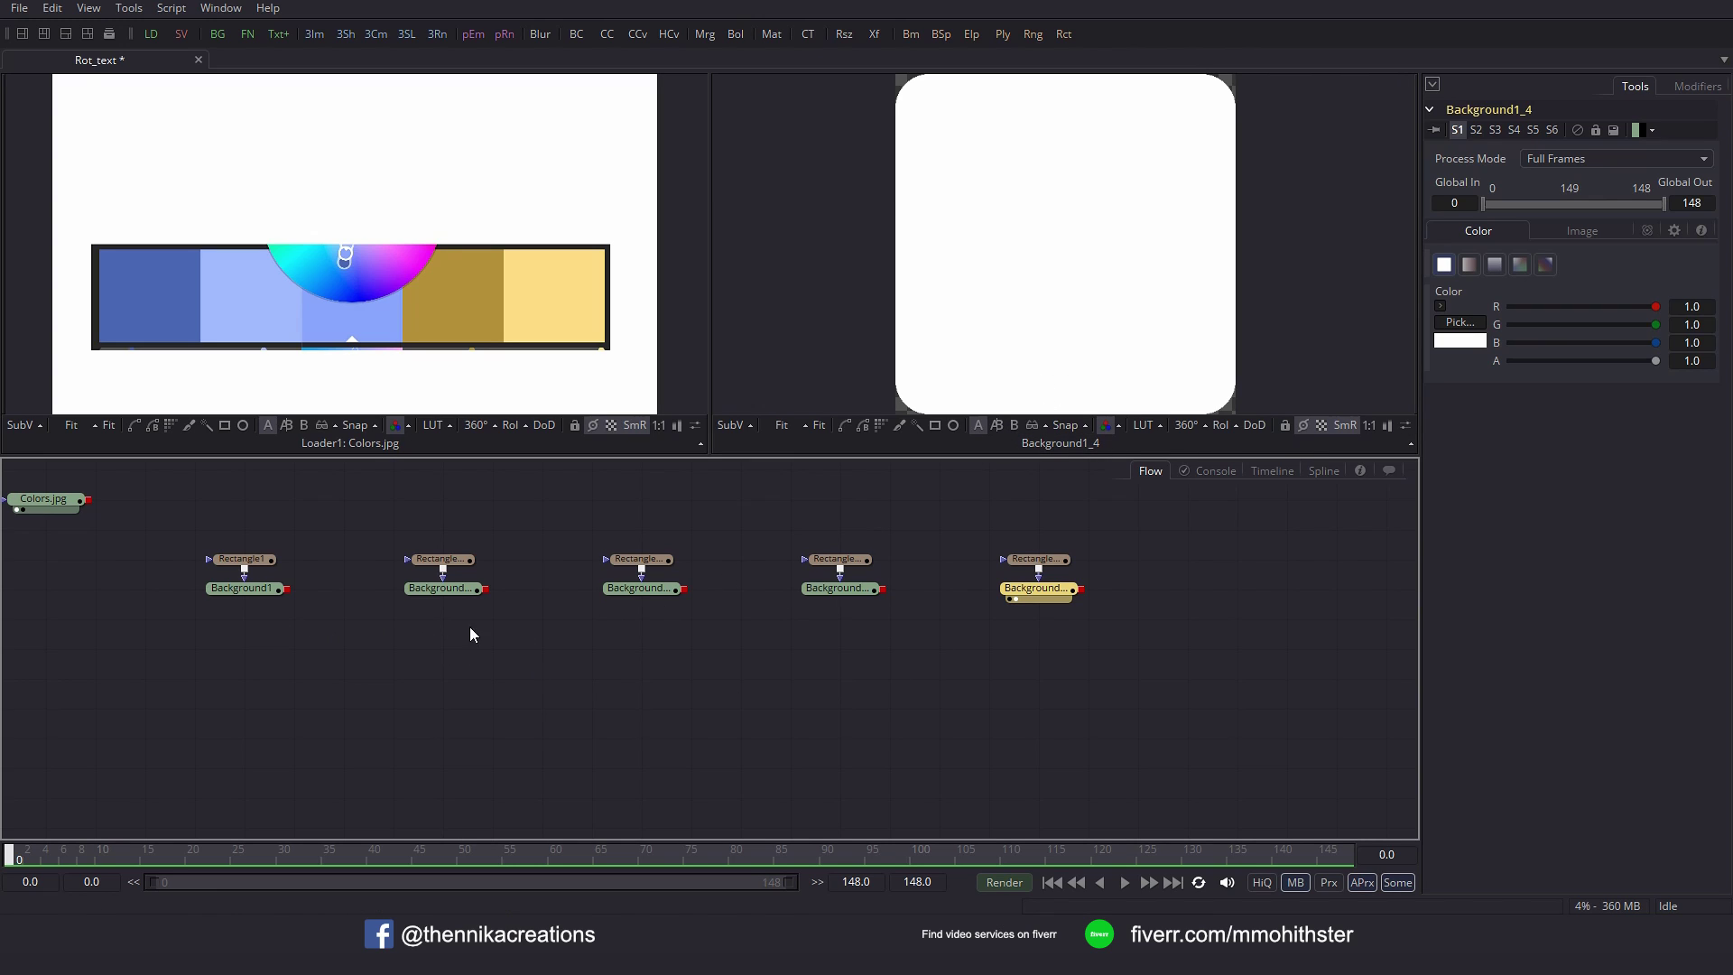
Merge the five backgrounds through a chain of four Merge nodes, using each copy as the foreground of its own merge.
{"action": "left_click_drag", "start_coordinate": [489, 595], "coordinate": [289, 596]}
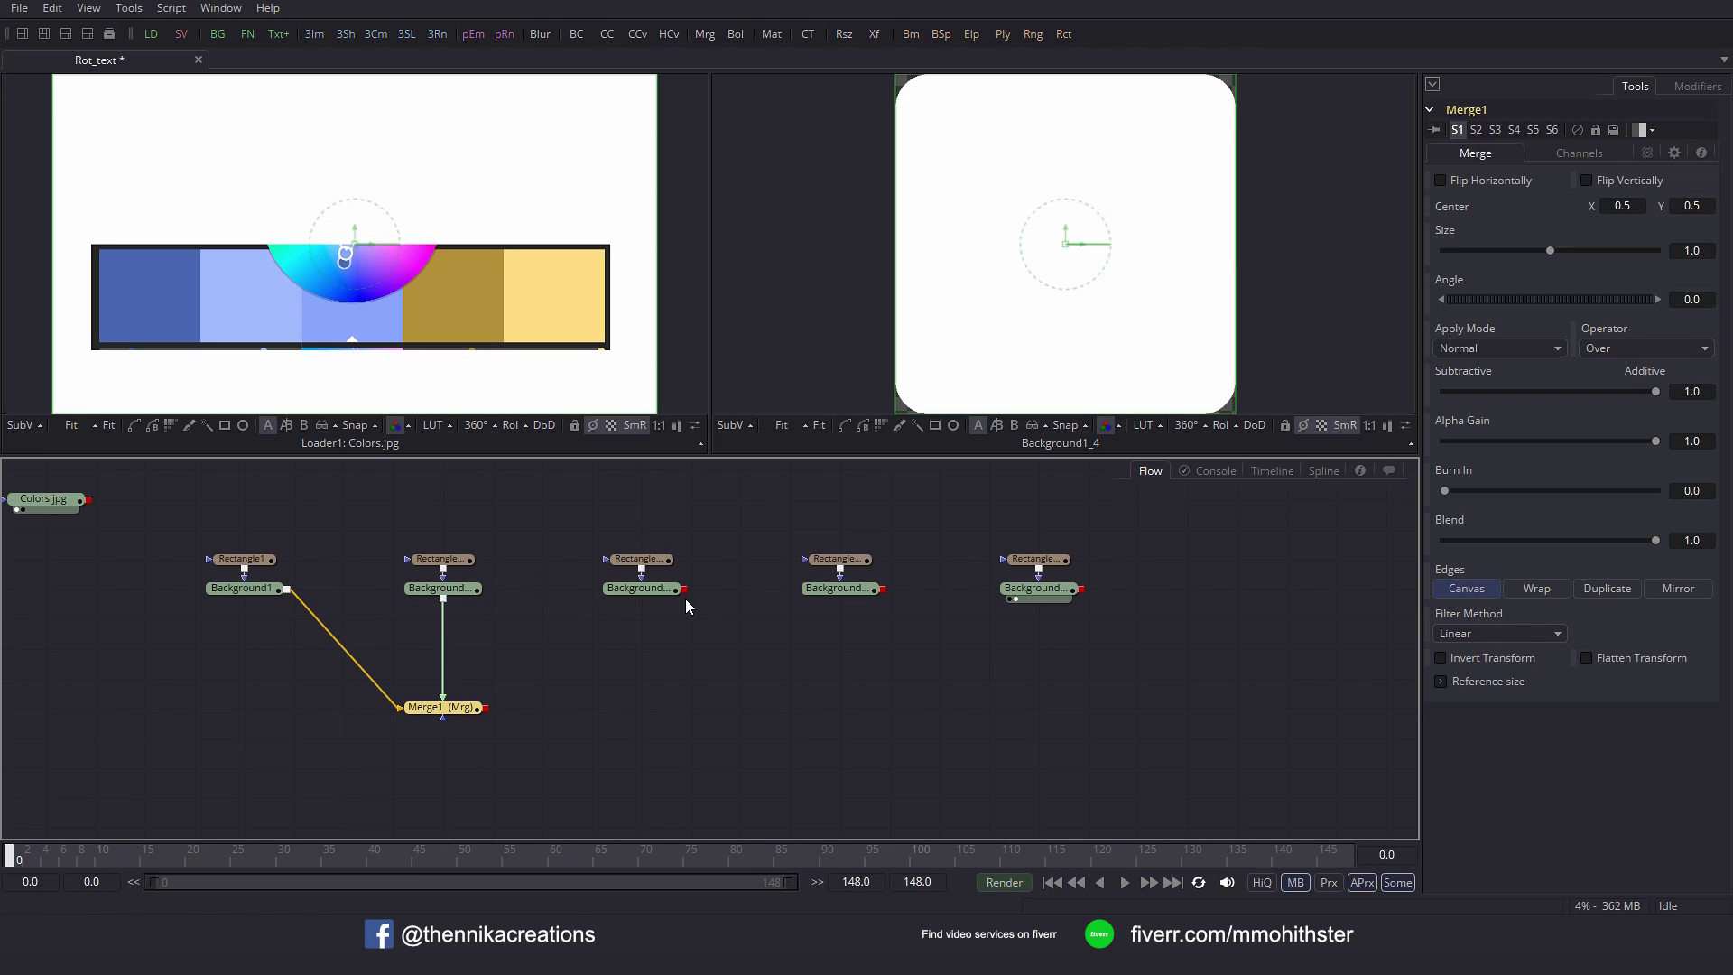
{"action": "left_click_drag", "start_coordinate": [685, 591], "coordinate": [485, 708]}
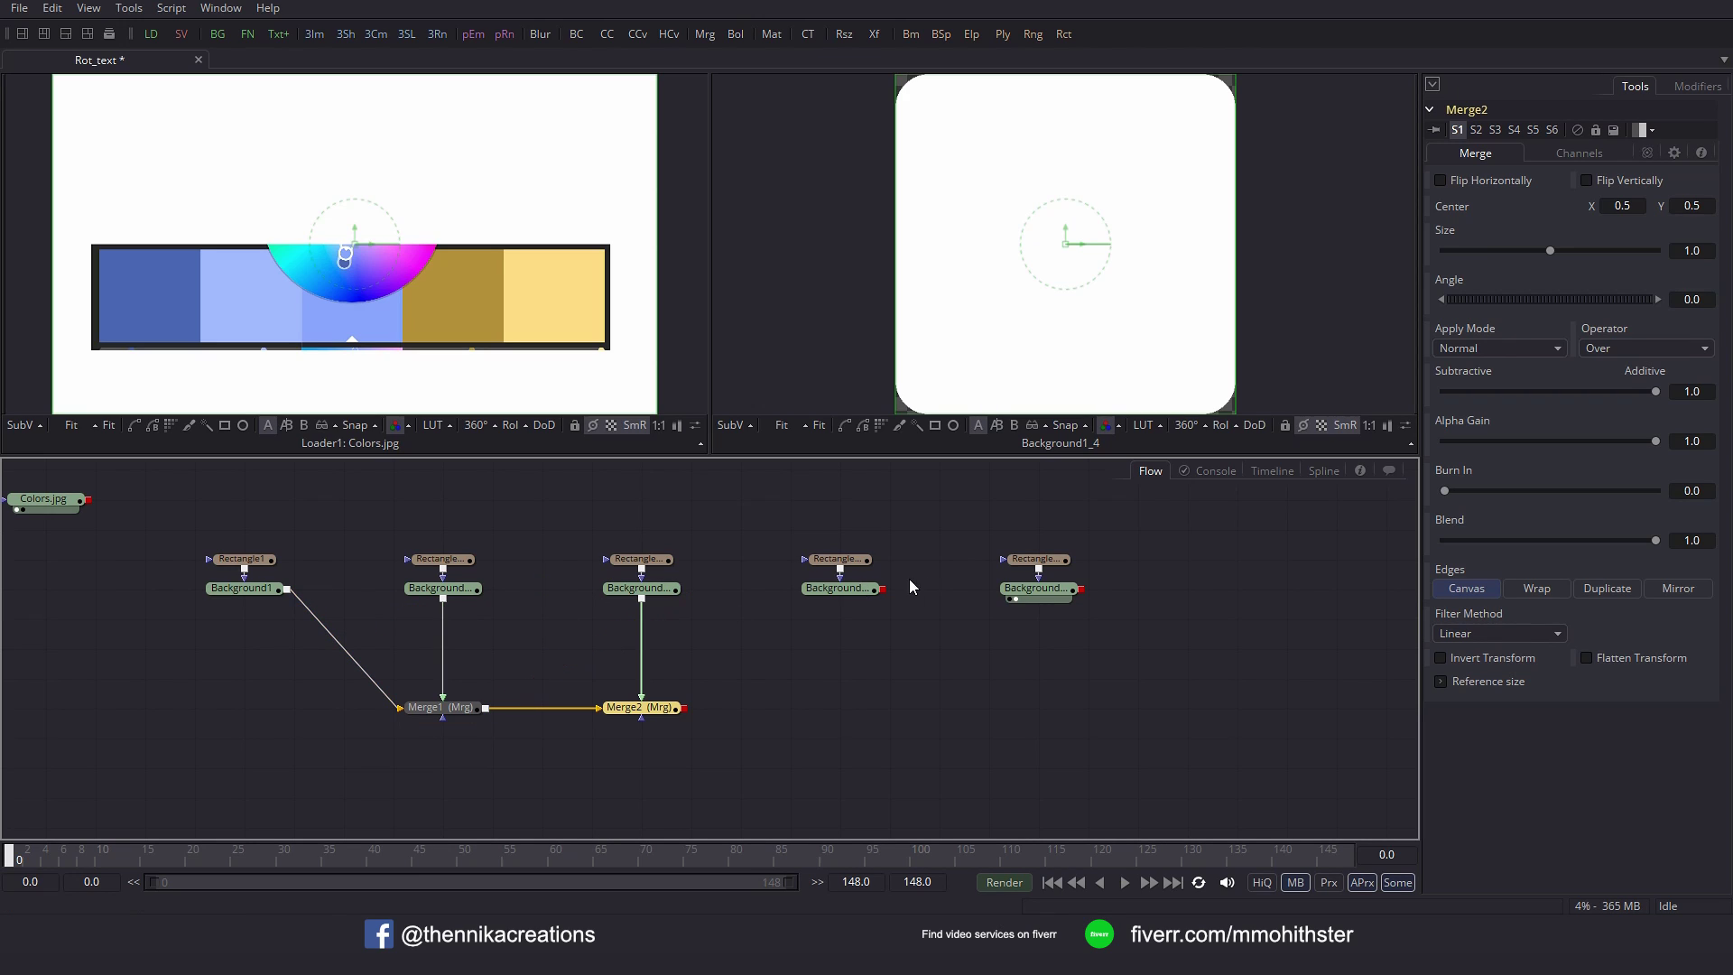
{"action": "left_click_drag", "start_coordinate": [882, 590], "coordinate": [681, 714]}
{"action": "left_click_drag", "start_coordinate": [1080, 590], "coordinate": [883, 709]}
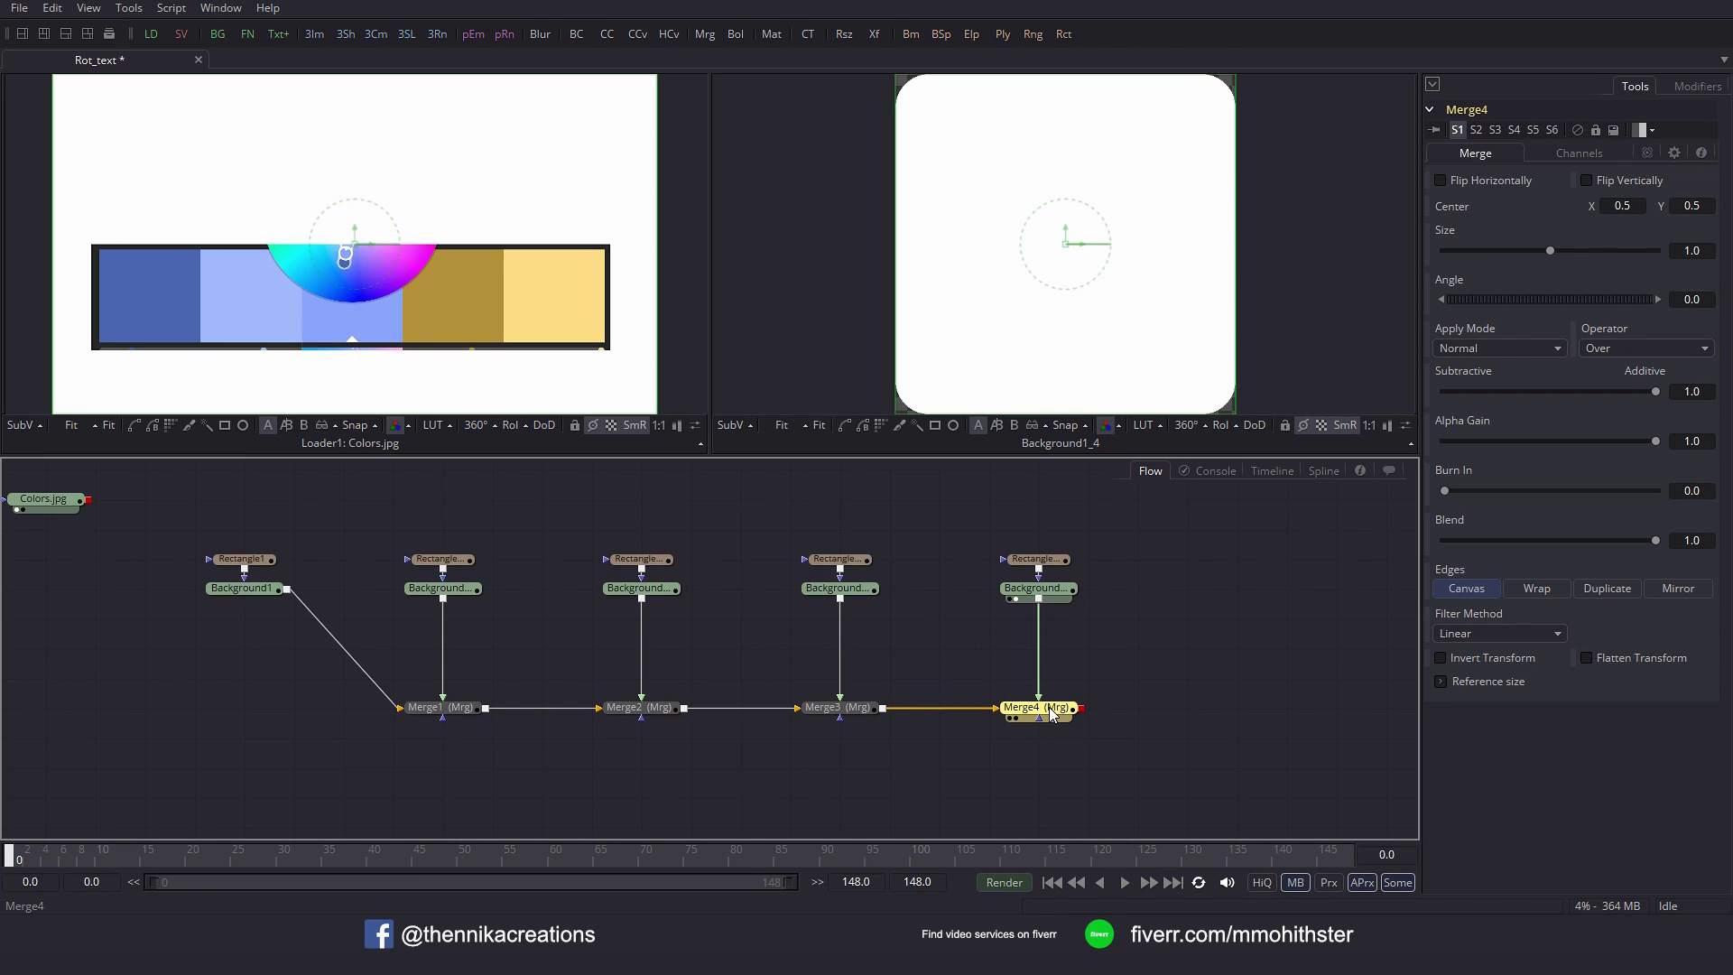
Display Merge4 in the second viewer and move Background1 with its mask in line with the merge row.
{"action": "left_click_drag", "start_coordinate": [1052, 714], "coordinate": [1119, 391]}
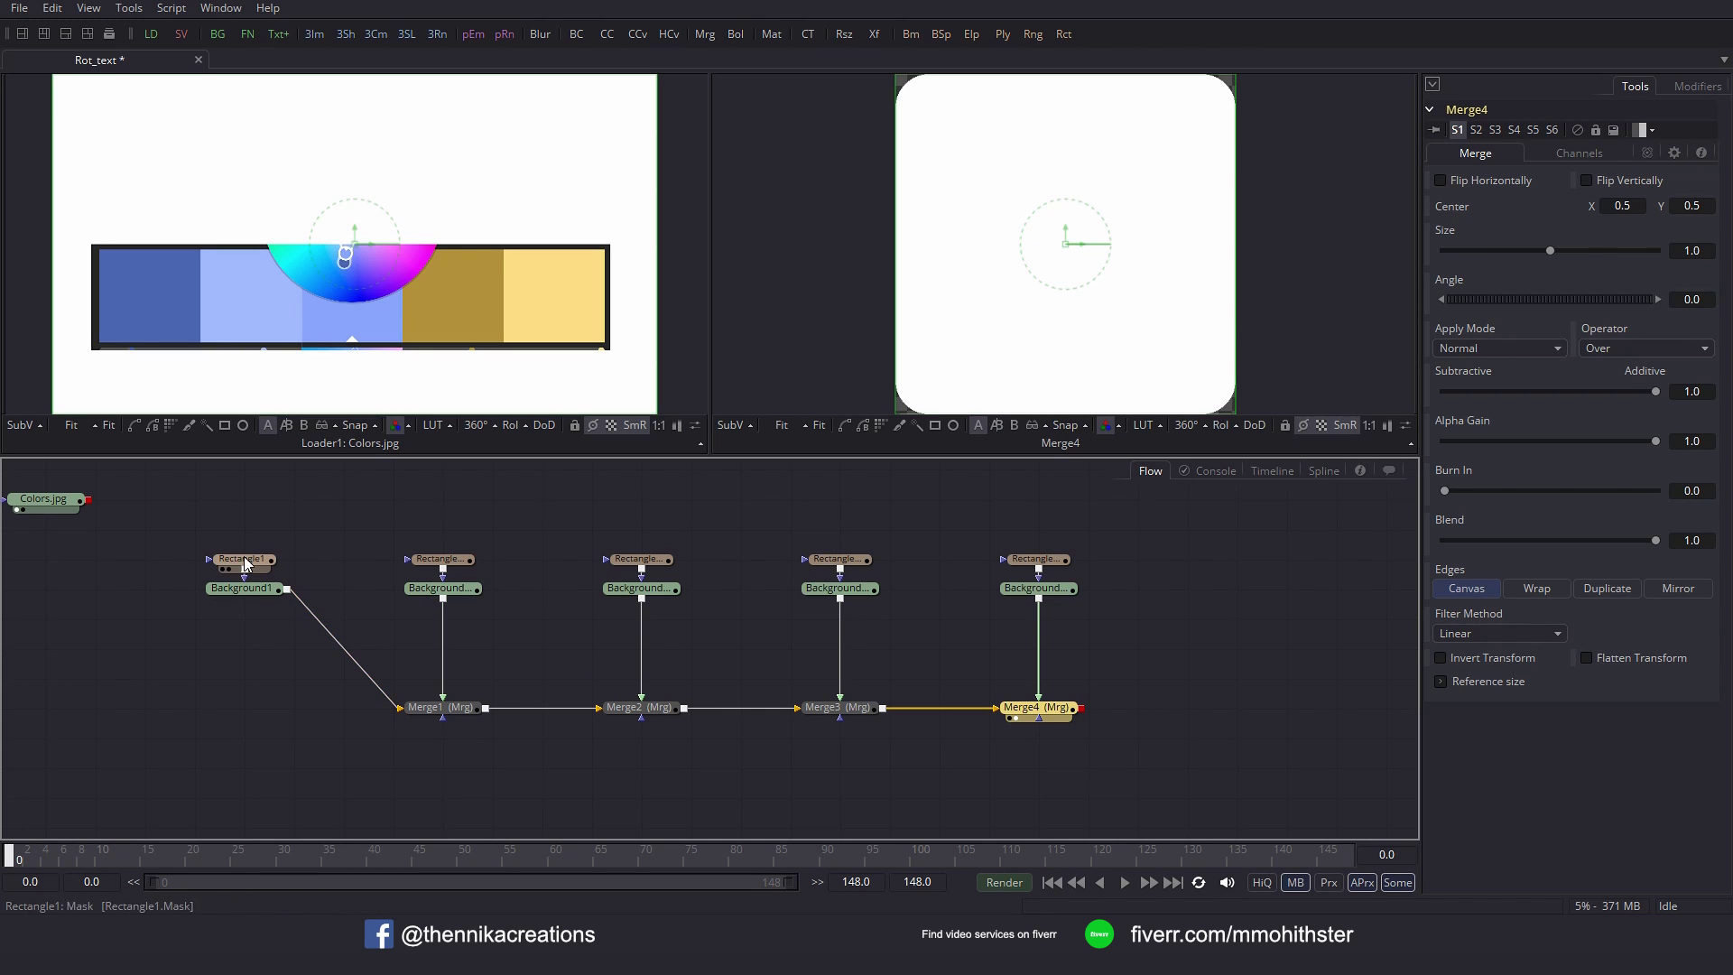
{"action": "left_click_drag", "start_coordinate": [194, 541], "coordinate": [182, 718]}
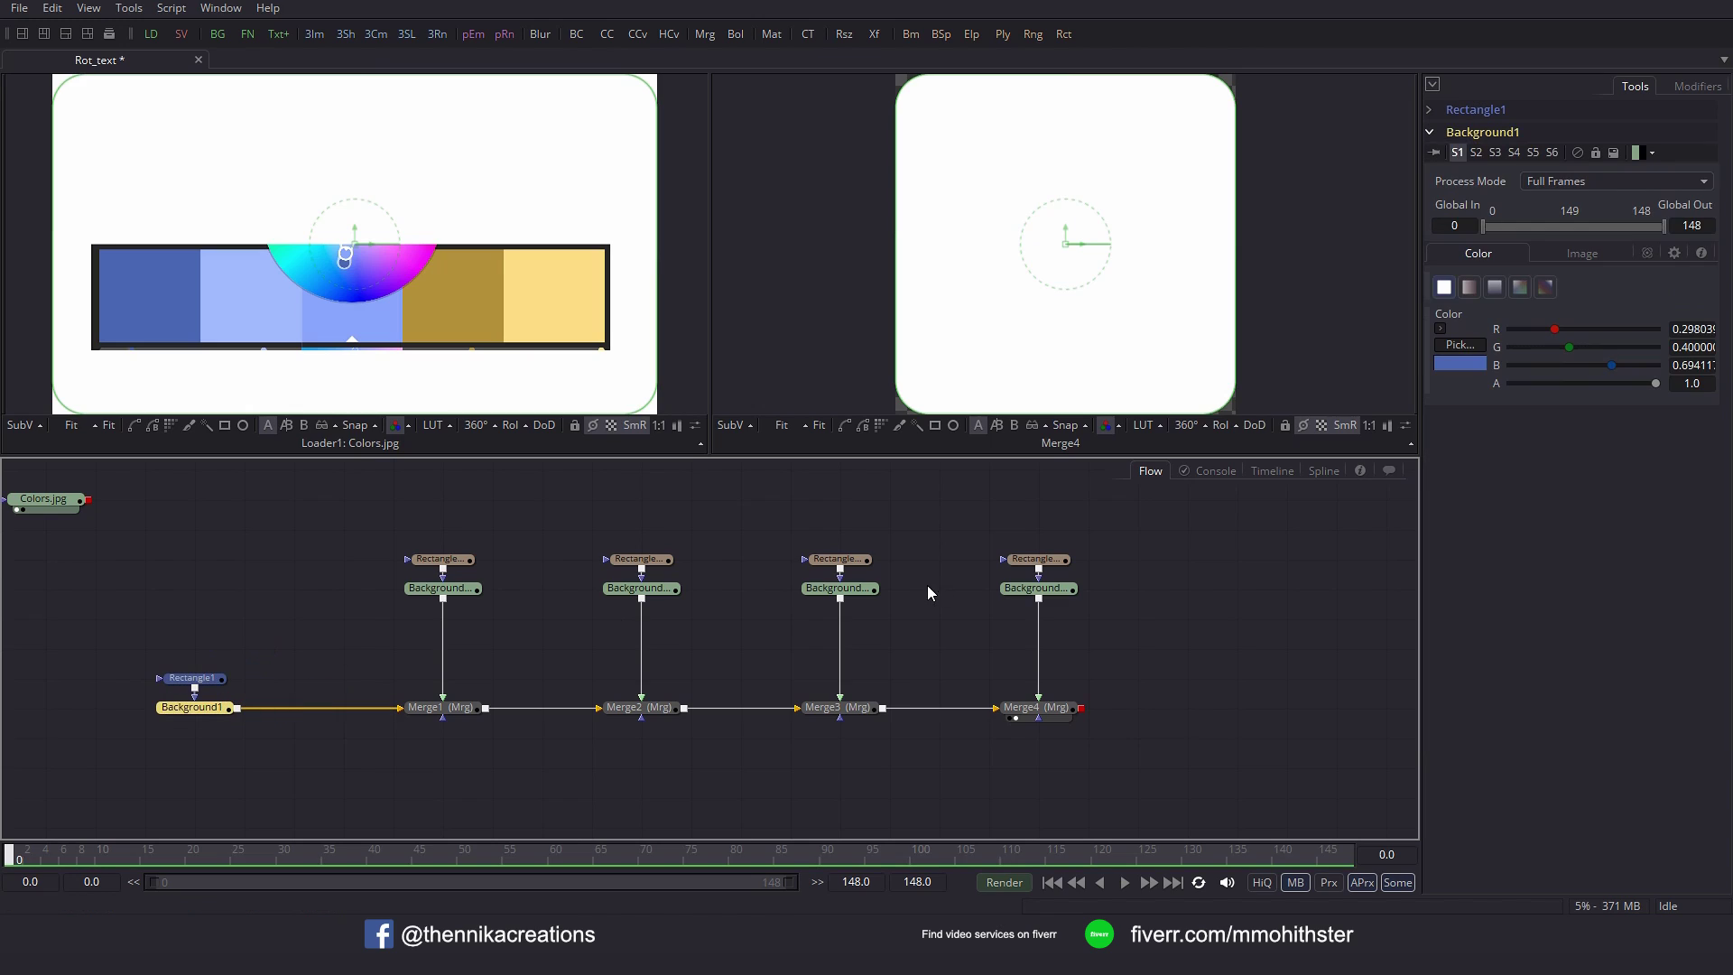
Make the fourth background copy's rectangle mask hollow by turning off Solid, and set its border width to 0.06.
{"action": "left_click", "coordinate": [1049, 566]}
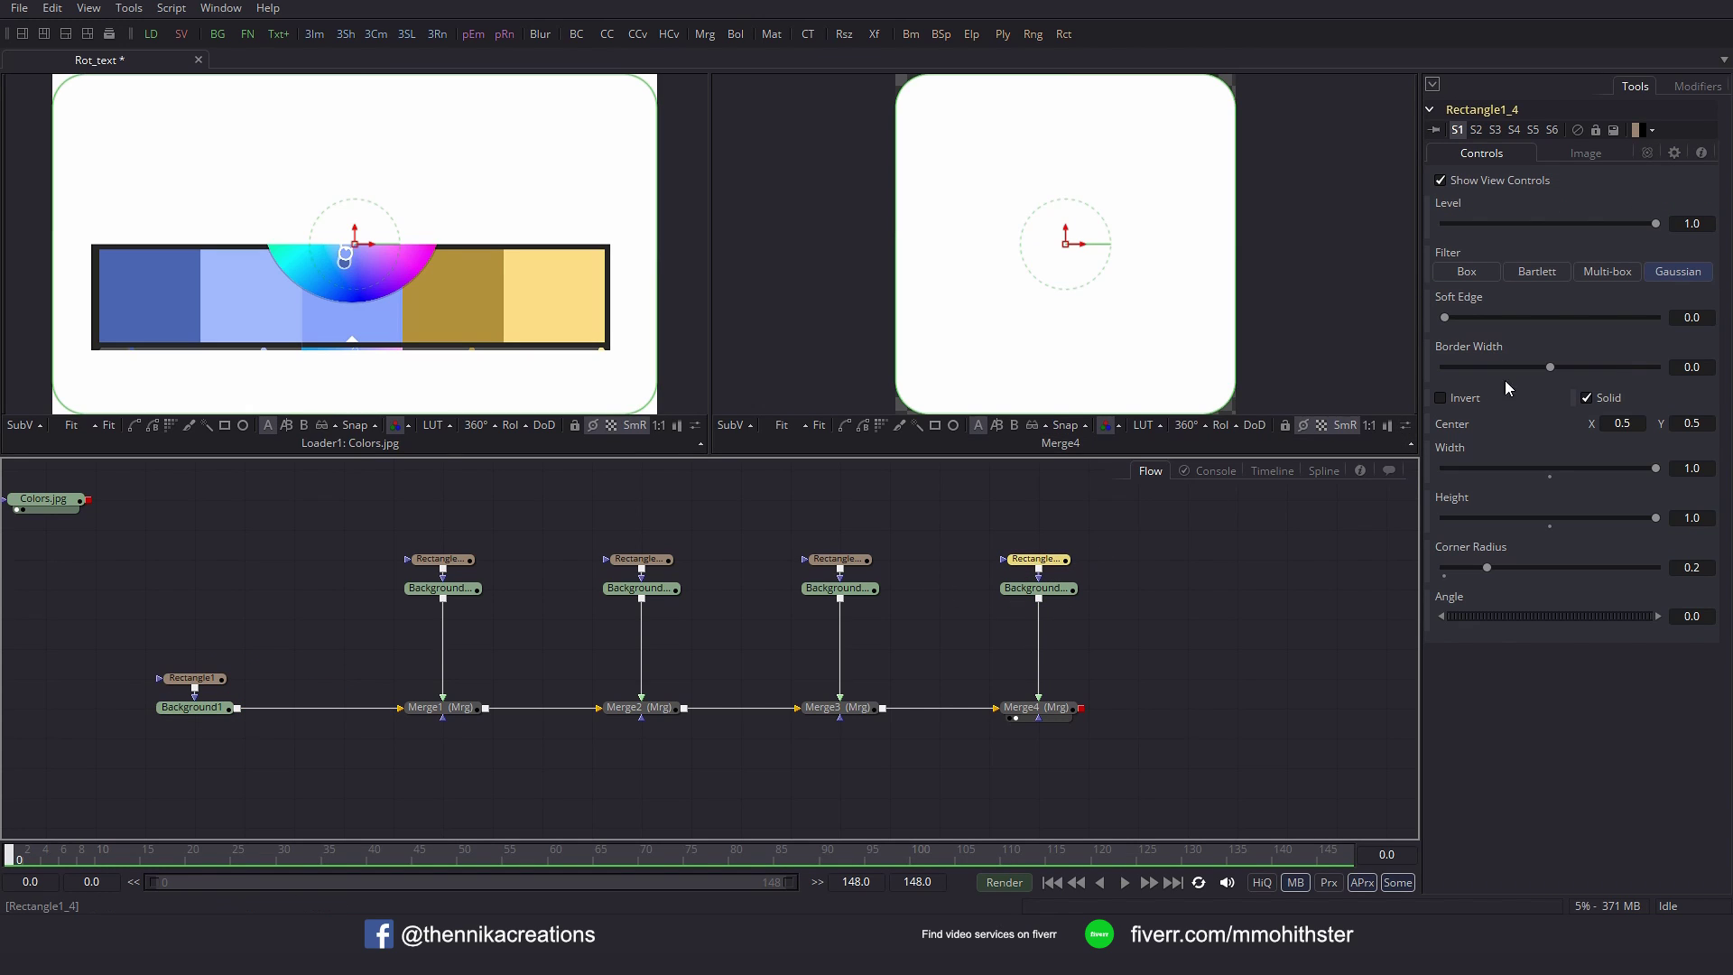
{"action": "left_click", "coordinate": [1588, 398]}
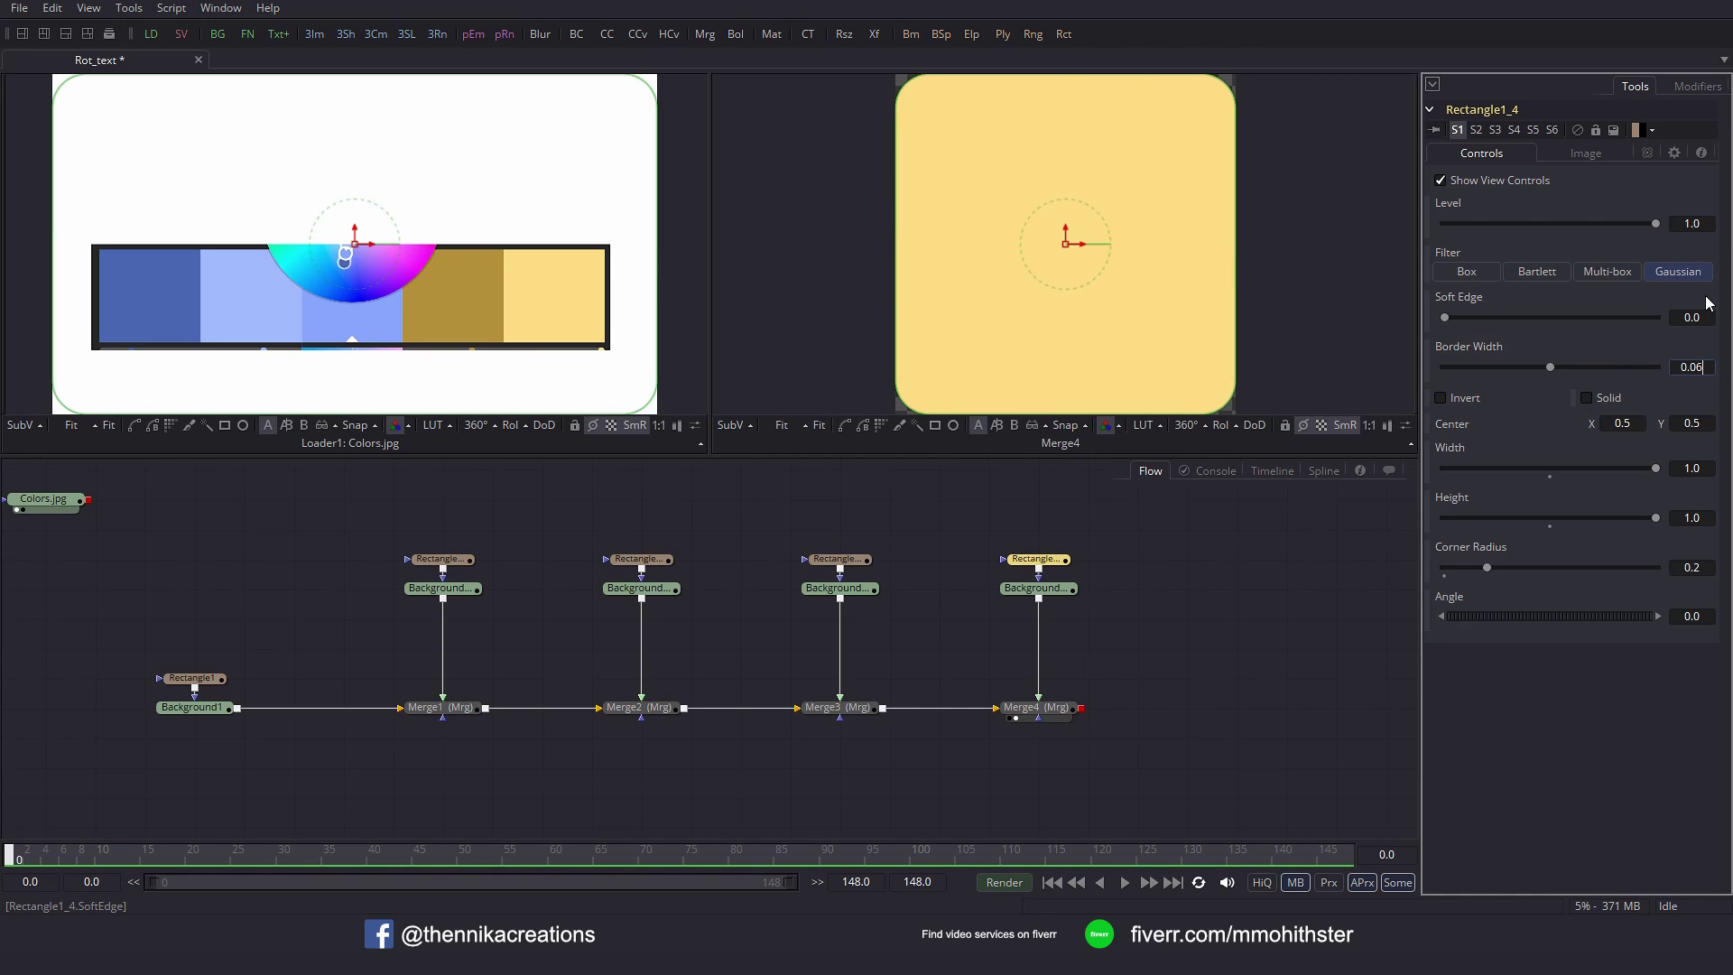
{"action": "type", "text": "0.06"}
{"action": "key", "text": "Tab"}
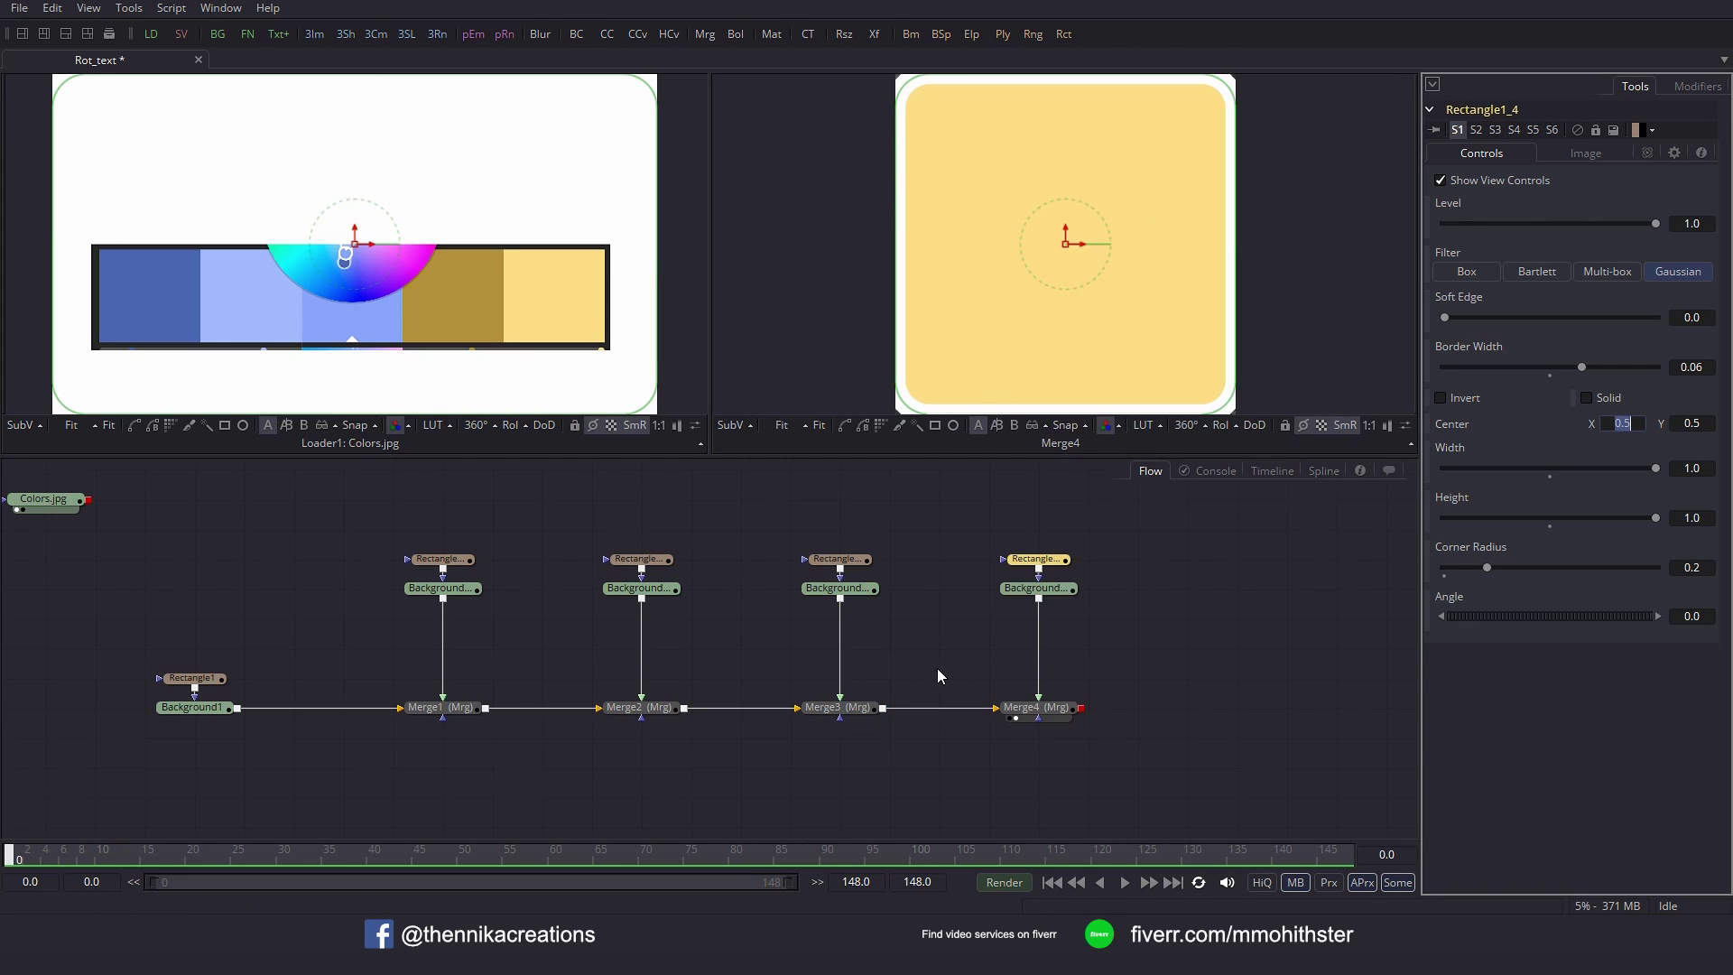
Add a new black background, merge the Merge4 result over it, and display the new merge in the second viewer.
{"action": "left_click", "coordinate": [766, 794]}
{"action": "left_click", "coordinate": [780, 794]}
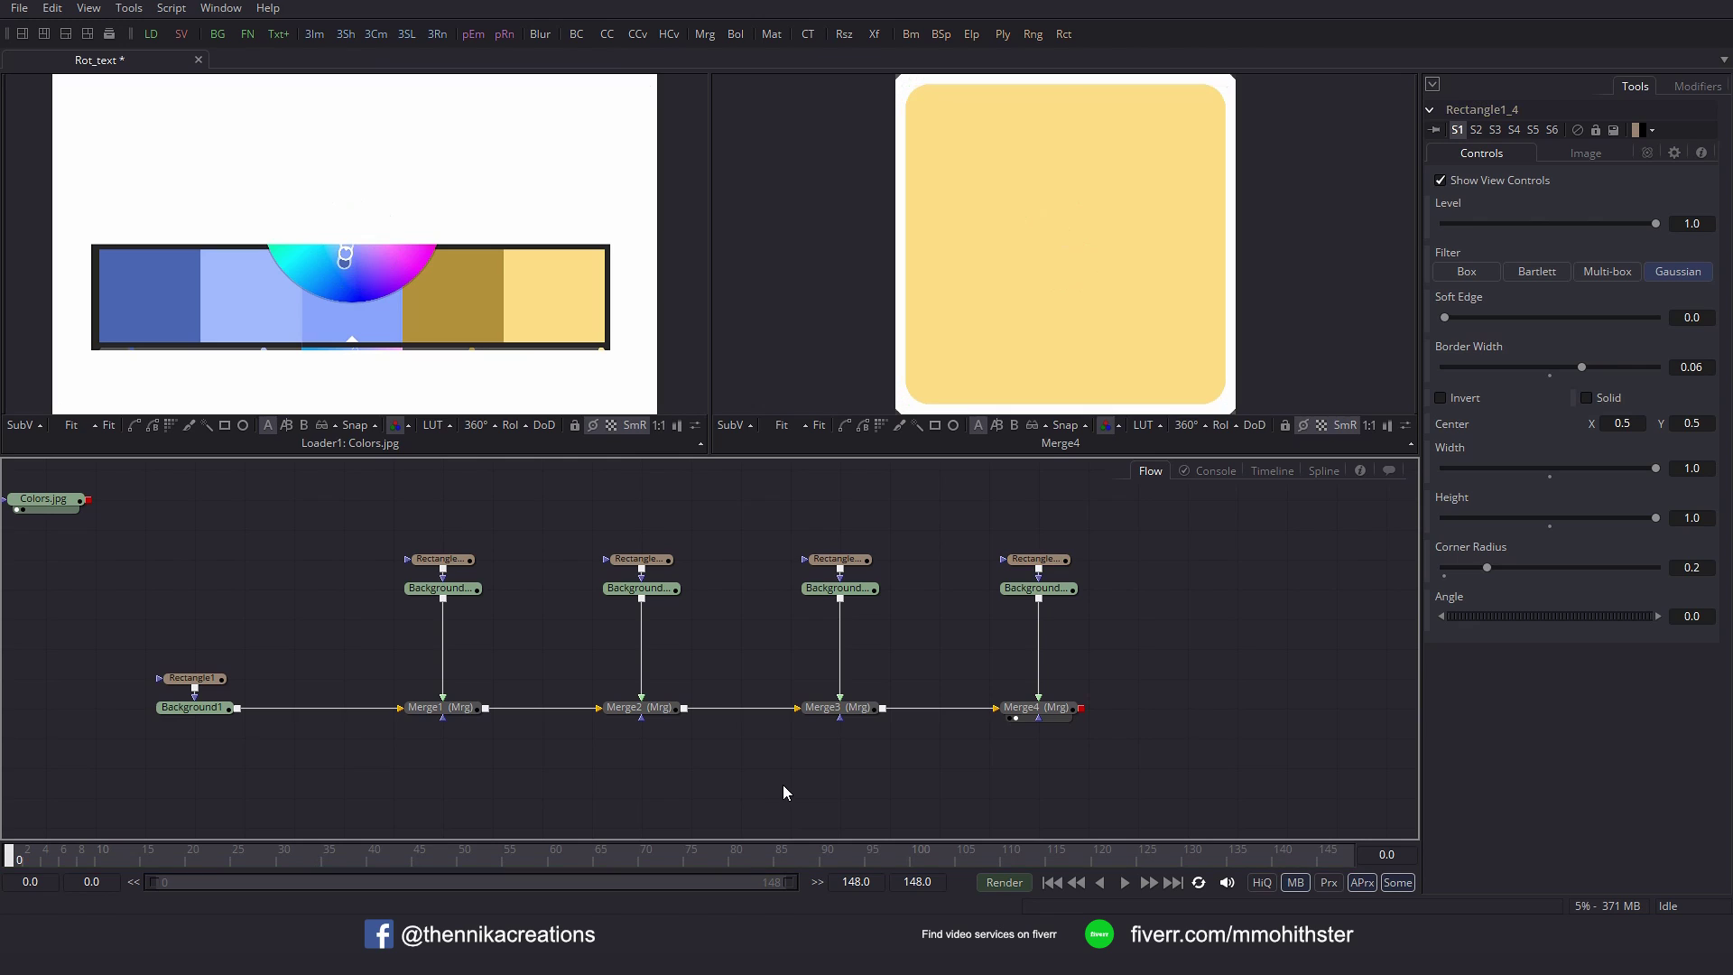
{"action": "left_click", "coordinate": [218, 33]}
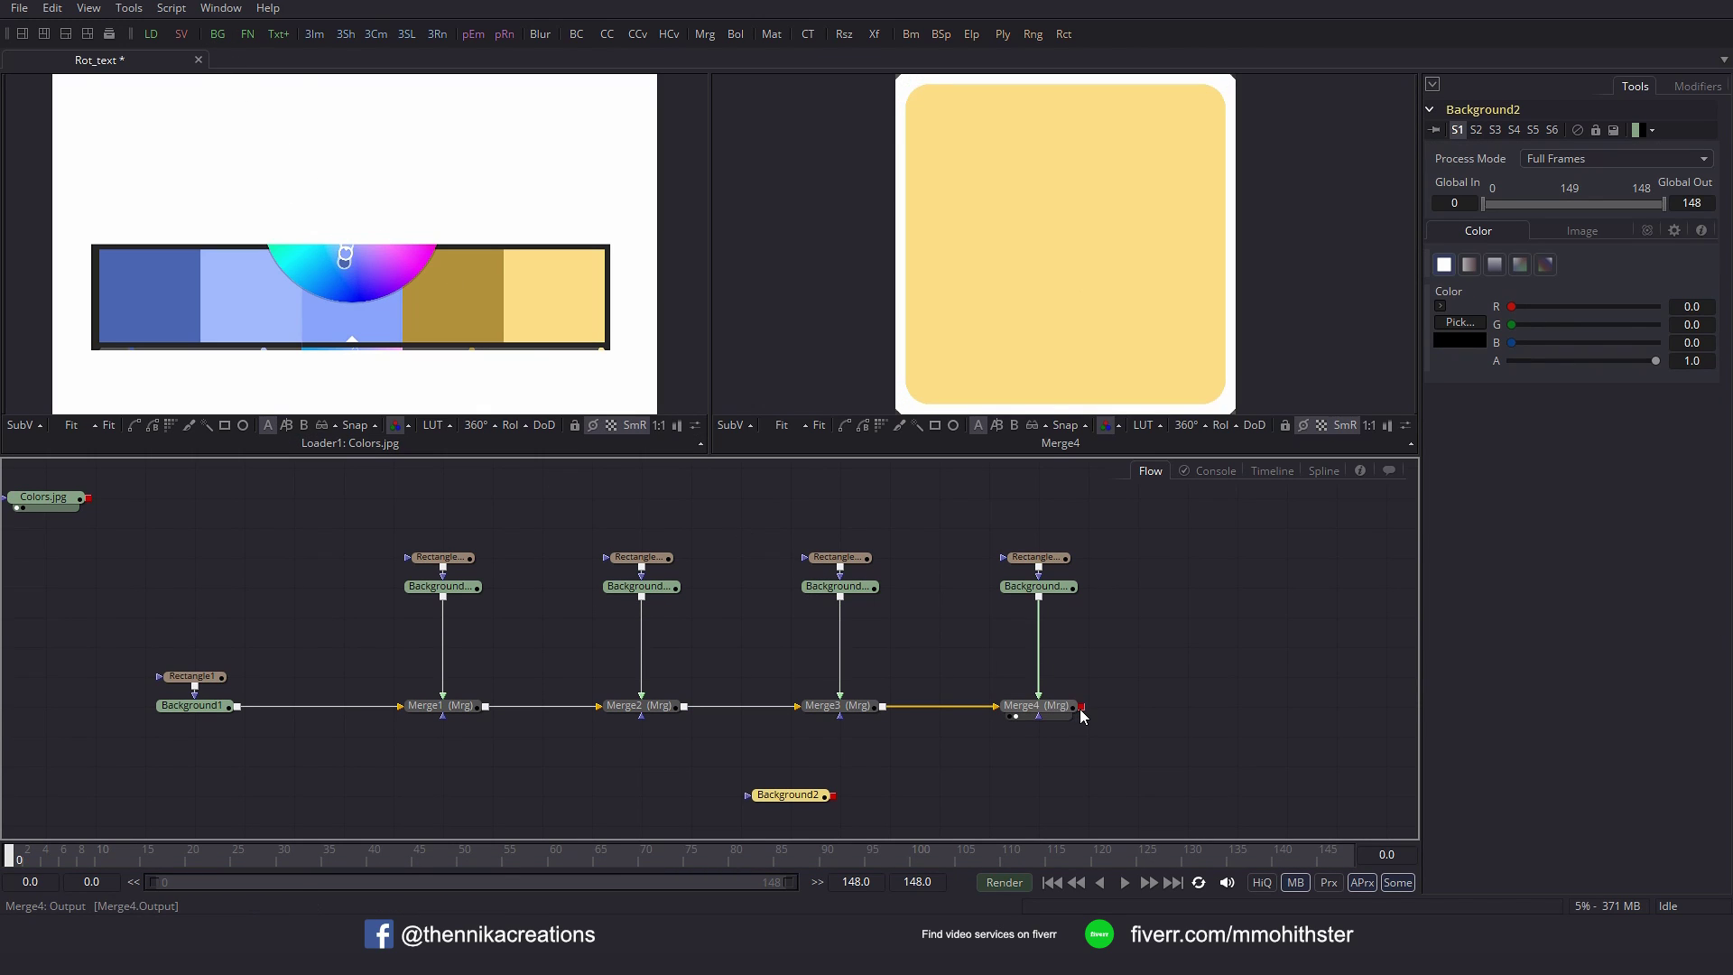
{"action": "left_click_drag", "start_coordinate": [1082, 708], "coordinate": [837, 803]}
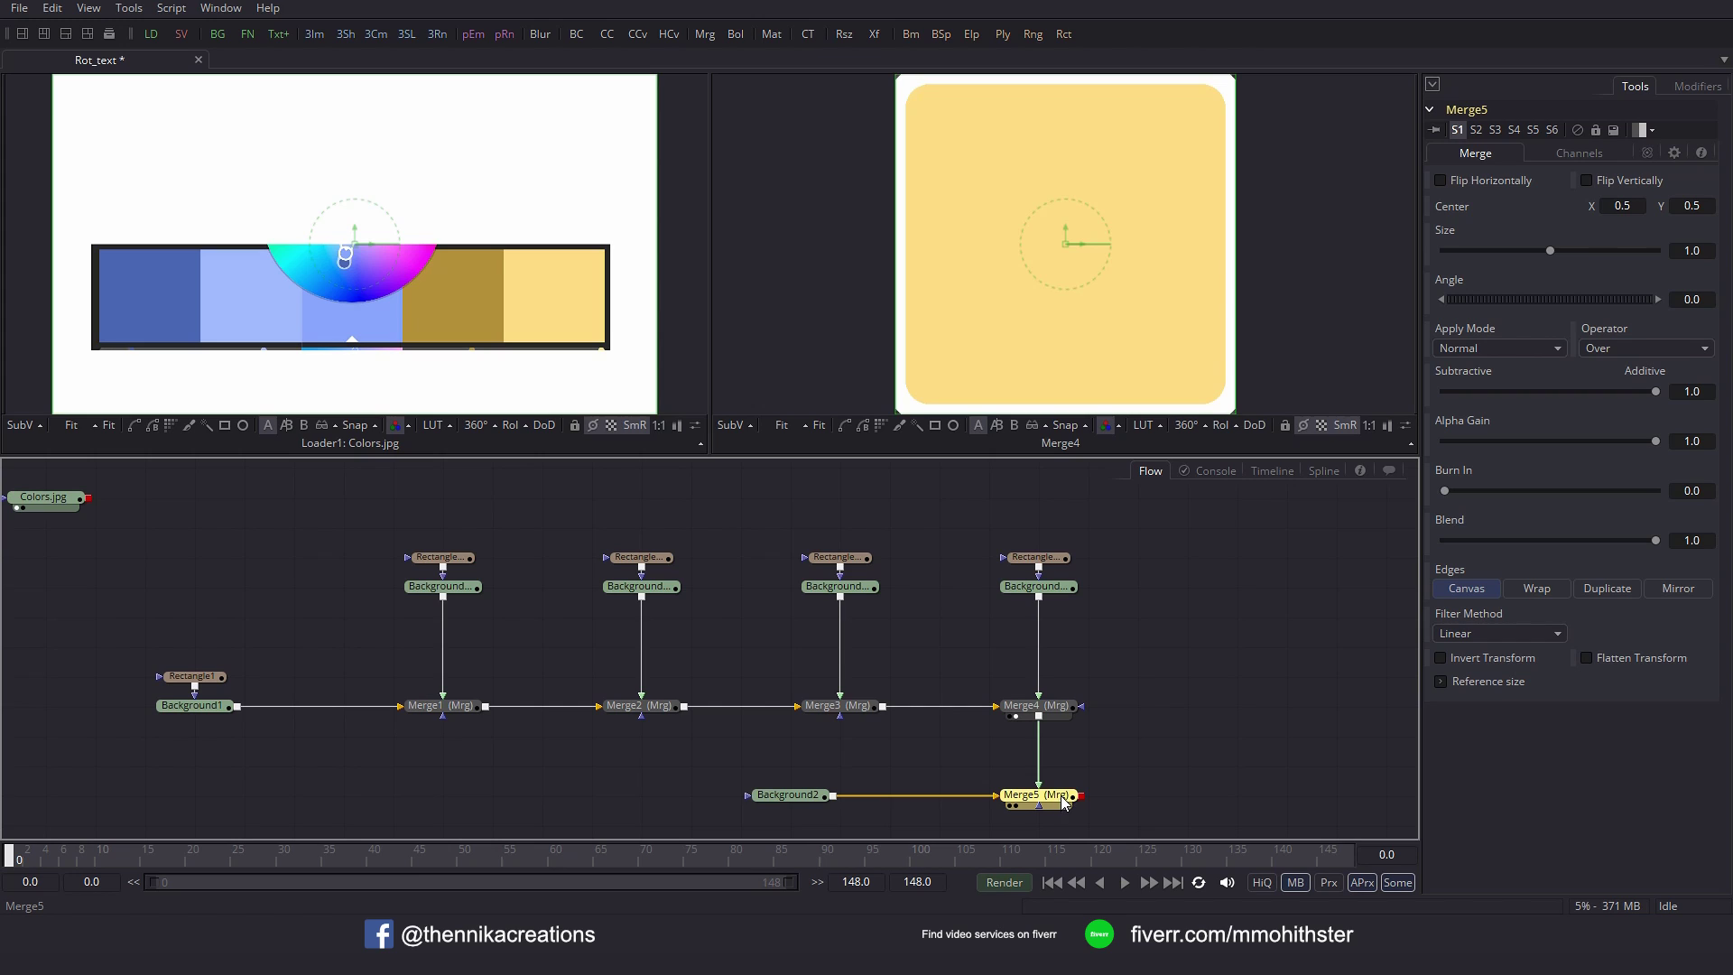
{"action": "key", "text": "2"}
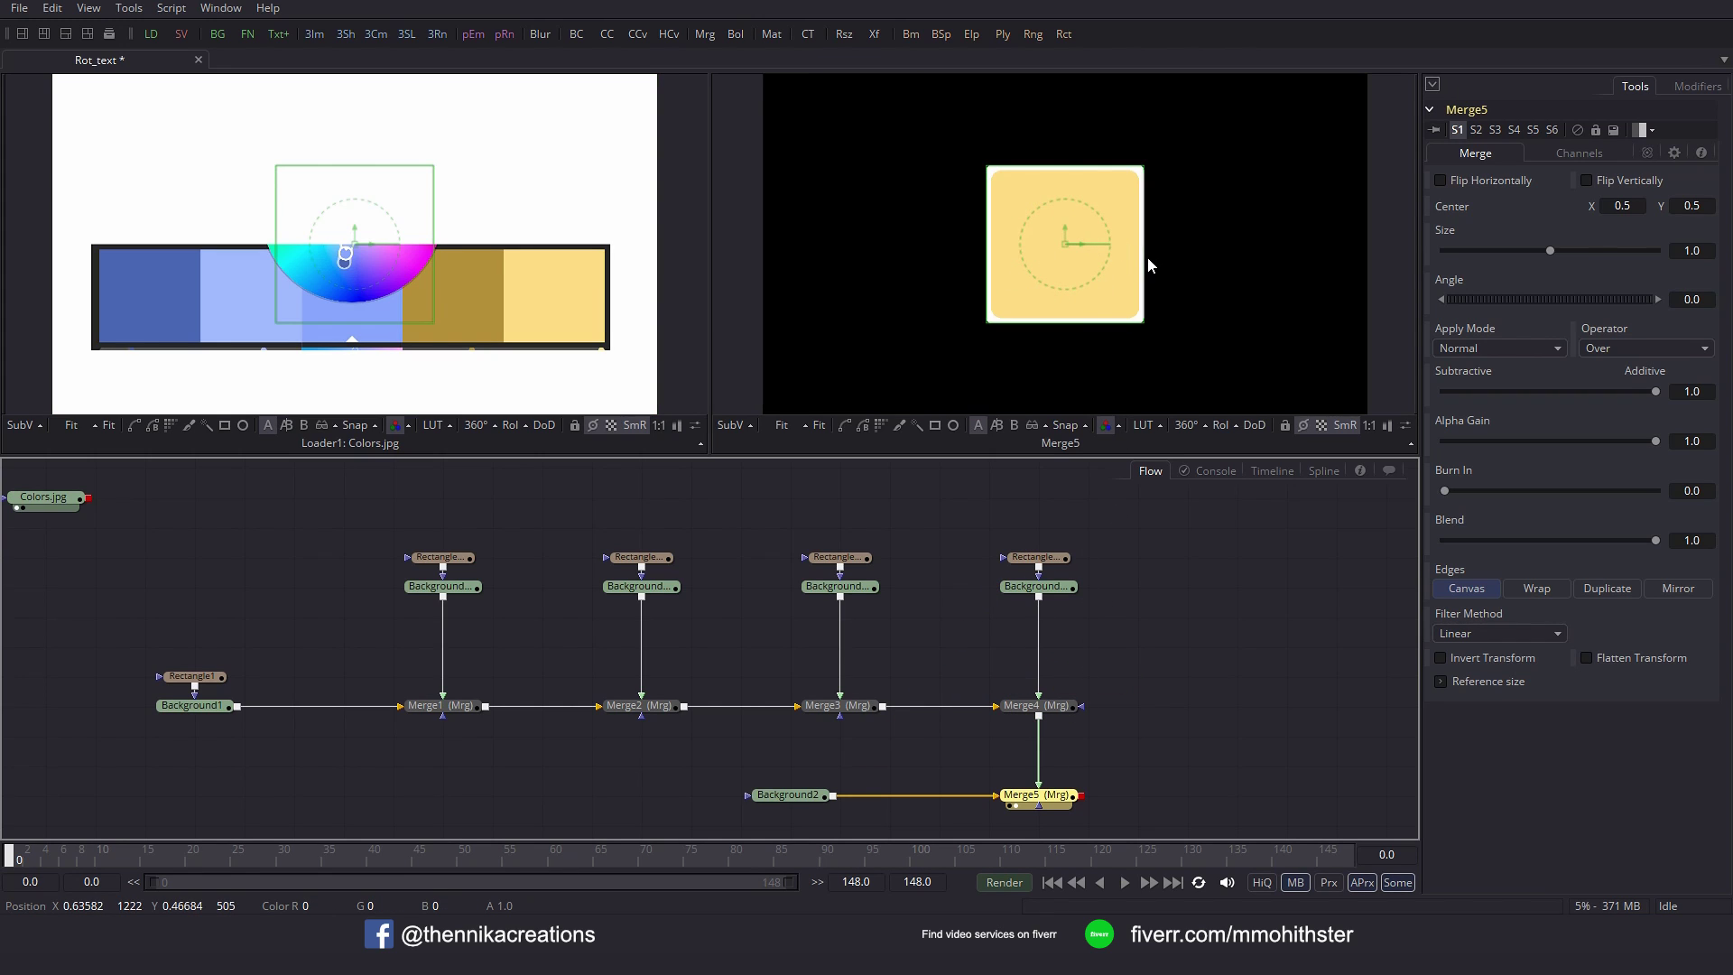
Move Background2 and Merge5 farther below the merge row and insert a Transform node between Merge4 and Merge5.
{"action": "left_click_drag", "start_coordinate": [1138, 635], "coordinate": [1146, 551]}
{"action": "left_click_drag", "start_coordinate": [746, 658], "coordinate": [1061, 807]}
{"action": "left_click", "coordinate": [1063, 620]}
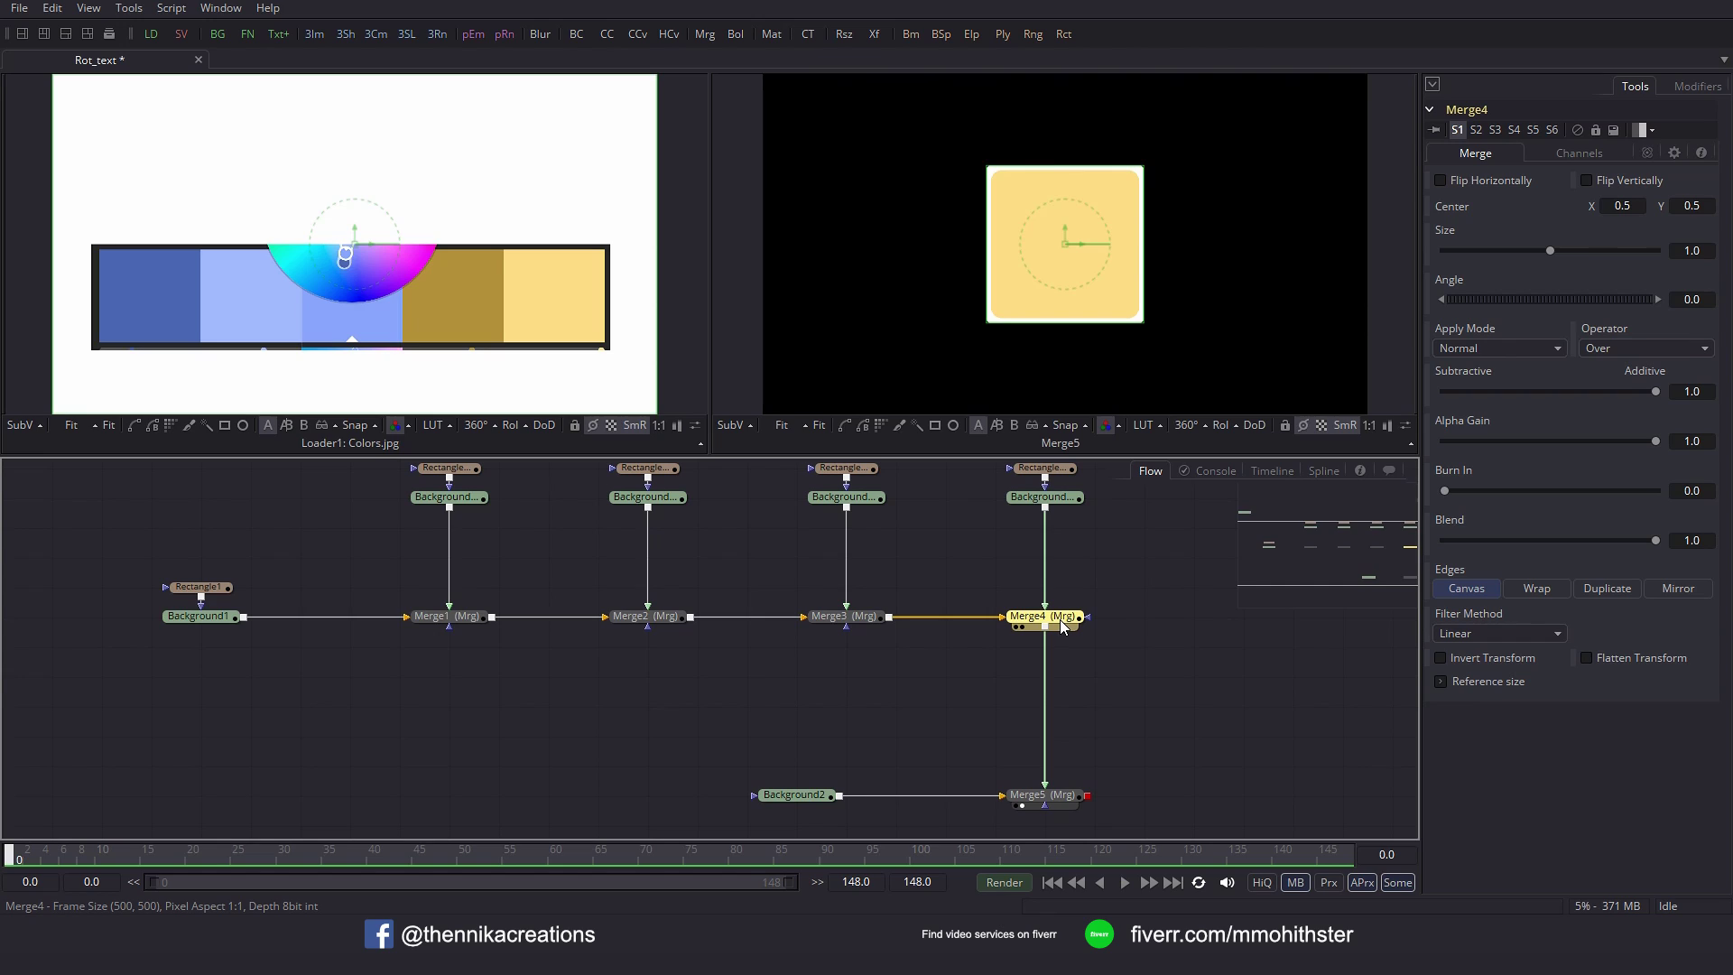
{"action": "left_click", "coordinate": [873, 33]}
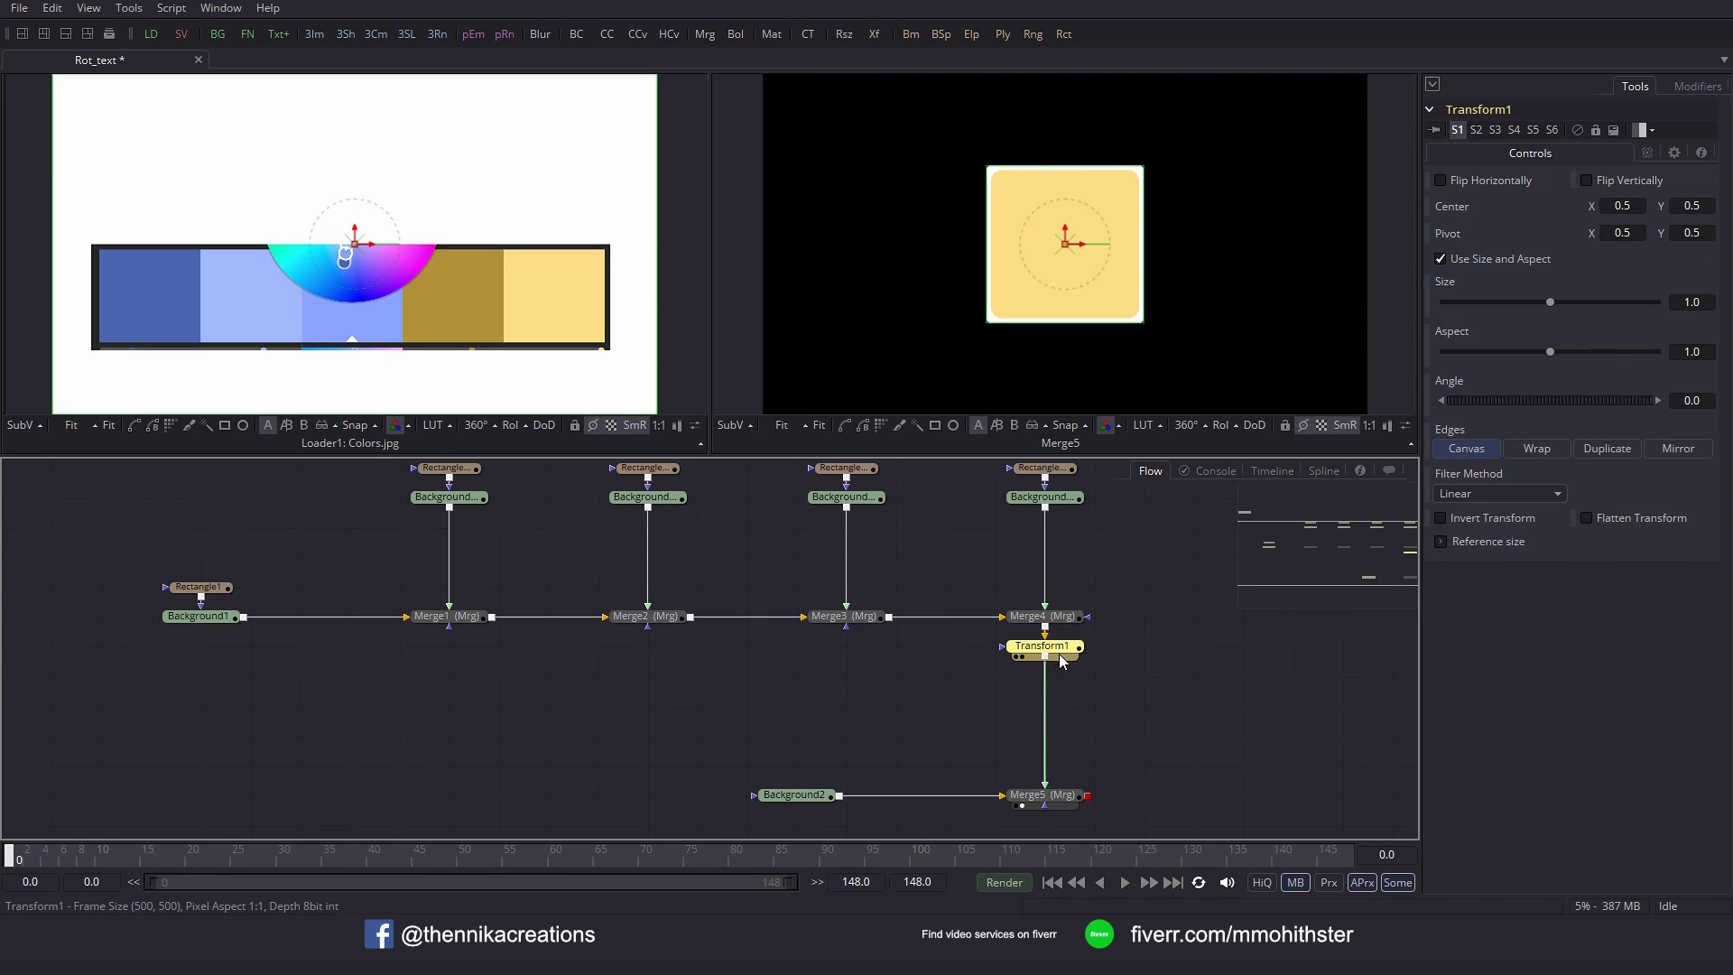
{"action": "left_click_drag", "start_coordinate": [1063, 659], "coordinate": [1063, 718]}
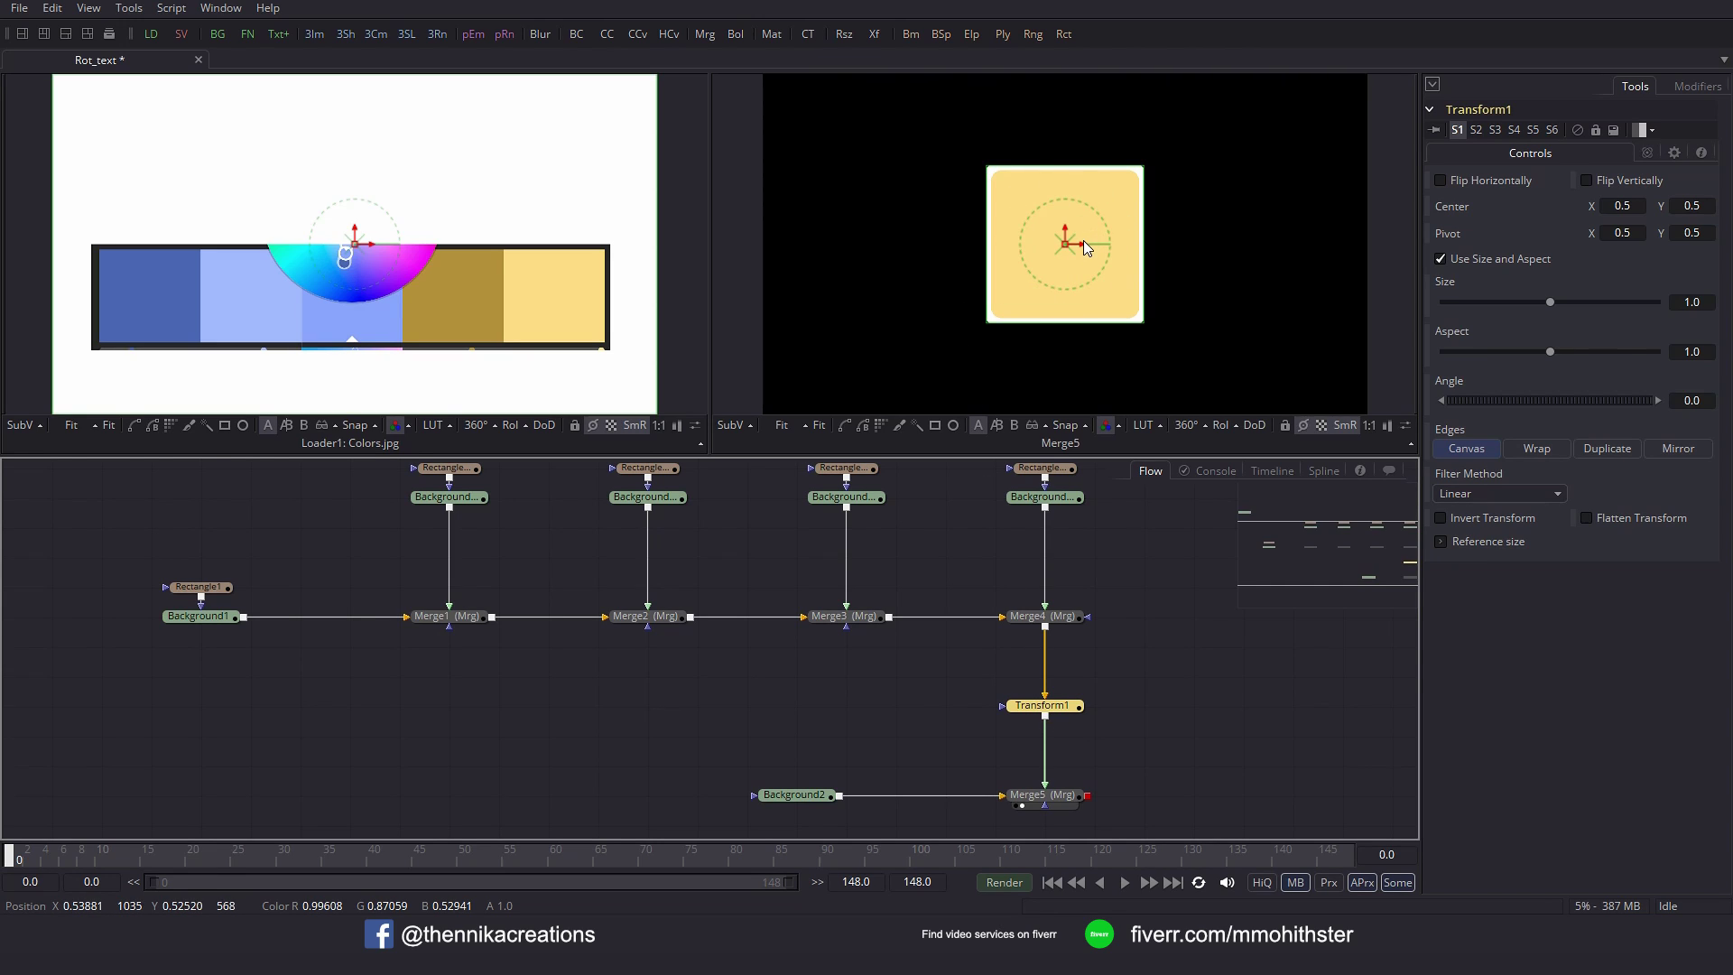
Keyframe the Transform1 angle at 0 on frame 25 and at 90 on frame 50.
{"action": "left_click", "coordinate": [234, 859]}
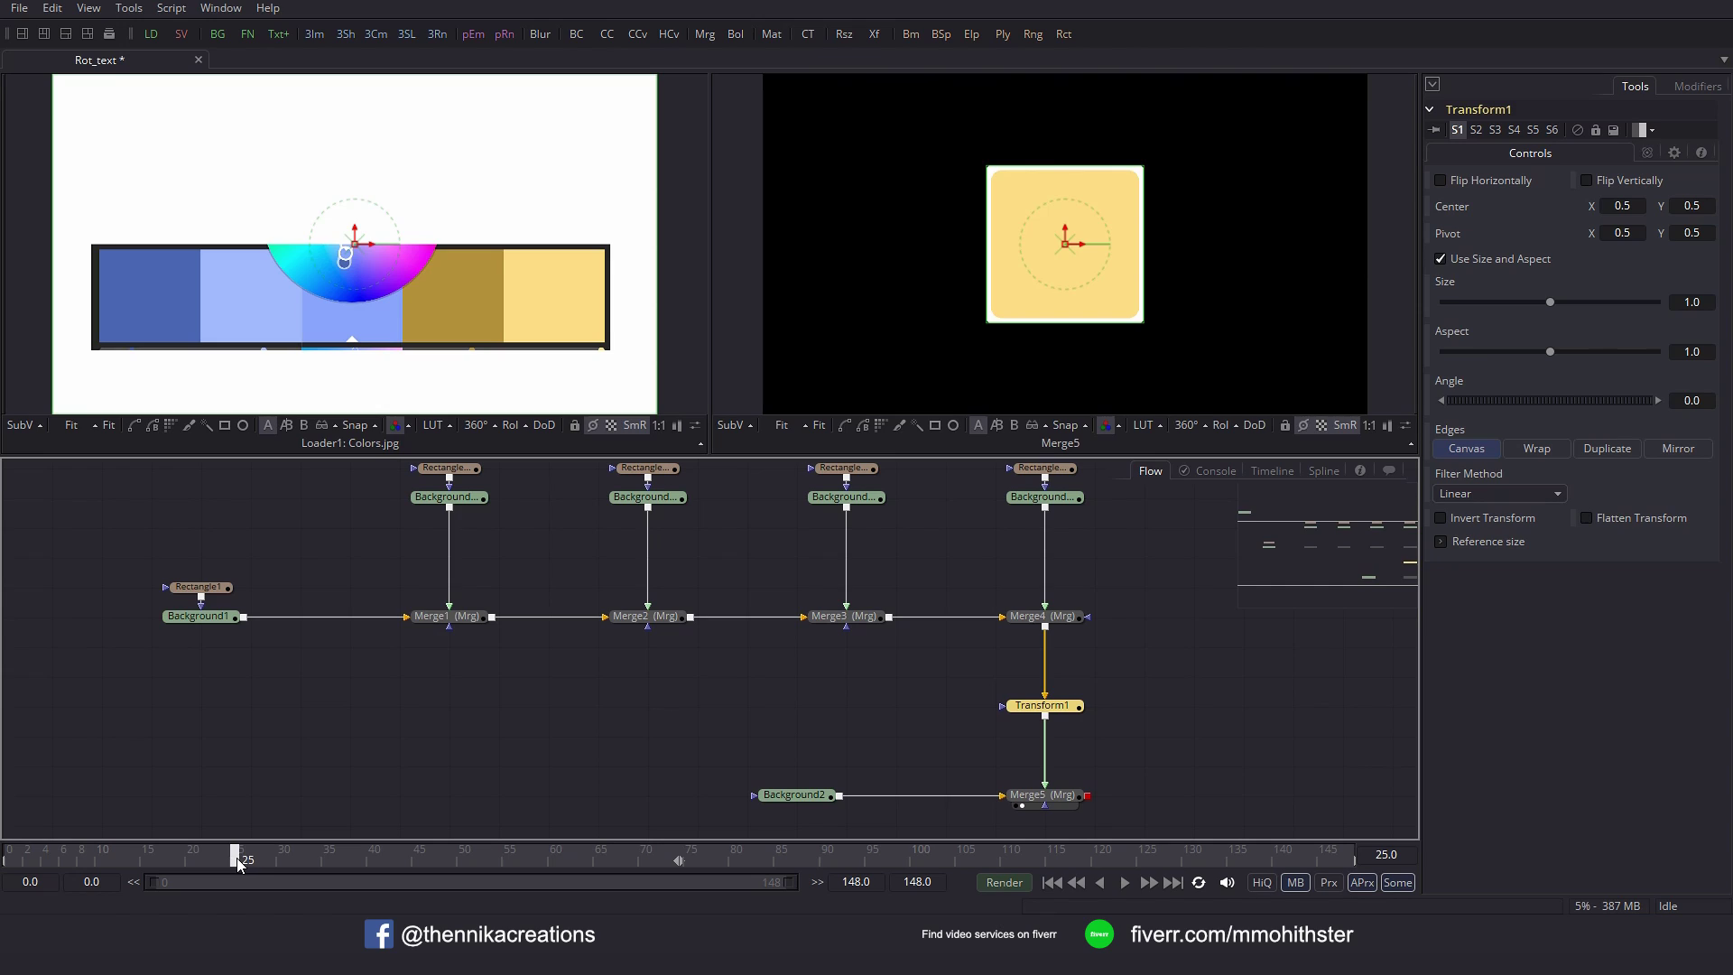
{"action": "left_click", "coordinate": [1427, 397]}
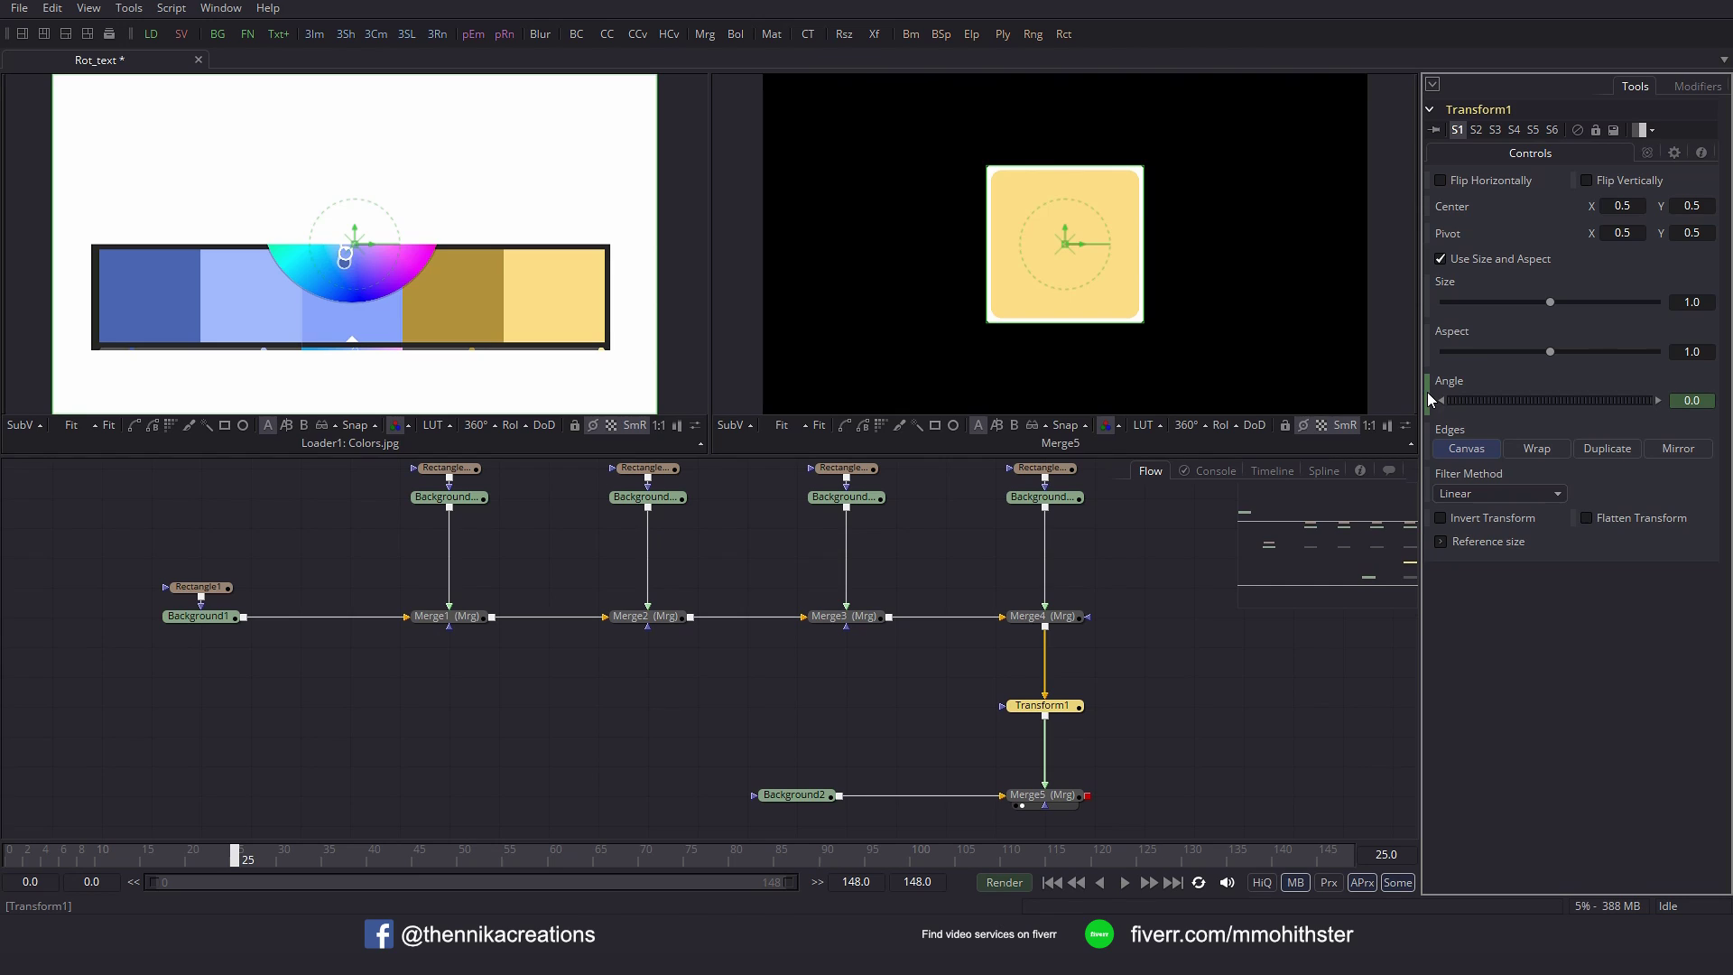
{"action": "left_click", "coordinate": [458, 858]}
{"action": "left_click", "coordinate": [463, 860]}
{"action": "type", "text": "90"}
{"action": "key", "text": "Tab"}
Keyframe the Transform1 angle at 180 on frame 75.
{"action": "left_click_drag", "start_coordinate": [296, 859], "coordinate": [392, 859]}
{"action": "left_click_drag", "start_coordinate": [634, 858], "coordinate": [688, 857]}
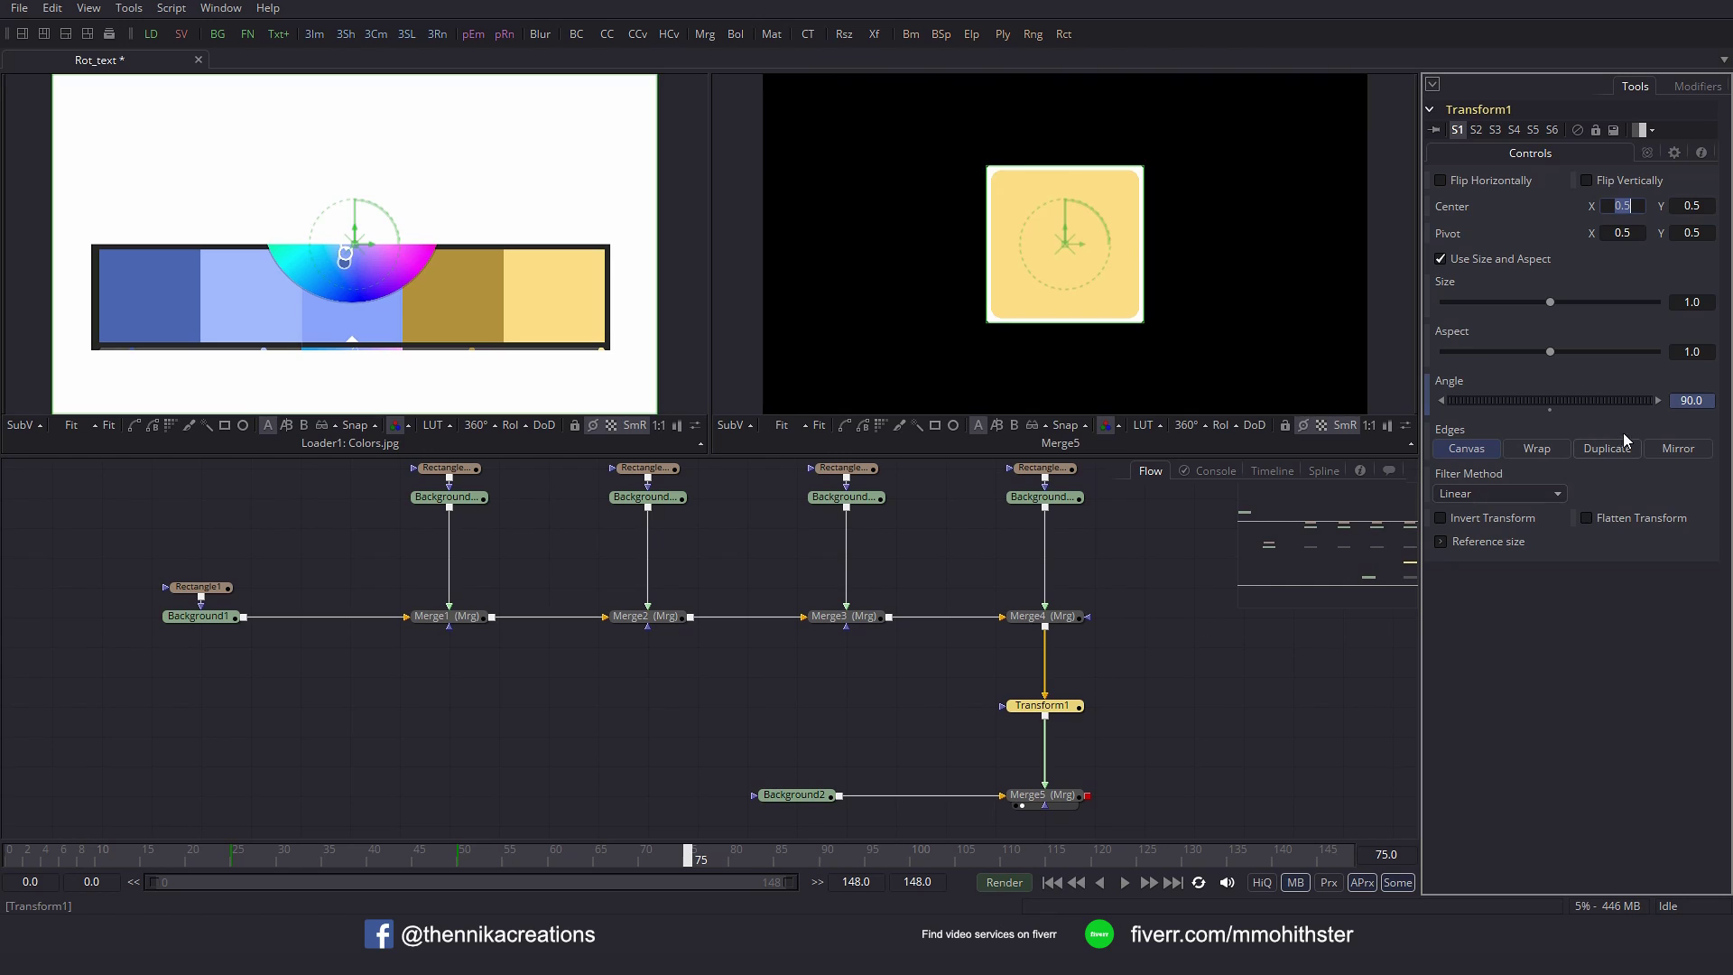
{"action": "left_click", "coordinate": [1677, 400]}
{"action": "type", "text": "0"}
{"action": "key", "text": "Tab"}
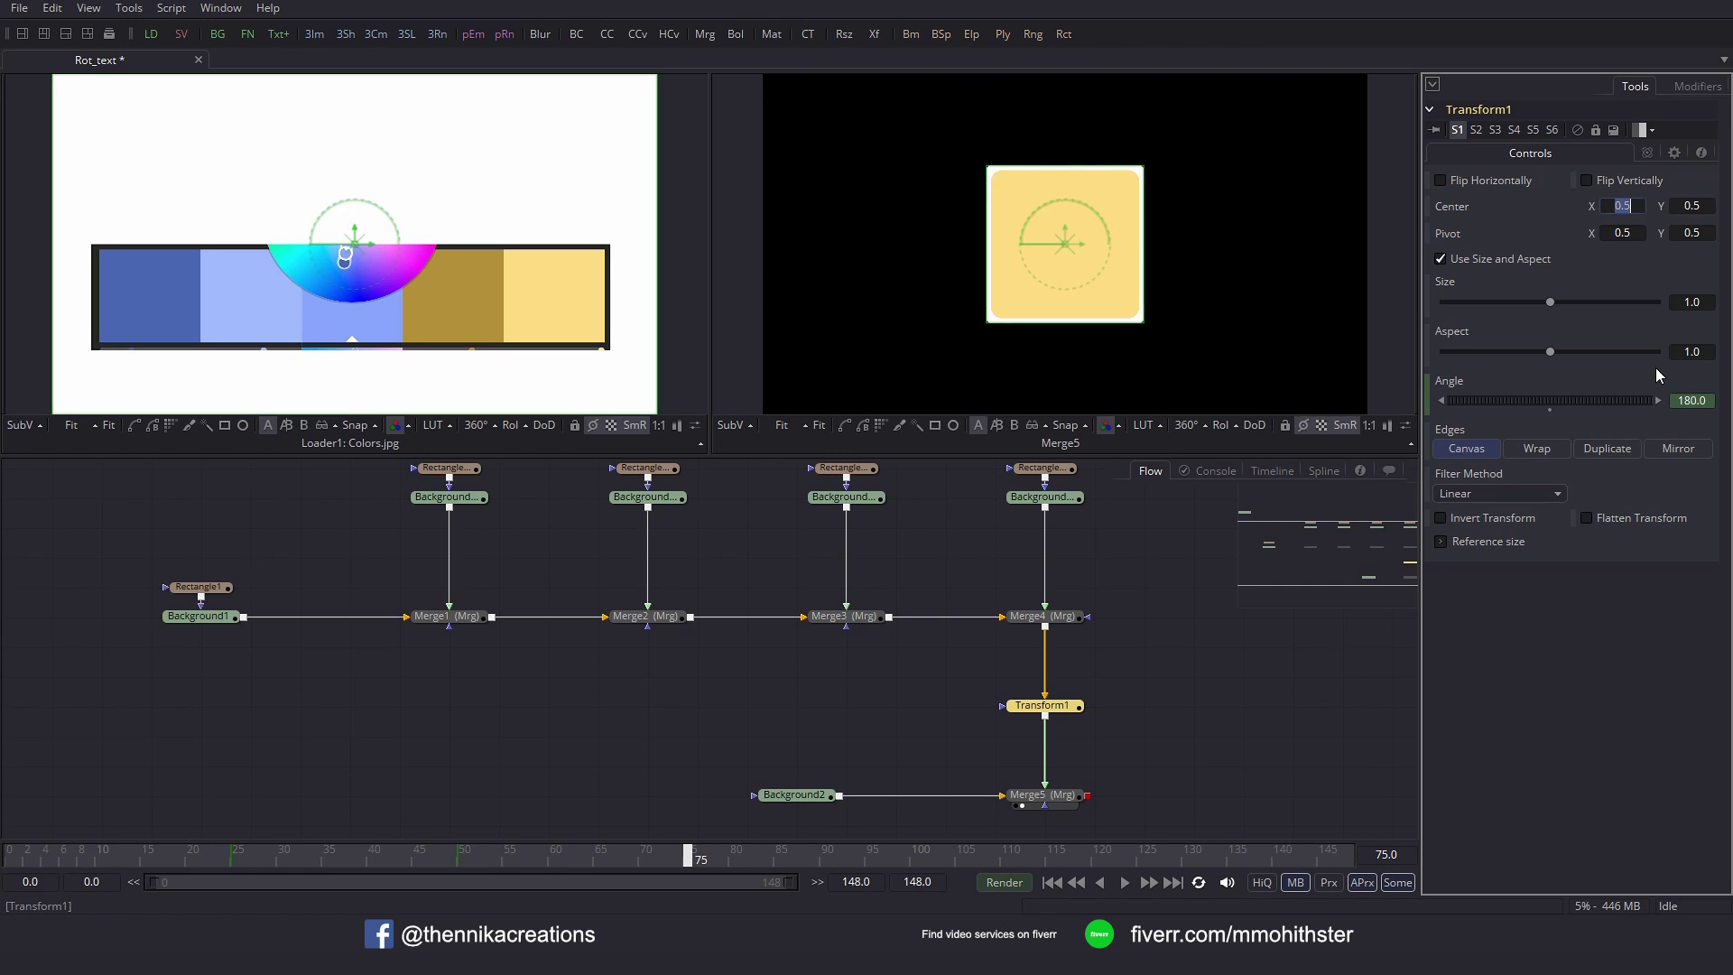
Keyframe the Transform1 angle at 270 on frame 100, scrub through the rotation and save the composition.
{"action": "left_click", "coordinate": [914, 856]}
{"action": "left_click", "coordinate": [1704, 398]}
{"action": "left_click", "coordinate": [1708, 402]}
{"action": "type", "text": "270"}
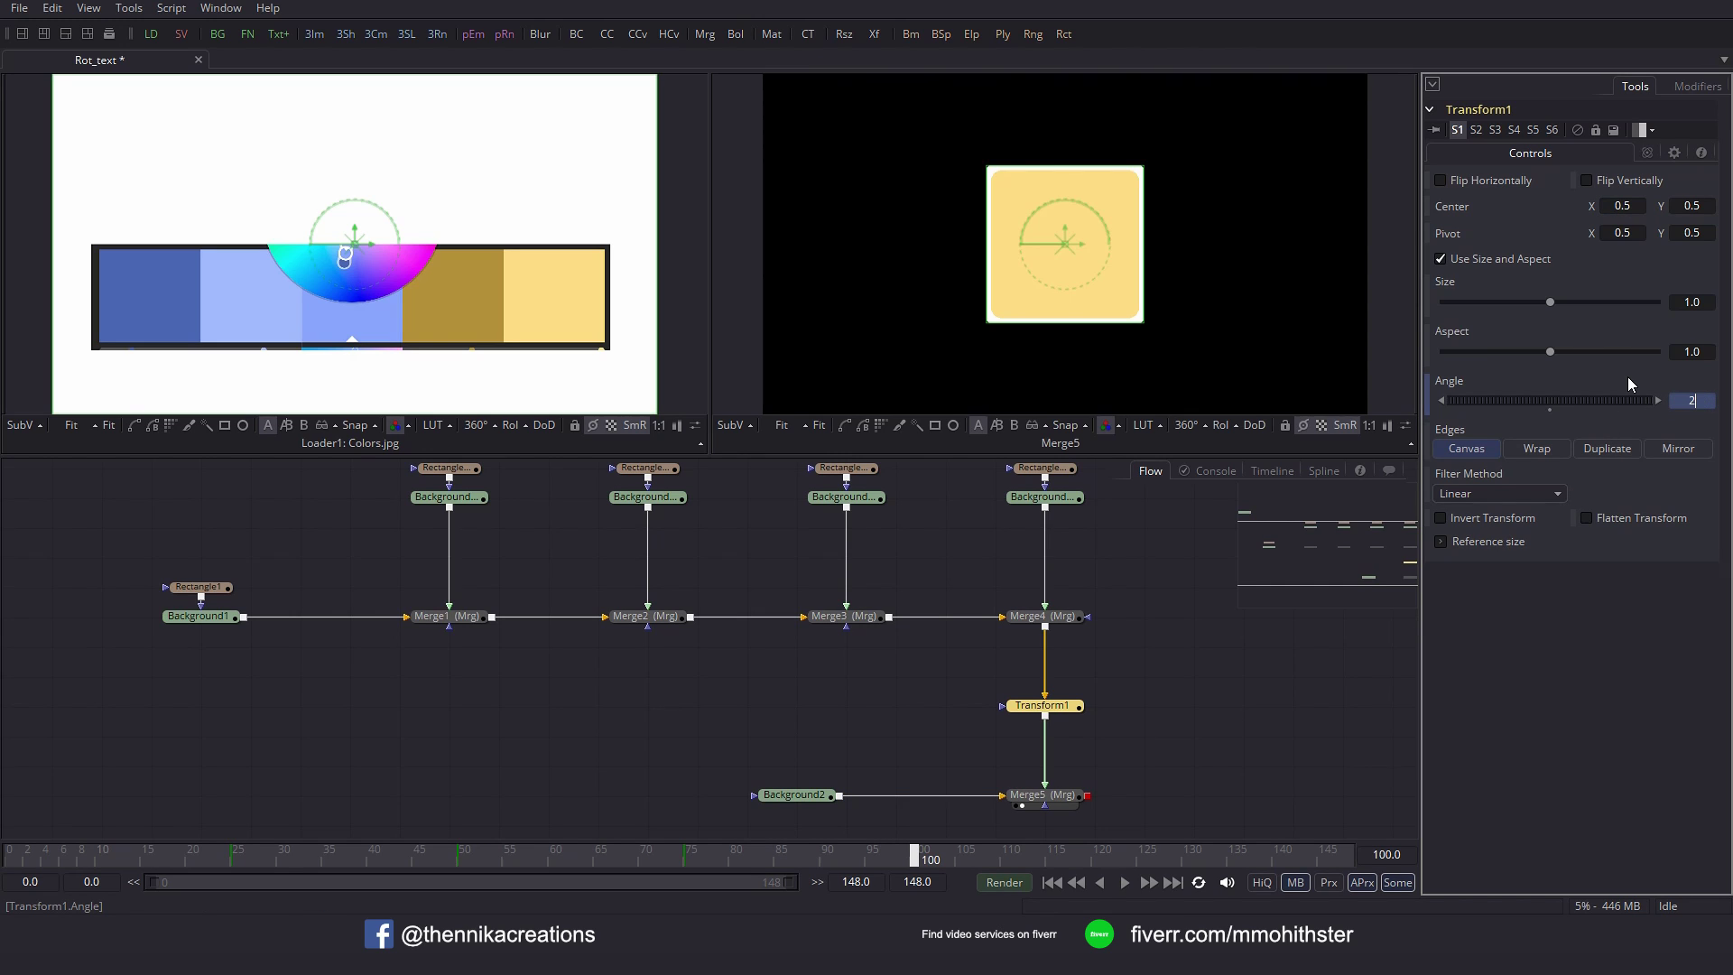
{"action": "key", "text": "Tab"}
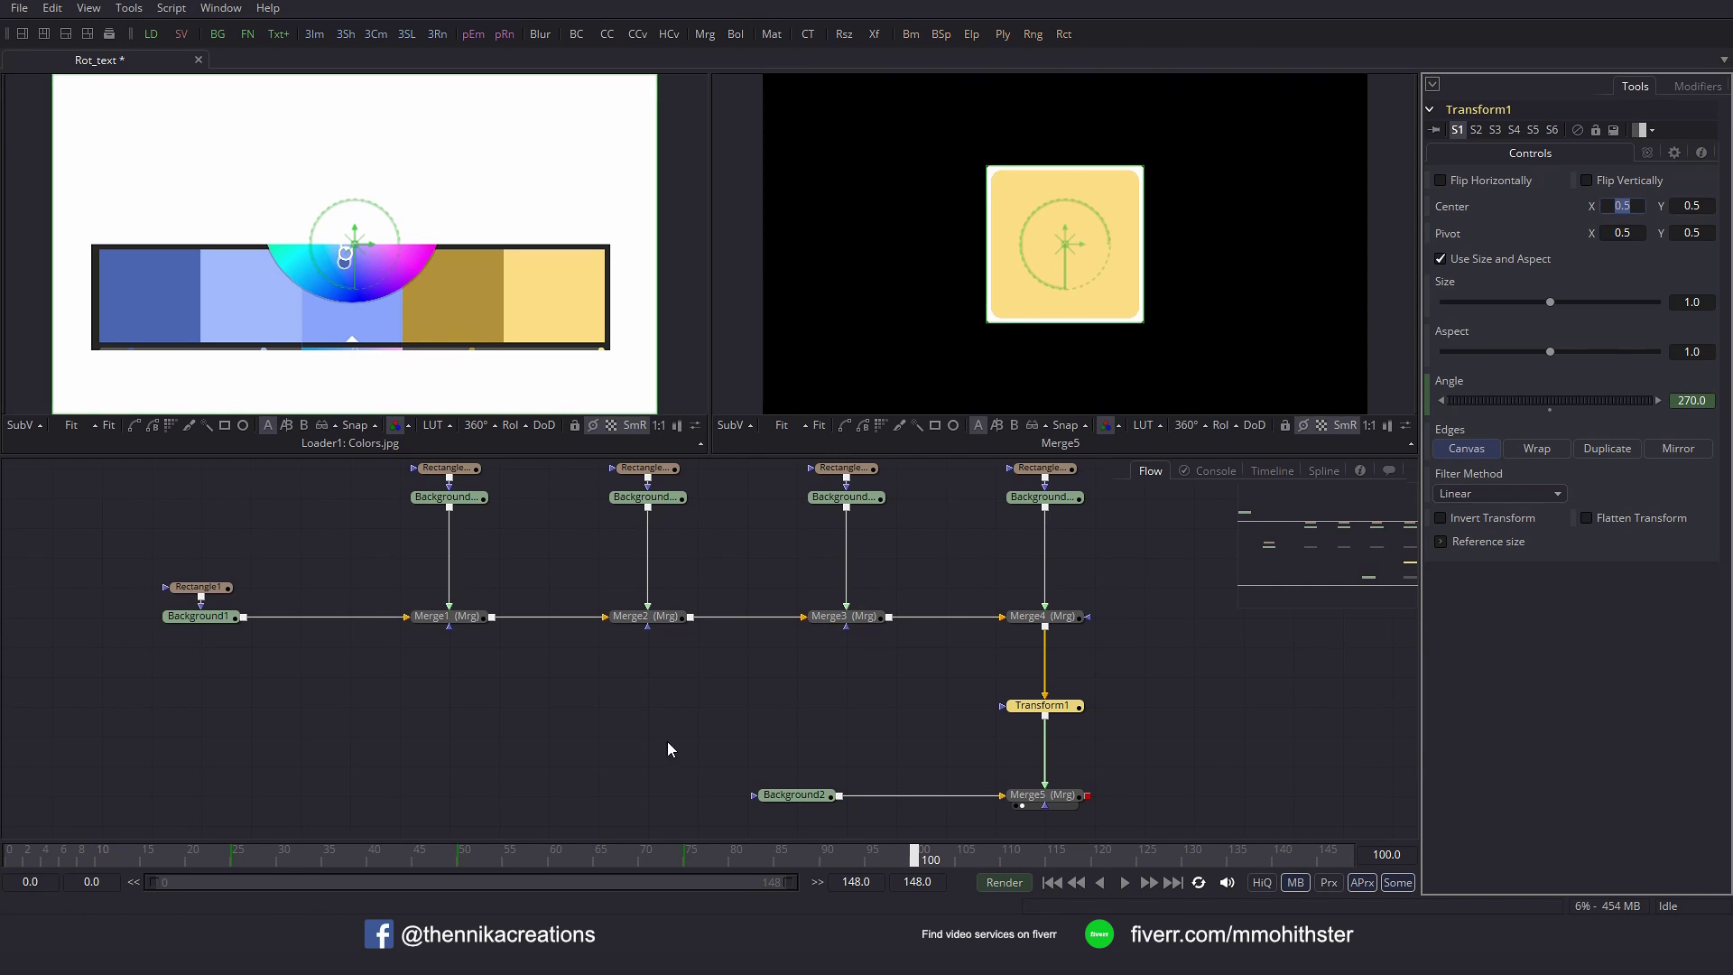
{"action": "left_click_drag", "start_coordinate": [306, 857], "coordinate": [773, 859]}
{"action": "key", "text": "ctrl+s"}
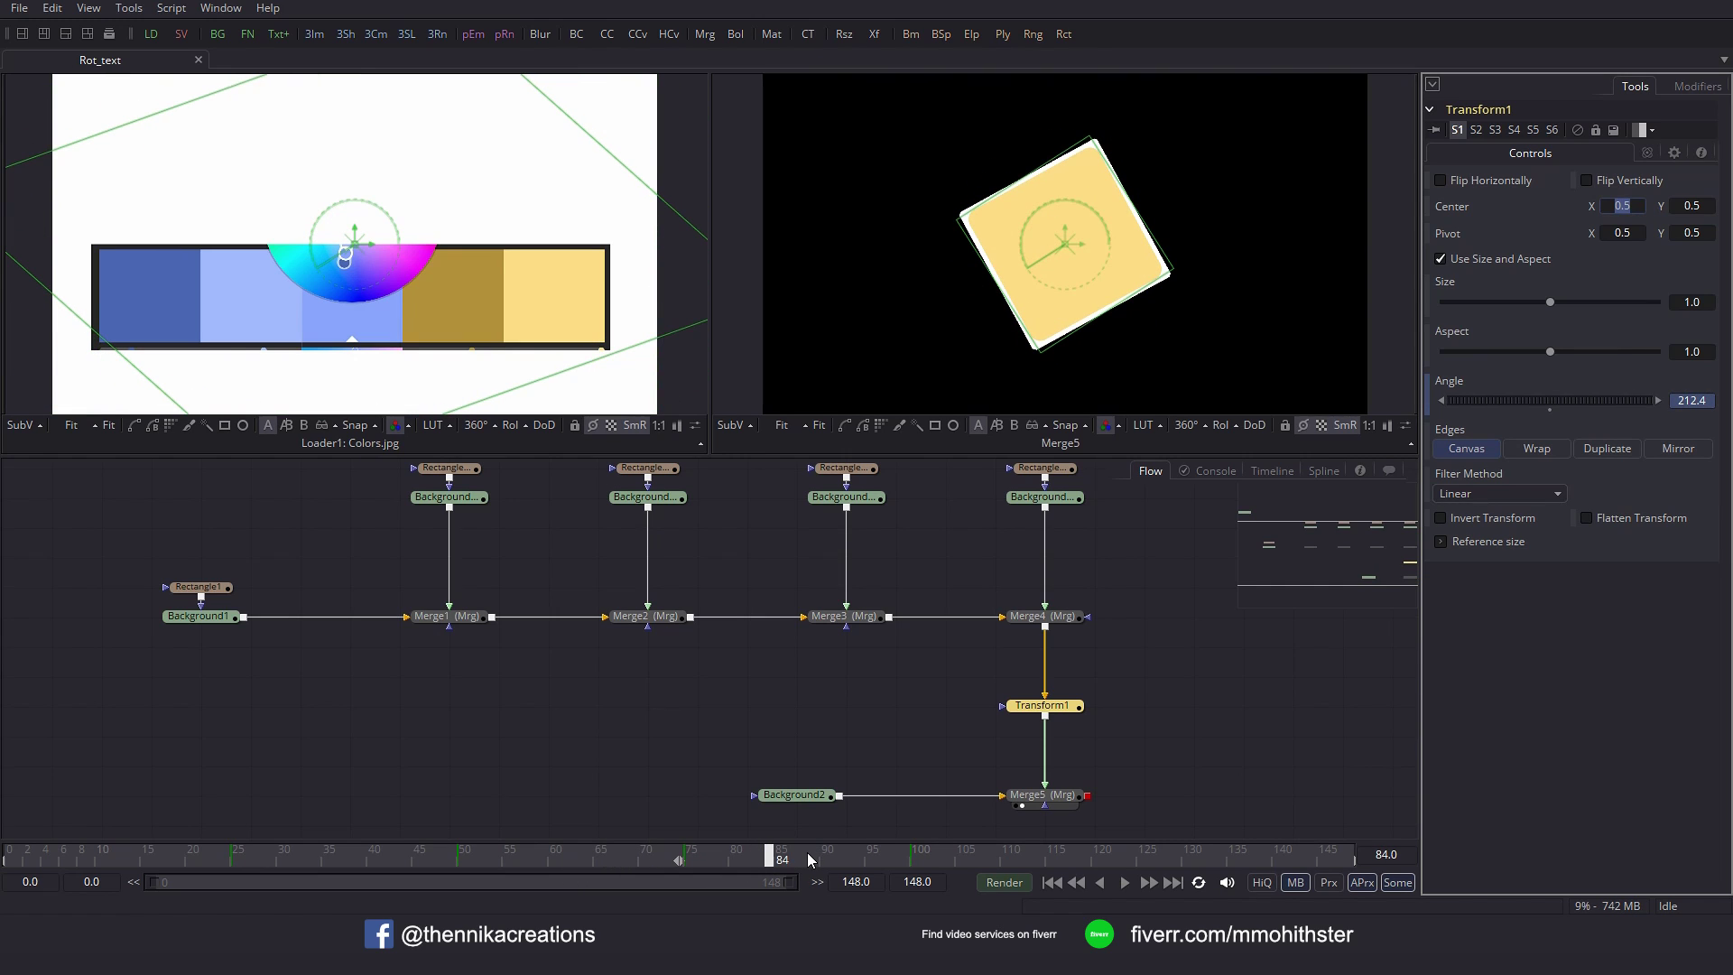
Show the Transform1 Angle curve fitted in the spline editor and smooth all its keyframes.
{"action": "left_click", "coordinate": [1323, 472]}
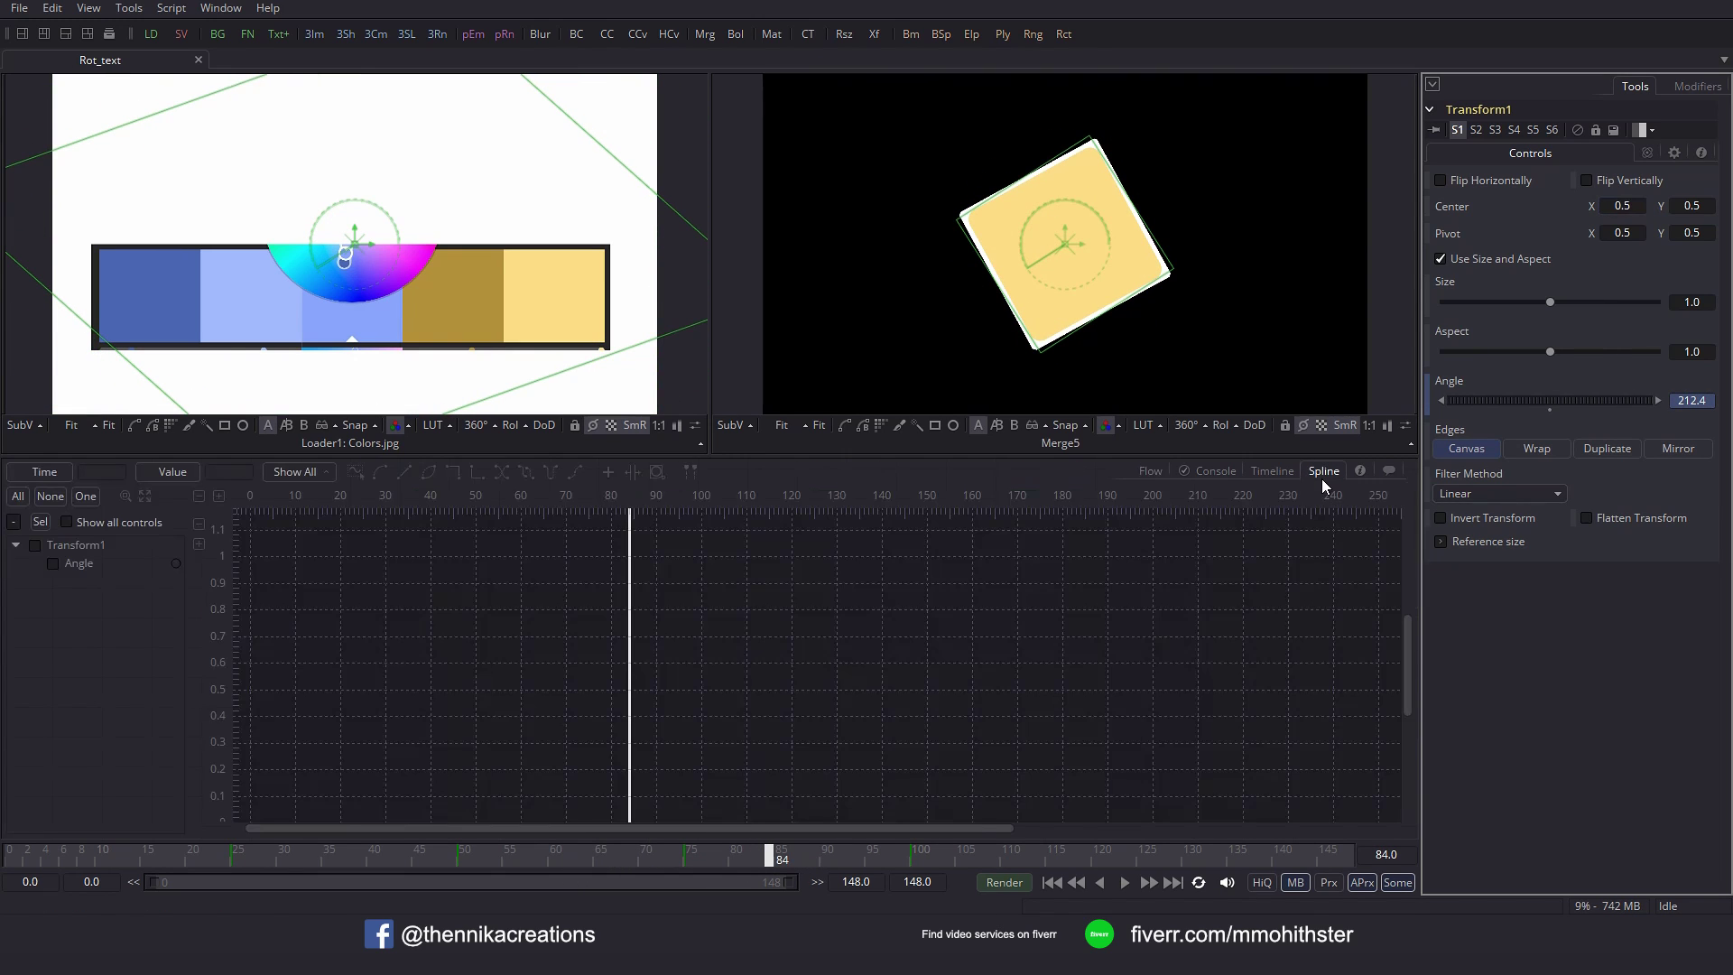
{"action": "left_click", "coordinate": [80, 567]}
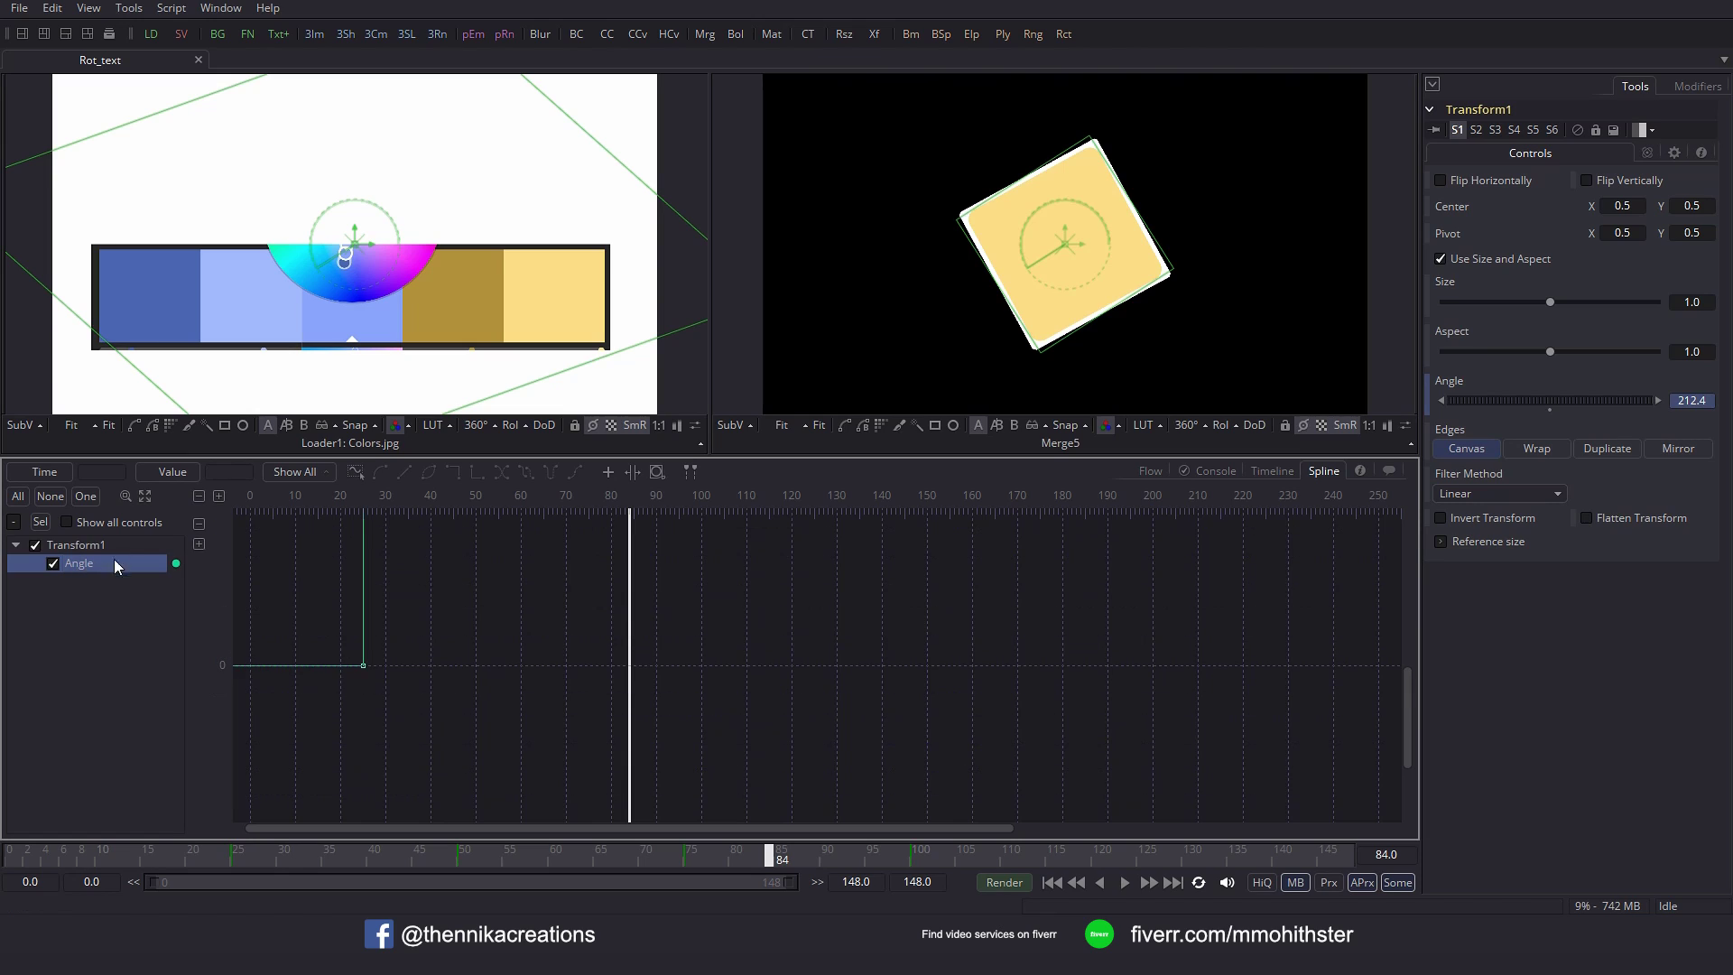
{"action": "left_click", "coordinate": [146, 497]}
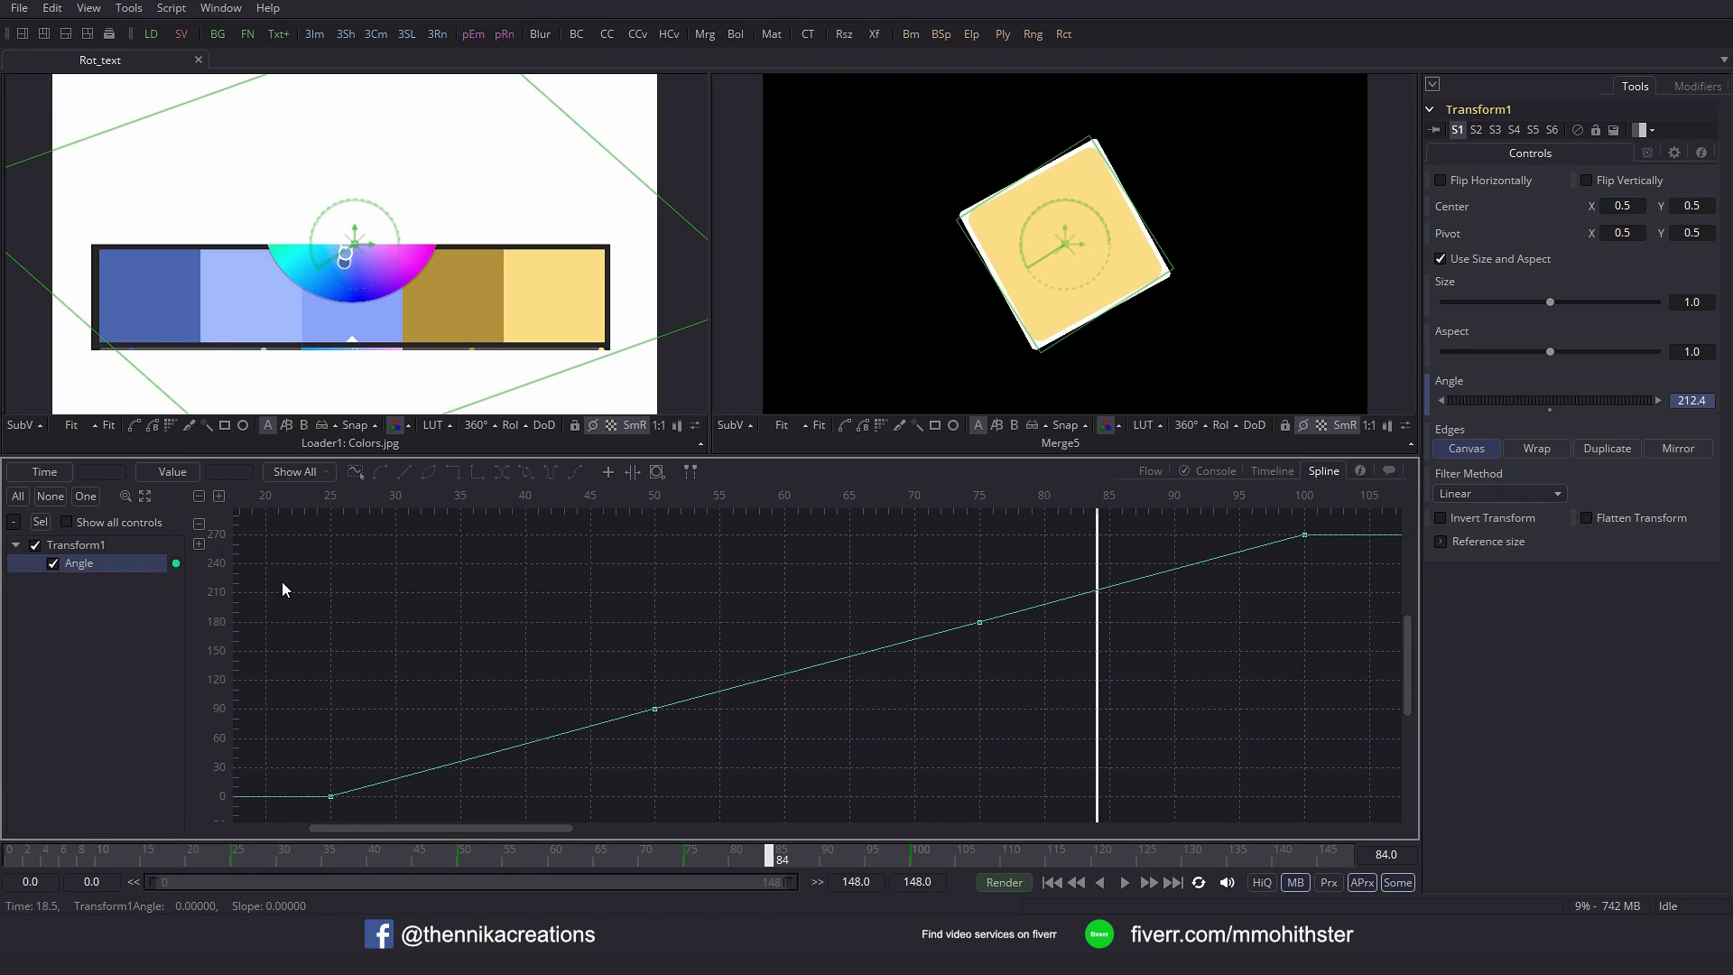
{"action": "key", "text": "ctrl+a"}
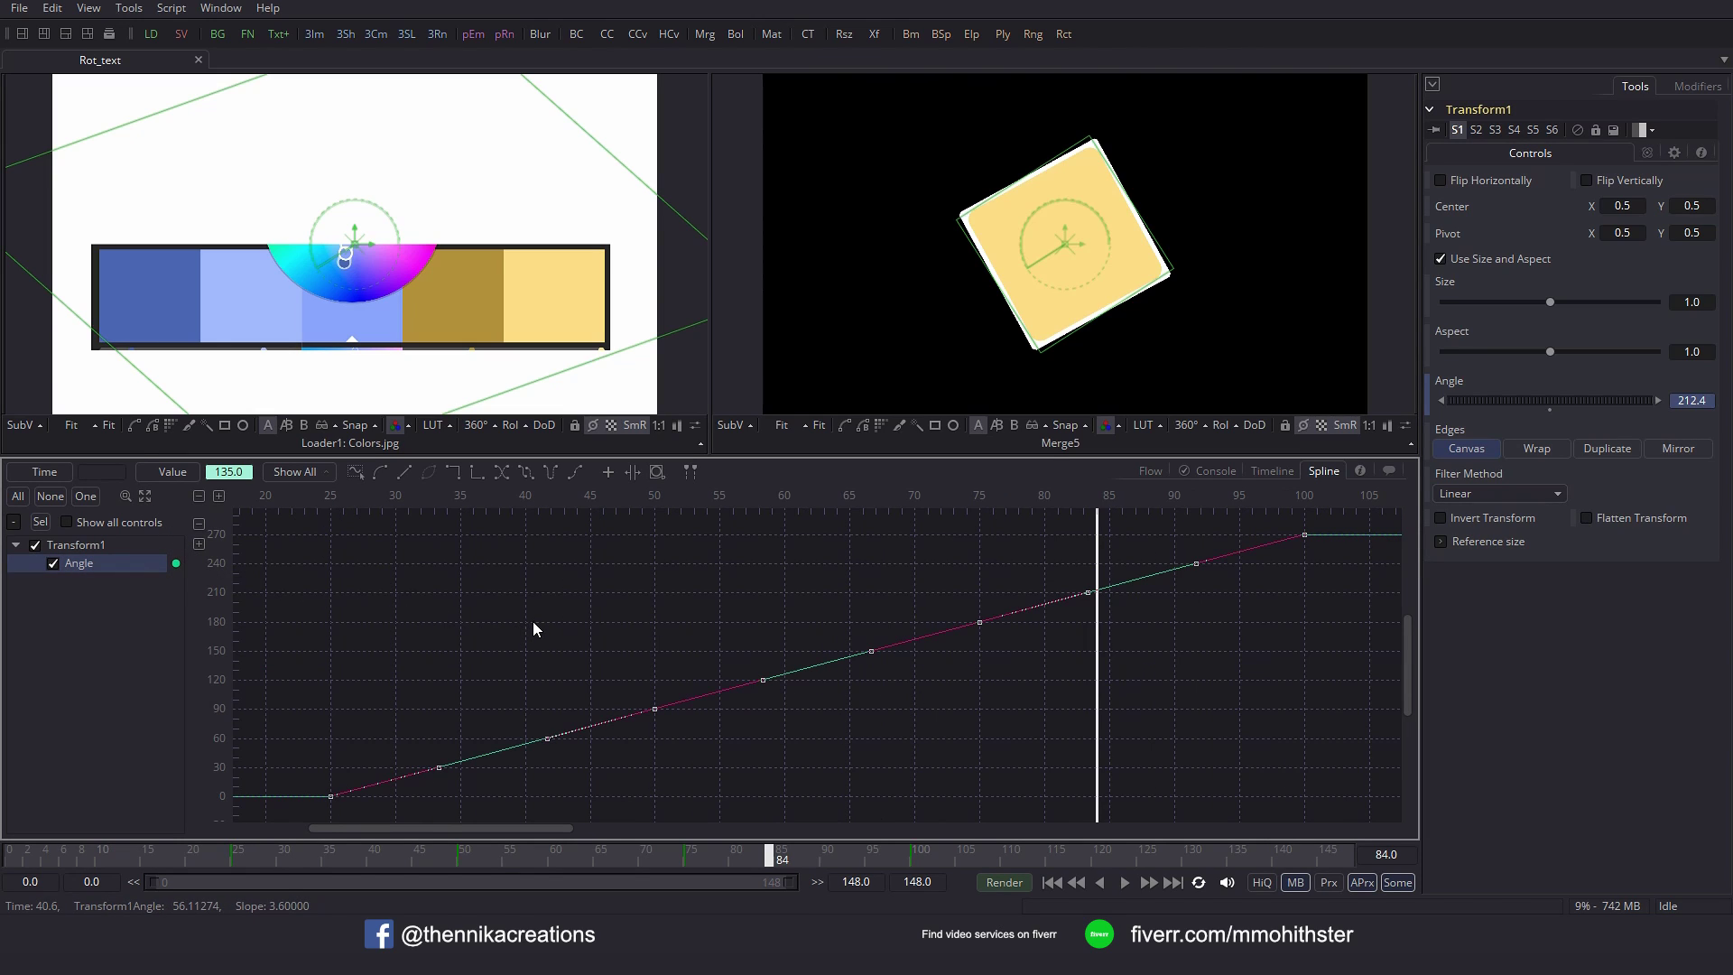
{"action": "key", "text": "shift+s"}
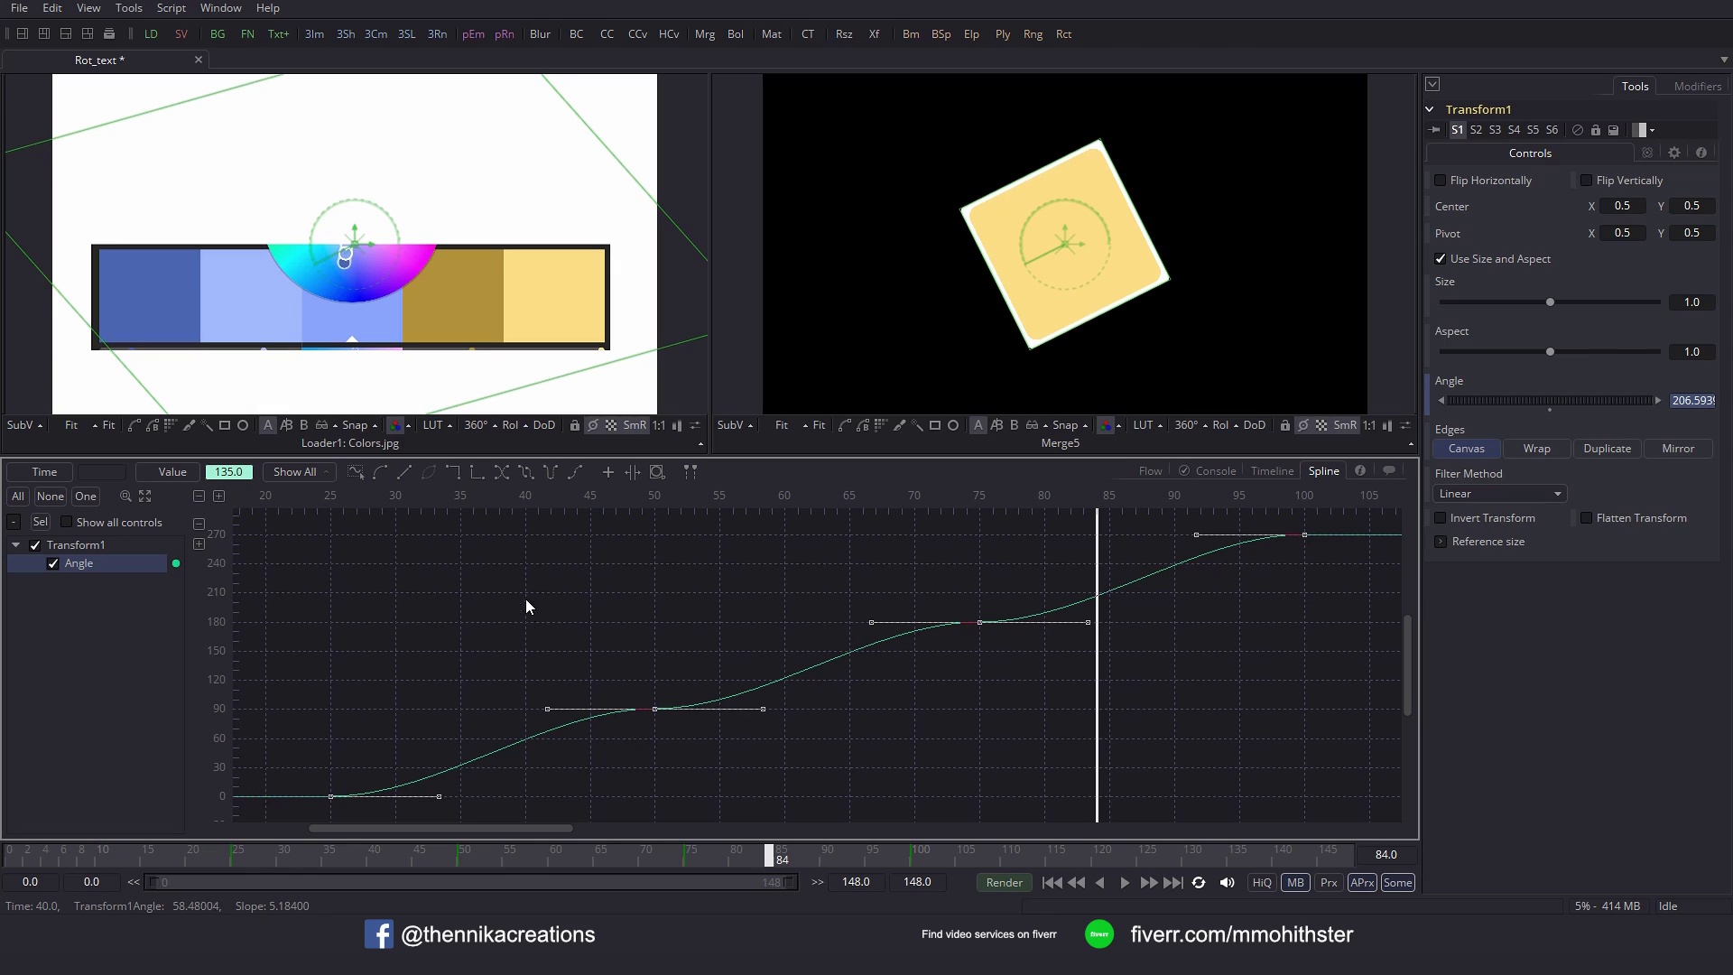
Lock ease in and out together for the selected Angle keyframes and set the ease to 80.
{"action": "left_click", "coordinate": [551, 483]}
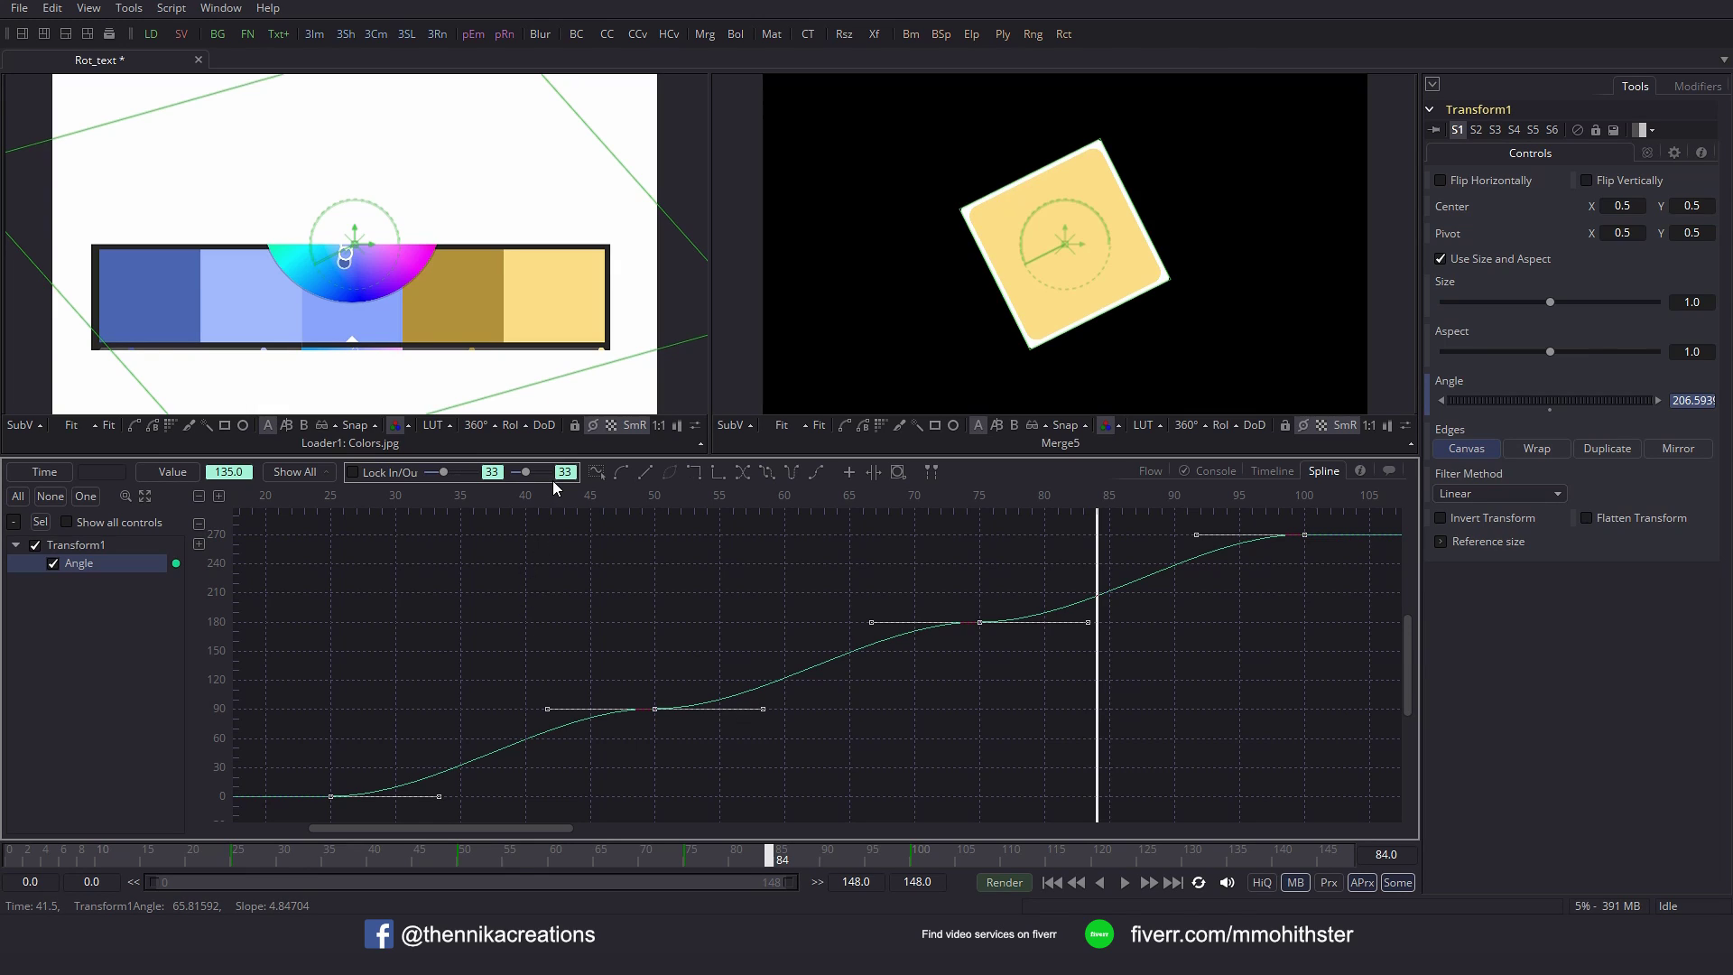
{"action": "left_click", "coordinate": [352, 473]}
{"action": "left_click", "coordinate": [494, 472]}
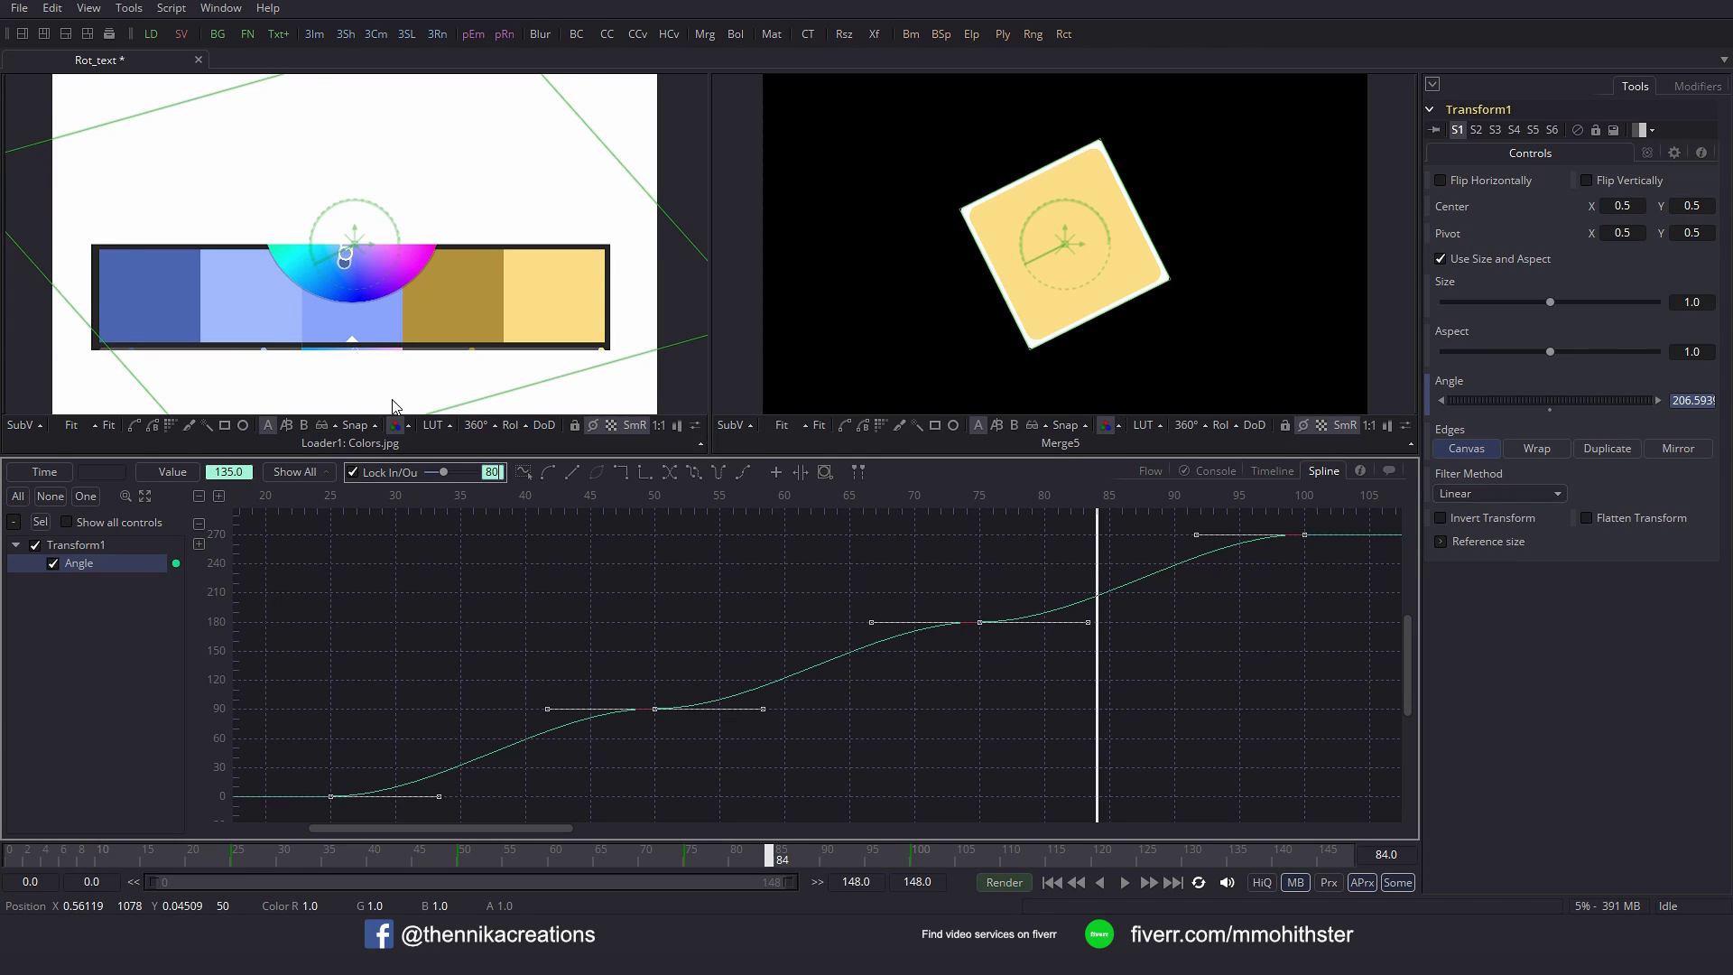
{"action": "type", "text": "80"}
{"action": "key", "text": "Return"}
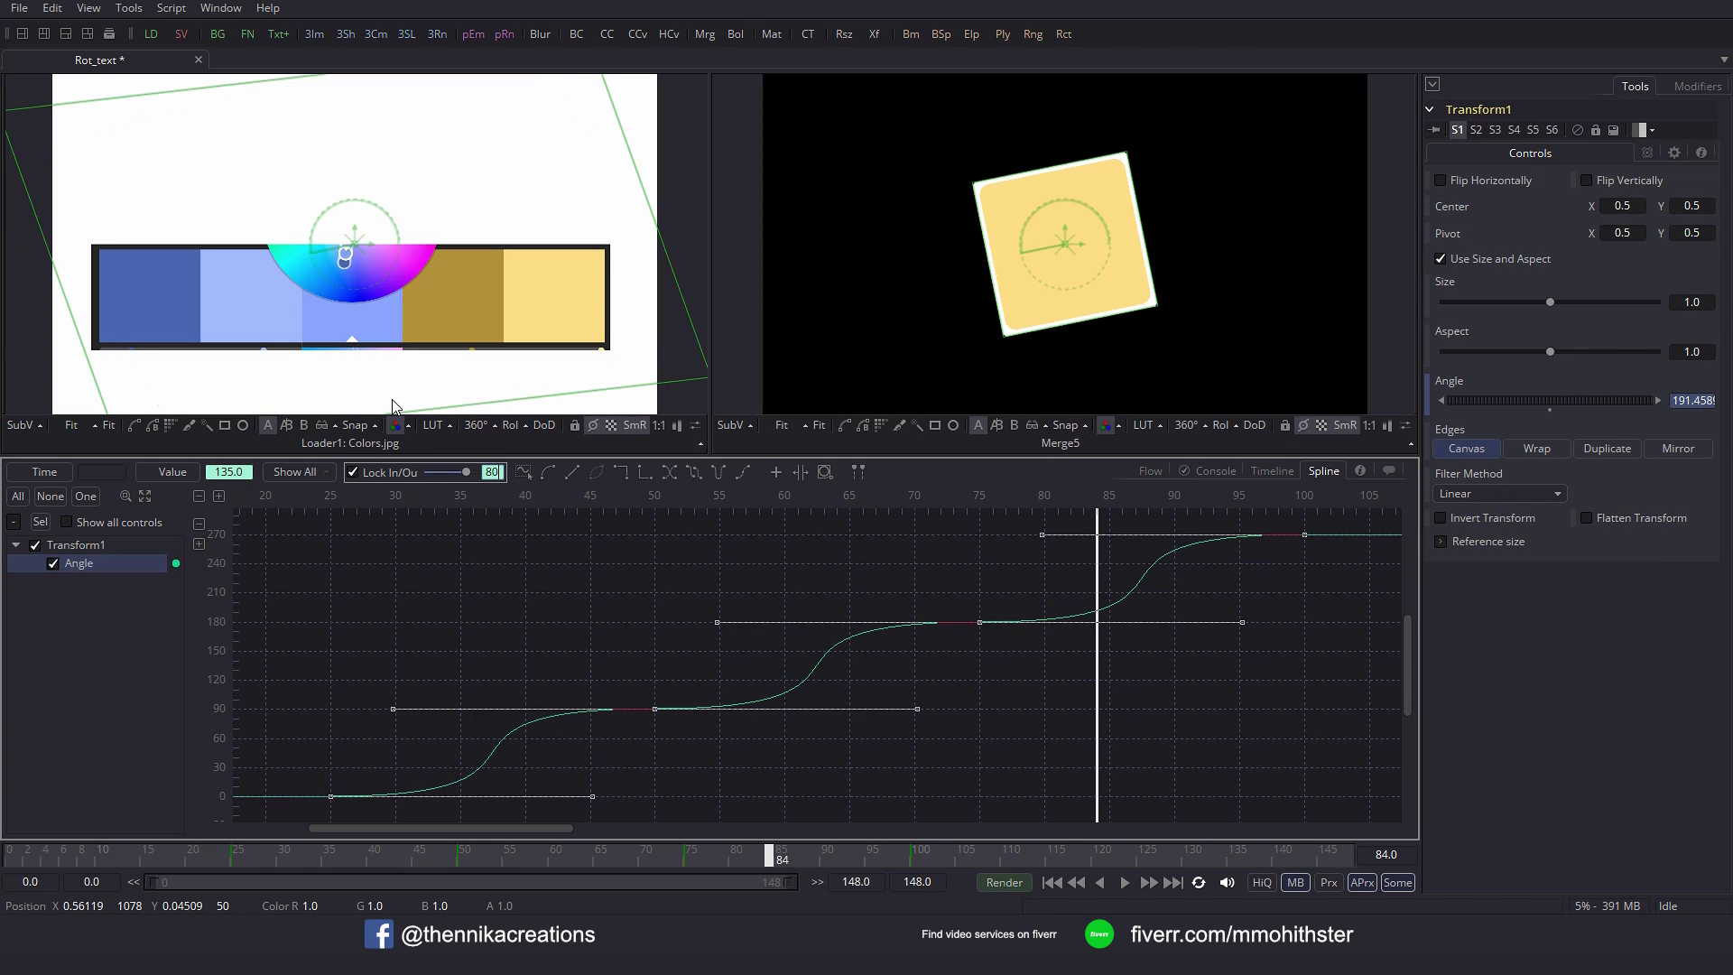
Return to the node flow and play the rotation from frame 23 to check the eased motion.
{"action": "left_click", "coordinate": [1148, 470]}
{"action": "left_click", "coordinate": [221, 855]}
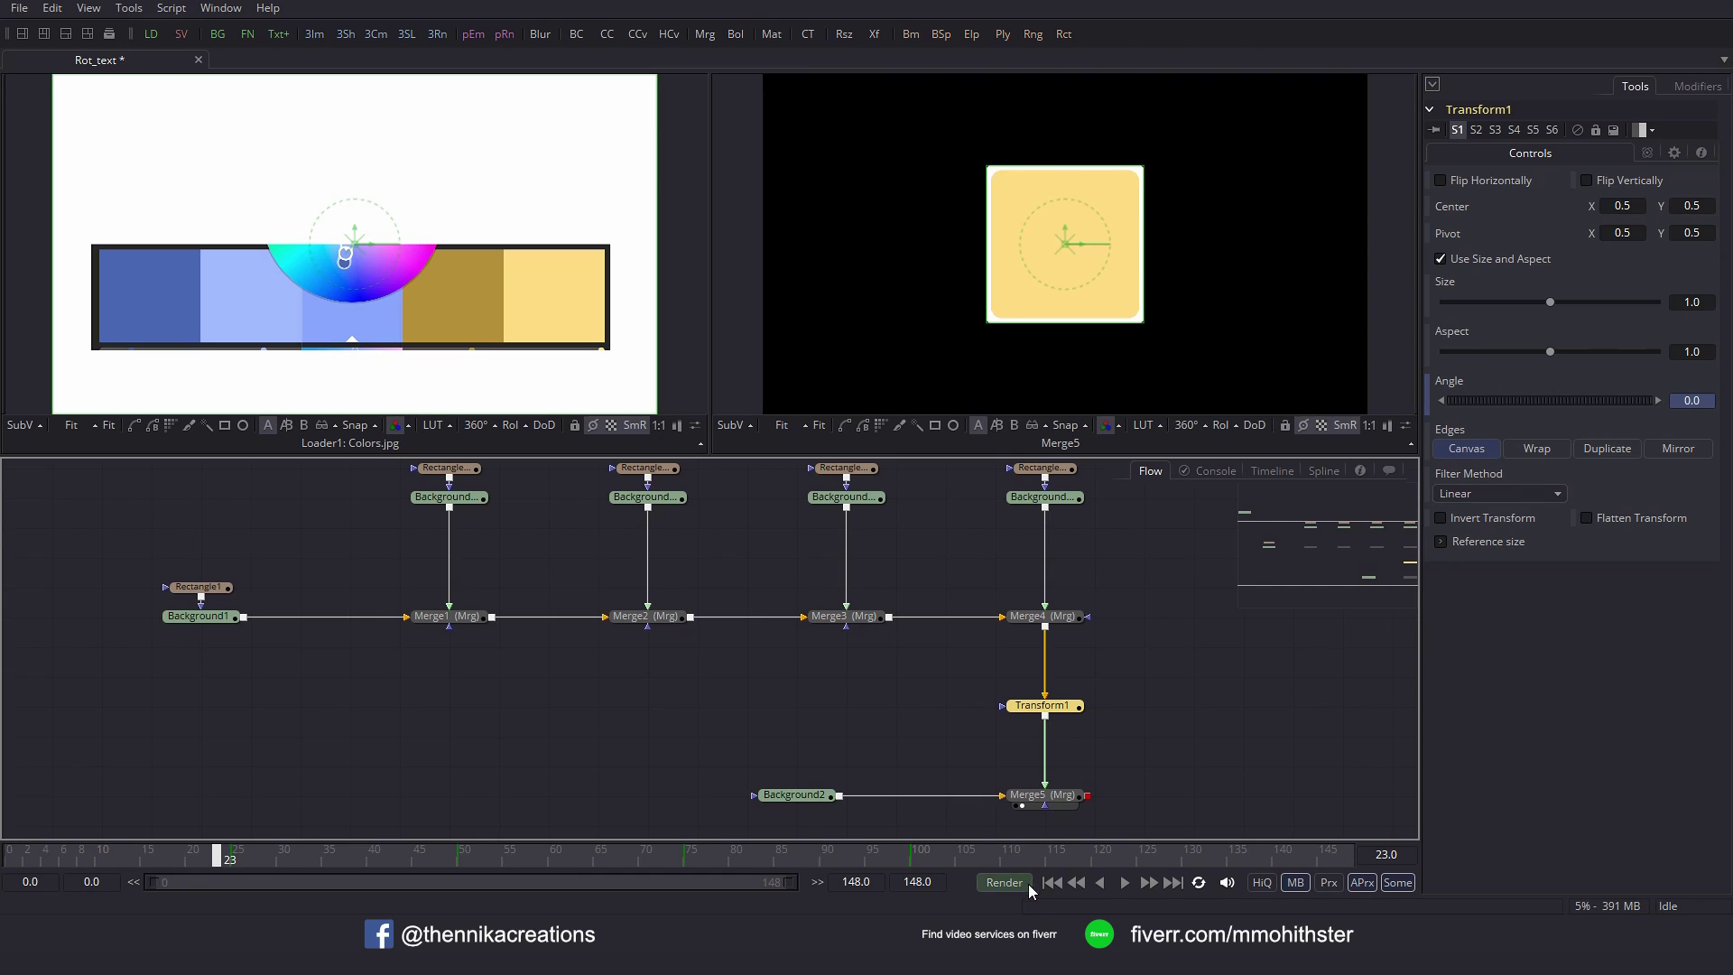
{"action": "left_click", "coordinate": [1125, 883]}
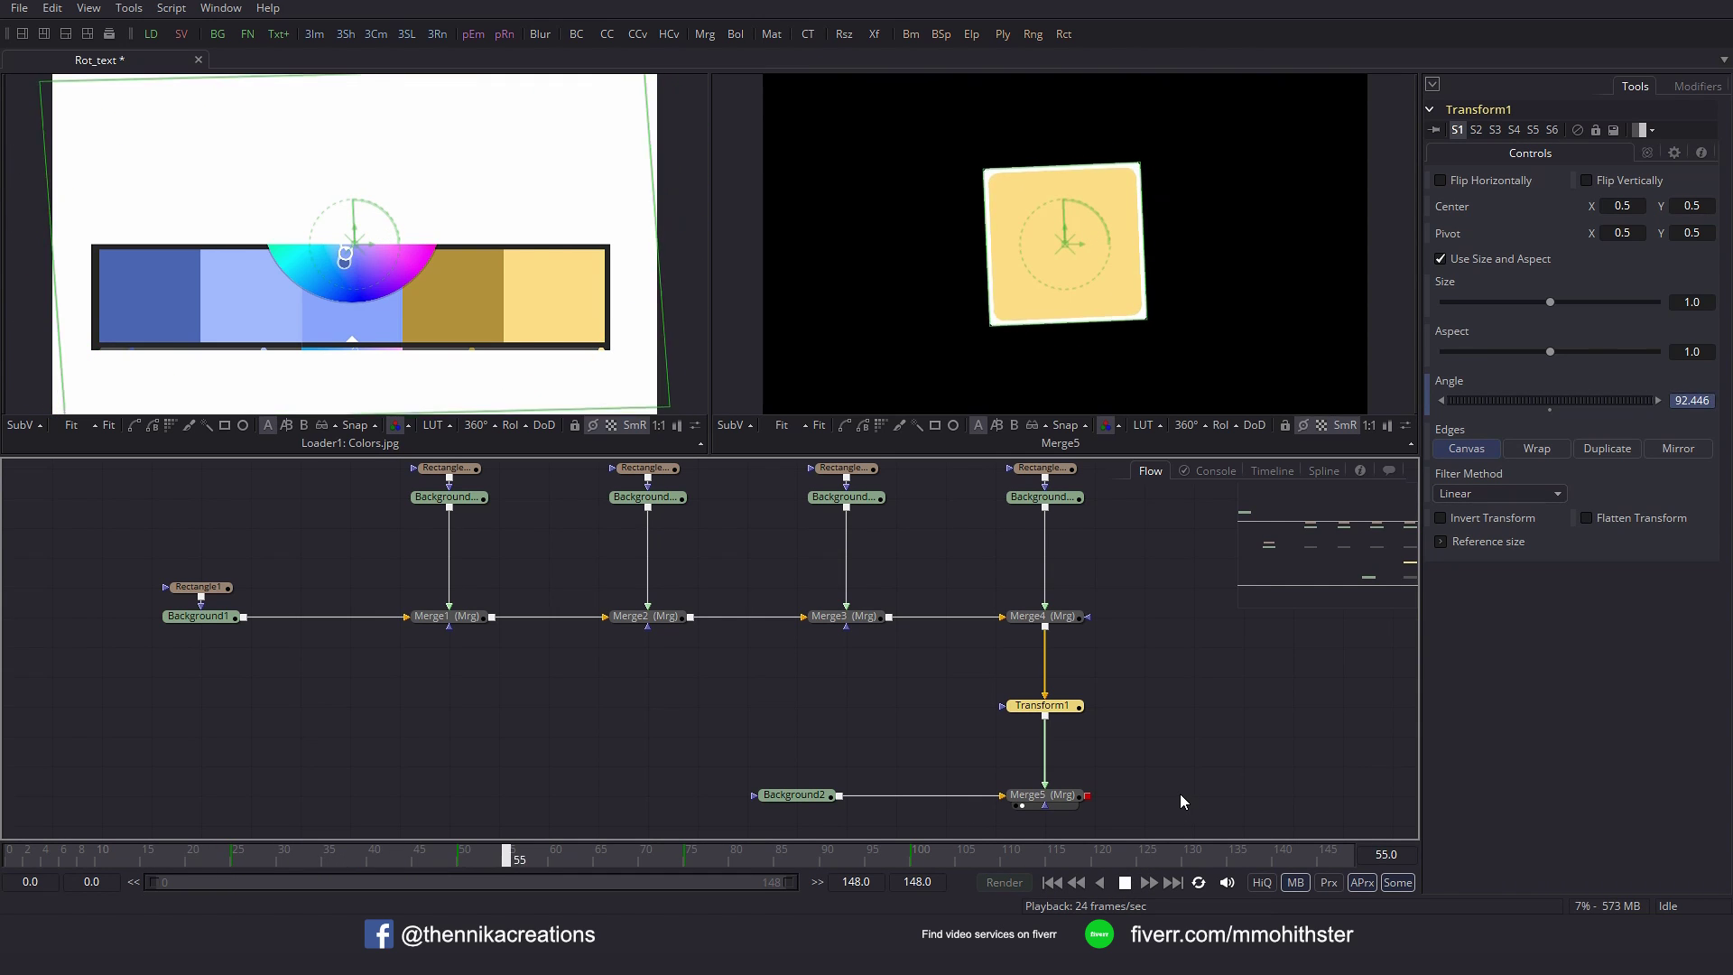
{"action": "key", "text": "space"}
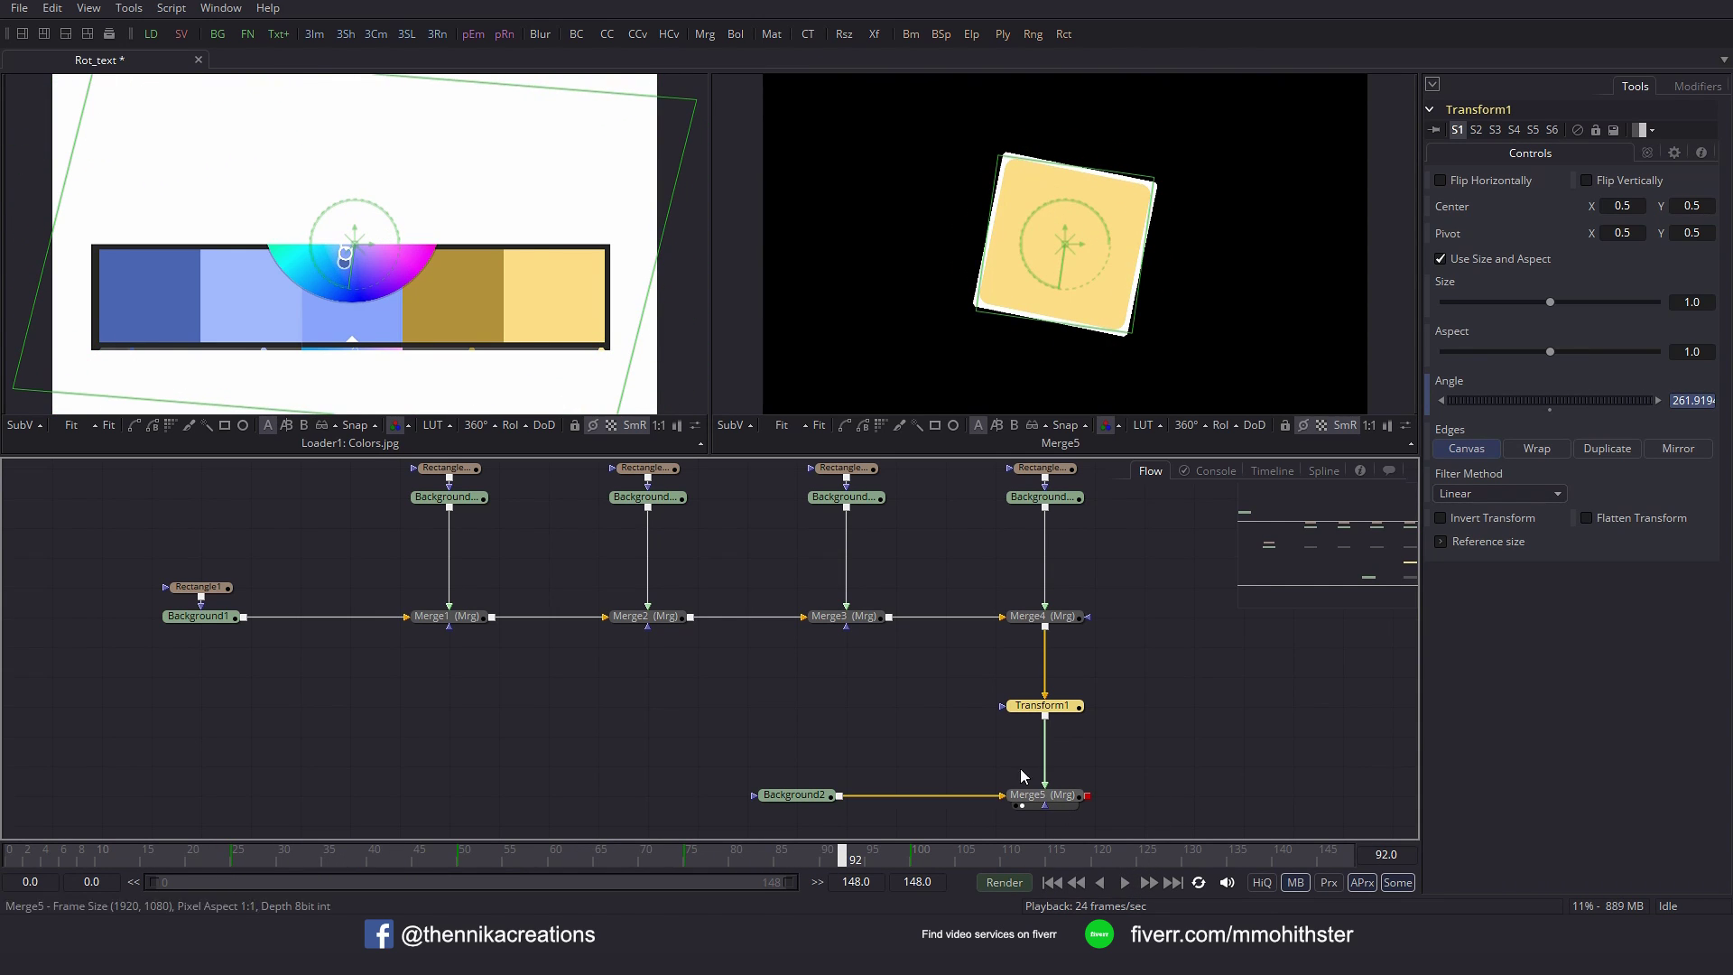
Move Rectangle1 and the four copied rectangle masks higher above their backgrounds to make room for extra nodes.
{"action": "left_click_drag", "start_coordinate": [490, 714], "coordinate": [605, 778]}
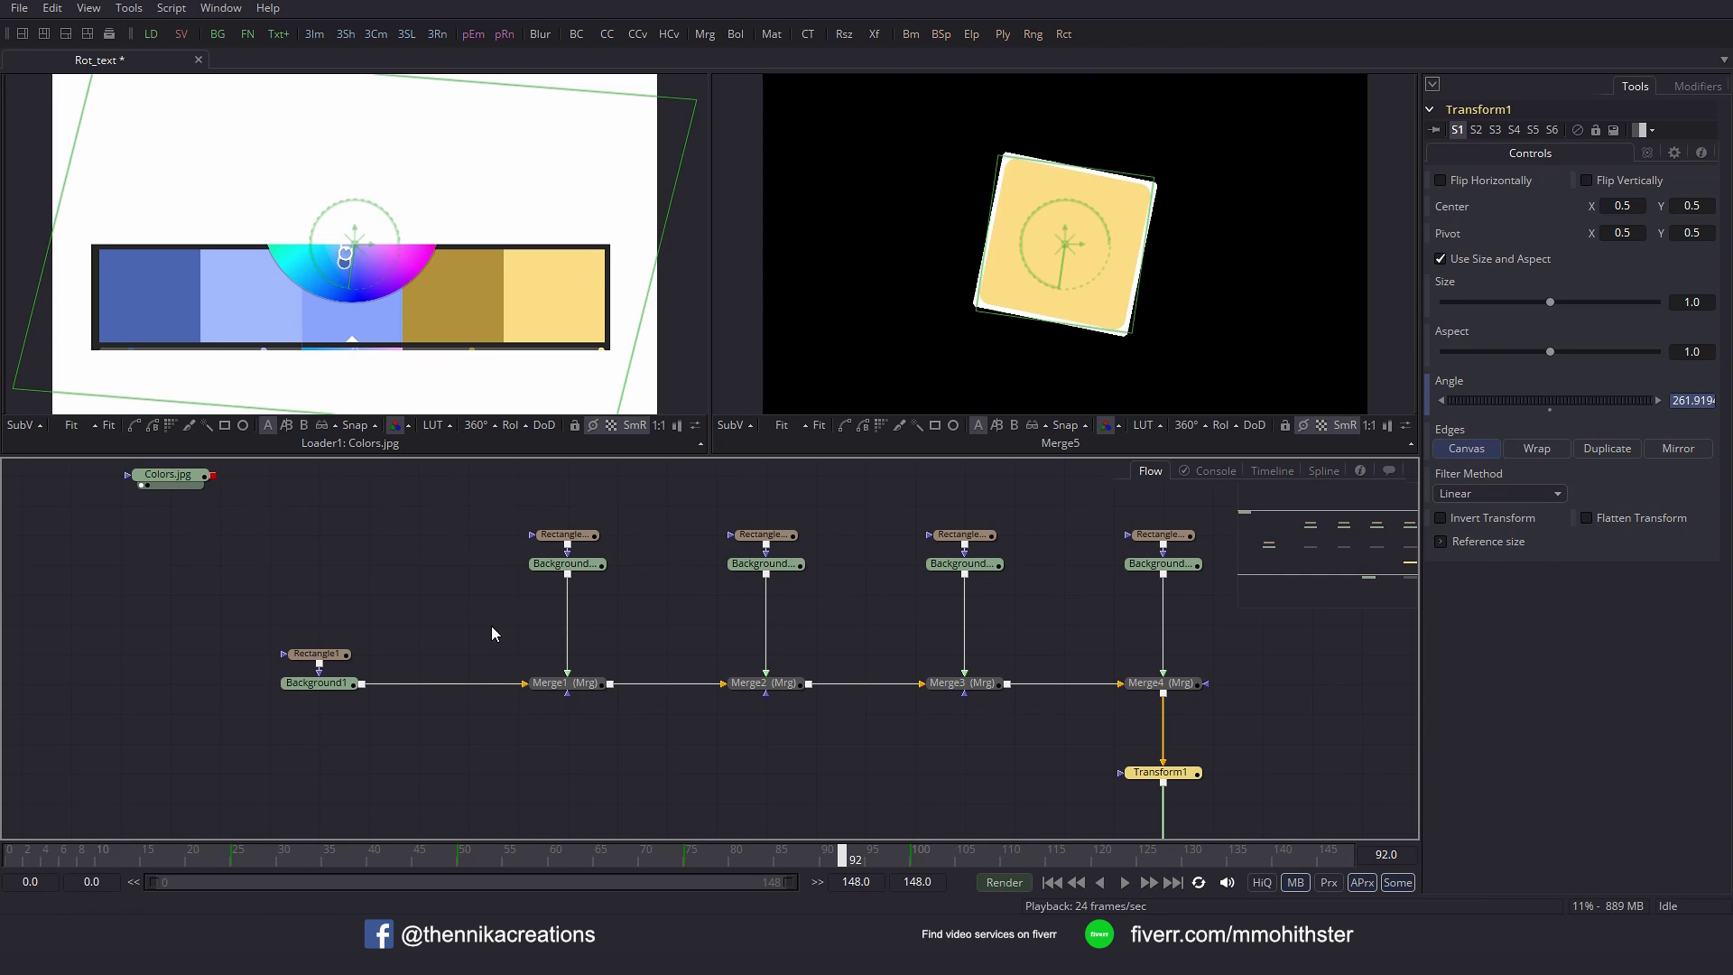
{"action": "left_click_drag", "start_coordinate": [333, 660], "coordinate": [327, 540]}
{"action": "left_click_drag", "start_coordinate": [404, 613], "coordinate": [402, 668]}
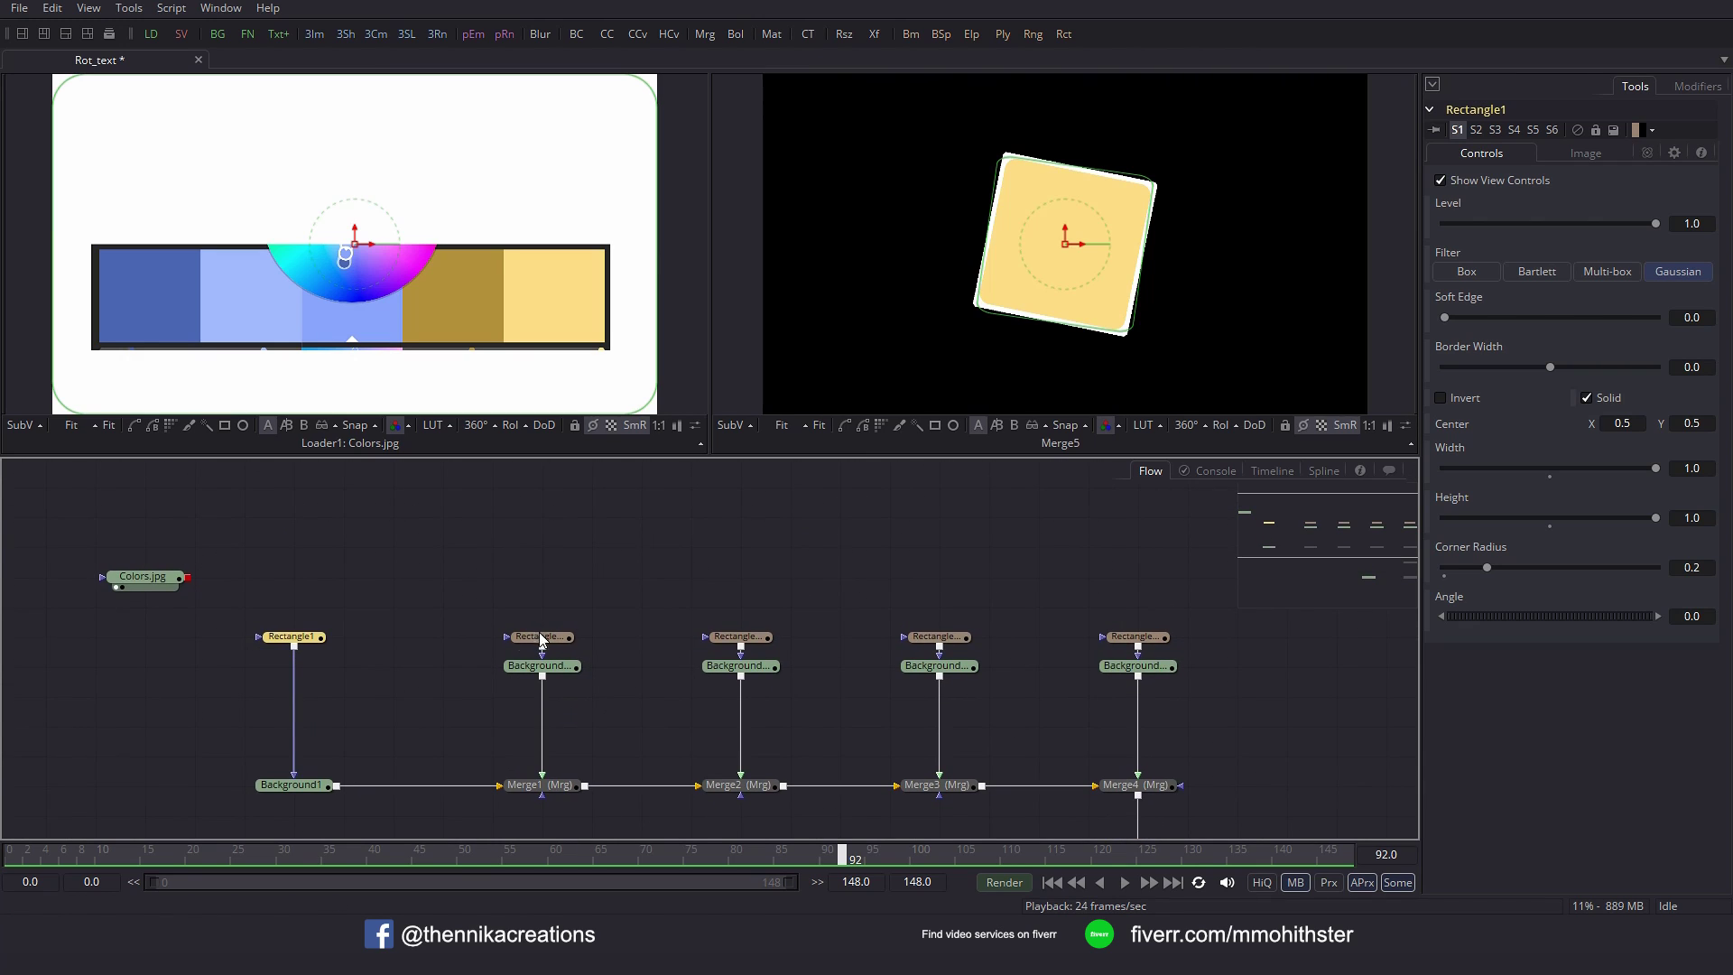
{"action": "left_click_drag", "start_coordinate": [465, 543], "coordinate": [1151, 525]}
{"action": "left_click", "coordinate": [1152, 524]}
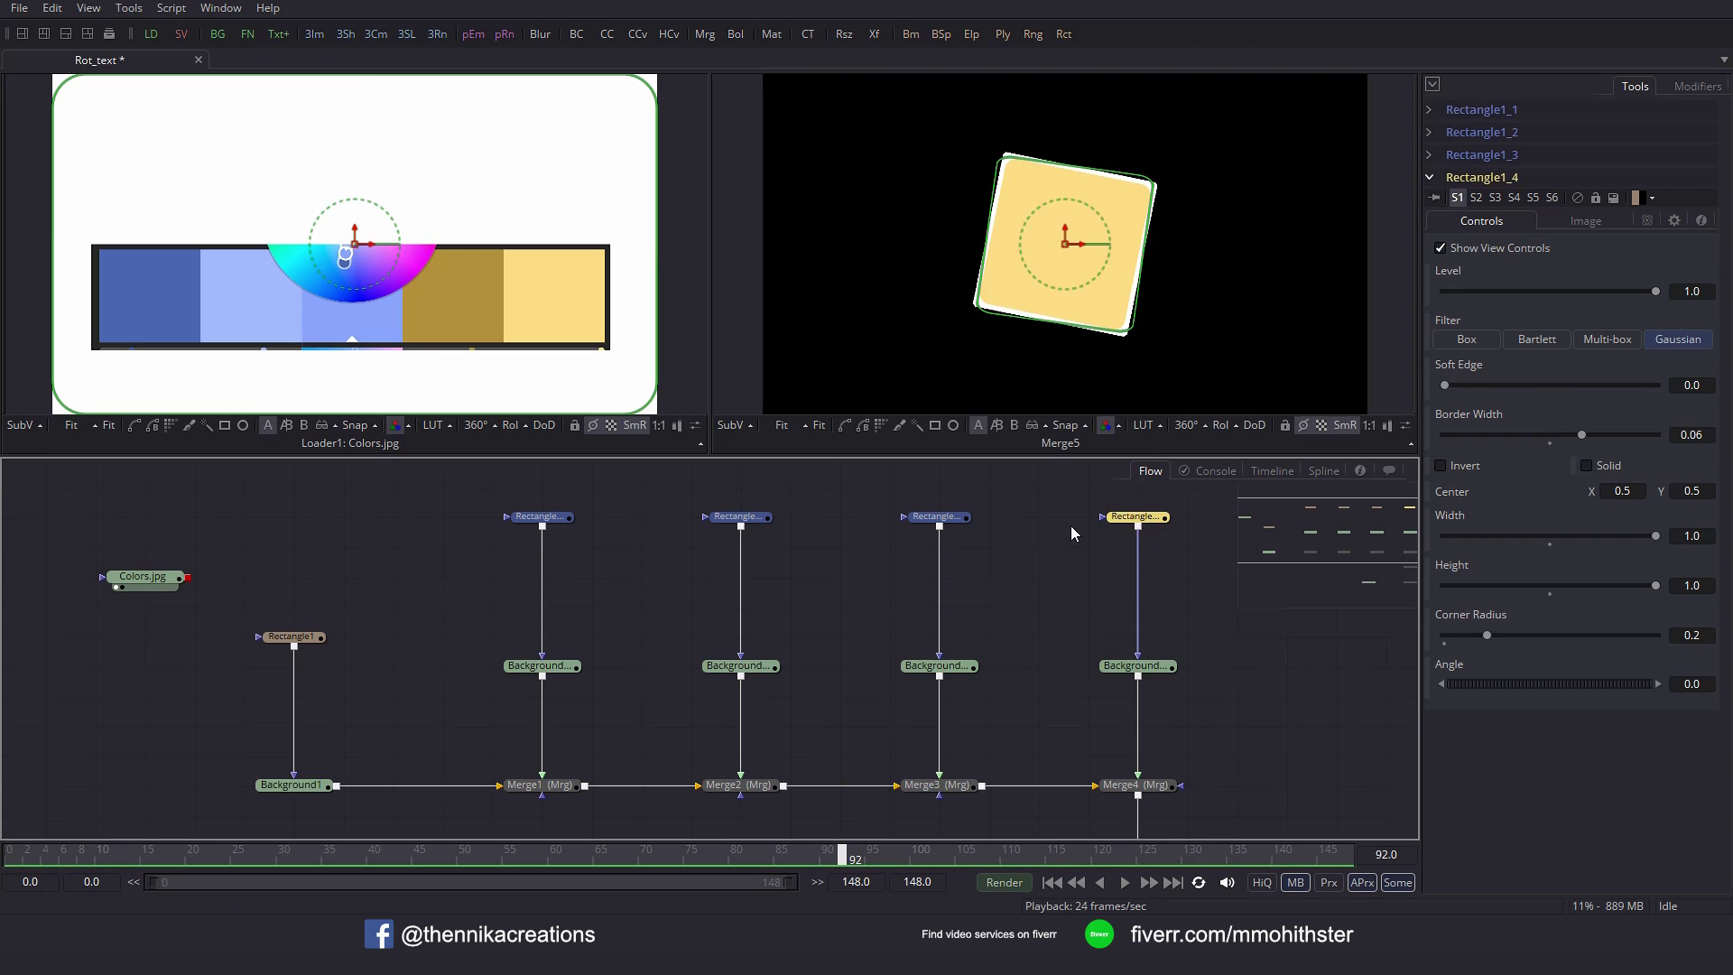
Insert a copy of Rectangle1 between Rectangle1 and Background1, and set the copy's paint mode to Subtract.
{"action": "left_click", "coordinate": [392, 629]}
{"action": "left_click", "coordinate": [316, 639]}
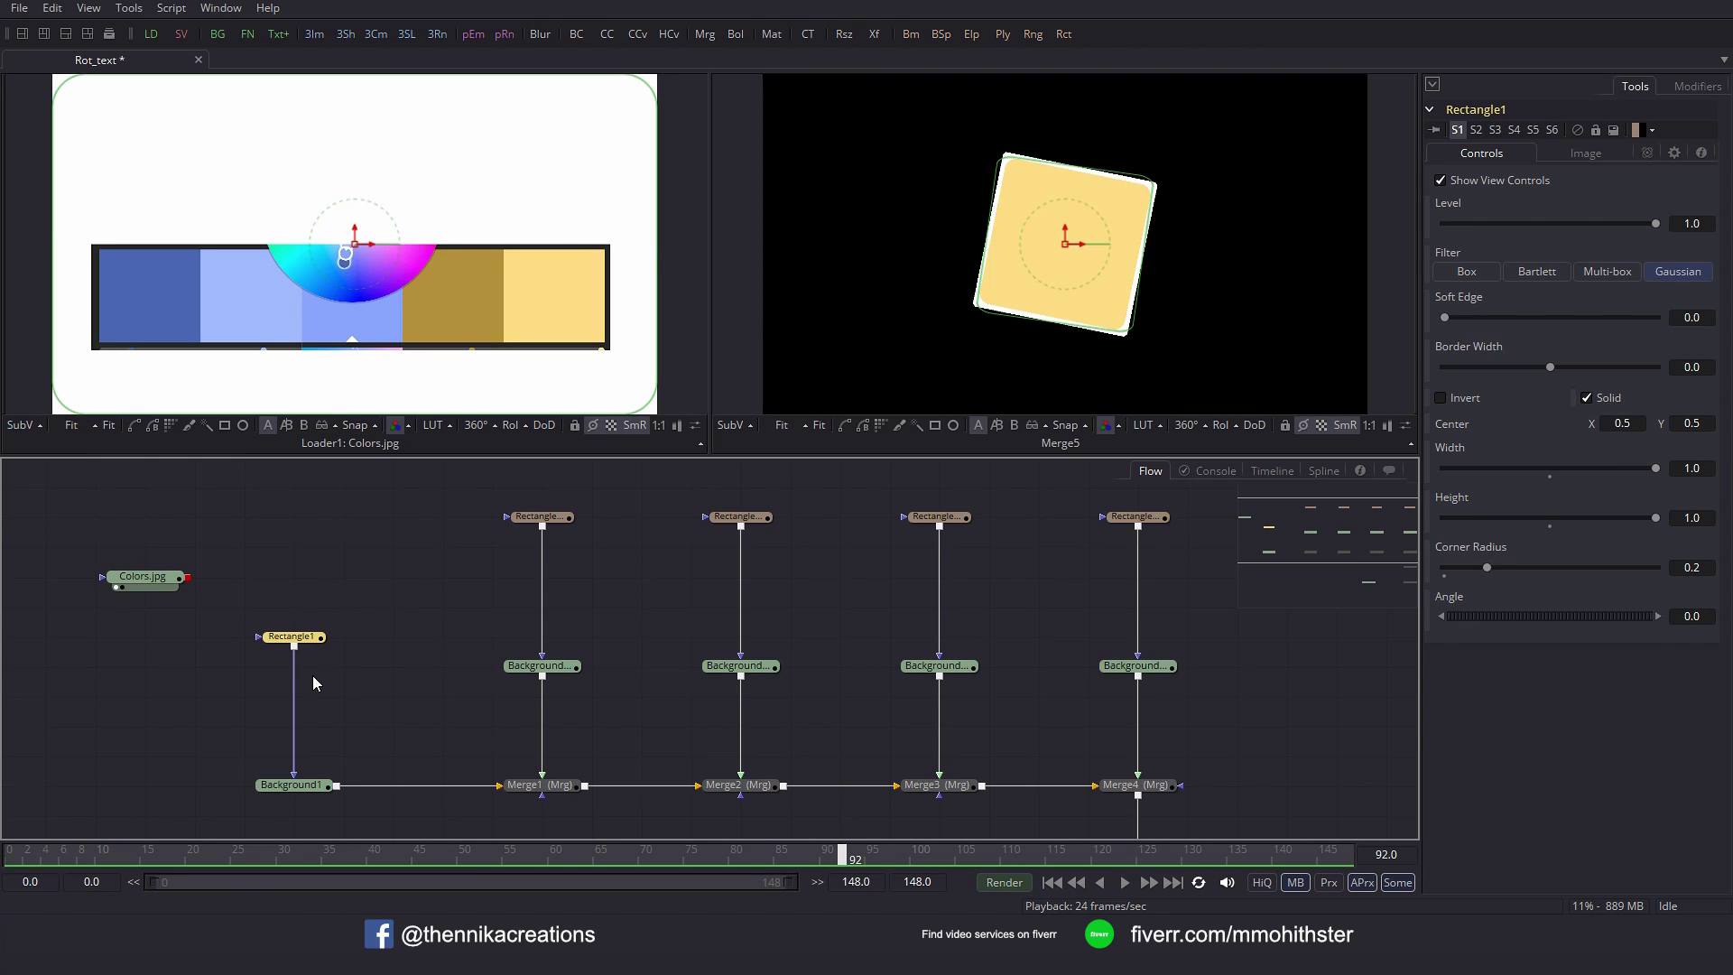
{"action": "key", "text": "ctrl+v"}
{"action": "left_click_drag", "start_coordinate": [309, 667], "coordinate": [311, 696]}
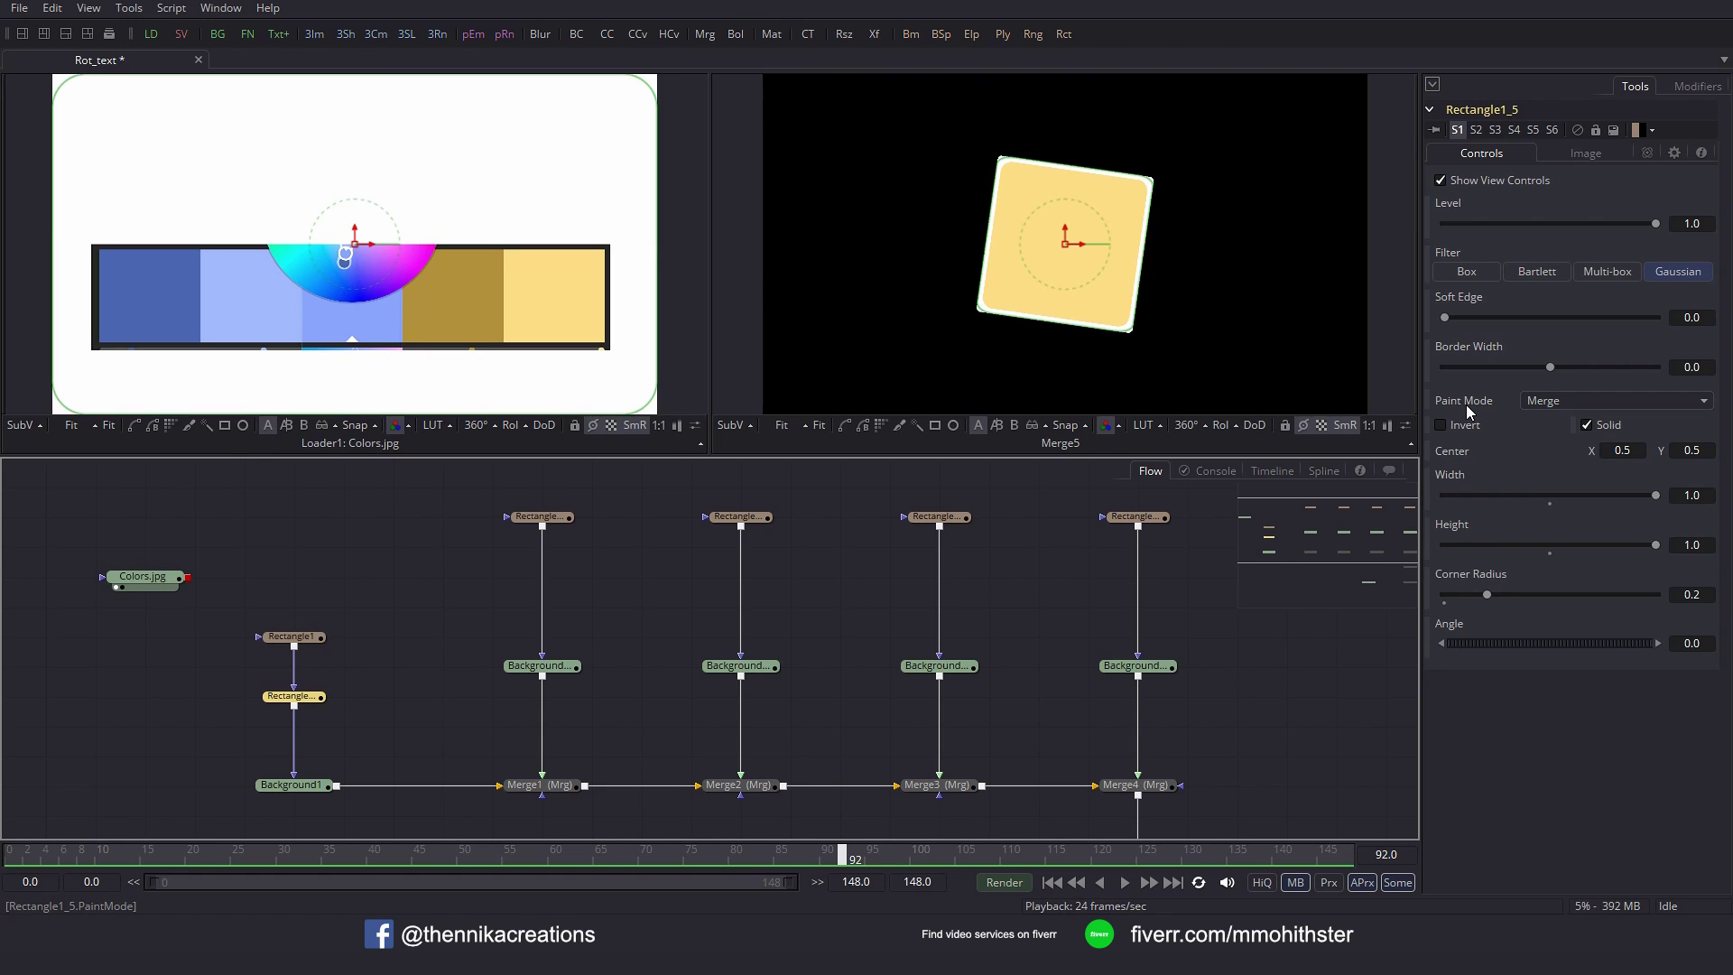
{"action": "left_click", "coordinate": [1559, 406]}
{"action": "left_click", "coordinate": [1545, 448]}
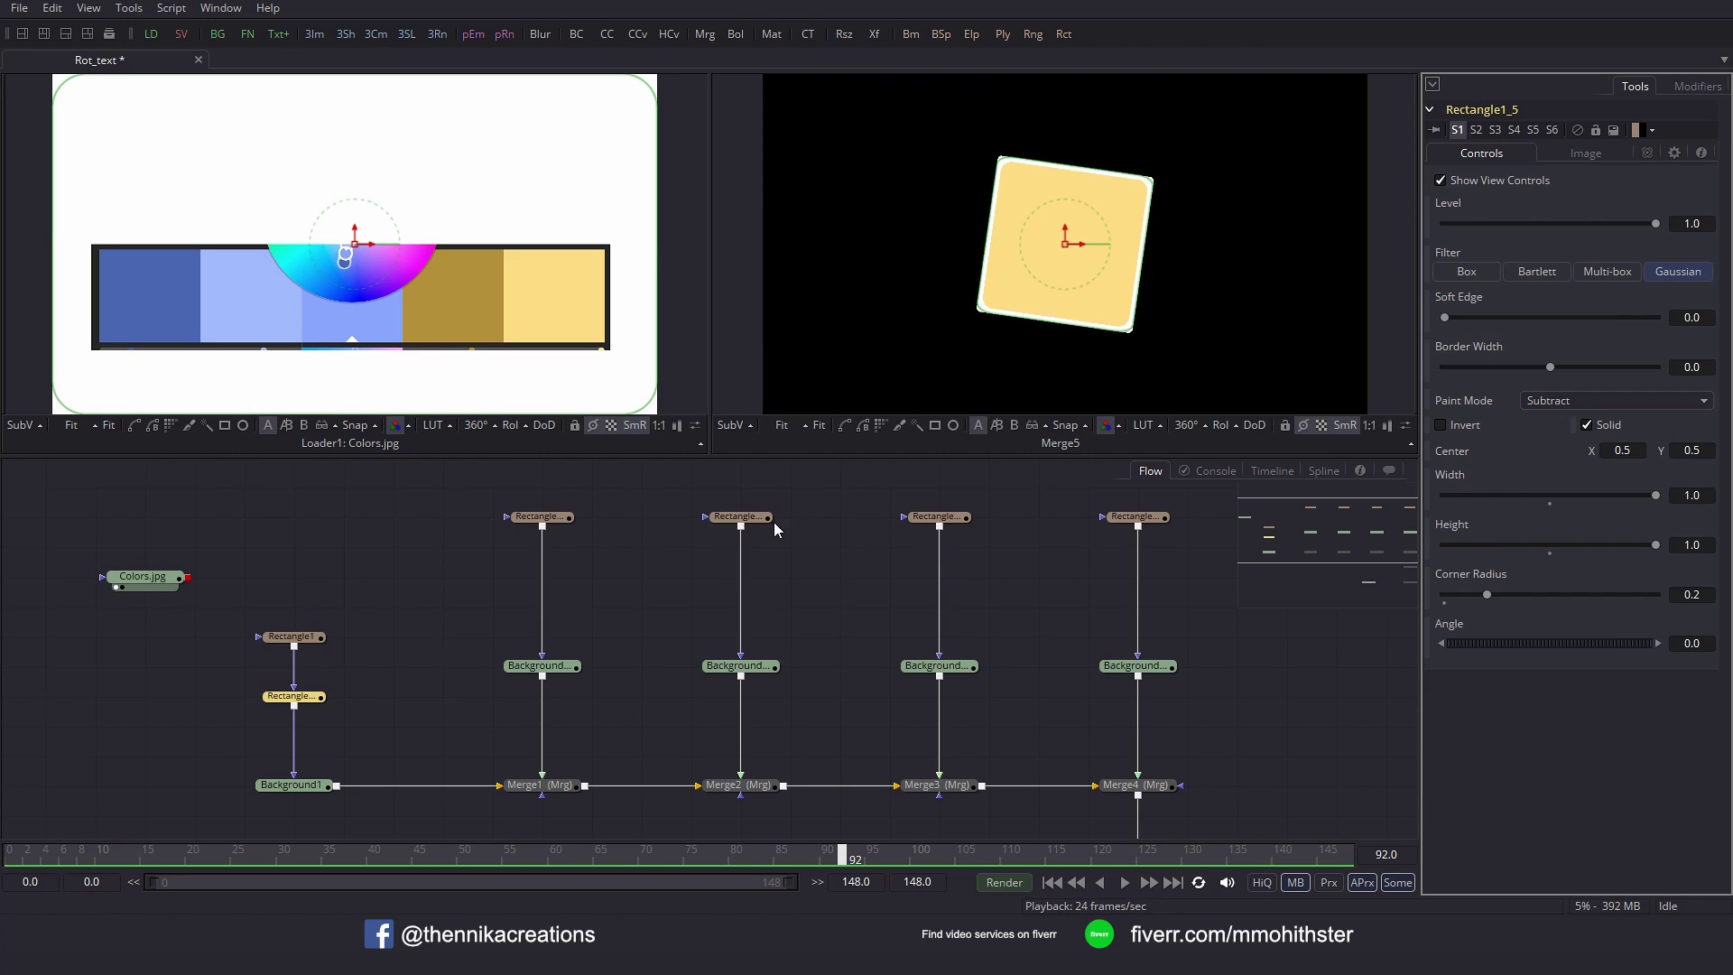
Insert a copy of Rectangle1_1 between it and its background, and set the copy's paint mode to Subtract.
{"action": "left_click", "coordinate": [555, 527]}
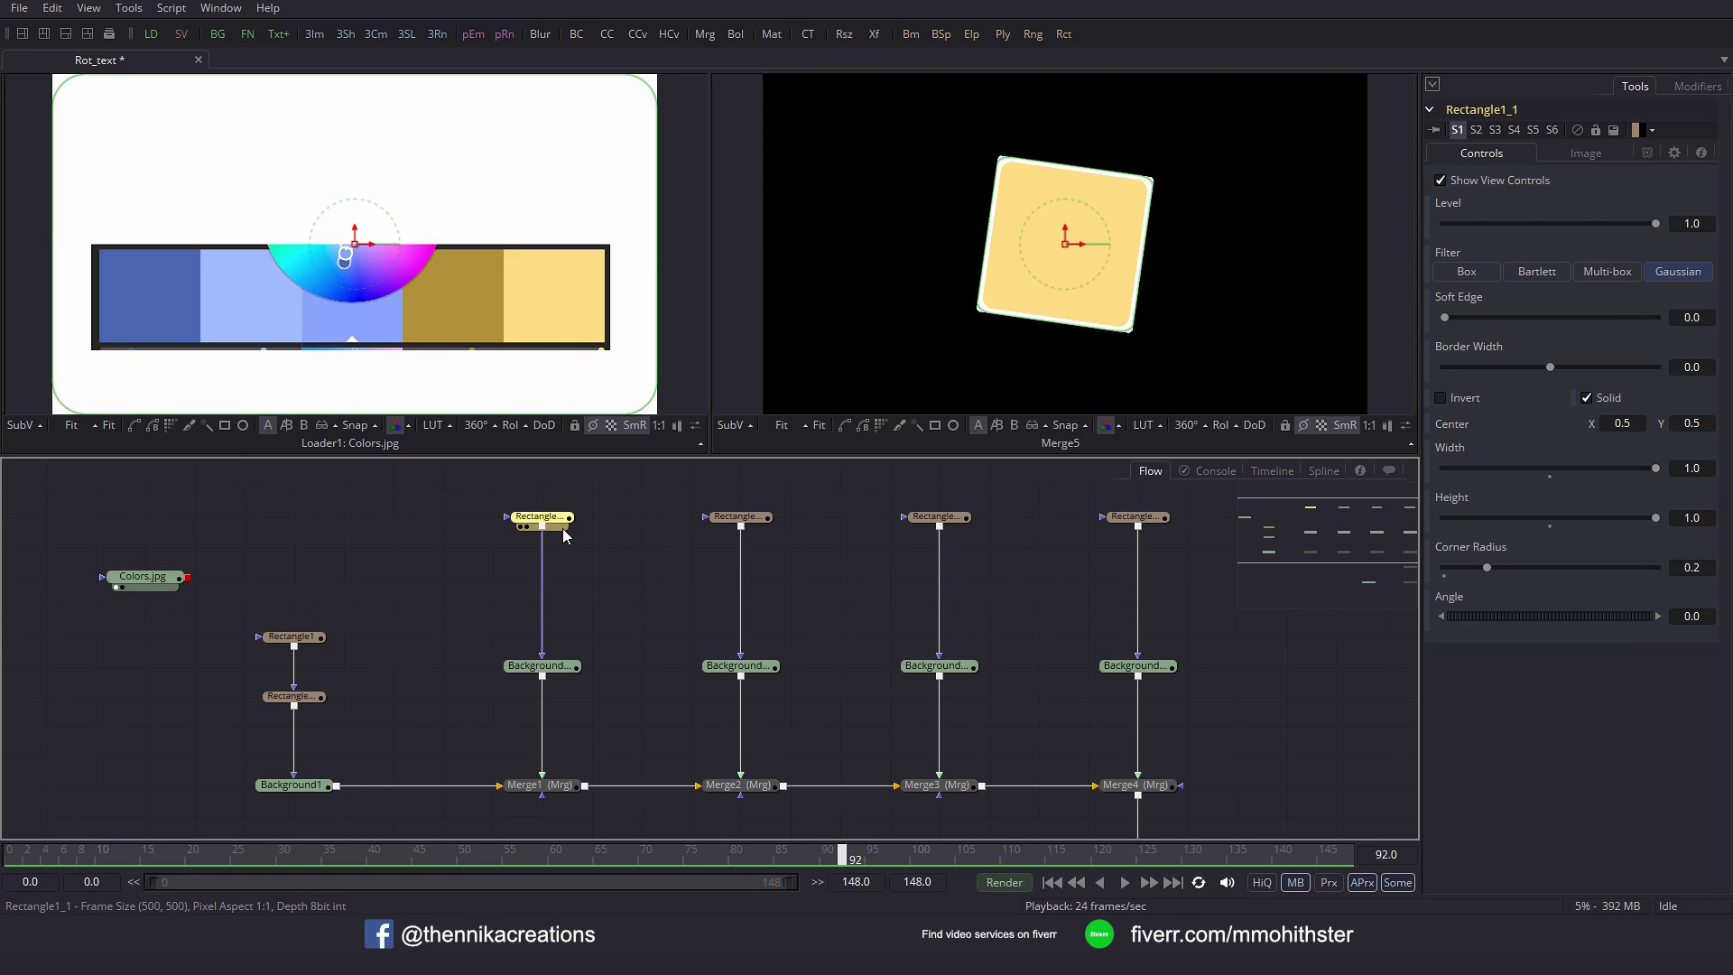
{"action": "key", "text": "ctrl+v"}
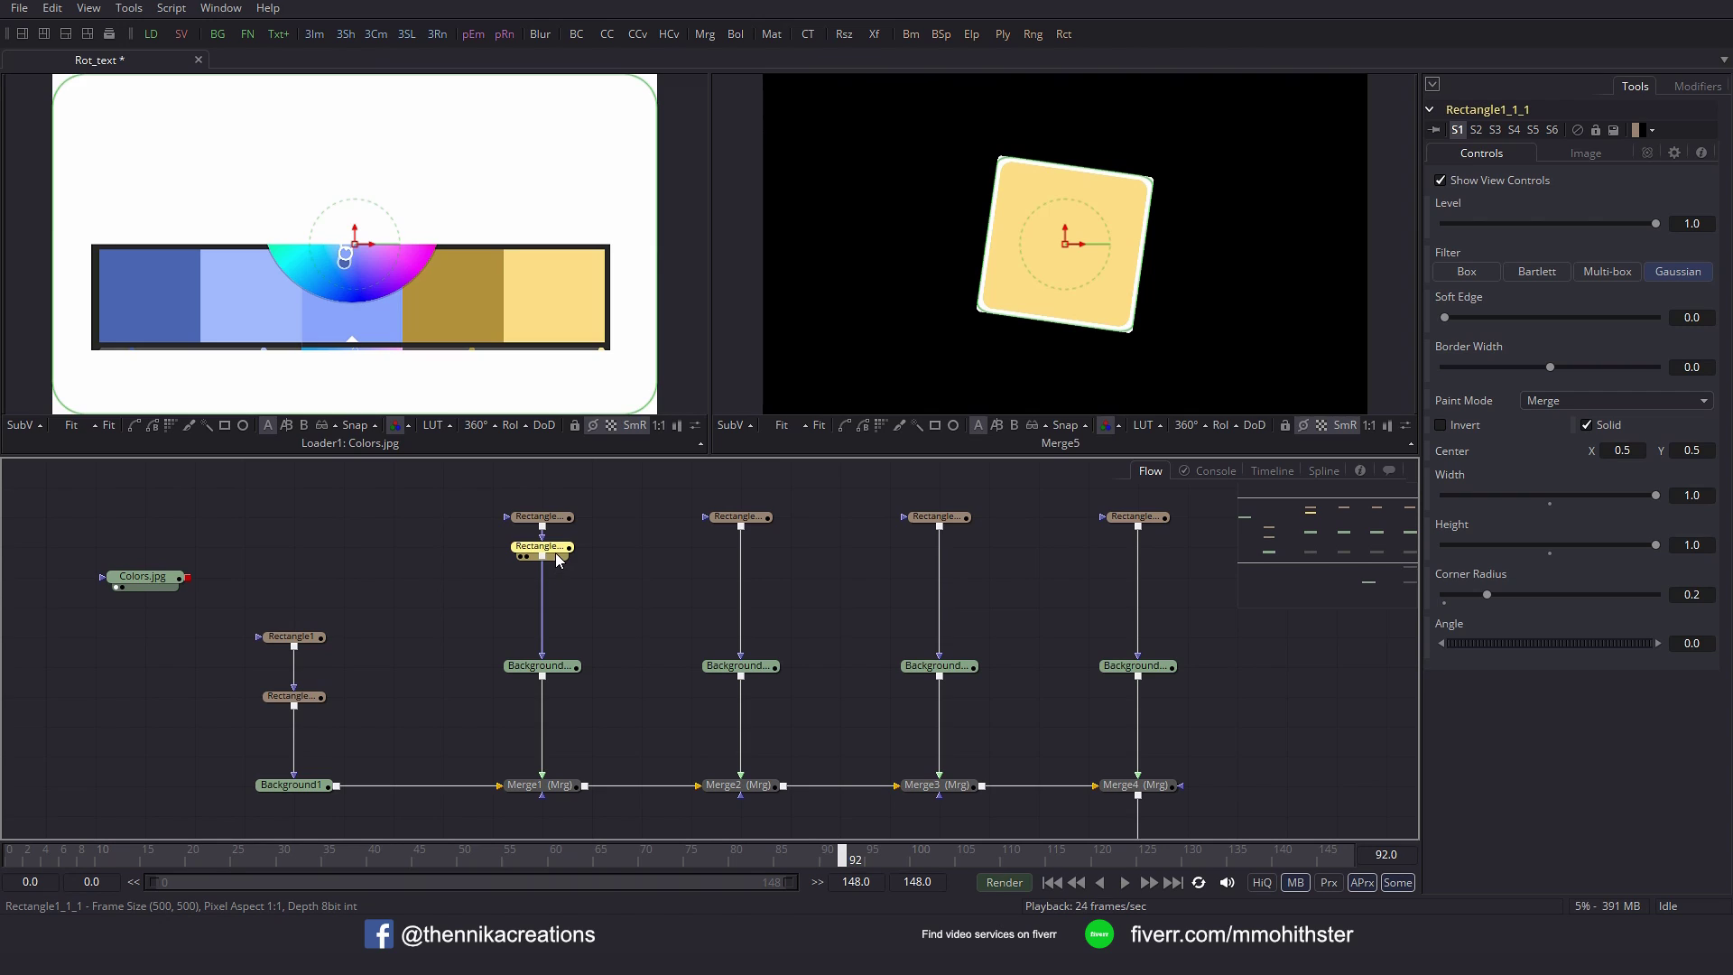
{"action": "left_click", "coordinate": [1552, 402]}
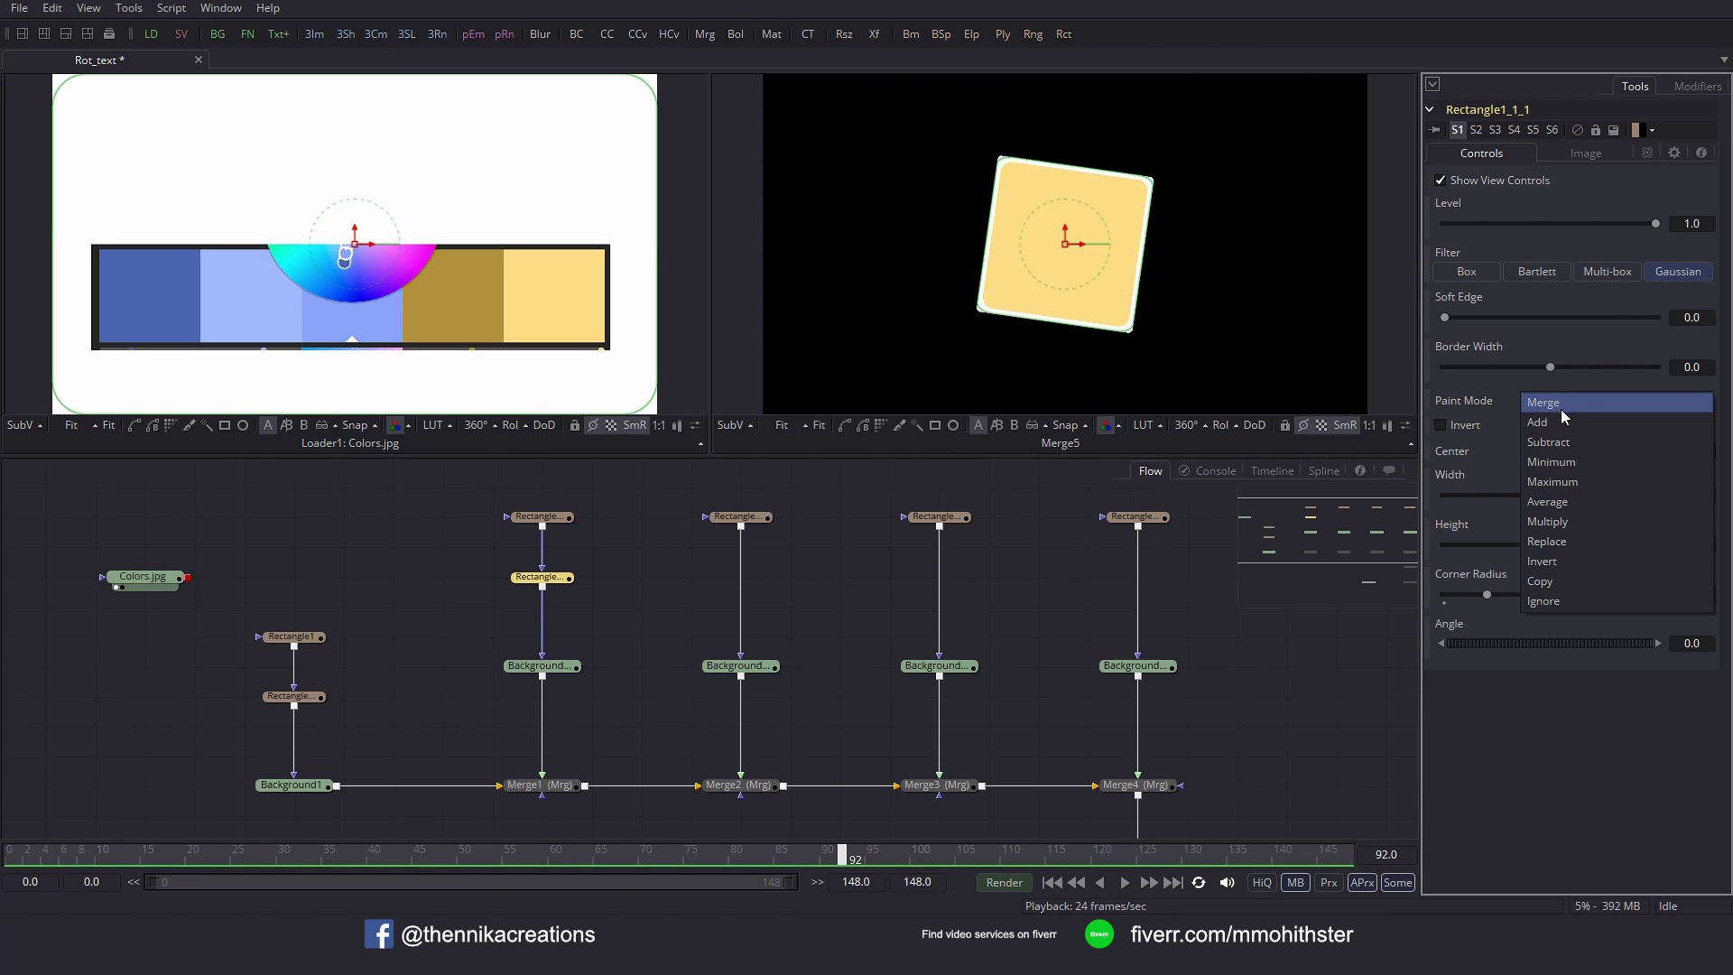
{"action": "left_click", "coordinate": [1568, 444]}
Duplicate Rectangle1_2 into the link above its background and set the duplicate's paint mode to Subtract.
{"action": "left_click", "coordinate": [754, 527]}
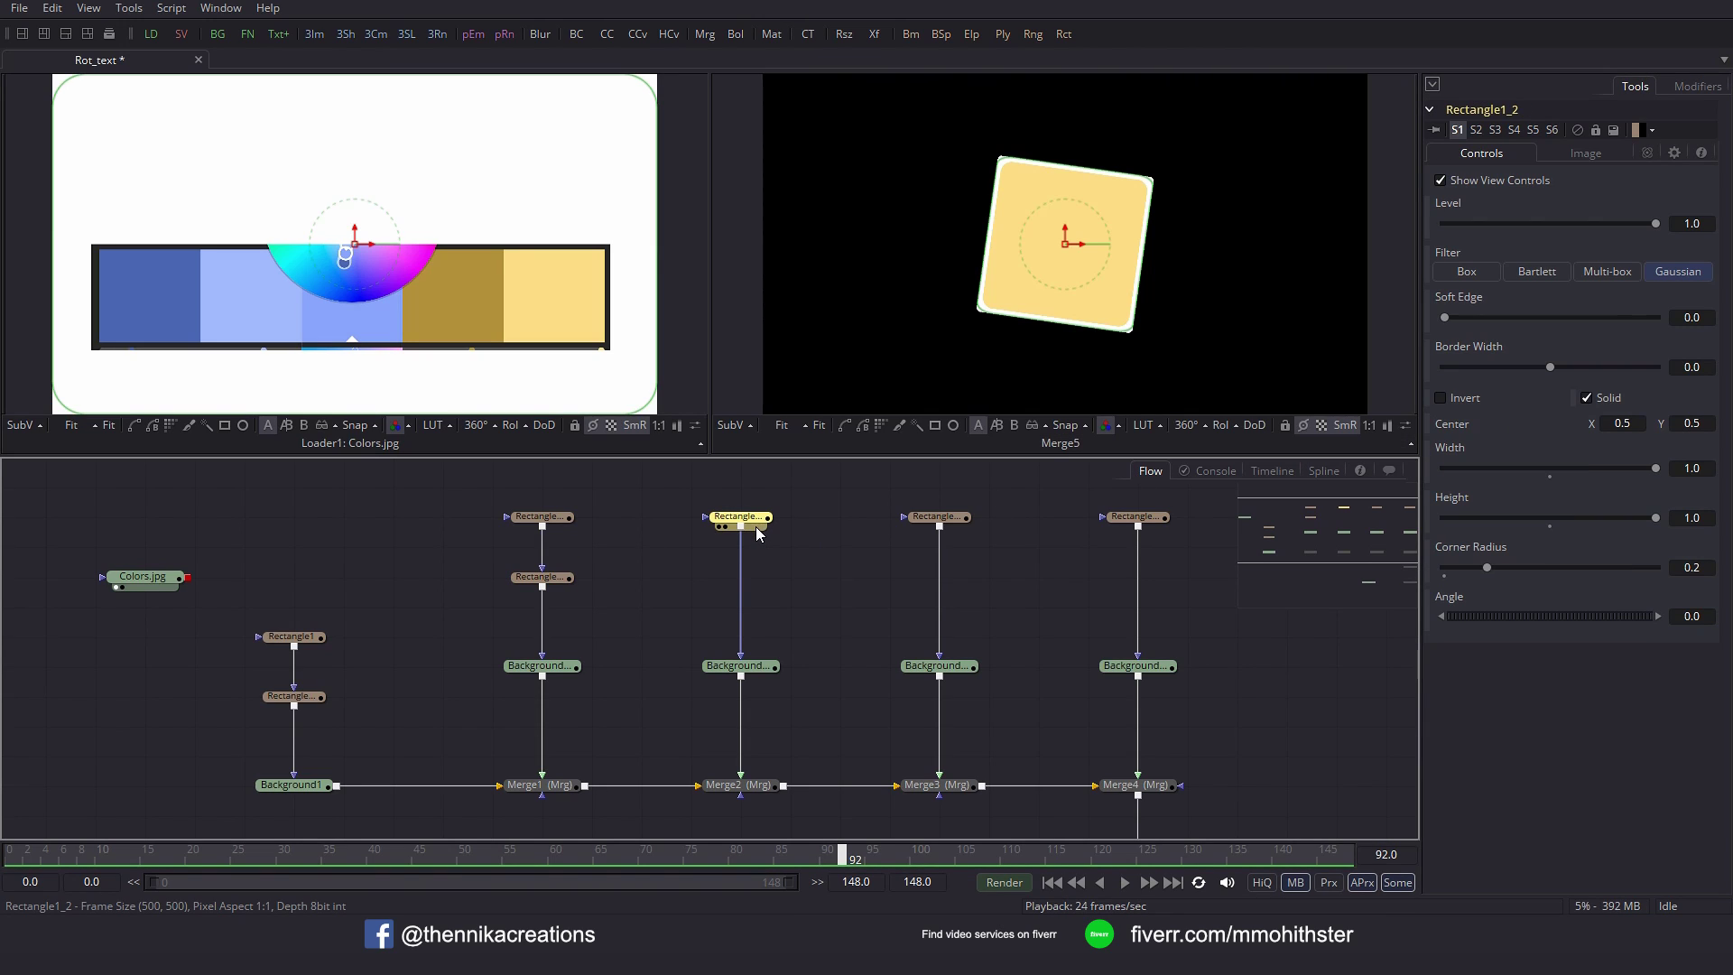
{"action": "key", "text": "ctrl+c"}
{"action": "key", "text": "ctrl+v"}
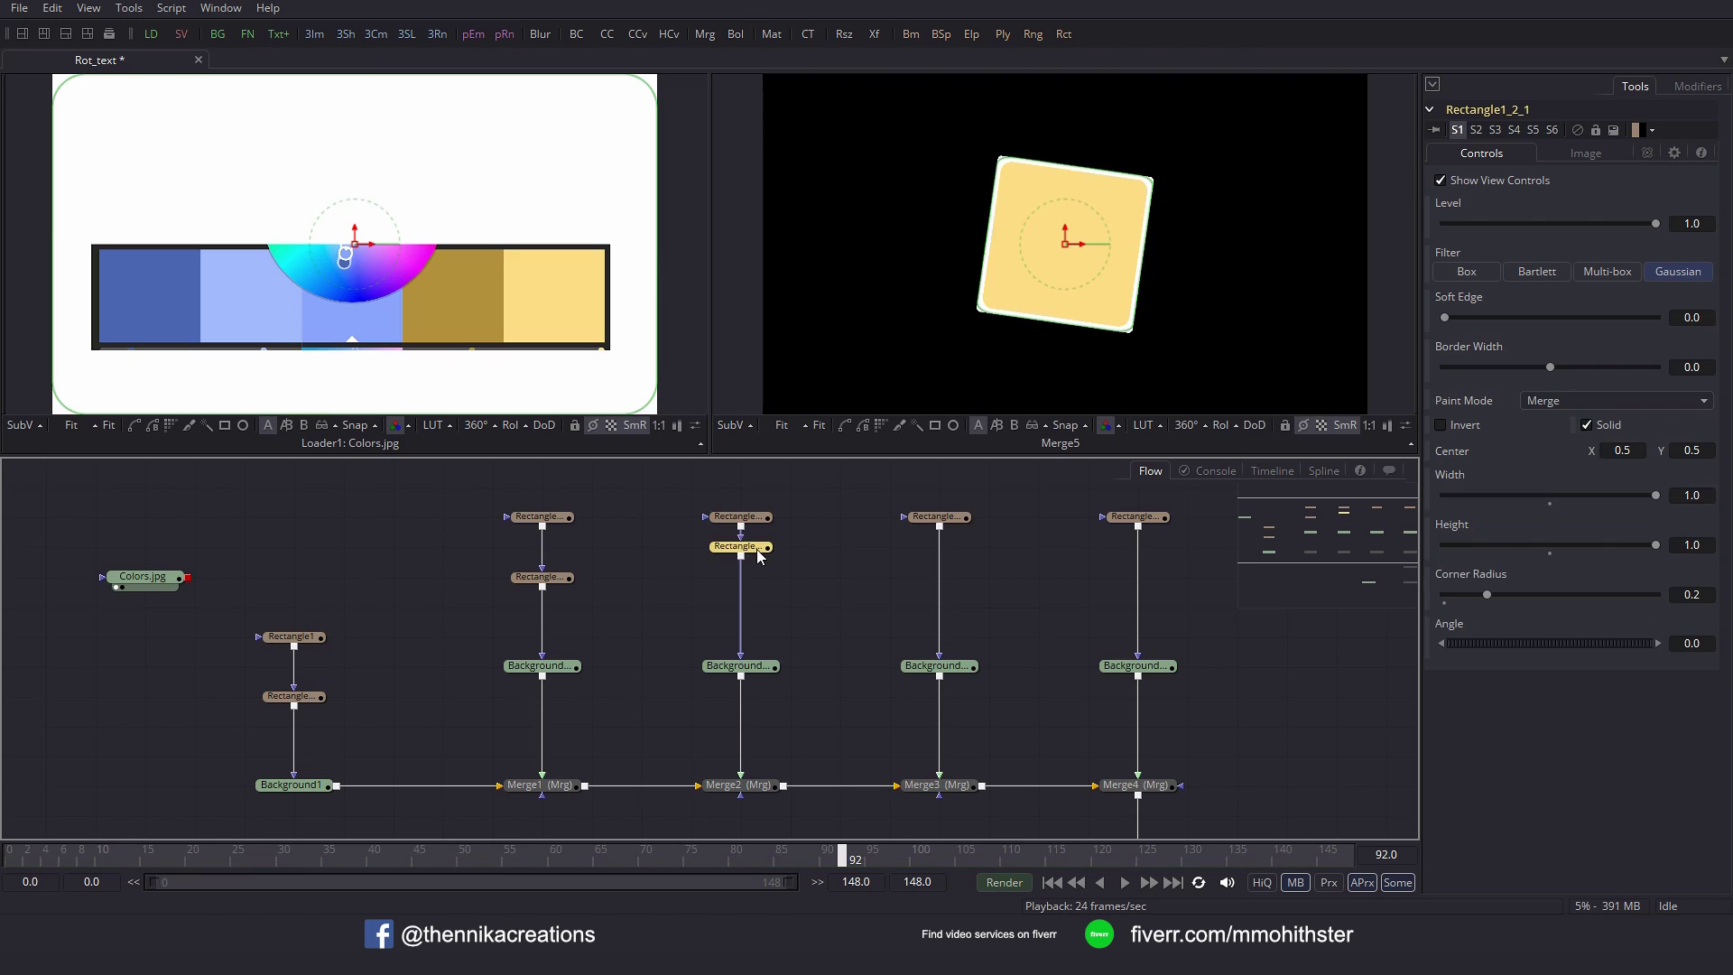
{"action": "left_click", "coordinate": [1552, 402]}
{"action": "left_click", "coordinate": [1556, 440]}
Add a copy of Rectangle1_3 below it in the mask chain, with its paint mode set to Subtract.
{"action": "left_click", "coordinate": [955, 518]}
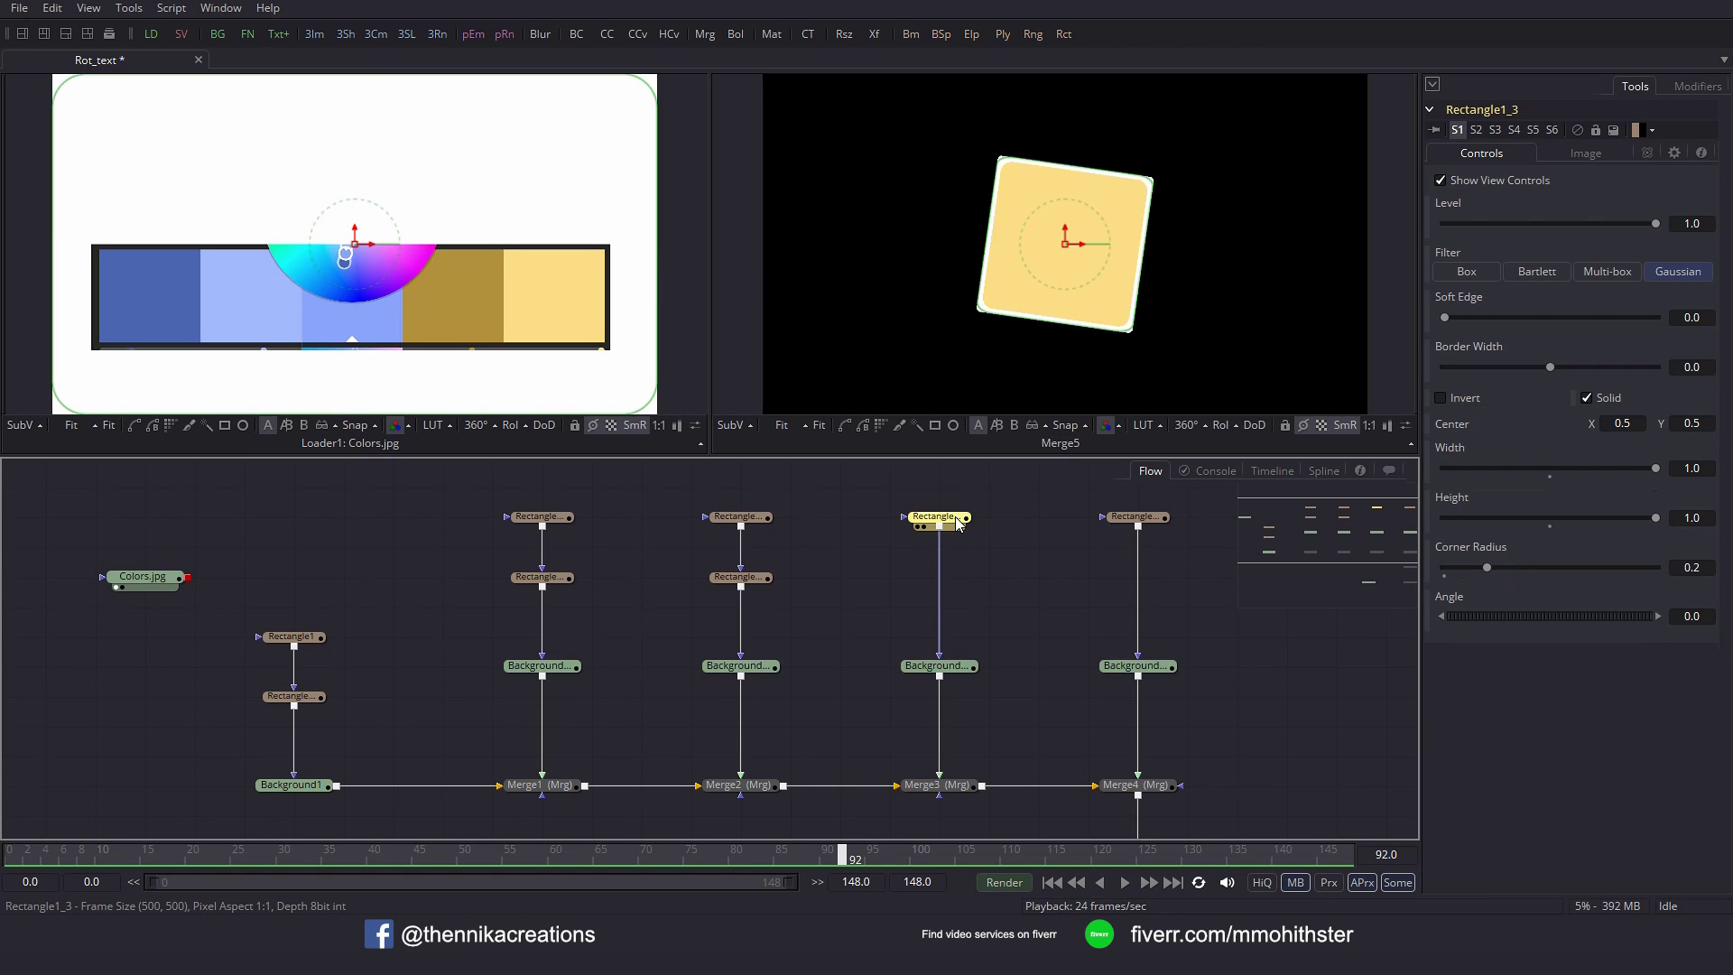
{"action": "key", "text": "ctrl+c"}
{"action": "key", "text": "ctrl+v"}
{"action": "left_click", "coordinate": [1561, 399]}
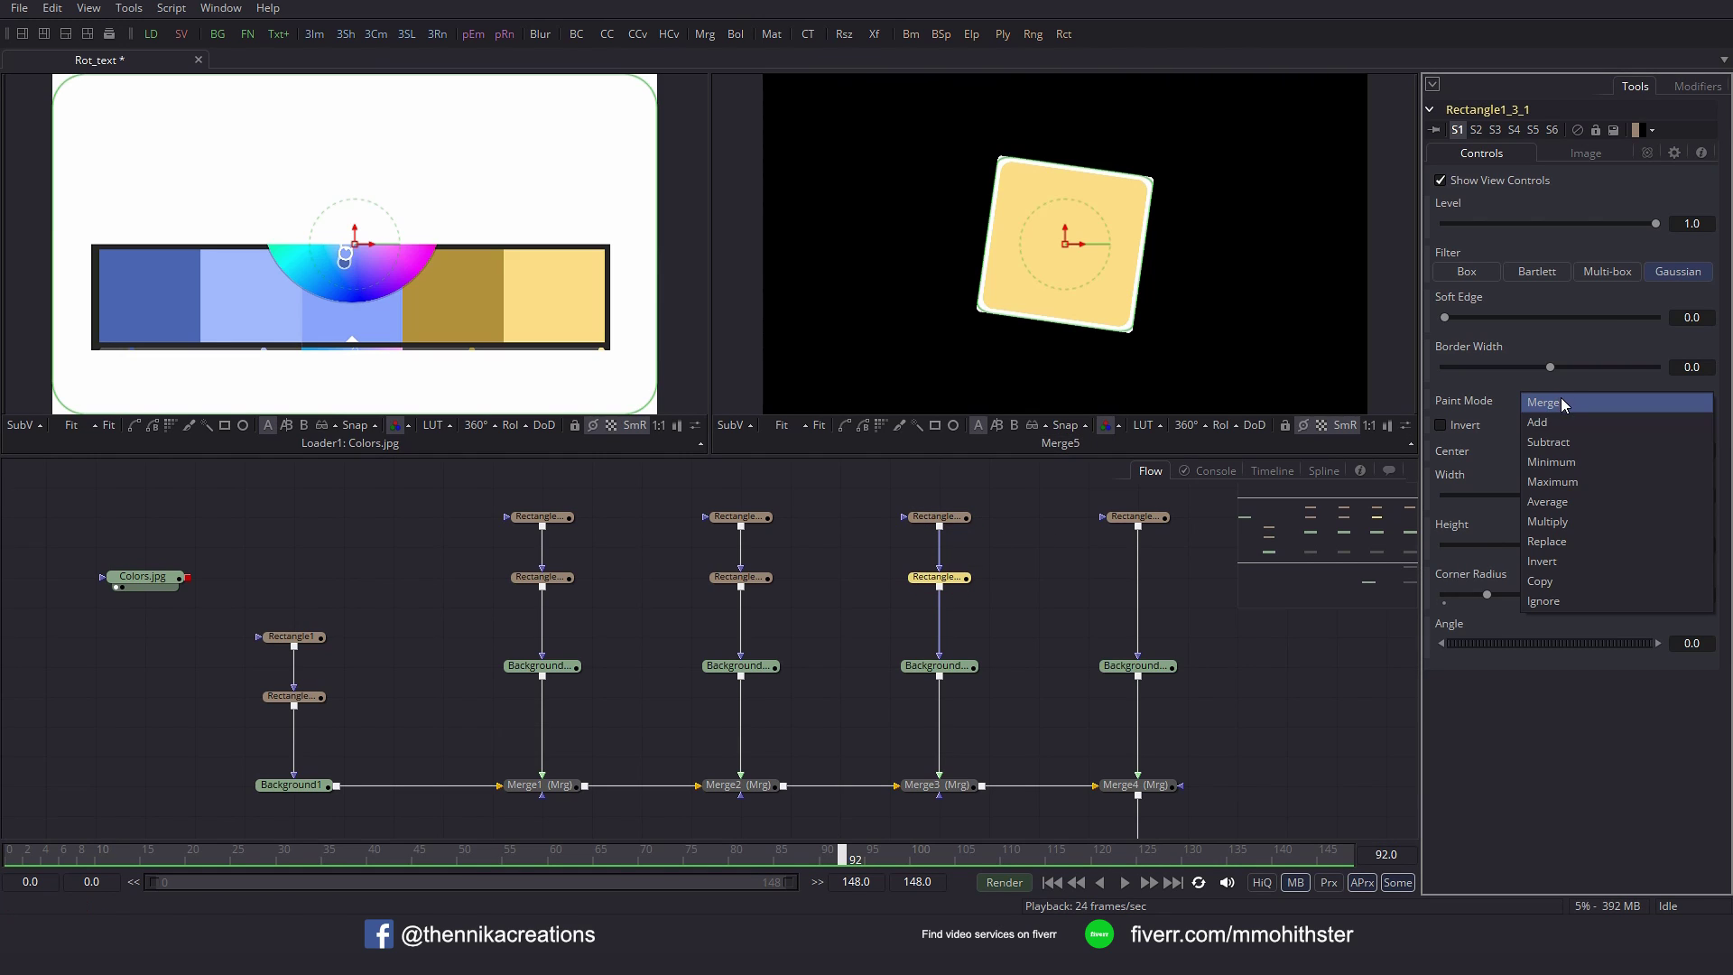
{"action": "left_click", "coordinate": [1556, 444]}
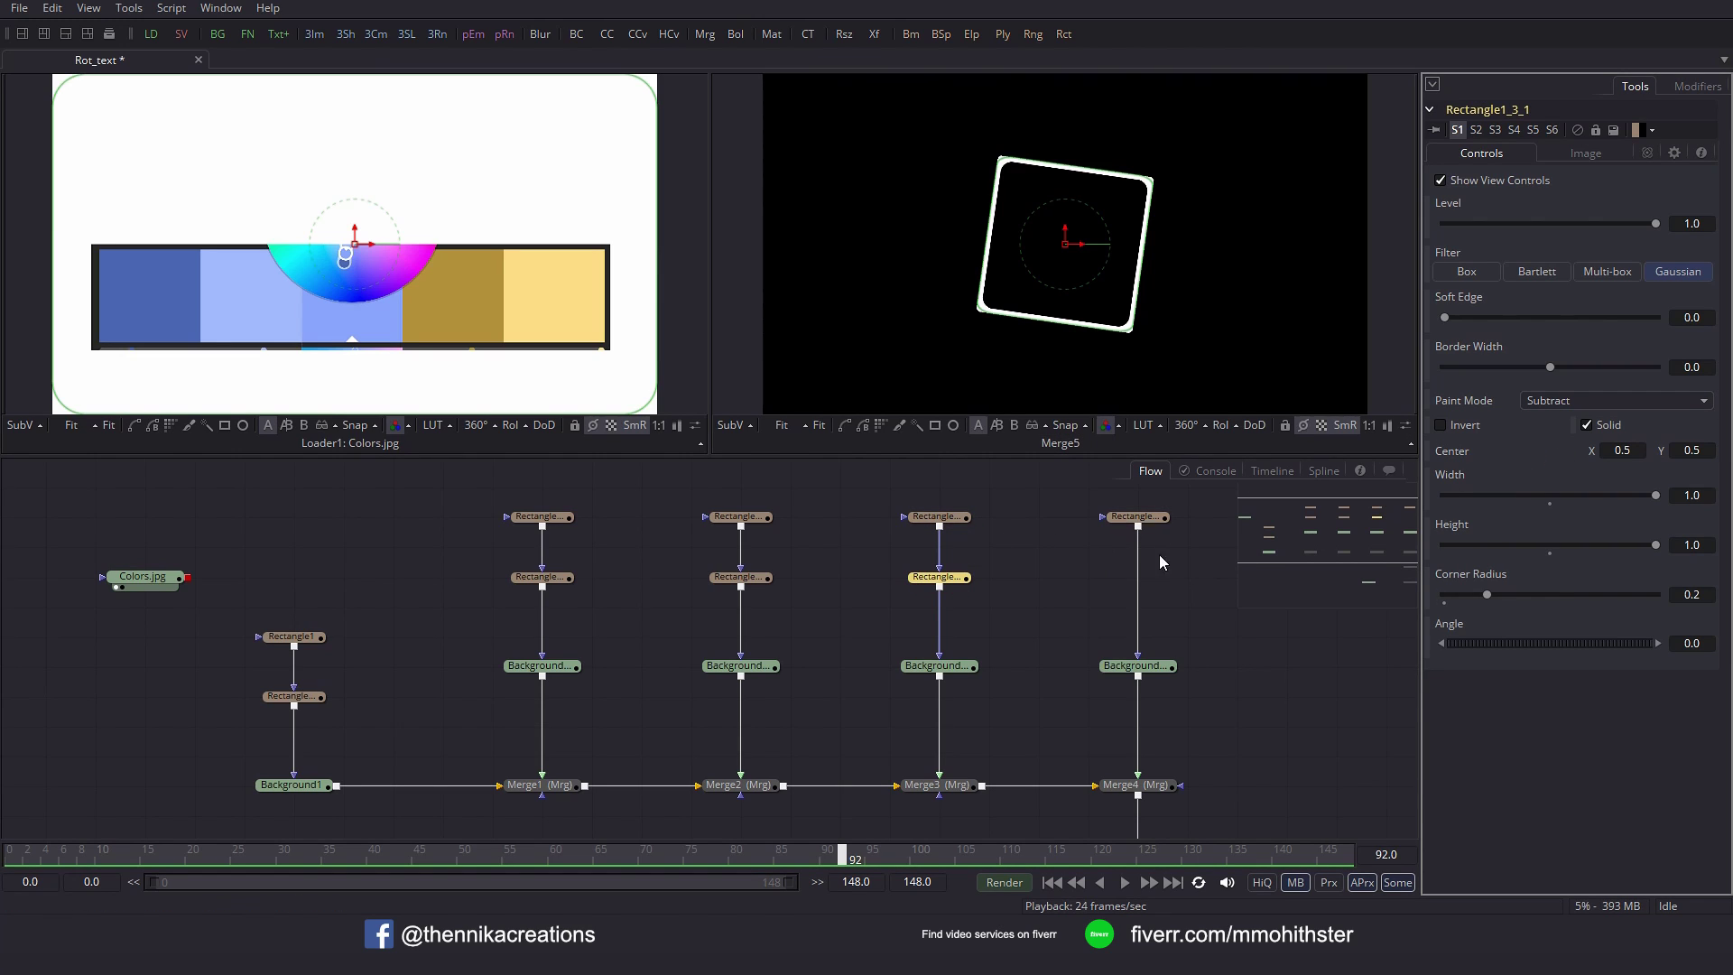
Show Background1 in the first viewer and, at frame 0, modify the Center of its Rectangle1_5 mask with an XY Path.
{"action": "left_click_drag", "start_coordinate": [407, 653], "coordinate": [555, 654]}
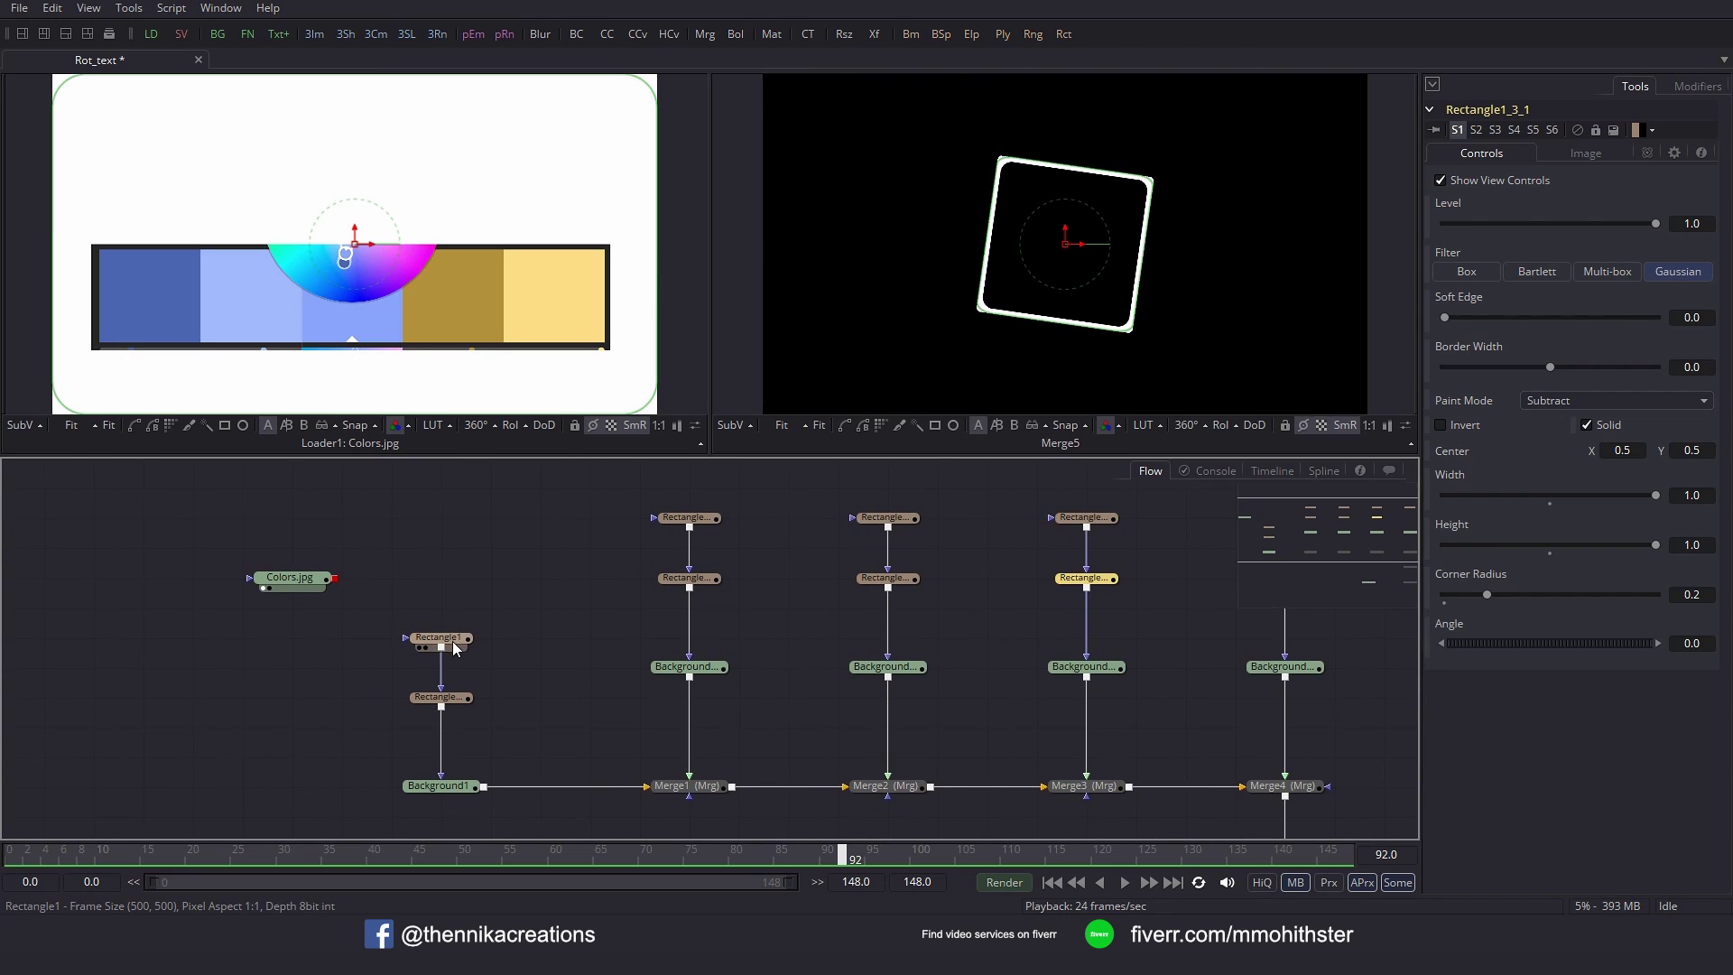
{"action": "left_click_drag", "start_coordinate": [460, 792], "coordinate": [519, 379]}
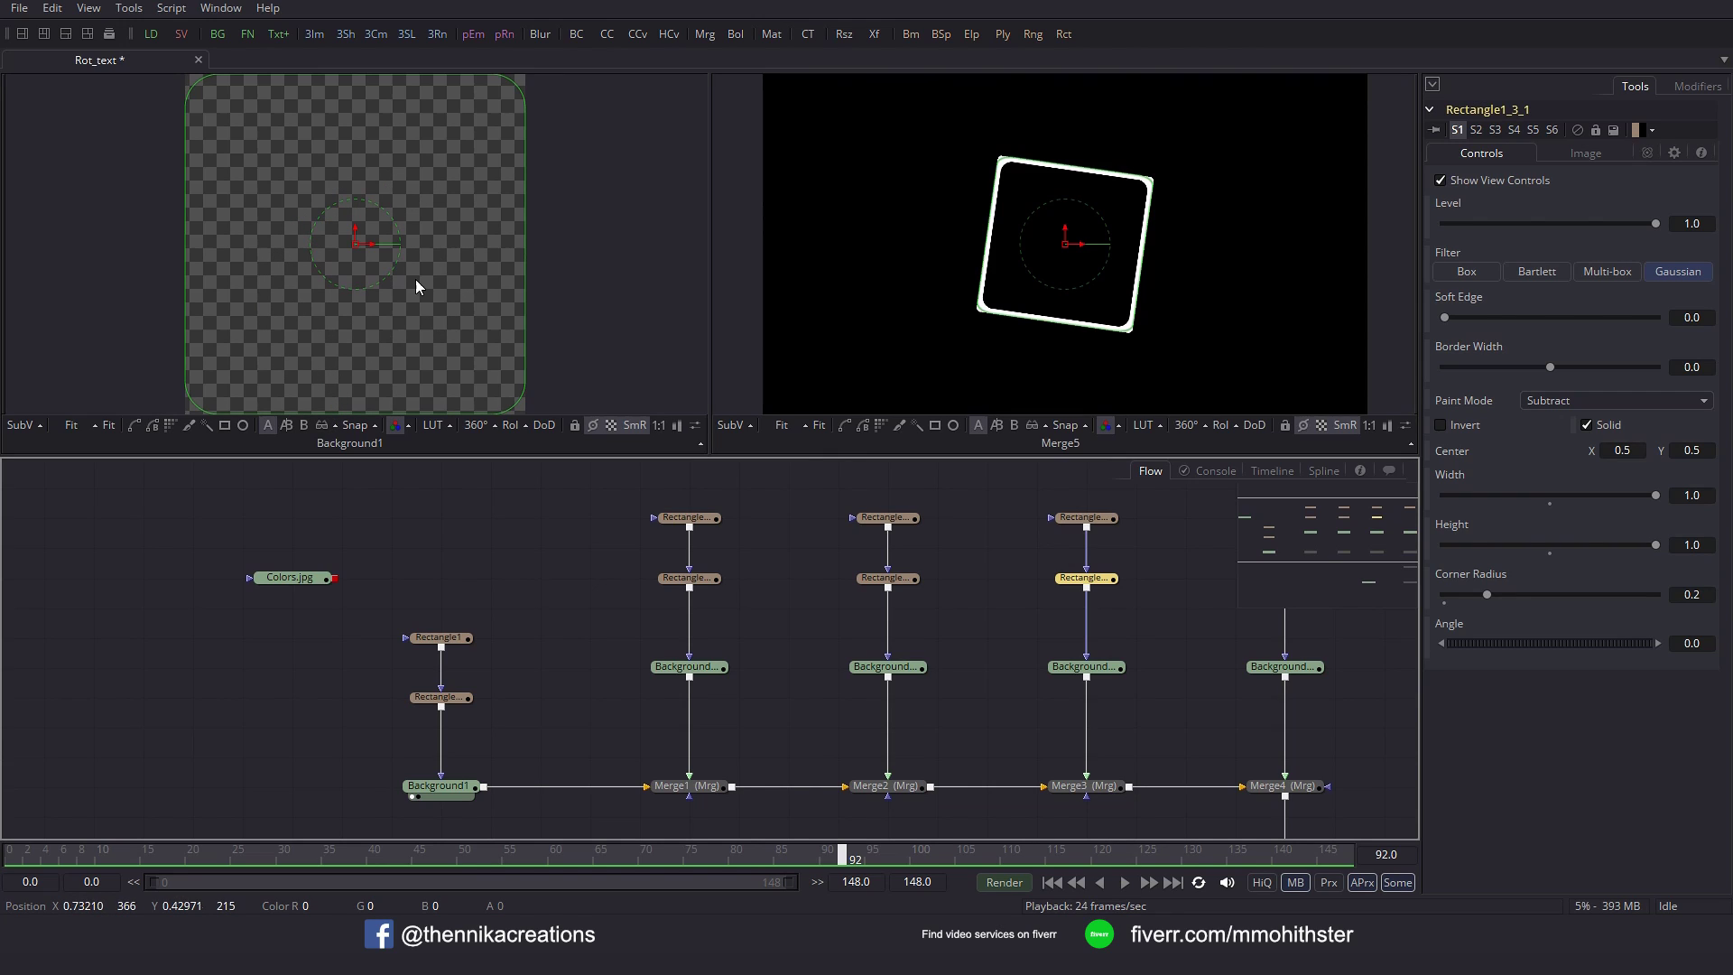
{"action": "left_click", "coordinate": [459, 709]}
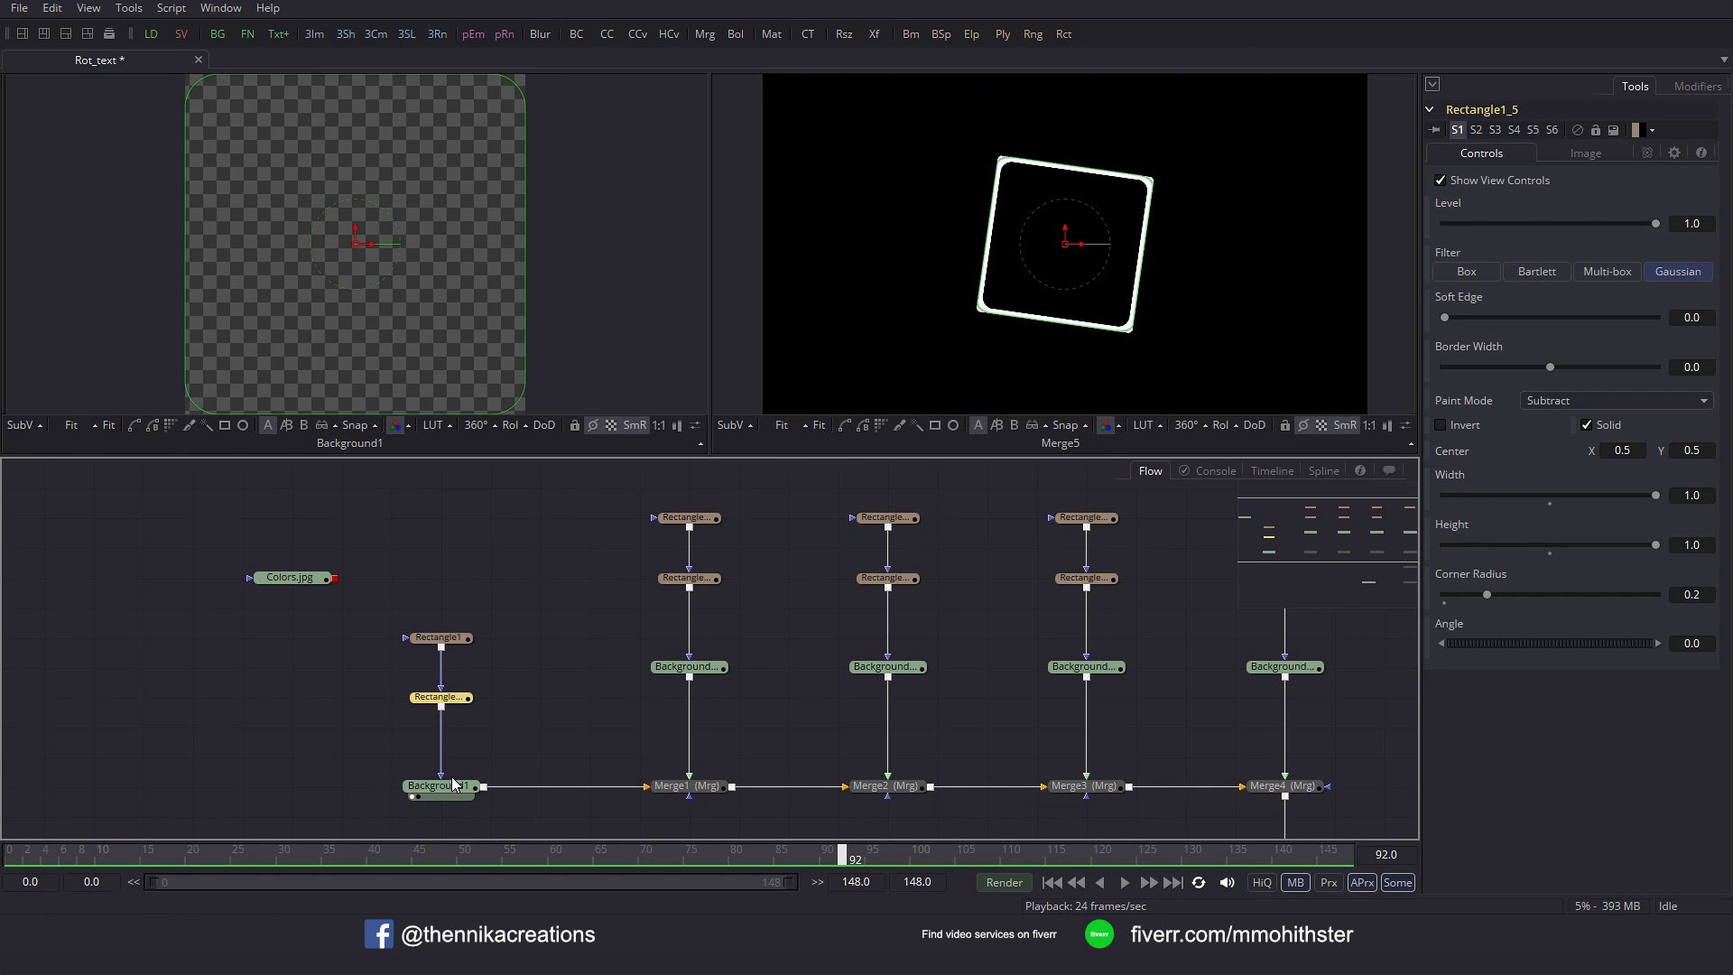
{"action": "left_click", "coordinate": [14, 855]}
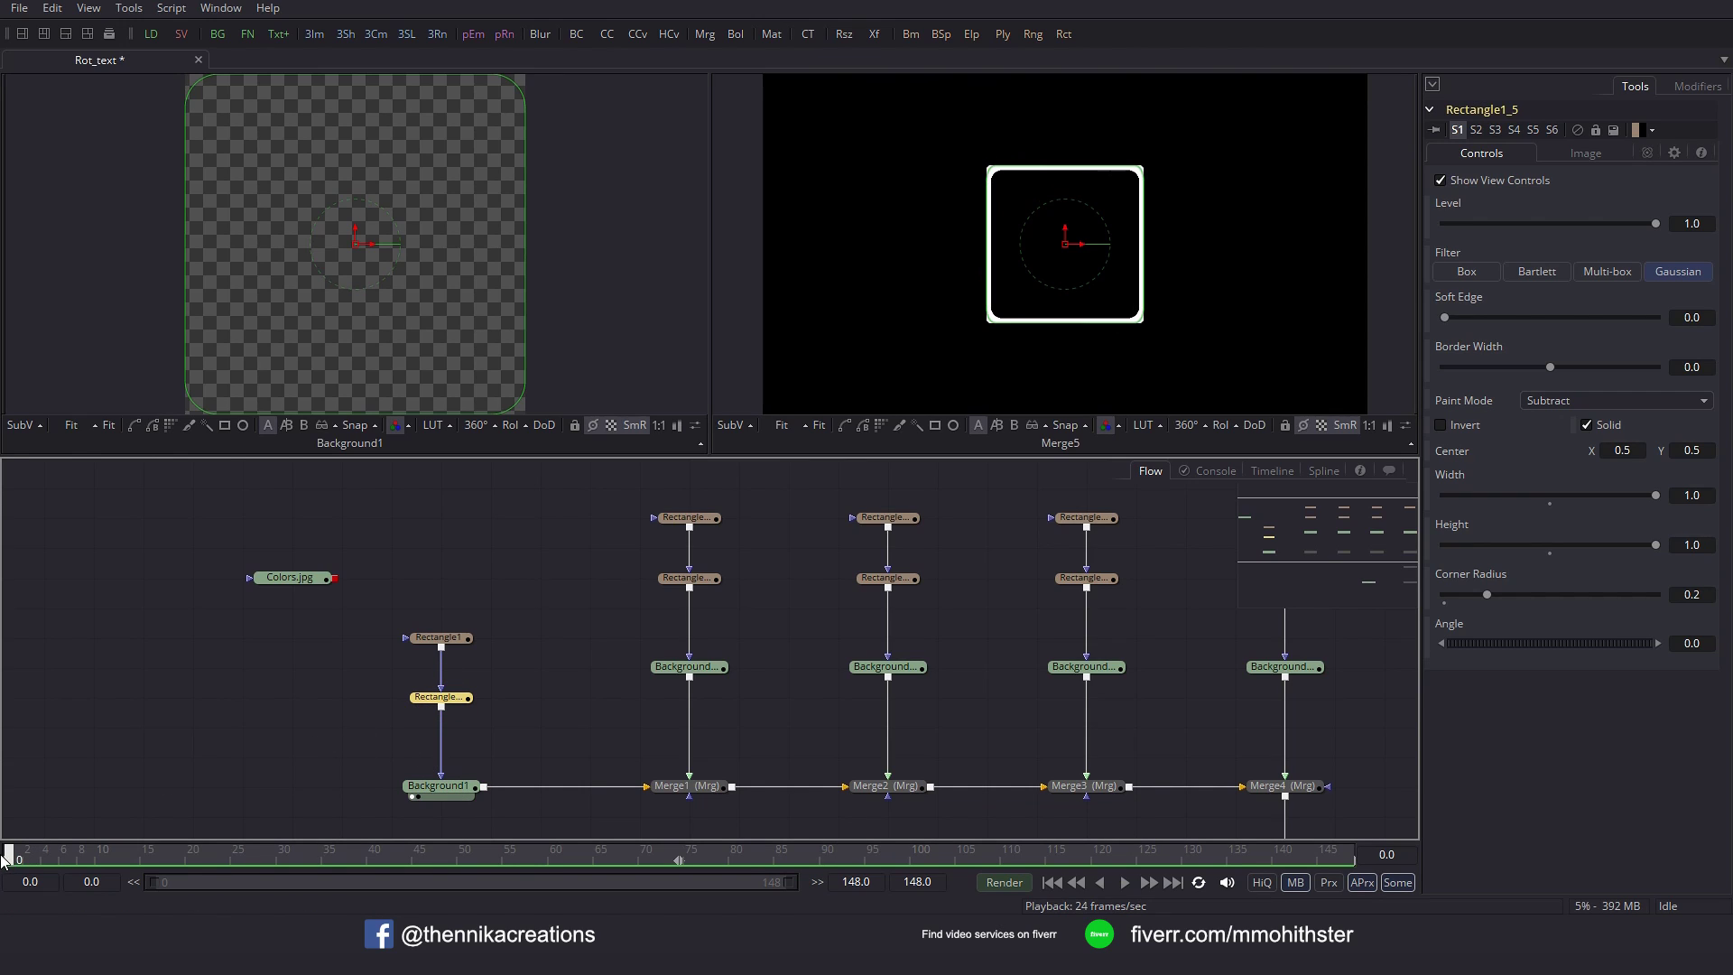
{"action": "right_click", "coordinate": [1520, 453]}
{"action": "mouse_move", "coordinate": [1557, 524]}
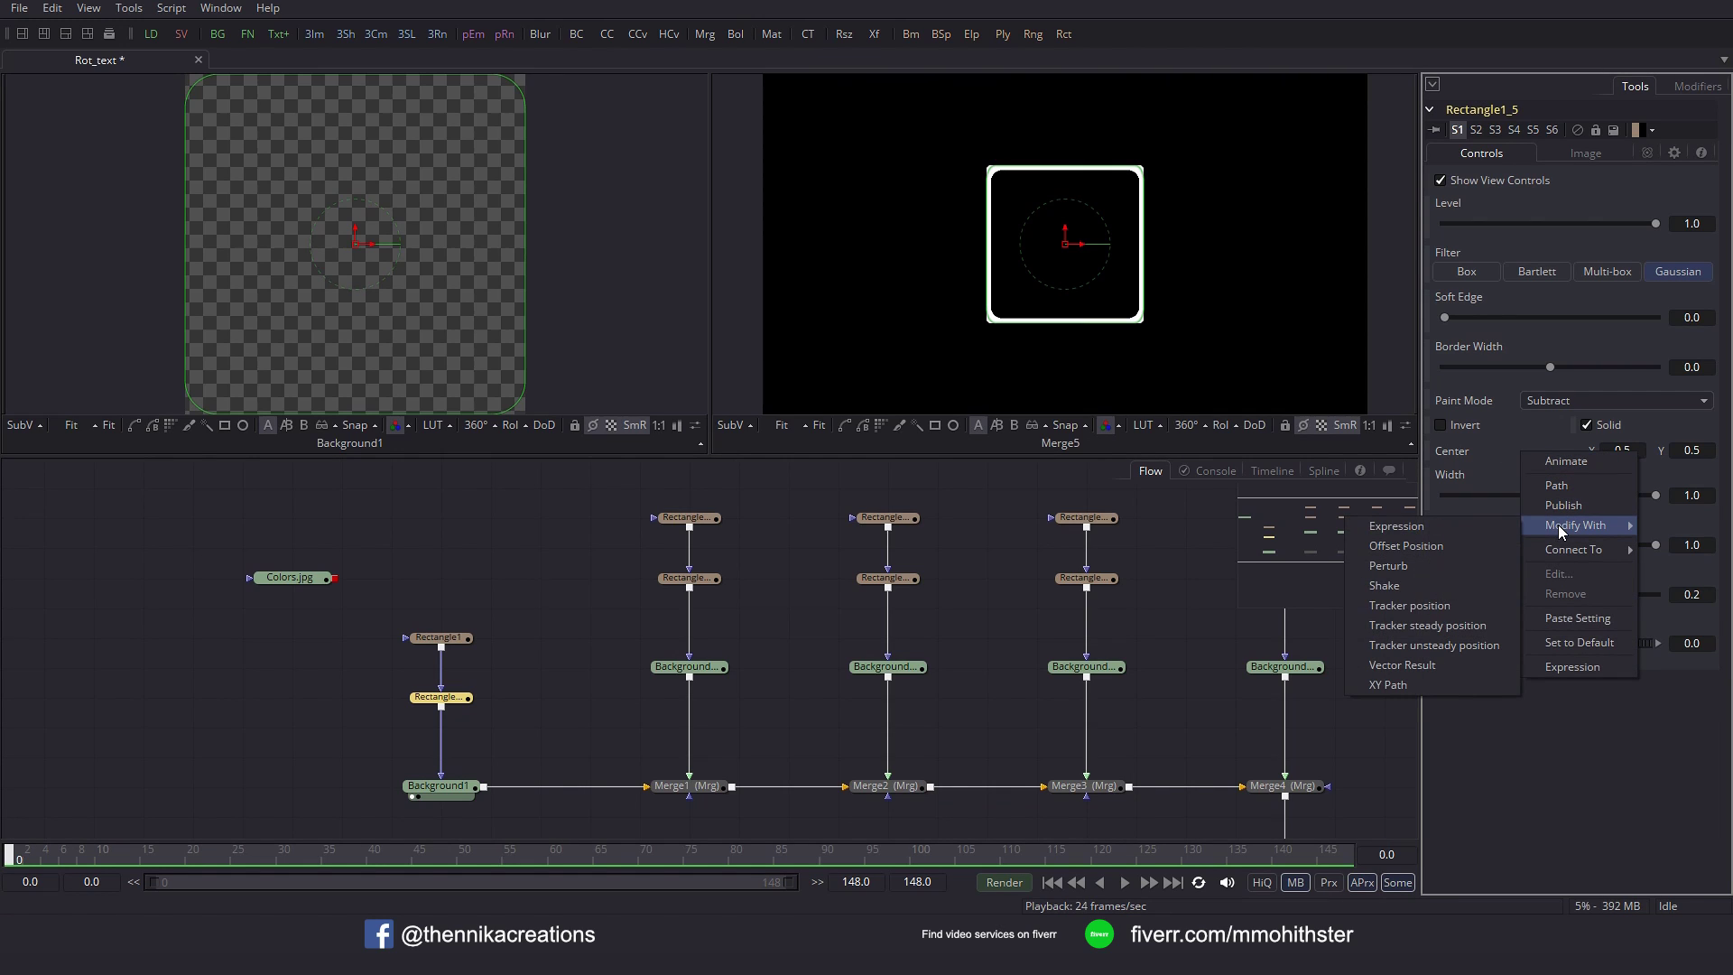
{"action": "left_click", "coordinate": [1422, 682]}
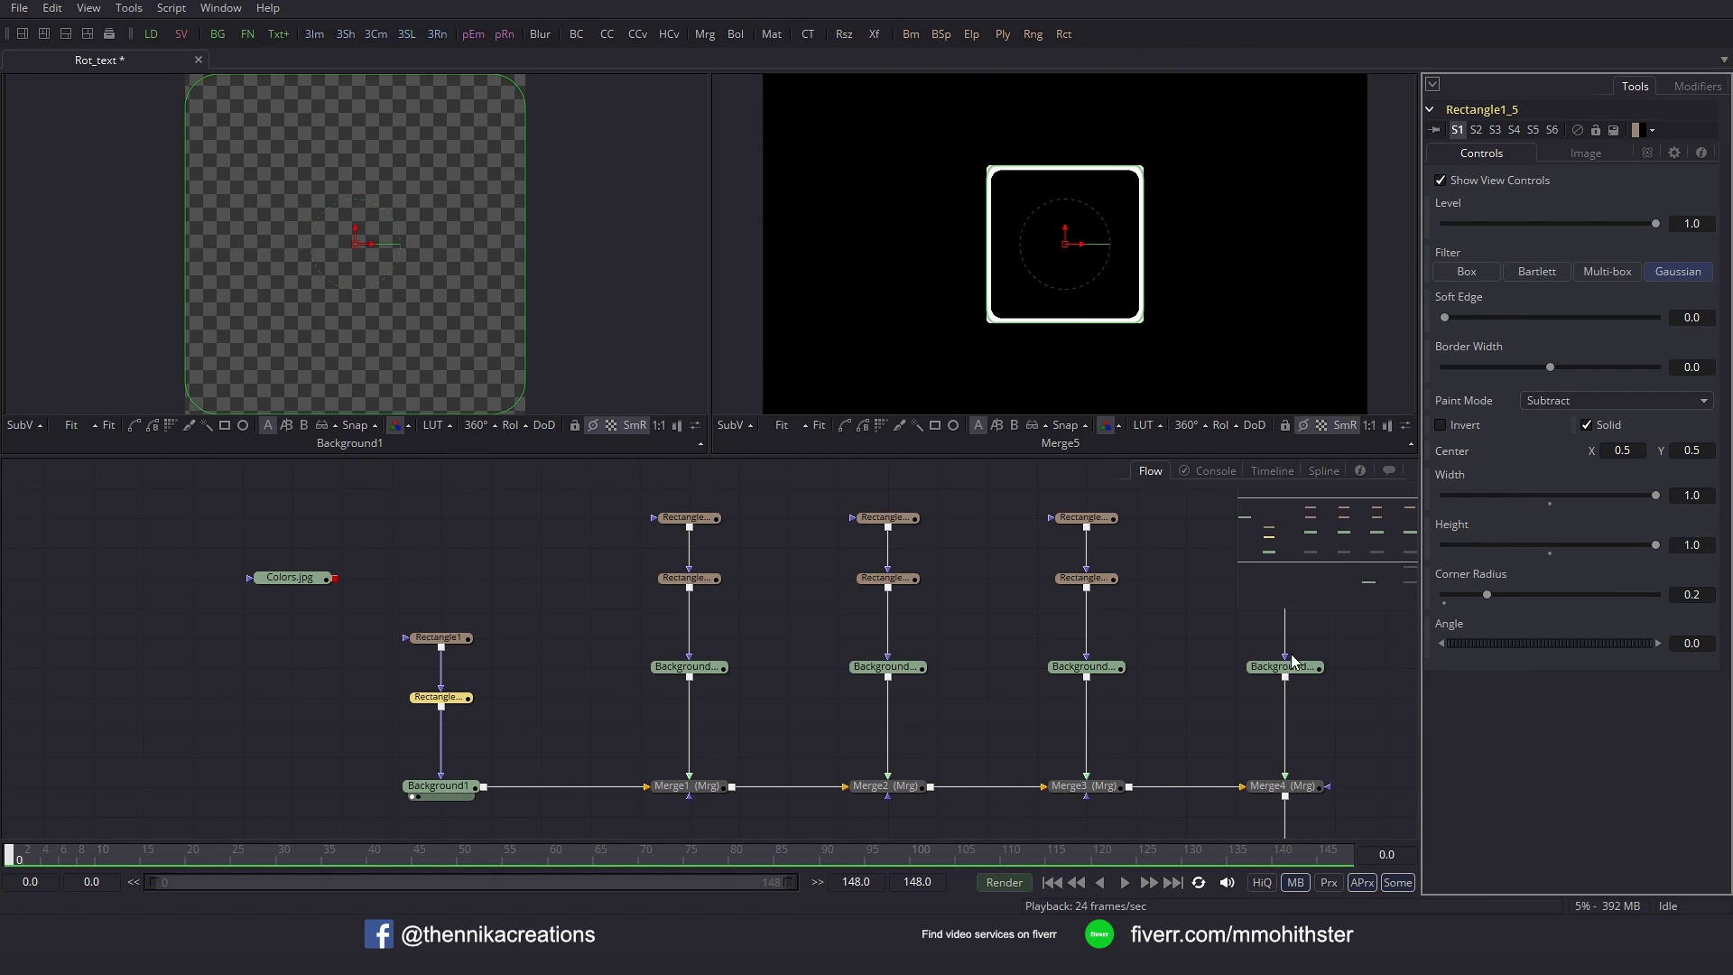
At frame 25, set Rectangle1_5's Center Y to -0.5, and scrub the early frames to check the reveal.
{"action": "left_click_drag", "start_coordinate": [204, 854], "coordinate": [234, 855]}
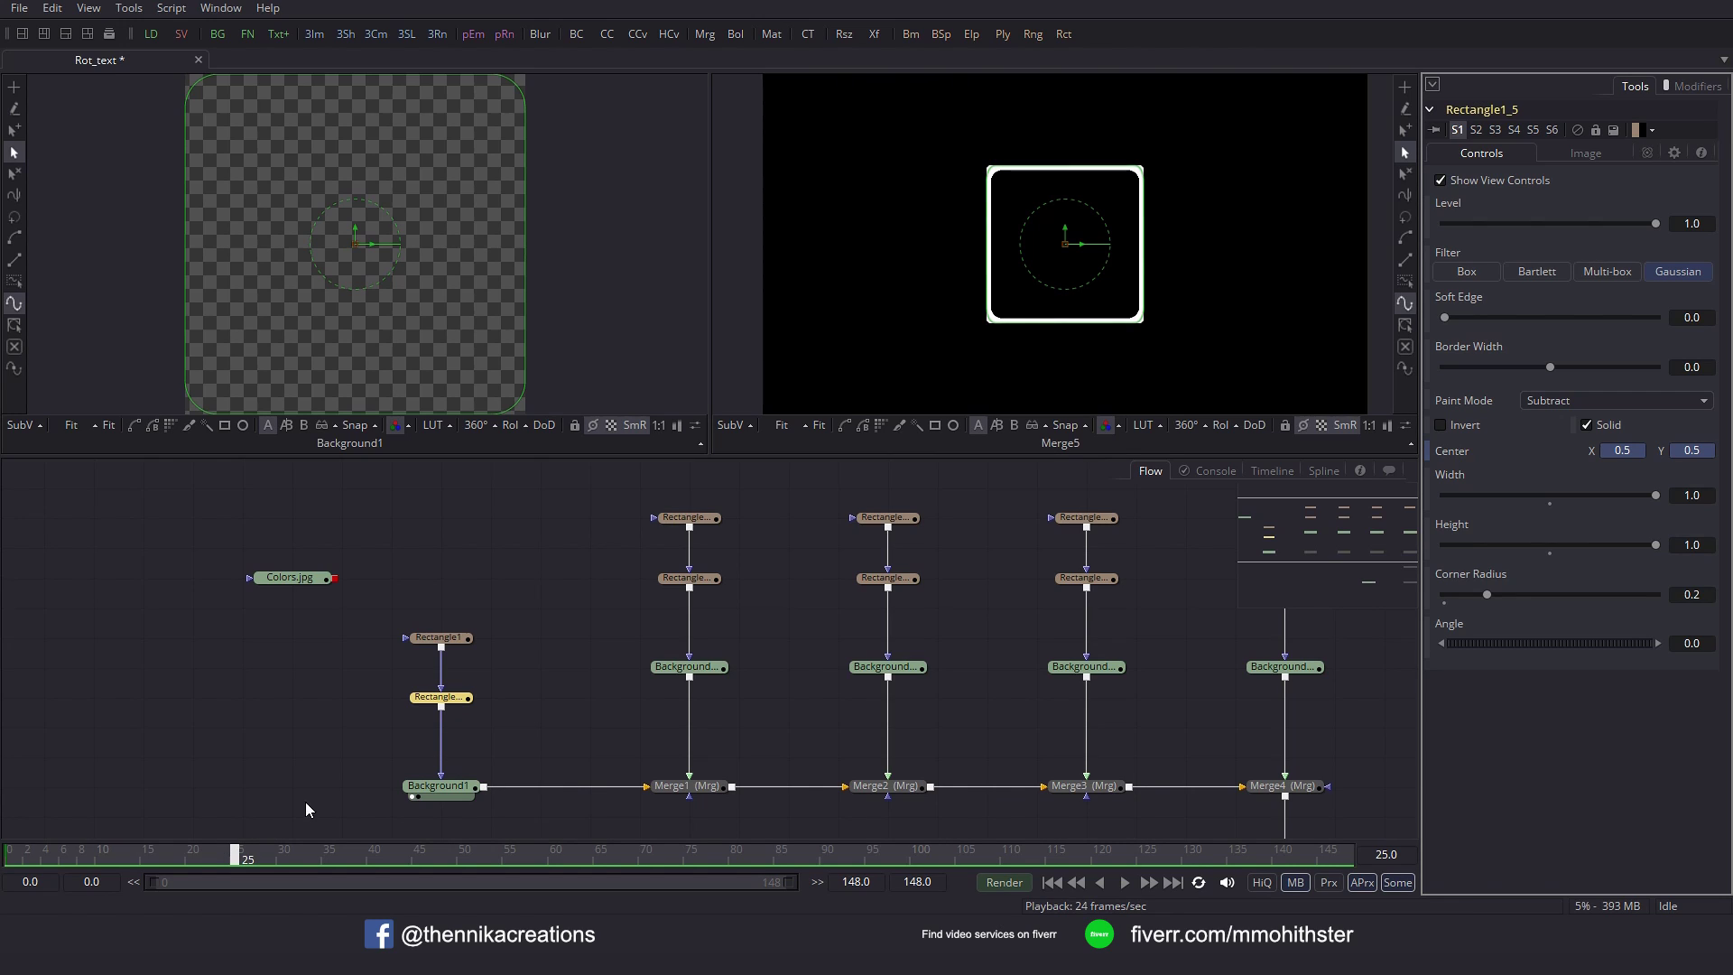
{"action": "left_click", "coordinate": [1704, 452]}
{"action": "type", "text": "-0."}
{"action": "type", "text": "5"}
{"action": "key", "text": "Tab"}
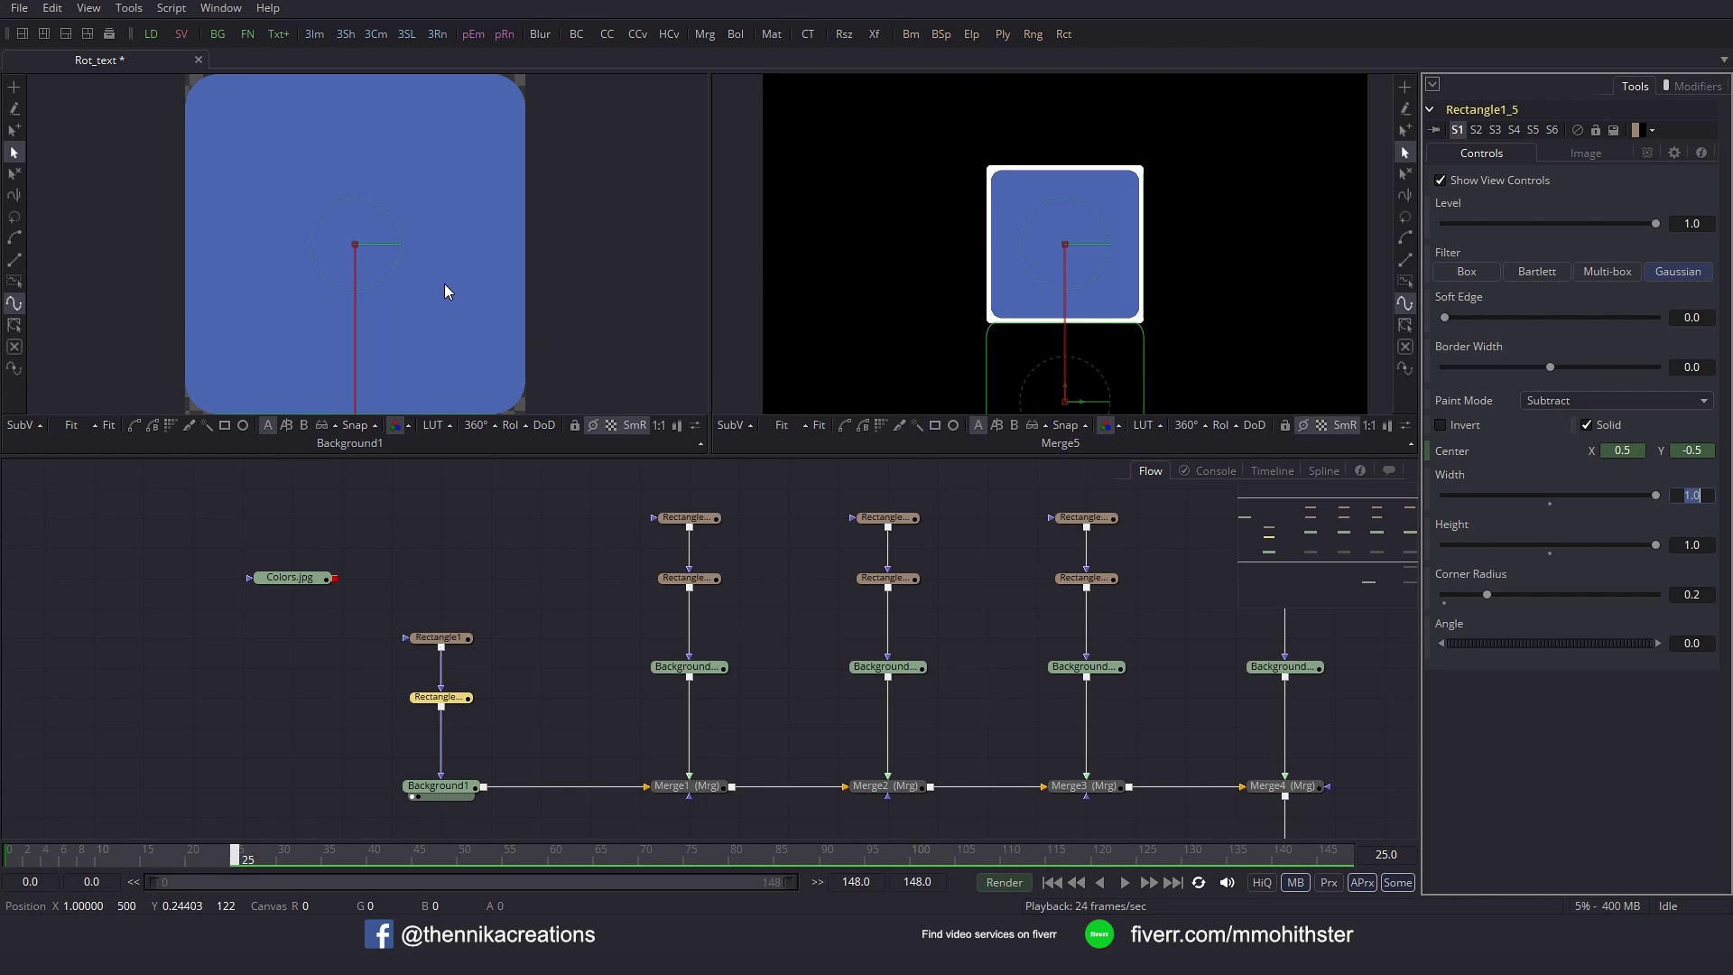
{"action": "left_click_drag", "start_coordinate": [47, 862], "coordinate": [136, 860]}
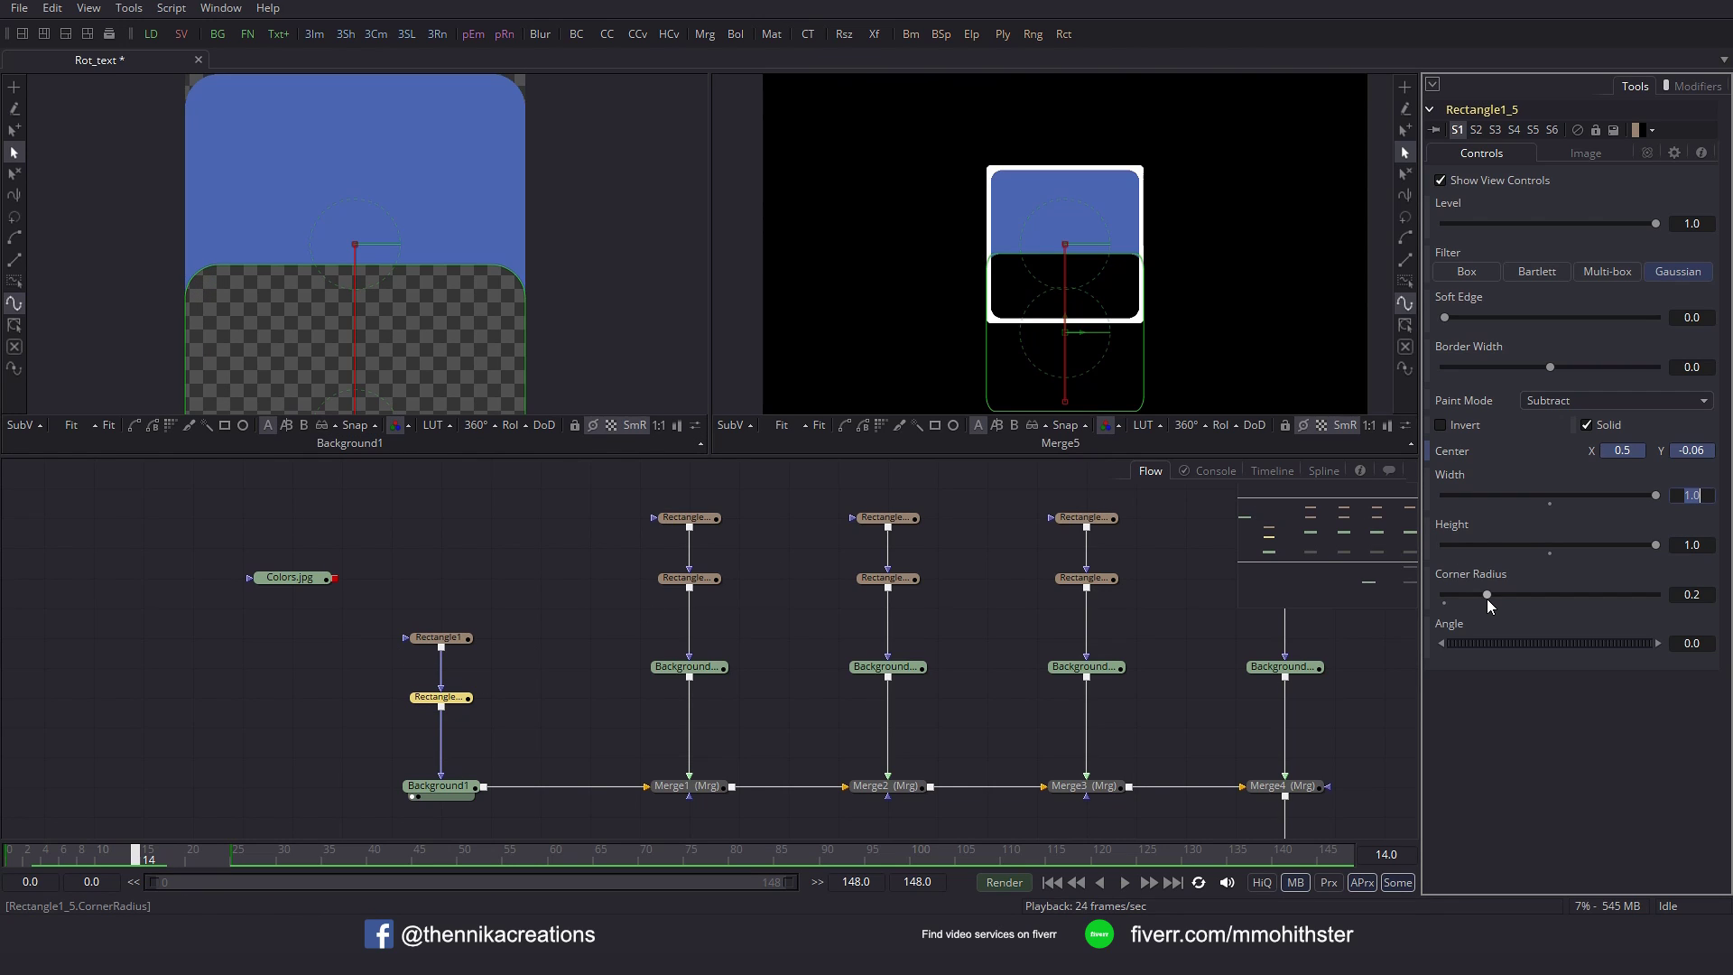
Set the corner radius to 0 on Rectangle1_5 and the three other subtracting rectangle masks.
{"action": "left_click_drag", "start_coordinate": [1482, 594], "coordinate": [1389, 594]}
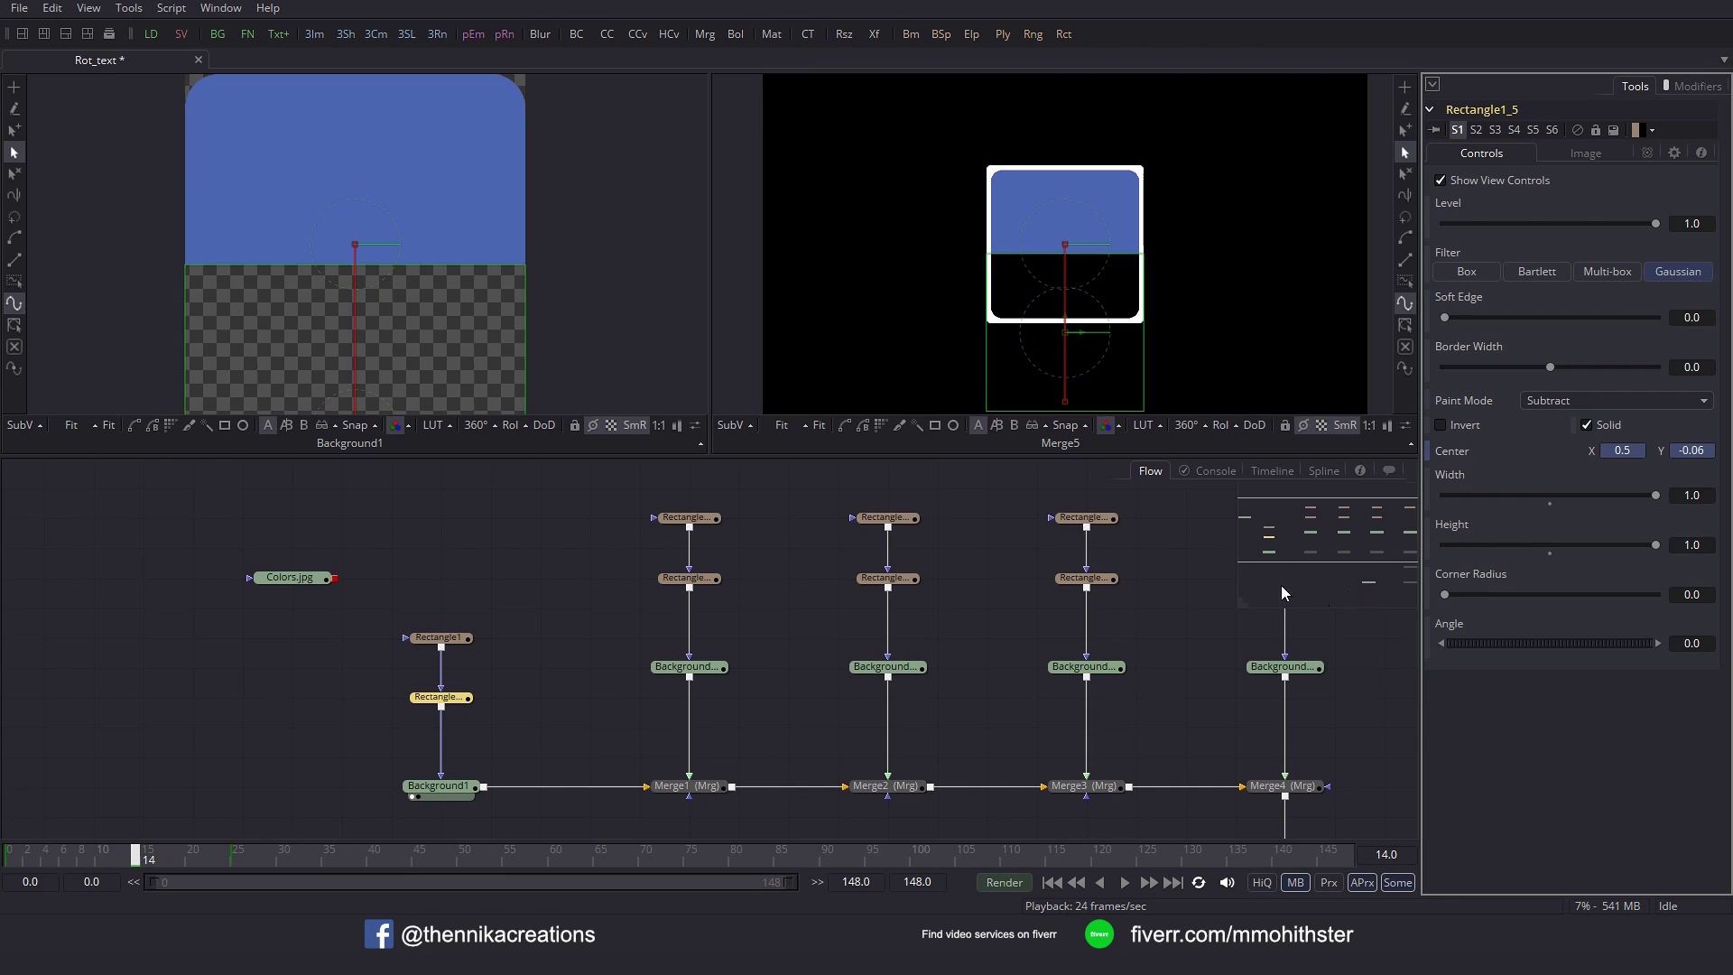
{"action": "left_click", "coordinate": [688, 578]}
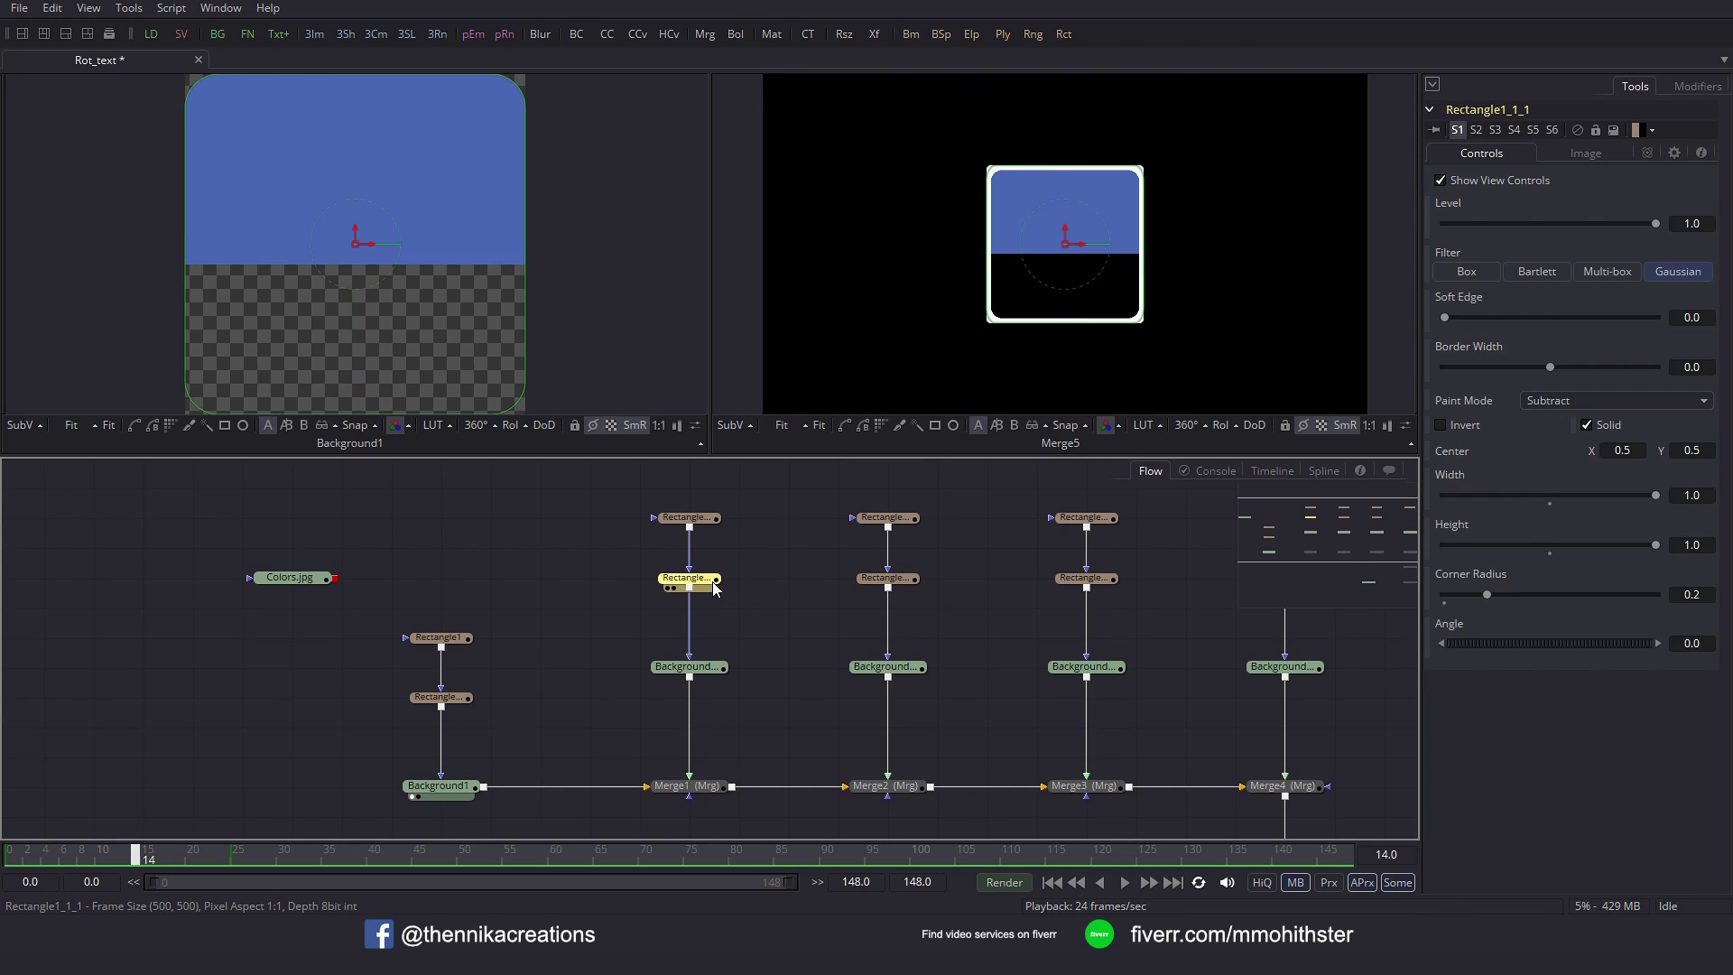
{"action": "left_click_drag", "start_coordinate": [1481, 592], "coordinate": [1352, 600]}
{"action": "left_click", "coordinate": [910, 577]}
{"action": "left_click", "coordinate": [1095, 578]}
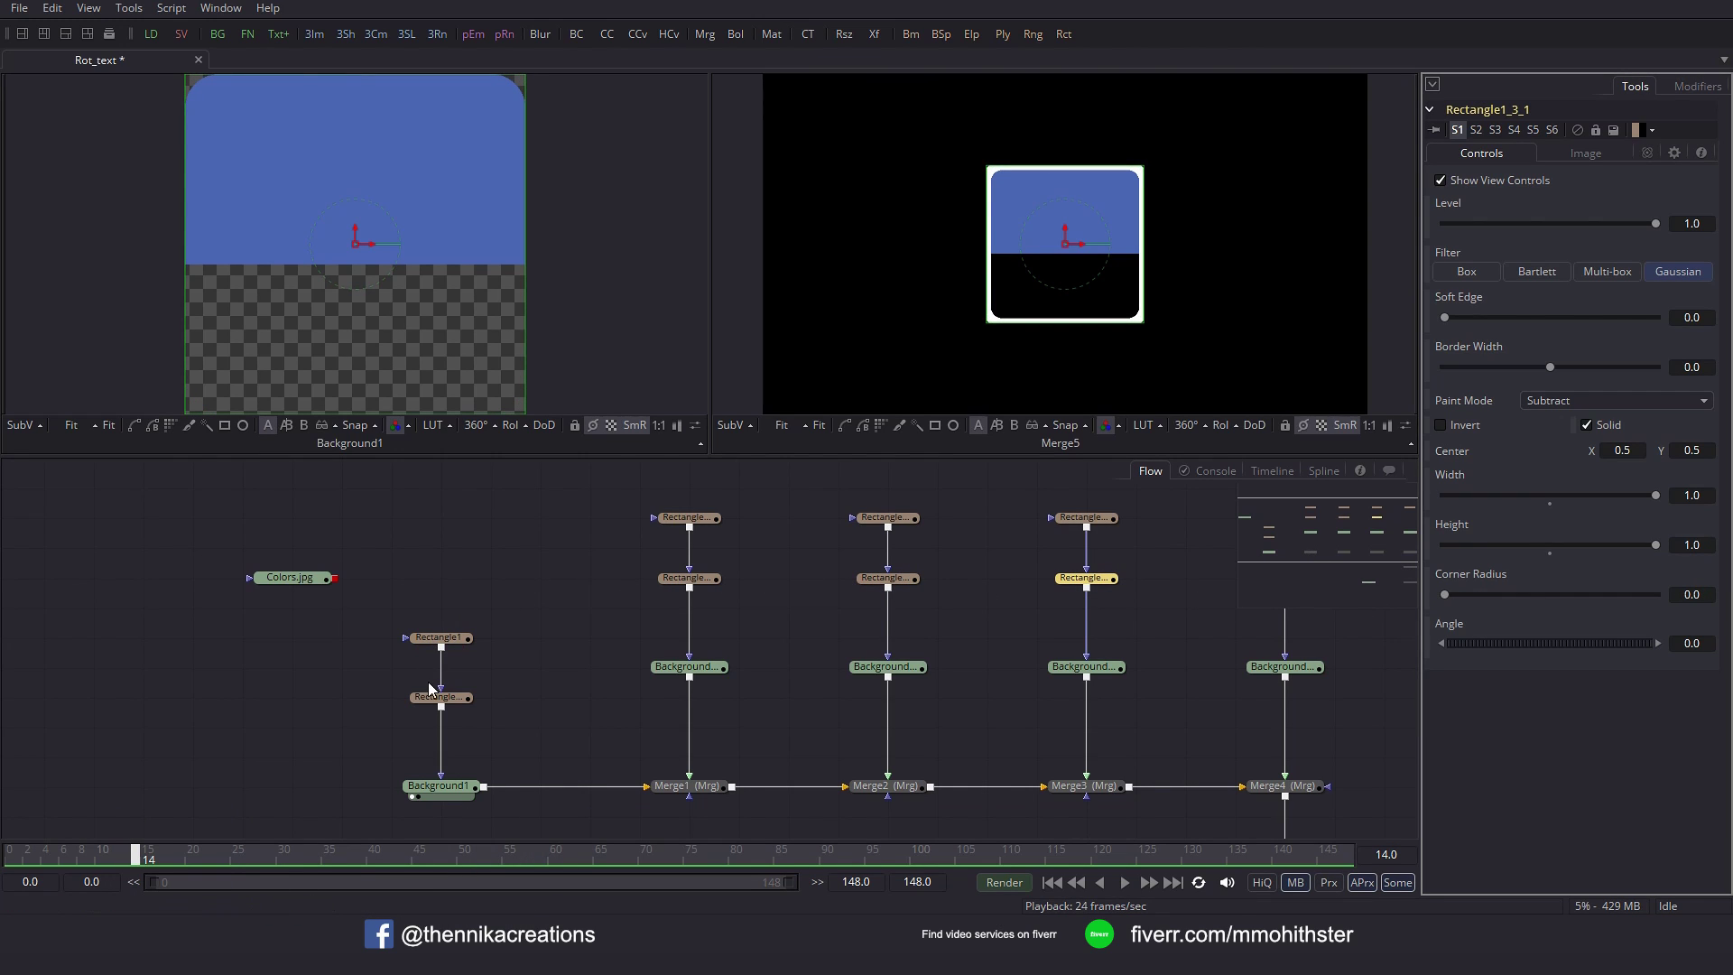
At frame 25, modify the Center of Rectangle1_1_1 with an XY Path.
{"action": "left_click_drag", "start_coordinate": [41, 848], "coordinate": [226, 859]}
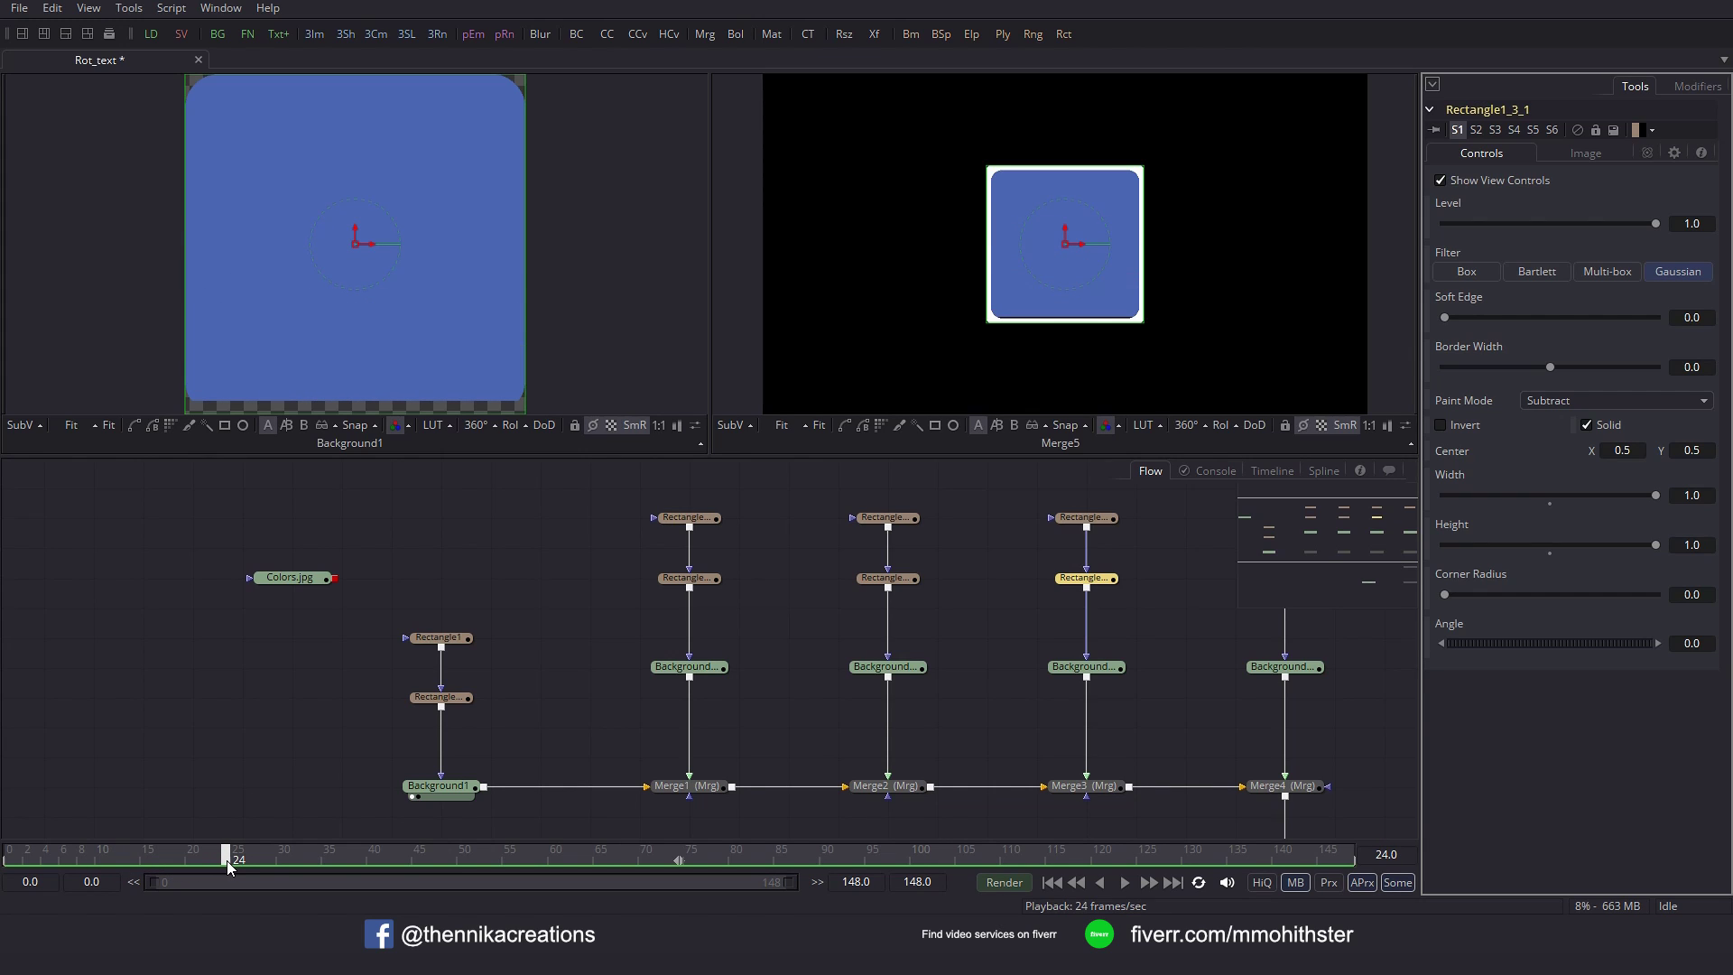
{"action": "left_click", "coordinate": [711, 580]}
{"action": "left_click", "coordinate": [242, 853]}
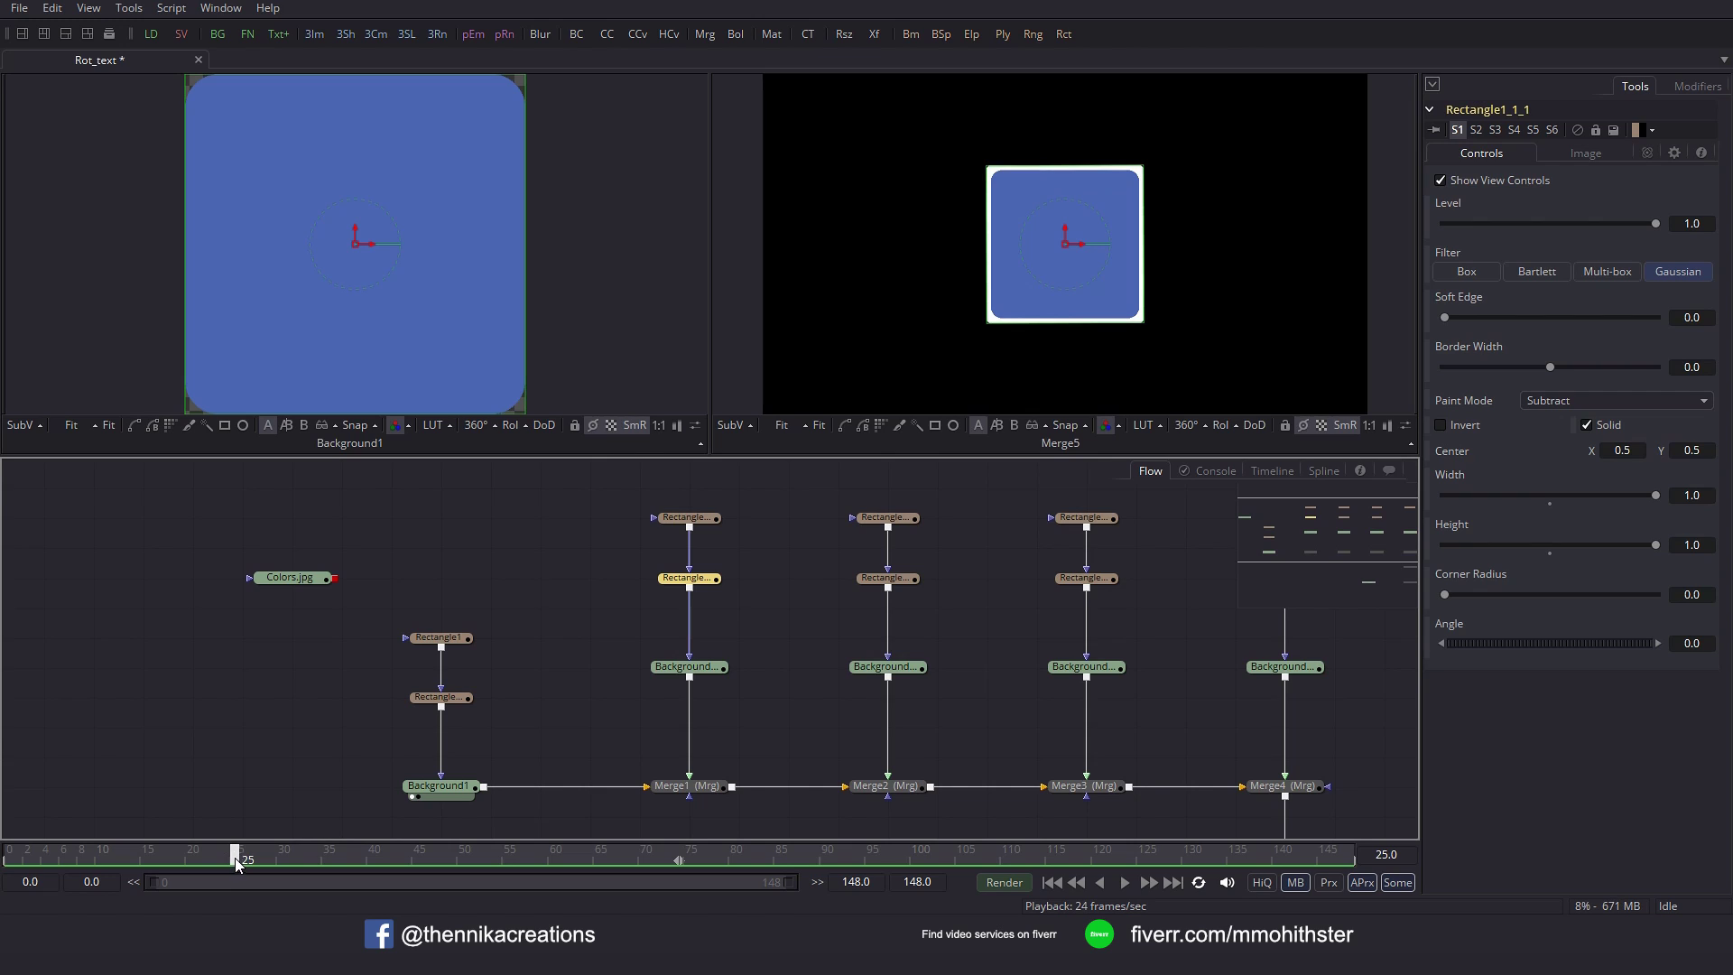
{"action": "right_click", "coordinate": [1512, 453]}
{"action": "mouse_move", "coordinate": [1527, 527]}
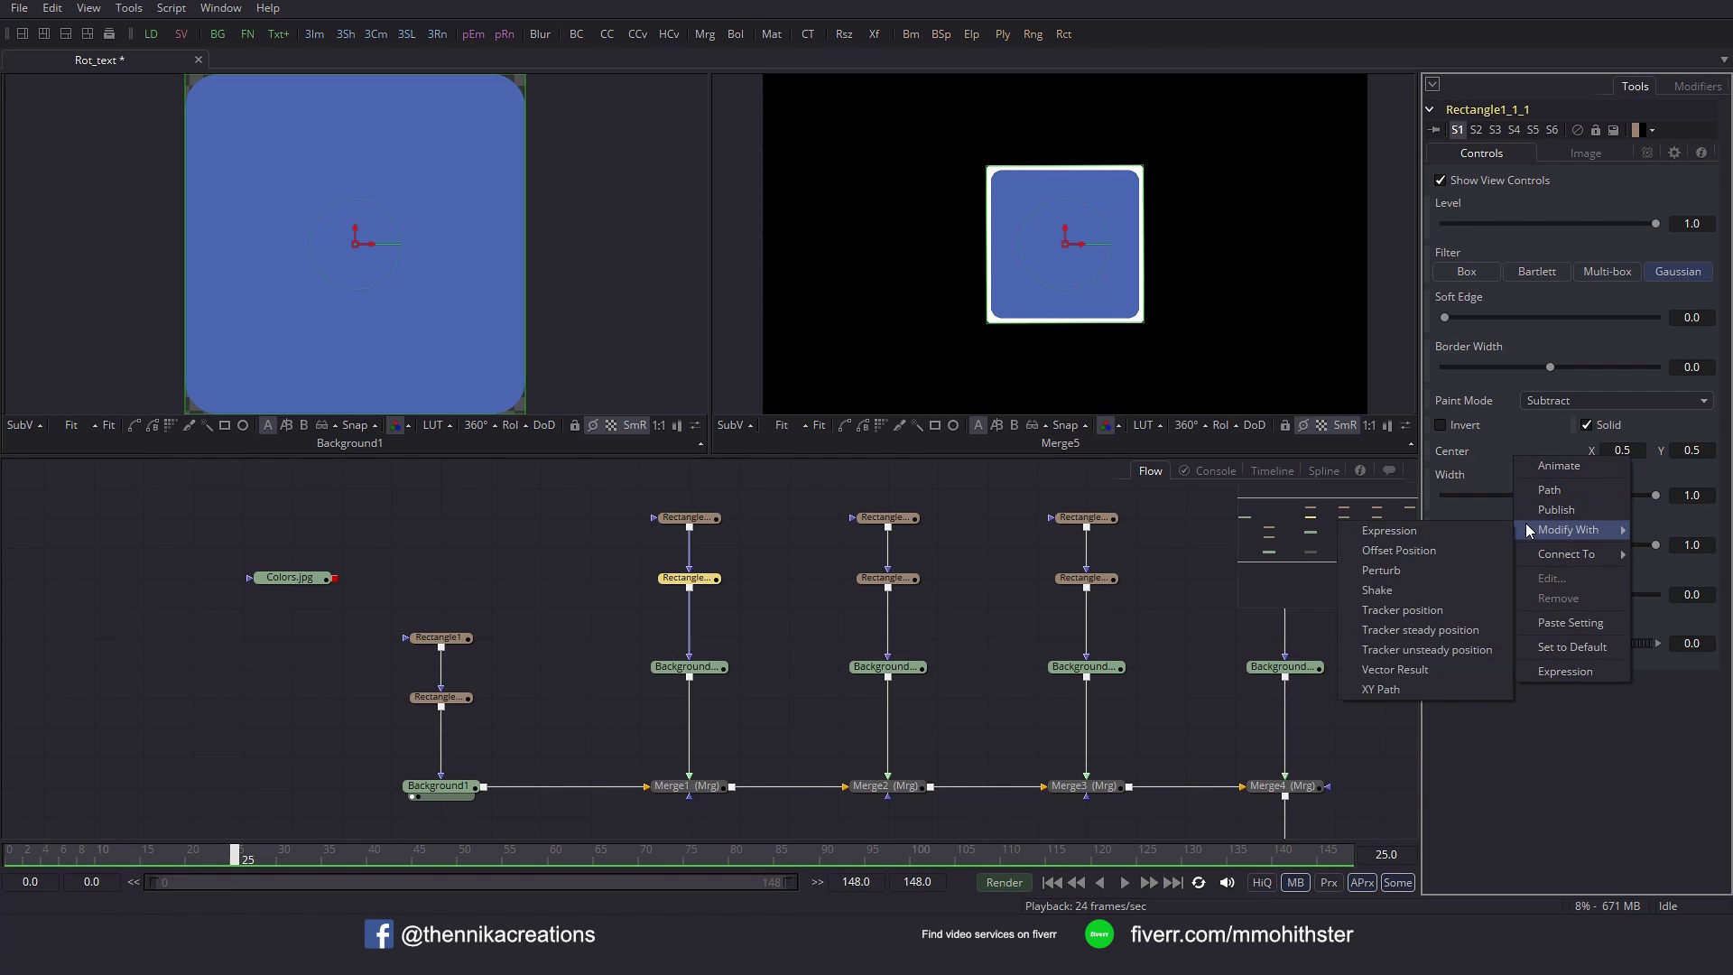
{"action": "left_click", "coordinate": [1423, 689]}
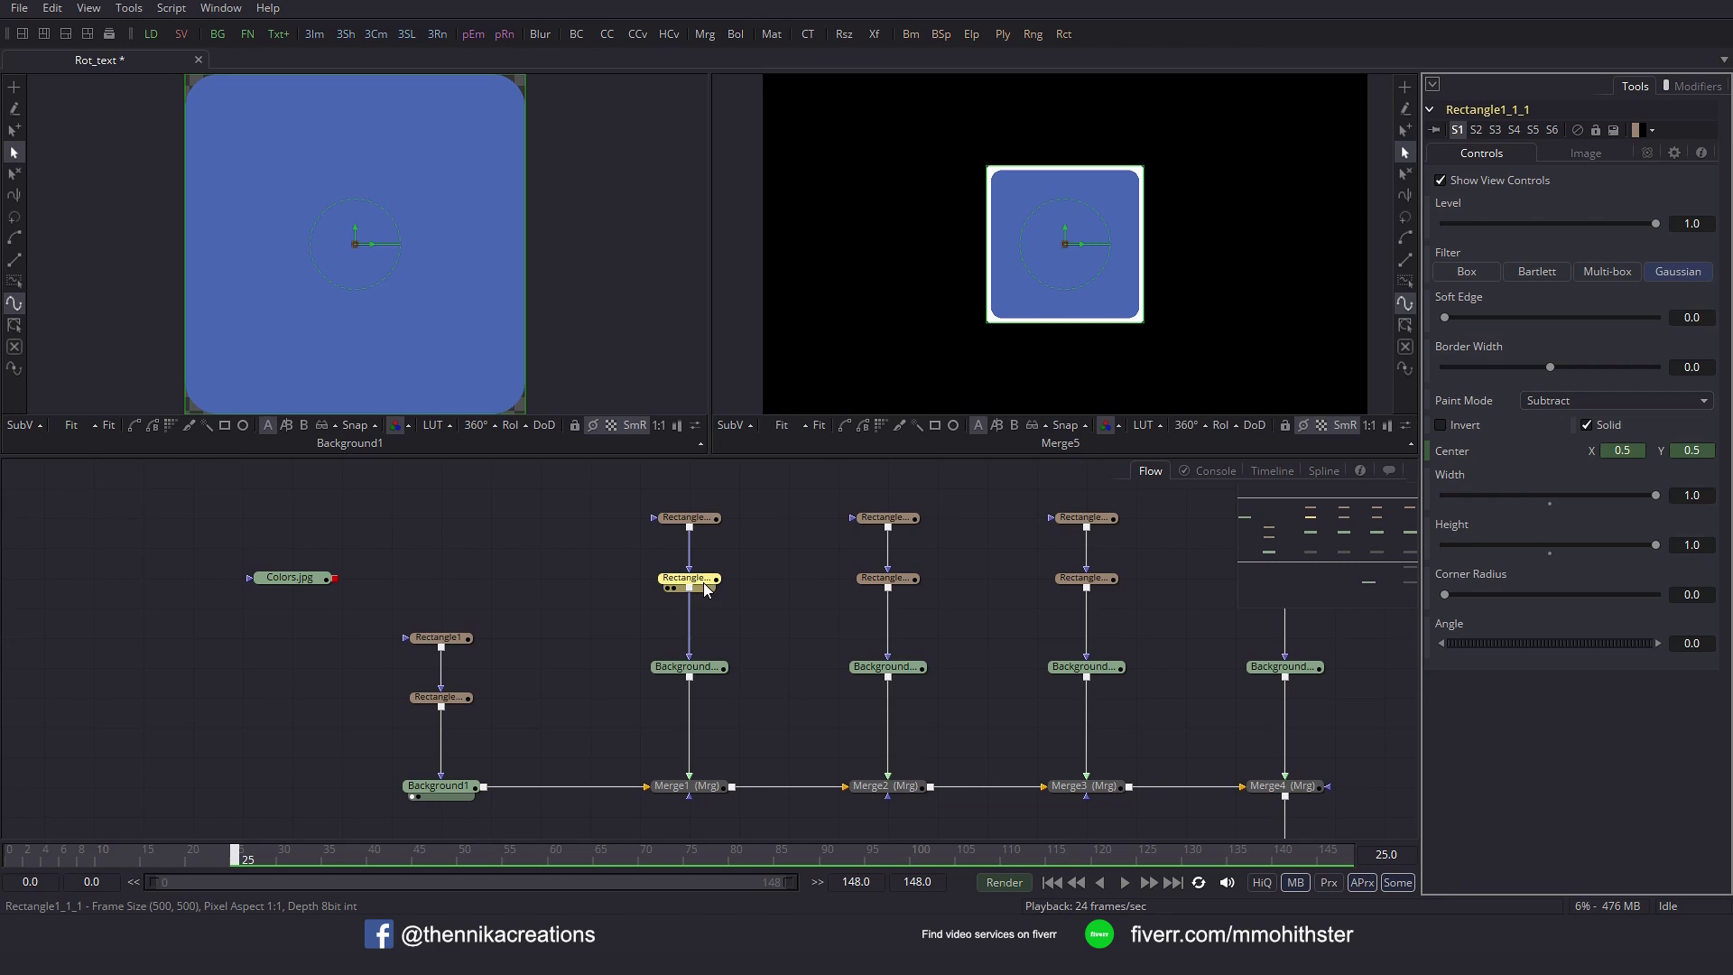
At frame 50, set Rectangle1_1_1's Center X to -0.5, and scrub from frame 25 to check the sideways reveal.
{"action": "left_click", "coordinate": [461, 852]}
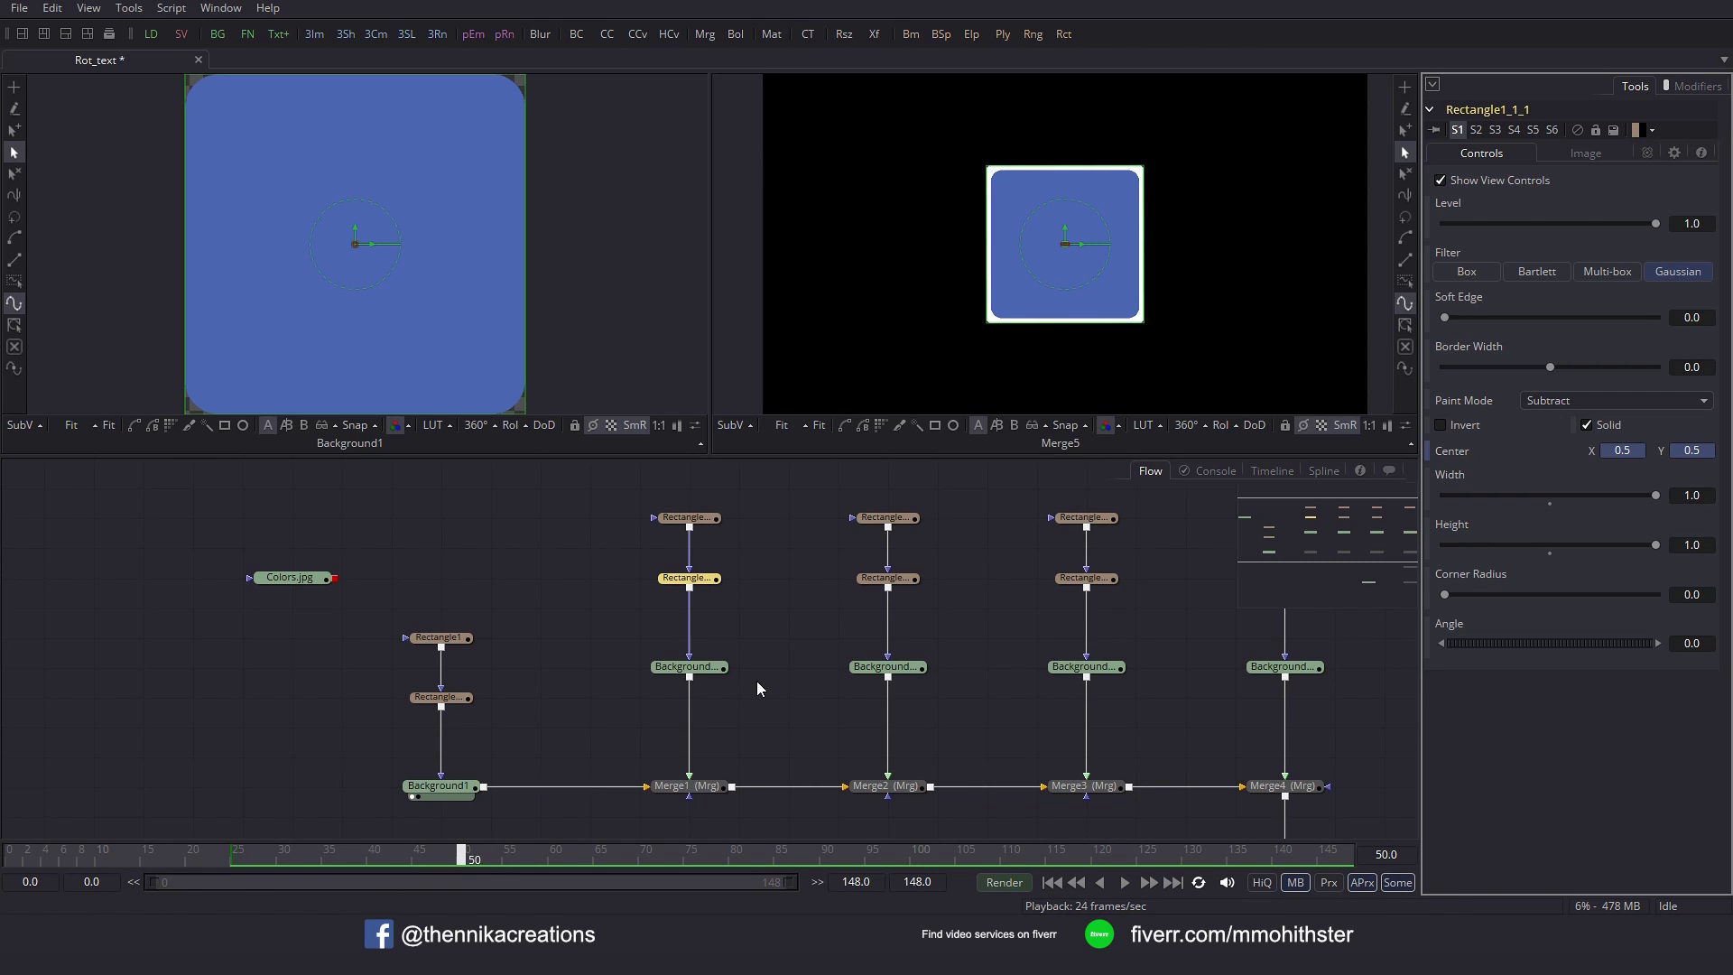
{"action": "left_click_drag", "start_coordinate": [1226, 756], "coordinate": [1117, 576]}
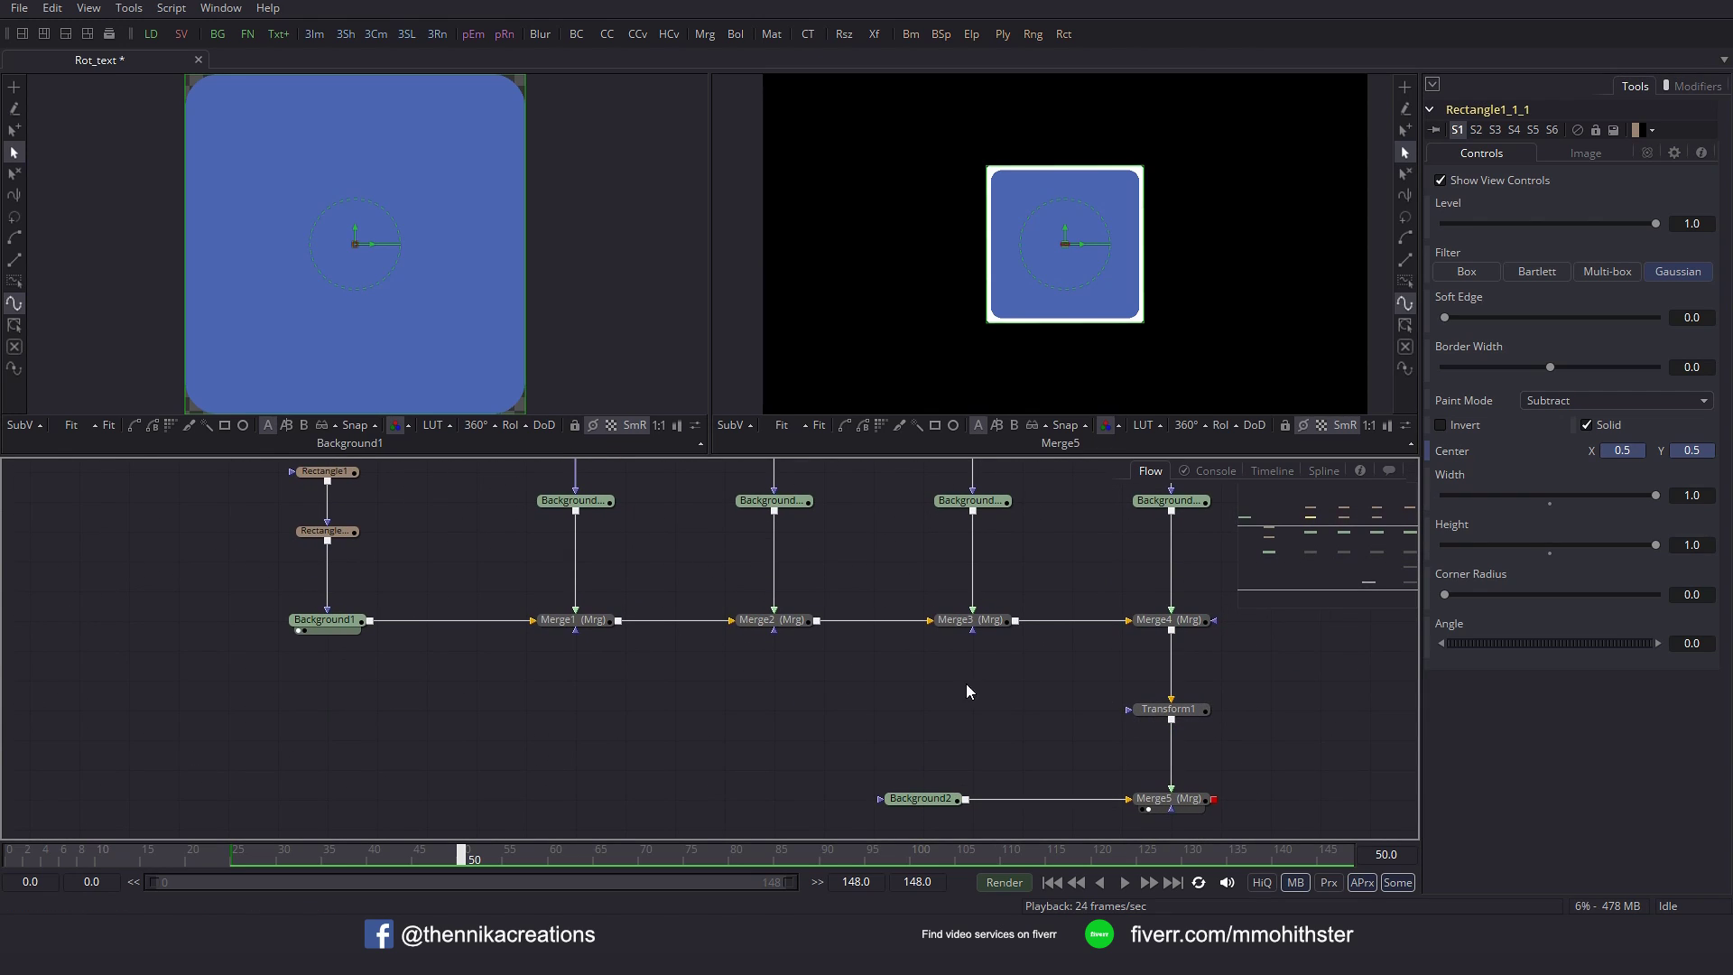
{"action": "left_click_drag", "start_coordinate": [641, 555], "coordinate": [782, 725]}
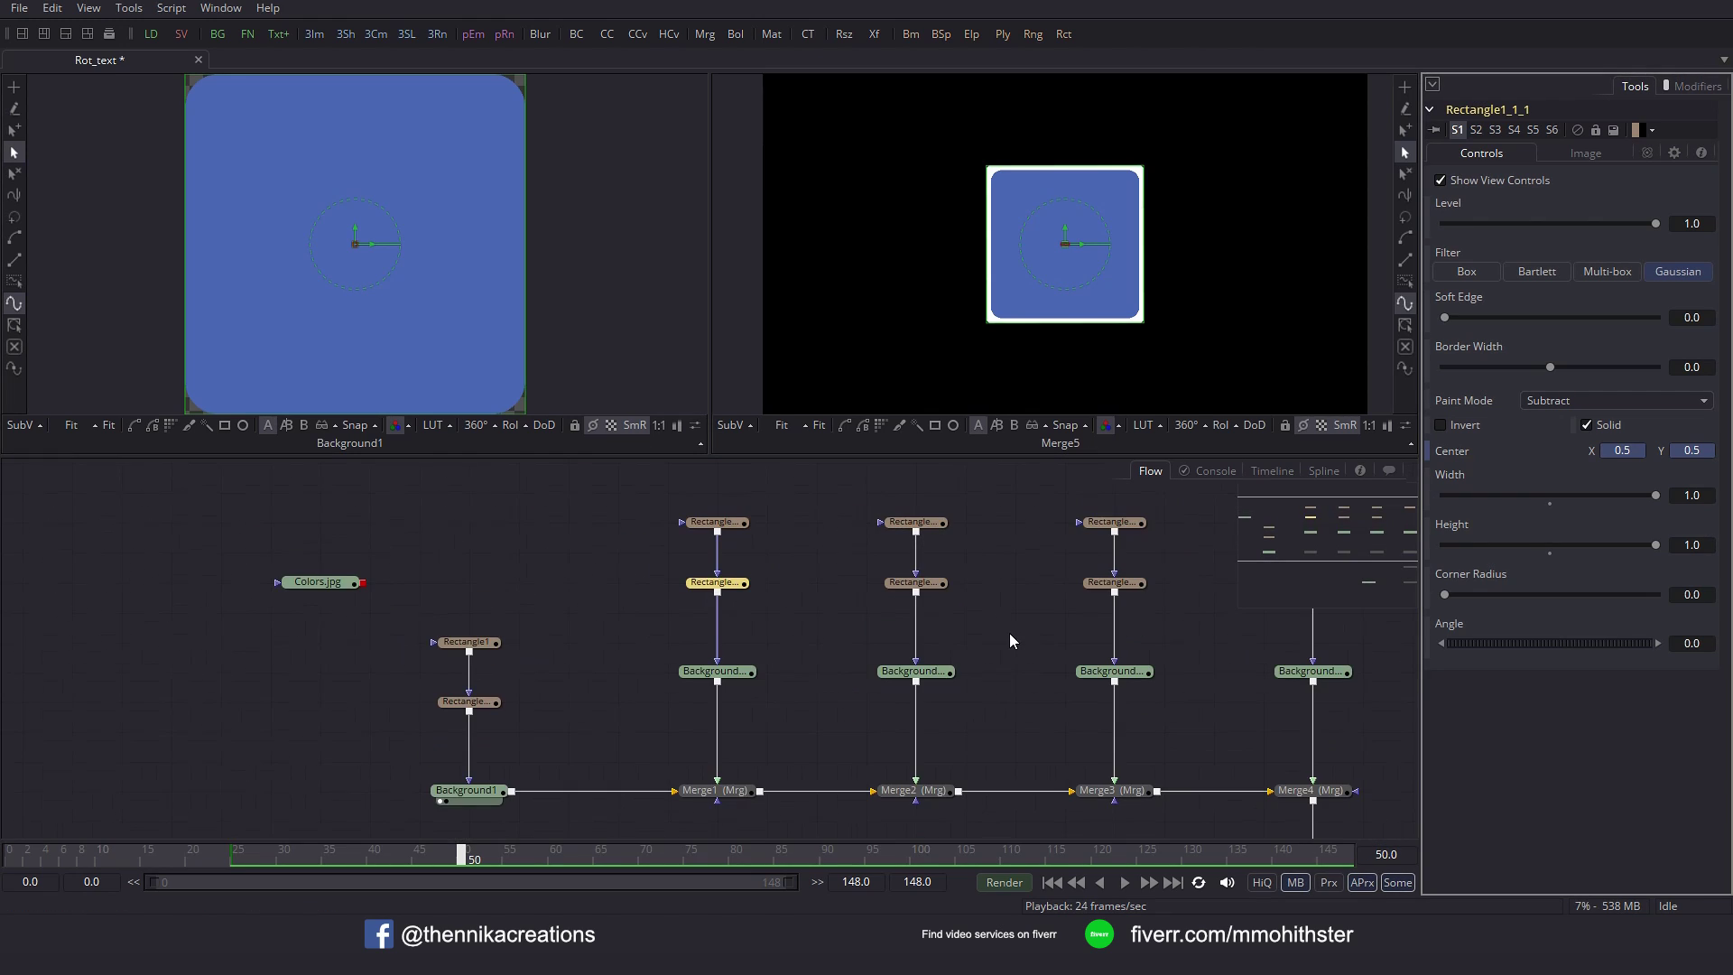
{"action": "left_click", "coordinate": [1638, 449]}
{"action": "type", "text": "-"}
{"action": "type", "text": "0.5"}
{"action": "key", "text": "Tab"}
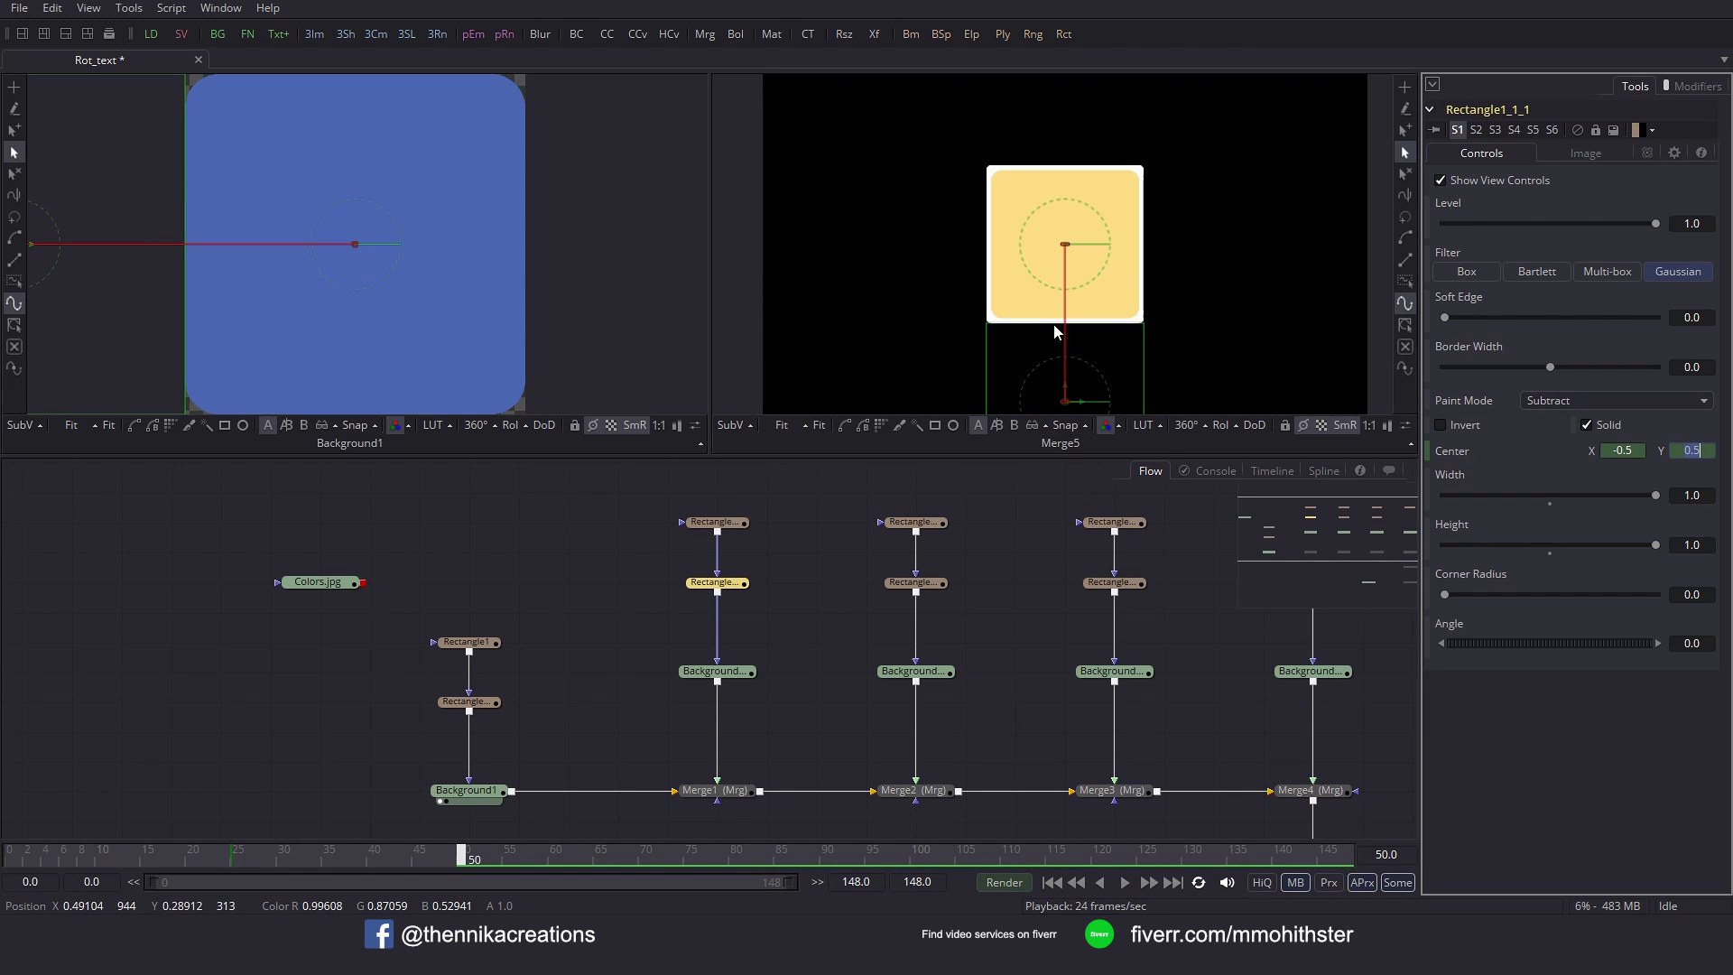
{"action": "left_click_drag", "start_coordinate": [246, 858], "coordinate": [417, 859]}
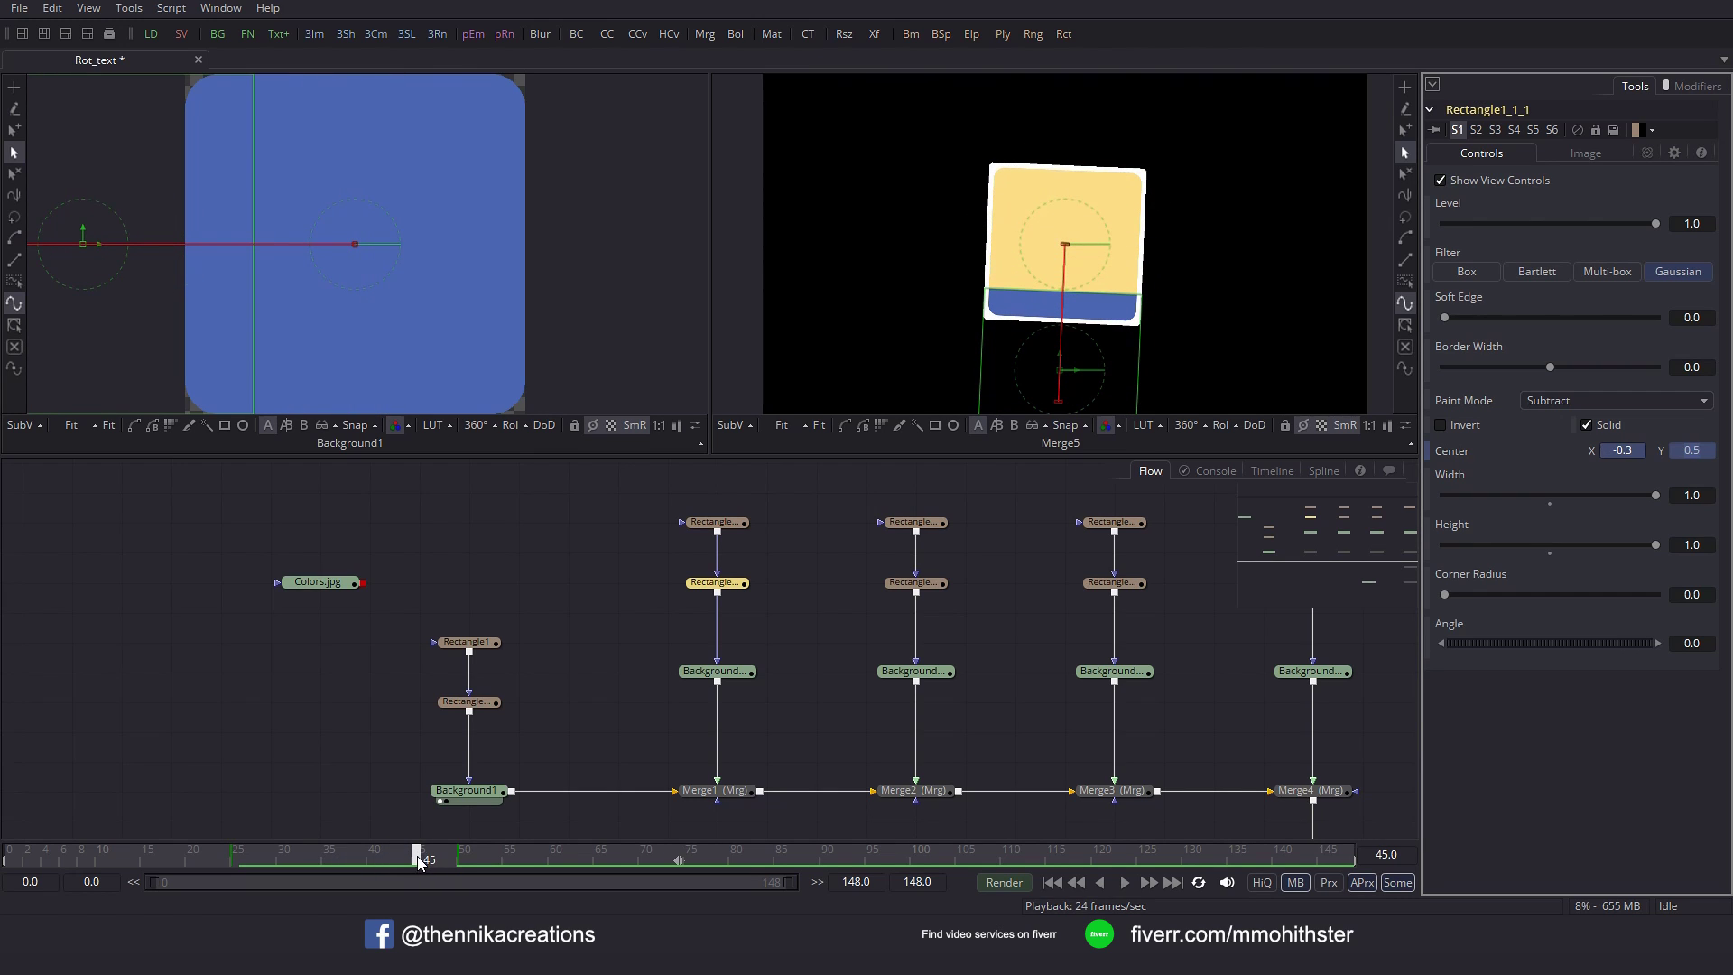
At frame 50, modify the Center of Rectangle1_2_1 with an XY Path.
{"action": "left_click_drag", "start_coordinate": [816, 656], "coordinate": [649, 645]}
{"action": "left_click", "coordinate": [761, 570]}
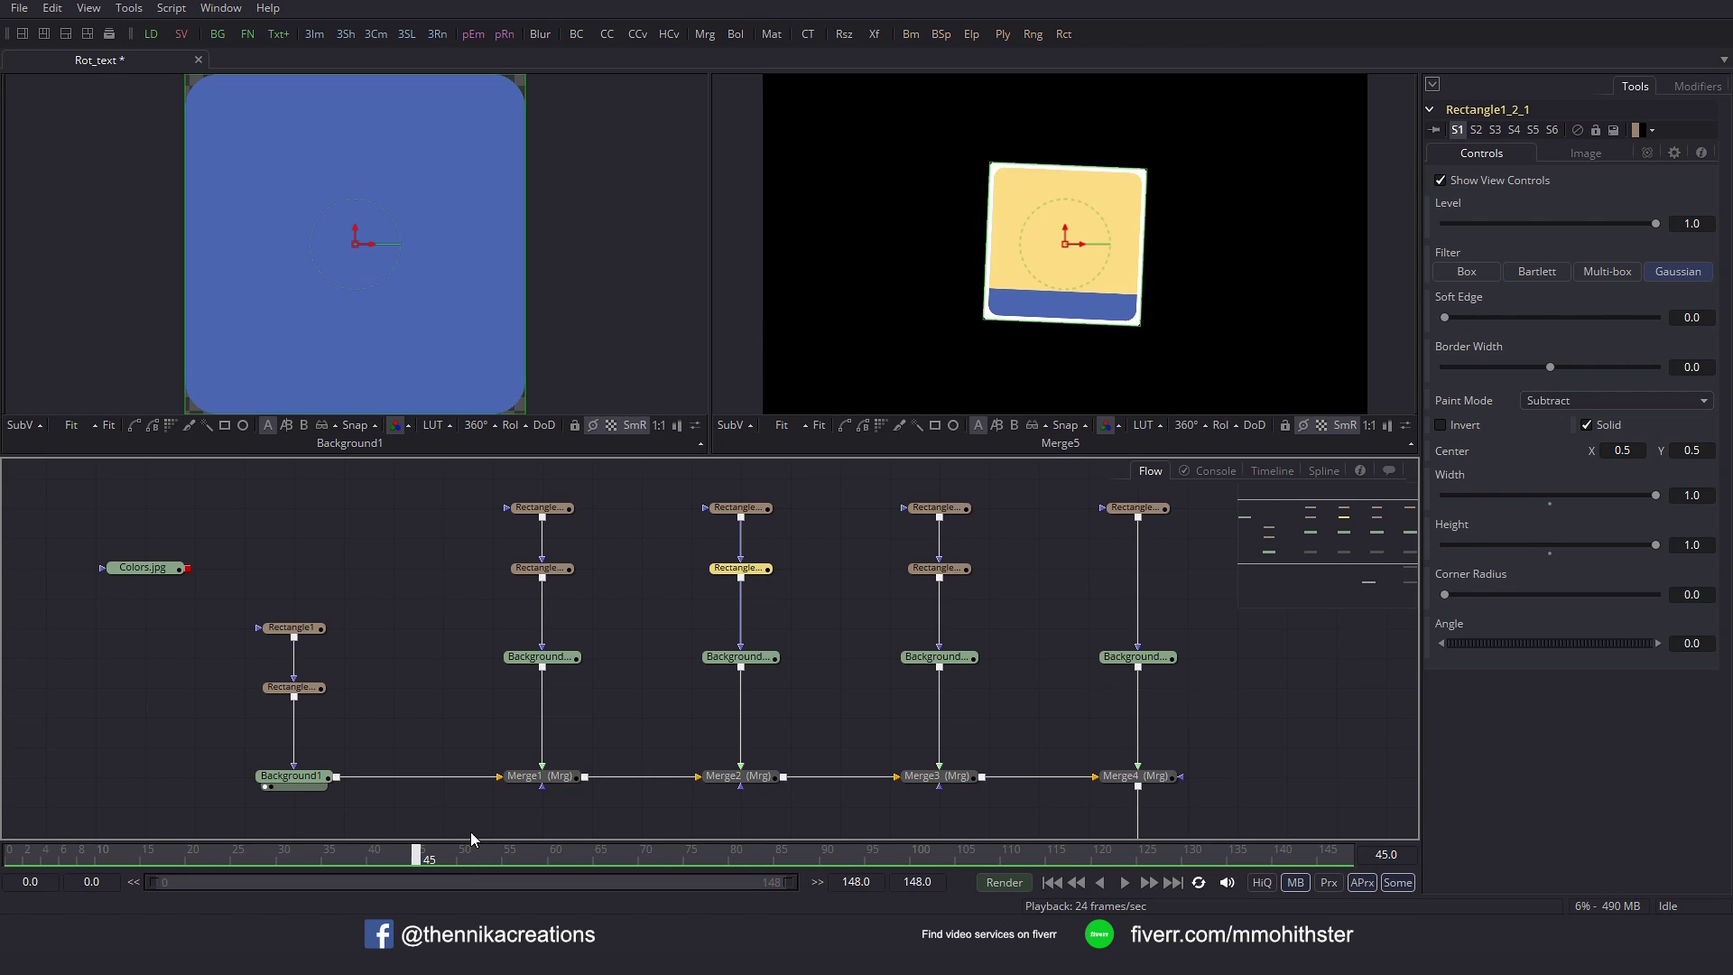
{"action": "left_click", "coordinate": [462, 860]}
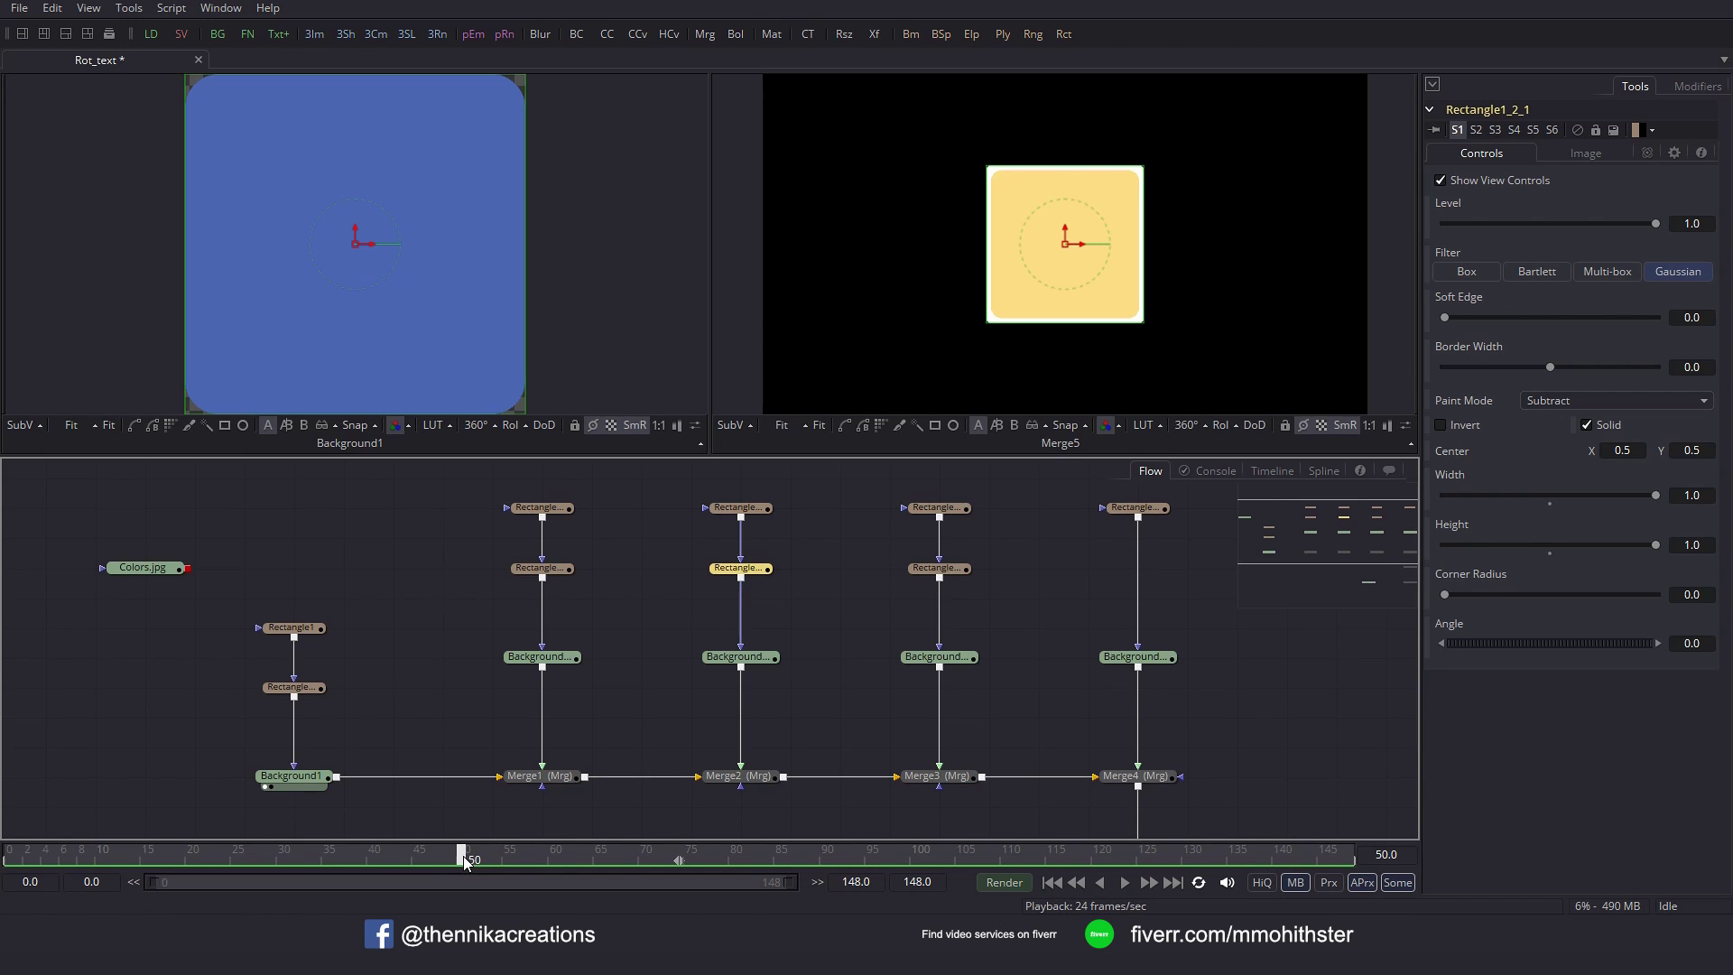
{"action": "right_click", "coordinate": [1508, 451]}
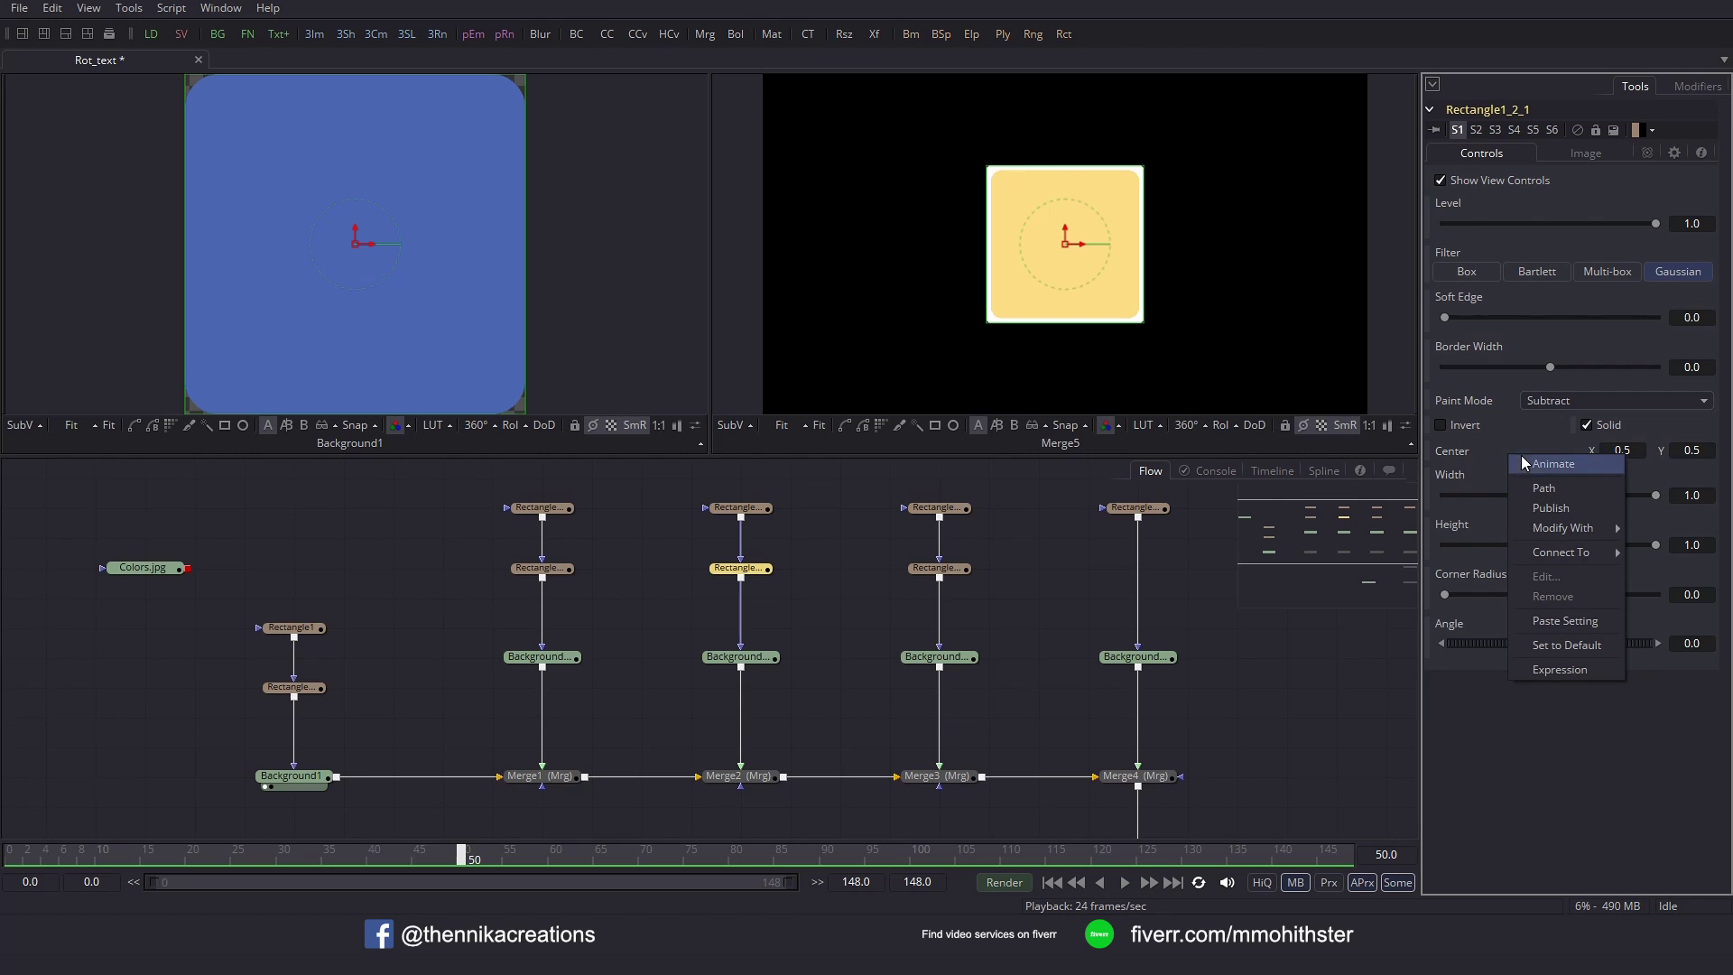
{"action": "mouse_move", "coordinate": [1561, 528]}
{"action": "left_click", "coordinate": [1409, 687]}
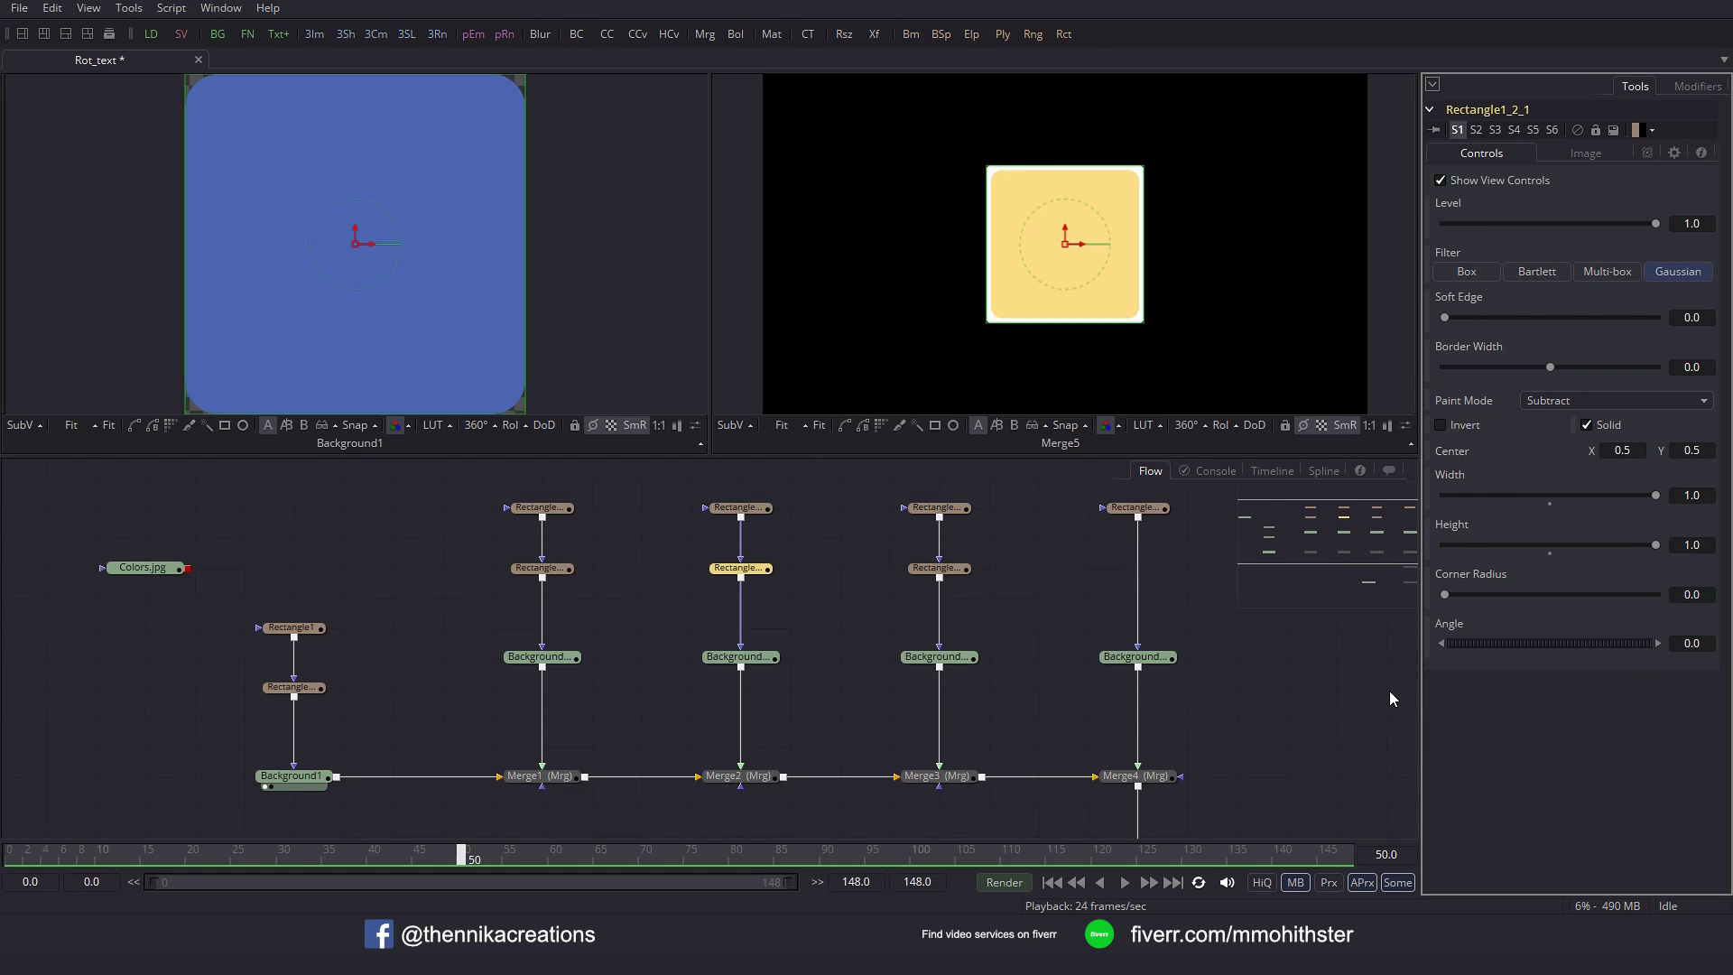
At frame 75, set Rectangle1_2_1's Center Y to 1.5.
{"action": "left_click_drag", "start_coordinate": [581, 857], "coordinate": [684, 856]}
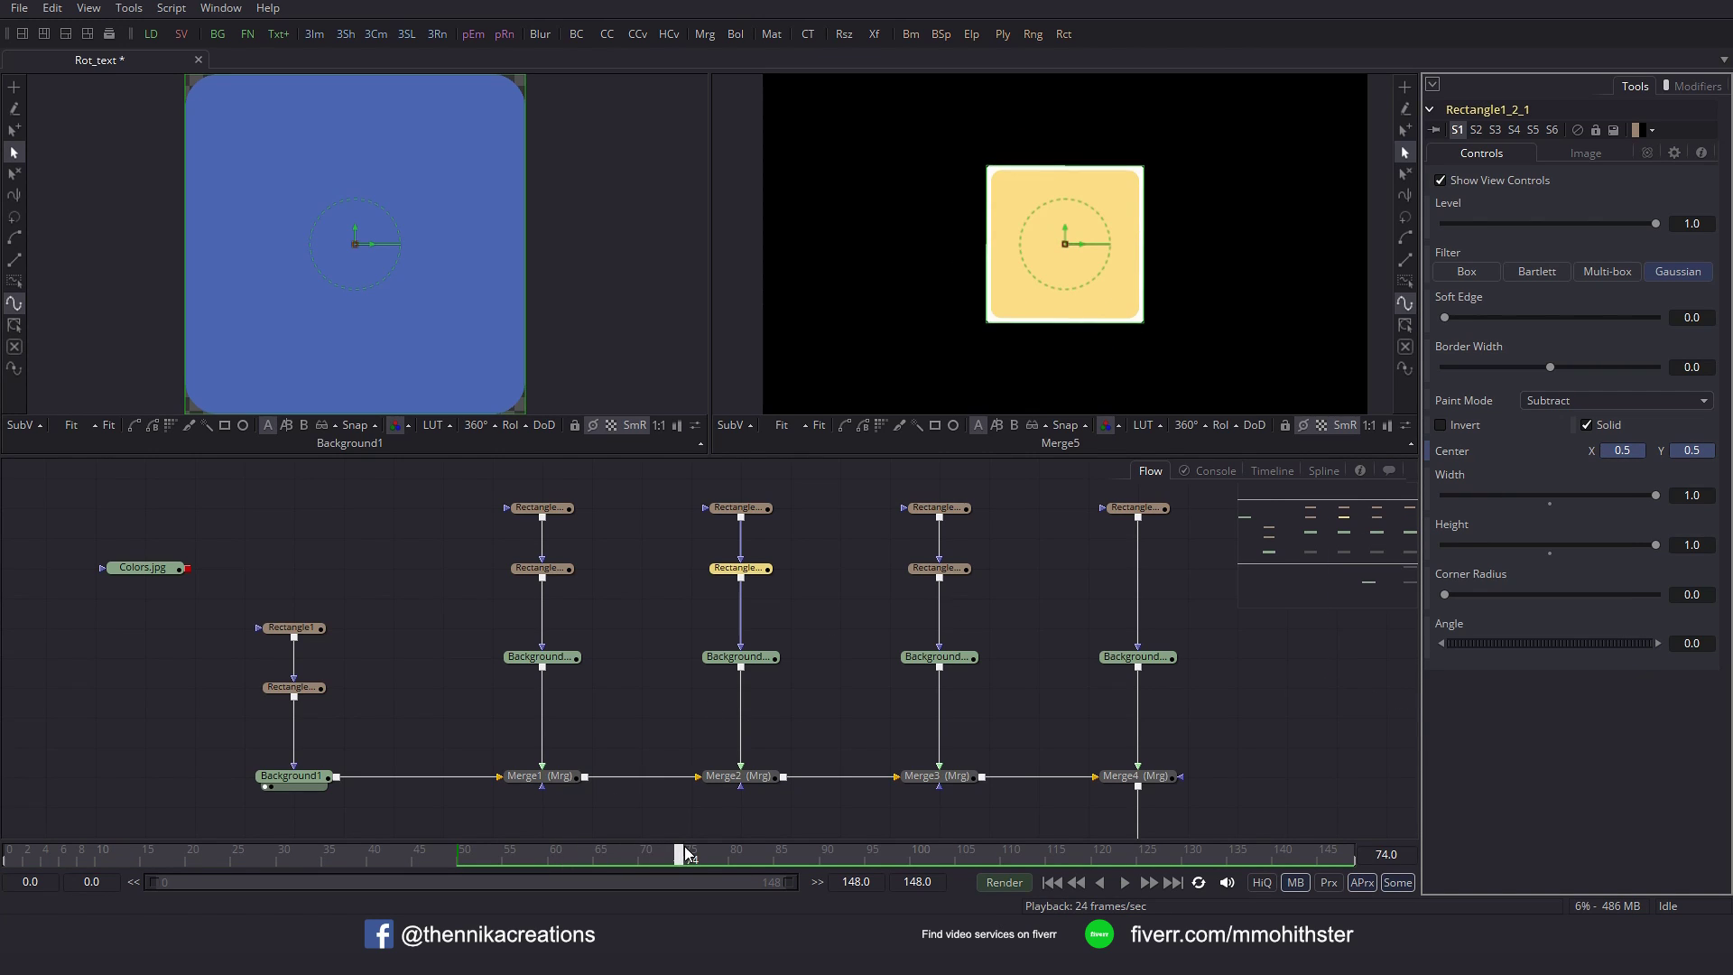
{"action": "left_click", "coordinate": [691, 849]}
{"action": "left_click", "coordinate": [1706, 451]}
{"action": "type", "text": "1.5"}
{"action": "key", "text": "Tab"}
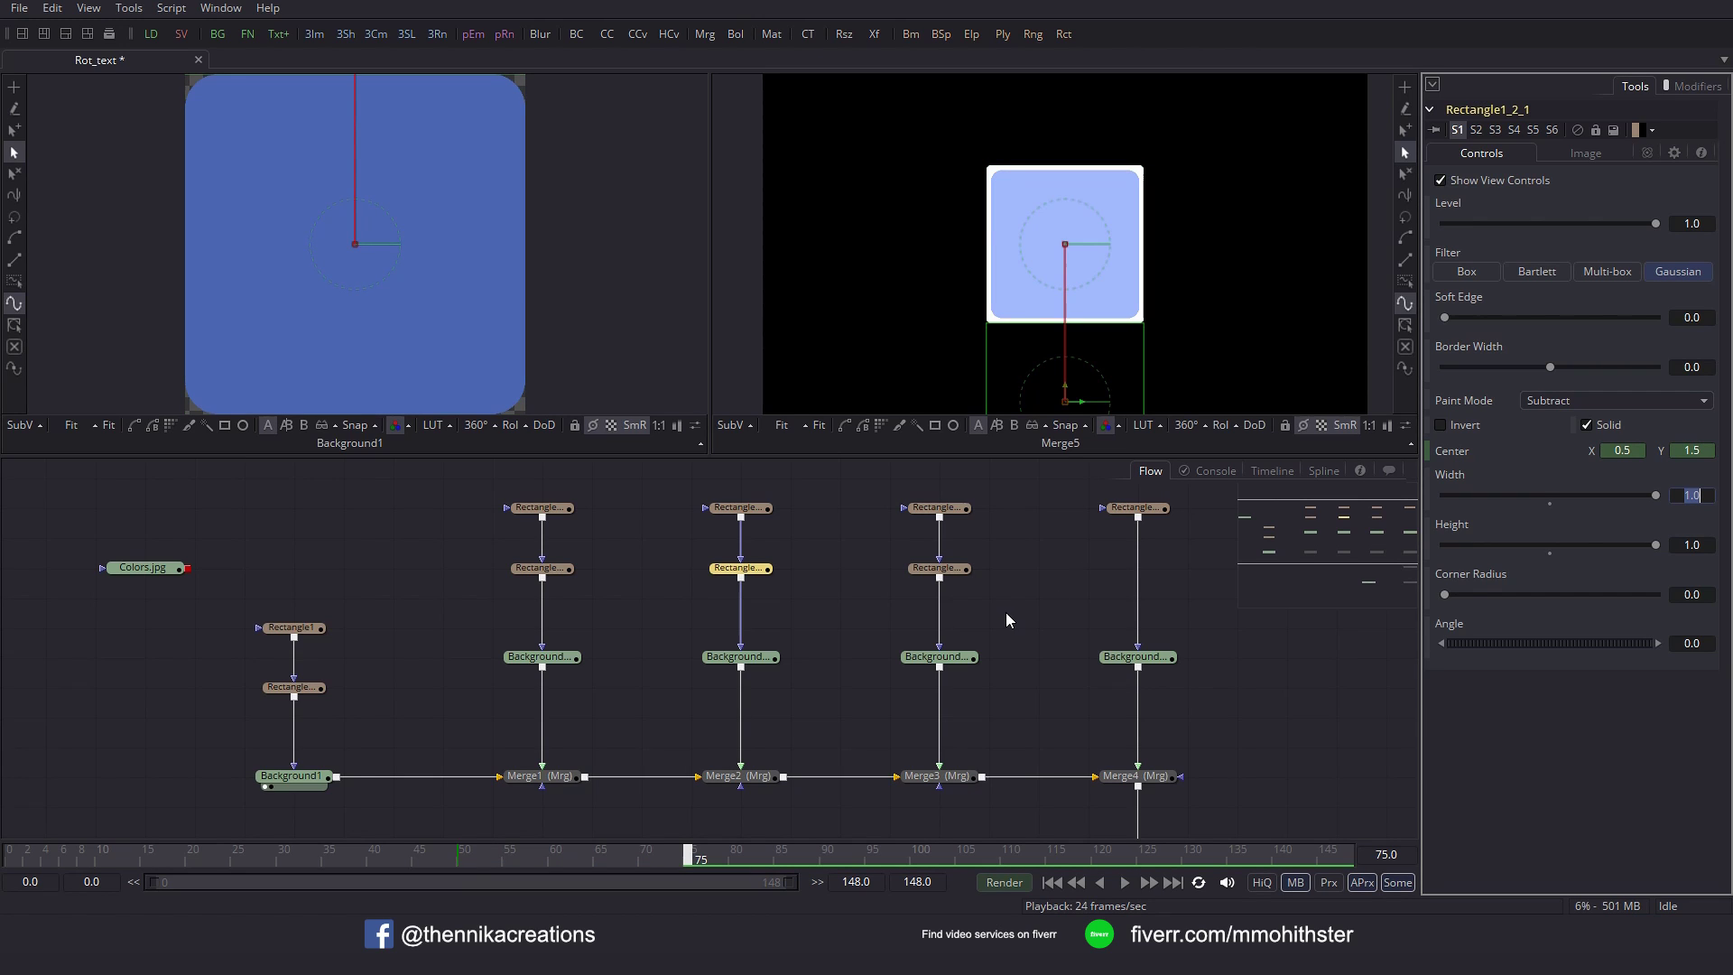
Scrub from frame 50 to 75 to check the vertical reveal, and at frame 75 modify Rectangle1_3_1's Center with an XY Path.
{"action": "left_click_drag", "start_coordinate": [517, 850], "coordinate": [642, 858]}
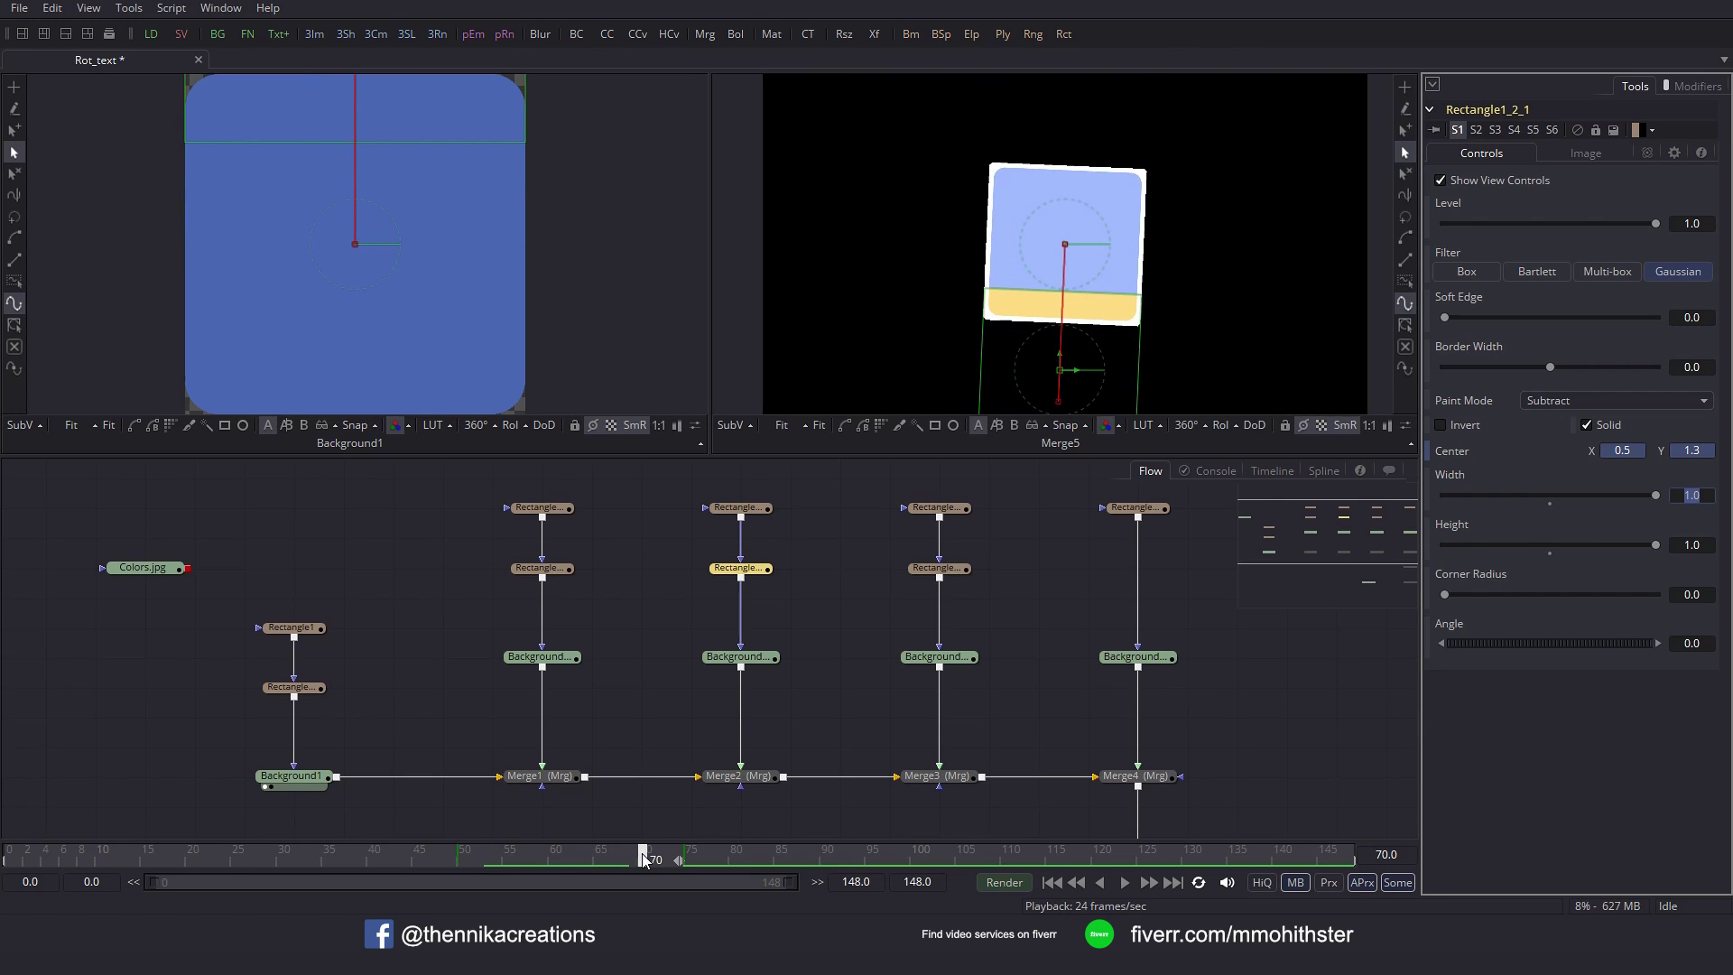
{"action": "left_click", "coordinate": [690, 860]}
{"action": "left_click", "coordinate": [938, 568]}
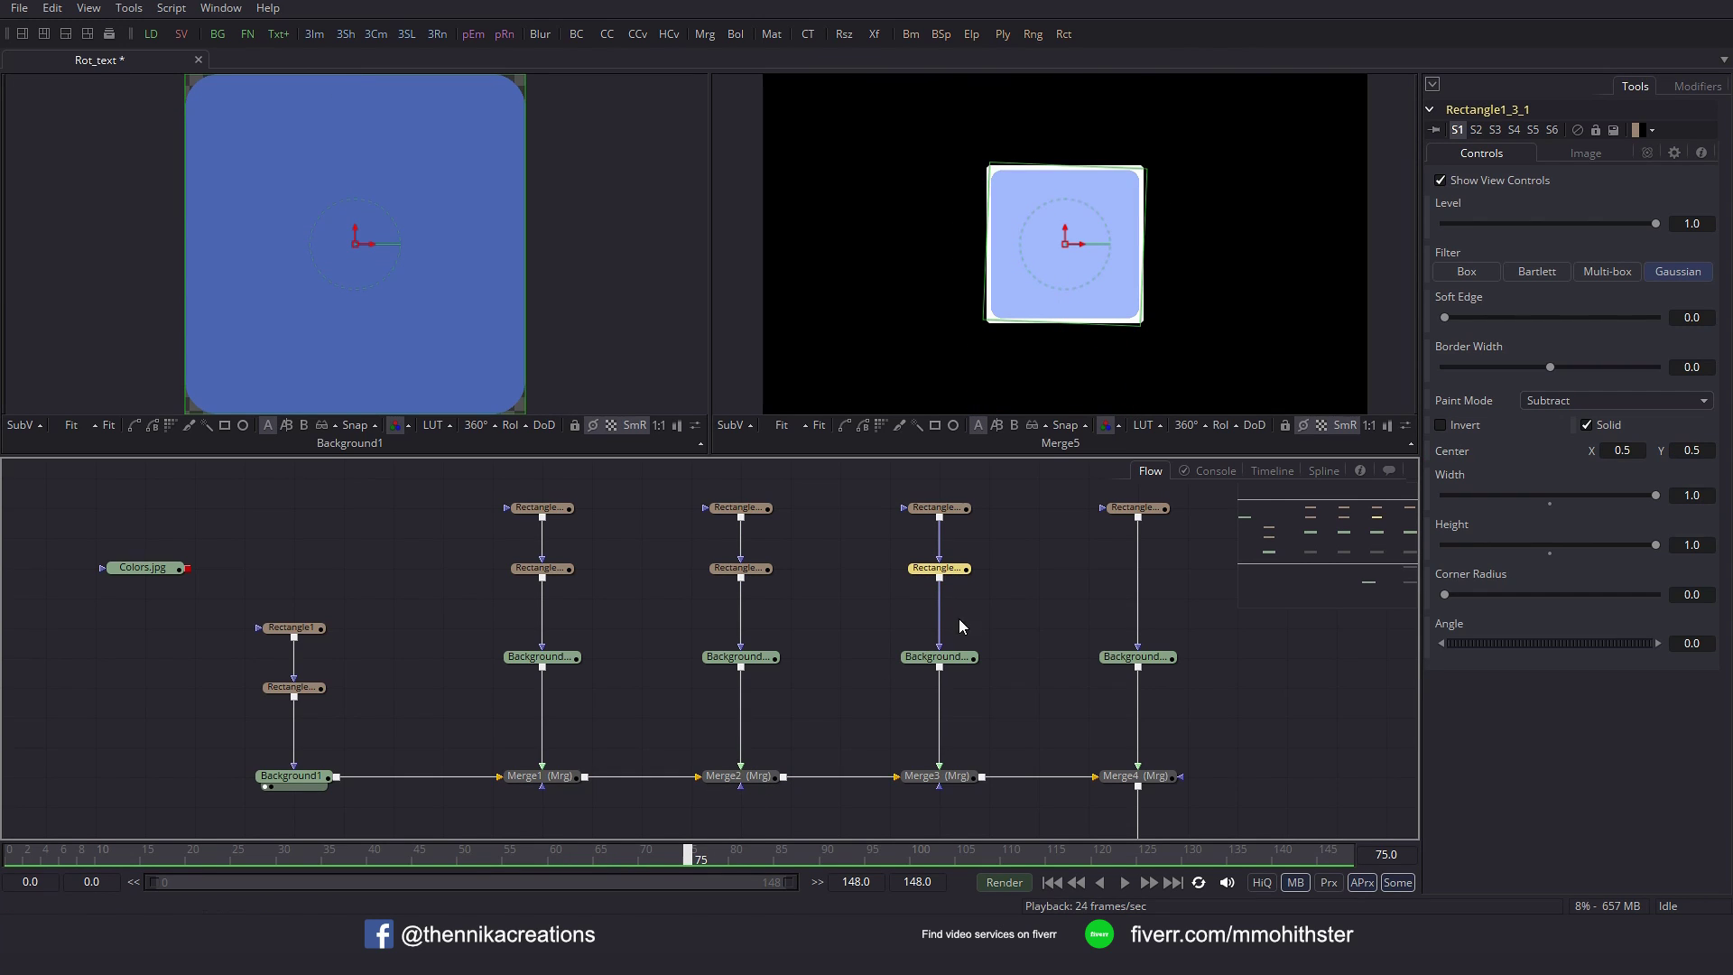
{"action": "right_click", "coordinate": [1514, 448]}
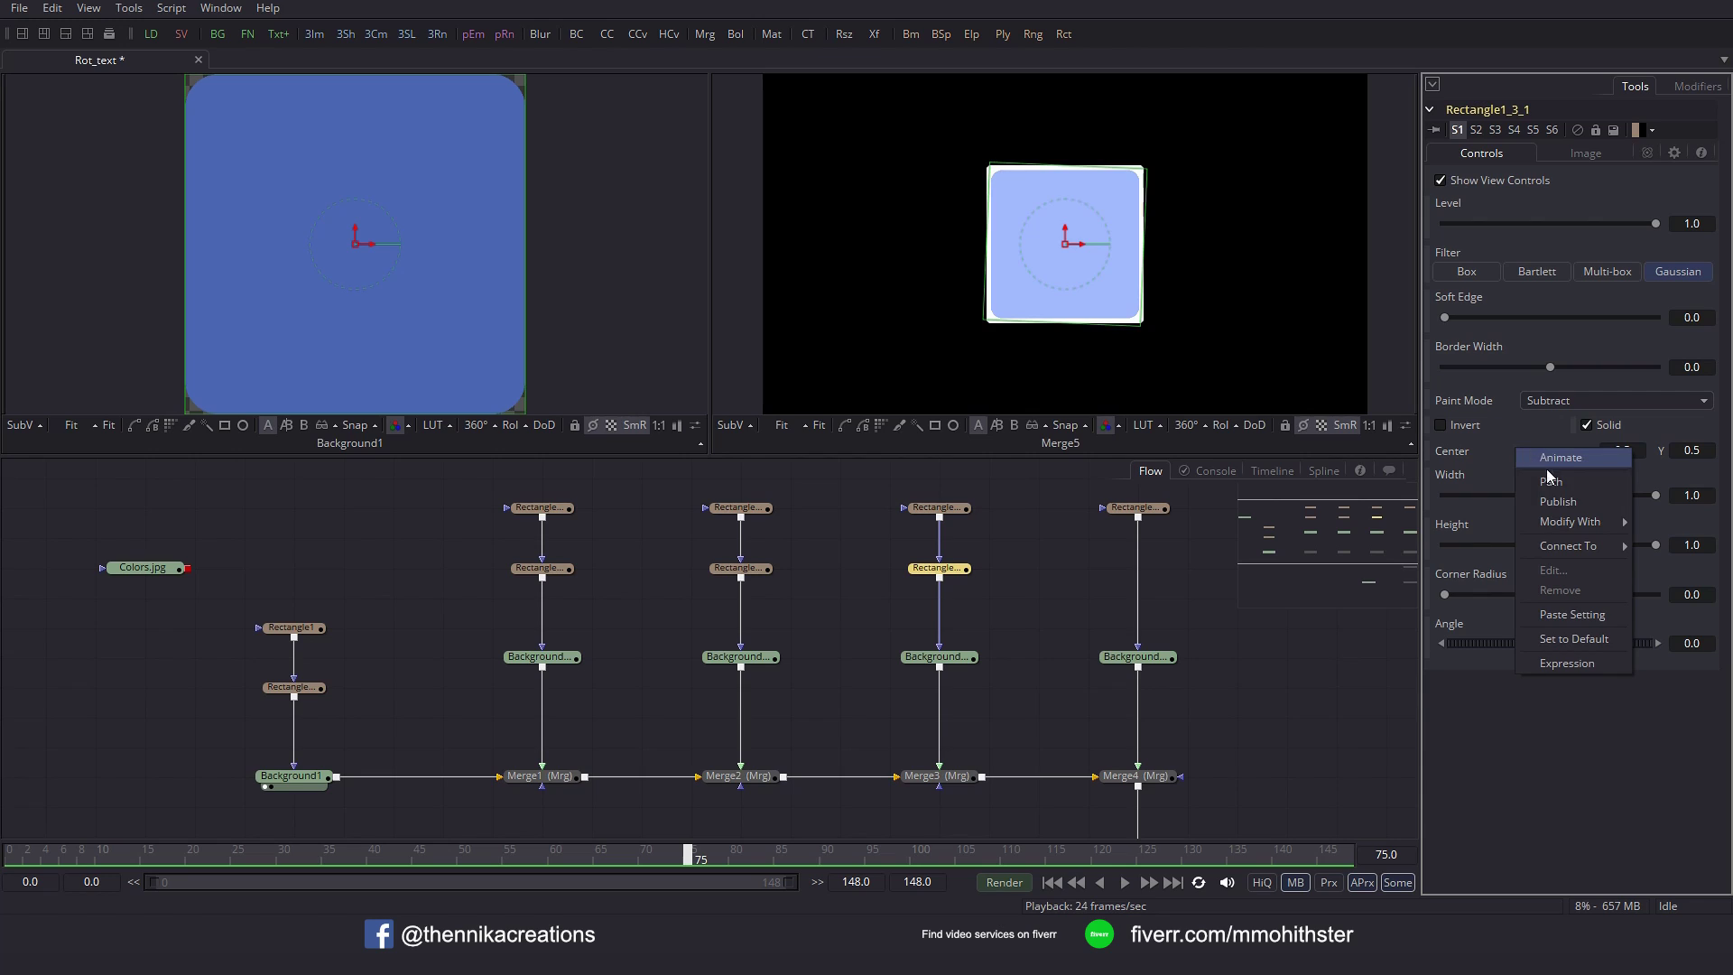
{"action": "mouse_move", "coordinate": [1571, 522]}
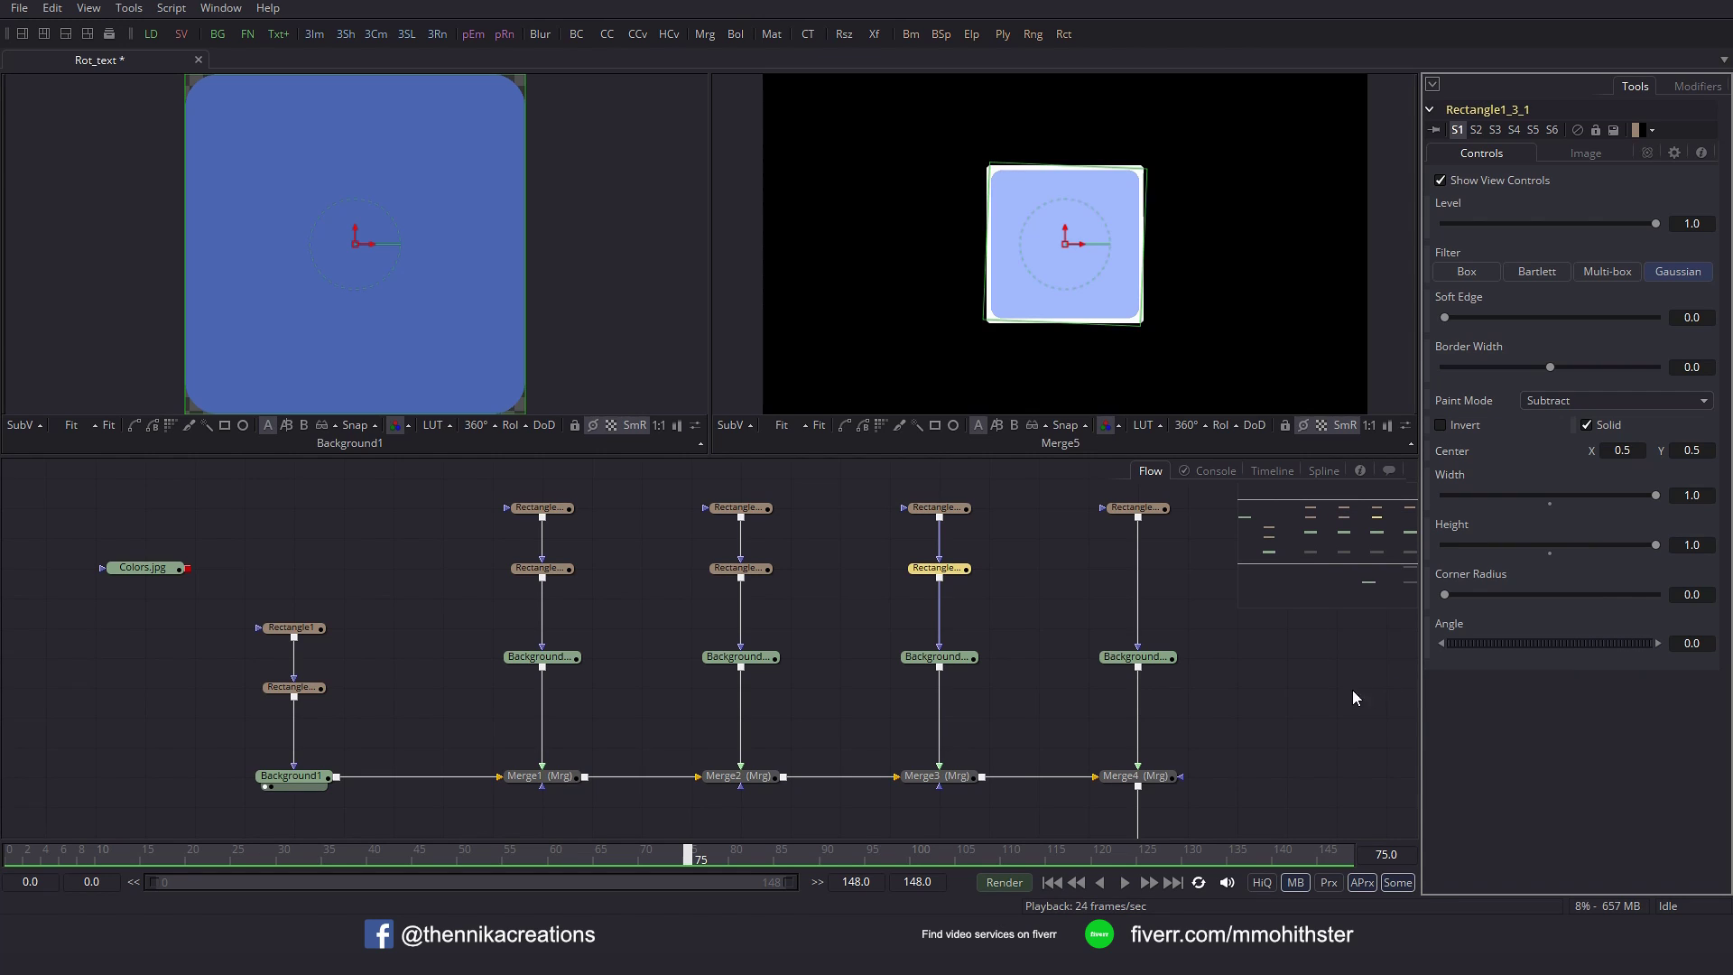
{"action": "left_click", "coordinate": [1399, 682]}
At frame 100, set Rectangle1_3_1's Center X to 1.5, and play the animation from frame 0 to check all reveals.
{"action": "left_click_drag", "start_coordinate": [880, 863], "coordinate": [916, 862]}
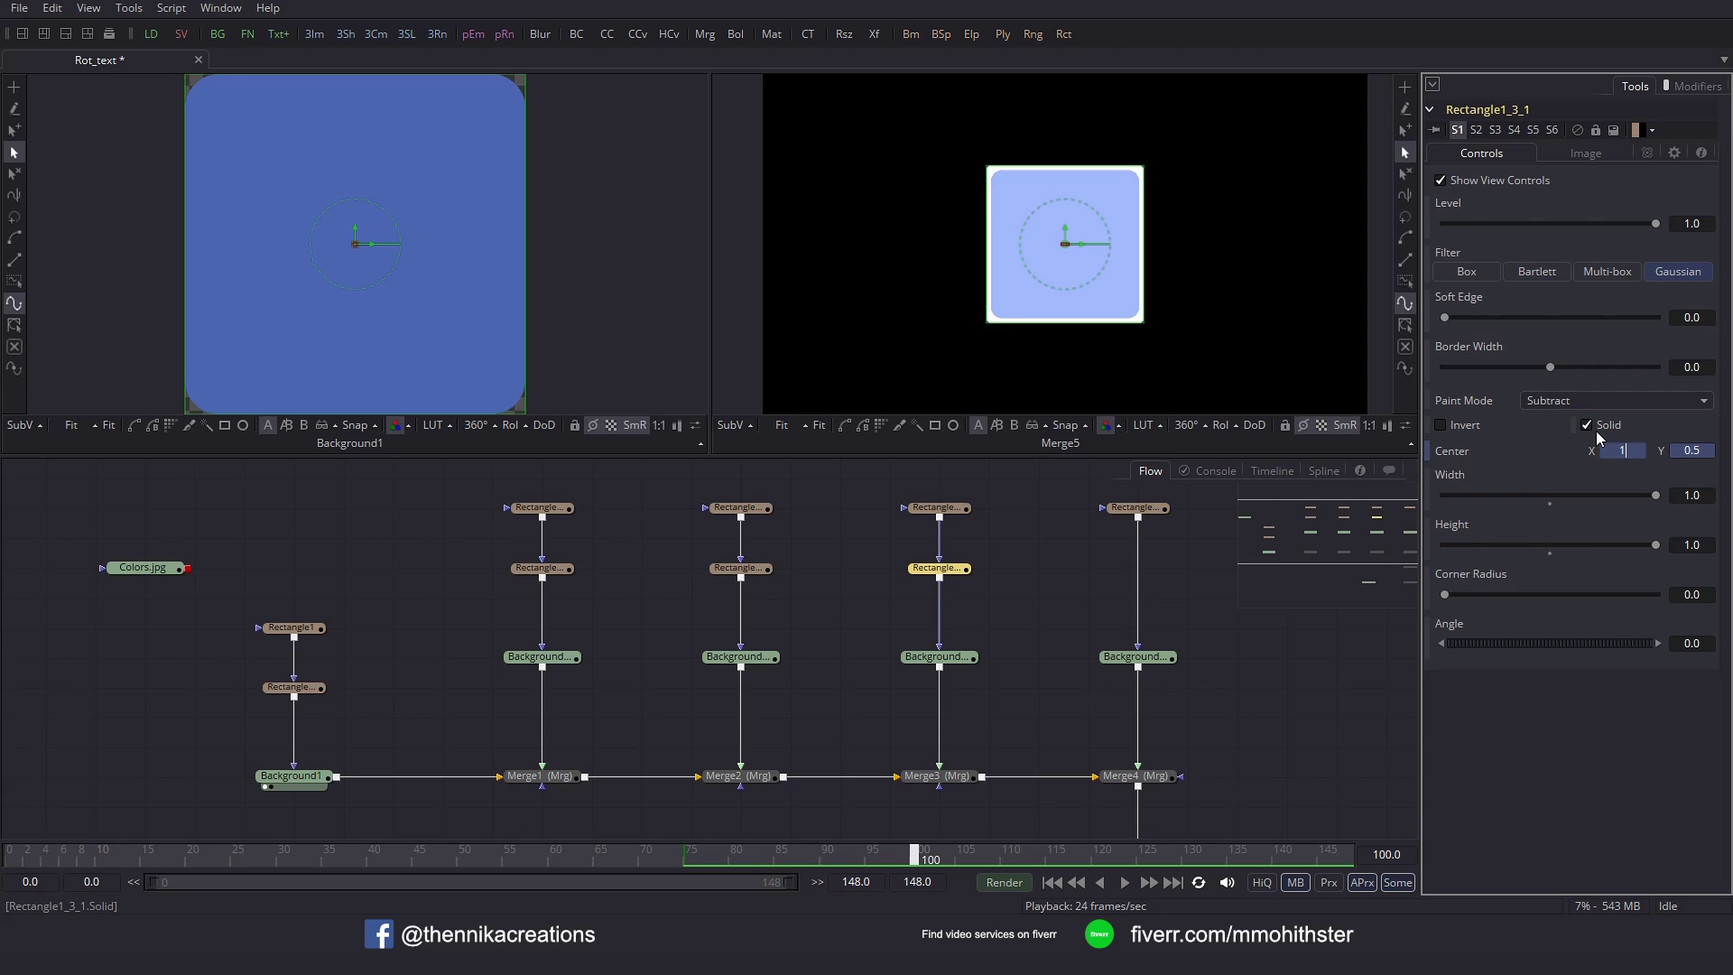
{"action": "key", "text": "Return"}
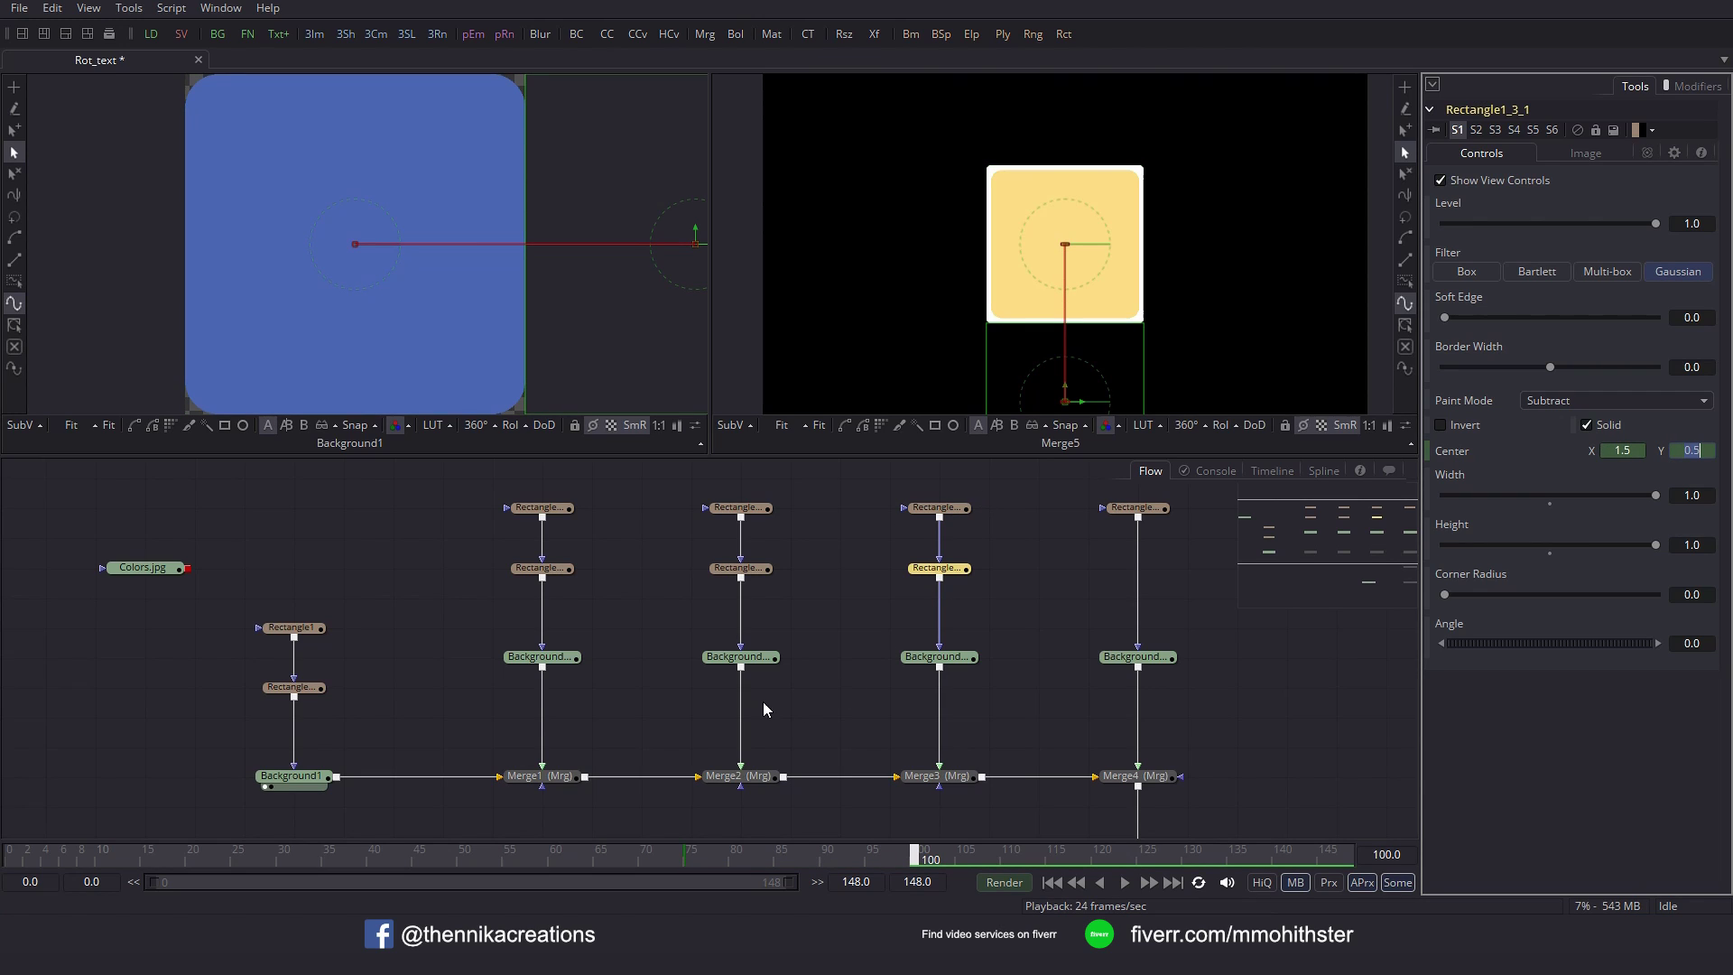
{"action": "left_click", "coordinate": [155, 855]}
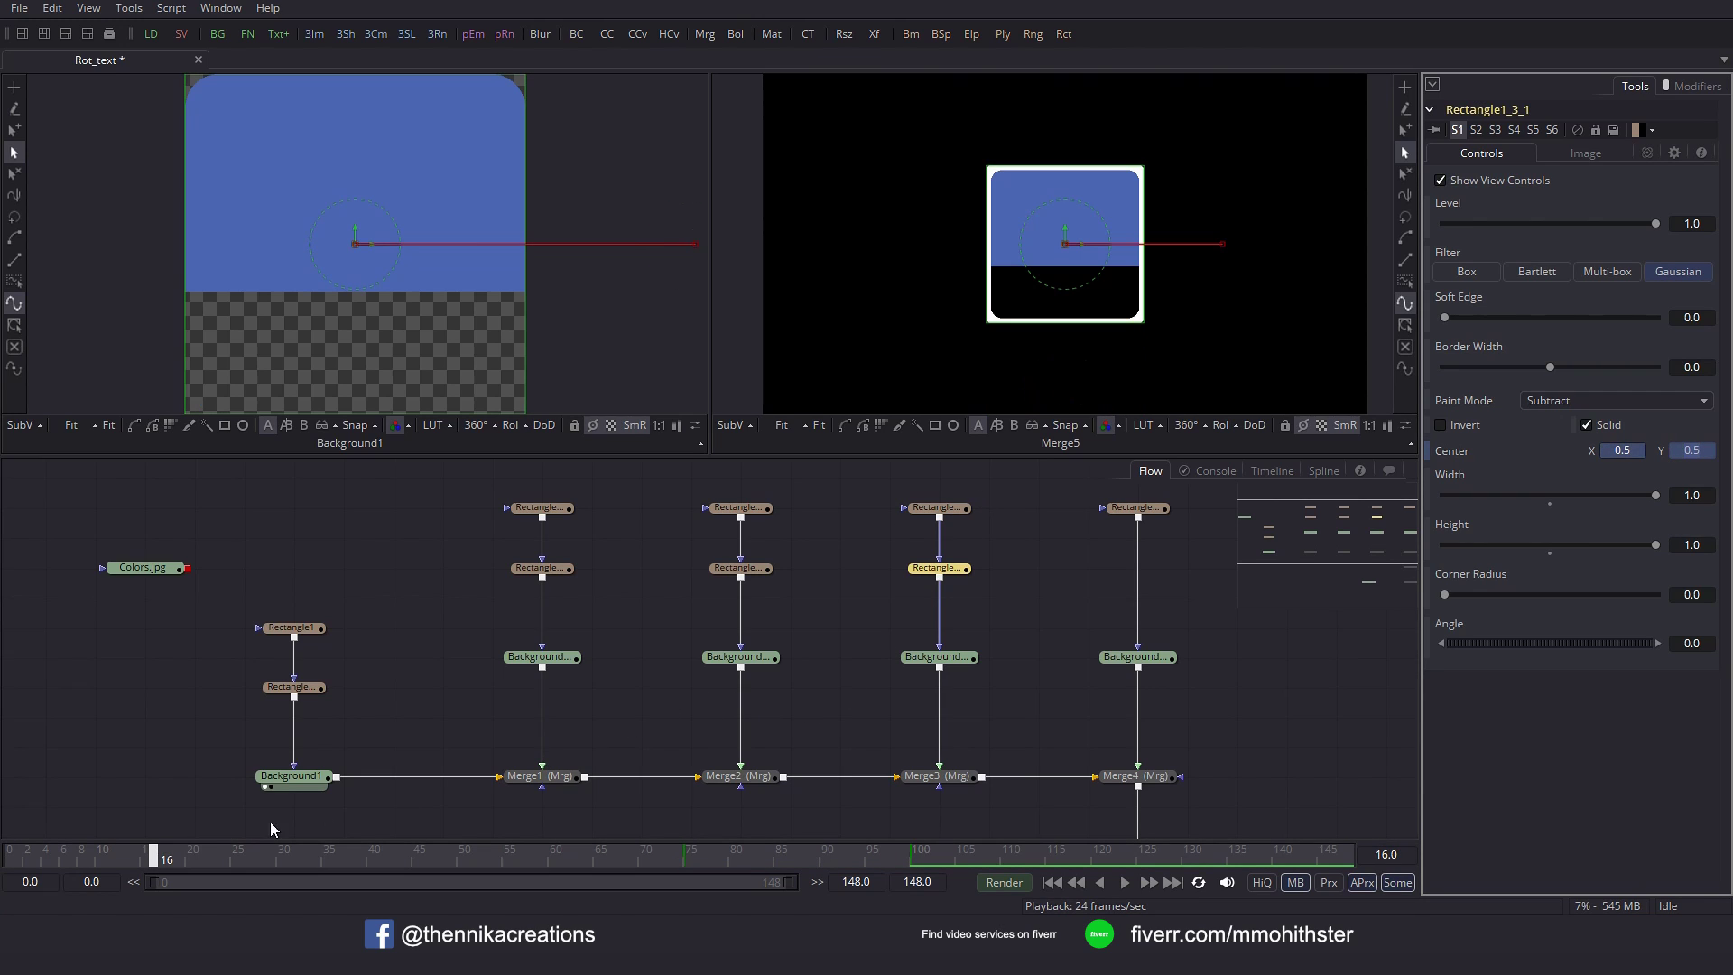
{"action": "left_click", "coordinate": [27, 848]}
{"action": "left_click", "coordinate": [163, 778]}
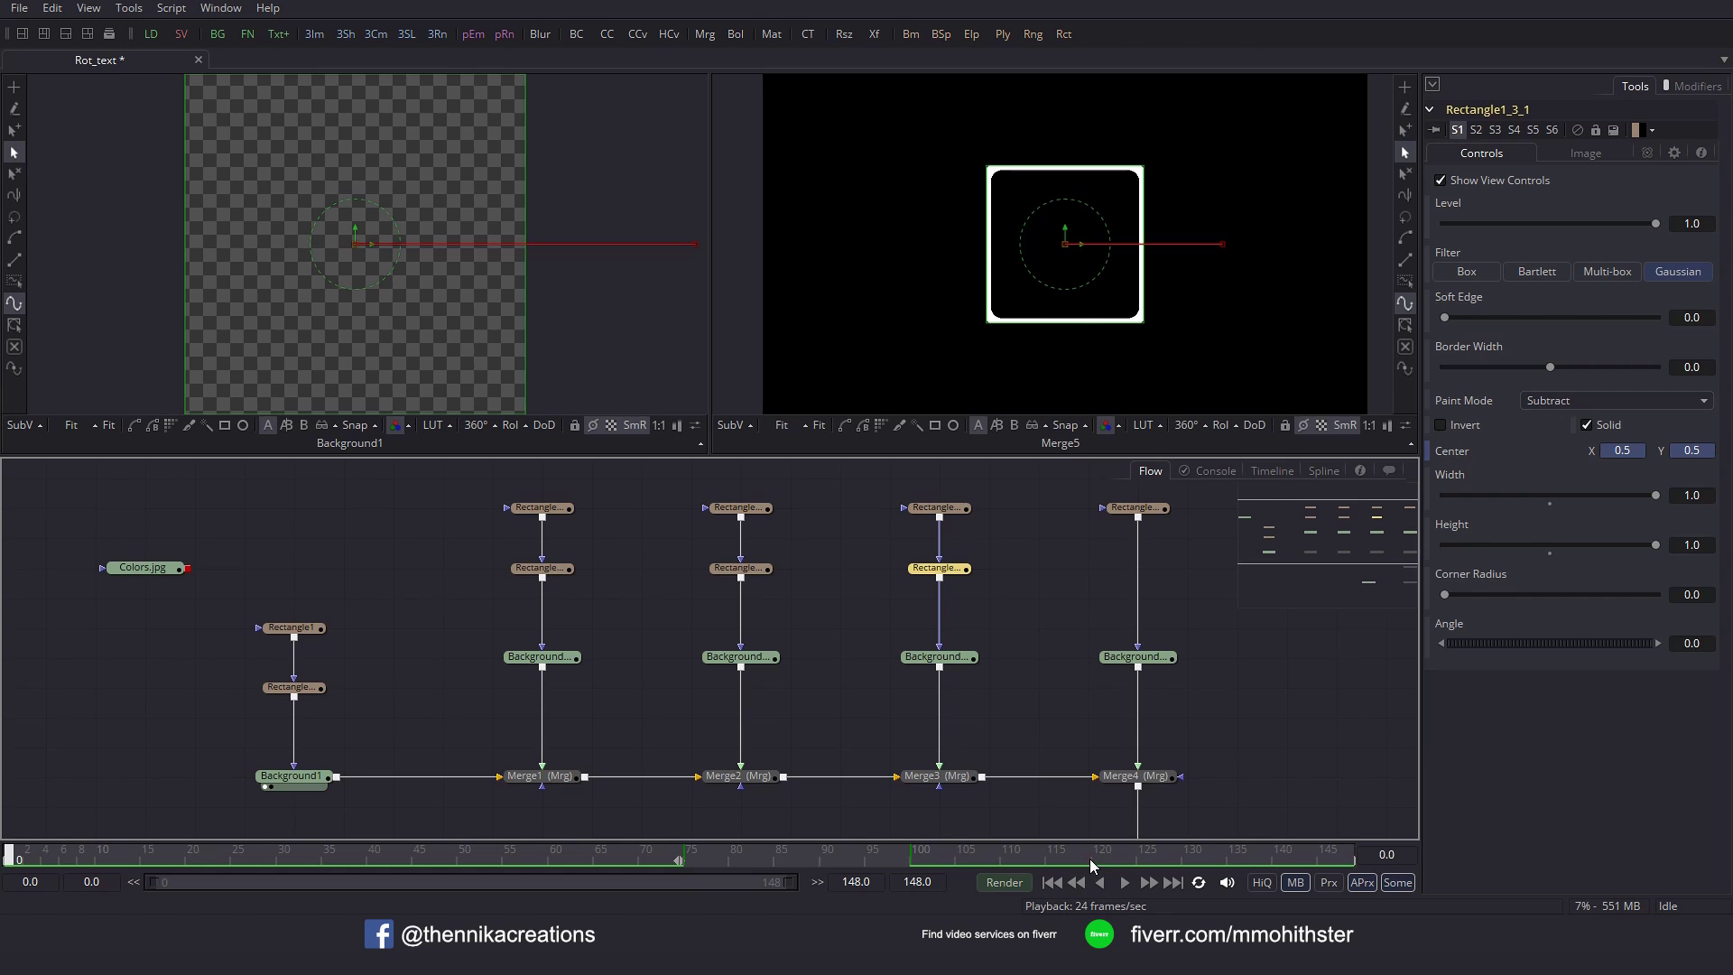
{"action": "left_click", "coordinate": [1122, 882]}
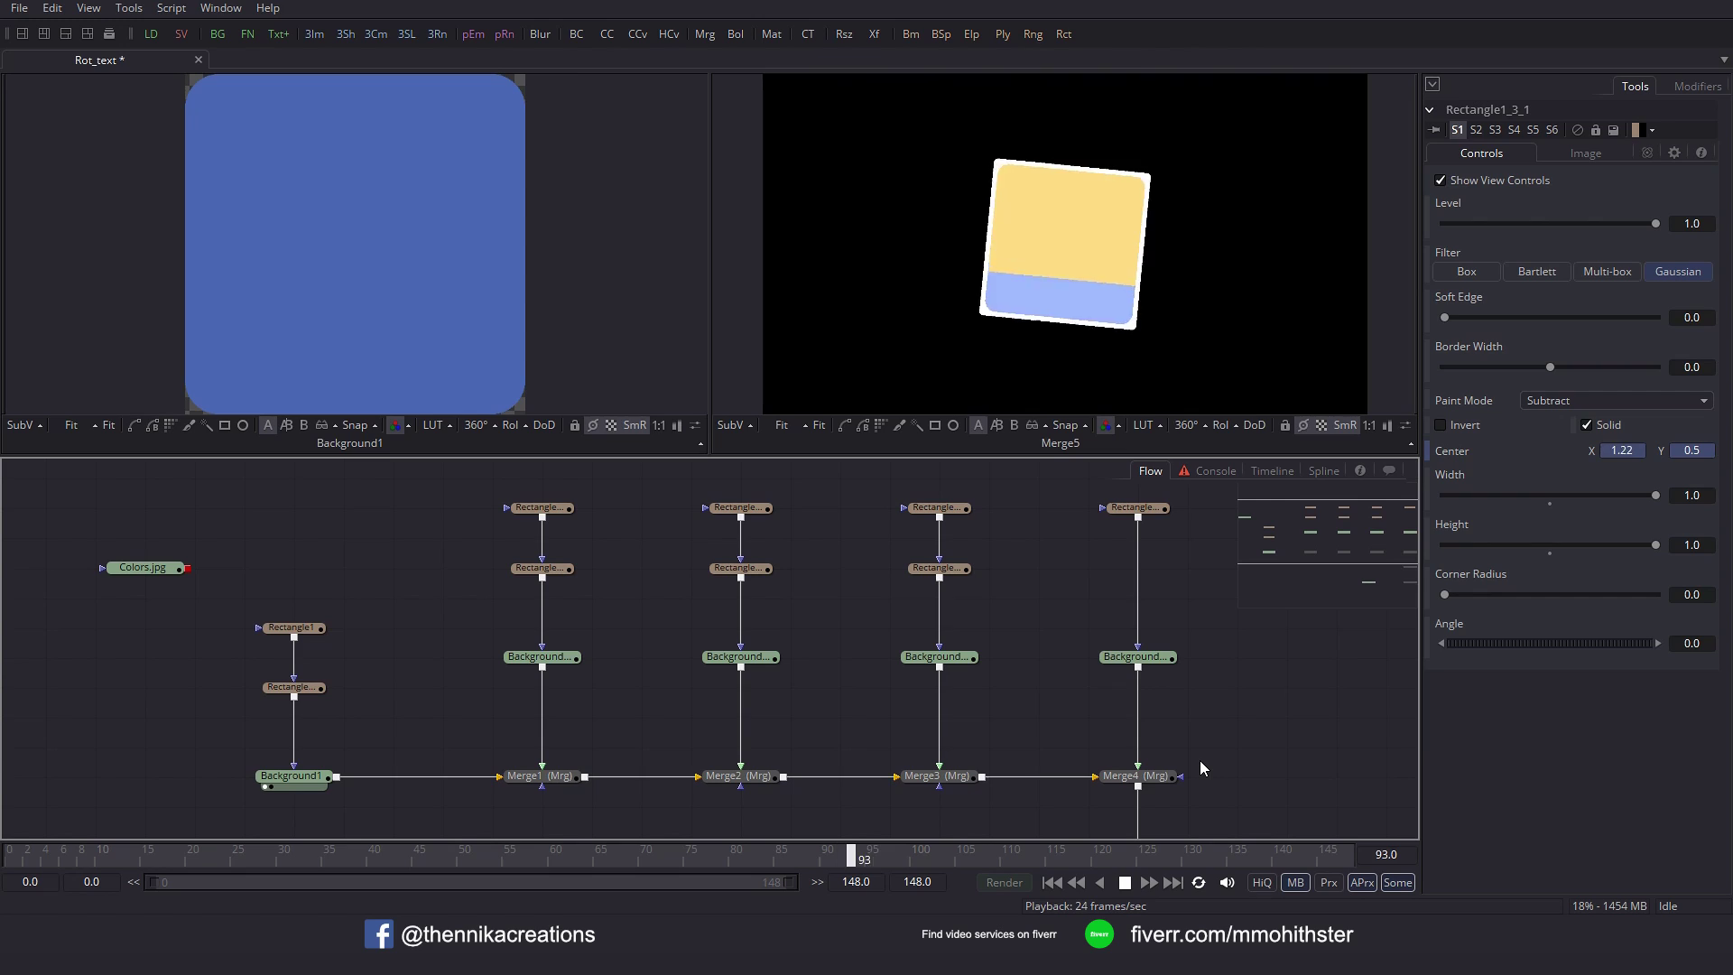
{"action": "left_click", "coordinate": [1124, 881]}
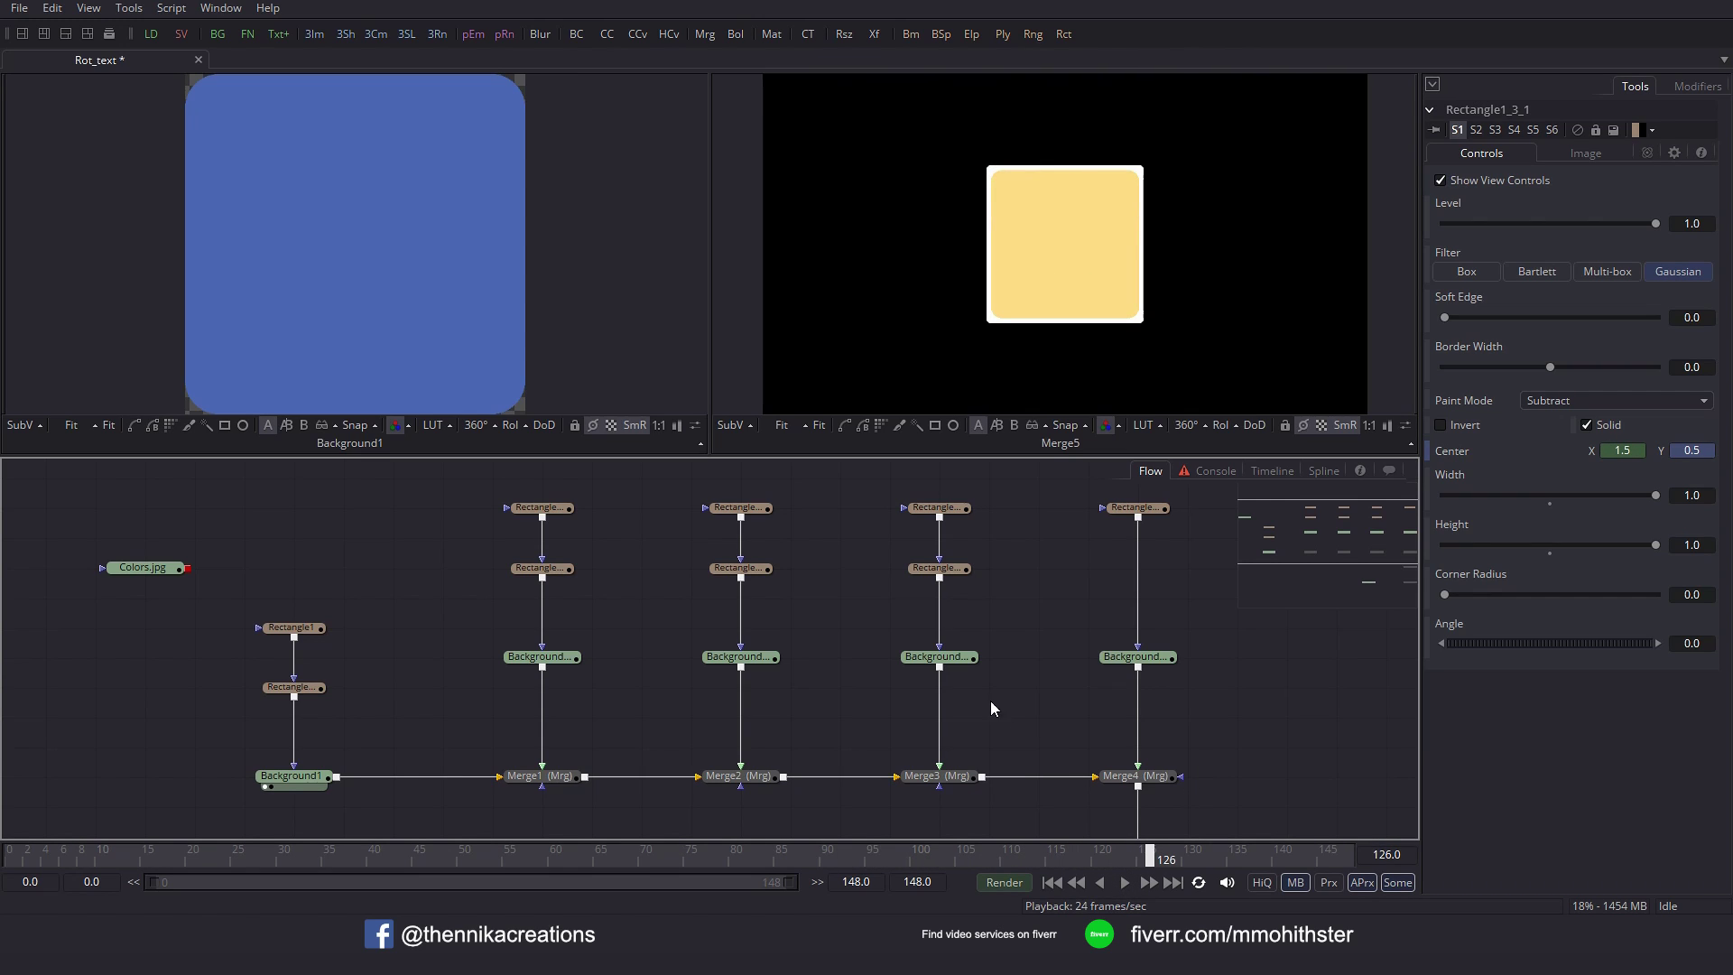
Select Rectangle1_5, Rectangle1_1_1, Rectangle1_2_1 and Rectangle1_3_1, and show their Center curves fitted in the spline editor.
{"action": "left_click", "coordinate": [306, 688]}
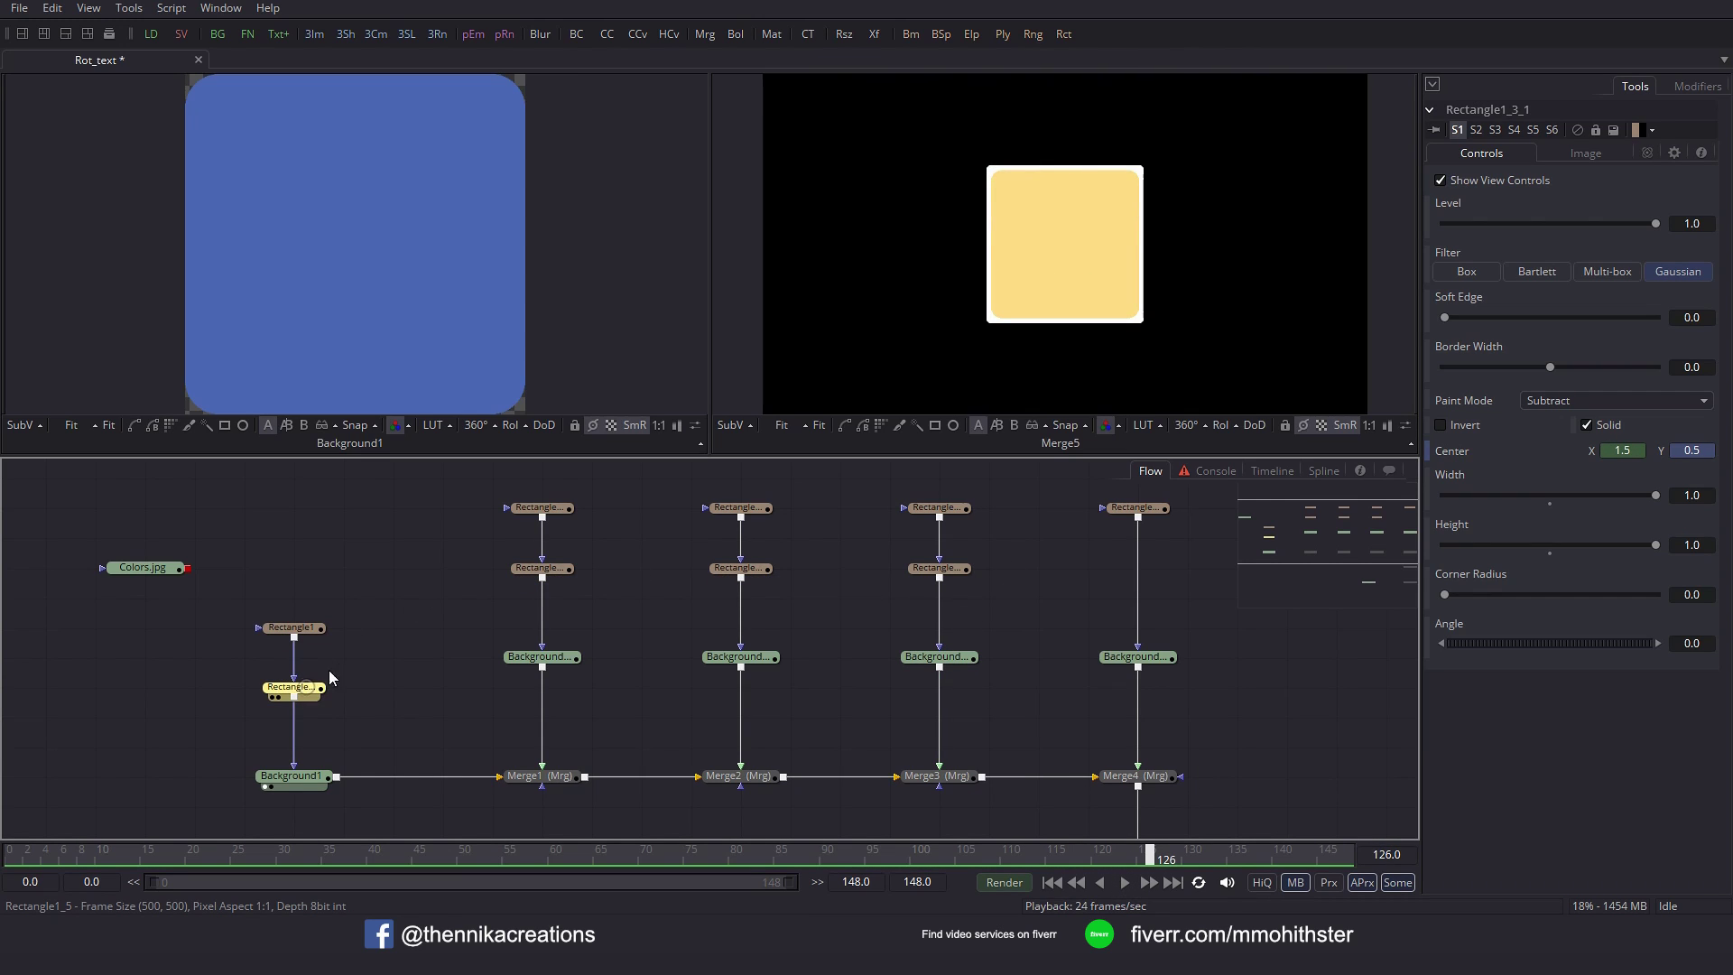
{"action": "left_click", "coordinate": [567, 576], "text": "ctrl"}
{"action": "left_click", "coordinate": [758, 570], "text": "ctrl"}
{"action": "left_click", "coordinate": [958, 570], "text": "ctrl"}
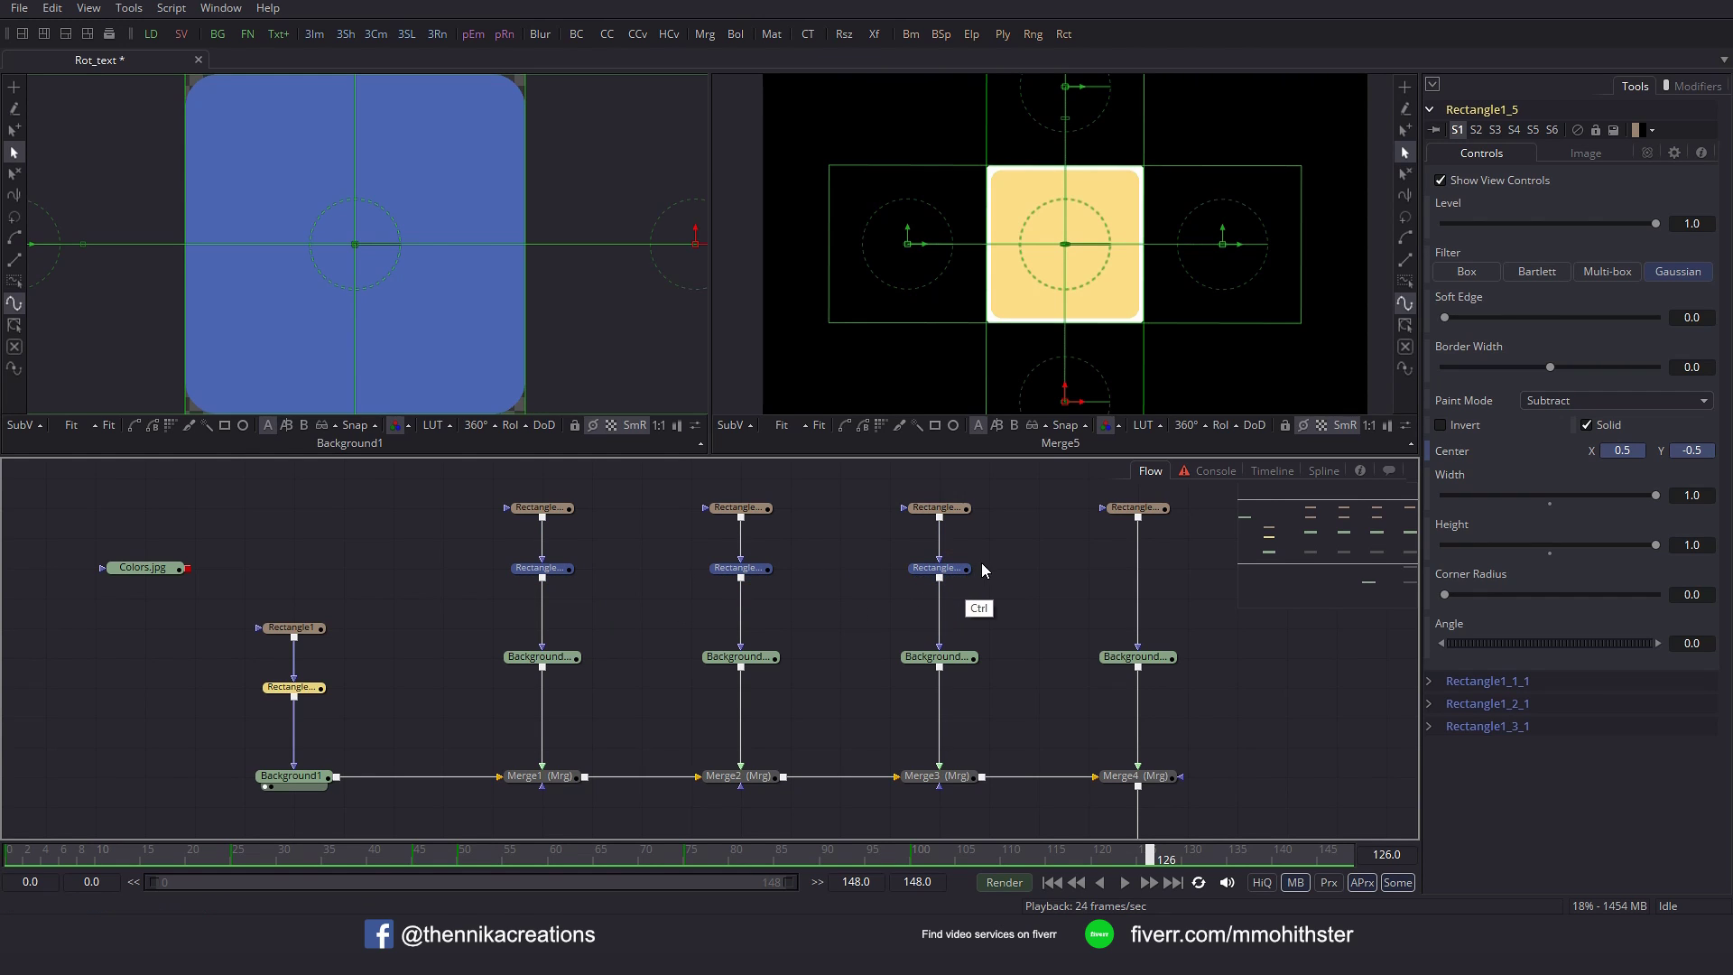
{"action": "left_click", "coordinate": [1321, 470]}
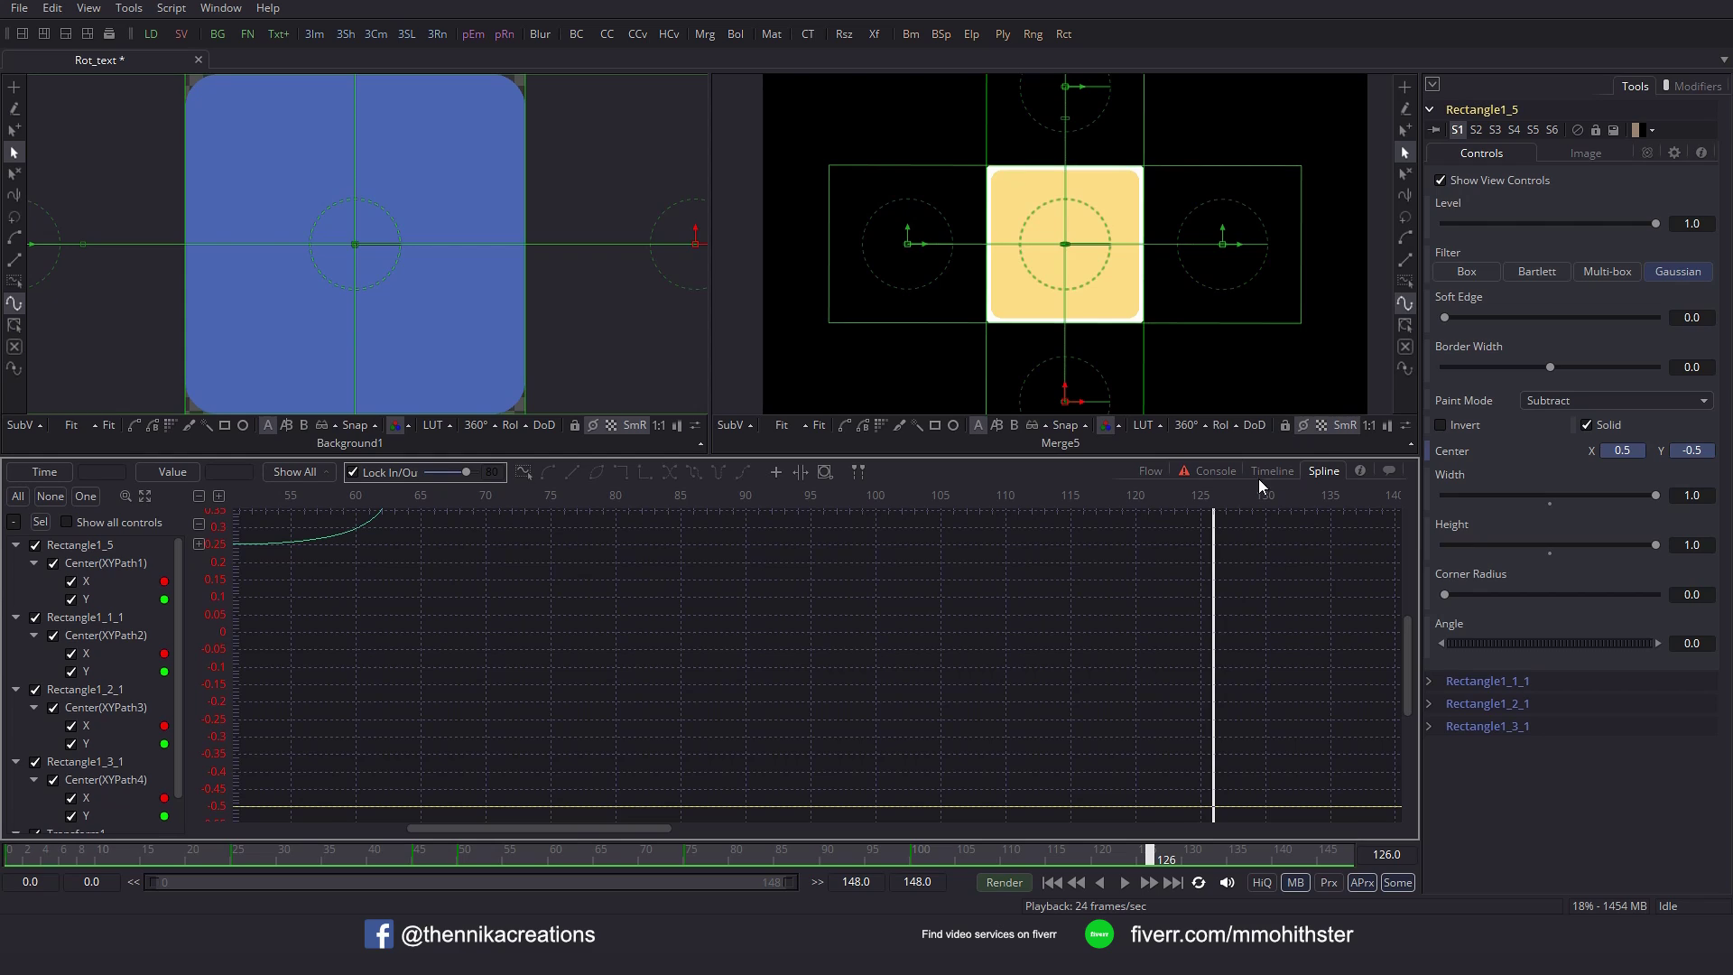
{"action": "left_click", "coordinate": [40, 523]}
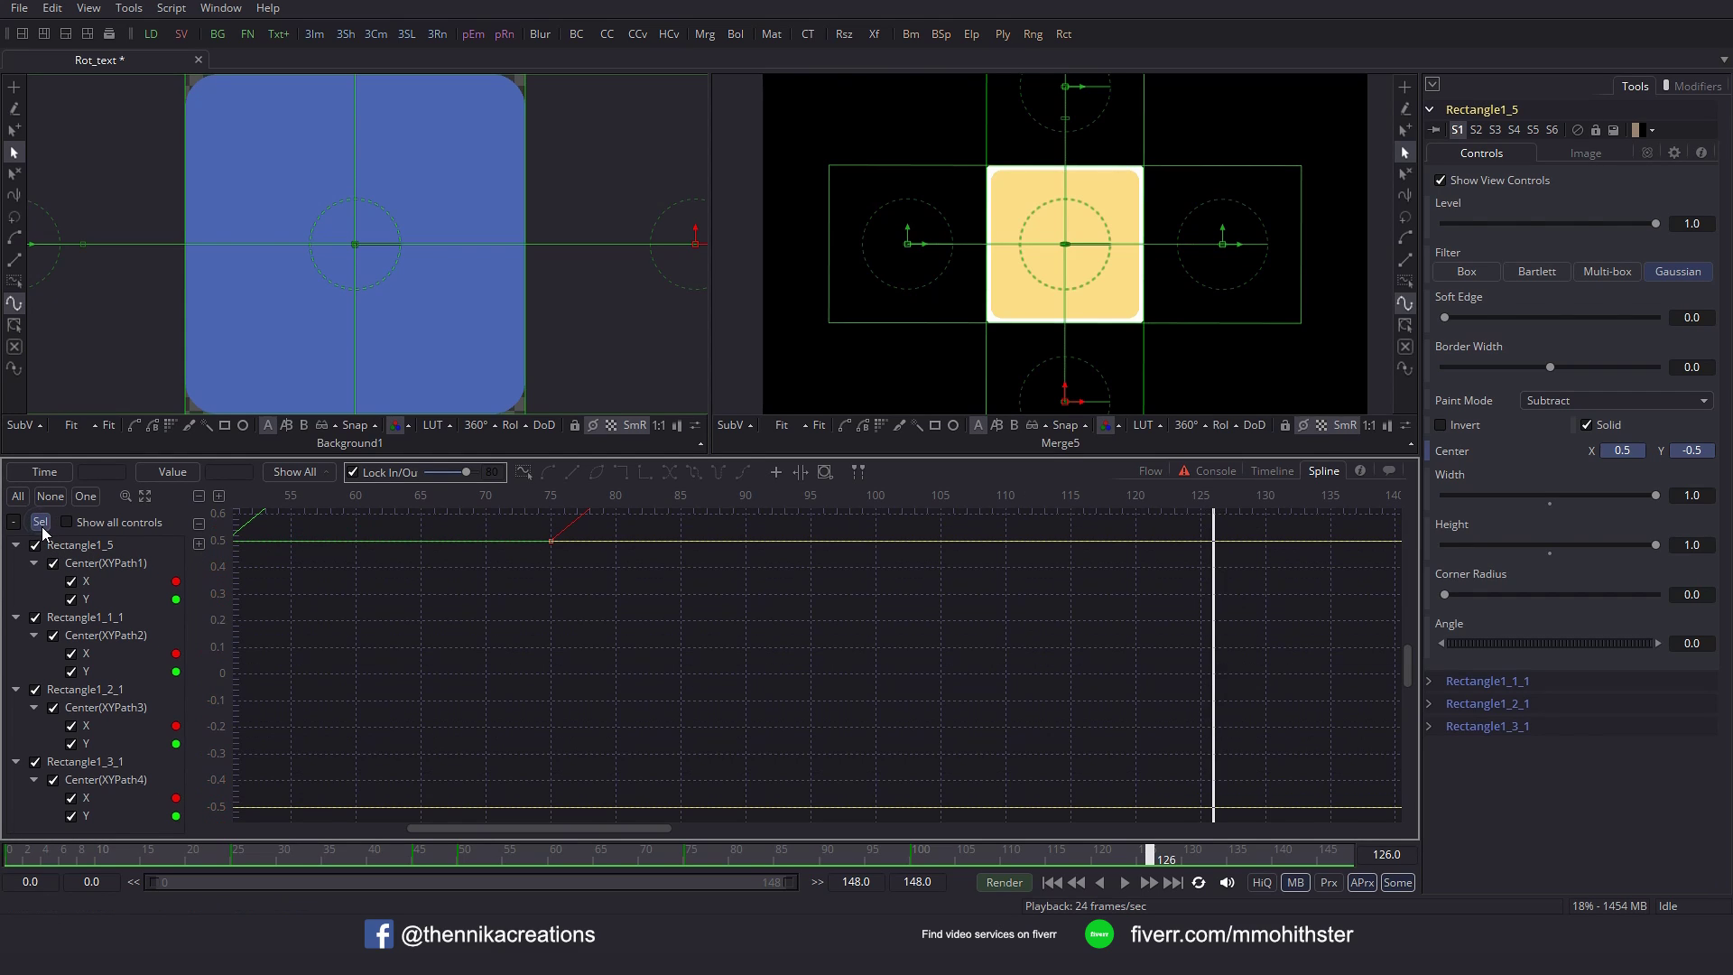
{"action": "left_click", "coordinate": [146, 499]}
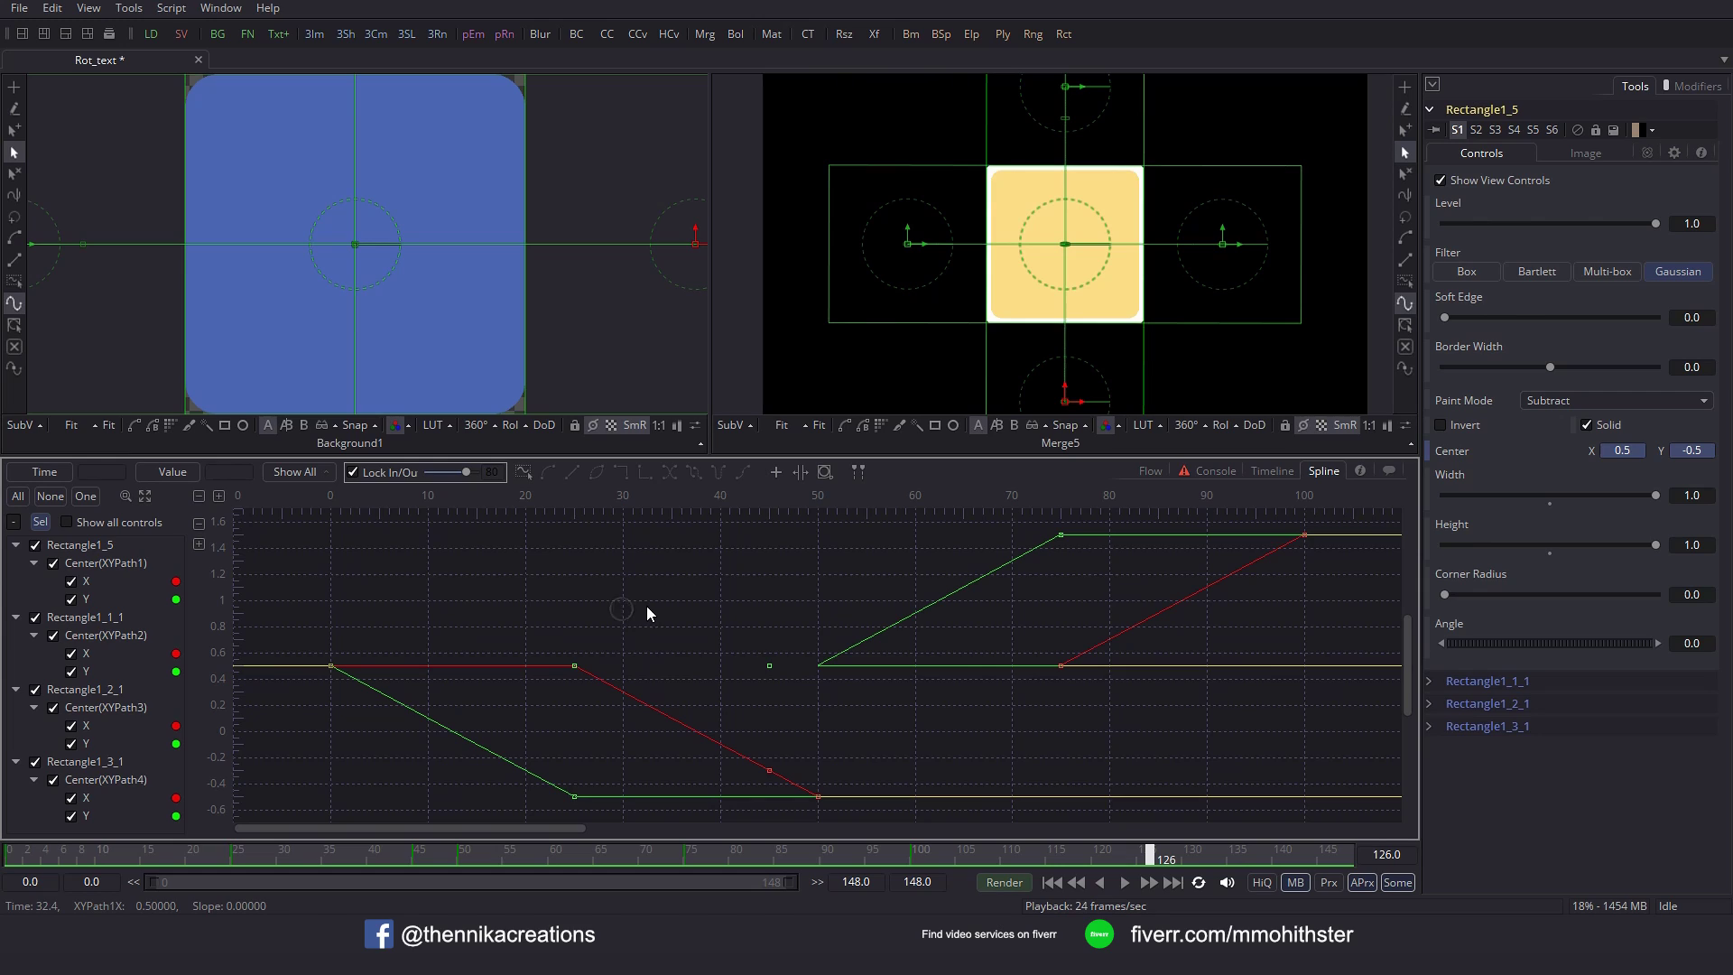
Smooth all keyframes of the four masks' Center curves with a locked ease in/out of 70, and play the animation from frame 0.
{"action": "key", "text": "ctrl+a"}
{"action": "key", "text": "shift+s"}
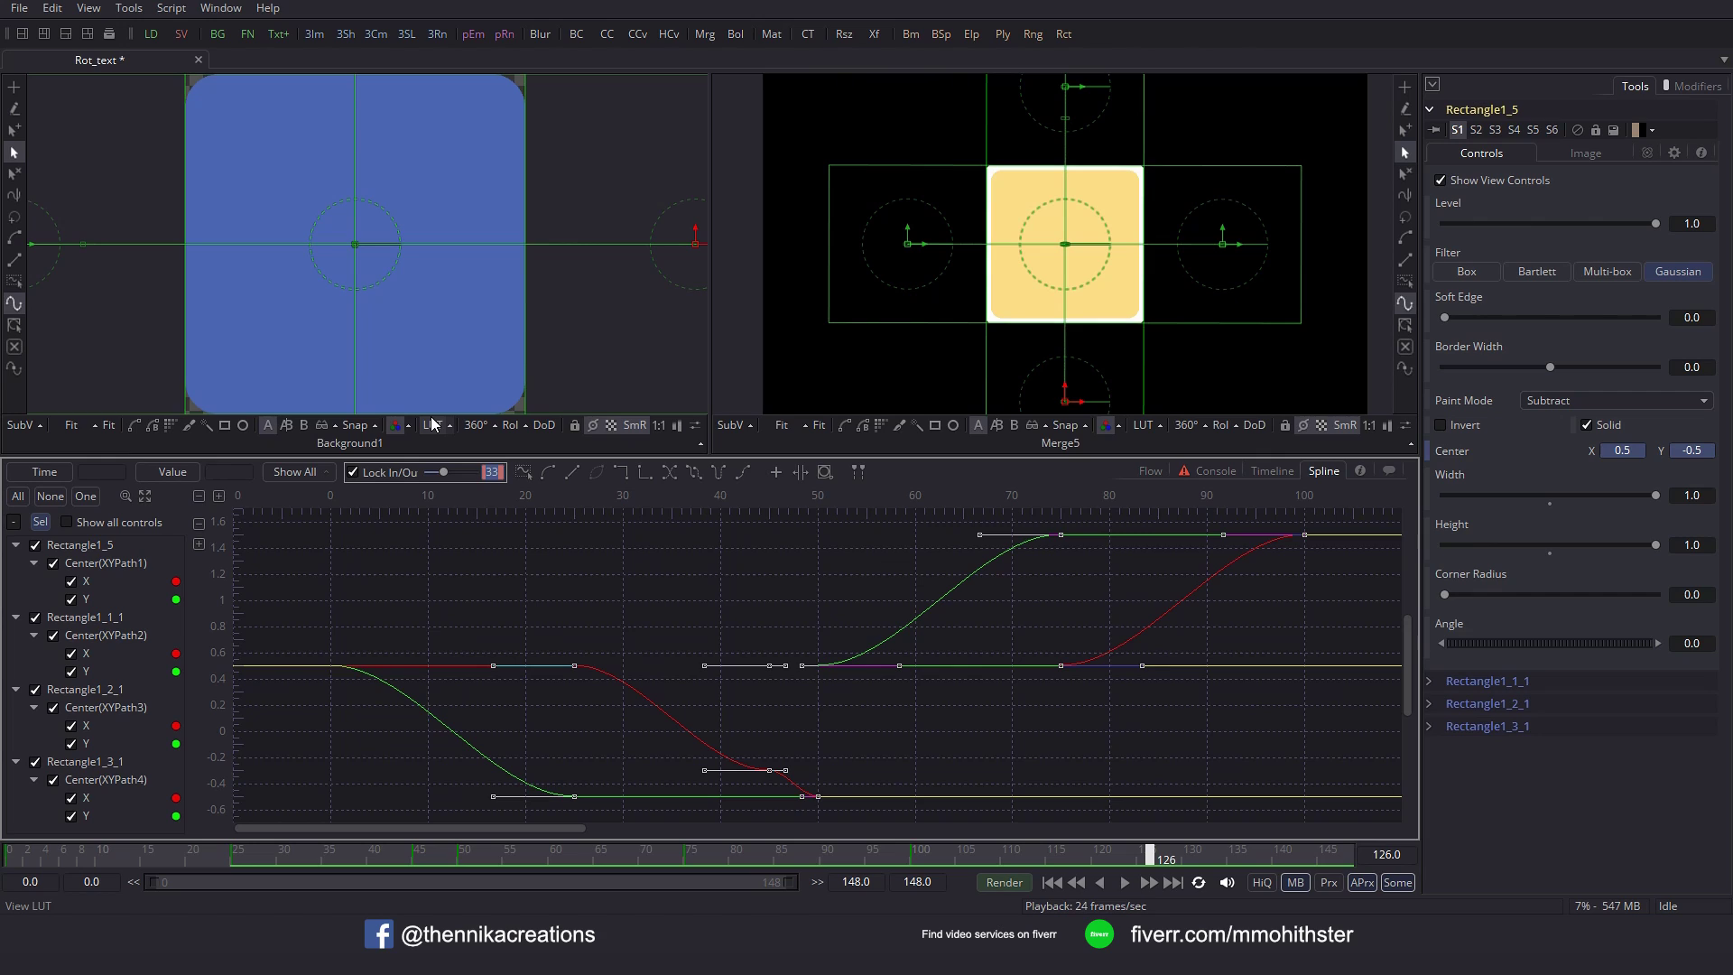
{"action": "type", "text": "0"}
{"action": "key", "text": "Return"}
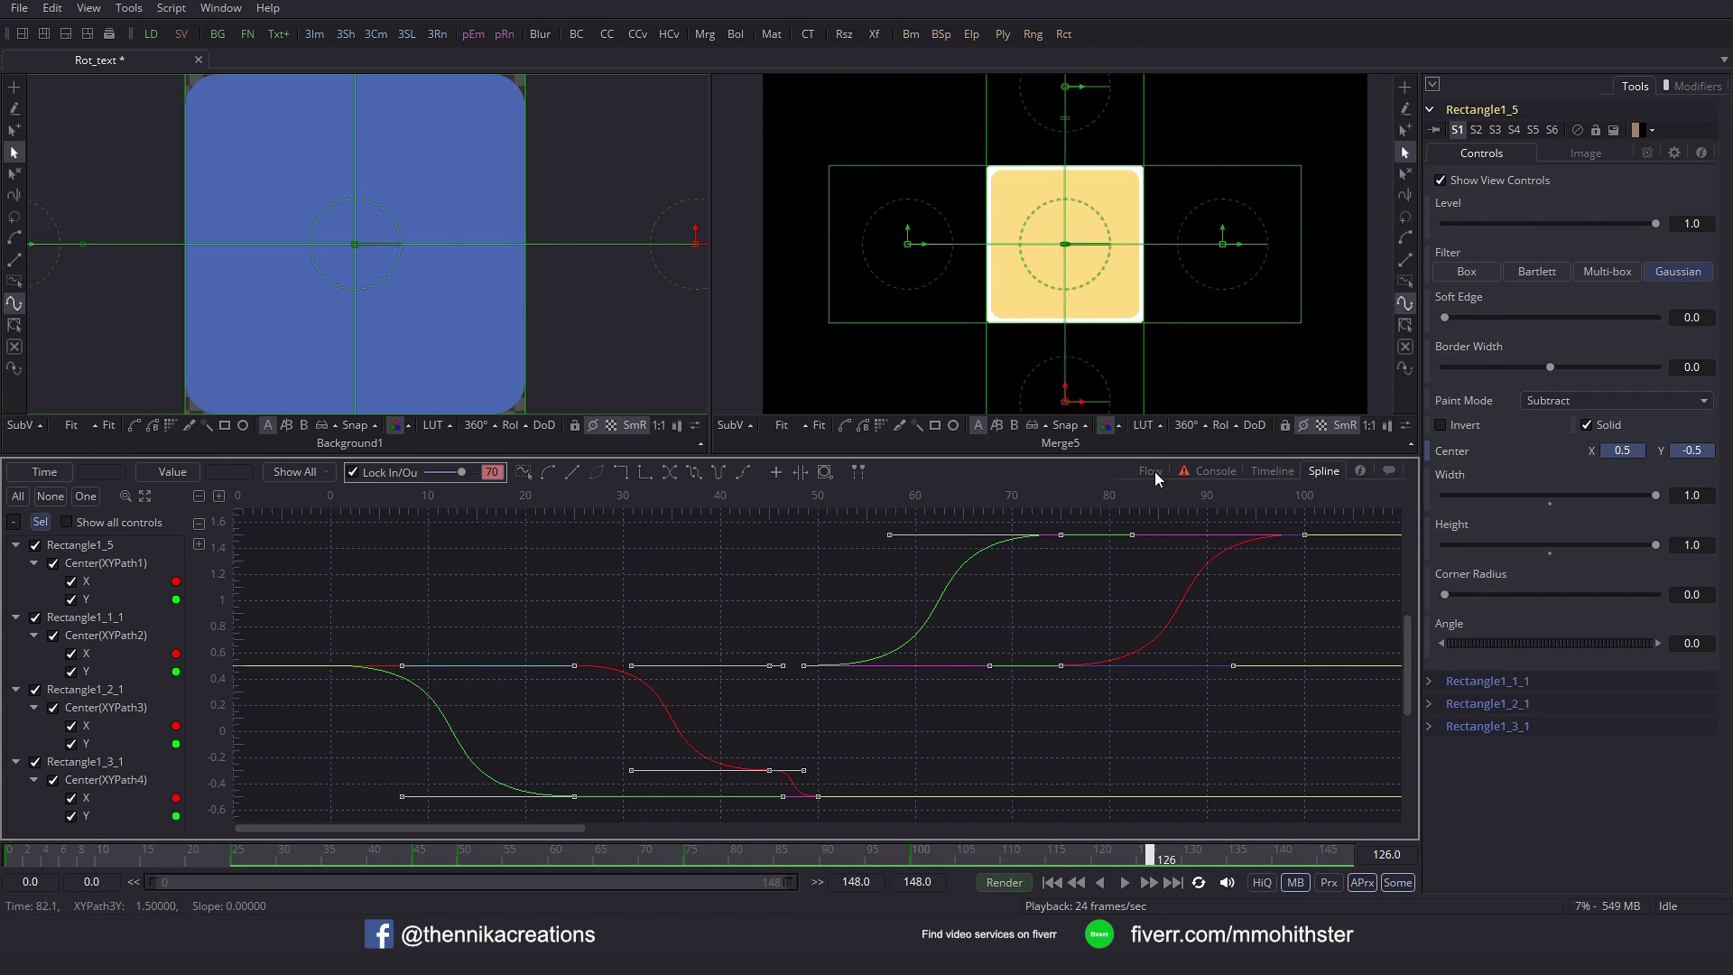
{"action": "left_click", "coordinate": [1152, 472]}
{"action": "left_click", "coordinate": [160, 780]}
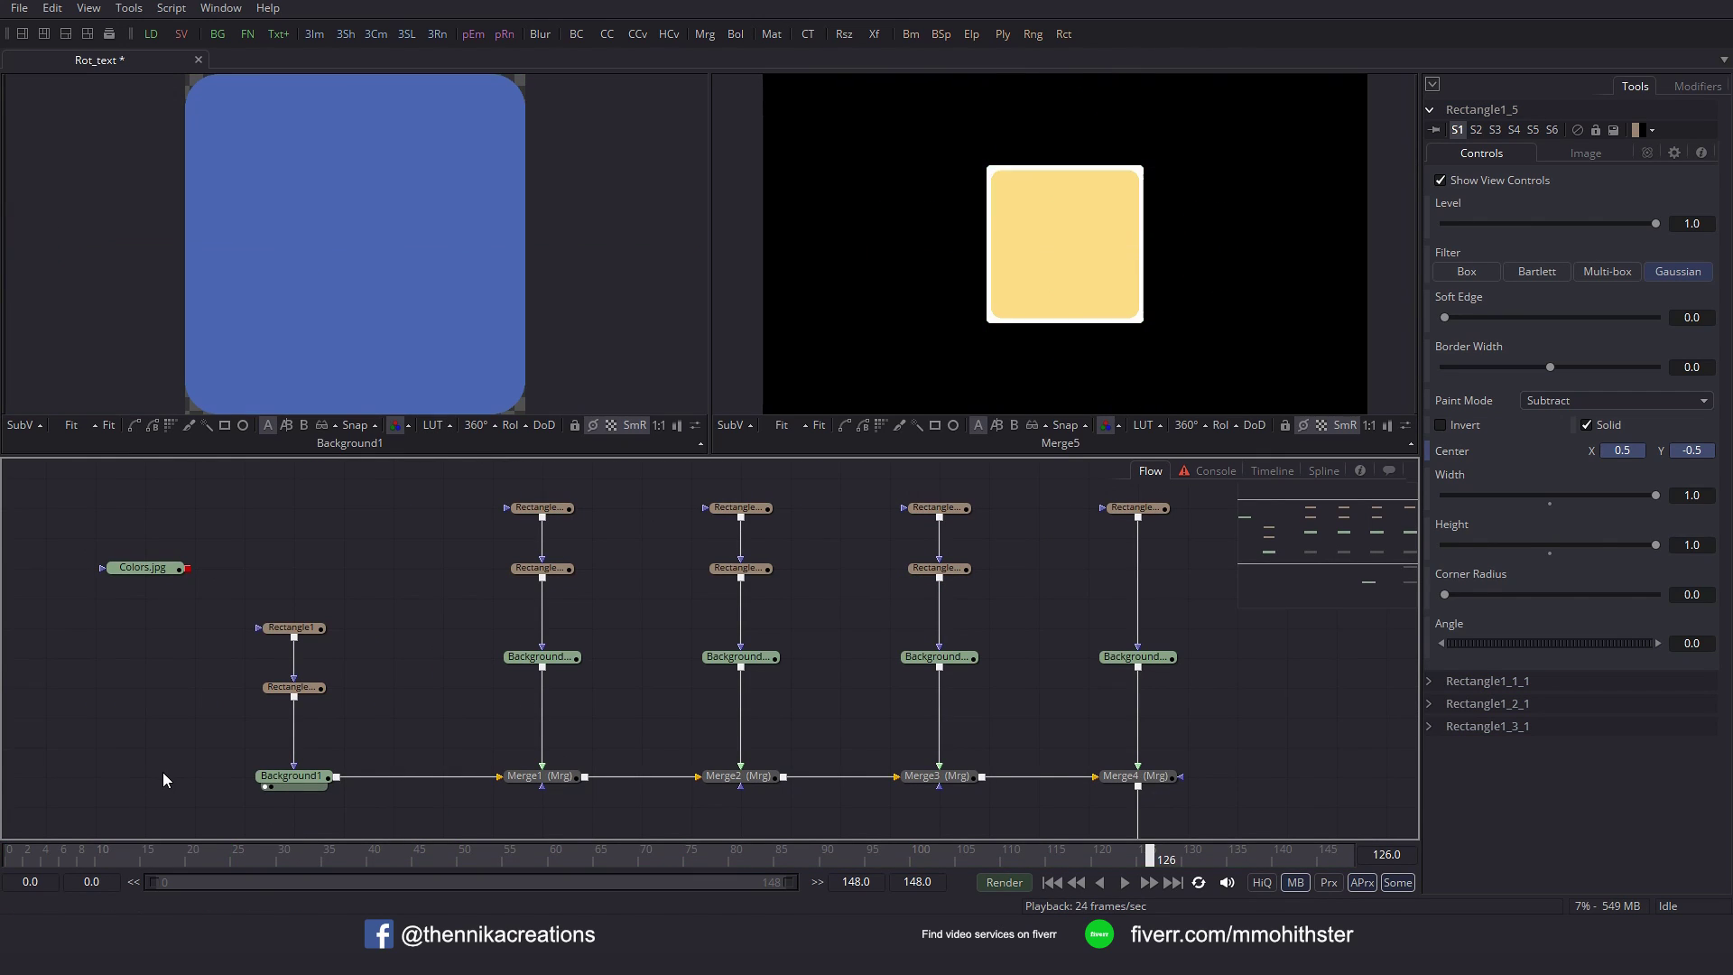
{"action": "left_click", "coordinate": [18, 857]}
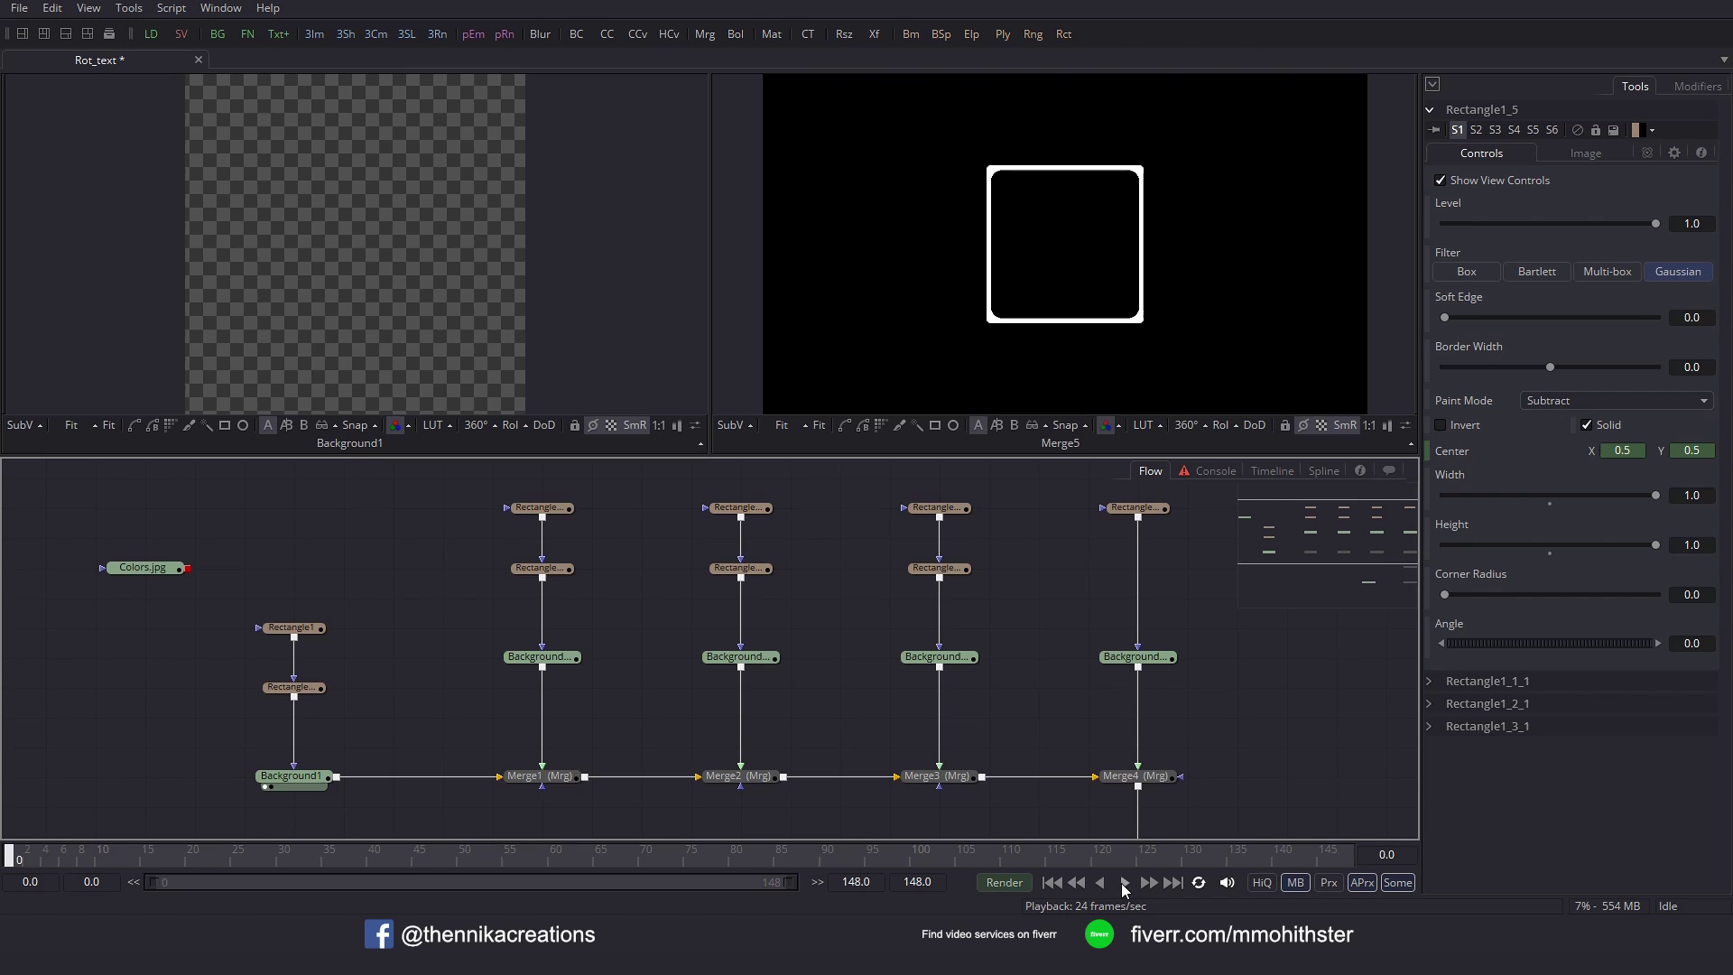
{"action": "left_click", "coordinate": [1124, 884]}
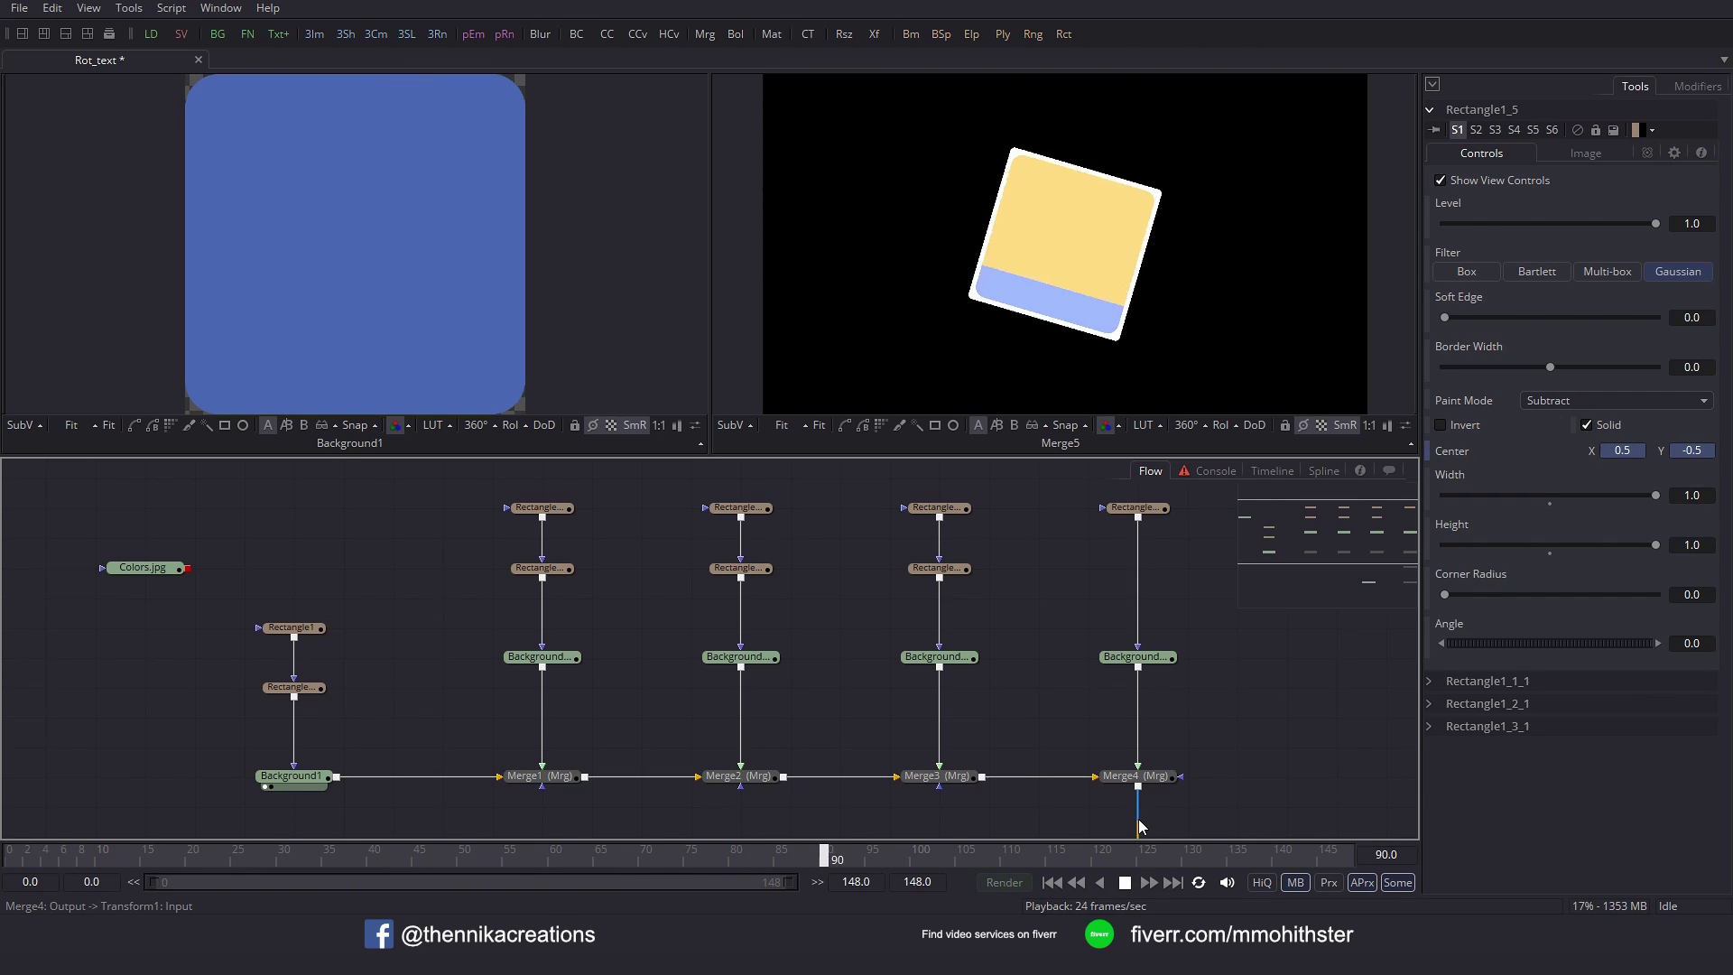
{"action": "left_click", "coordinate": [1124, 884]}
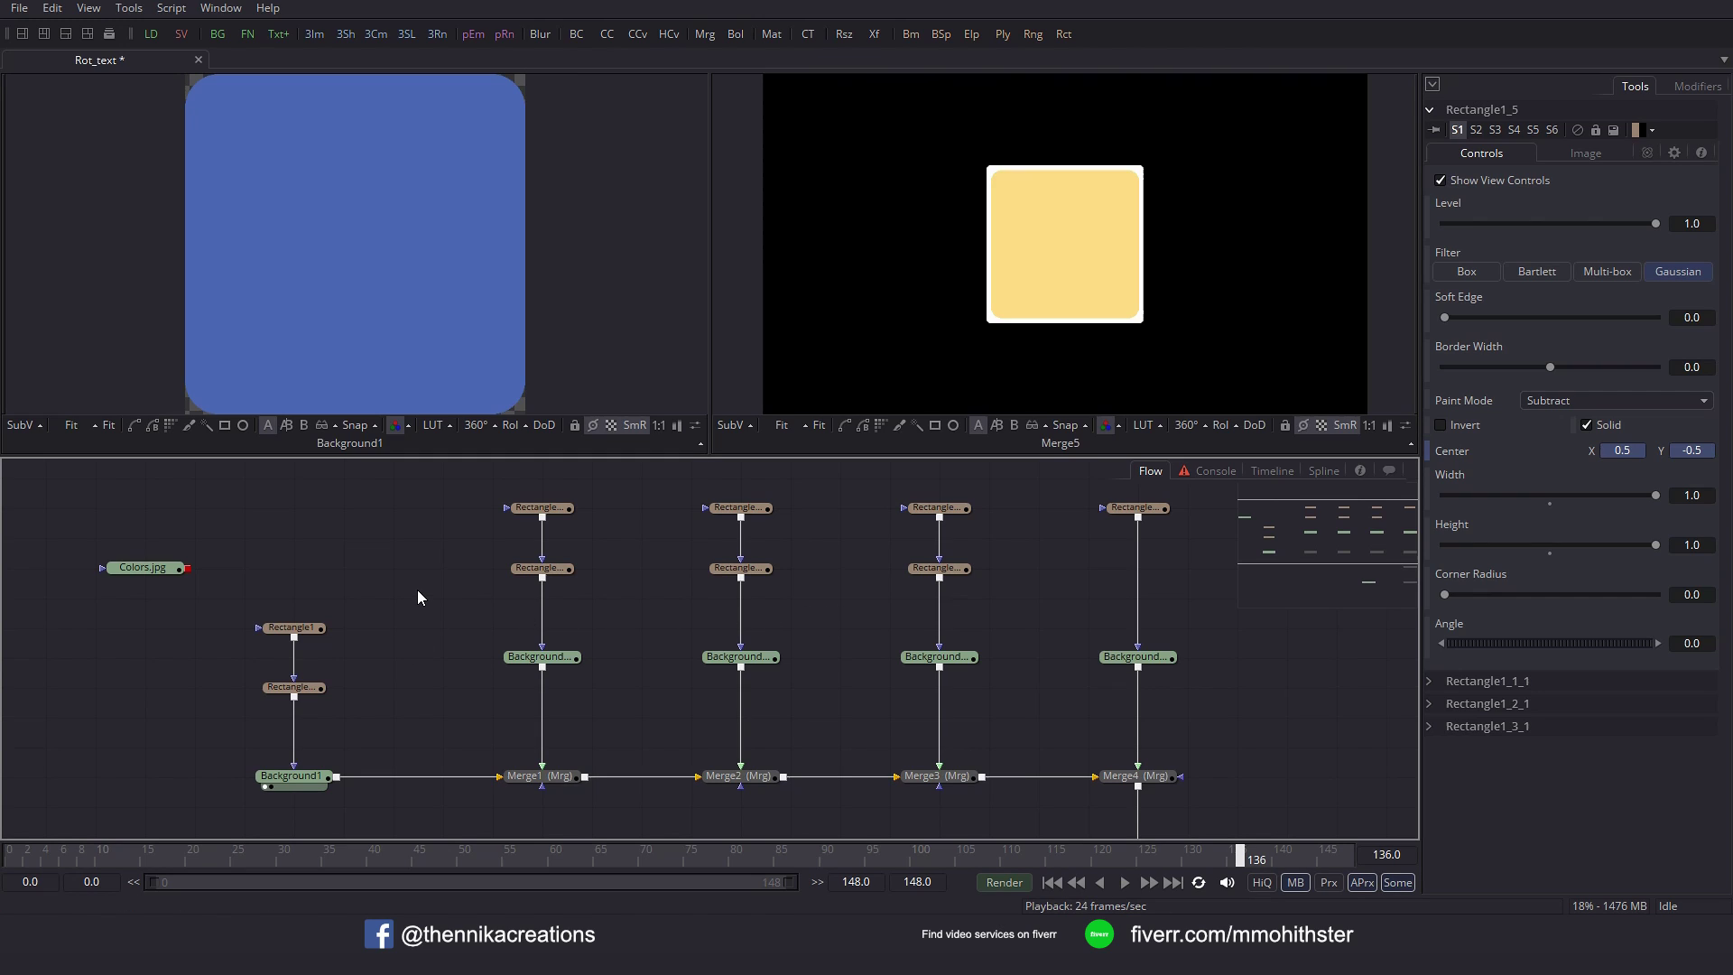
Add a Text+ node beside the first background branch and merge it over Background1.
{"action": "left_click", "coordinate": [278, 34]}
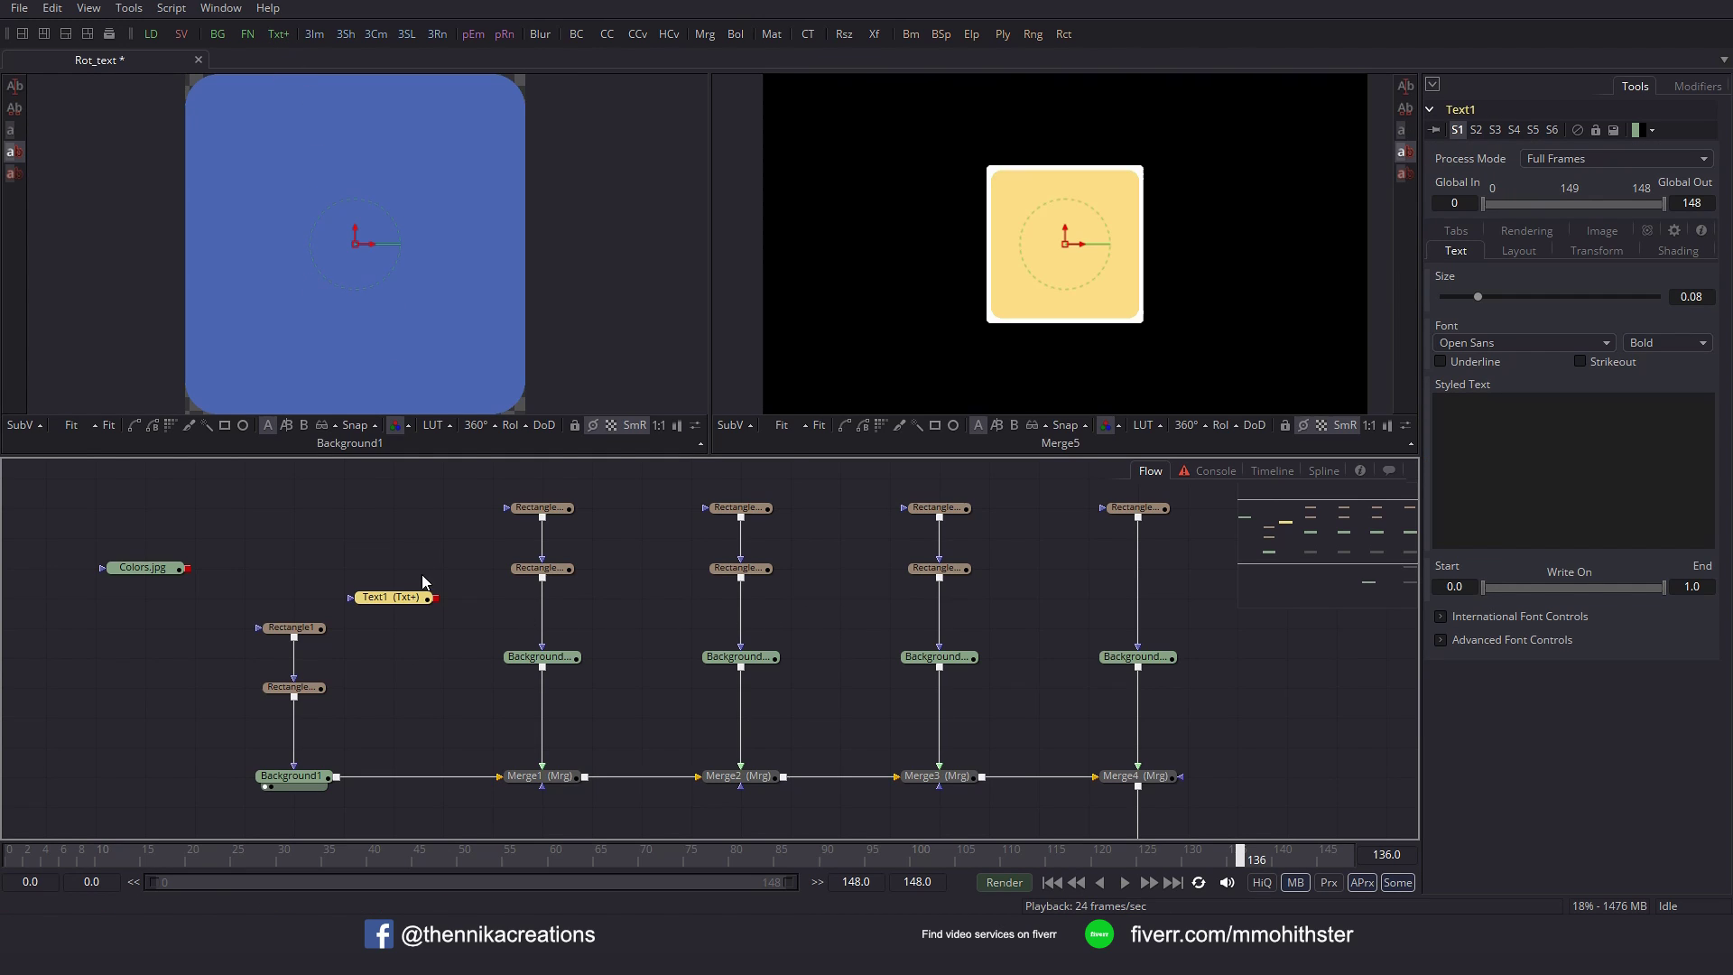
{"action": "left_click_drag", "start_coordinate": [437, 599], "coordinate": [336, 776]}
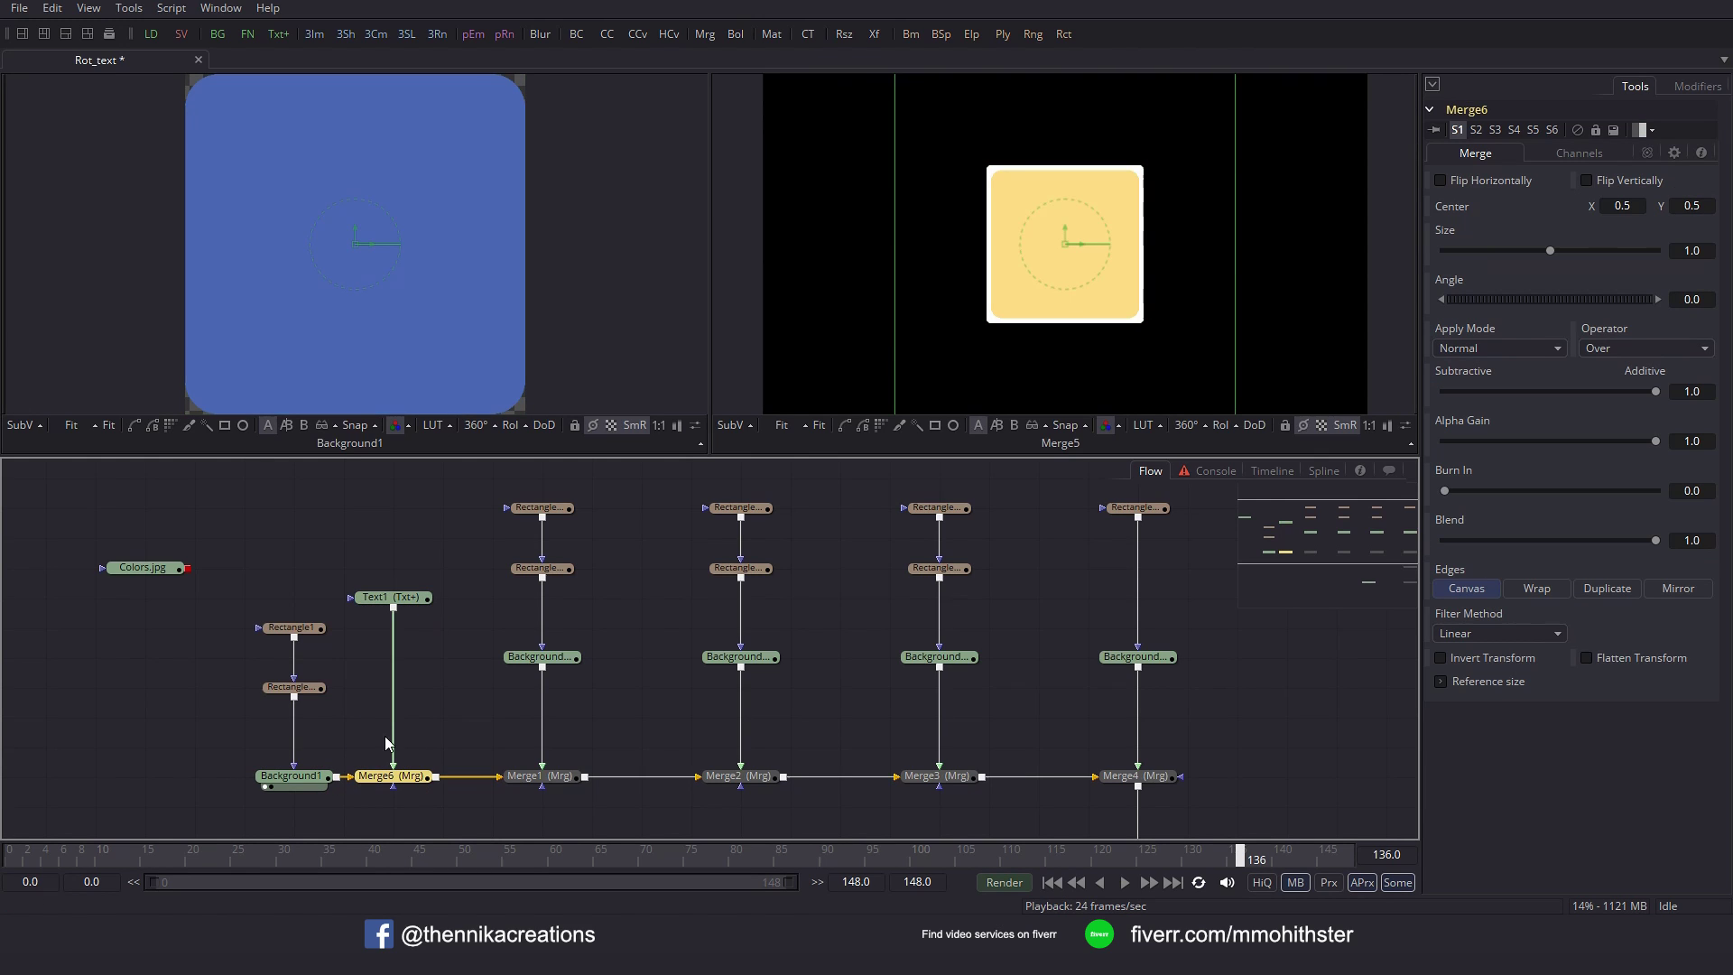
Enter "Motion" and "titles" on two lines as Text1's styled text, and set the Open Sans style to Light.
{"action": "left_click", "coordinate": [408, 602]}
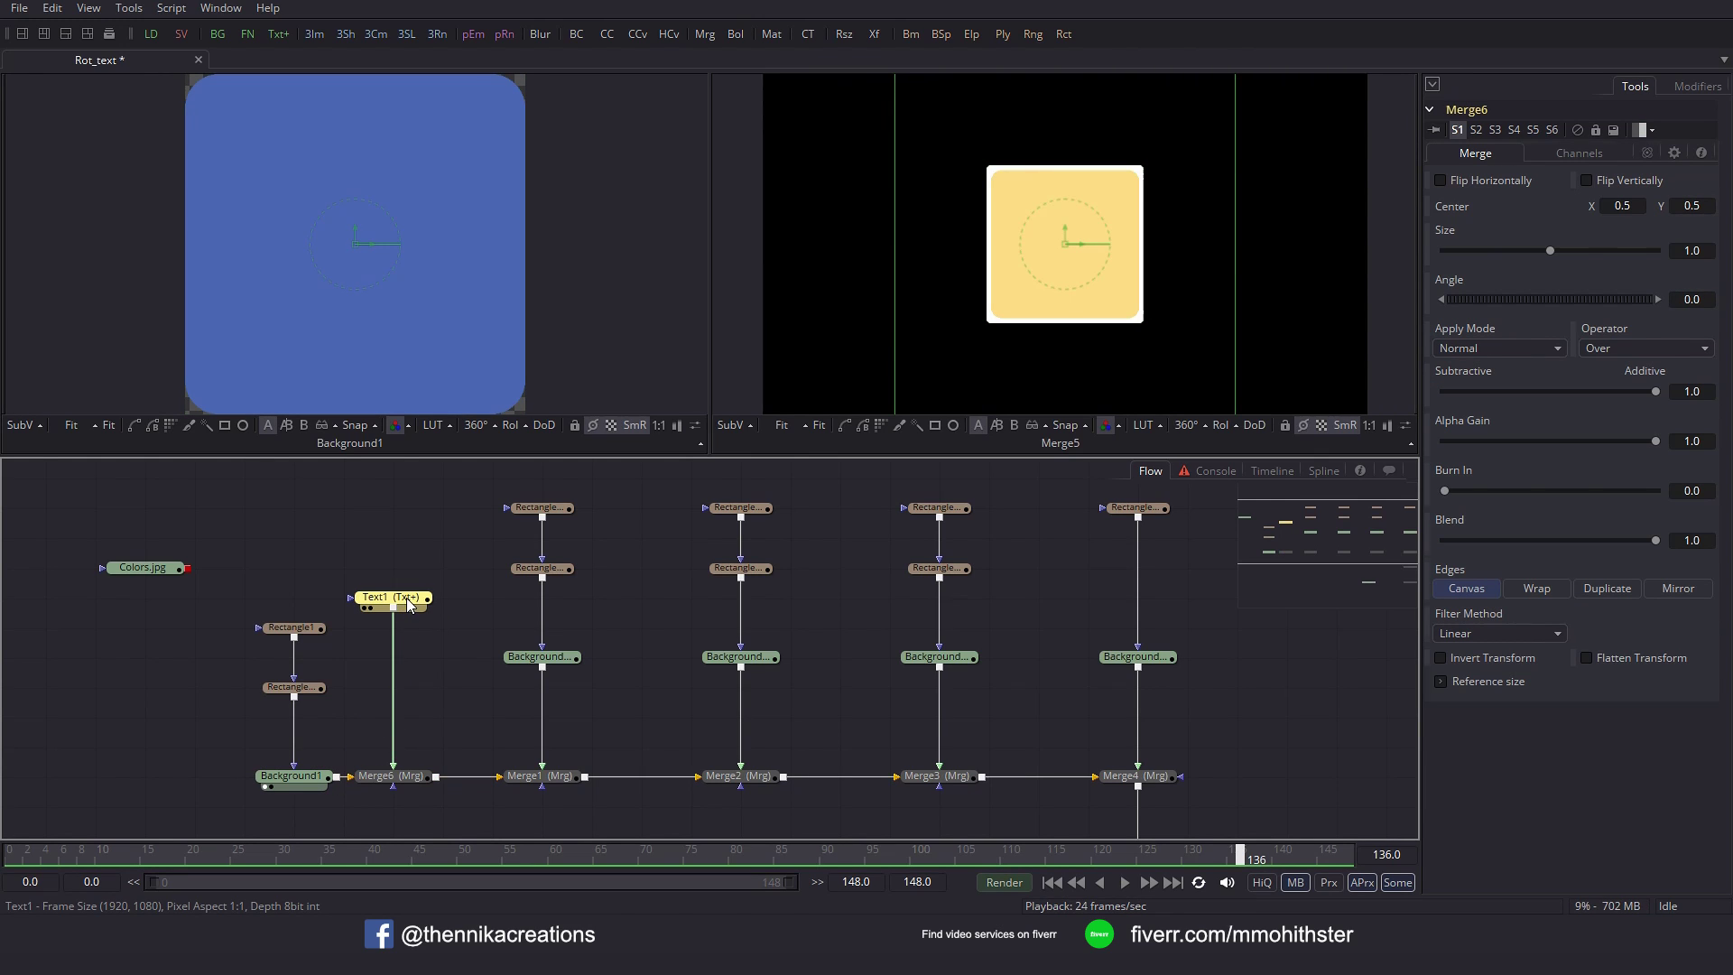
{"action": "left_click", "coordinate": [1469, 407]}
{"action": "type", "text": "Motion"}
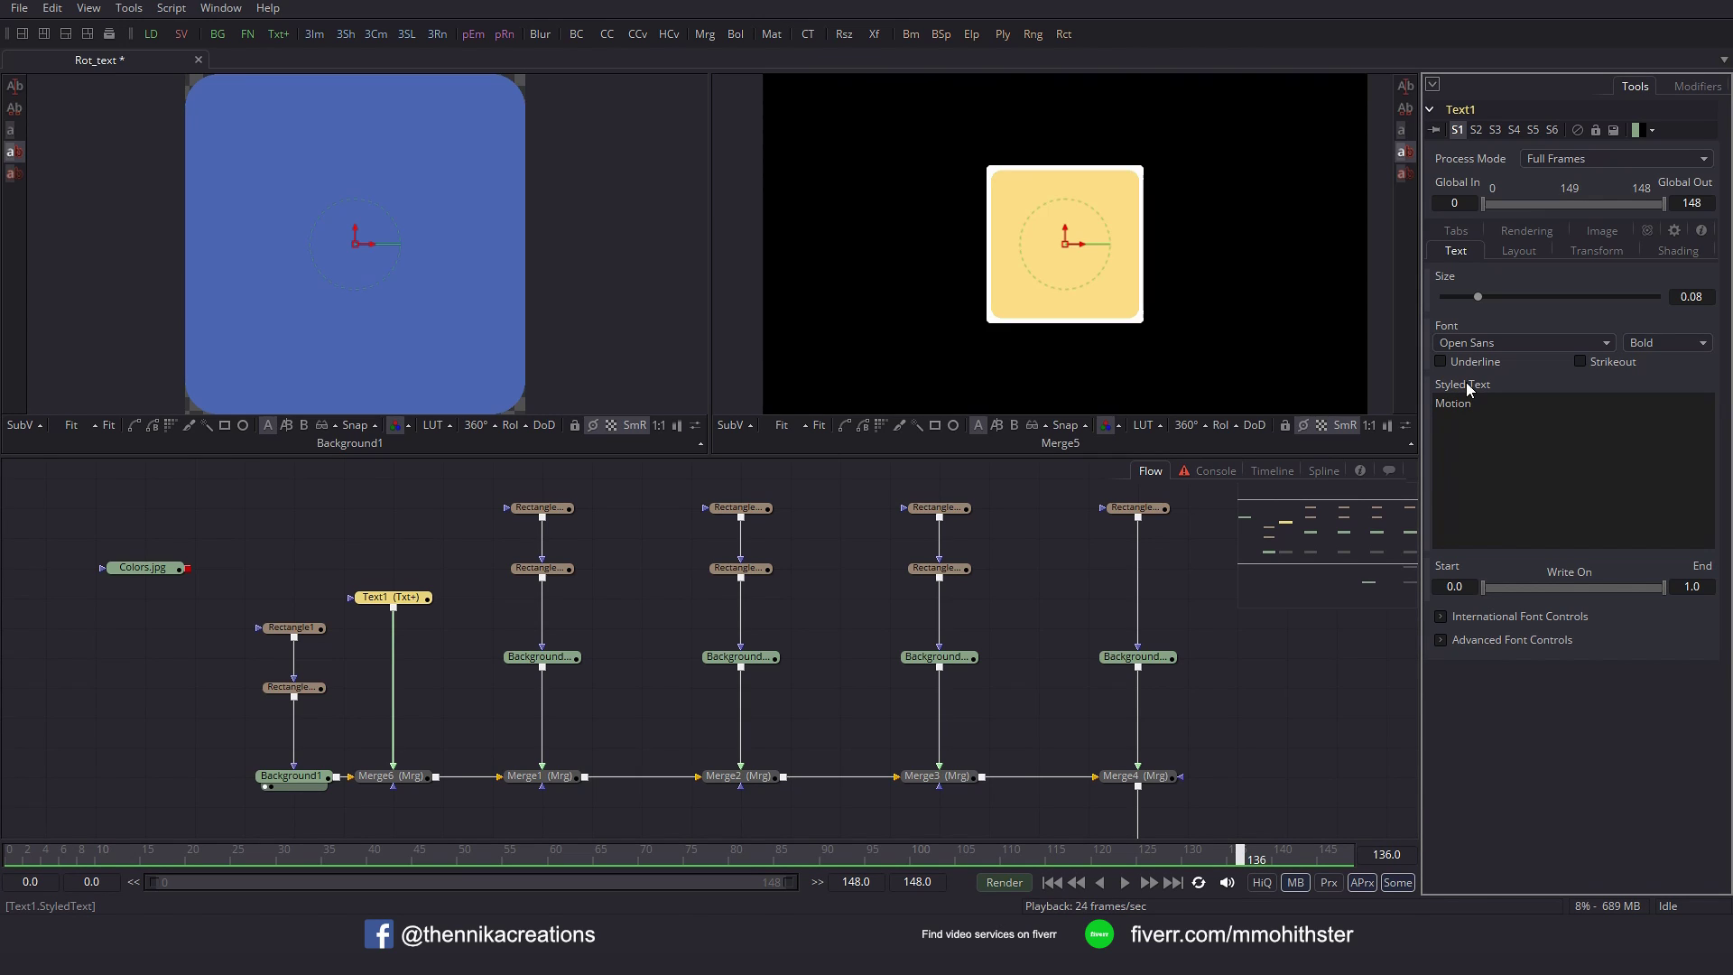
{"action": "key", "text": "Return"}
{"action": "type", "text": "t"}
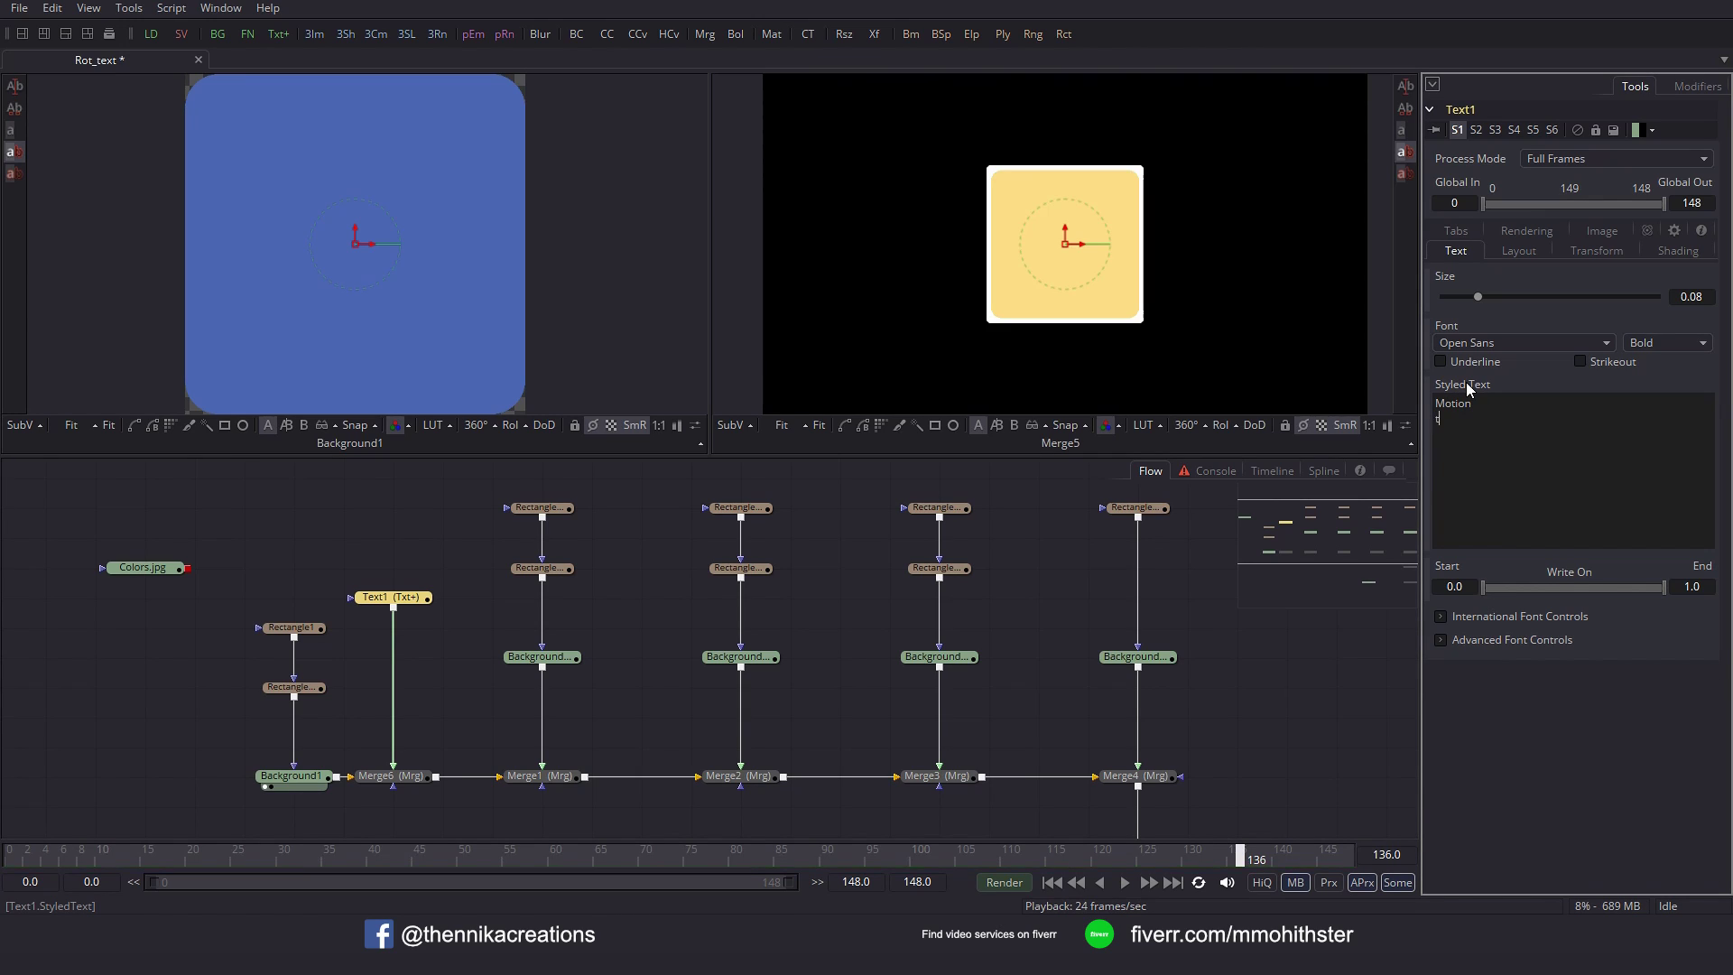
{"action": "type", "text": "itles"}
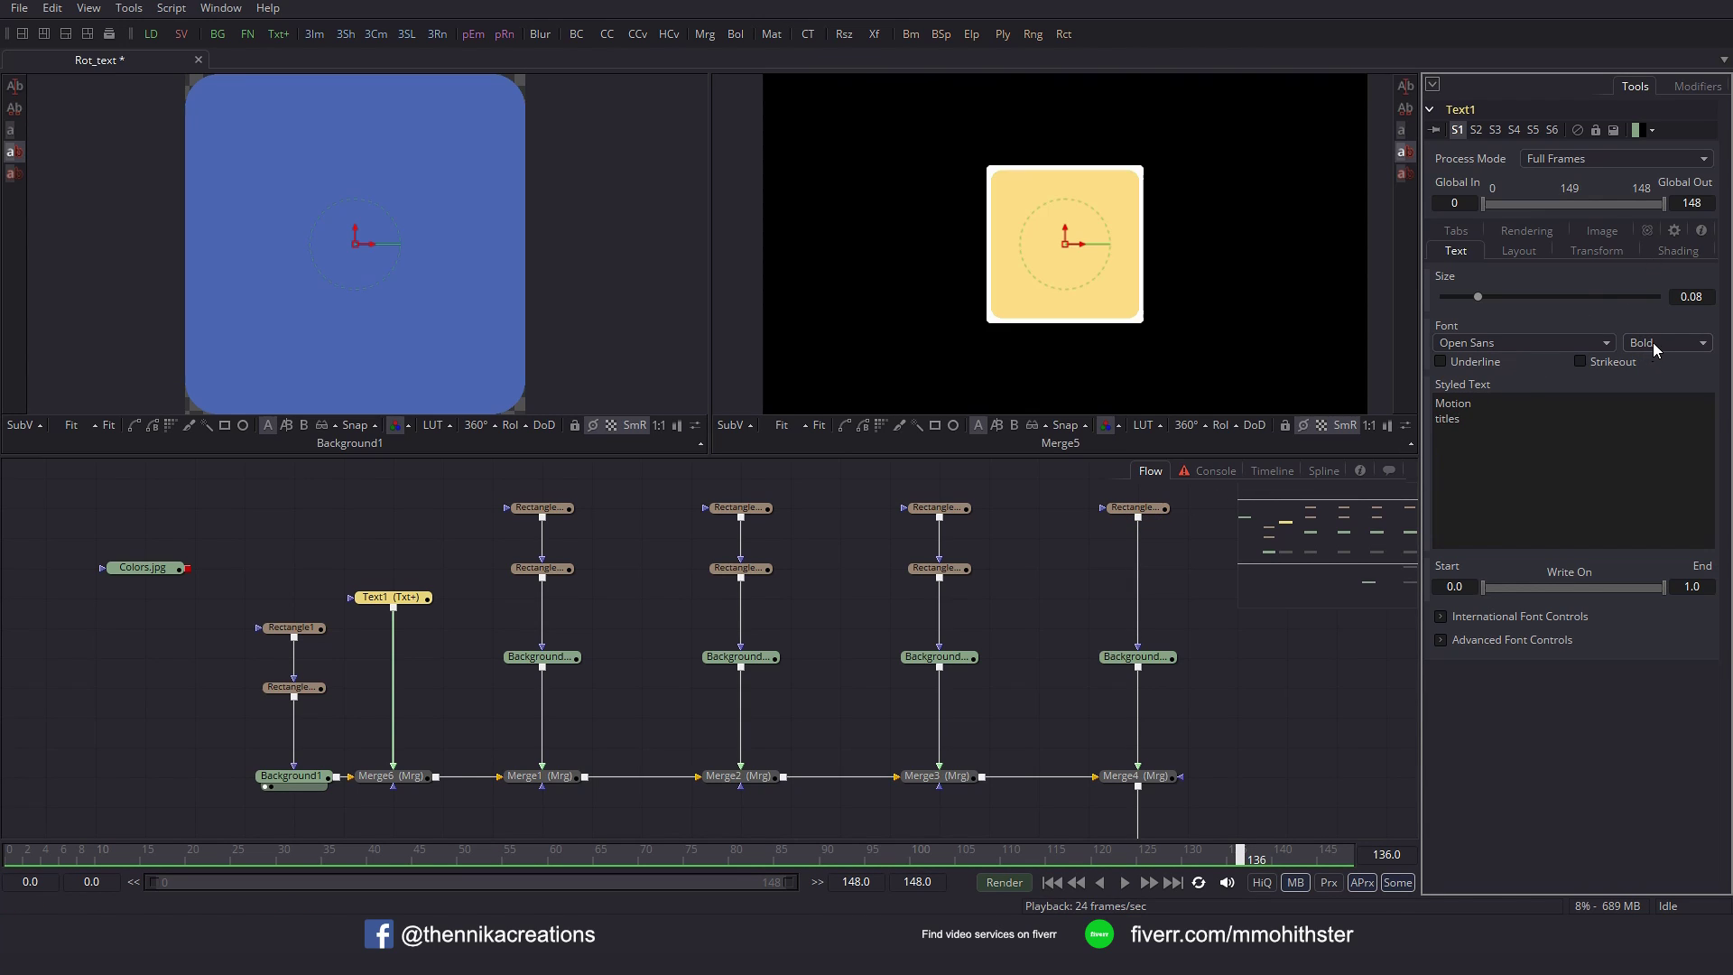
{"action": "left_click", "coordinate": [1675, 351]}
{"action": "left_click", "coordinate": [1678, 442]}
View Text1 on its own and set its horizontal layout alignment to Left.
{"action": "left_click", "coordinate": [1520, 252]}
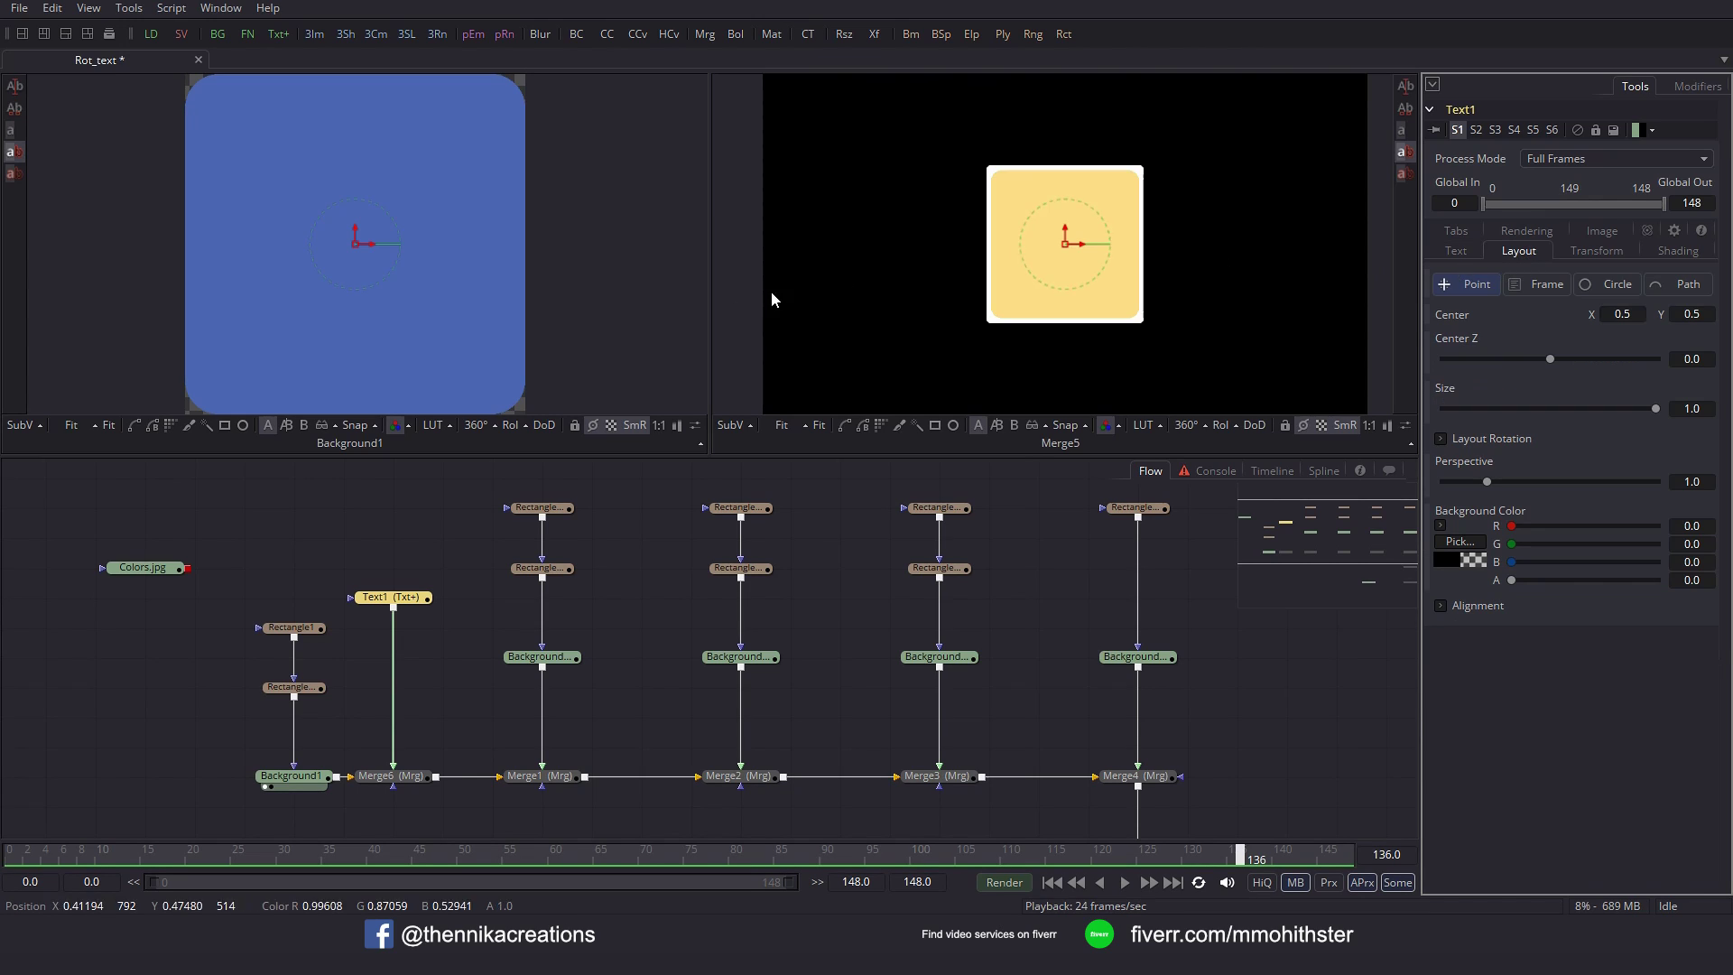
{"action": "left_click_drag", "start_coordinate": [404, 602], "coordinate": [436, 368]}
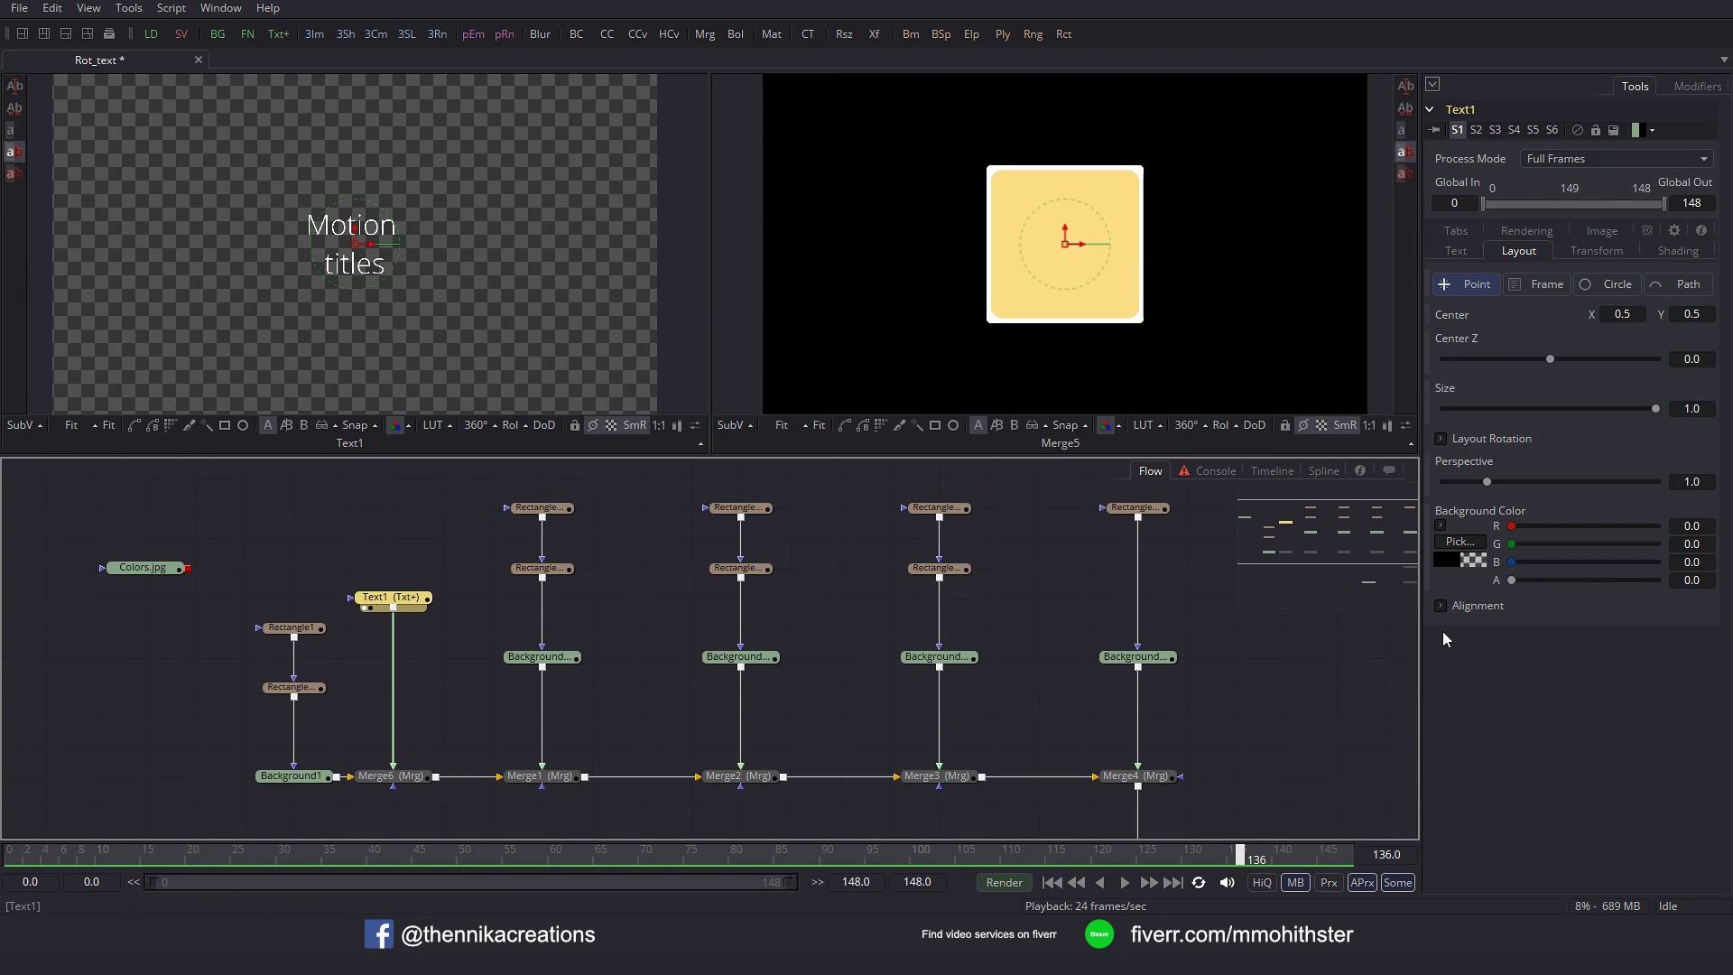
{"action": "left_click", "coordinate": [1444, 608]}
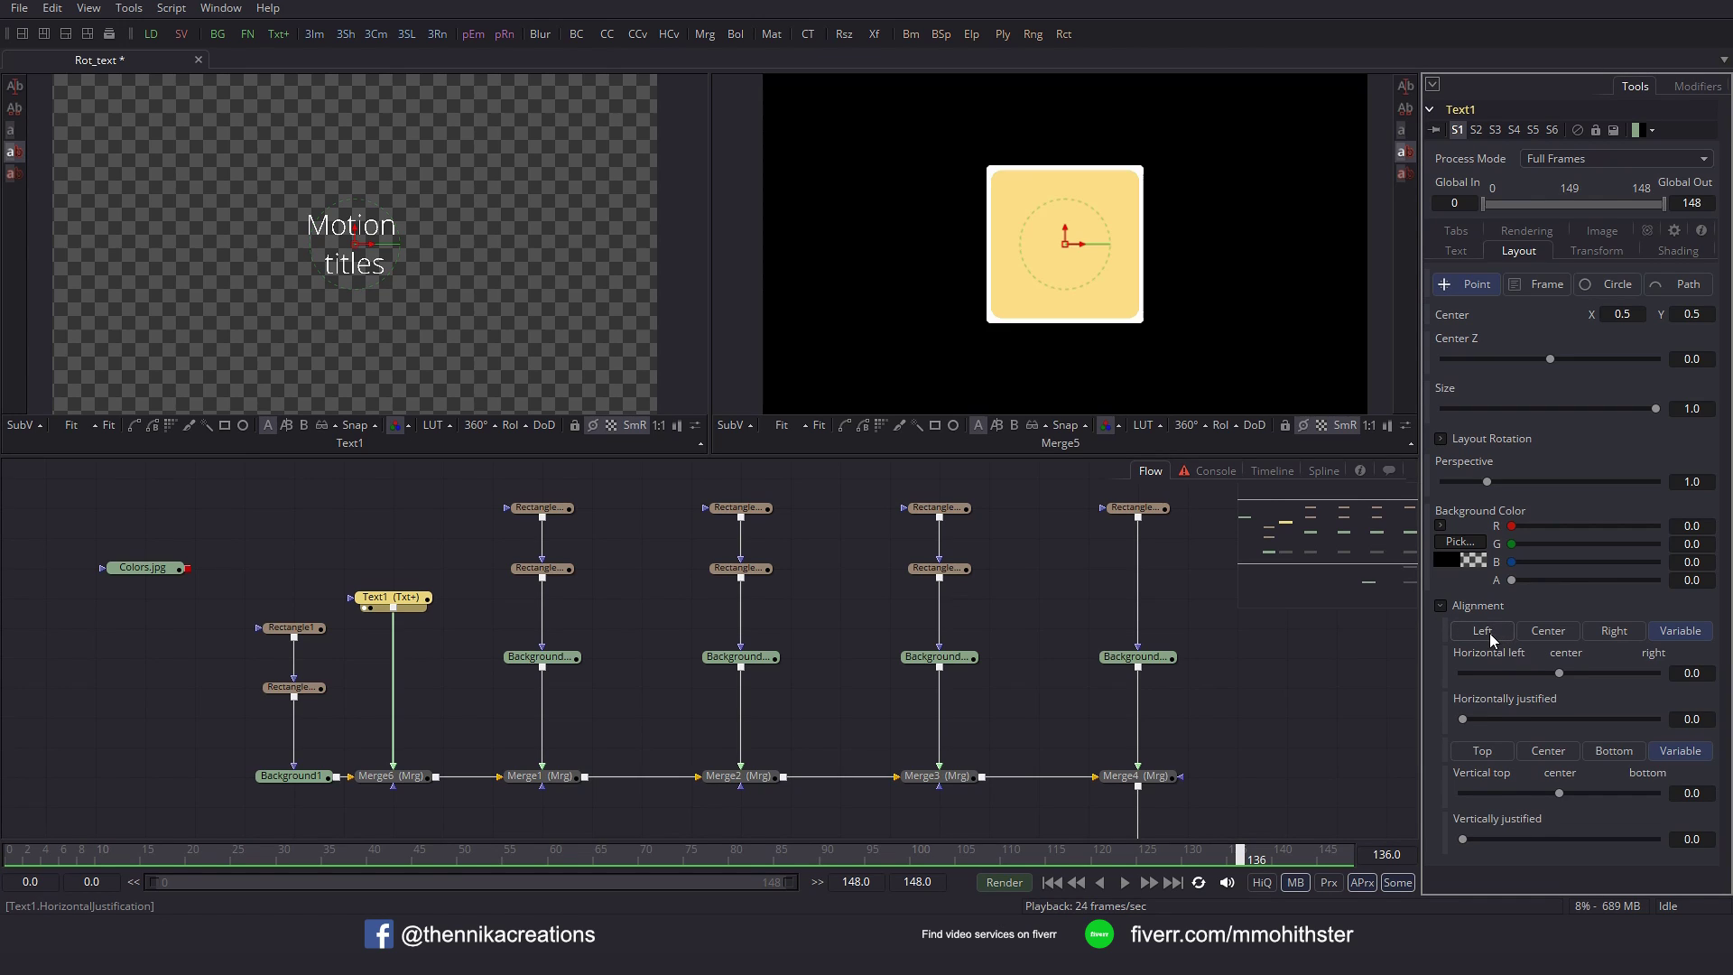
{"action": "left_click", "coordinate": [1491, 634]}
View the Merge6 result and set Text1's layout Center X to 0.4.
{"action": "left_click_drag", "start_coordinate": [422, 760], "coordinate": [476, 370]}
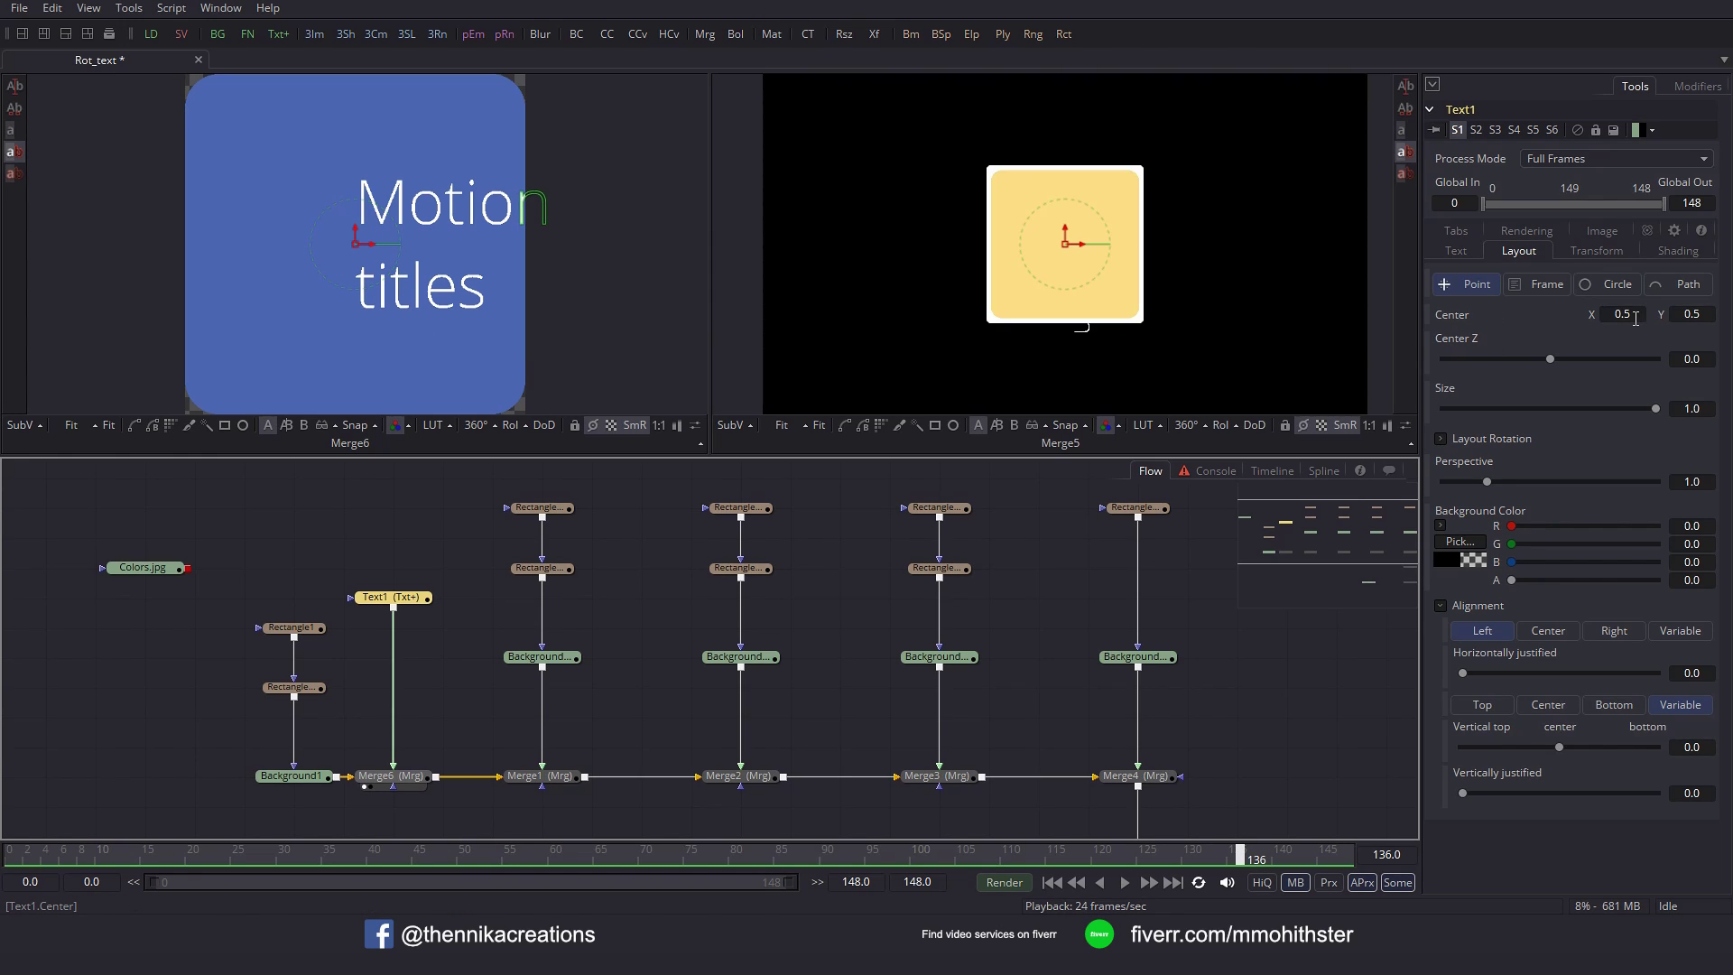
{"action": "left_click", "coordinate": [1636, 315]}
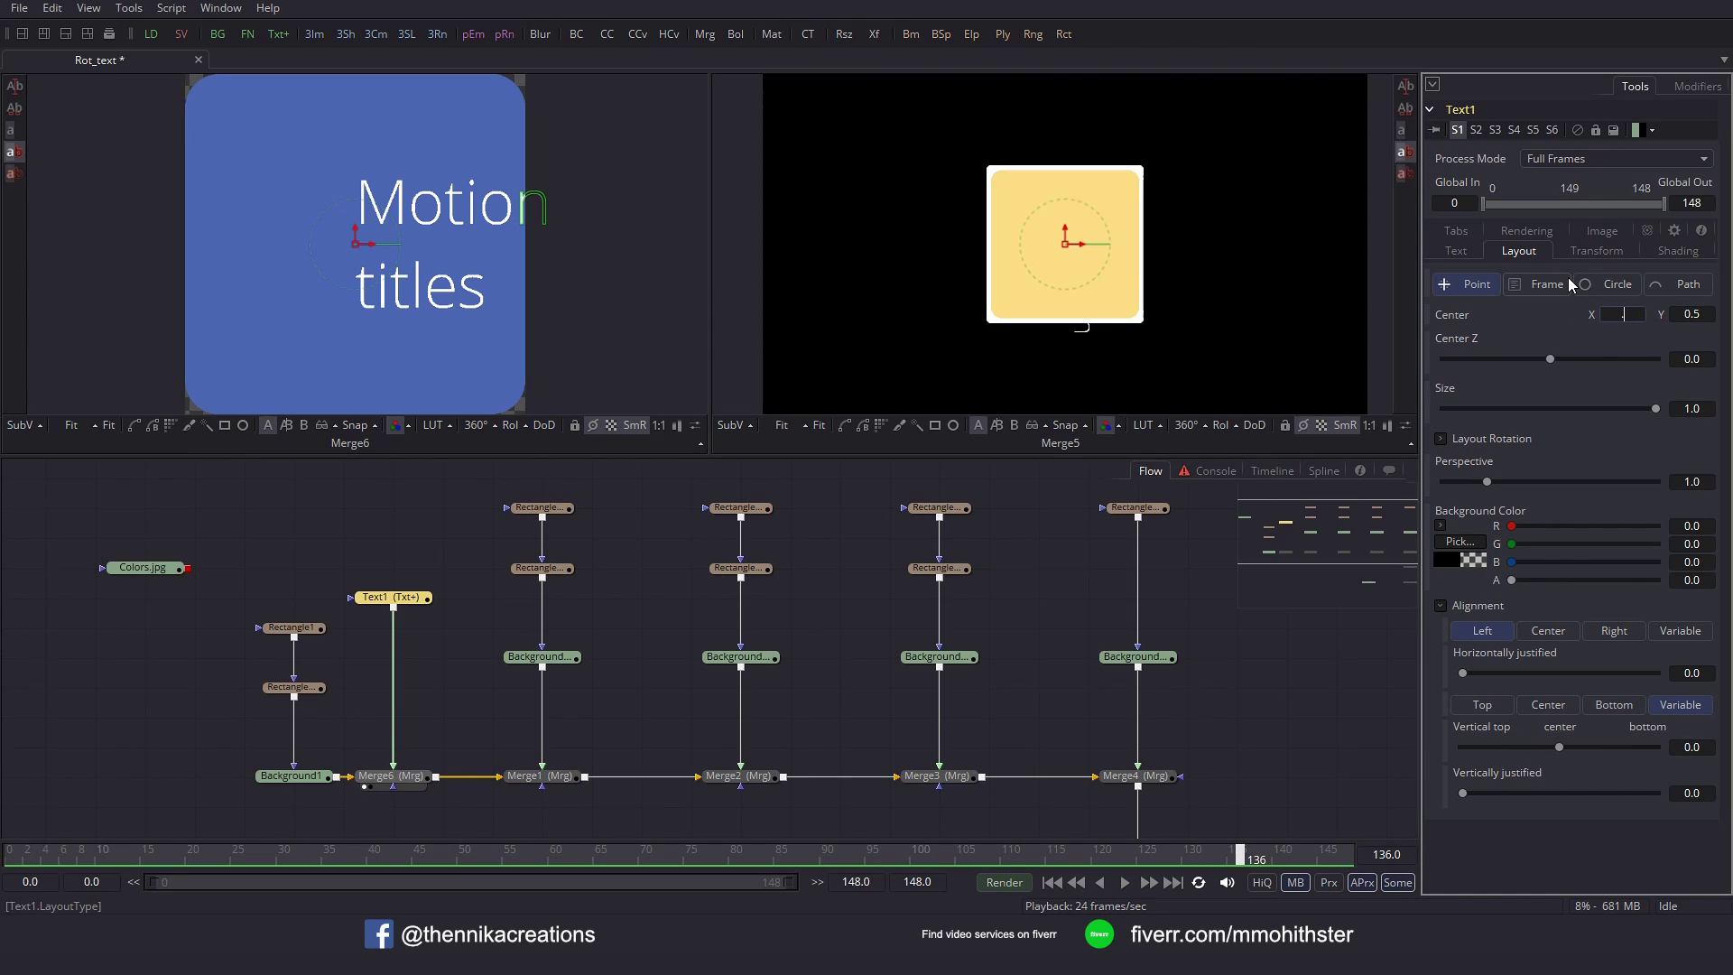
{"action": "key", "text": "Tab"}
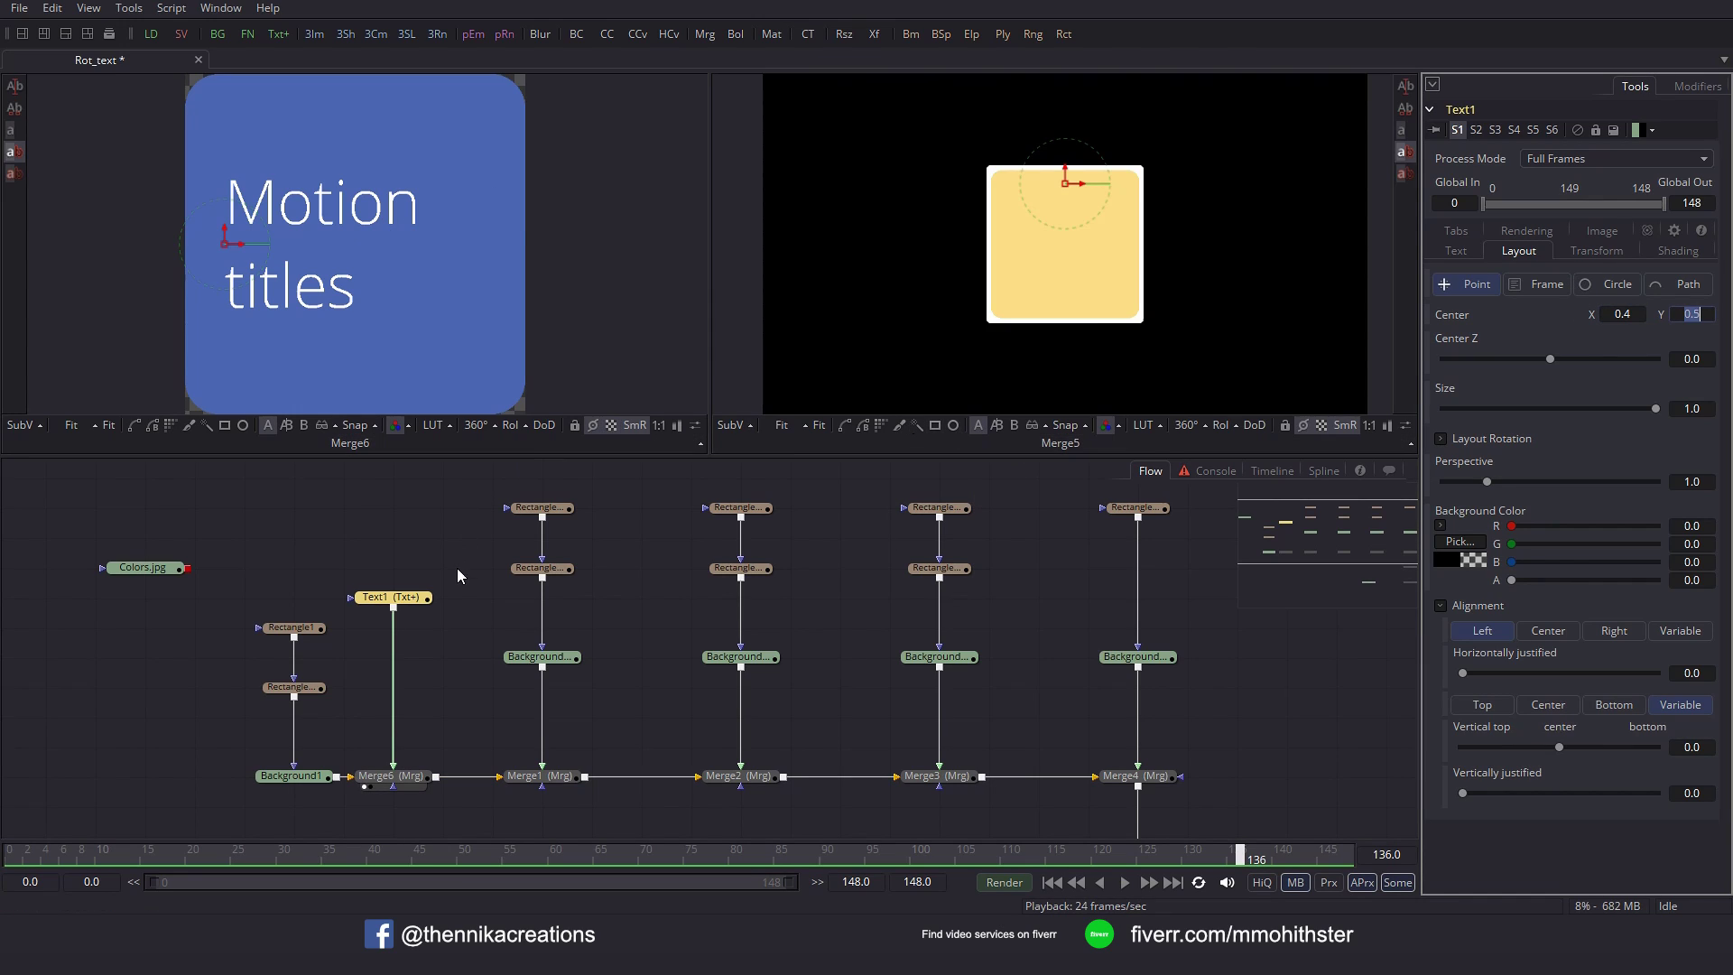
Duplicate Text1 and place the copy between the mask branches of Merge1 and Merge2.
{"action": "left_click", "coordinate": [407, 607]}
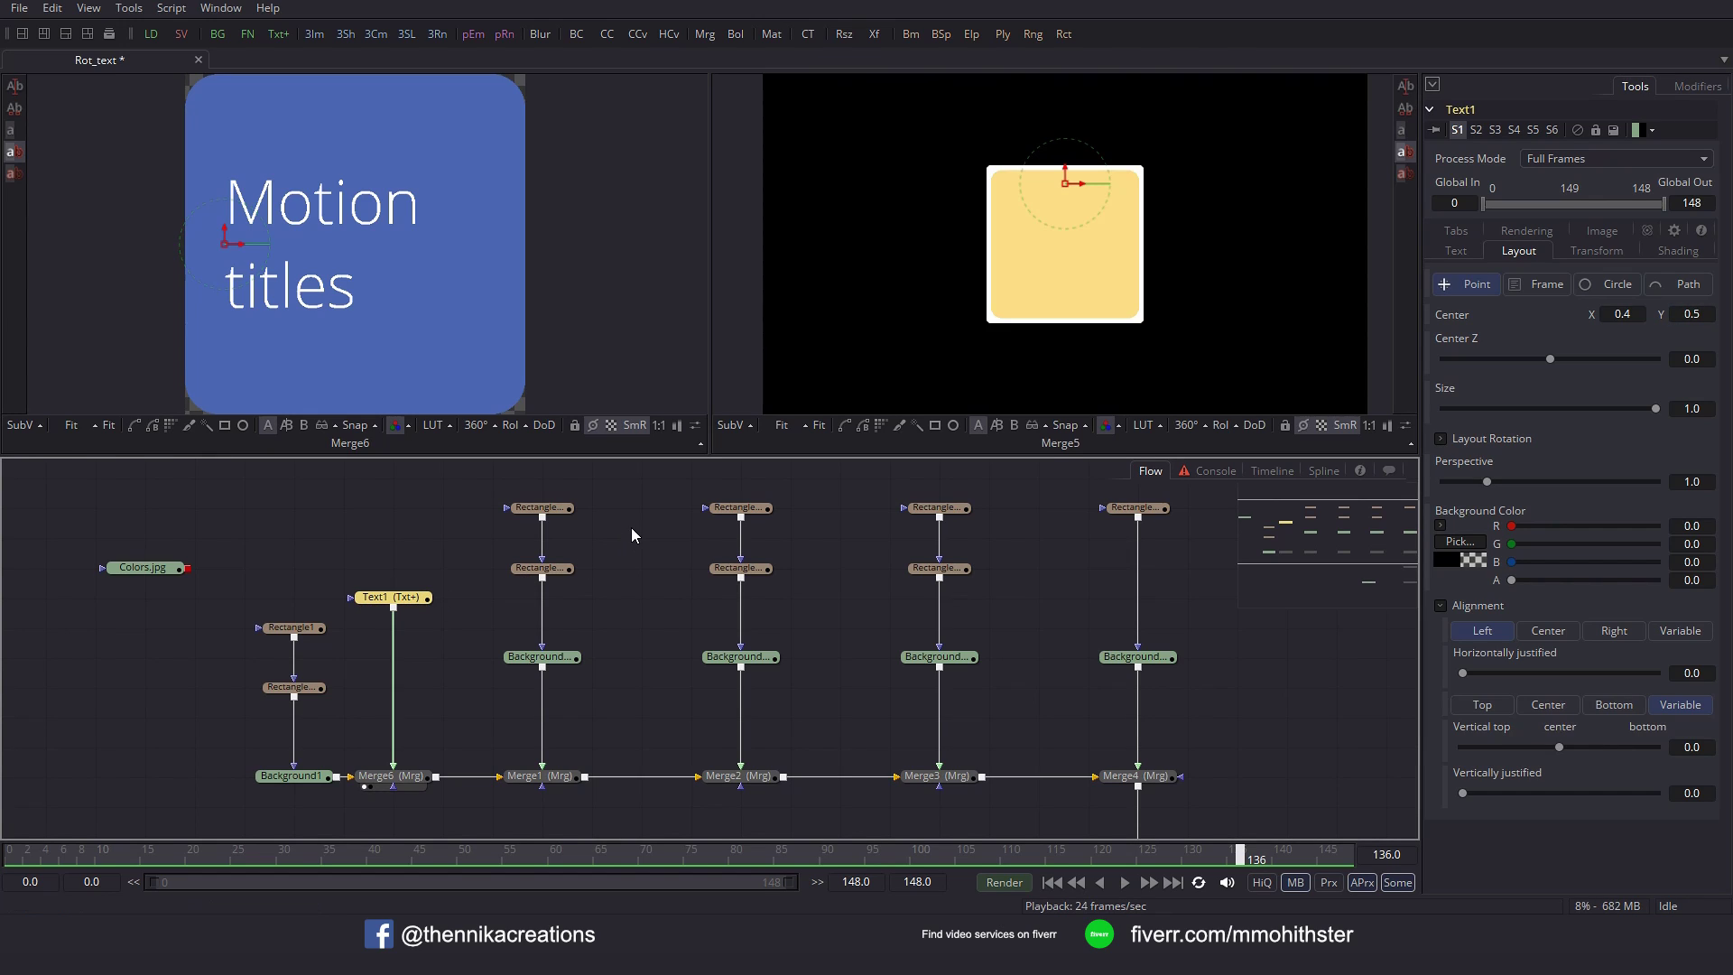
{"action": "key", "text": "ctrl+v"}
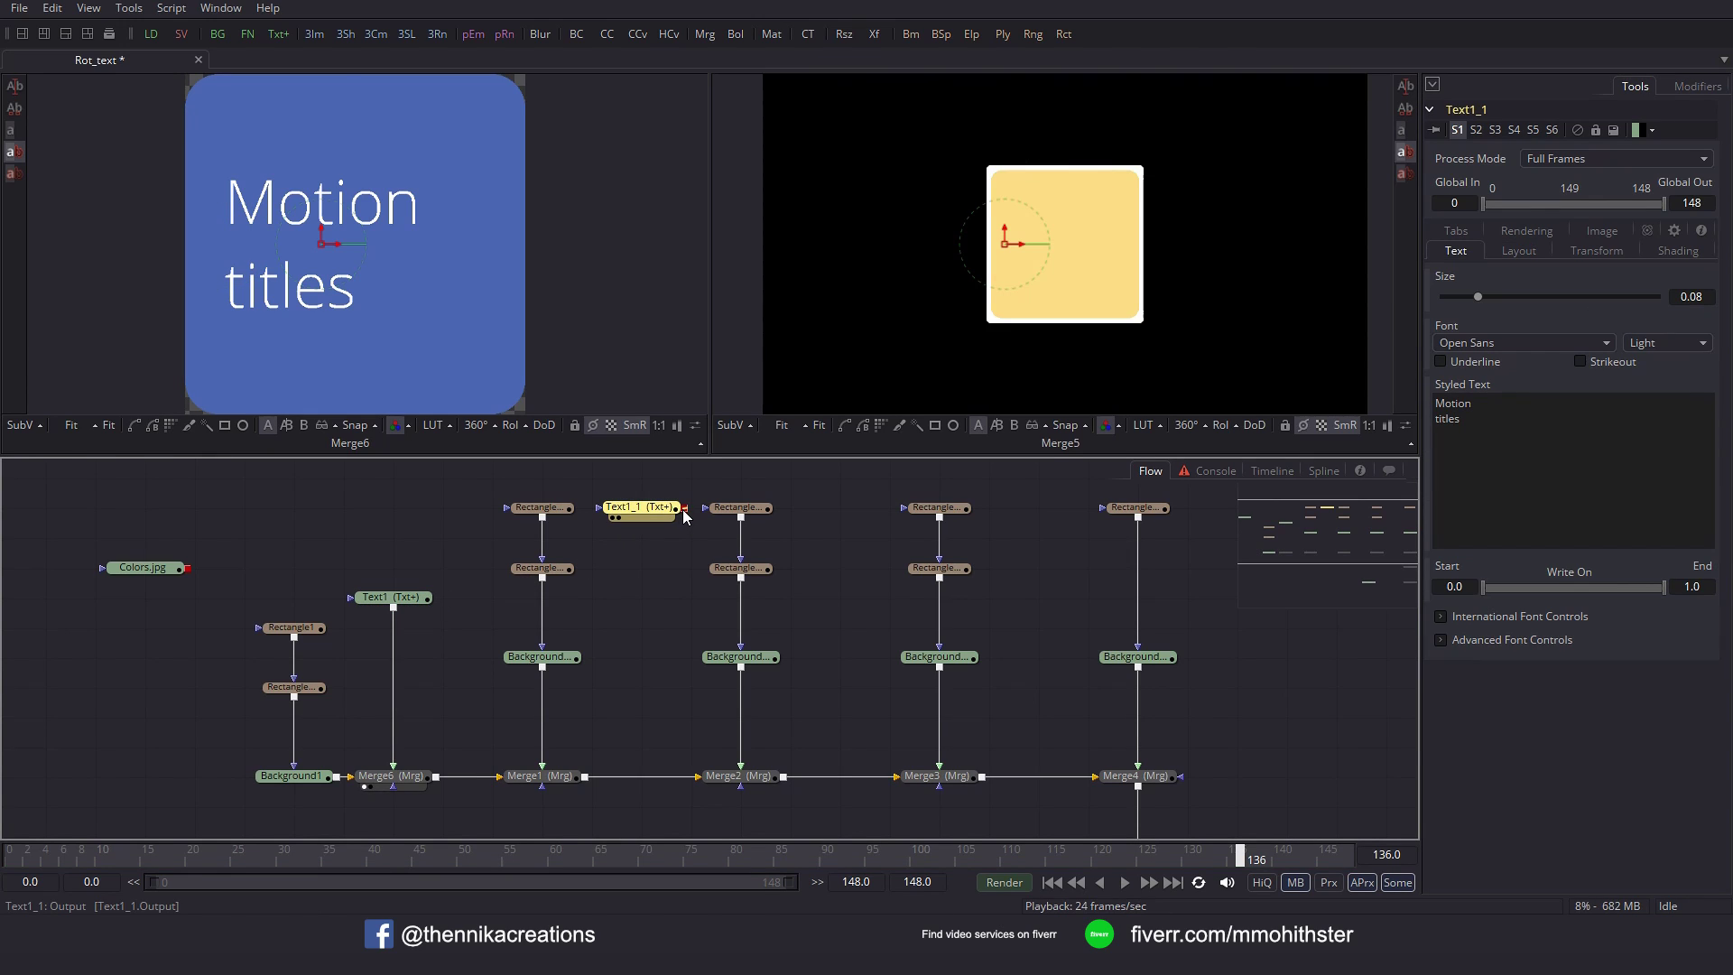
Merge Text1_1 over the background feeding Merge1 and set its styled text to "Creative" and "designs" on two lines.
{"action": "left_click_drag", "start_coordinate": [685, 508], "coordinate": [542, 667]}
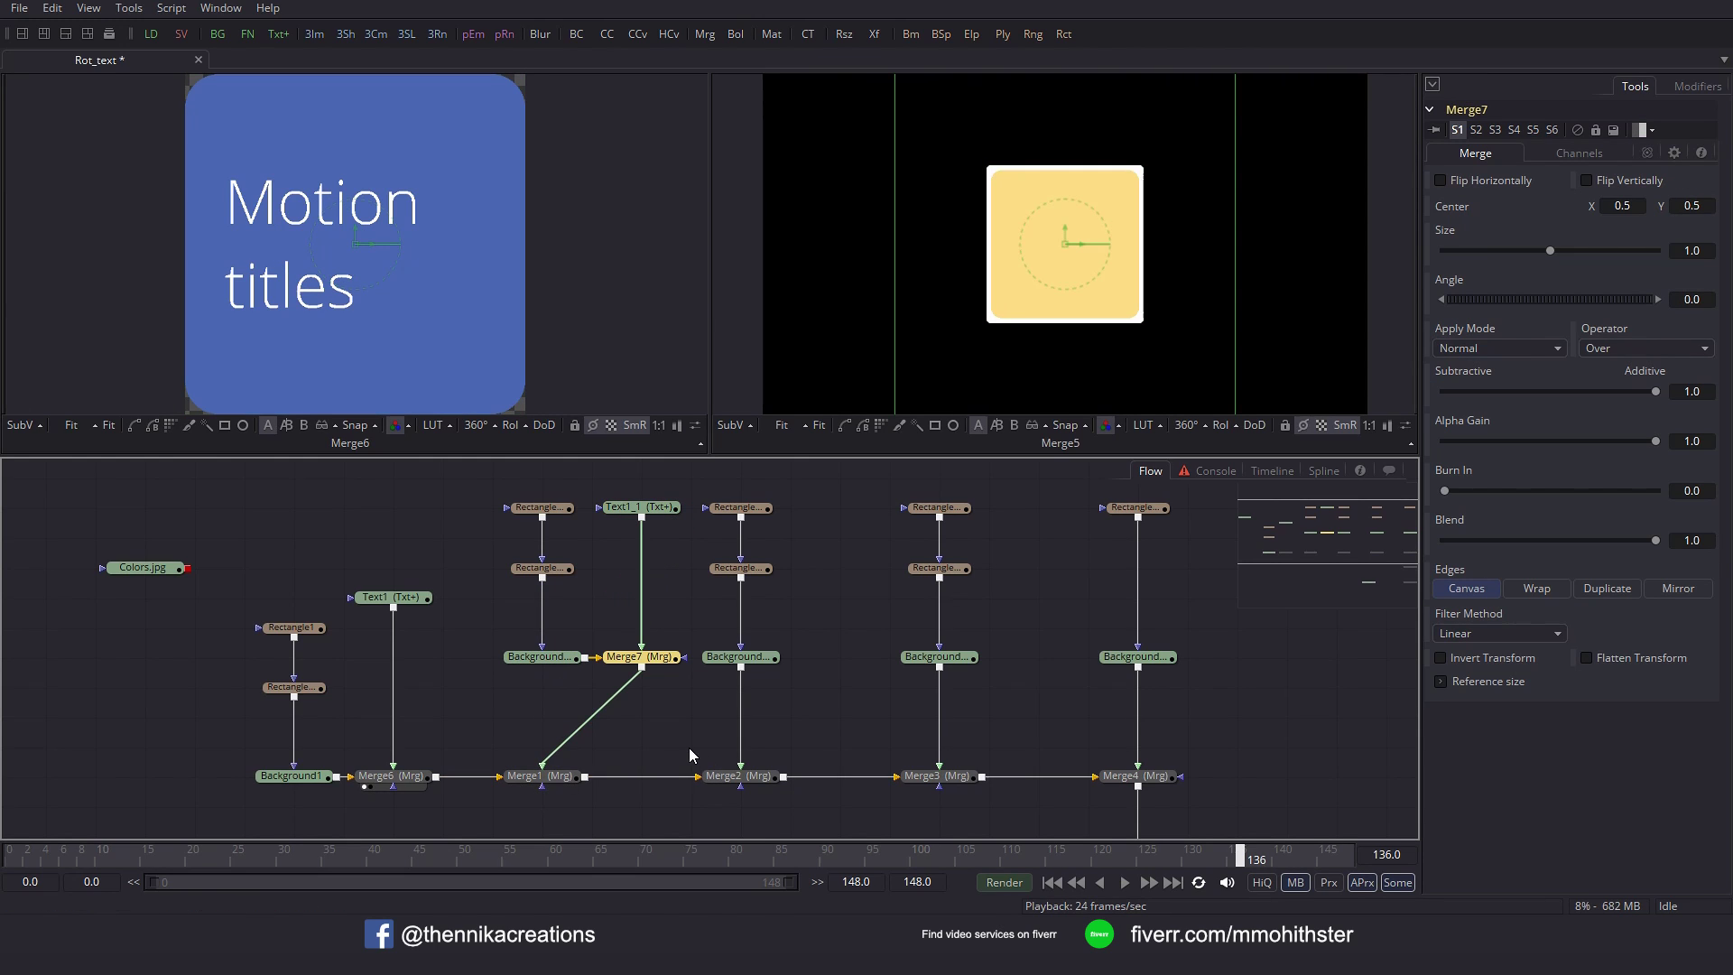
{"action": "left_click_drag", "start_coordinate": [557, 782], "coordinate": [657, 782]}
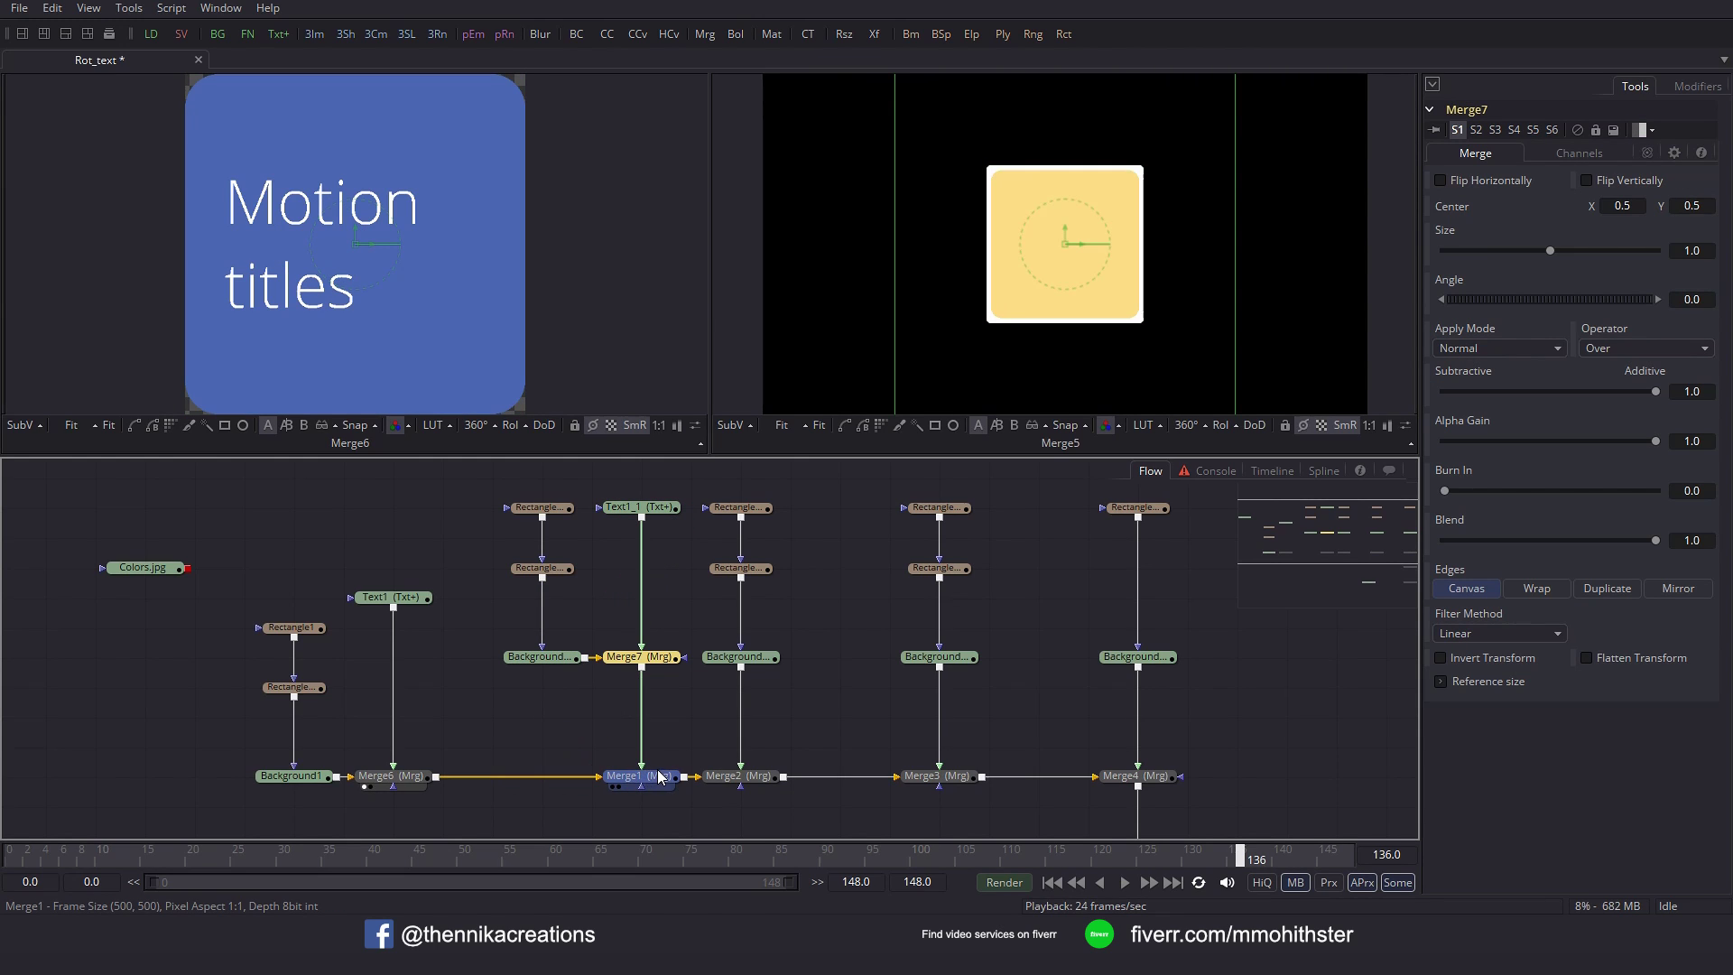
{"action": "left_click", "coordinate": [643, 507]}
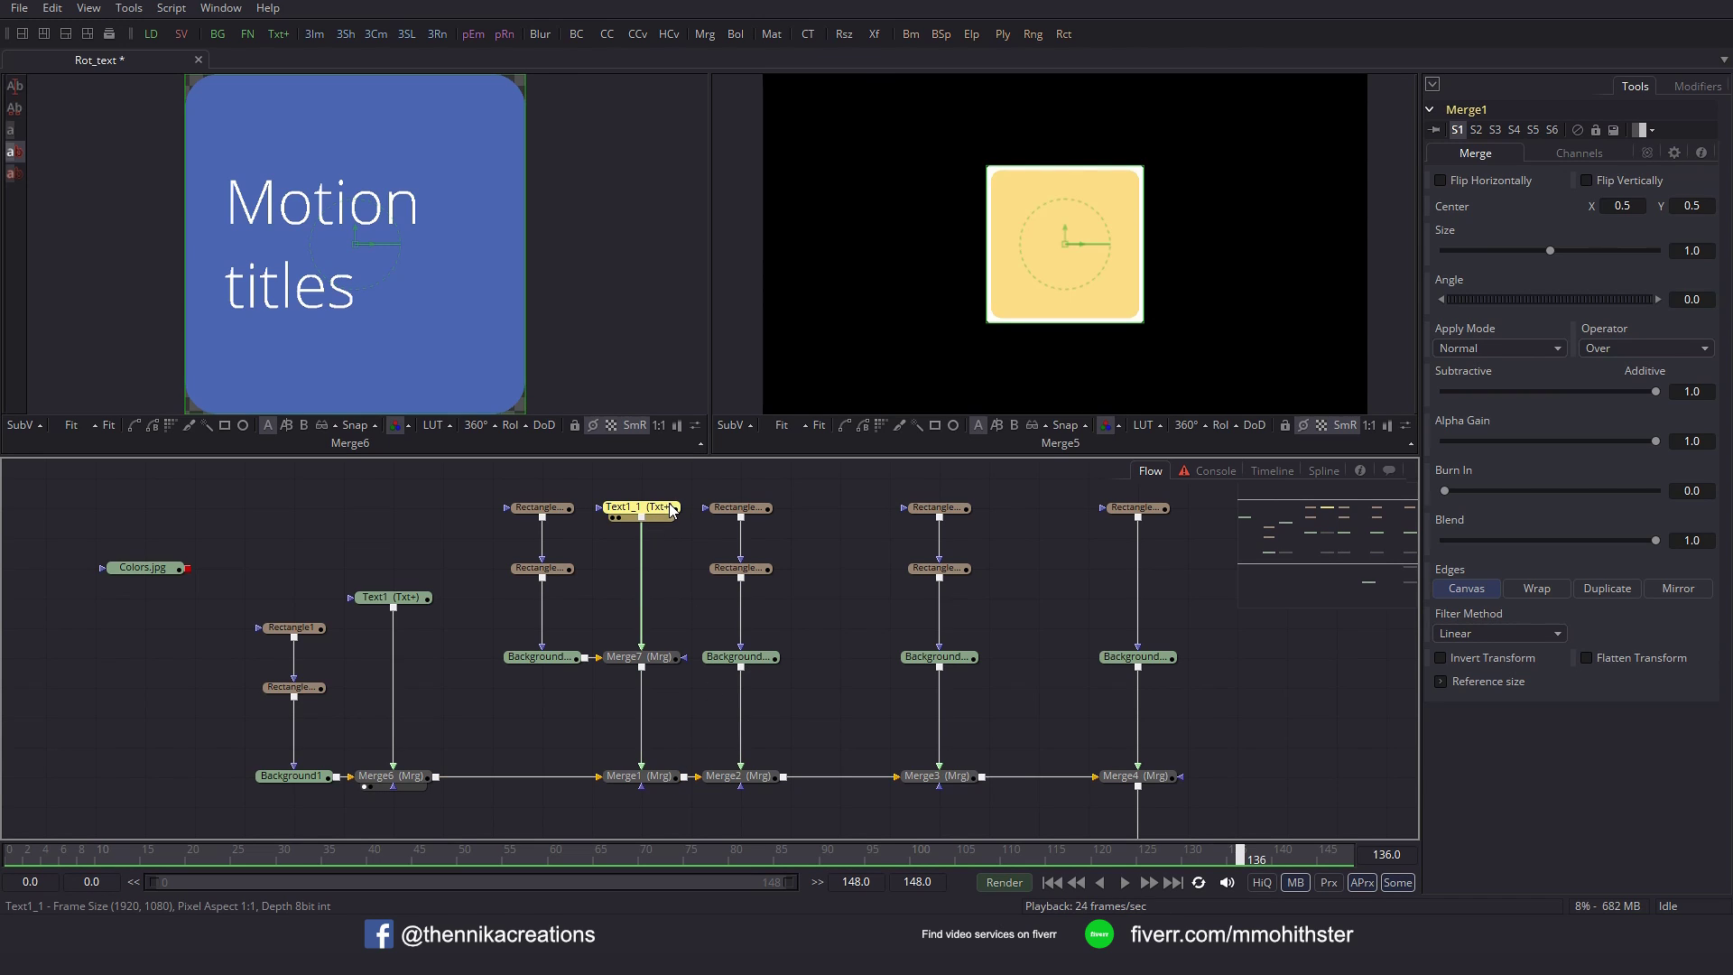
{"action": "left_click_drag", "start_coordinate": [1473, 418], "coordinate": [1397, 381]}
{"action": "type", "text": "Creative"}
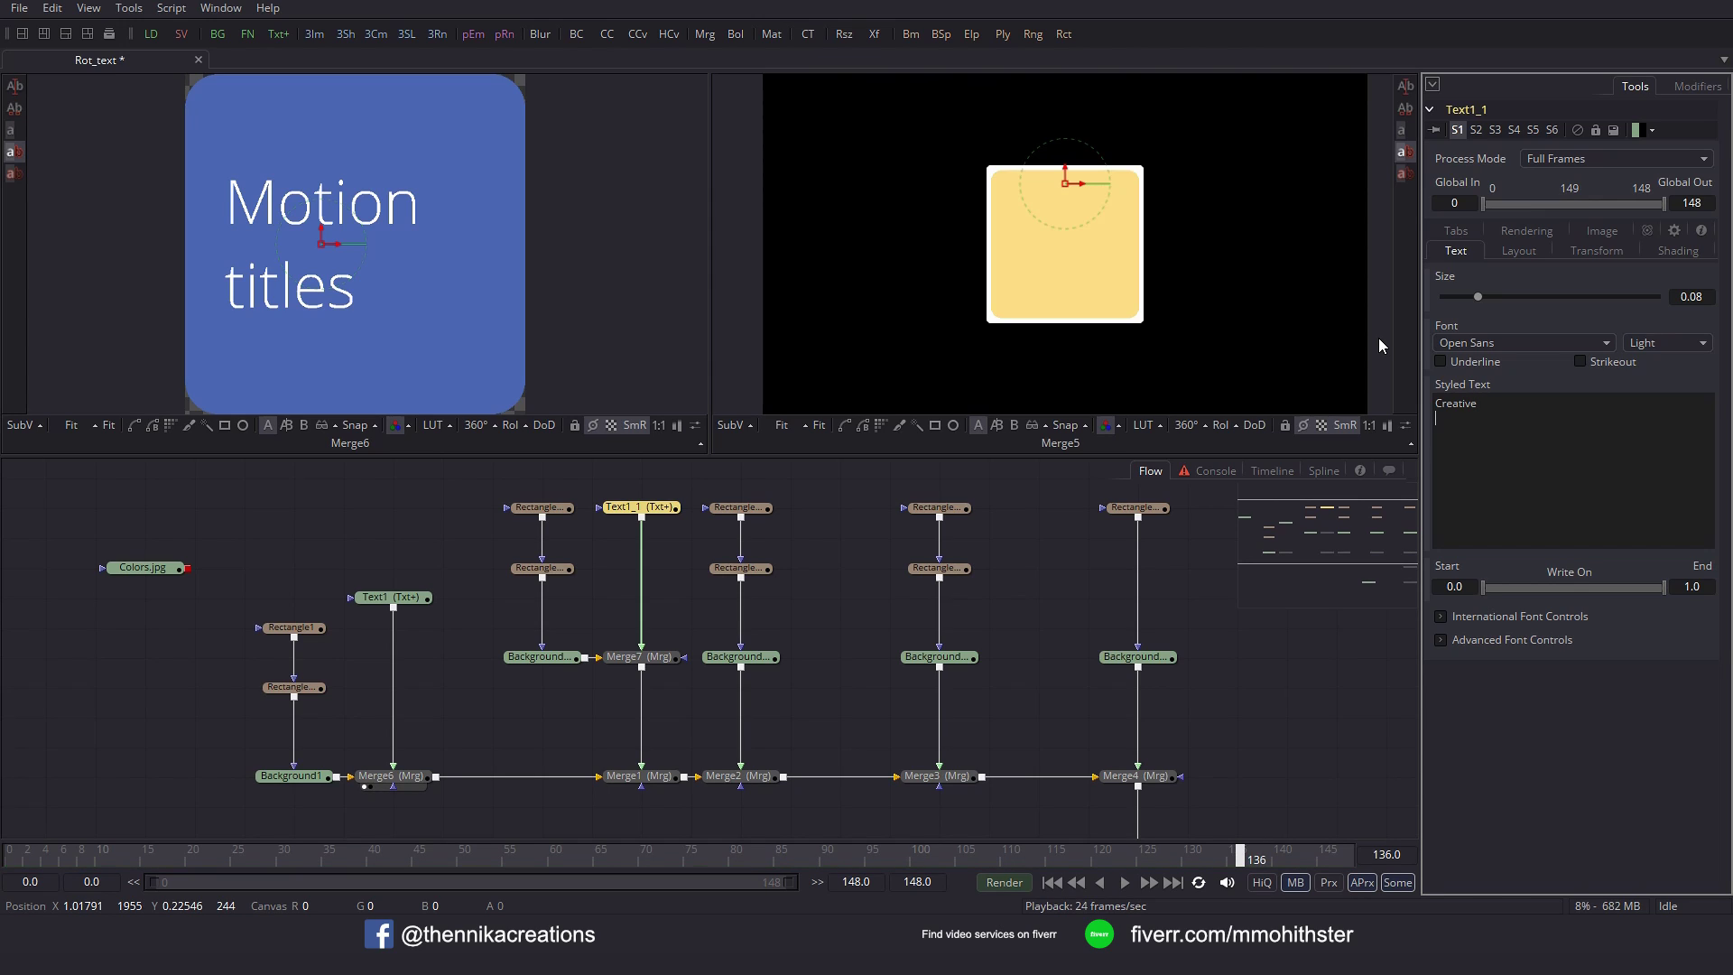
{"action": "key", "text": "Return"}
{"action": "type", "text": "de"}
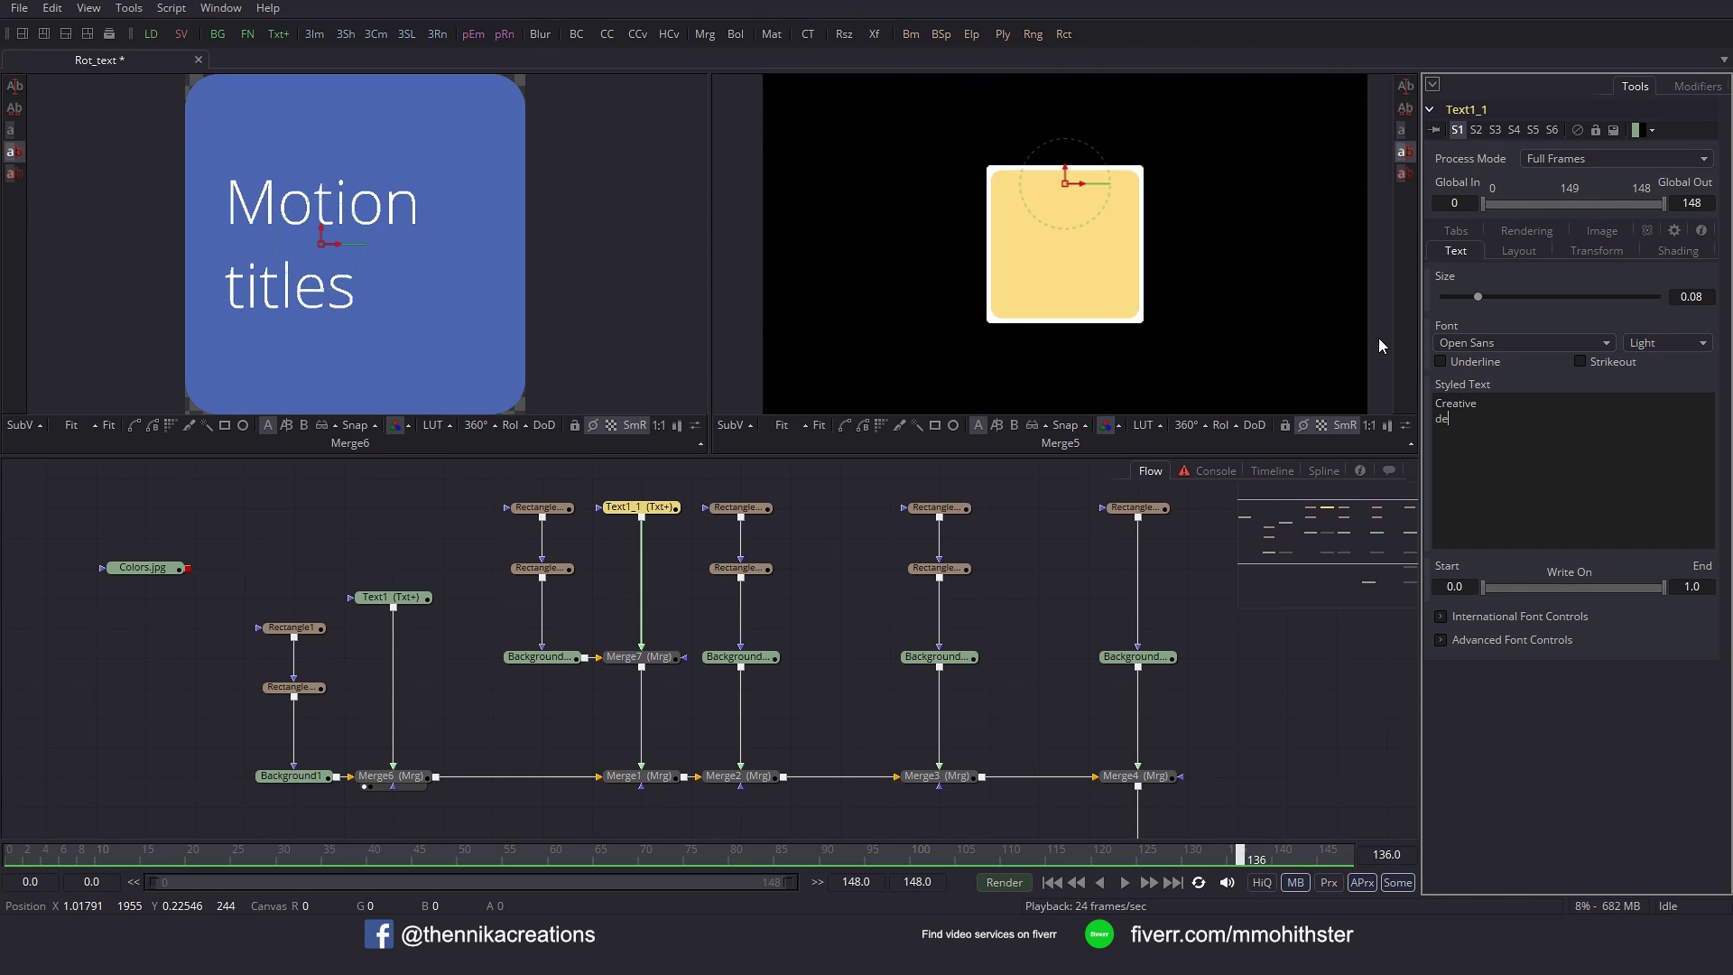
{"action": "type", "text": "signs"}
Duplicate Text1_1, merge the copy over the background feeding Merge2, and align Merge2 beneath the new merge.
{"action": "left_click", "coordinate": [657, 512]}
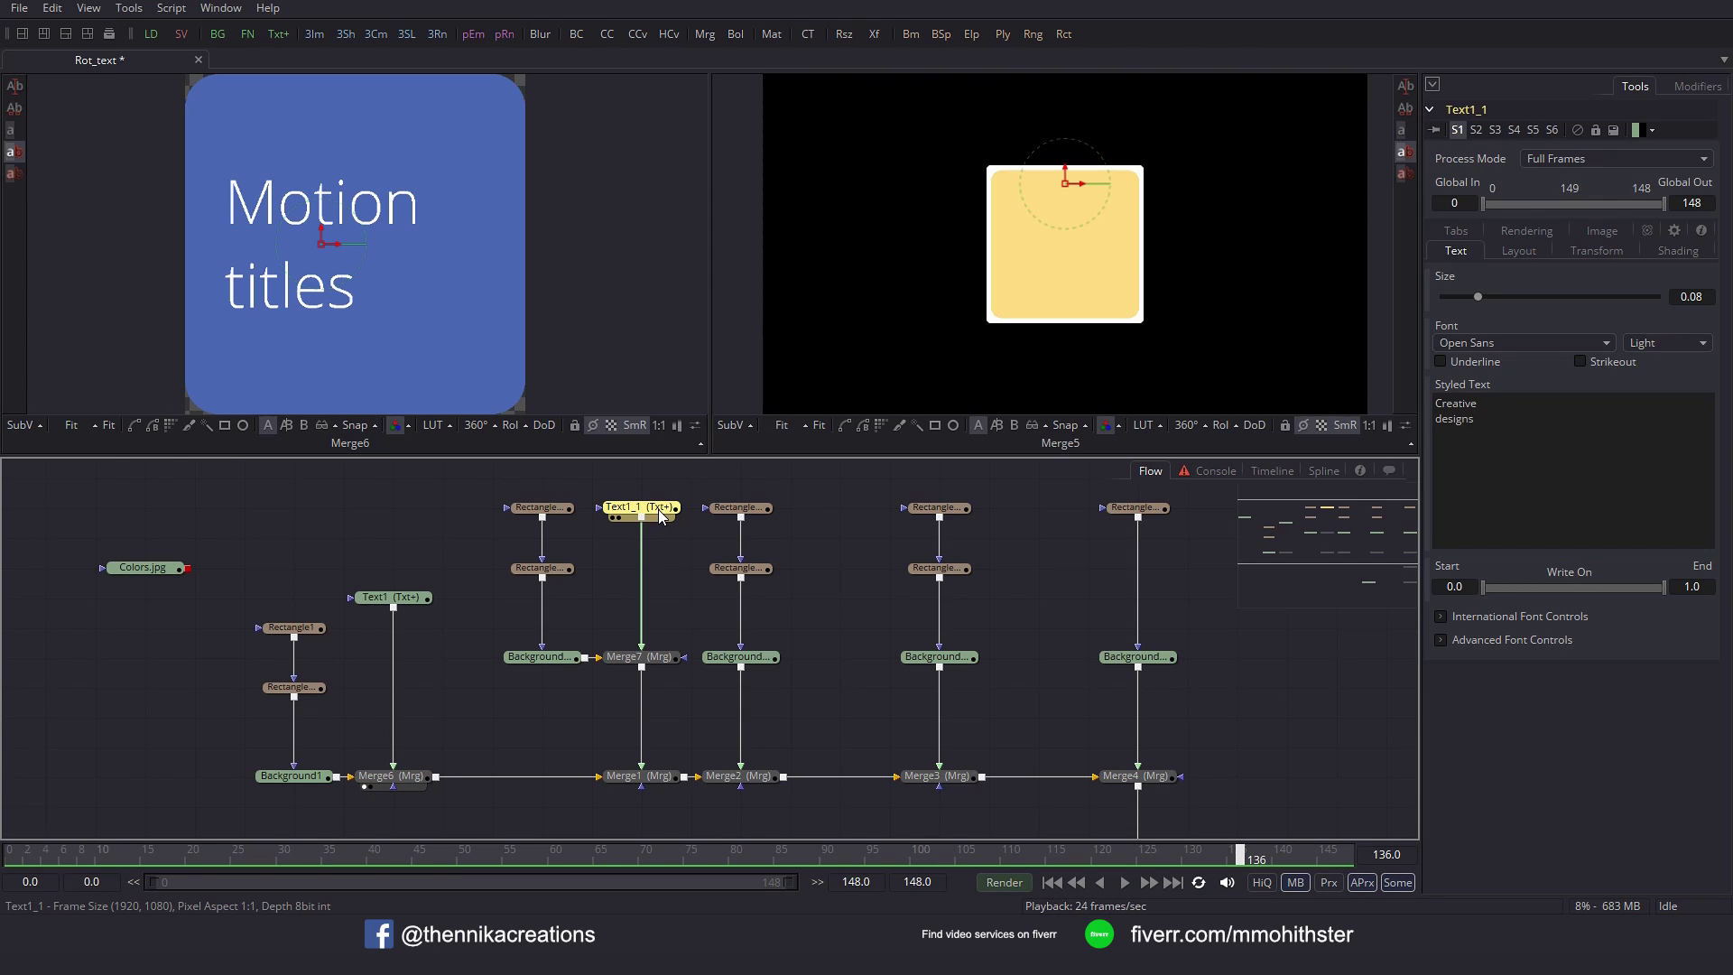
{"action": "left_click", "coordinate": [838, 515]}
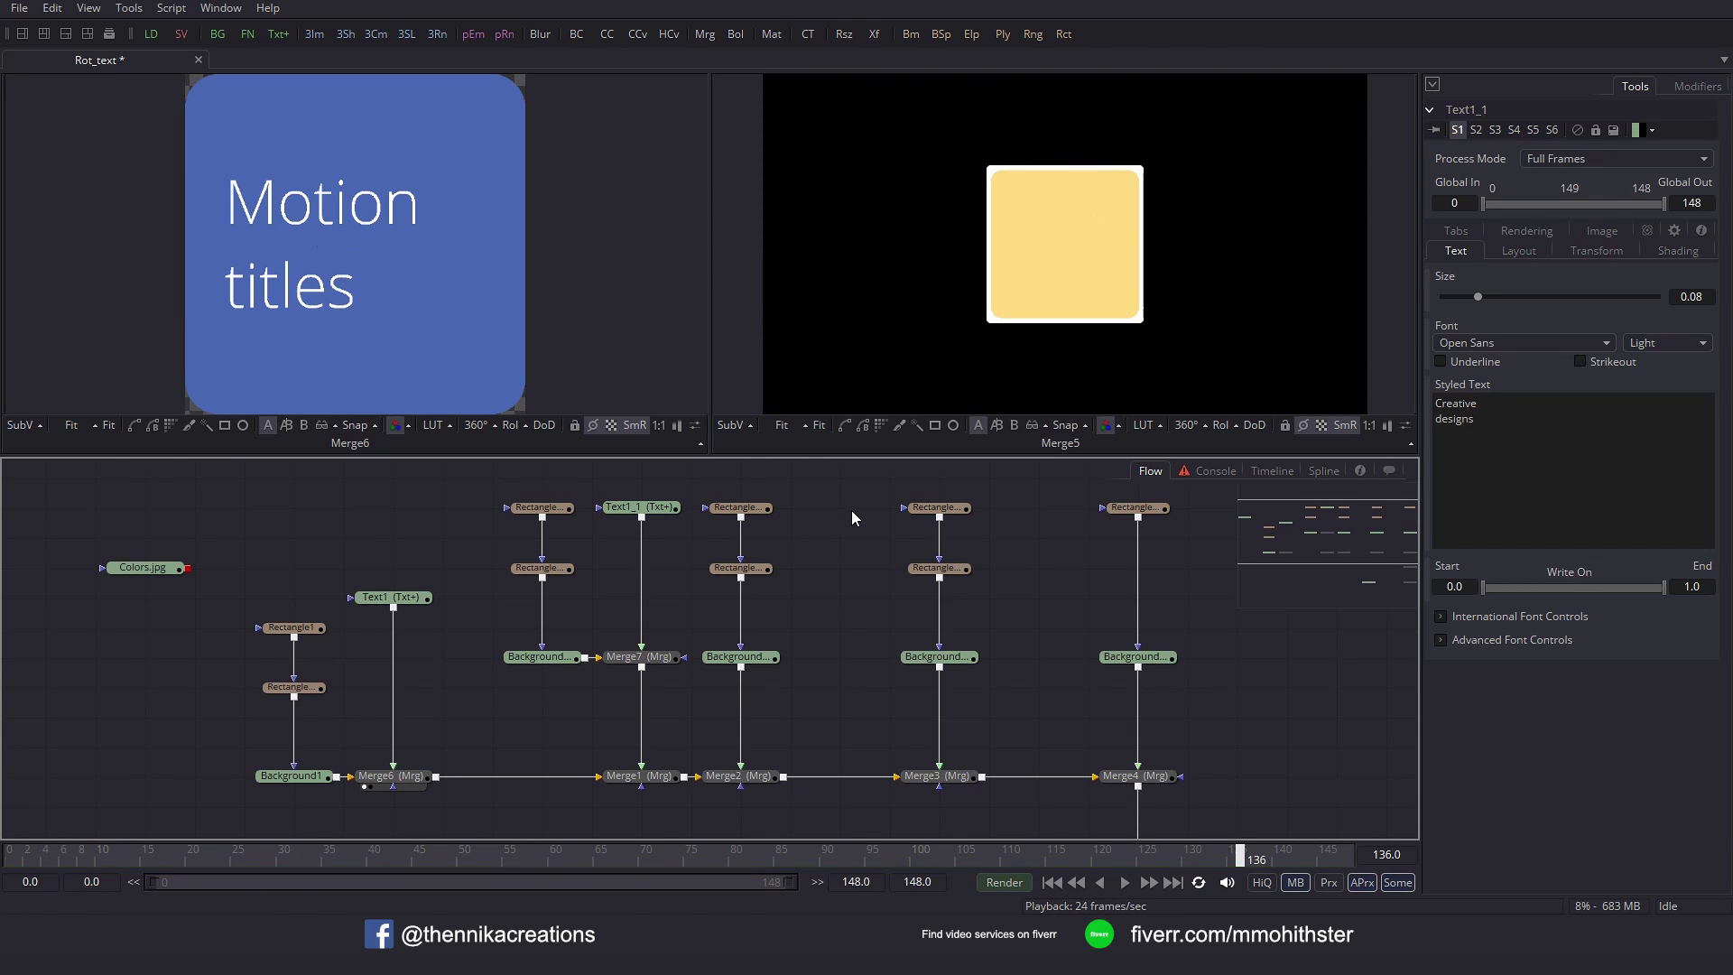
{"action": "key", "text": "ctrl+v"}
{"action": "left_click_drag", "start_coordinate": [884, 511], "coordinate": [742, 664]}
{"action": "left_click_drag", "start_coordinate": [755, 780], "coordinate": [854, 780]}
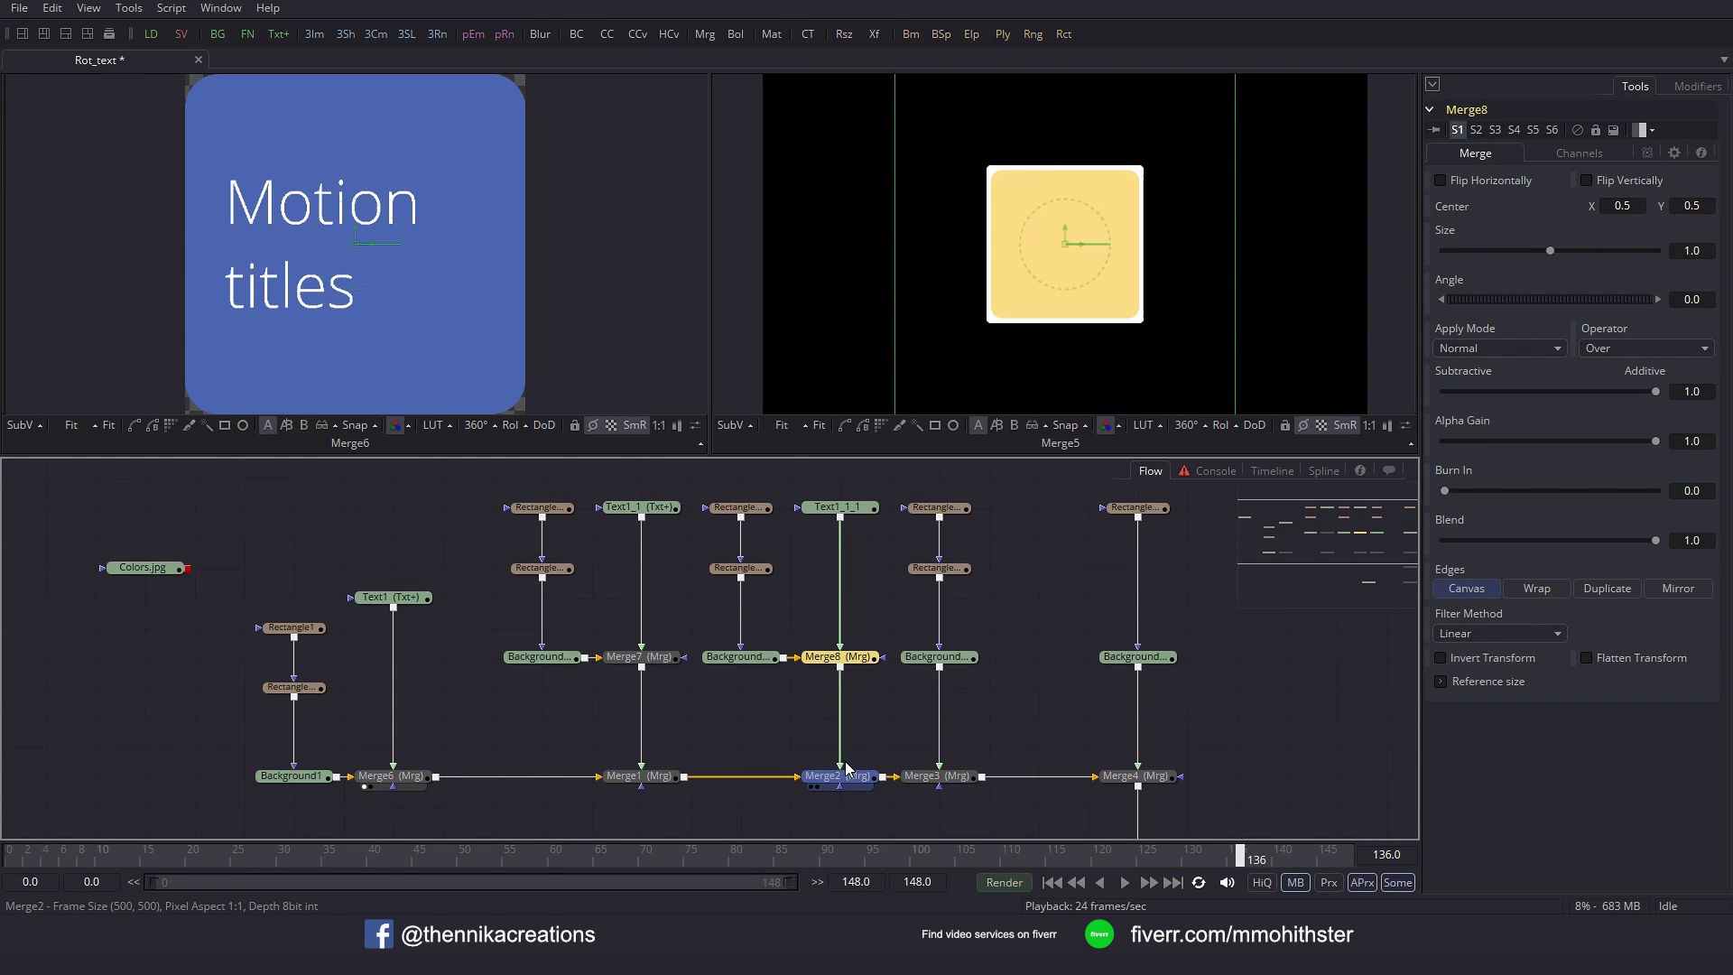
Set Text1_1_1's styled text to "EASY" and "to use" on two lines.
{"action": "left_click", "coordinate": [842, 508]}
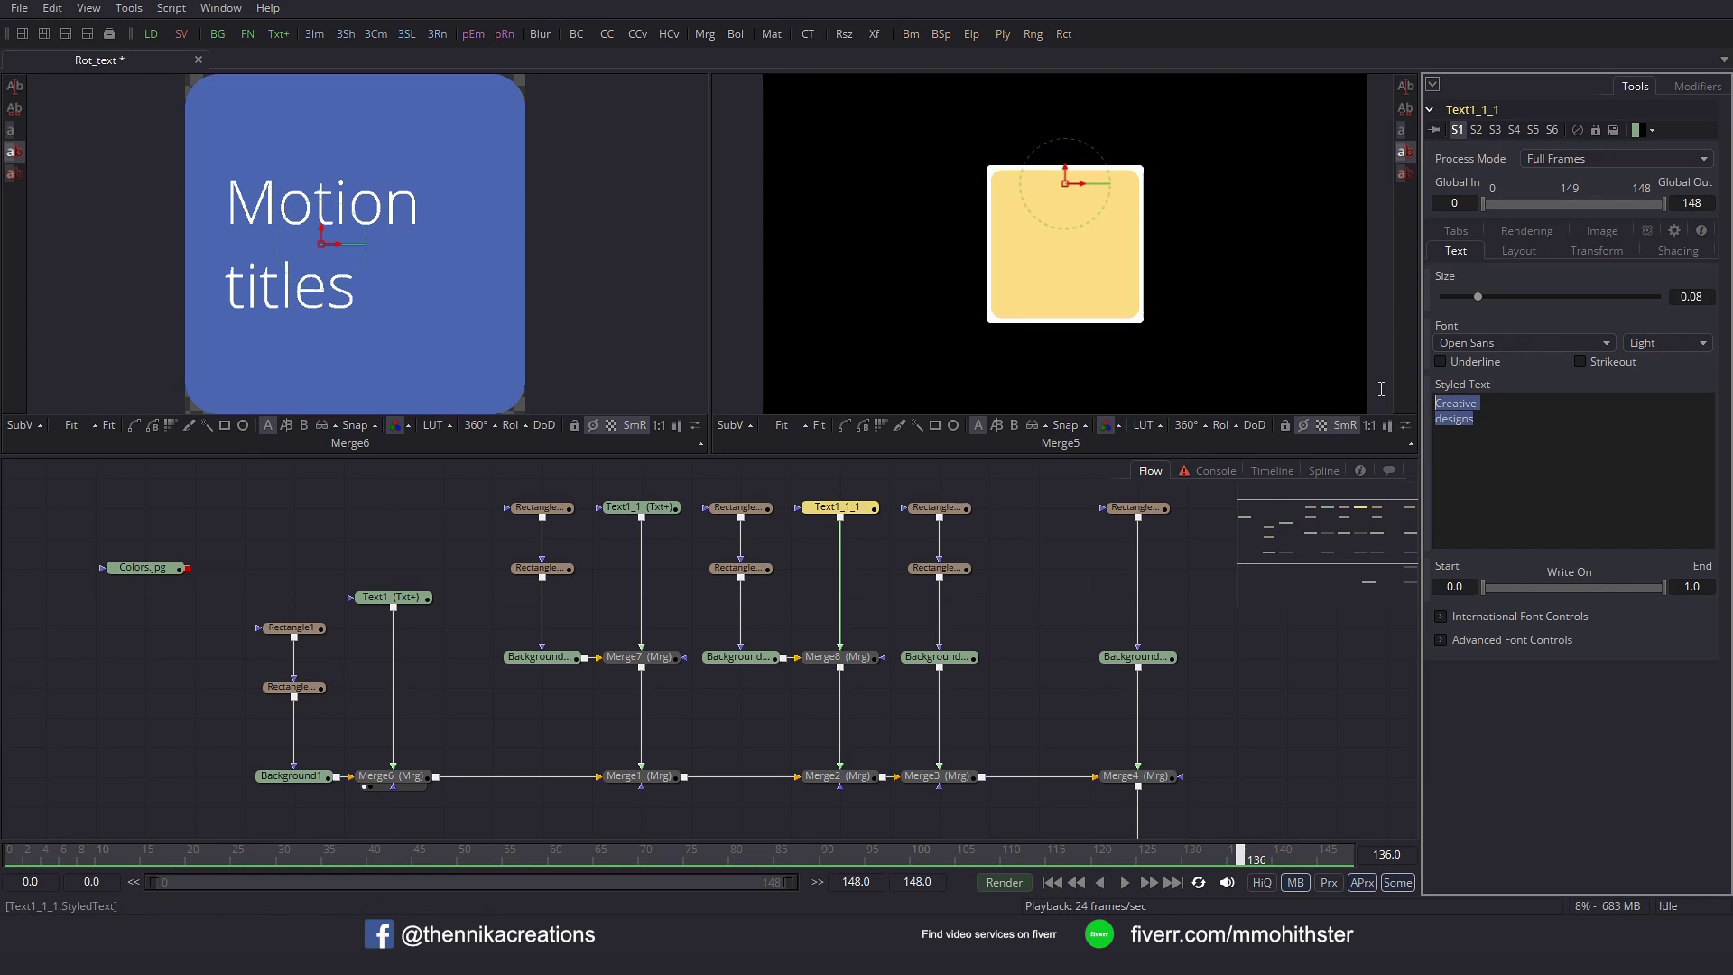
{"action": "type", "text": "EASY"}
{"action": "key", "text": "Return"}
{"action": "type", "text": "to use"}
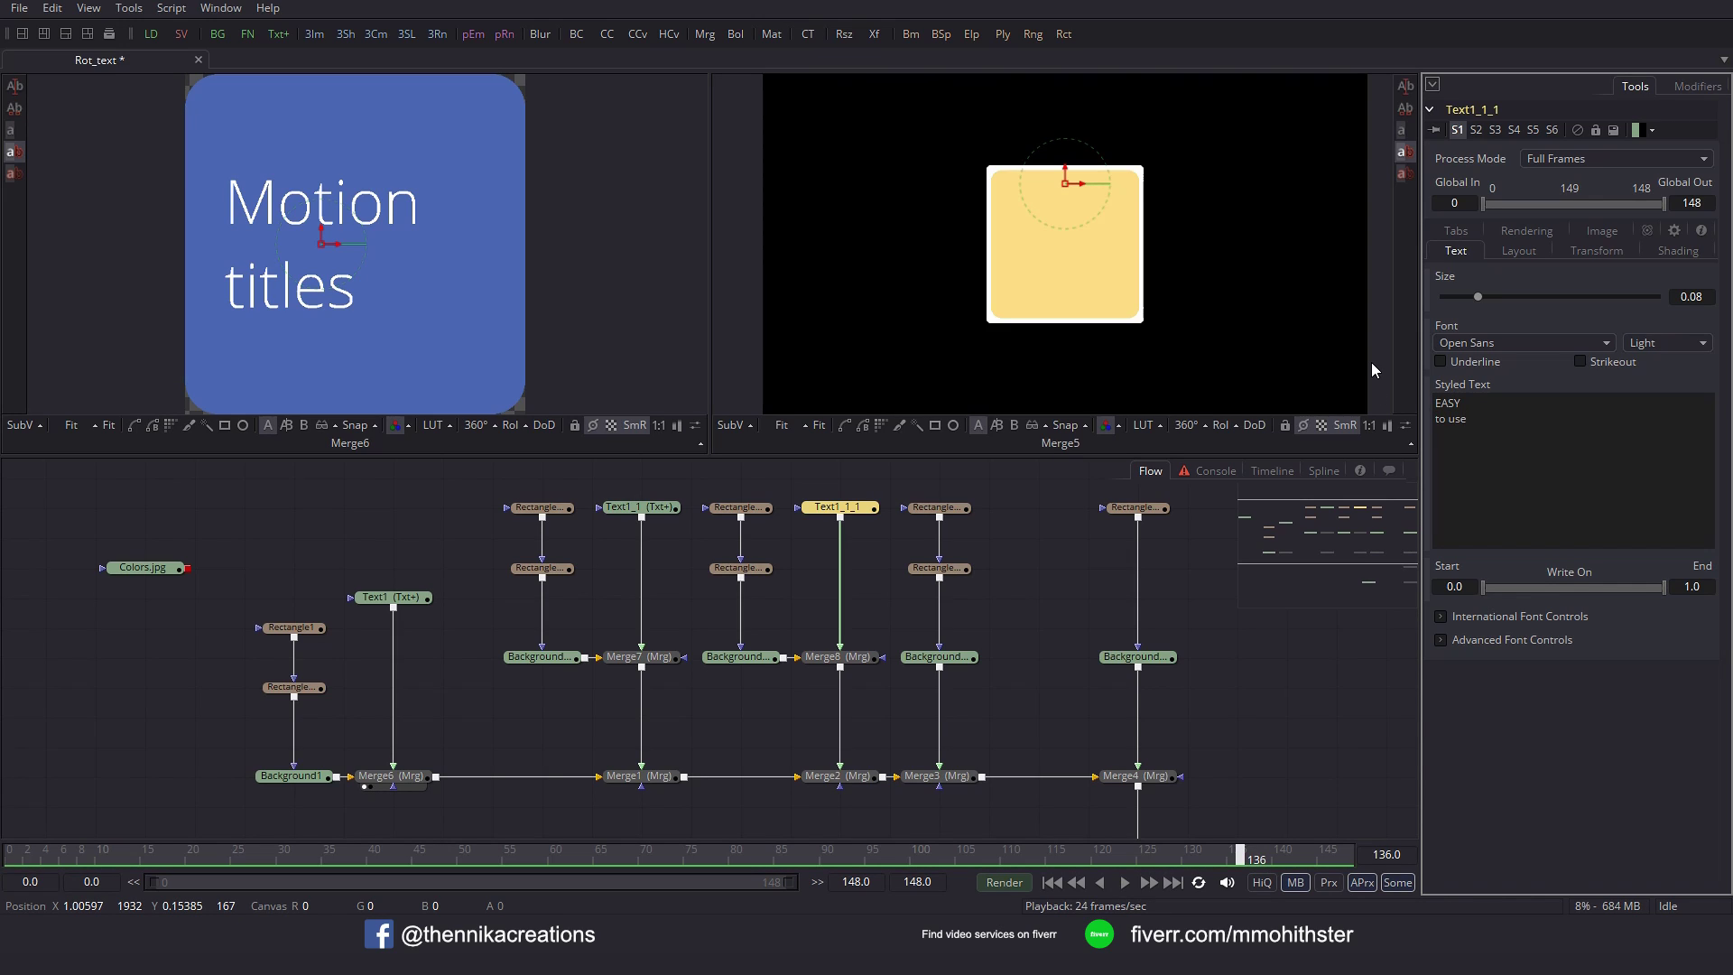
Duplicate Text1_1_1, merge the copy over the background feeding Merge3, and align Merge3 beneath the new merge.
{"action": "left_click", "coordinate": [853, 511]}
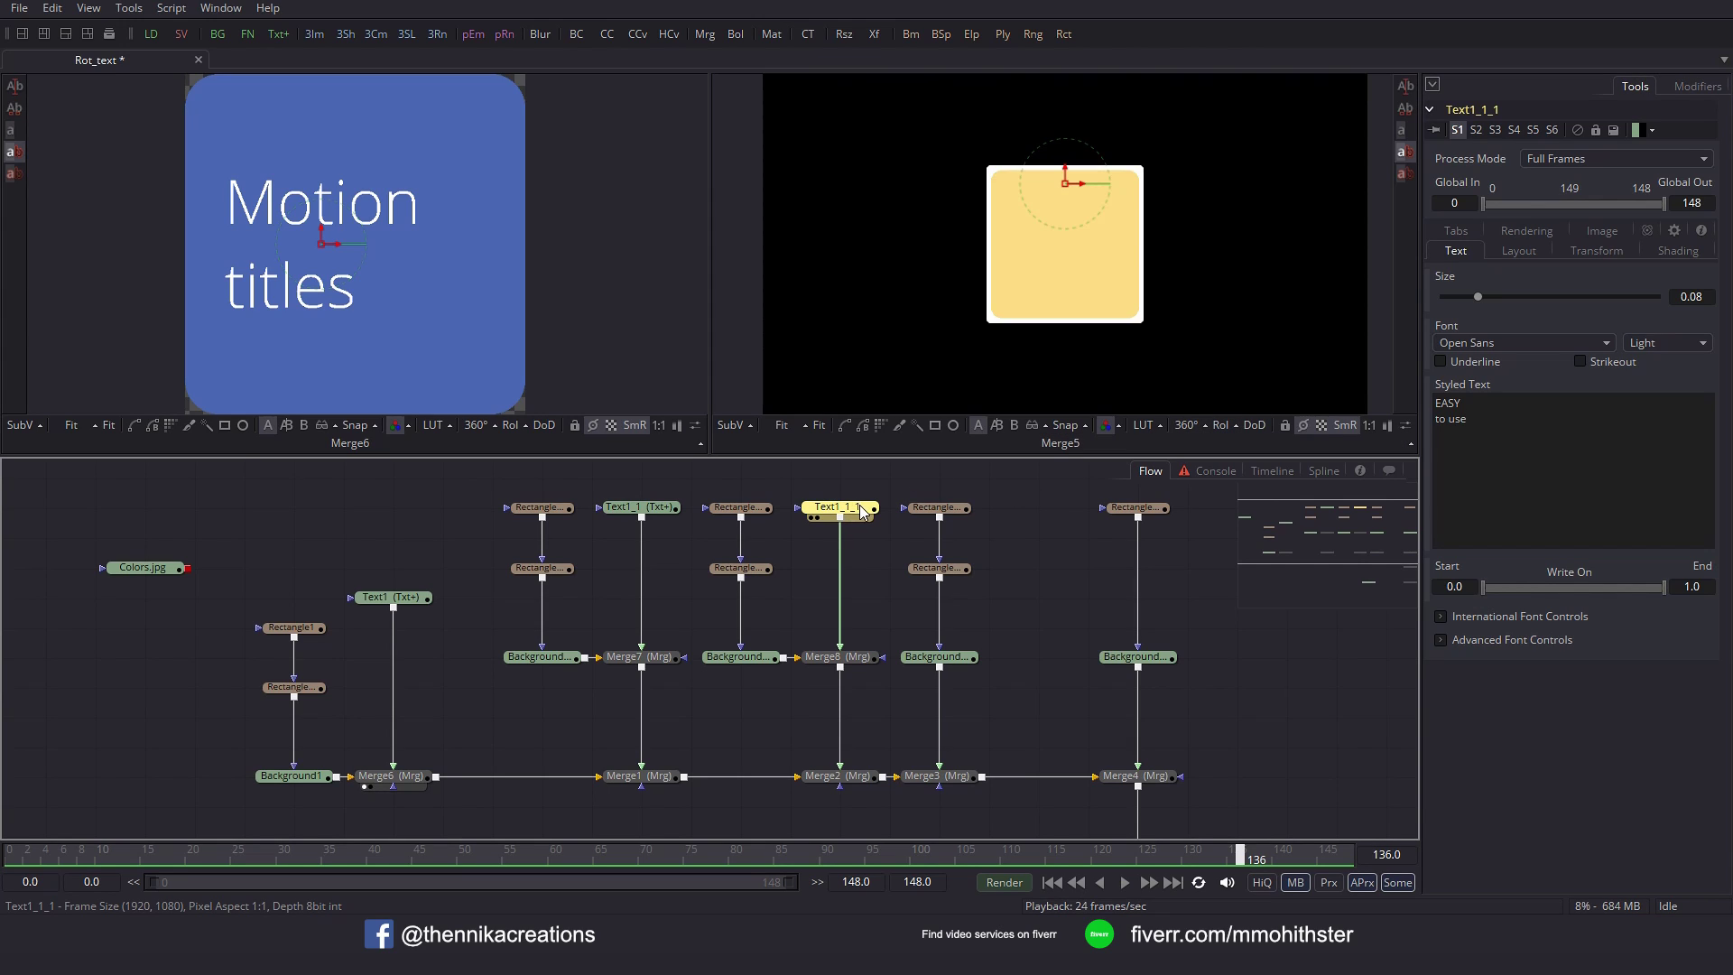
{"action": "left_click", "coordinate": [1034, 514]}
{"action": "key", "text": "ctrl+v"}
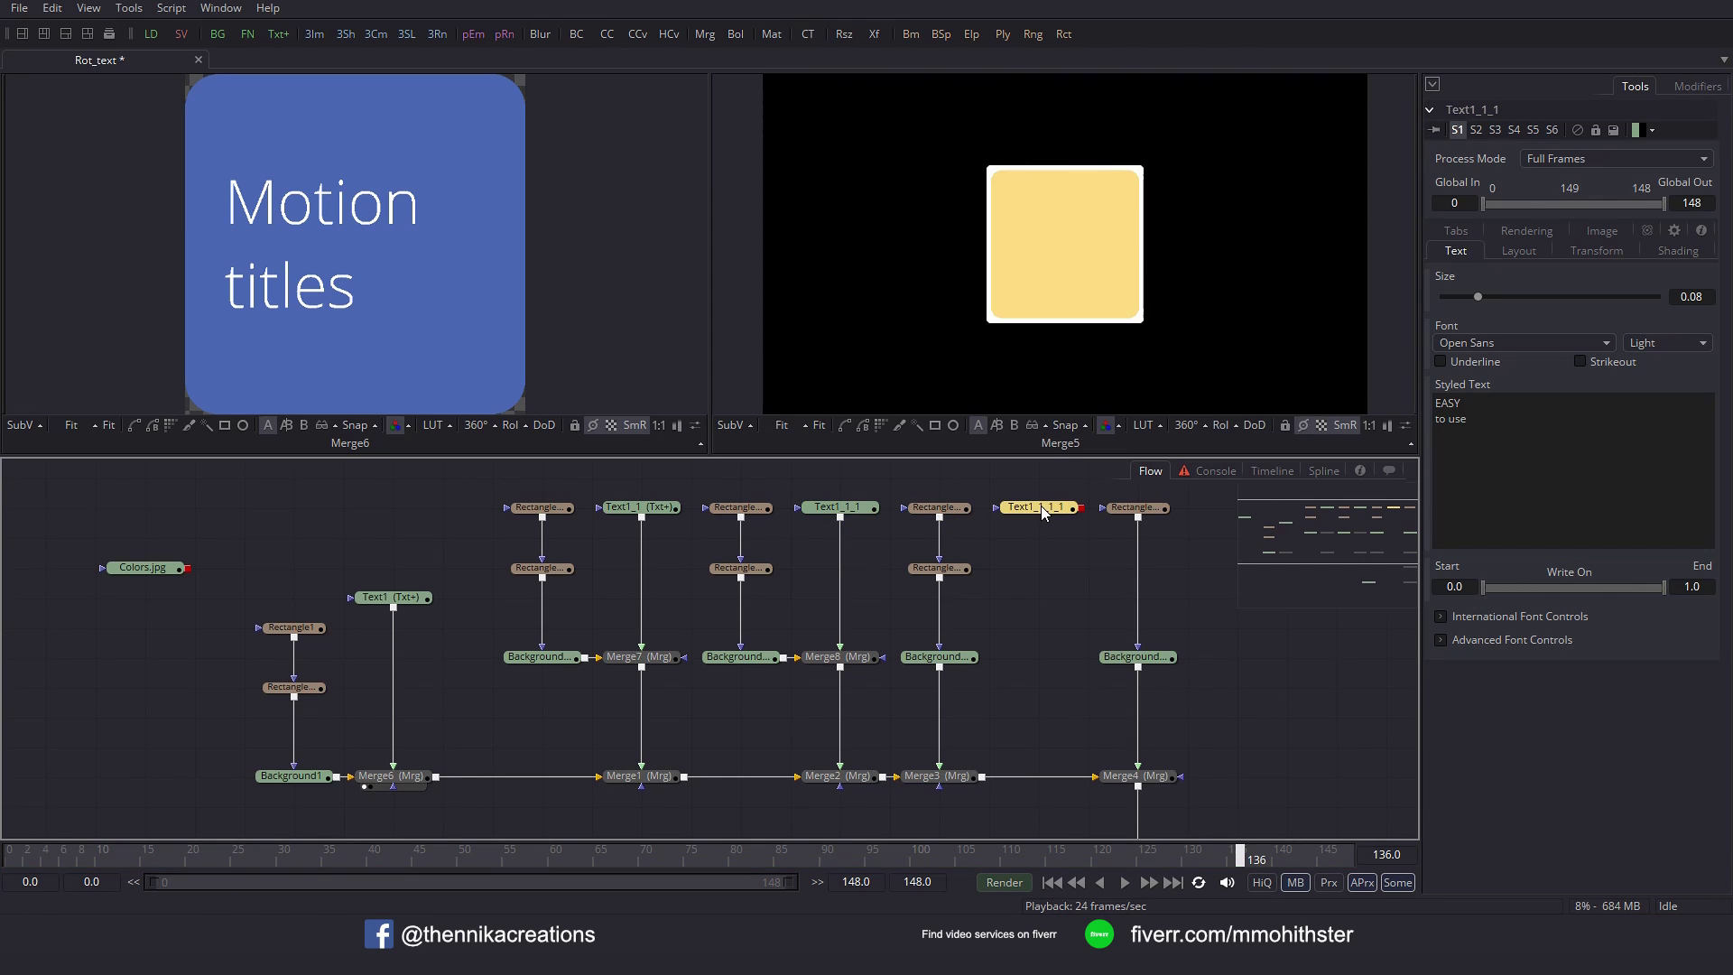
{"action": "left_click_drag", "start_coordinate": [1086, 515], "coordinate": [968, 660]}
{"action": "left_click_drag", "start_coordinate": [943, 776], "coordinate": [1042, 776]}
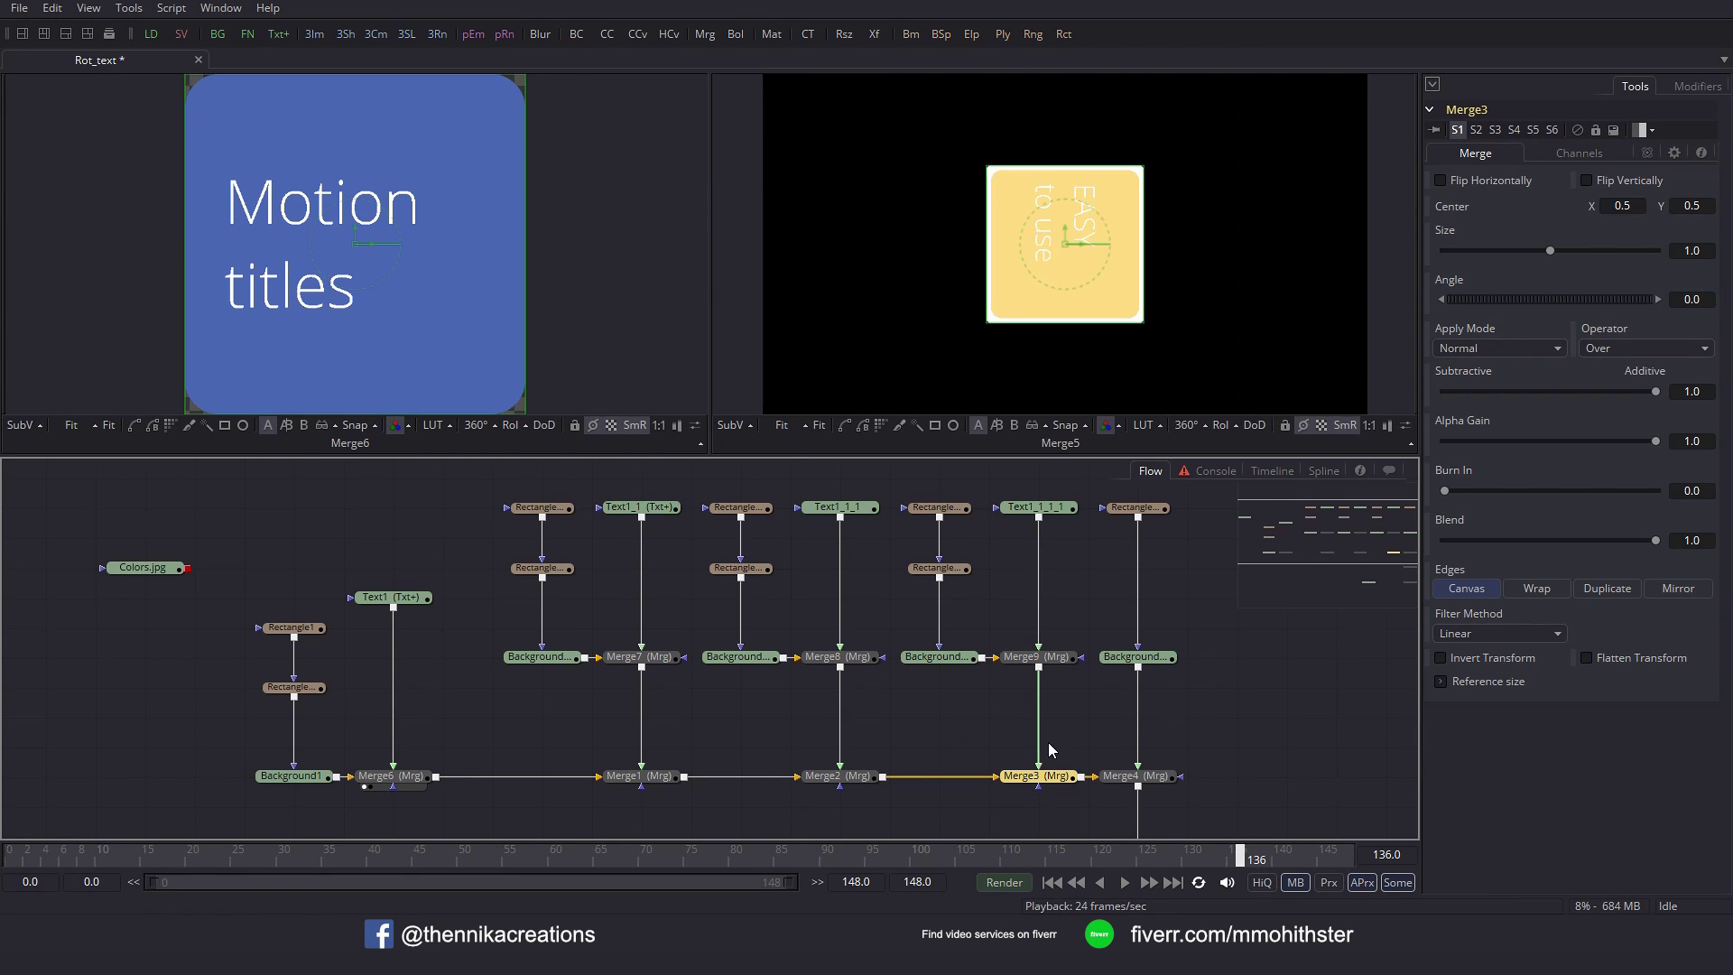
Set Text1_1_1_1's styled text to "Smooth text" and "effects" on two lines.
{"action": "left_click", "coordinate": [1065, 513]}
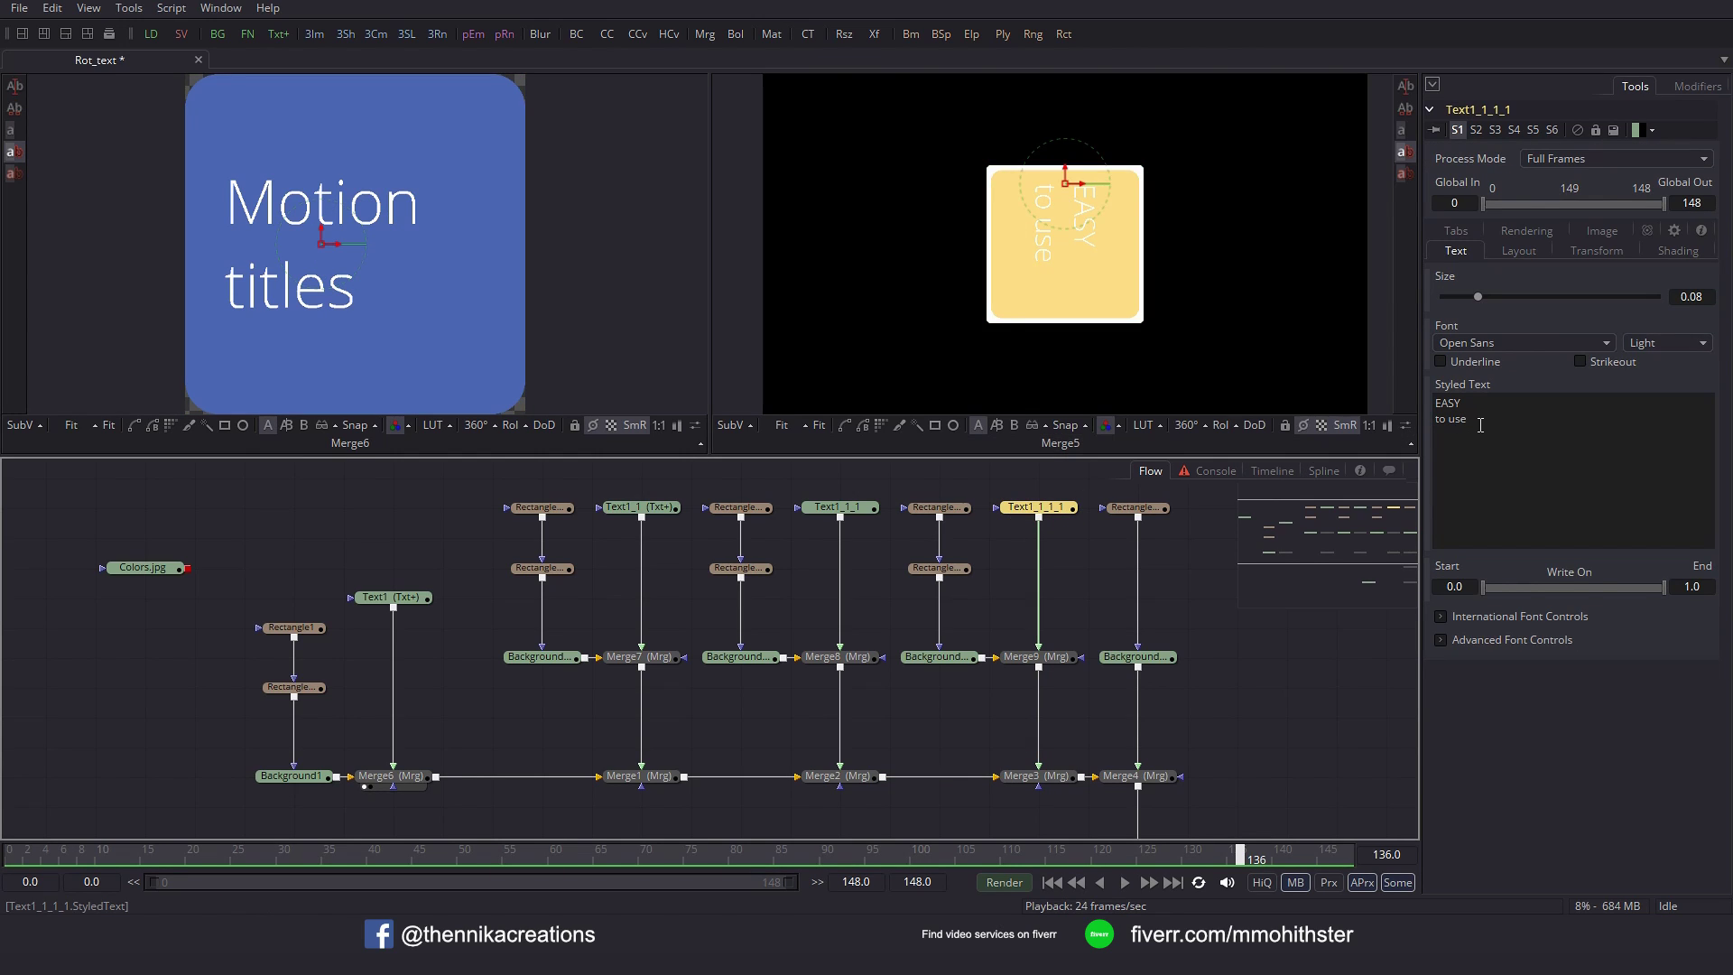
{"action": "left_click_drag", "start_coordinate": [1493, 427], "coordinate": [1388, 379]}
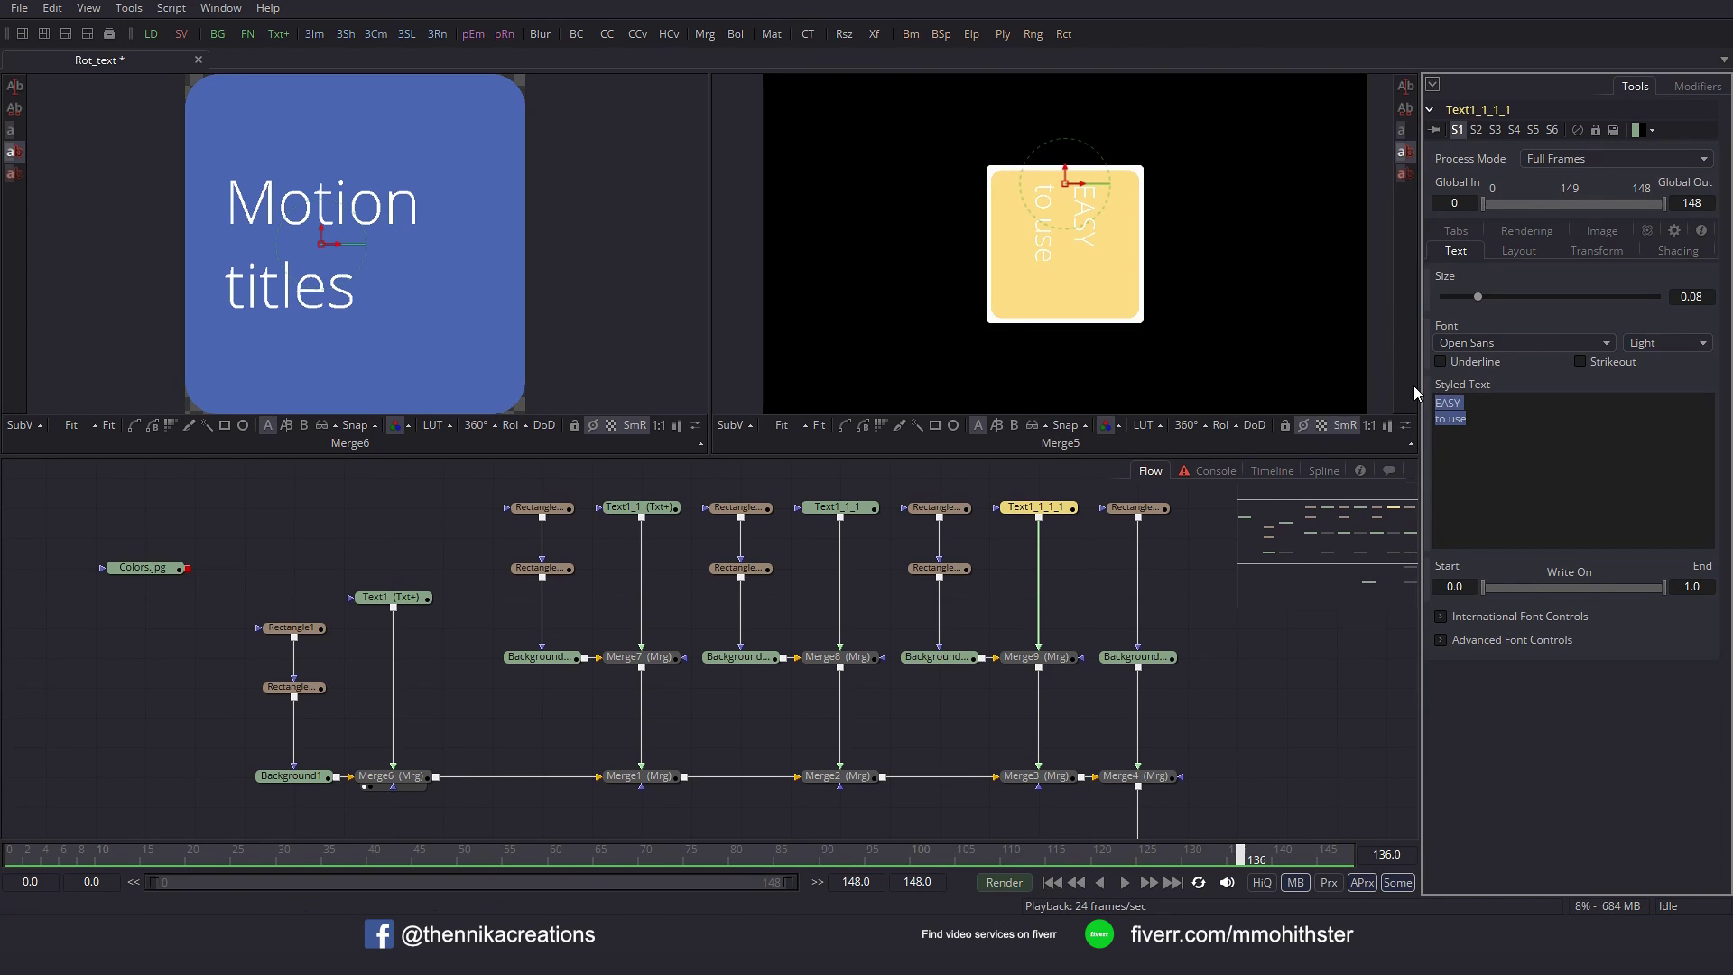
{"action": "type", "text": "Smo"}
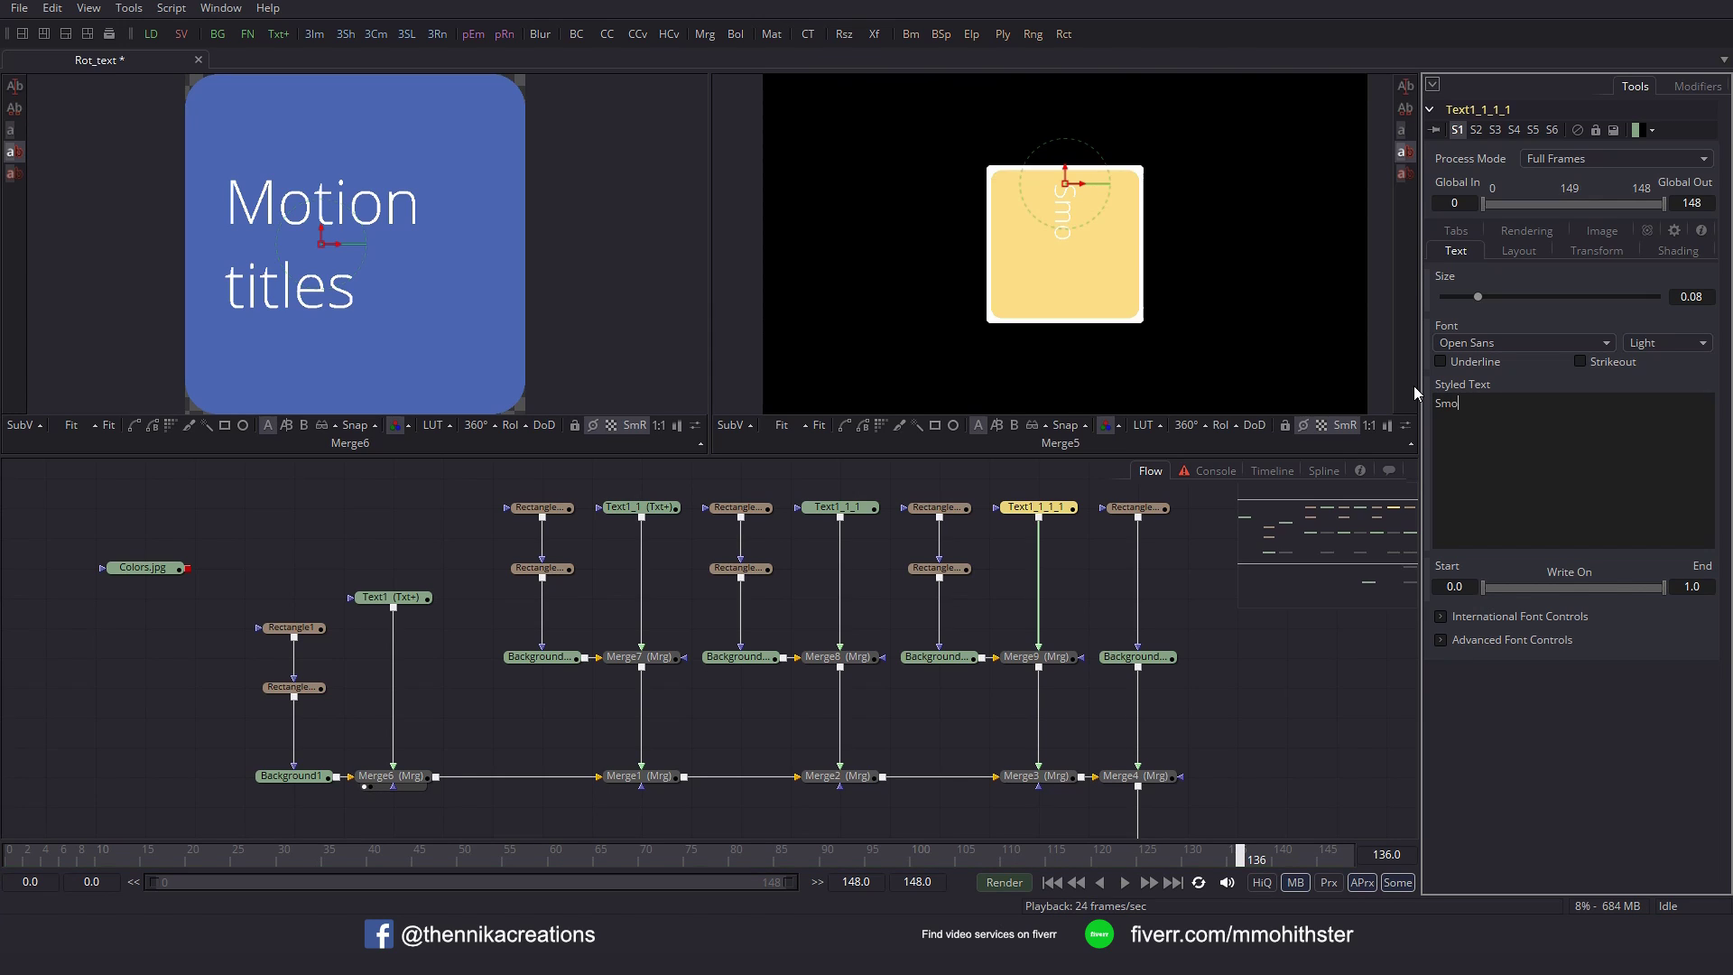
{"action": "type", "text": "oth text"}
{"action": "key", "text": "Return"}
{"action": "type", "text": "effects"}
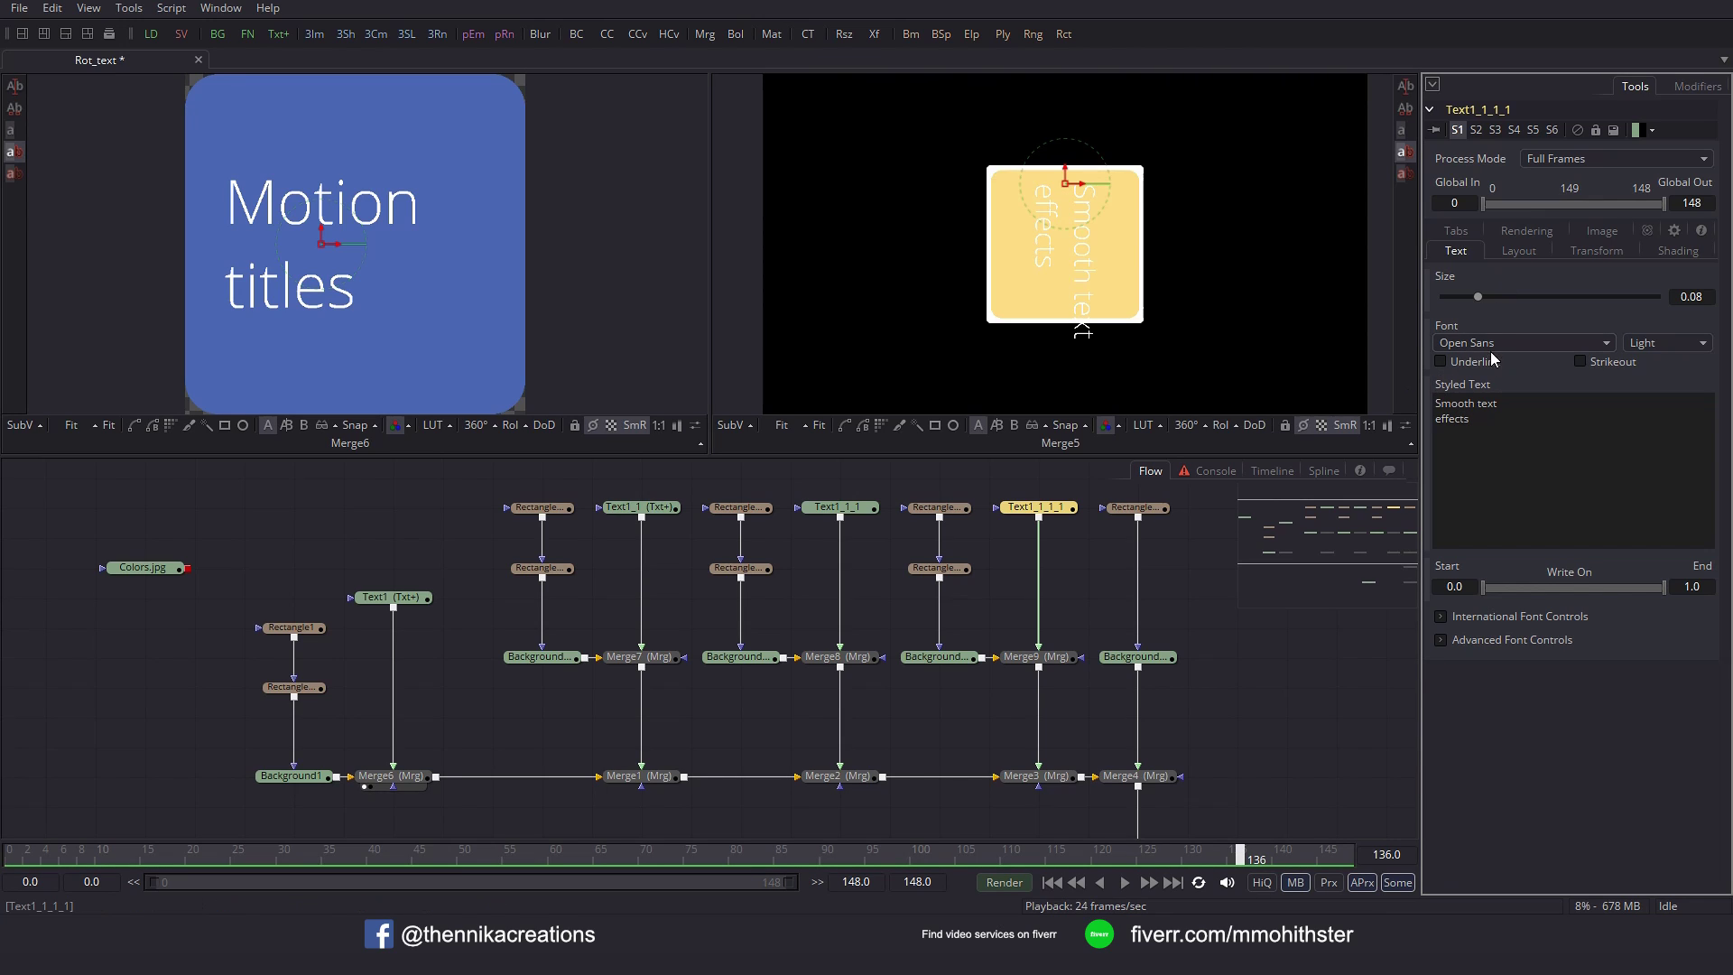
Set Text1_1_1_1's horizontal layout alignment to Center and its Center X to 0.5.
{"action": "left_click", "coordinate": [1521, 251]}
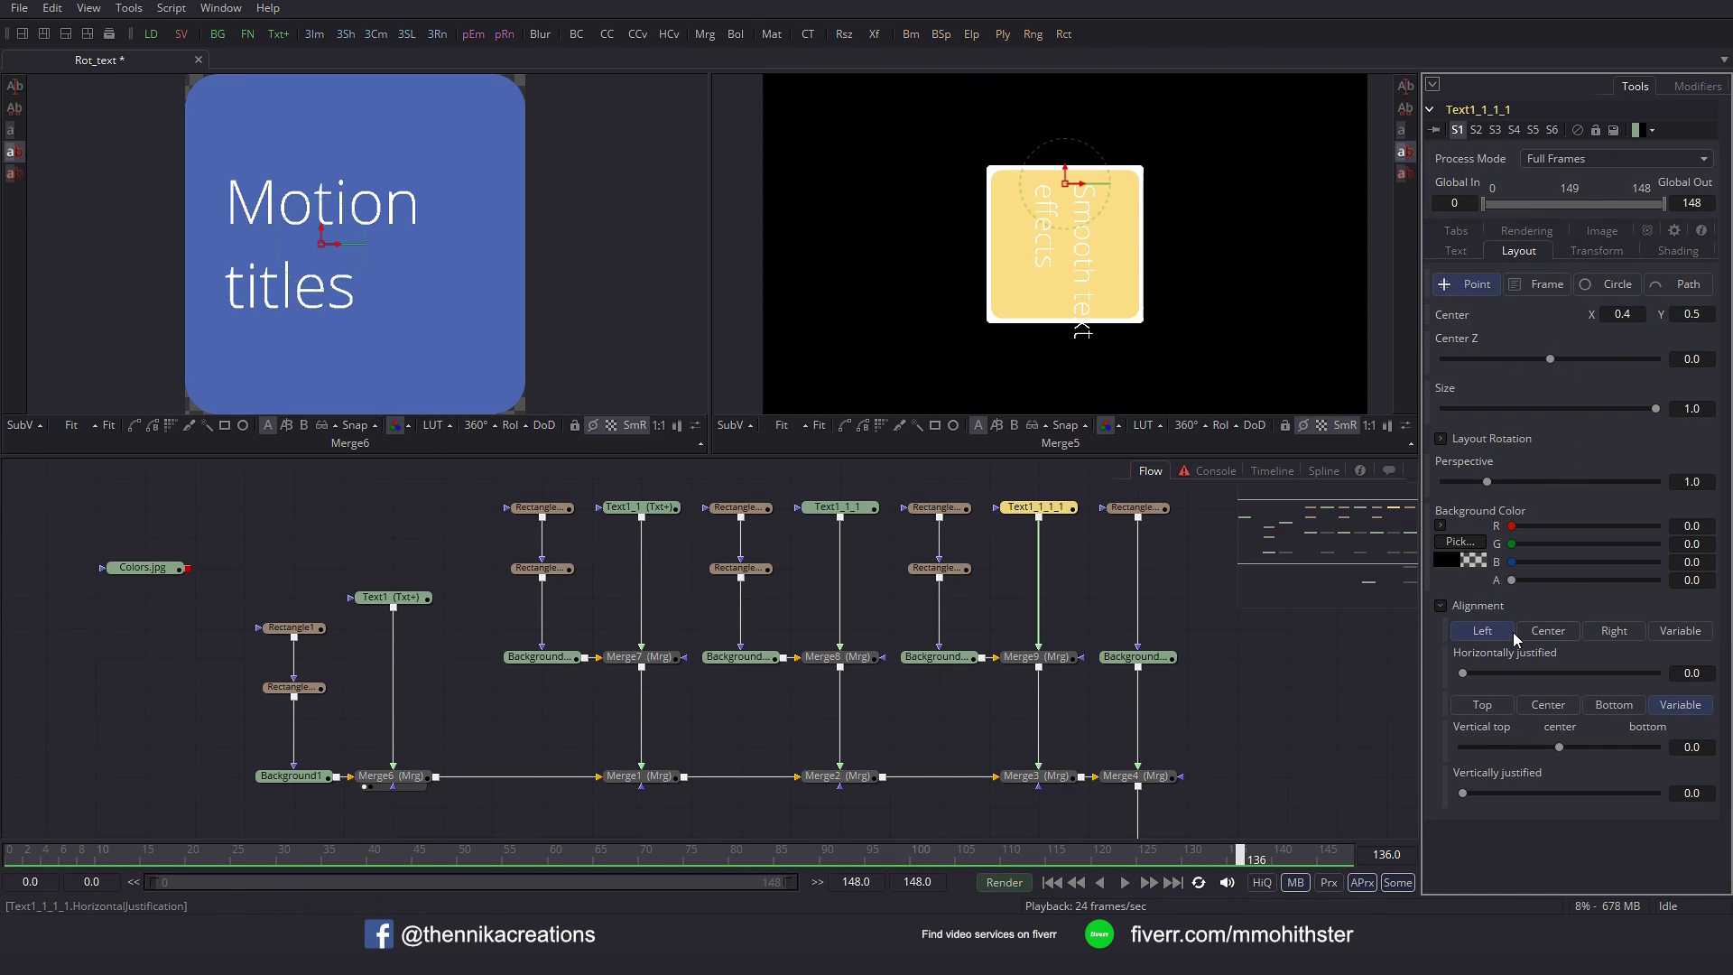
{"action": "left_click", "coordinate": [1546, 631]}
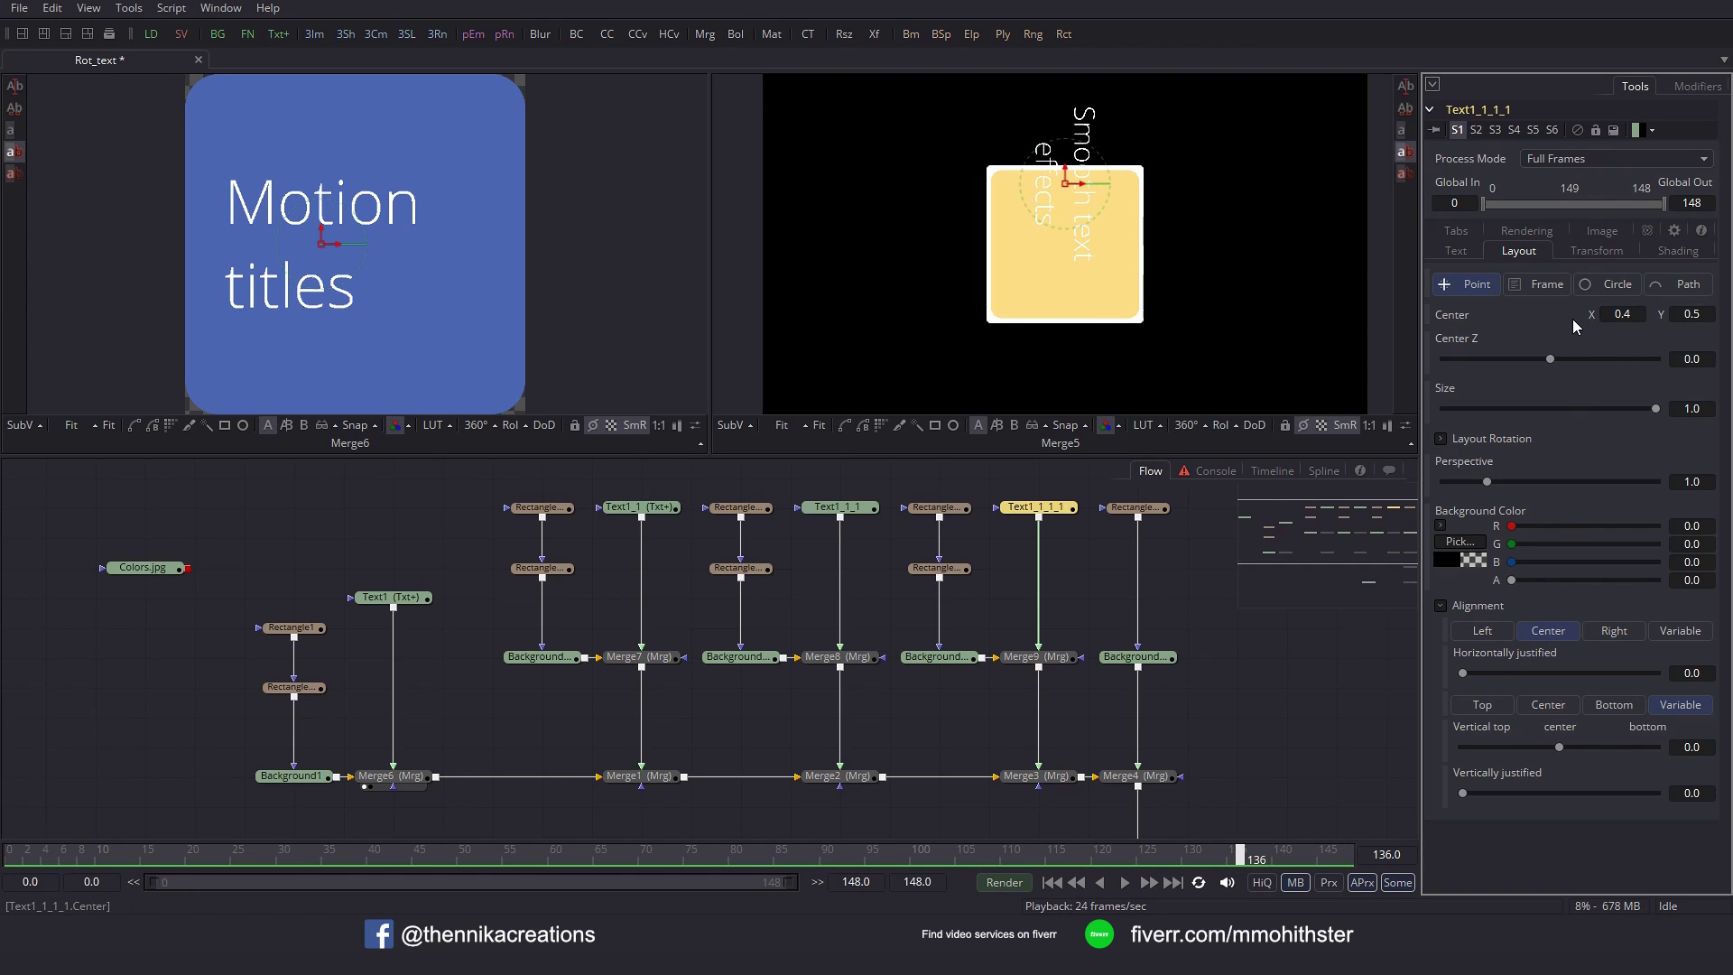
{"action": "left_click_drag", "start_coordinate": [1635, 316], "coordinate": [1569, 272]}
{"action": "type", "text": "0.5"}
{"action": "key", "text": "Tab"}
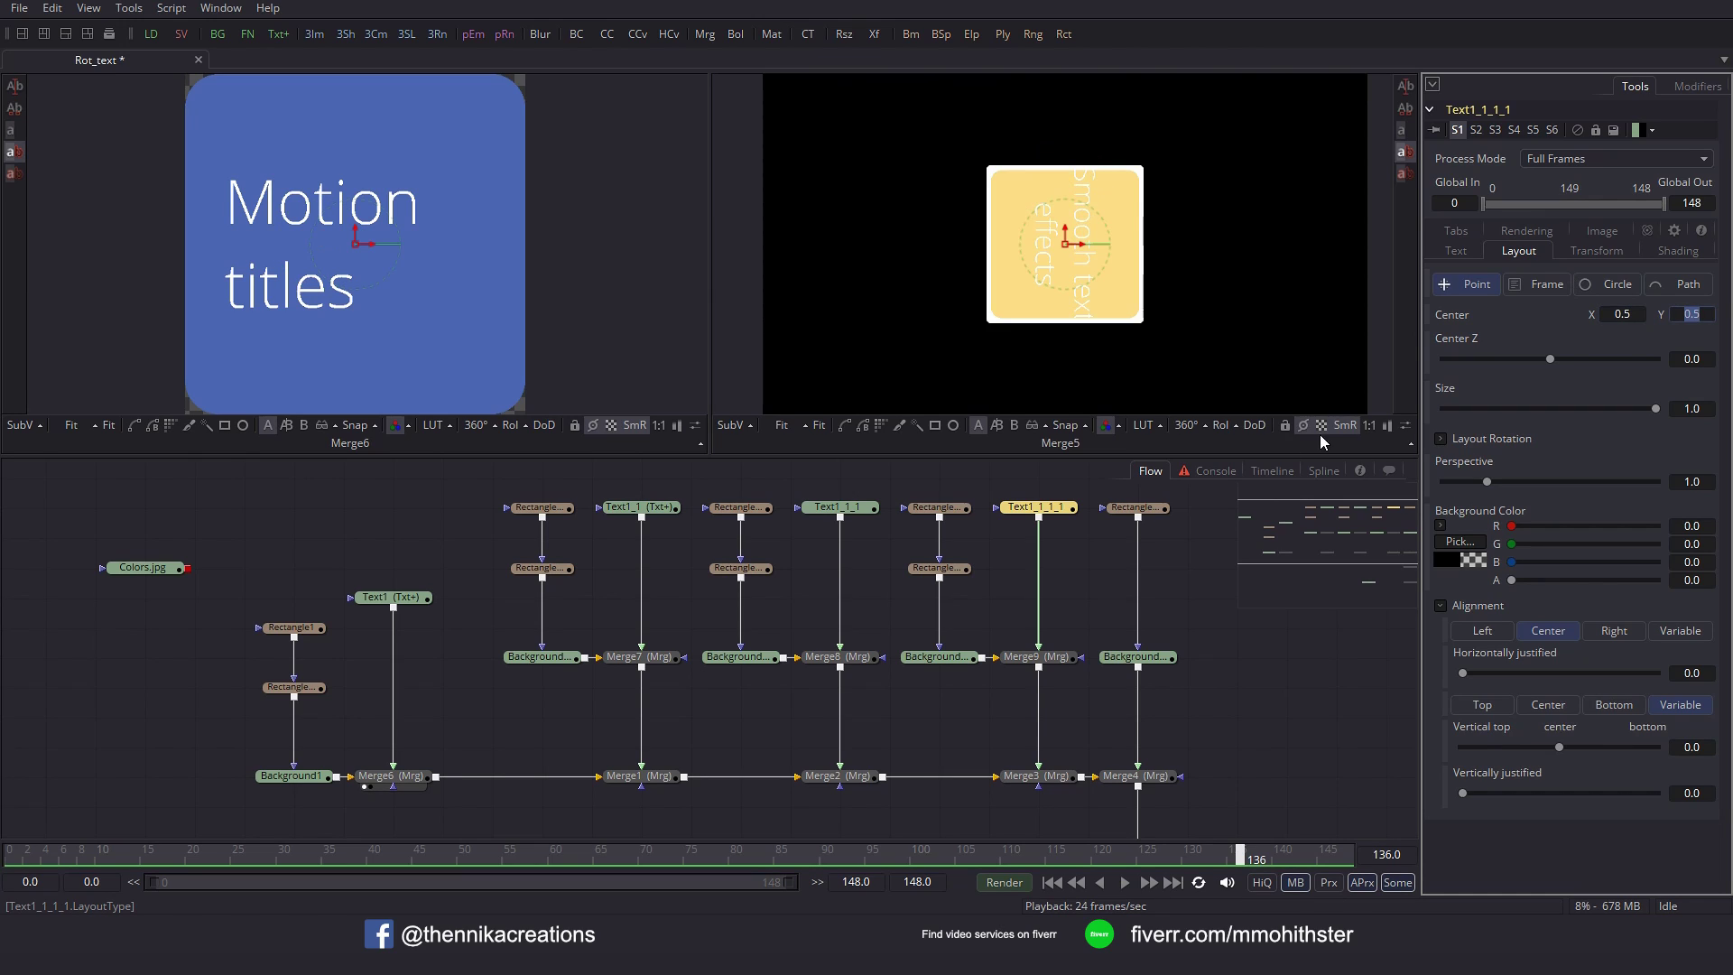
Set the text size of Text1_1_1_1 to 0.06.
{"action": "left_click", "coordinate": [1458, 252]}
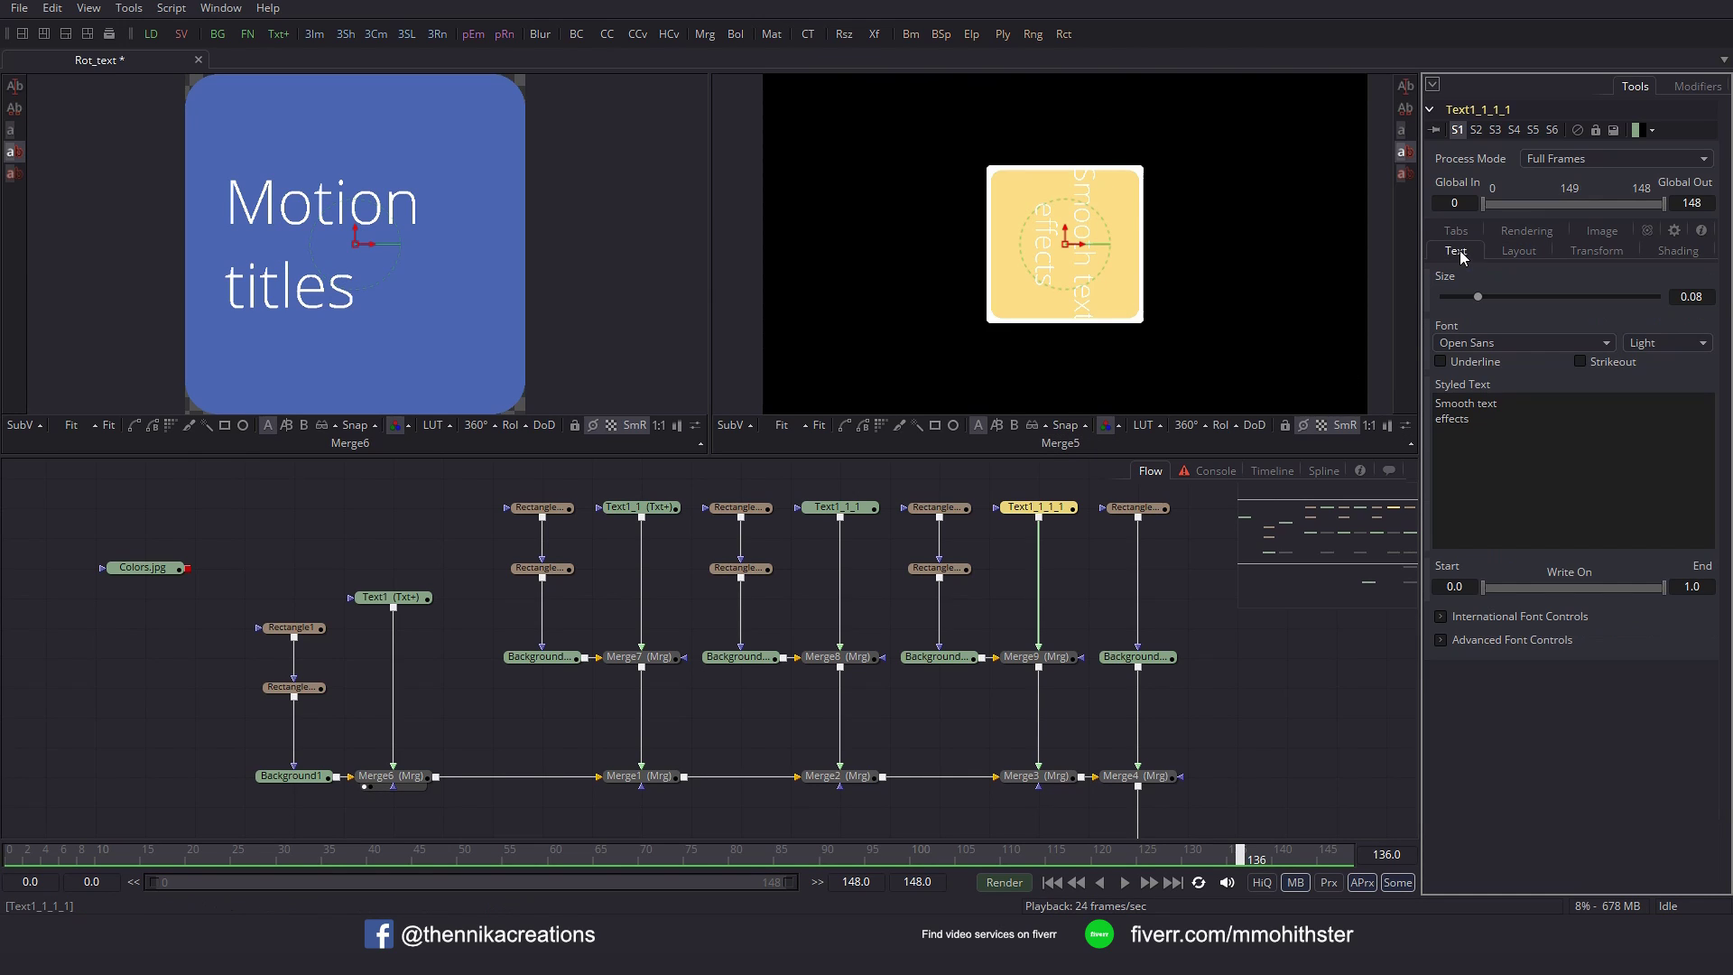
{"action": "left_click", "coordinate": [1706, 297]}
{"action": "key", "text": "BackSpace"}
{"action": "type", "text": "6"}
{"action": "key", "text": "Return"}
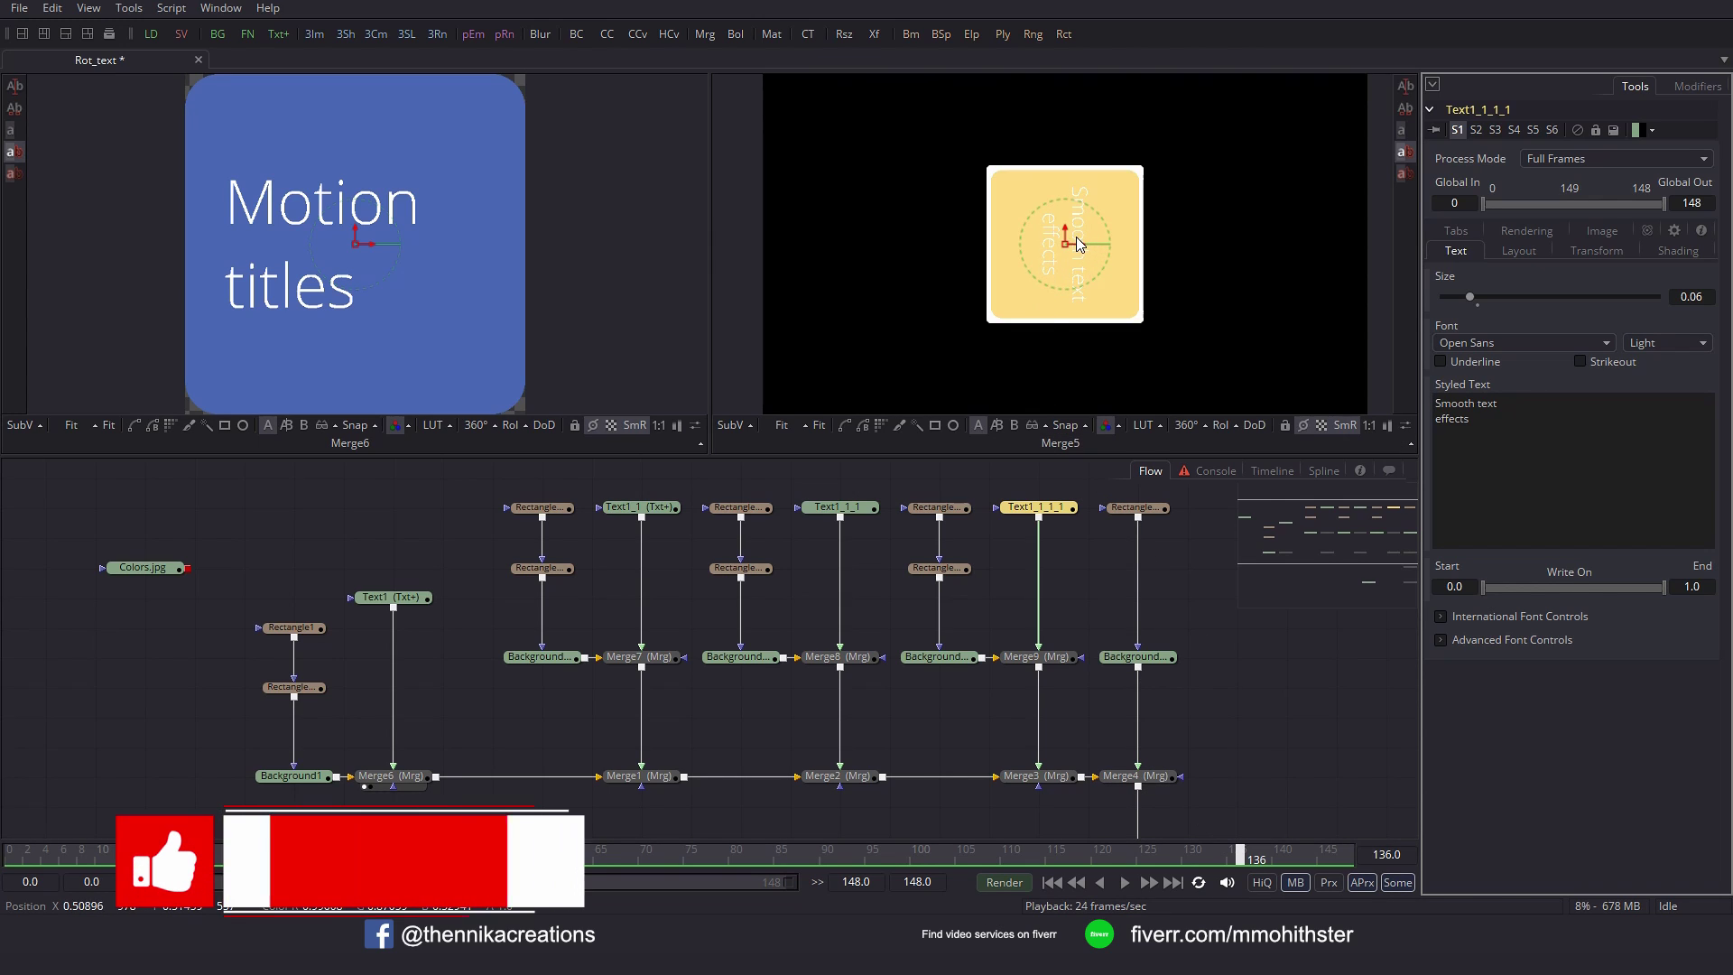
At frame 29, connect the lower rectangle mask of each text layer's branch to Merge6, Merge7, Merge8 and Merge9 as effect masks.
{"action": "left_click", "coordinate": [656, 511]}
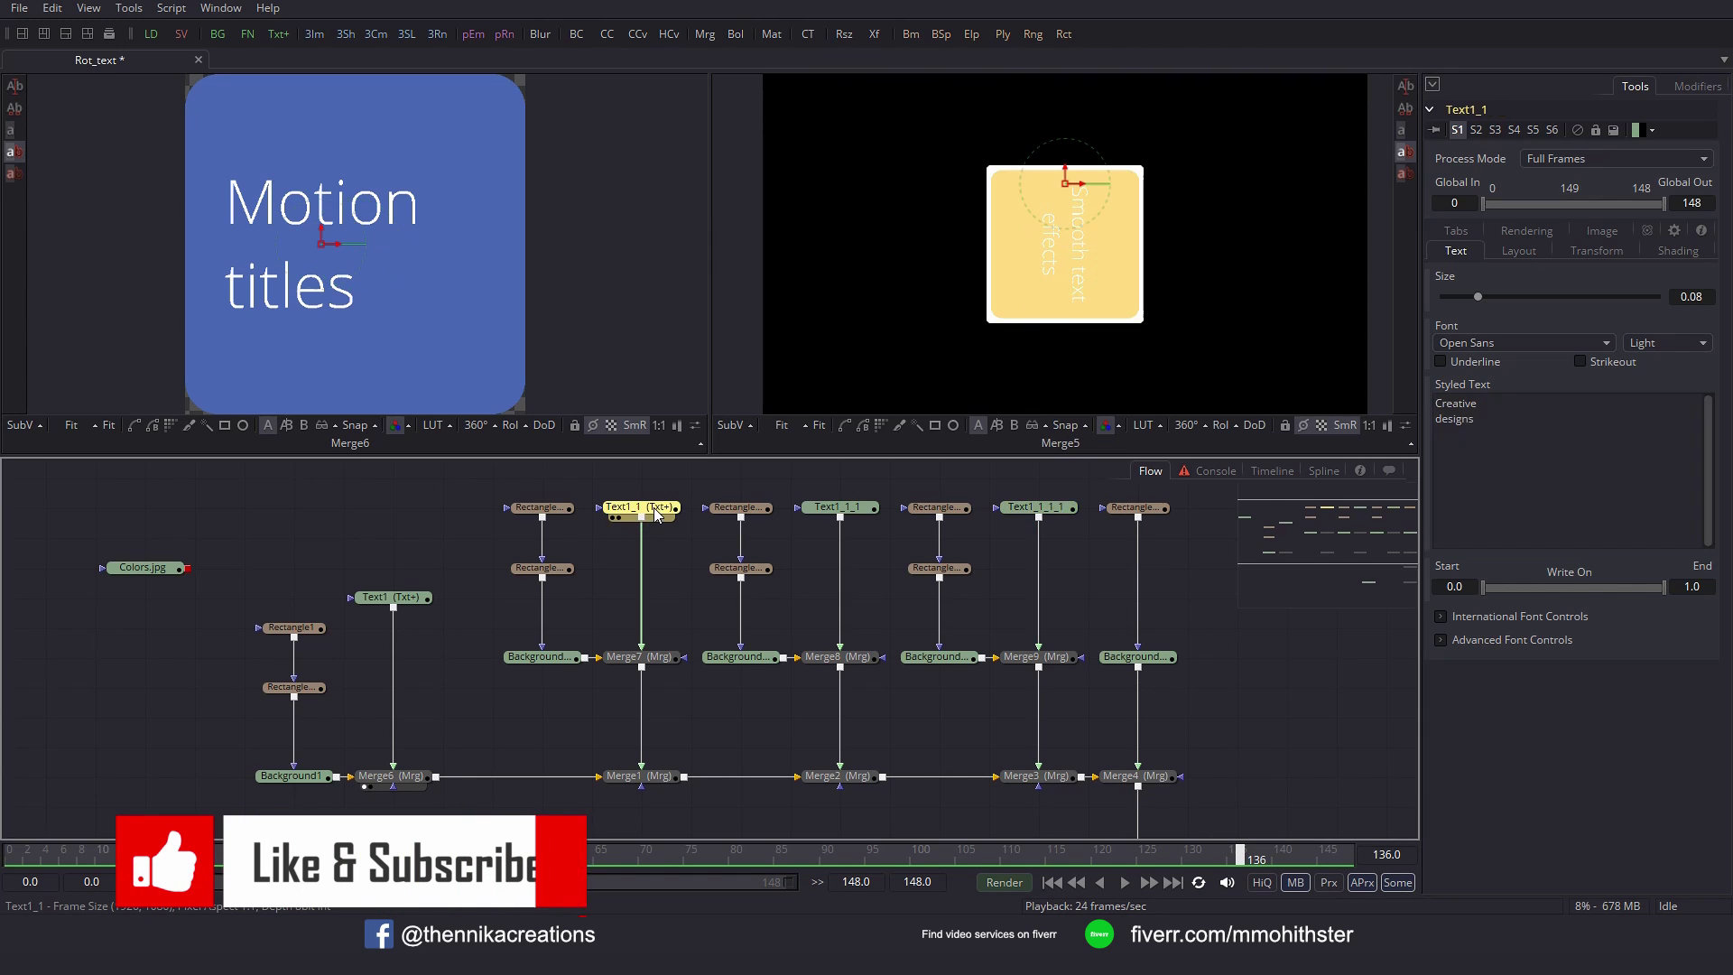
{"action": "left_click", "coordinate": [280, 854]}
{"action": "mouse_move", "coordinate": [278, 851]}
{"action": "left_mouse_down"}
{"action": "mouse_move", "coordinate": [253, 851]}
{"action": "mouse_move", "coordinate": [271, 851]}
{"action": "left_mouse_up"}
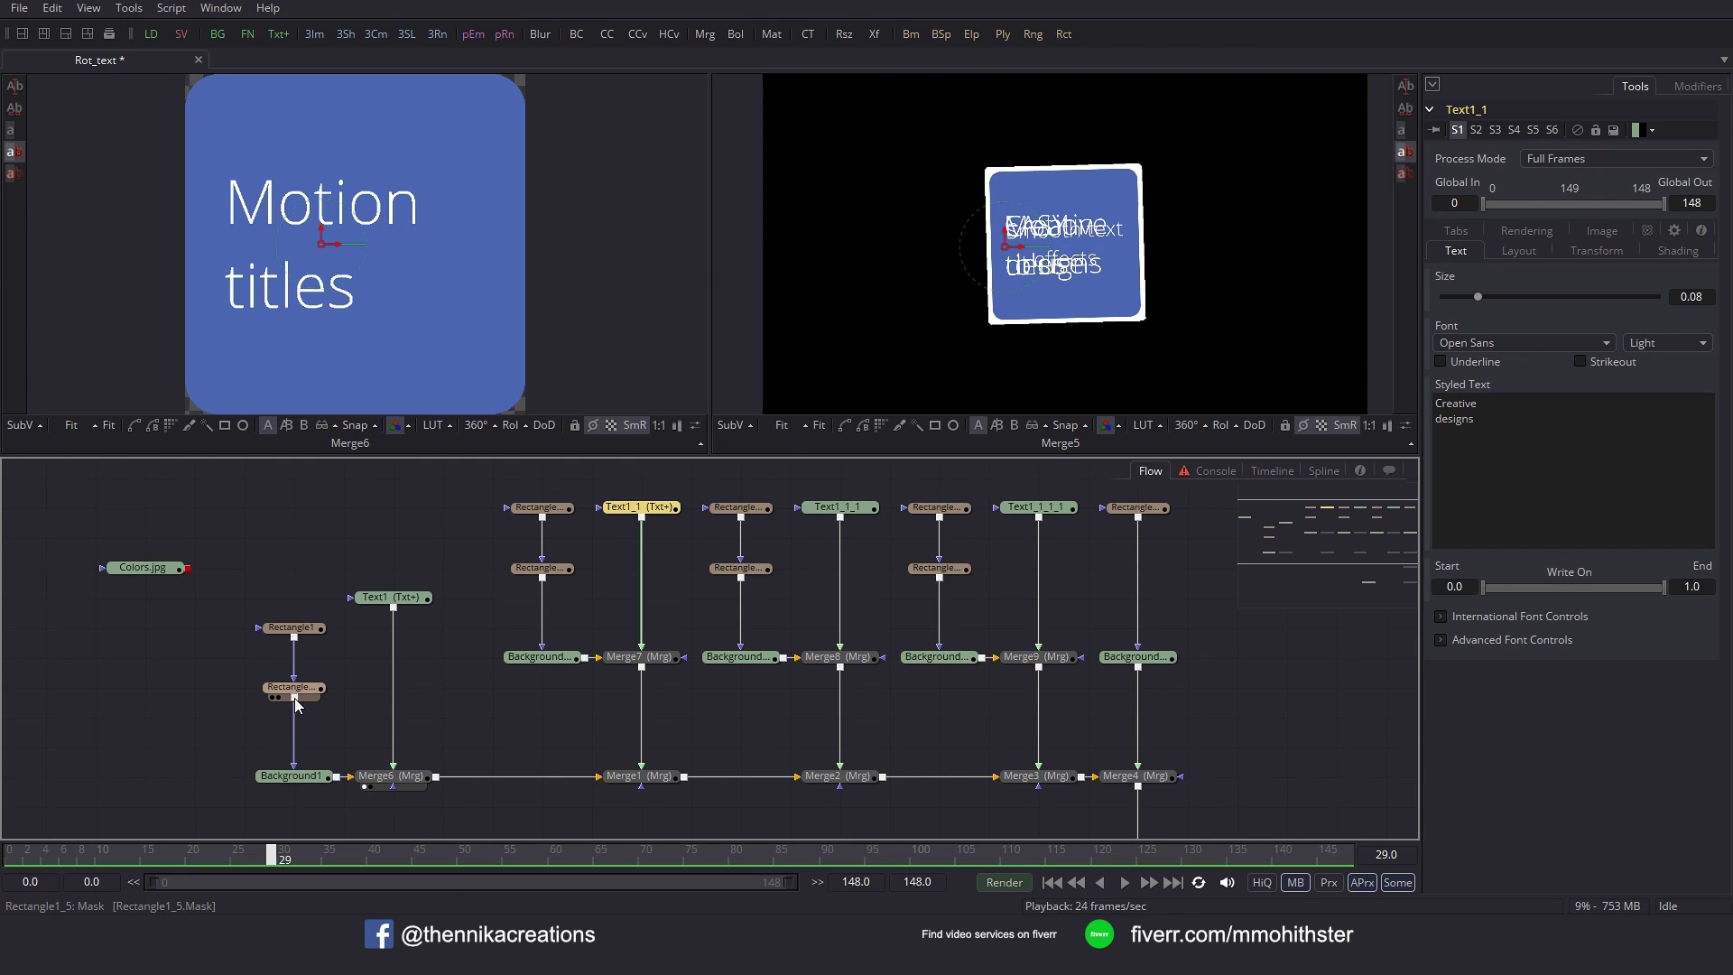
{"action": "left_click_drag", "start_coordinate": [295, 705], "coordinate": [383, 775]}
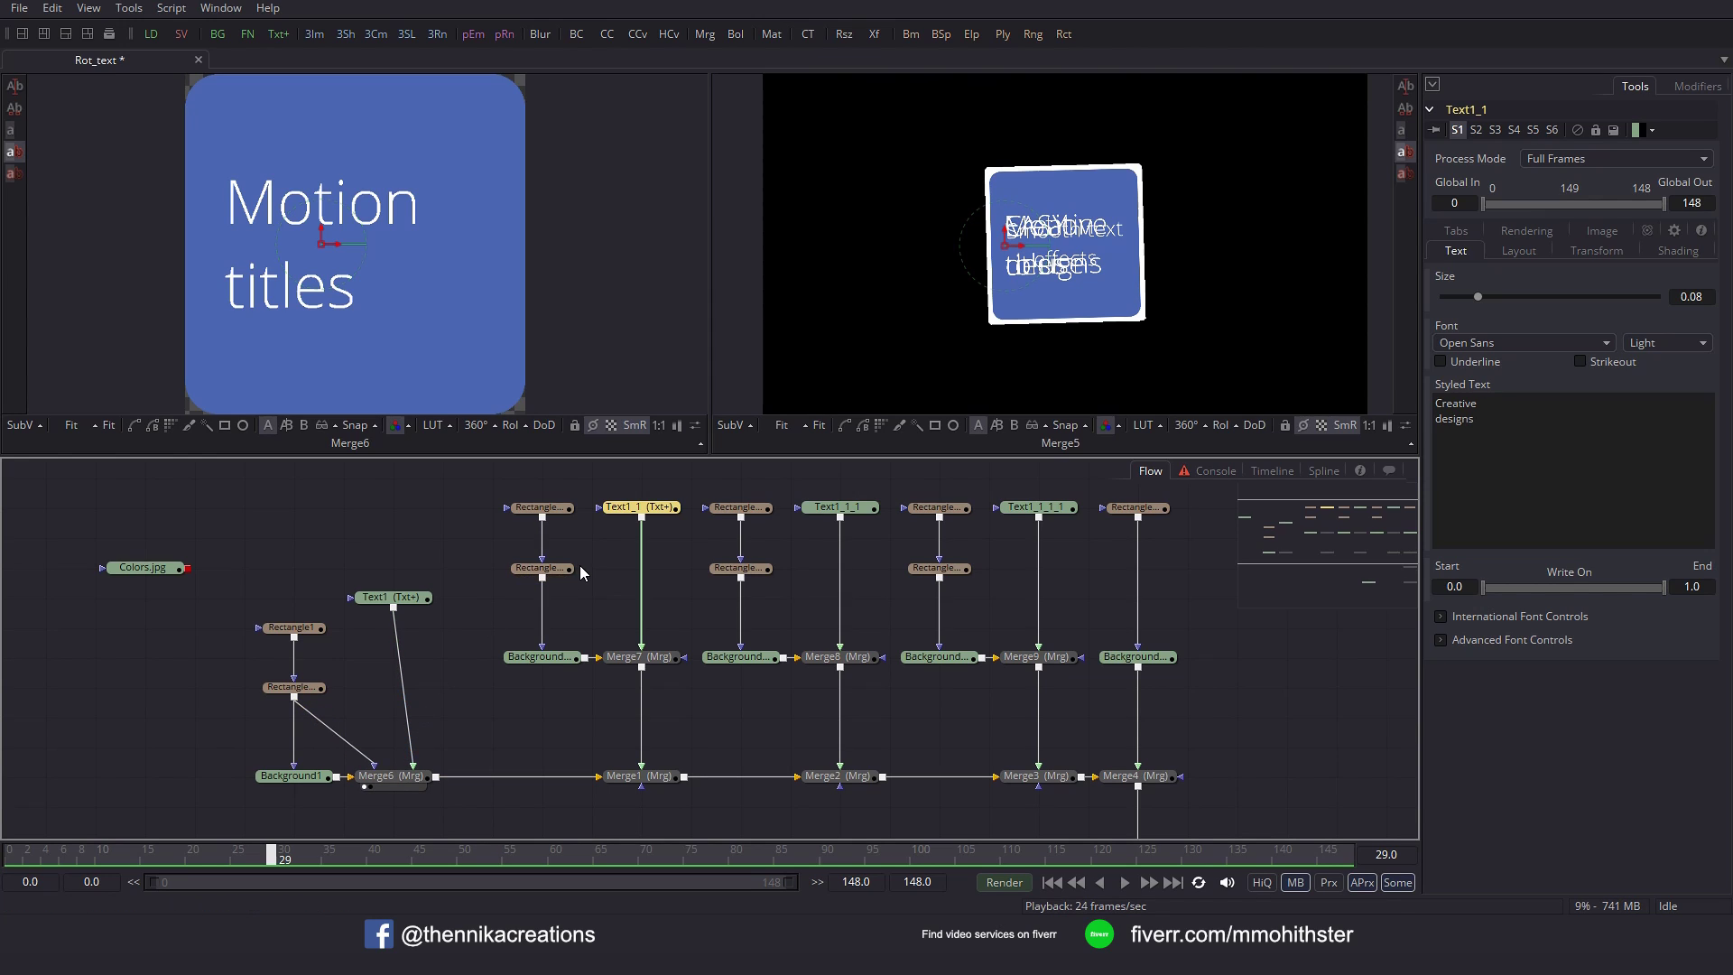
{"action": "left_click_drag", "start_coordinate": [543, 581], "coordinate": [629, 665]}
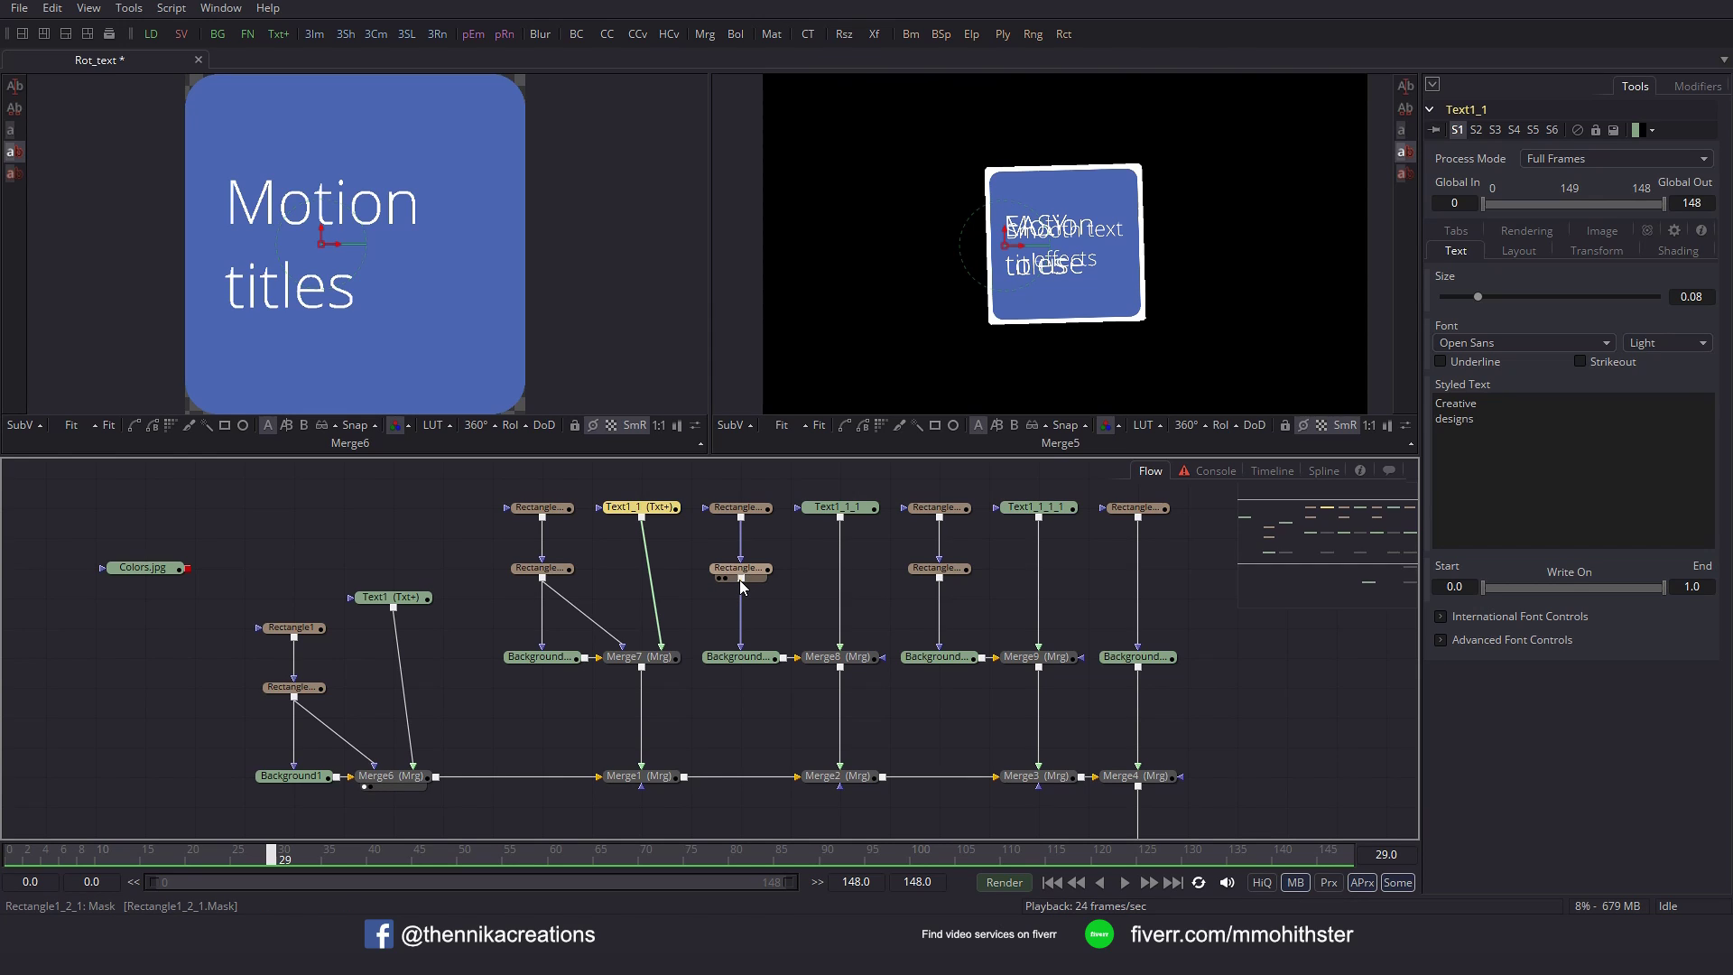
{"action": "left_click_drag", "start_coordinate": [739, 579], "coordinate": [823, 663]}
{"action": "left_click_drag", "start_coordinate": [938, 577], "coordinate": [1026, 663]}
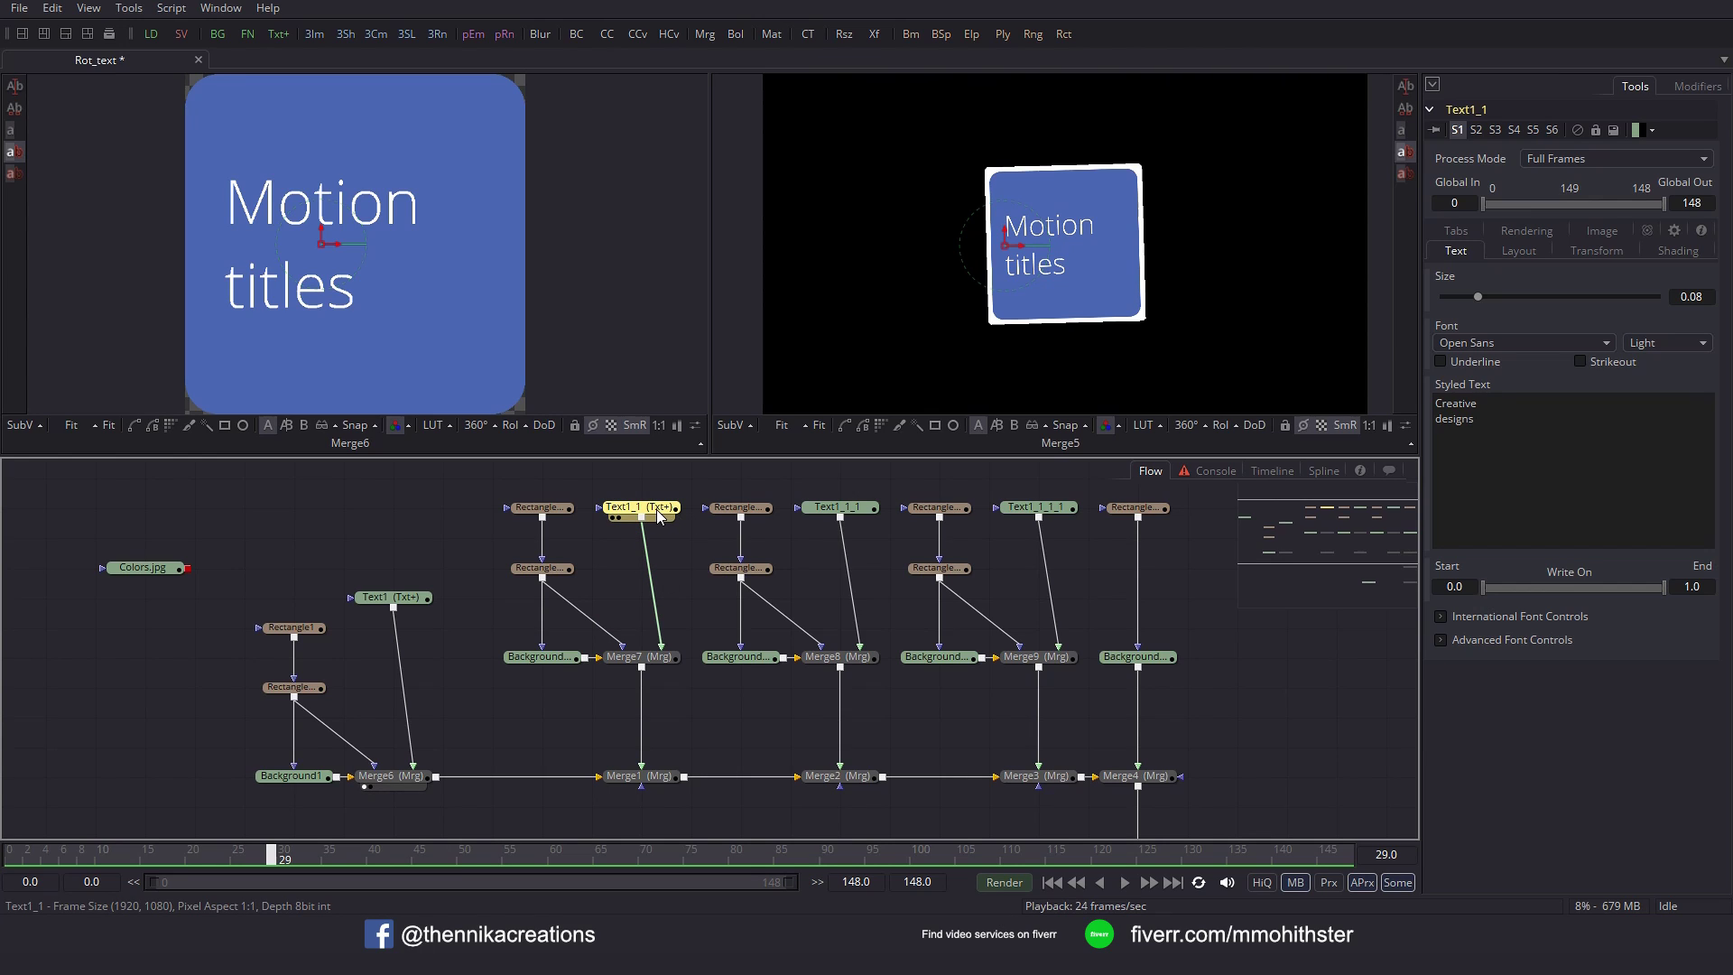
Insert a Transform after Text1_1 and, viewing frame 49, set its angle to -90.
{"action": "left_click", "coordinate": [874, 34]}
{"action": "left_click_drag", "start_coordinate": [272, 853], "coordinate": [453, 854]}
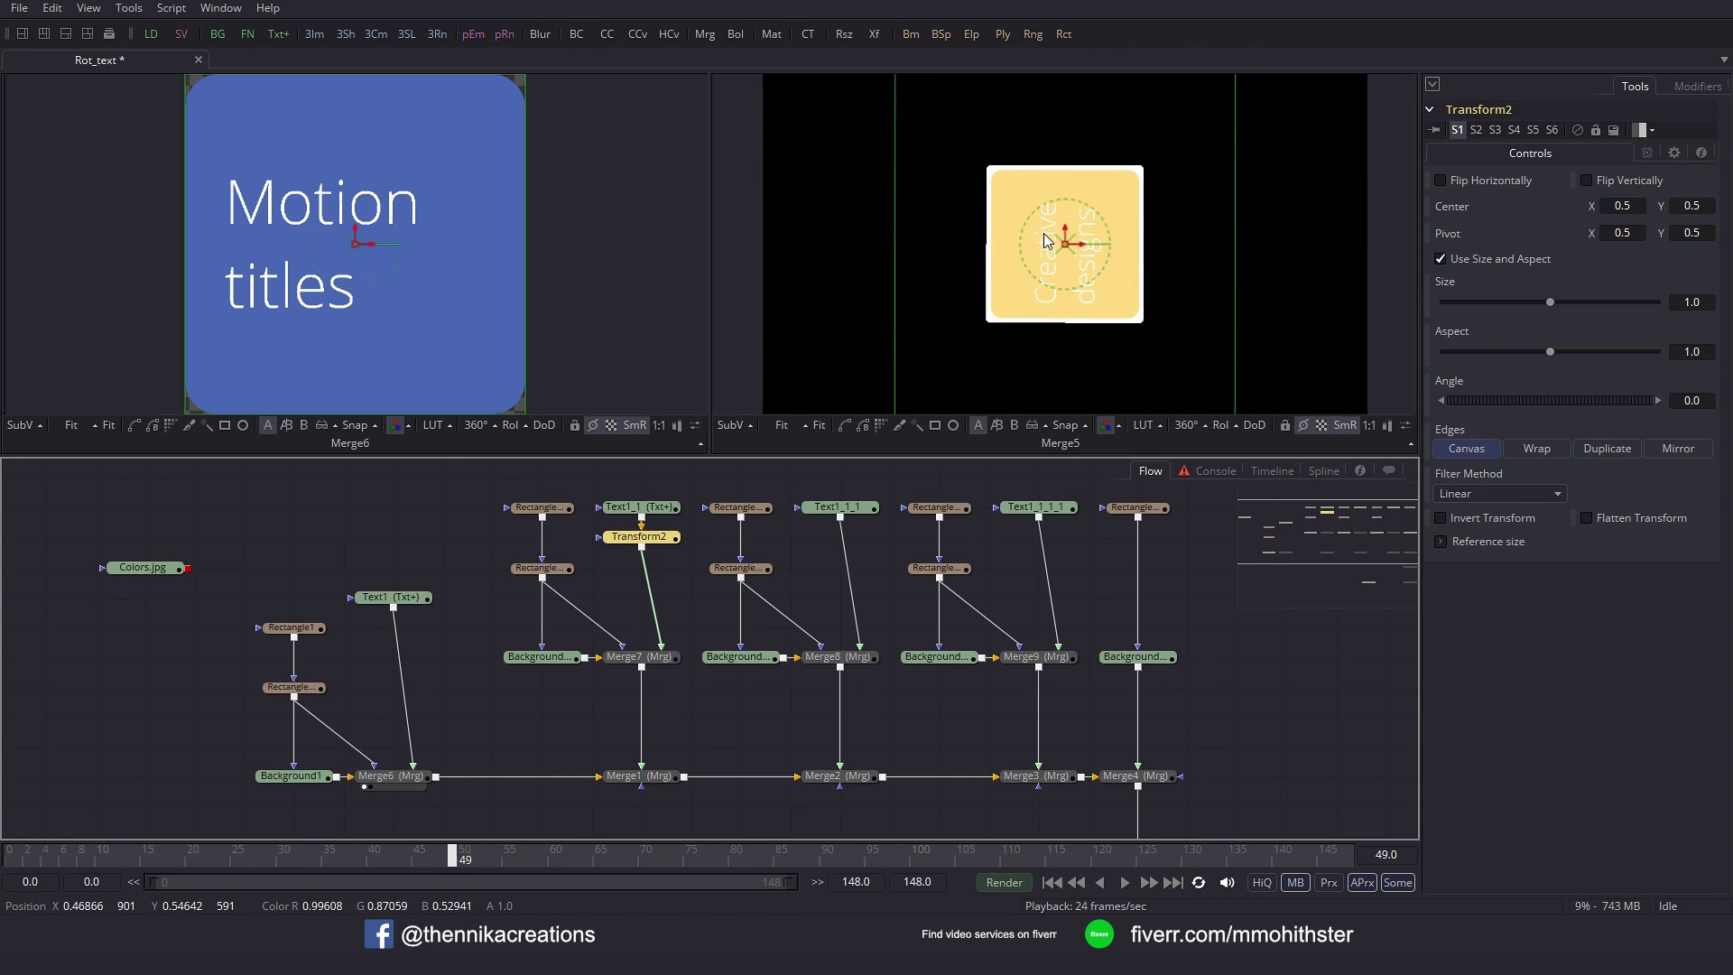
{"action": "left_click_drag", "start_coordinate": [1536, 398], "coordinate": [1637, 401]}
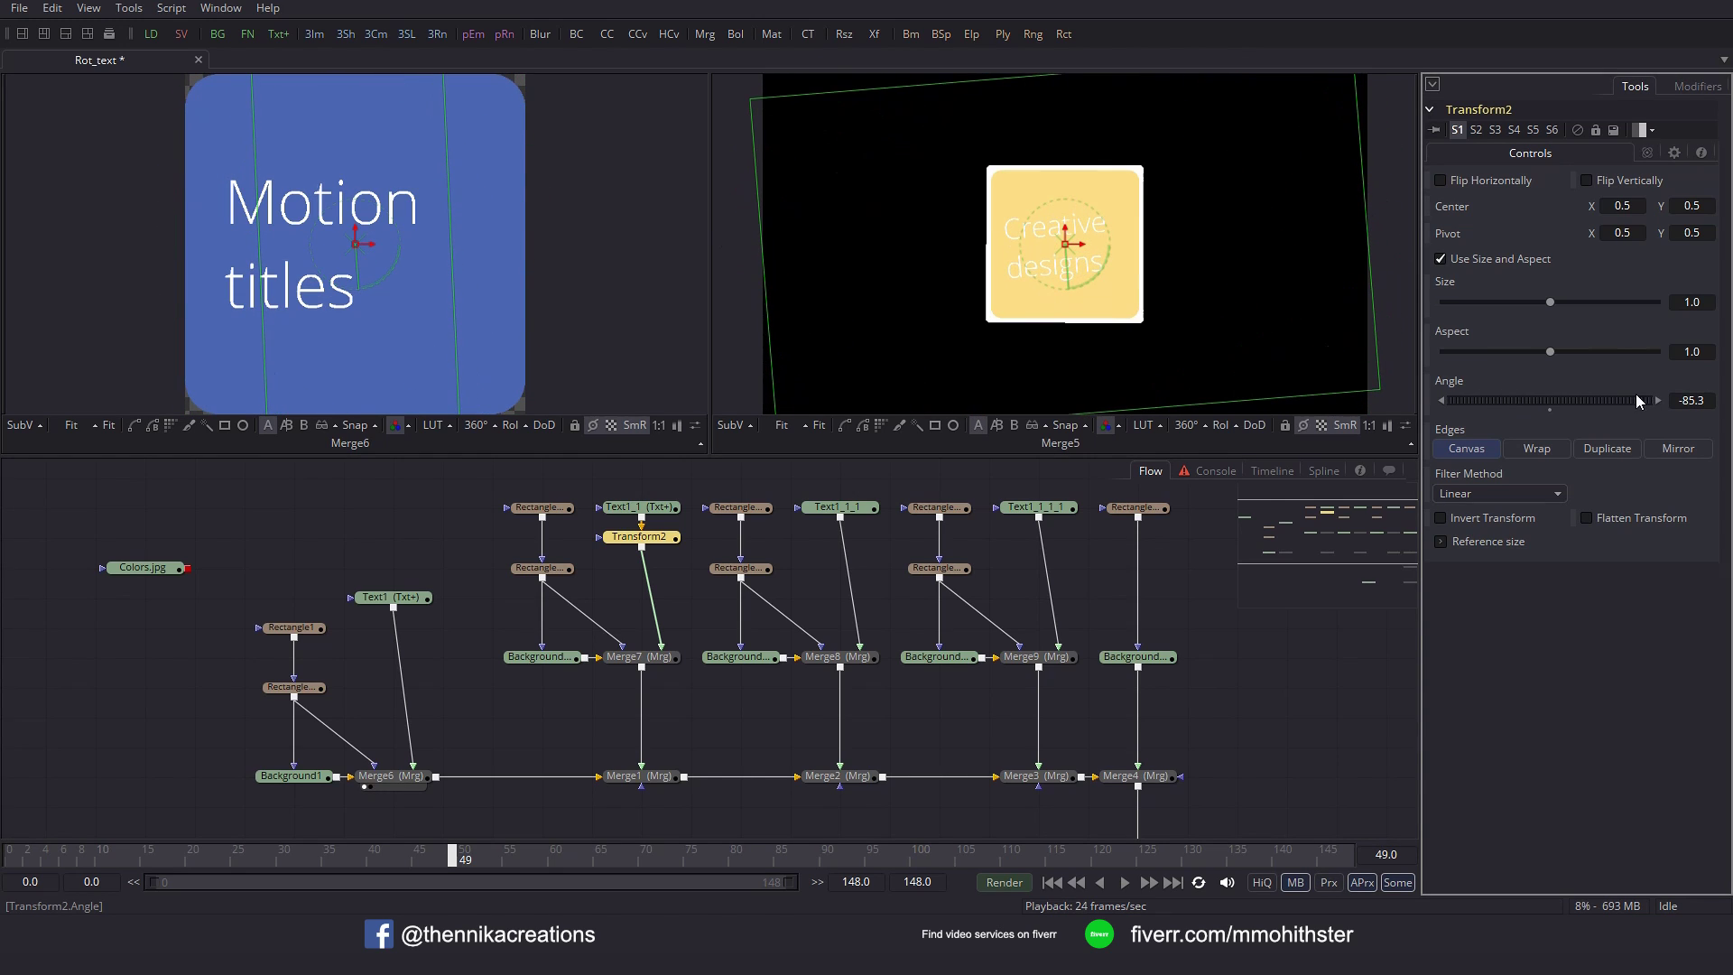
{"action": "double_click", "coordinate": [1691, 401]}
{"action": "type", "text": "-90"}
{"action": "key", "text": "Tab"}
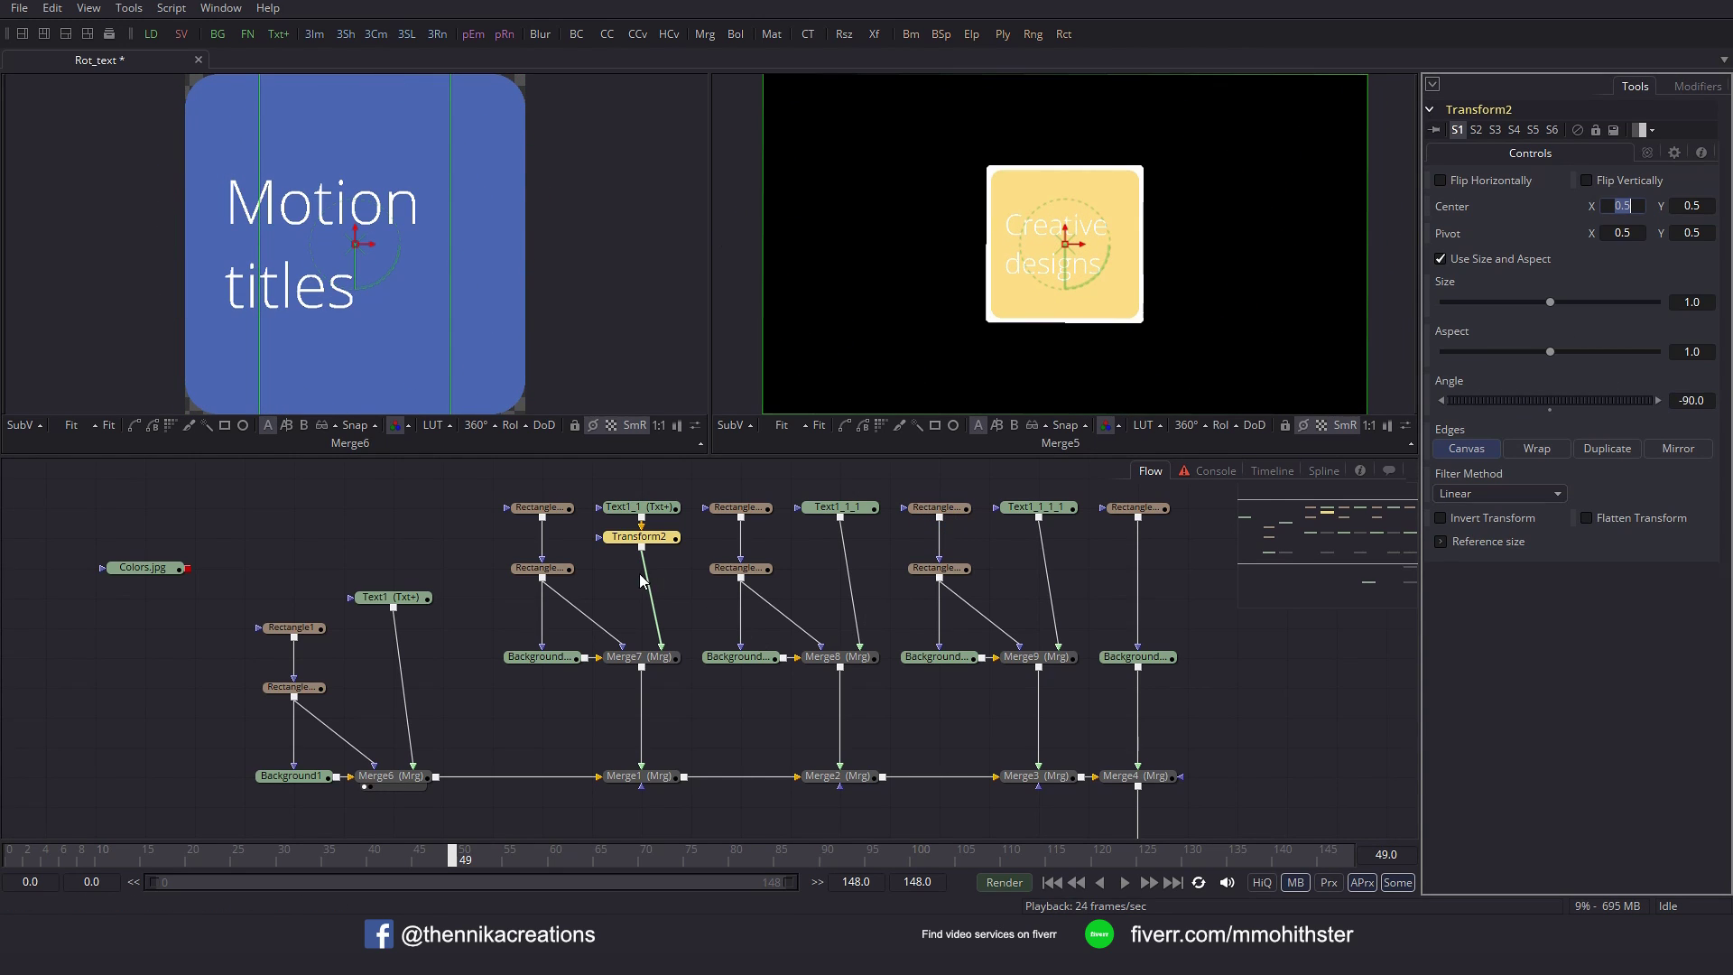
Insert a Transform after Text1_1_1 and, viewing frame 76, set its angle to 180.
{"action": "left_click", "coordinate": [837, 508]}
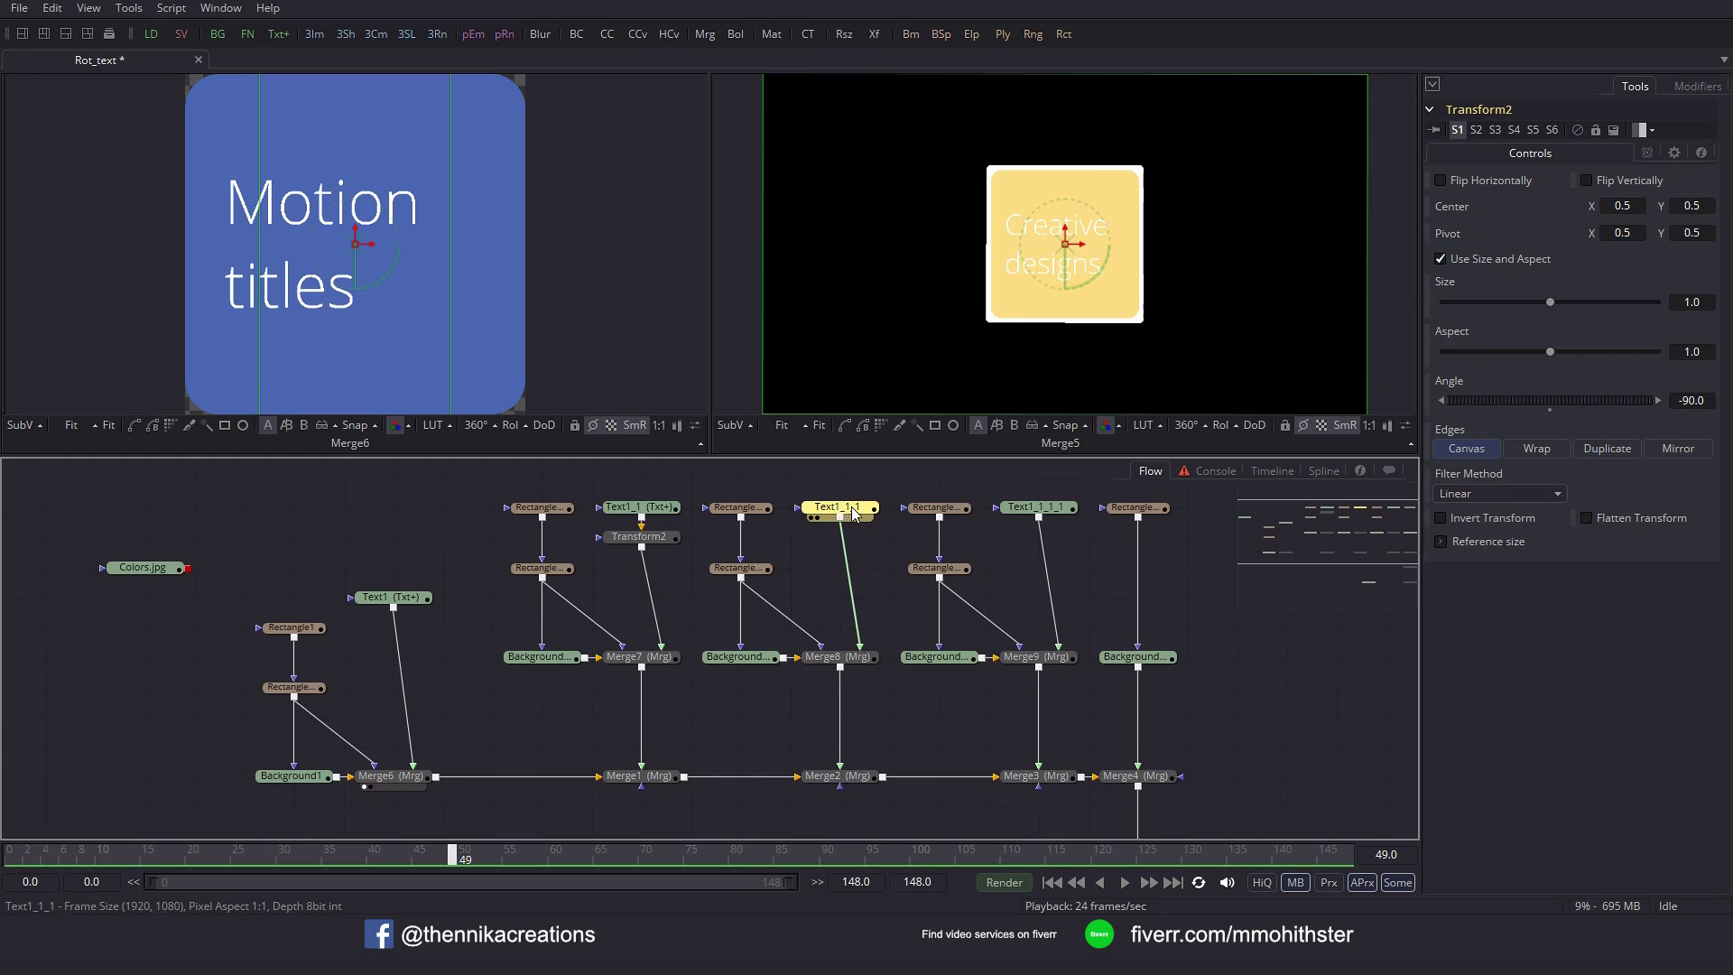
{"action": "left_click", "coordinate": [875, 33]}
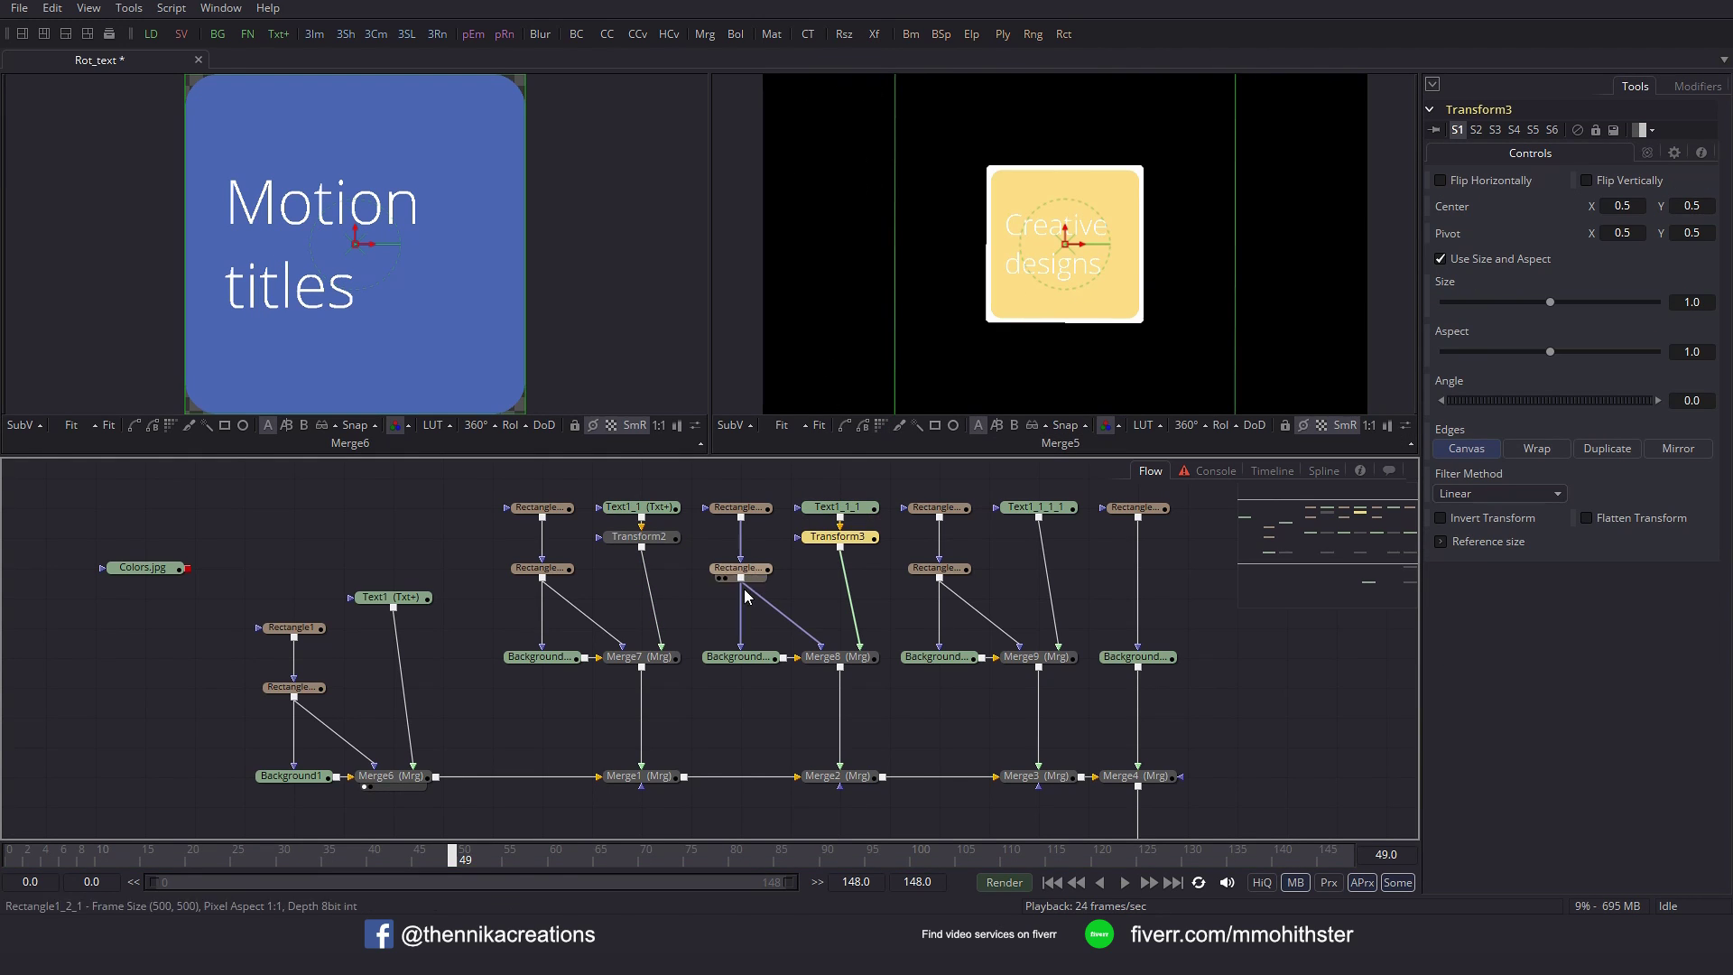
{"action": "left_click_drag", "start_coordinate": [646, 853], "coordinate": [700, 857]}
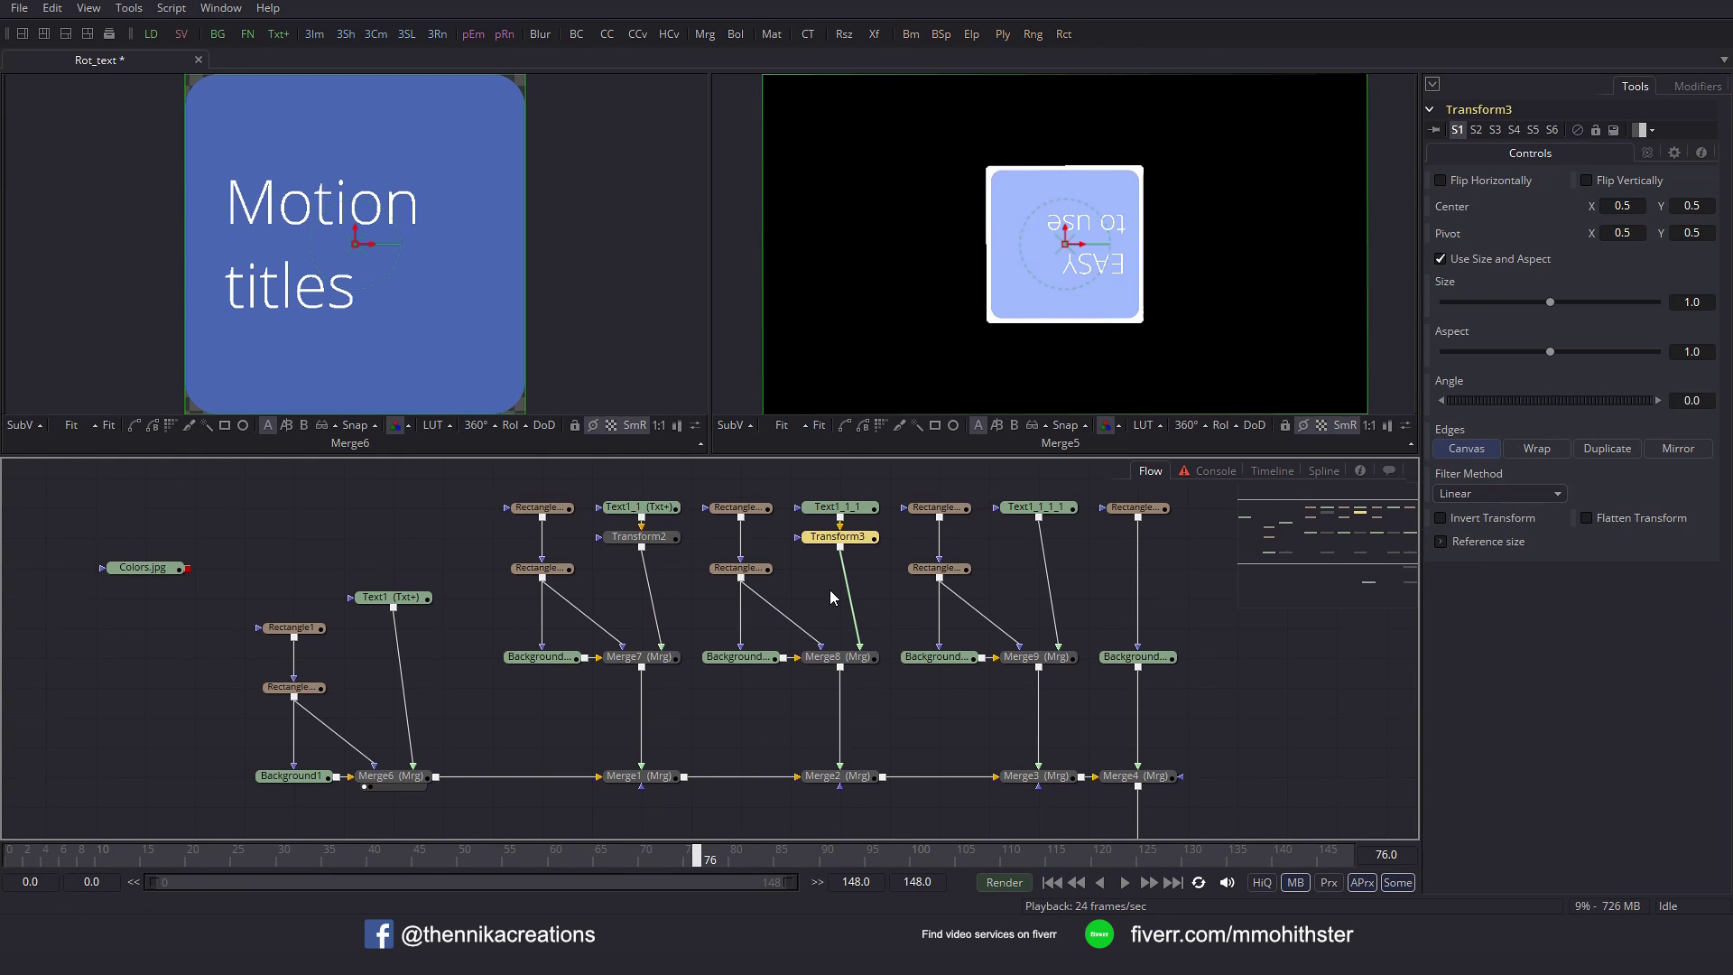
{"action": "left_click_drag", "start_coordinate": [1518, 397], "coordinate": [1616, 390]}
{"action": "left_click", "coordinate": [1709, 400]}
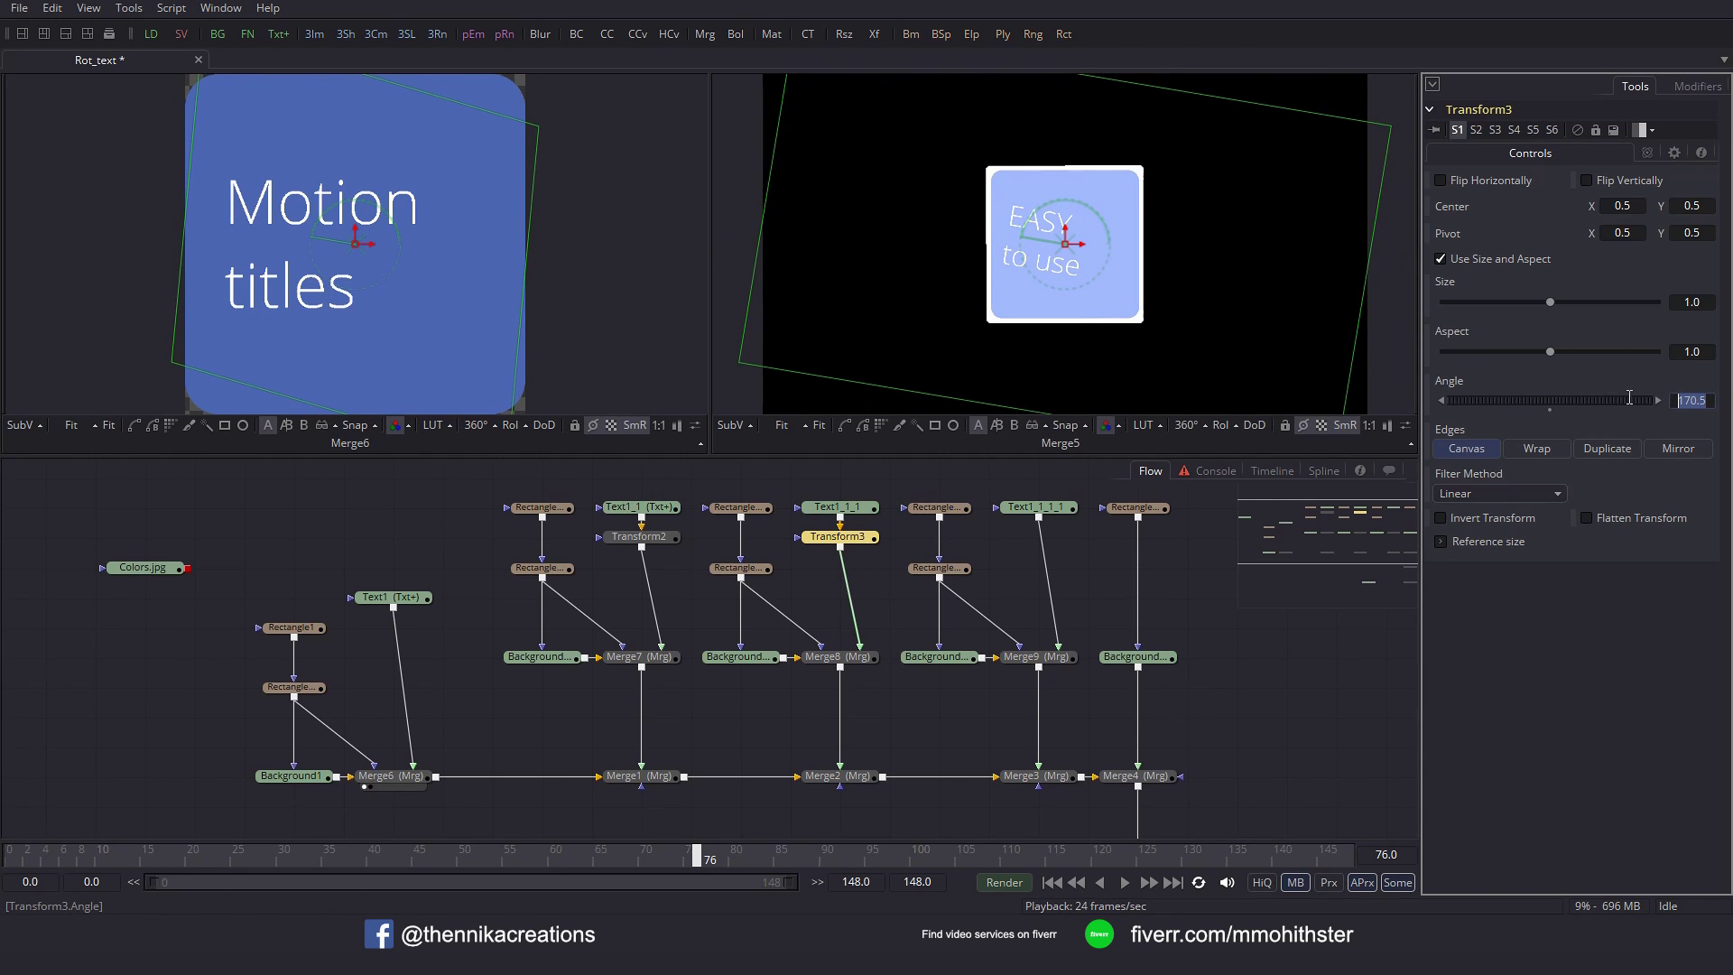
{"action": "type", "text": "180"}
{"action": "key", "text": "Tab"}
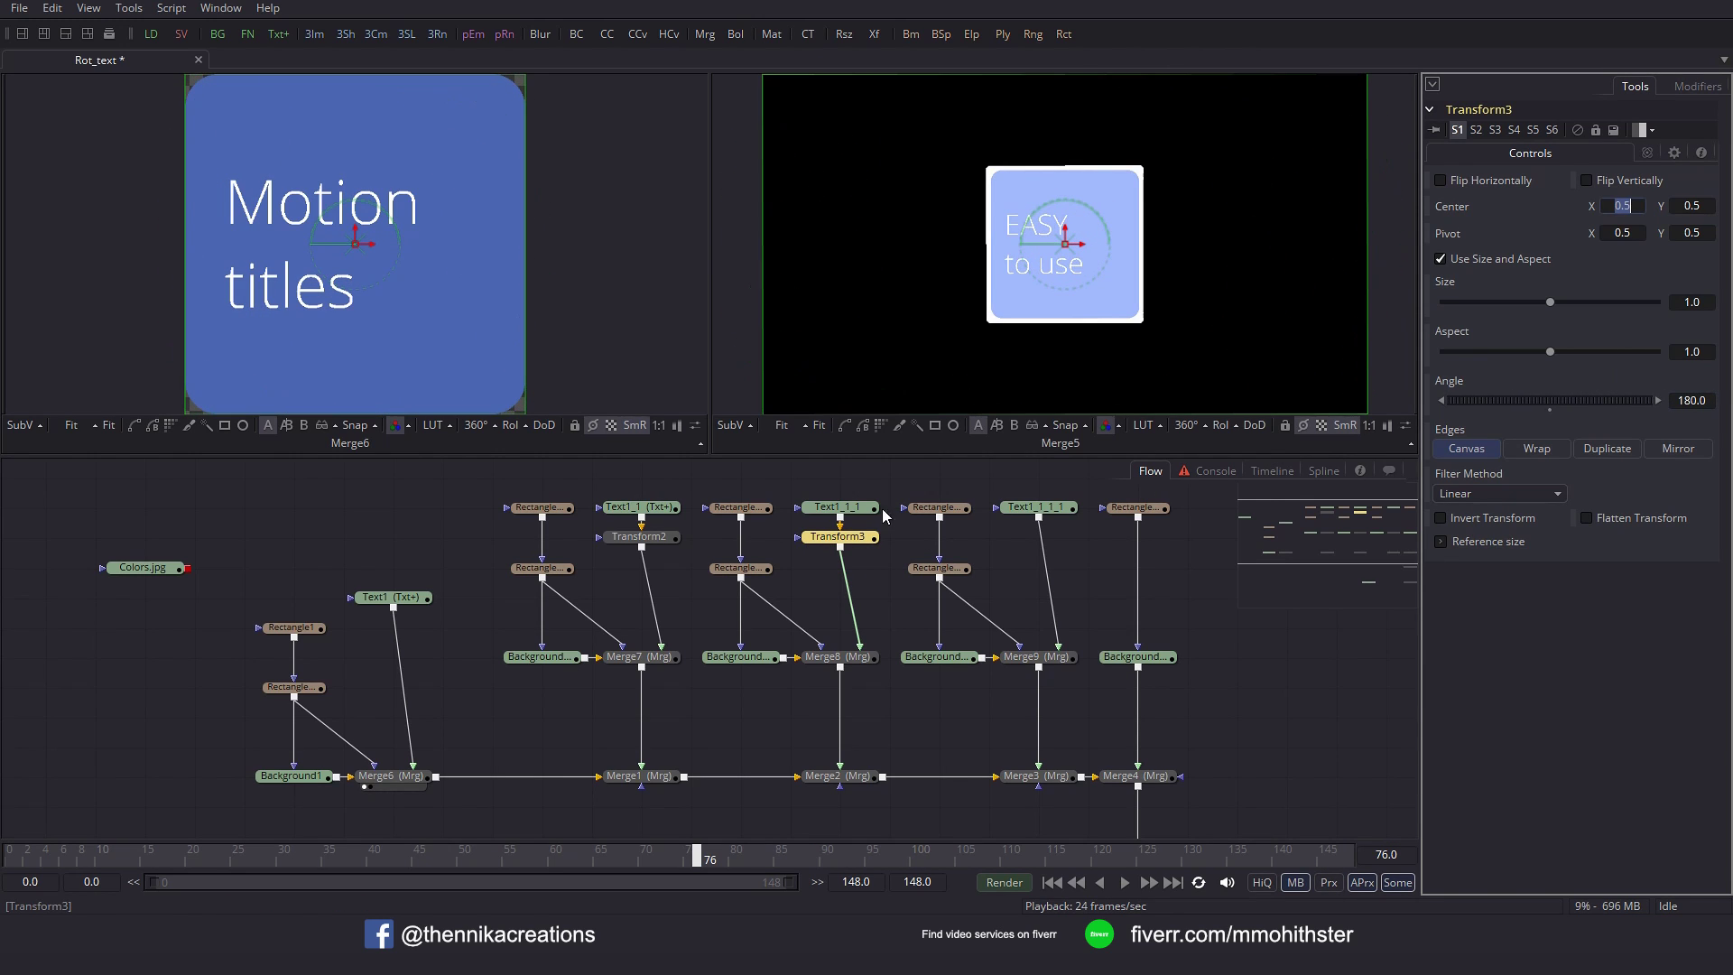
Insert a Transform after Text1_1_1_1 and, viewing frame 98, set its angle to 90.
{"action": "left_click", "coordinate": [1051, 512]}
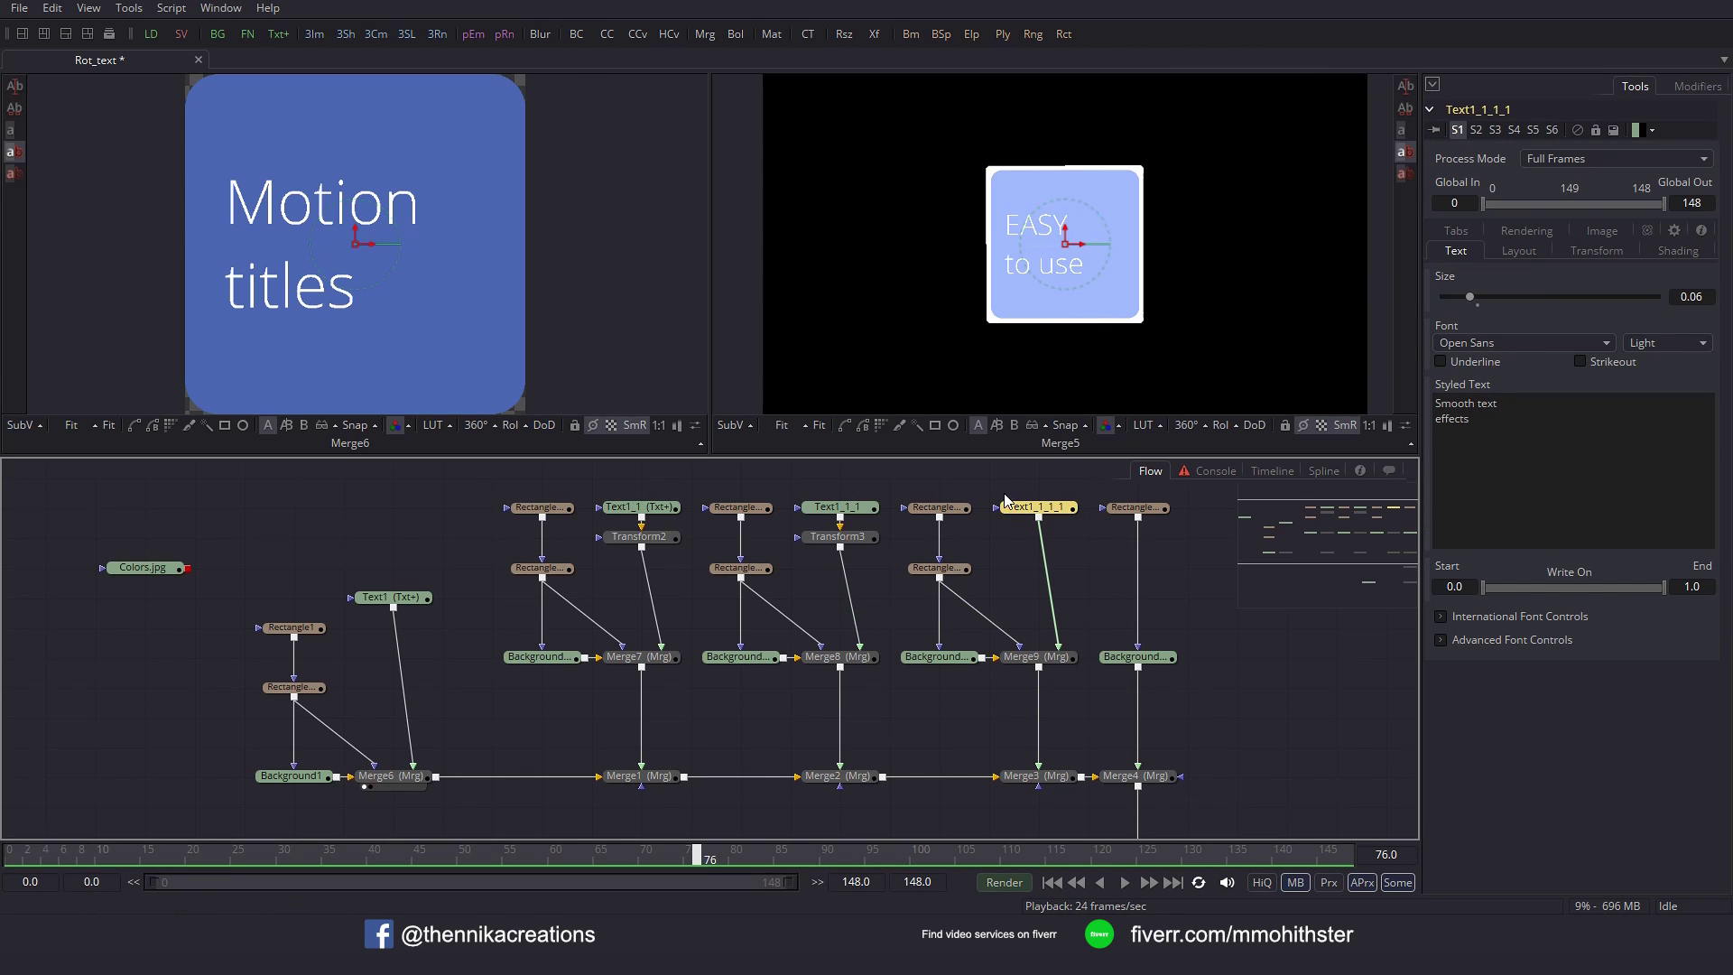
{"action": "left_click", "coordinate": [873, 34]}
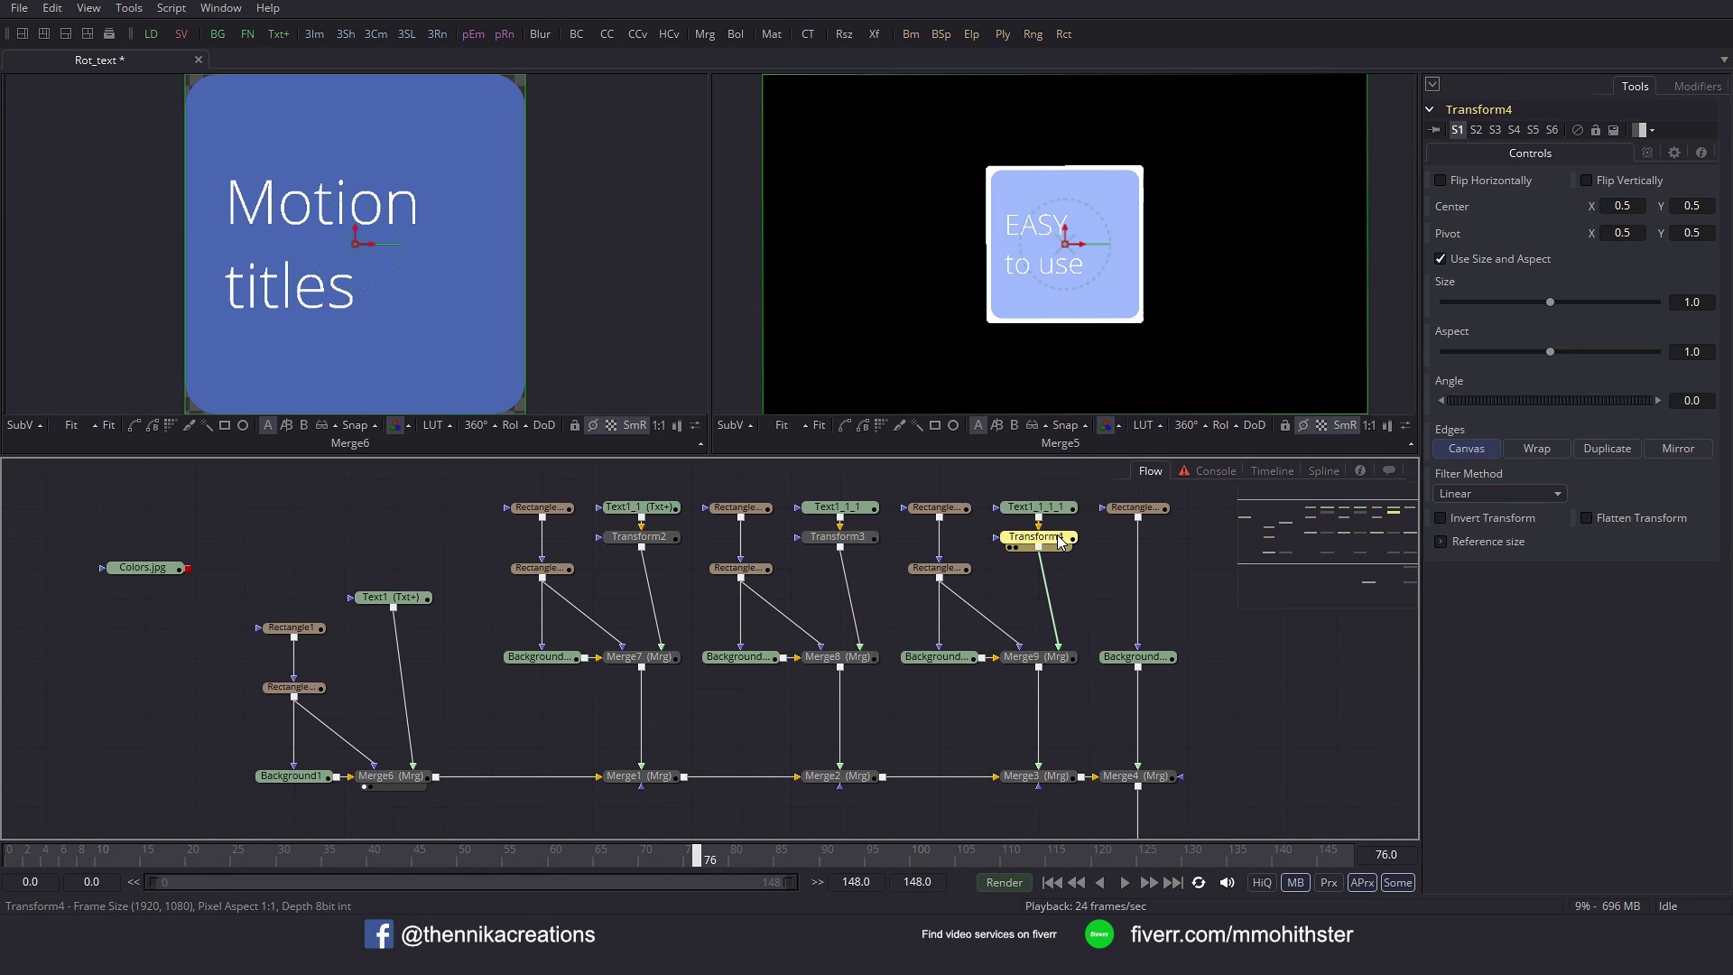
{"action": "left_click", "coordinate": [897, 854]}
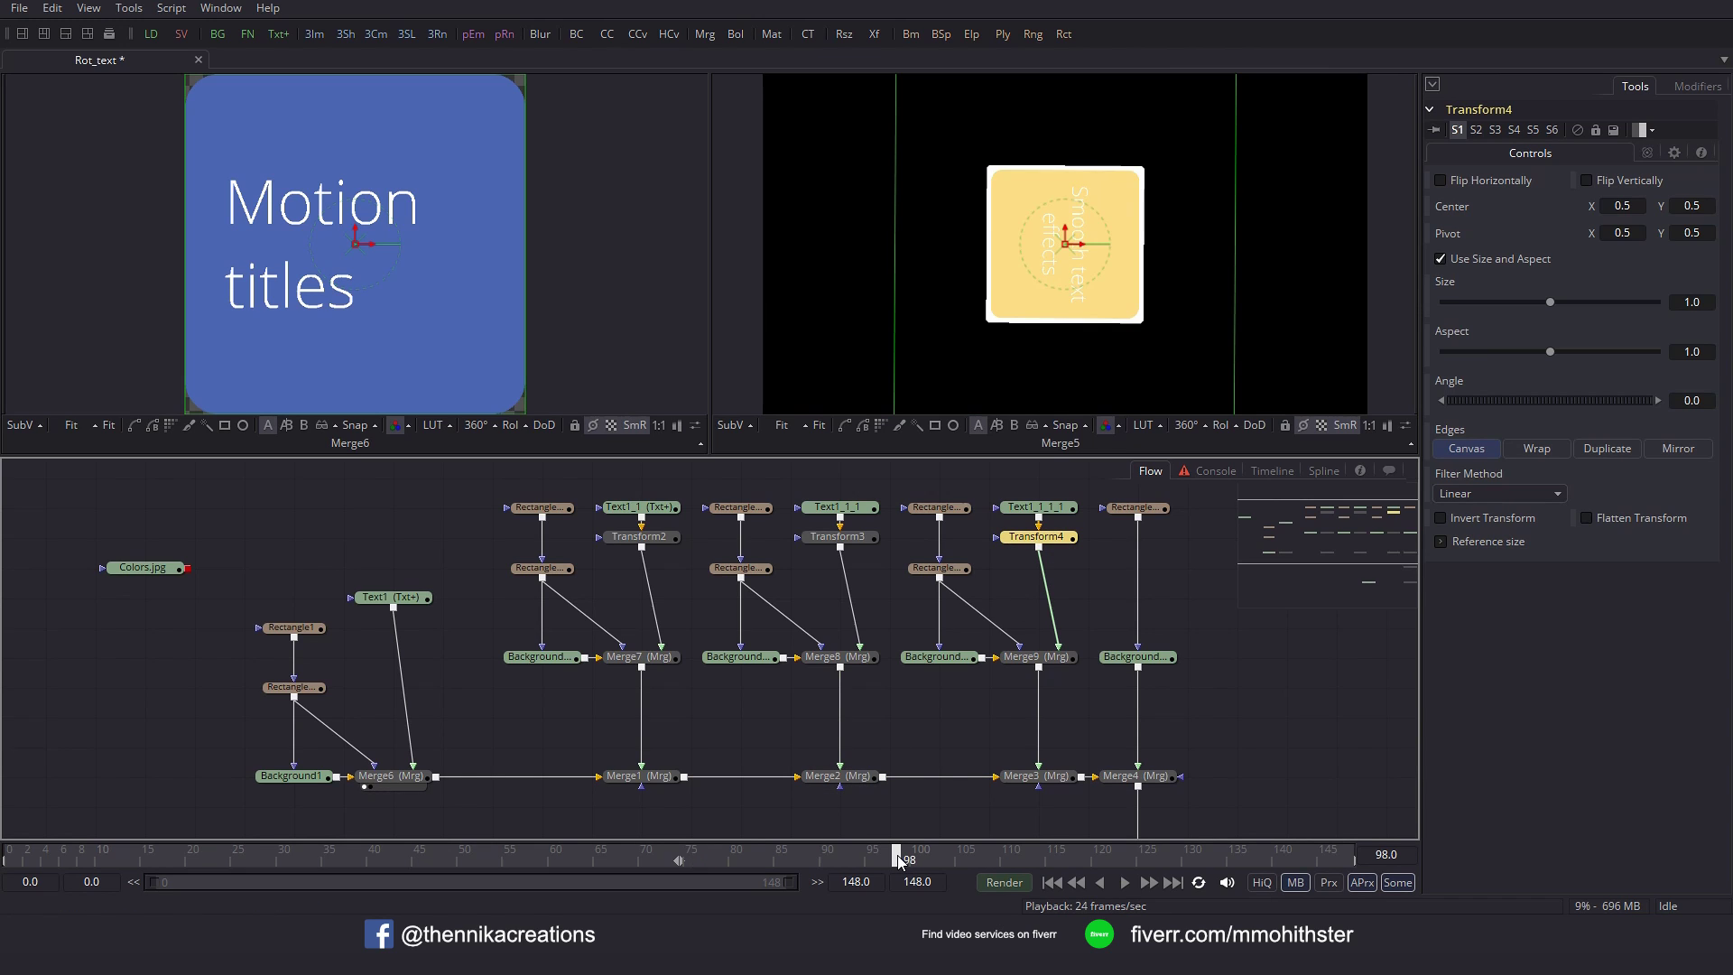
{"action": "left_click_drag", "start_coordinate": [1534, 397], "coordinate": [1590, 393]}
{"action": "left_click_drag", "start_coordinate": [1703, 401], "coordinate": [1670, 398]}
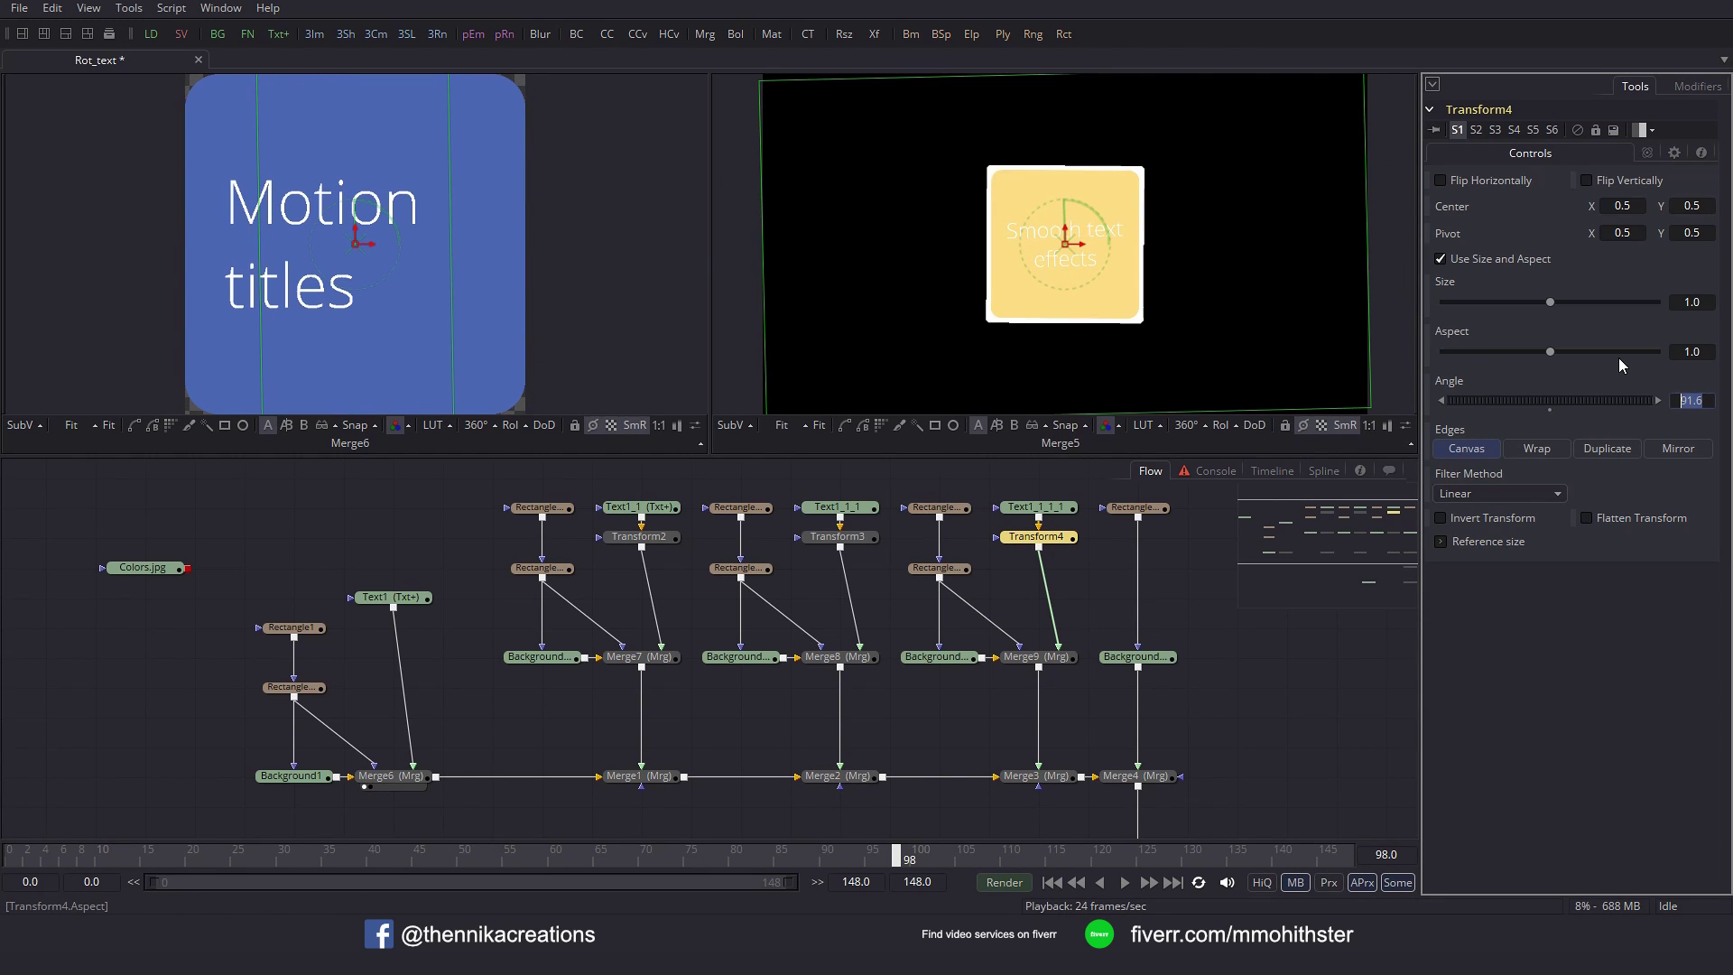
{"action": "type", "text": "90"}
{"action": "key", "text": "Tab"}
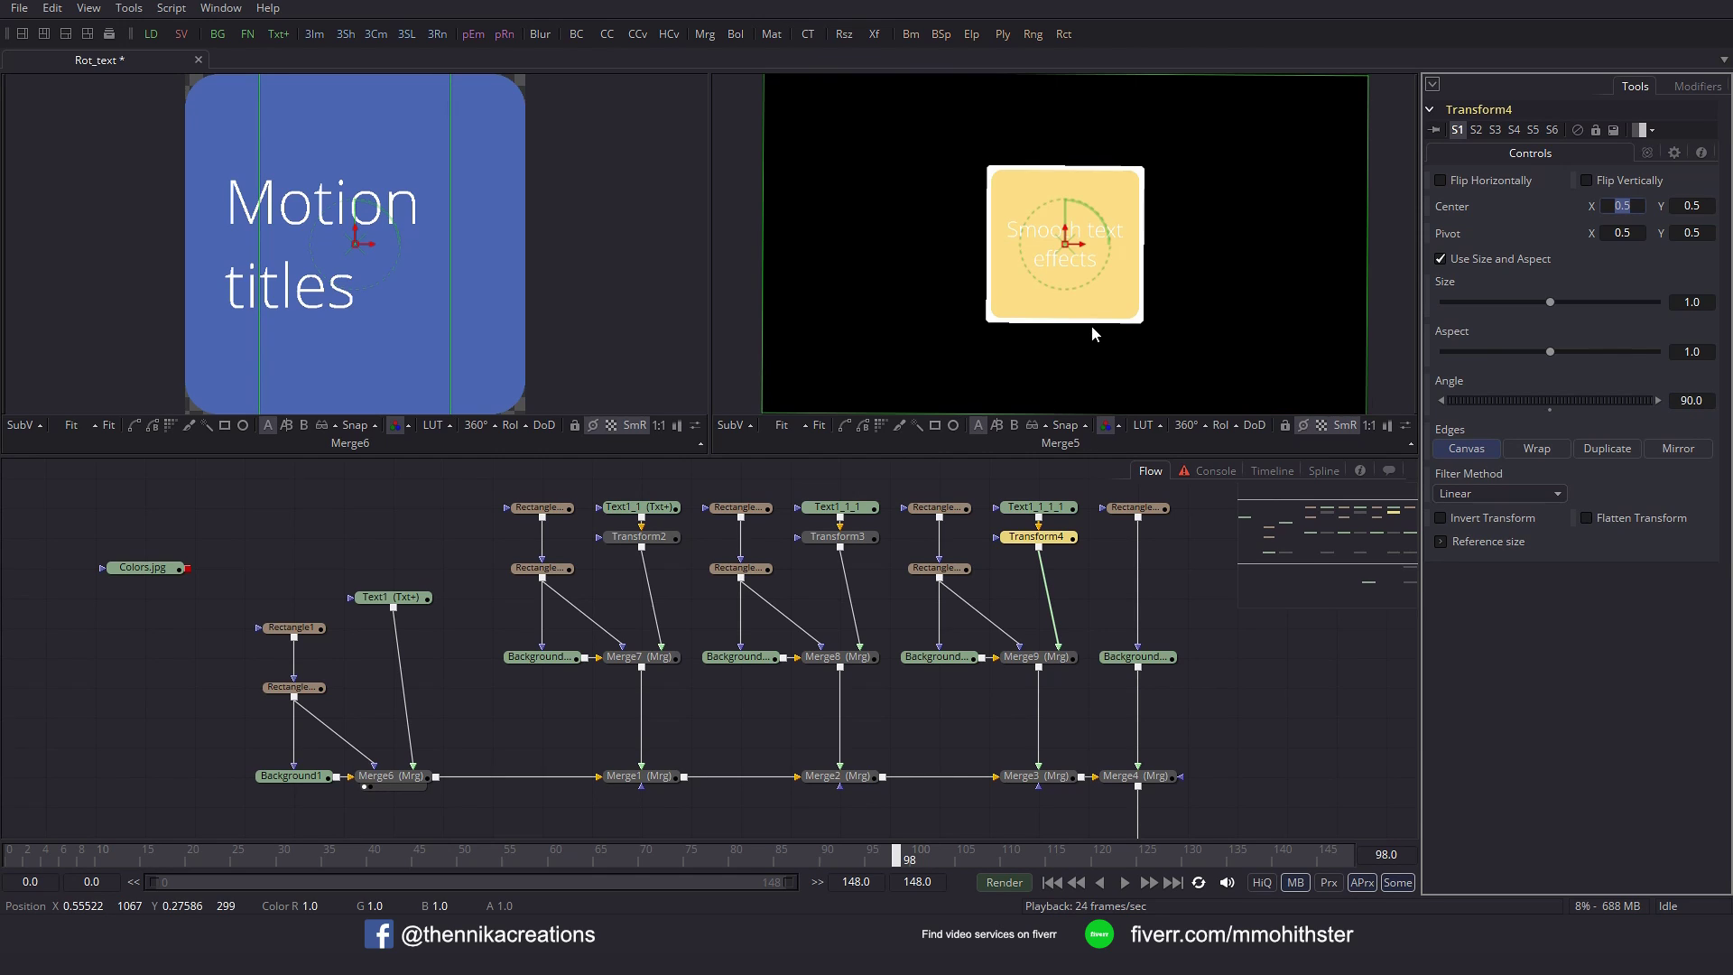
Move Transform2, Transform3 and Transform4 down in the flow to line up with the lower row of rectangle masks.
{"action": "left_click_drag", "start_coordinate": [652, 546], "coordinate": [652, 576]}
{"action": "left_click_drag", "start_coordinate": [857, 536], "coordinate": [858, 566]}
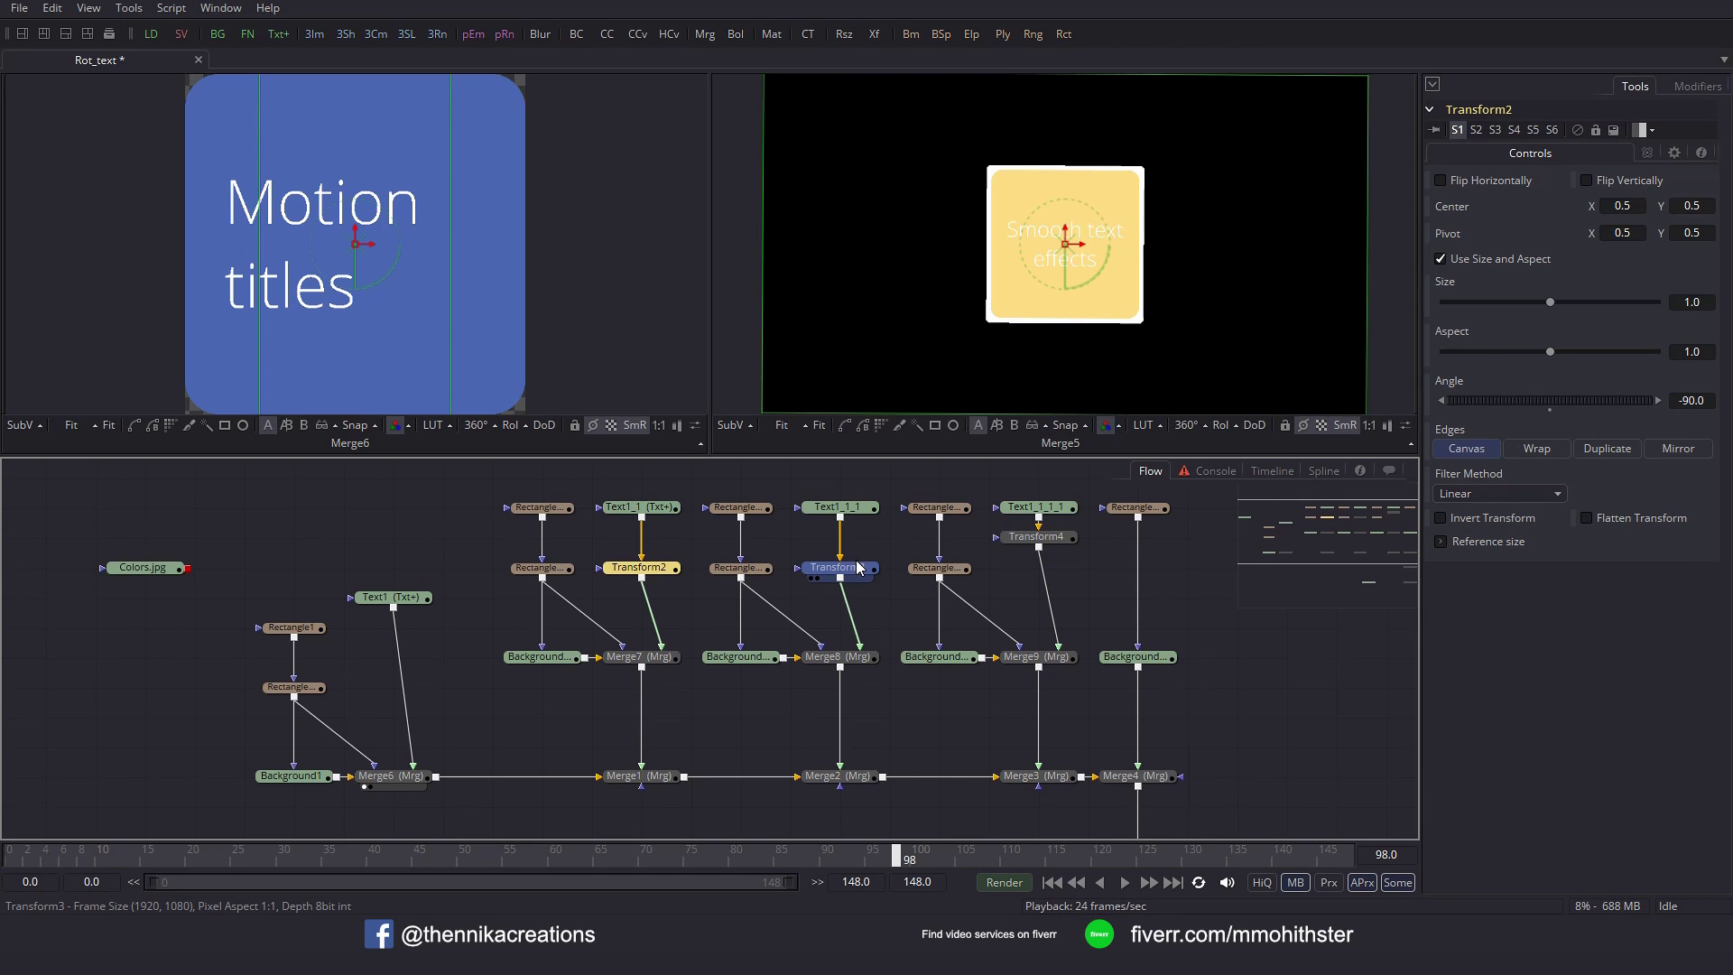
{"action": "left_click_drag", "start_coordinate": [1070, 537], "coordinate": [1070, 568]}
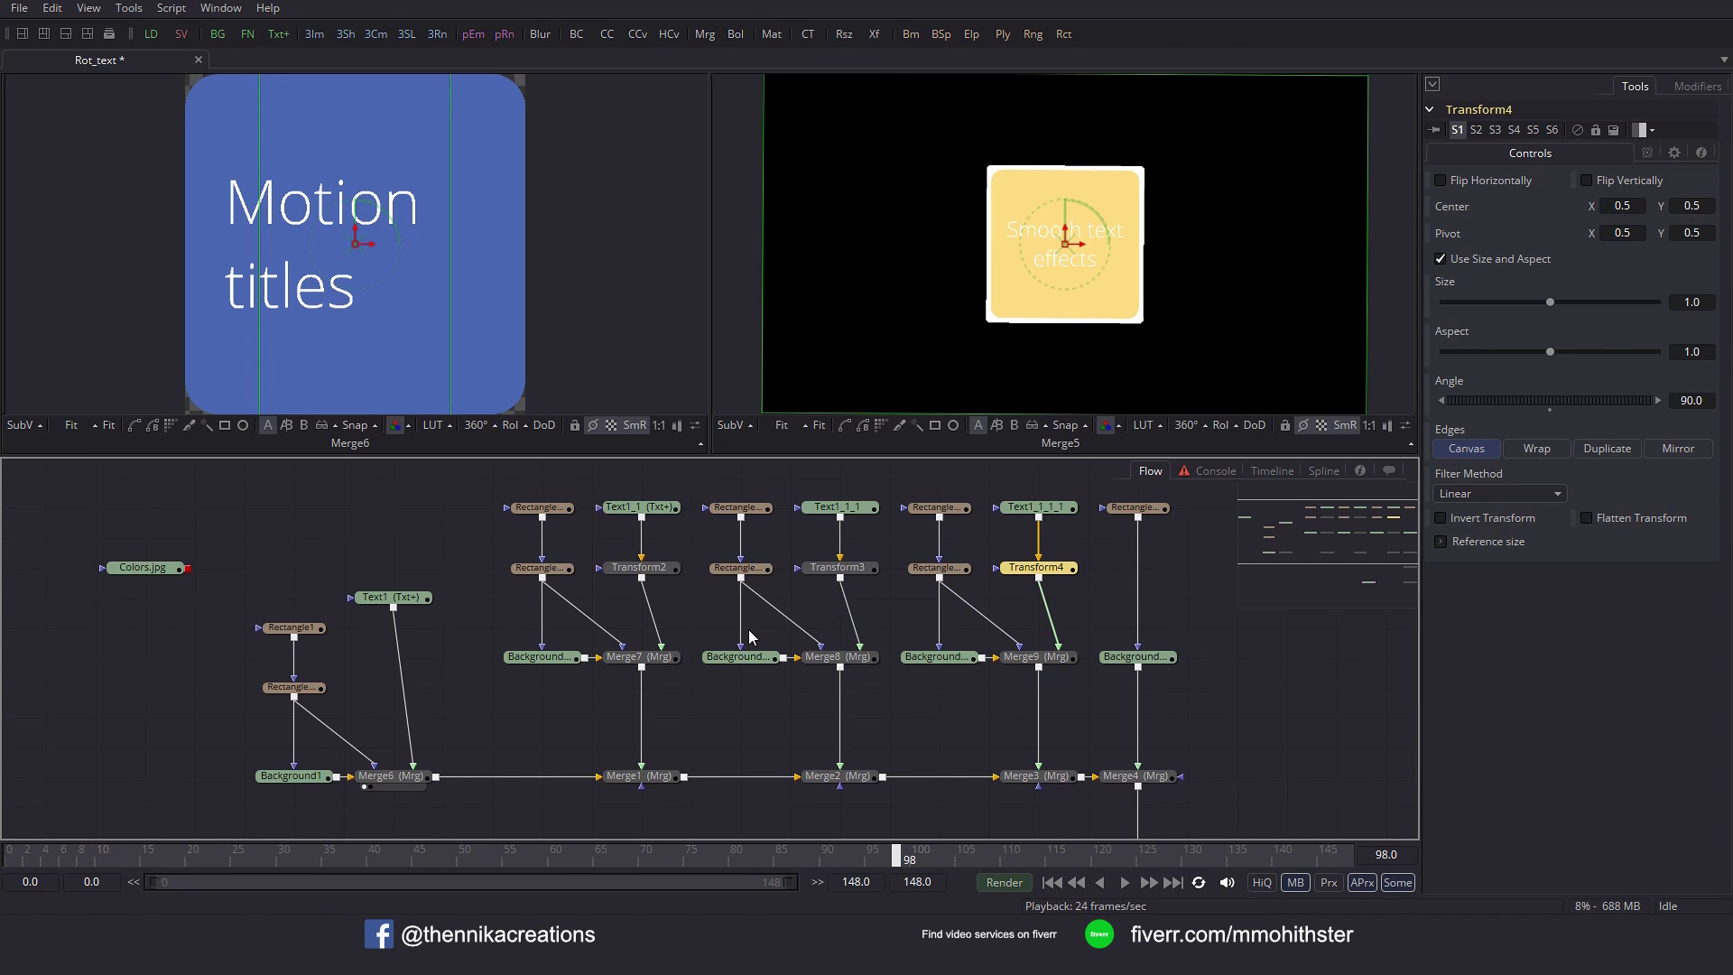
{"action": "left_click", "coordinate": [720, 711]}
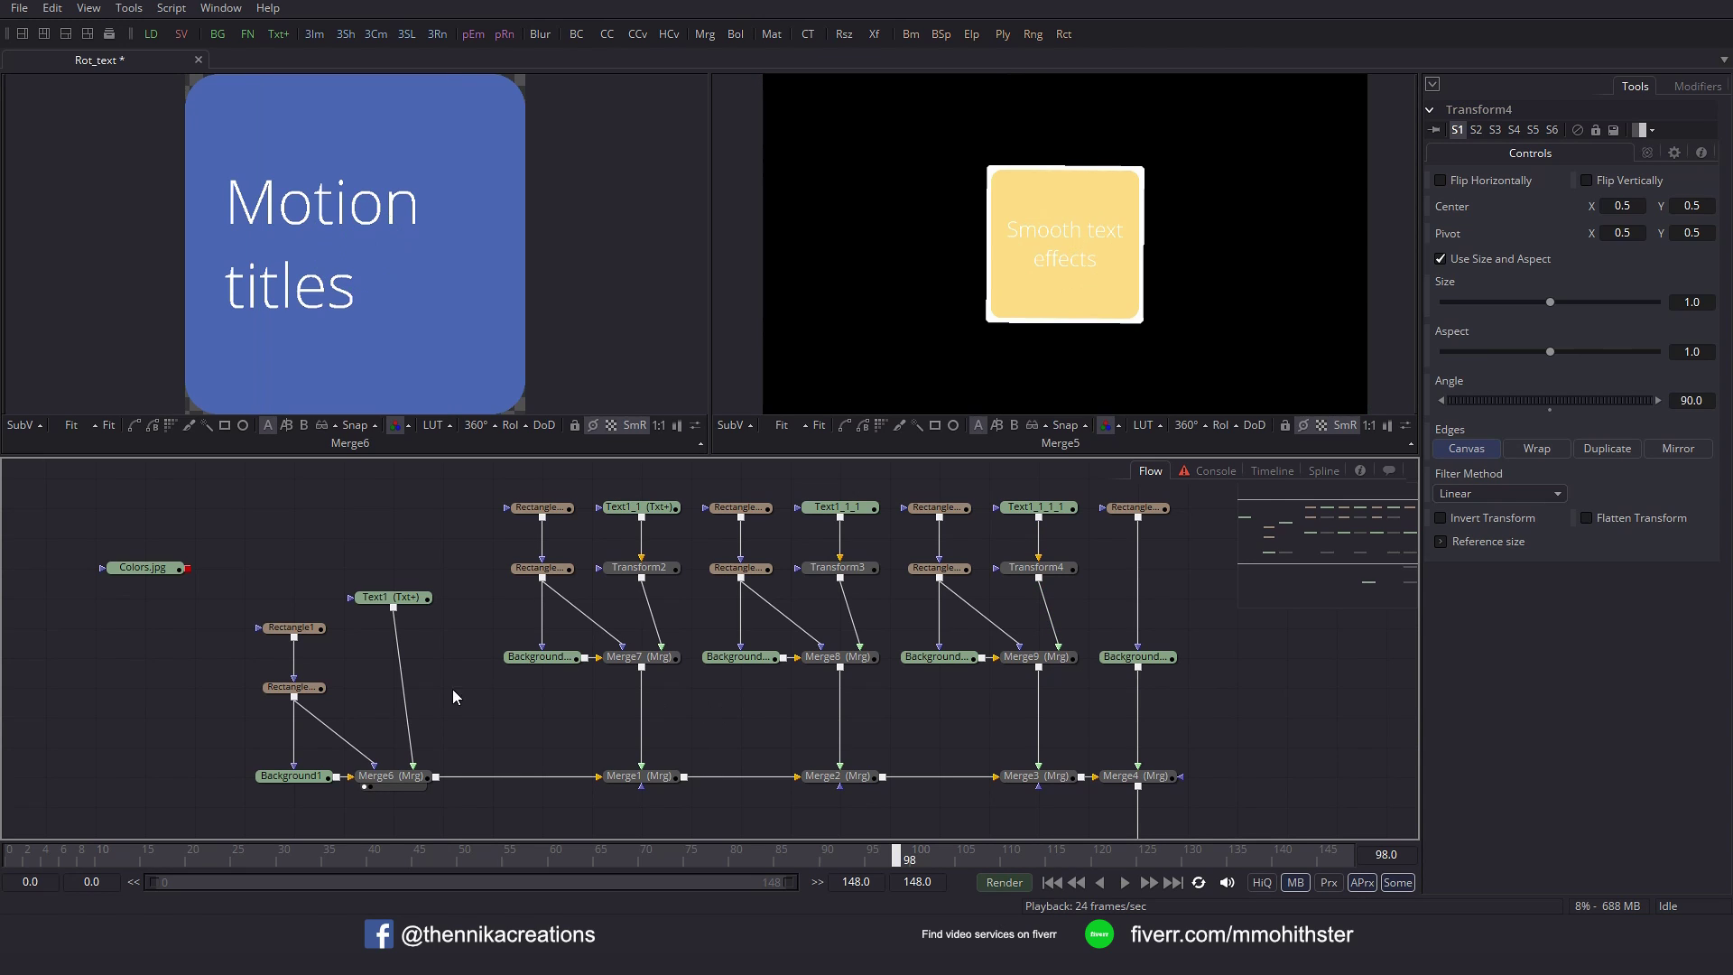
Play the animation from the start to check the text orientation on each layer.
{"action": "left_click", "coordinate": [11, 855]}
{"action": "left_click", "coordinate": [1124, 882]}
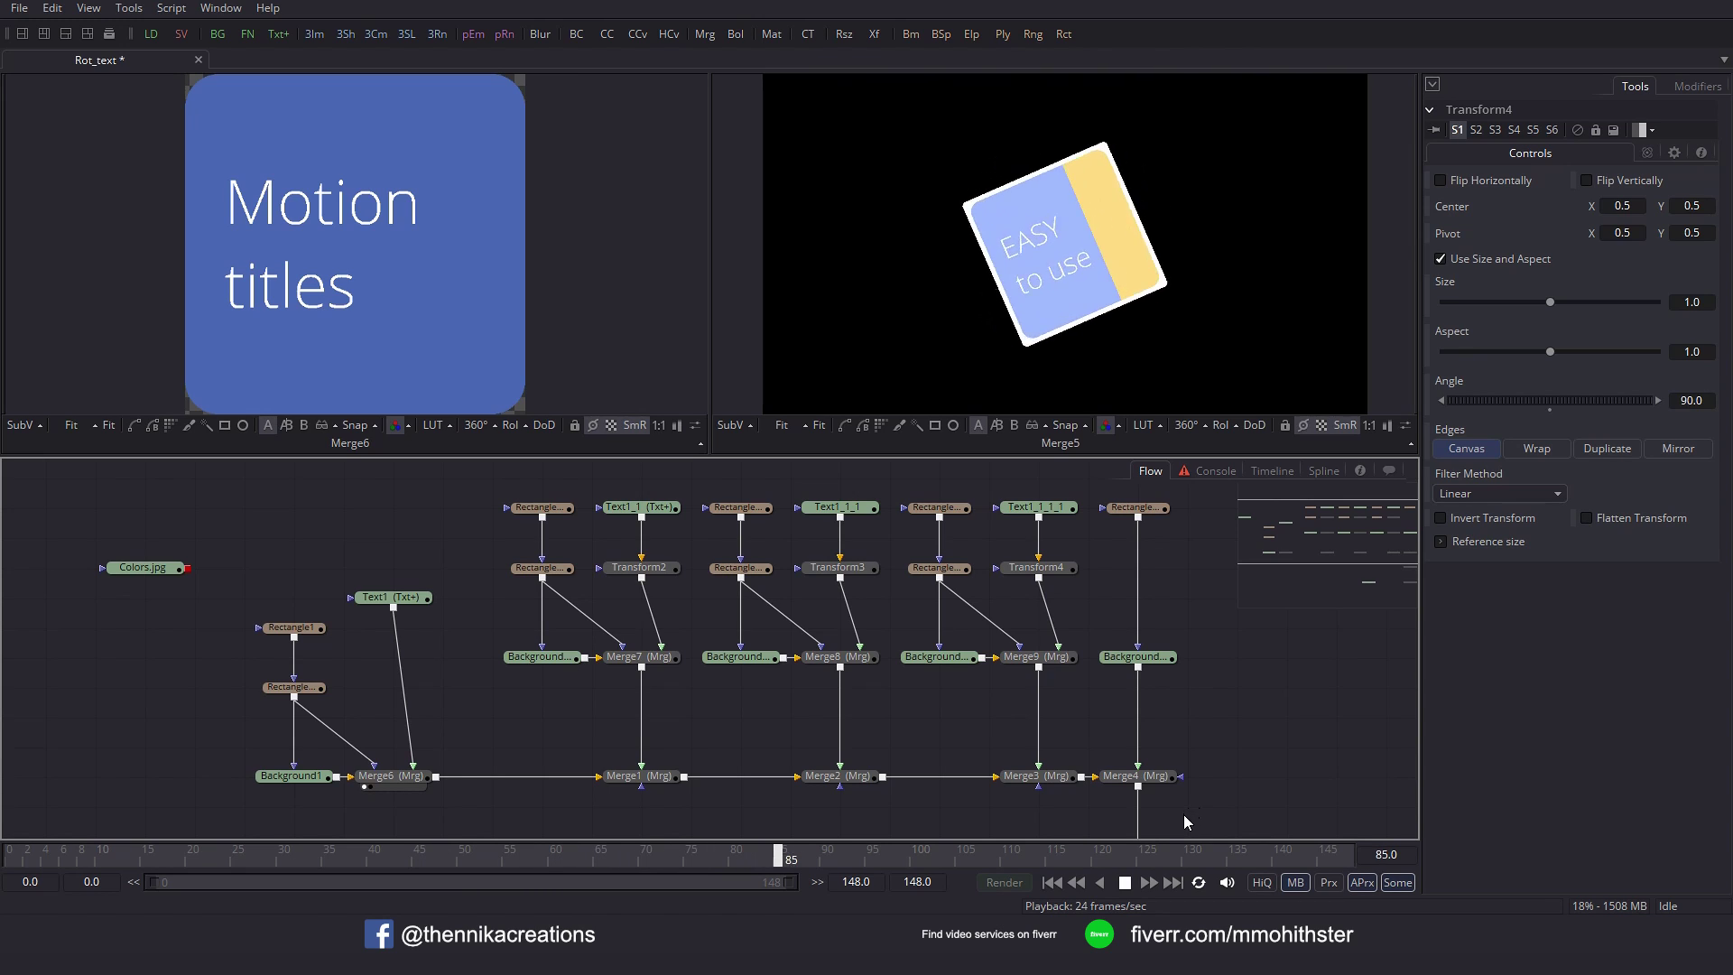
{"action": "left_click", "coordinate": [1124, 882]}
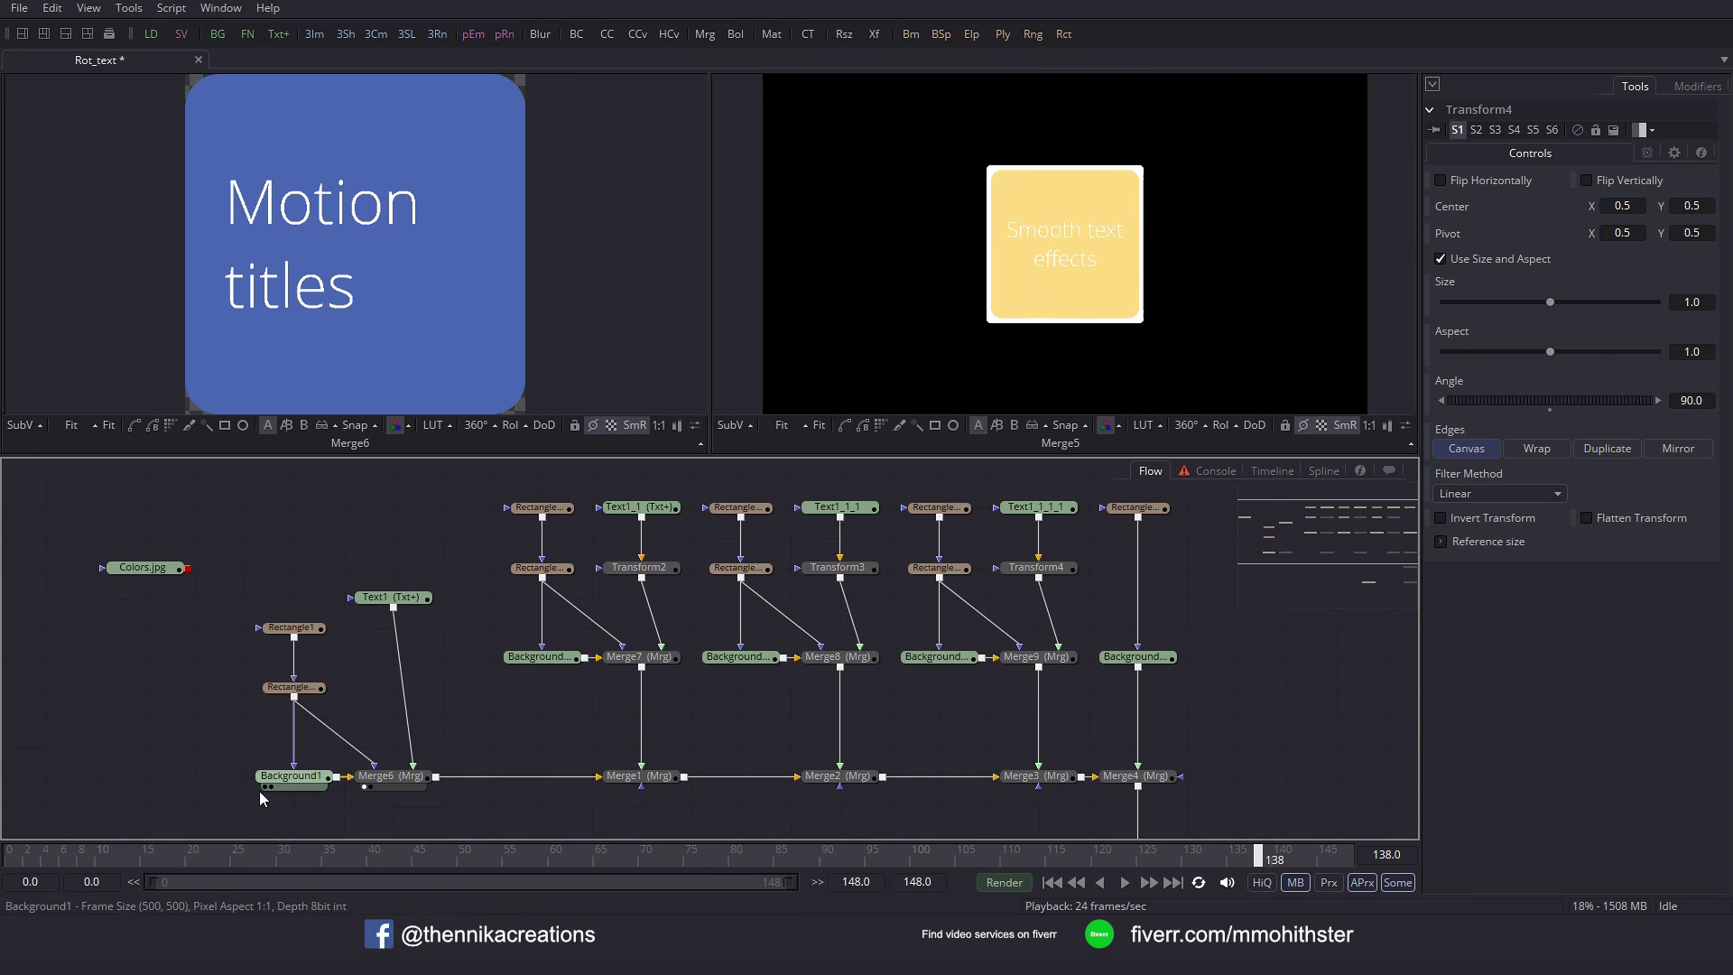
Delete the extra Center X keyframe at frame 45 from the Rectangle1_1_1 mask animation.
{"action": "left_click", "coordinate": [228, 856]}
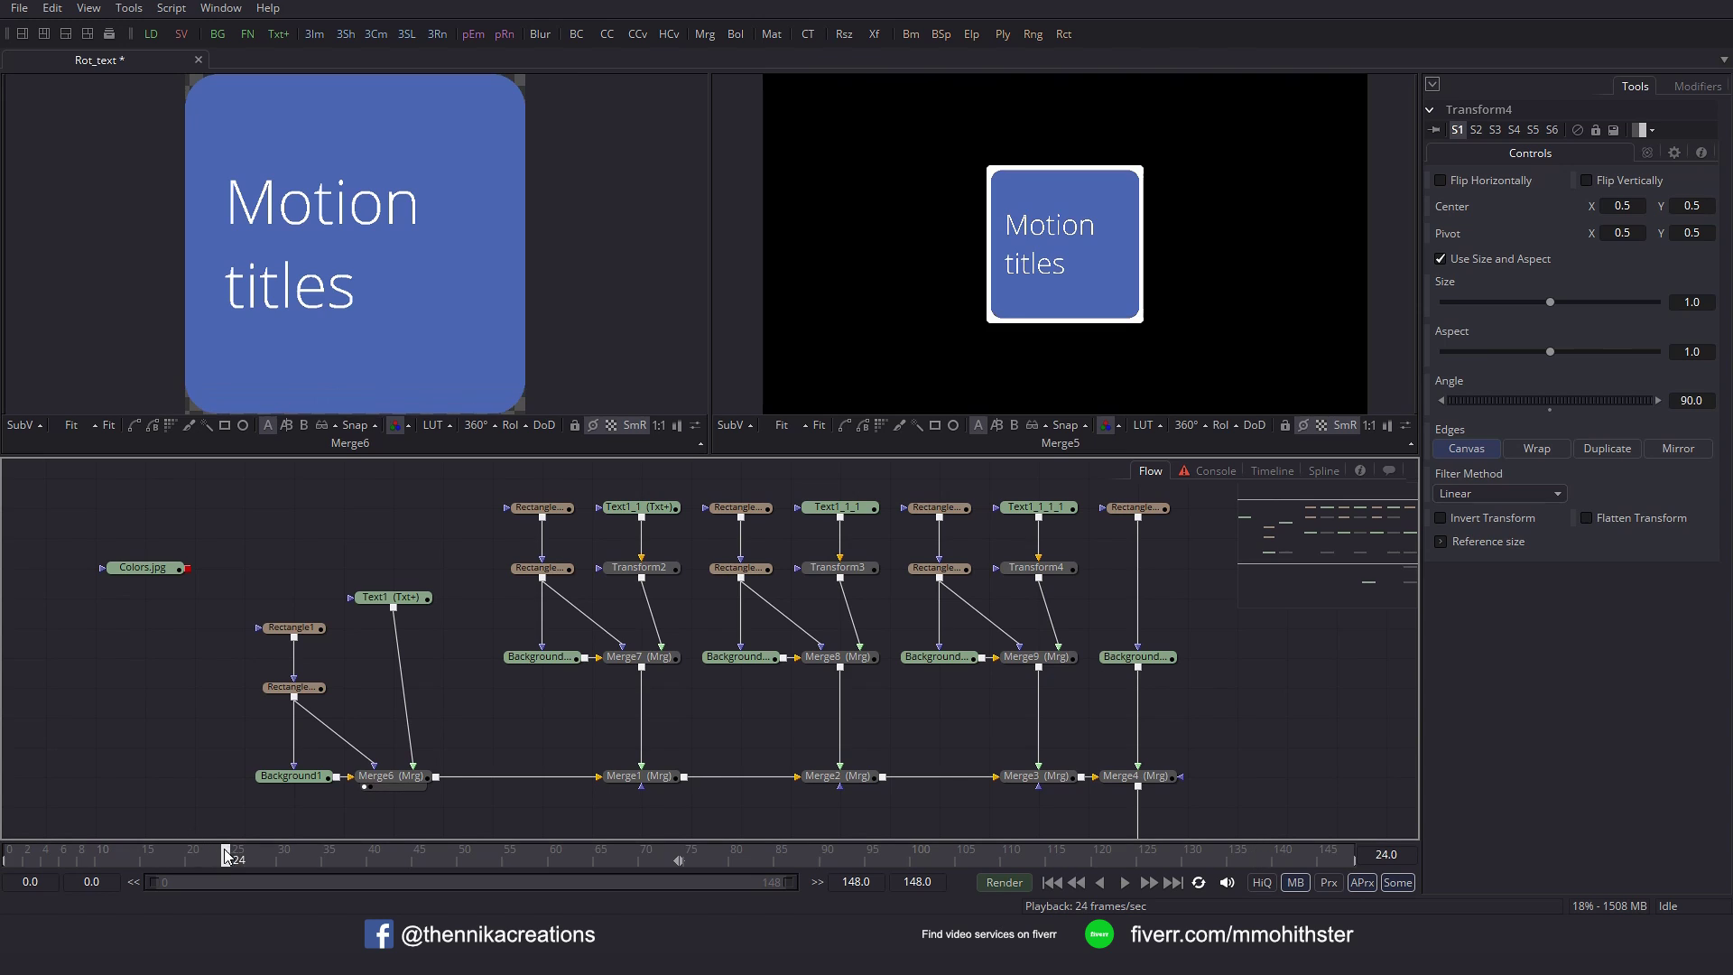
{"action": "left_click", "coordinate": [554, 569]}
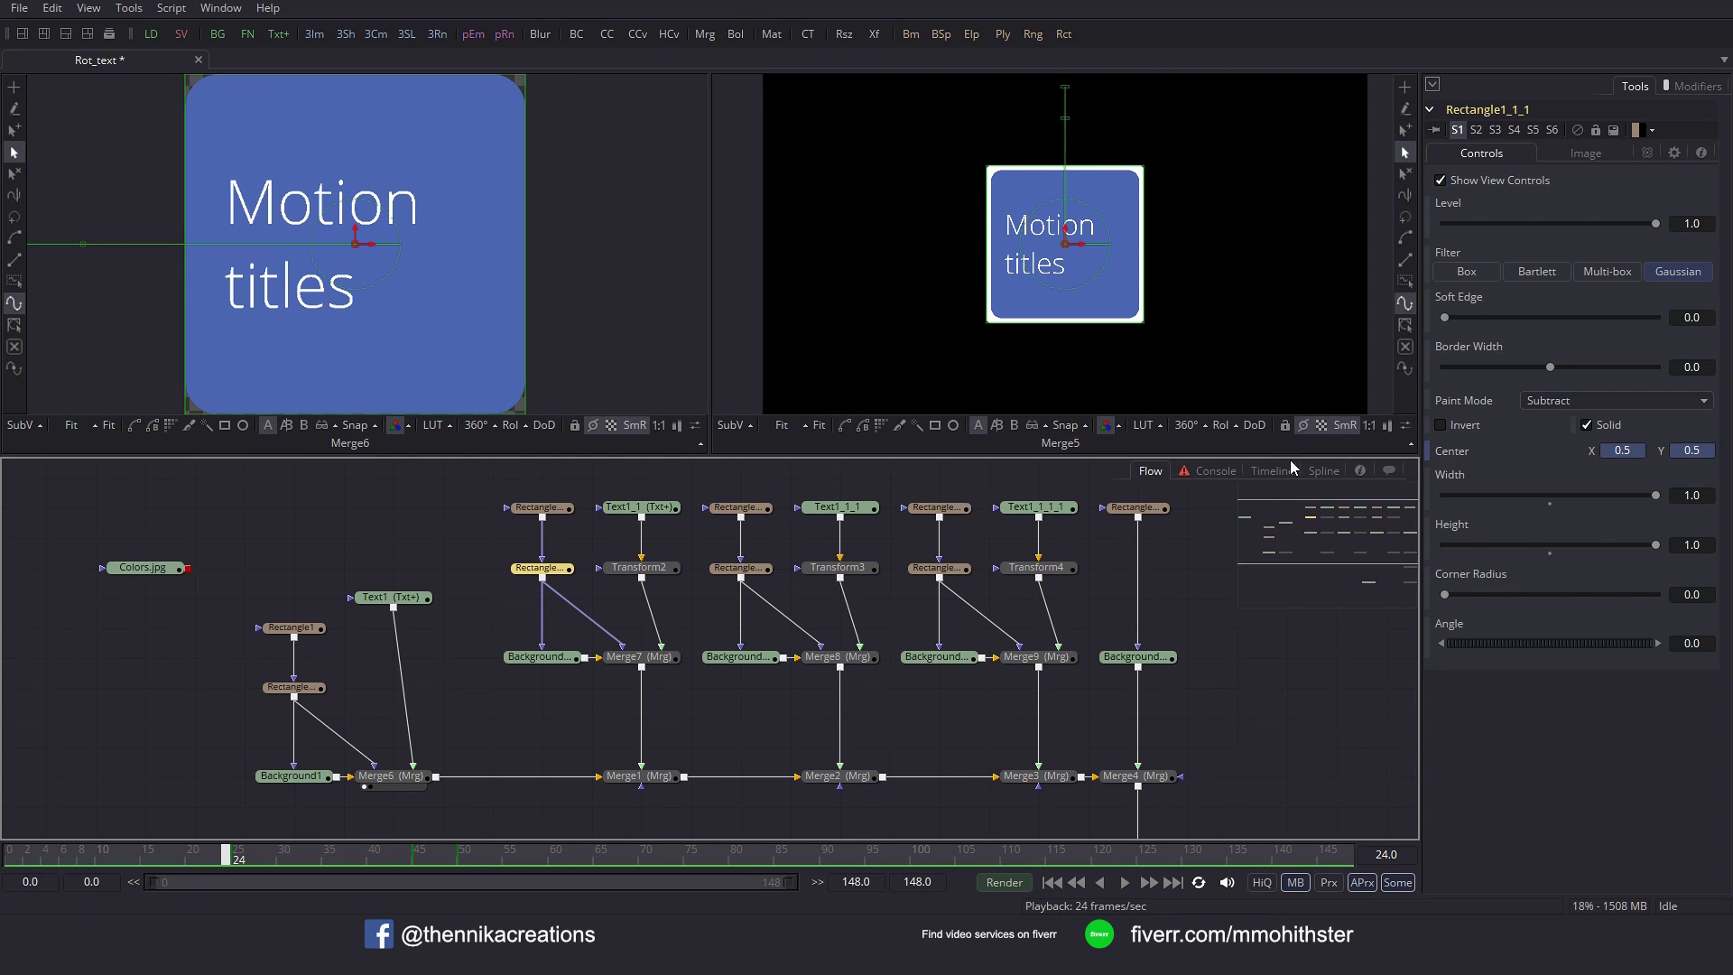
{"action": "left_click", "coordinate": [1322, 471]}
{"action": "left_click_drag", "start_coordinate": [745, 718], "coordinate": [799, 773]}
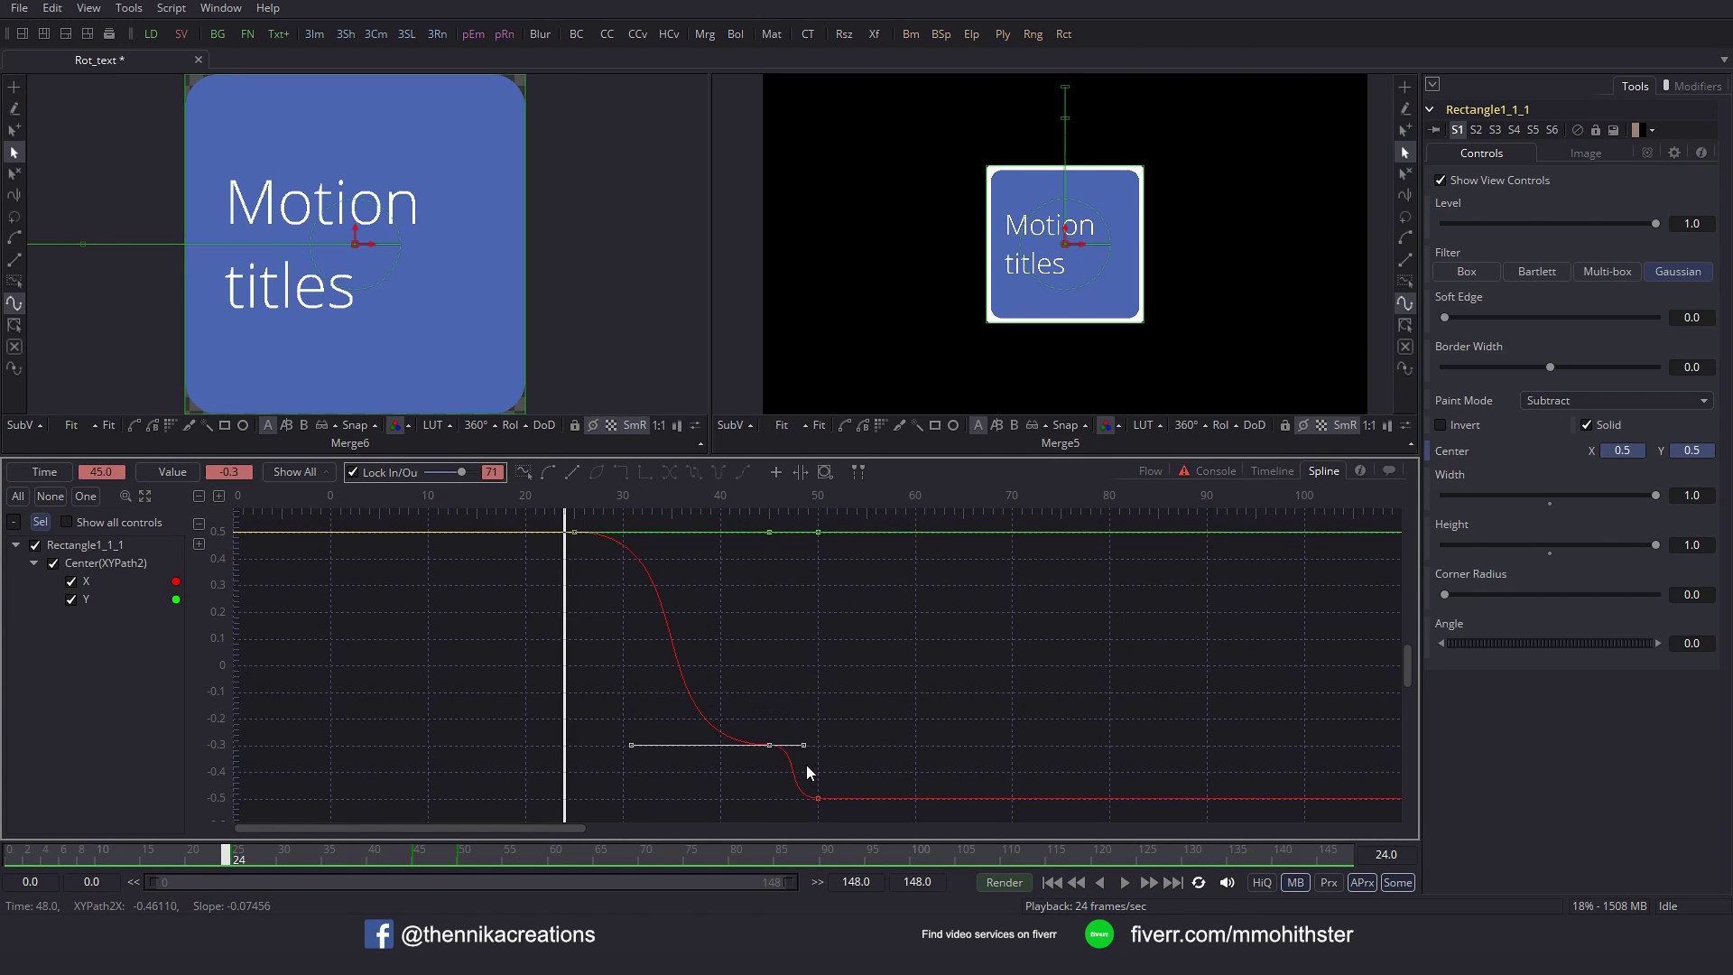
{"action": "key", "text": "Delete"}
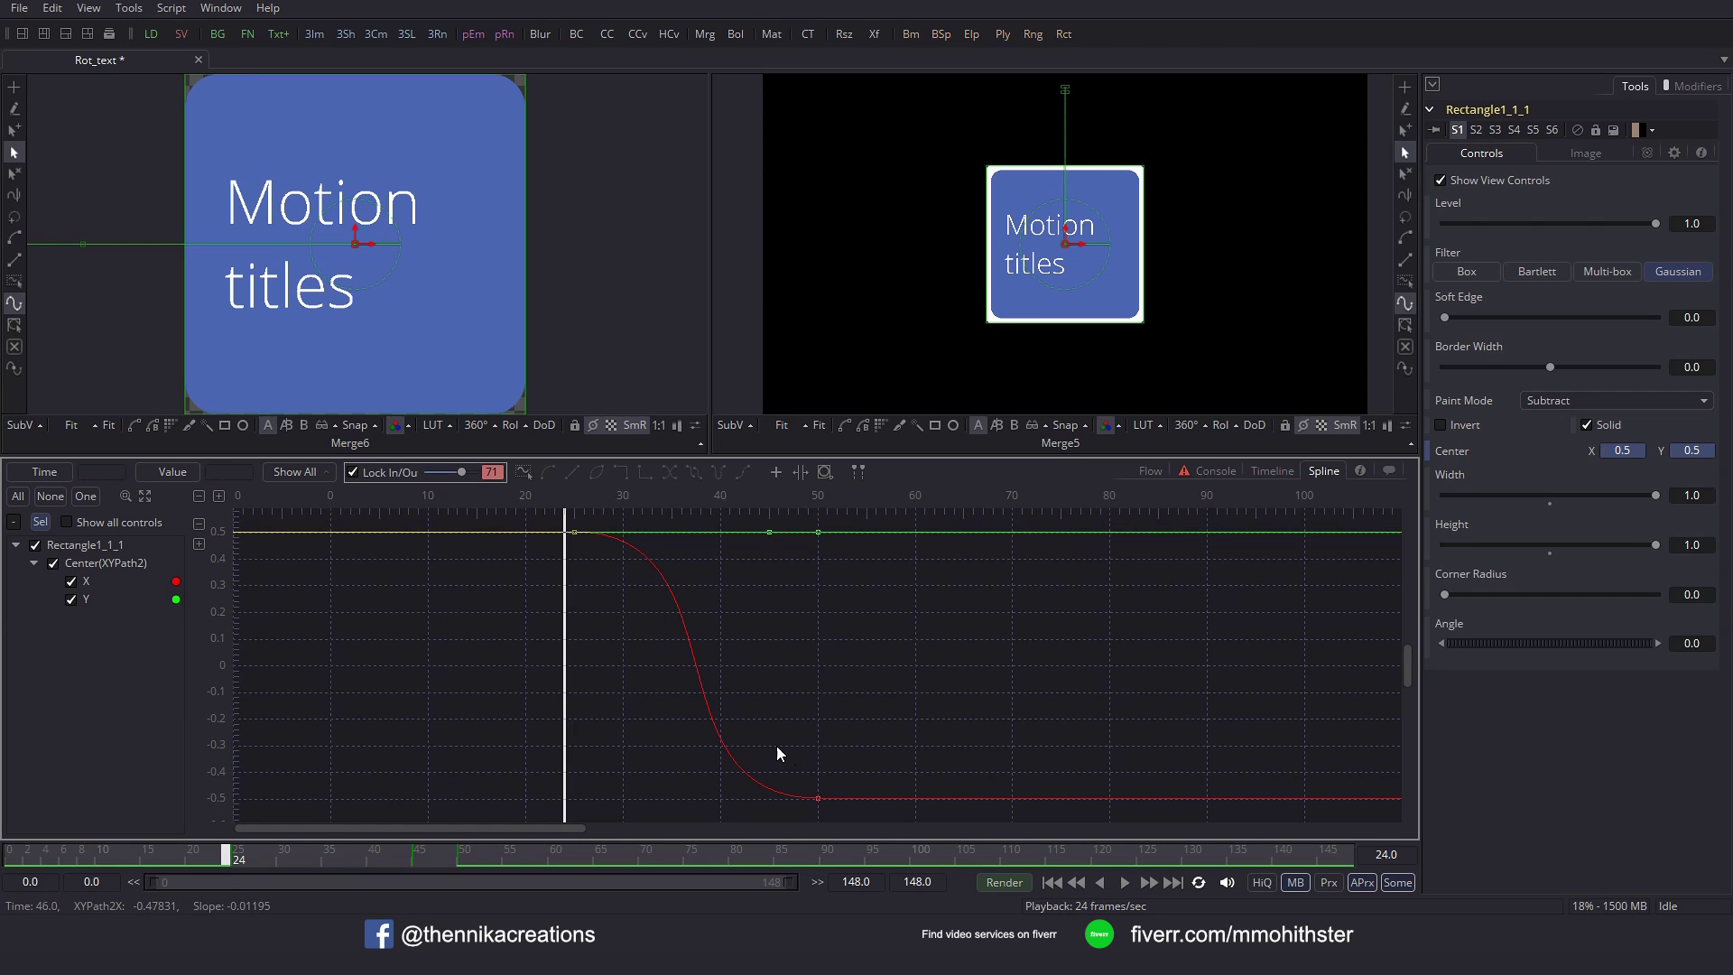
{"action": "left_click", "coordinate": [1148, 470]}
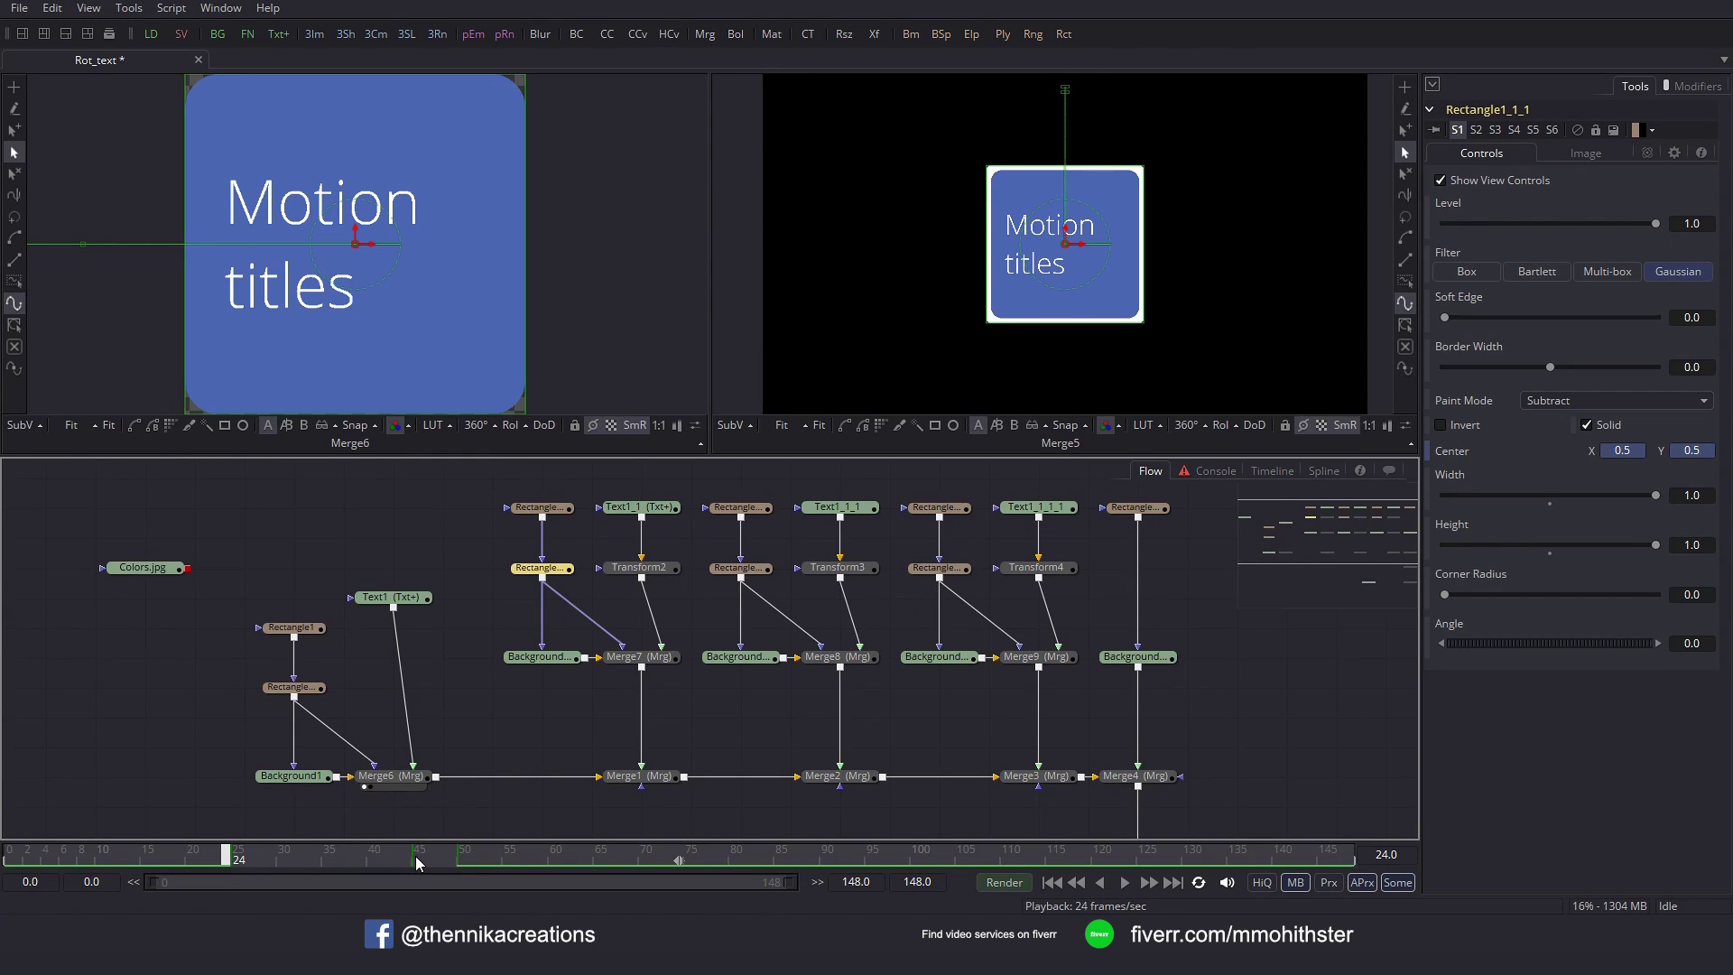
{"action": "left_click", "coordinate": [1323, 470]}
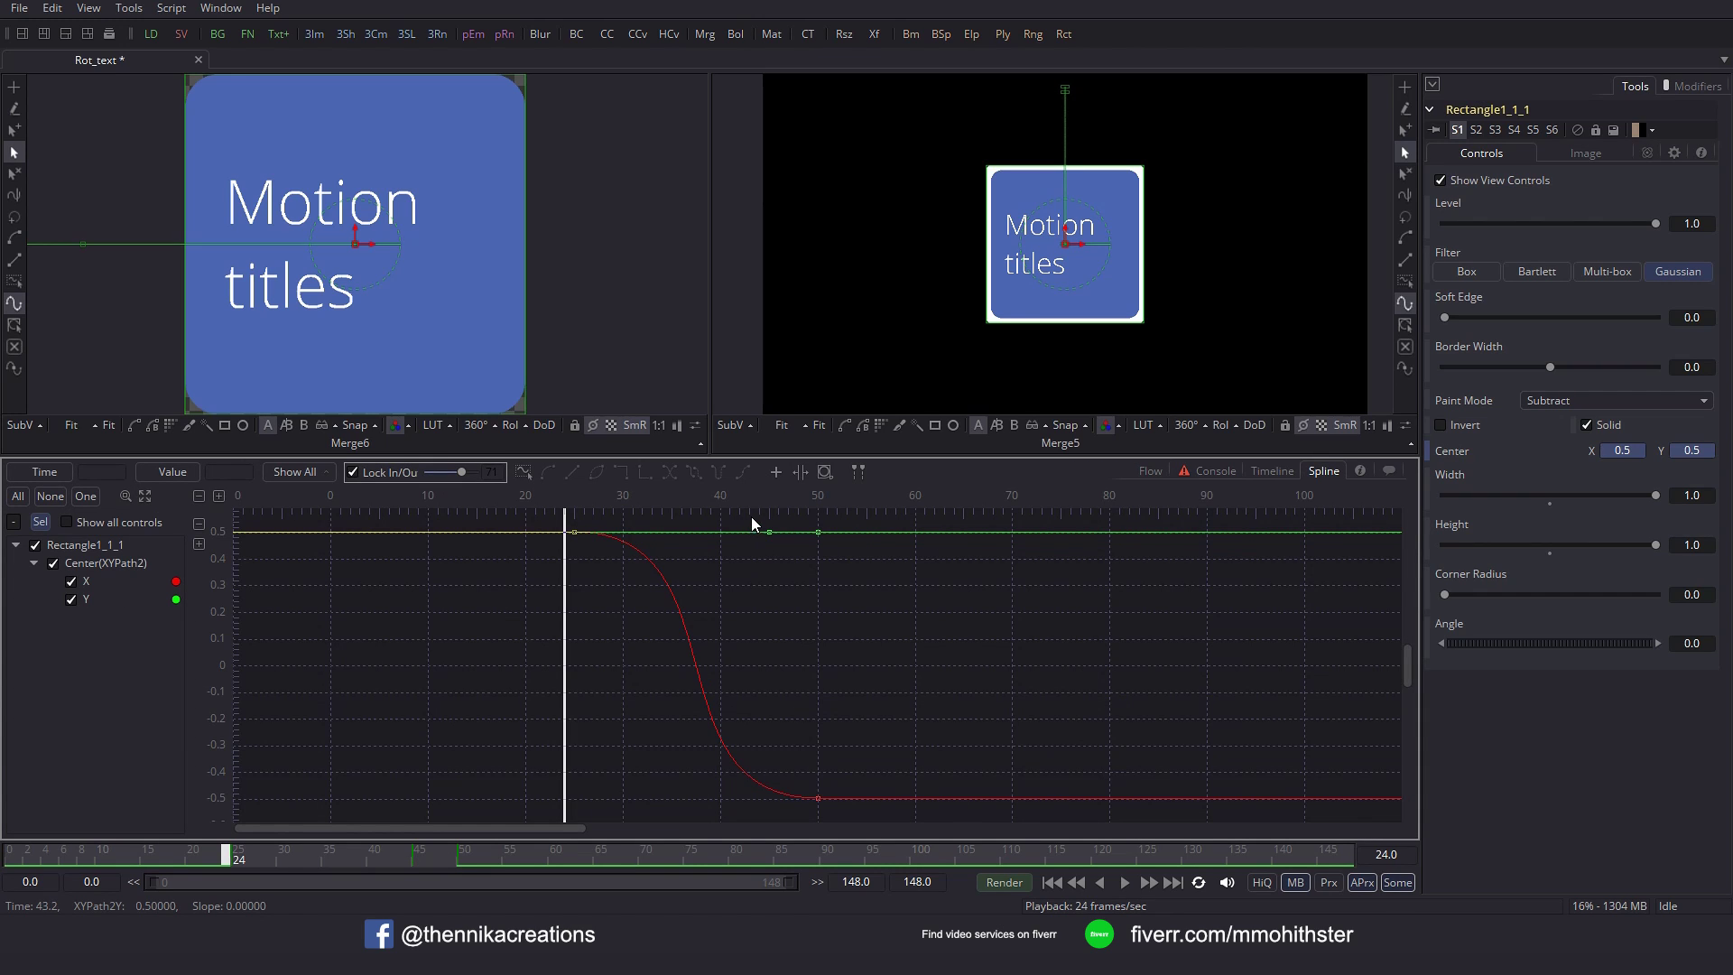
{"action": "left_click", "coordinate": [1151, 472]}
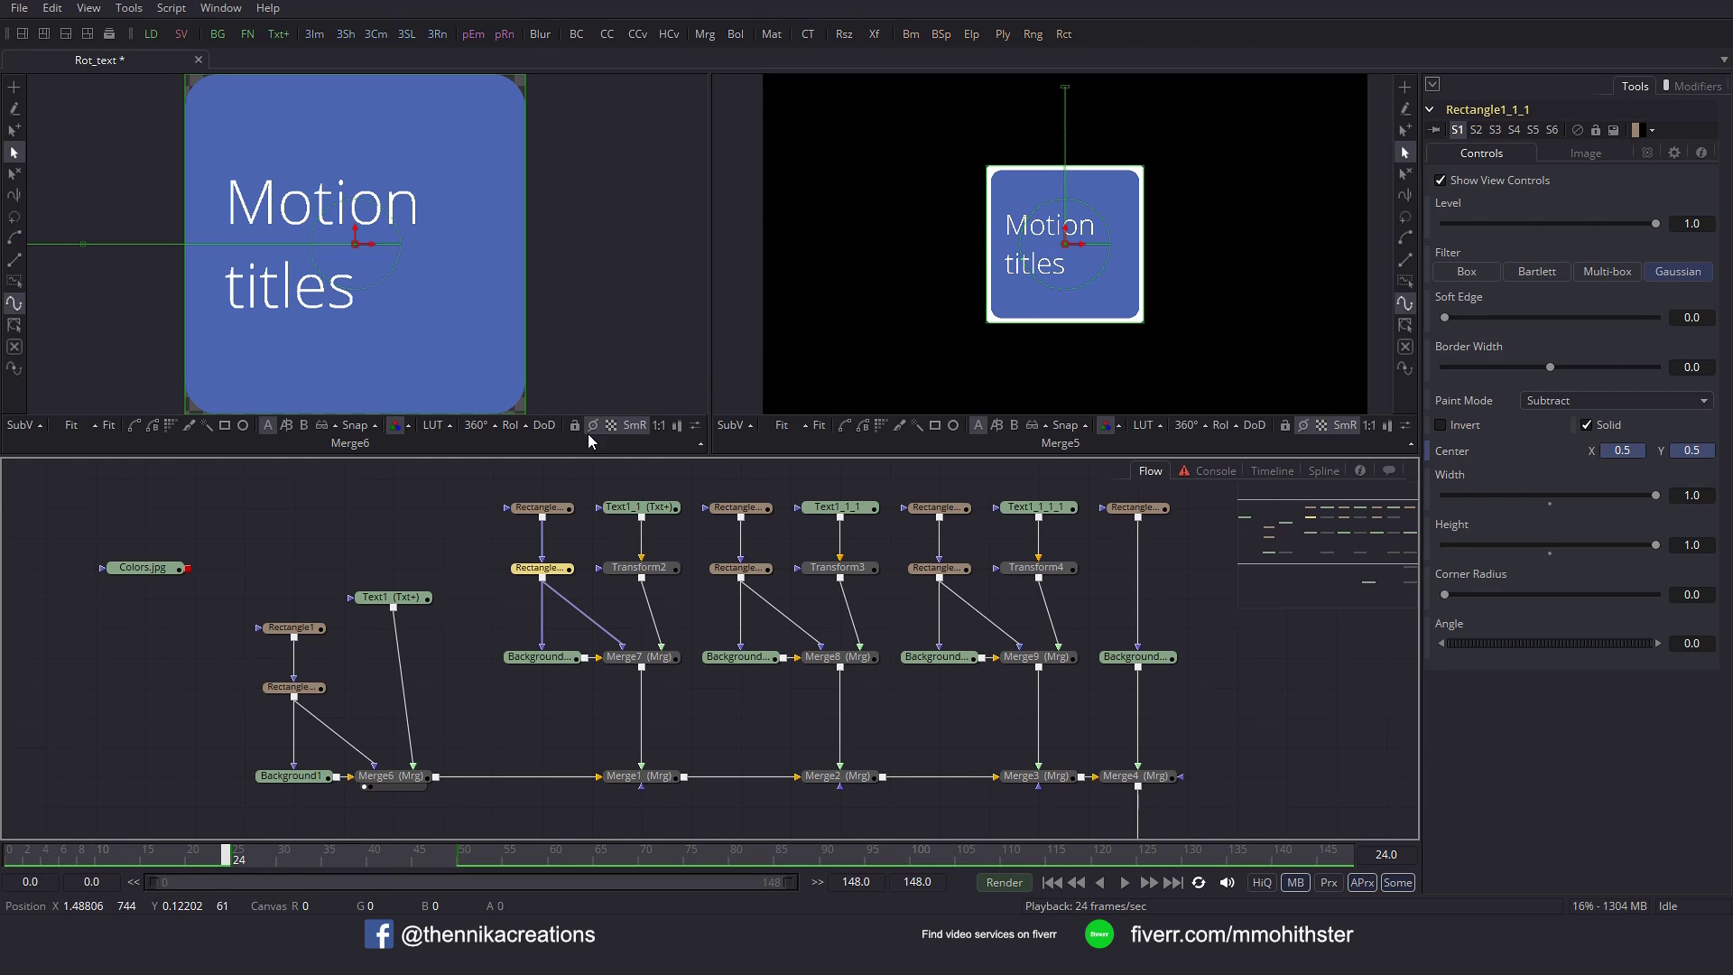
Insert a Transform after Text1 and, at frame 25, add an XY Path modifier to its Center.
{"action": "left_click", "coordinate": [14, 853]}
{"action": "left_click_drag", "start_coordinate": [11, 858], "coordinate": [153, 858]}
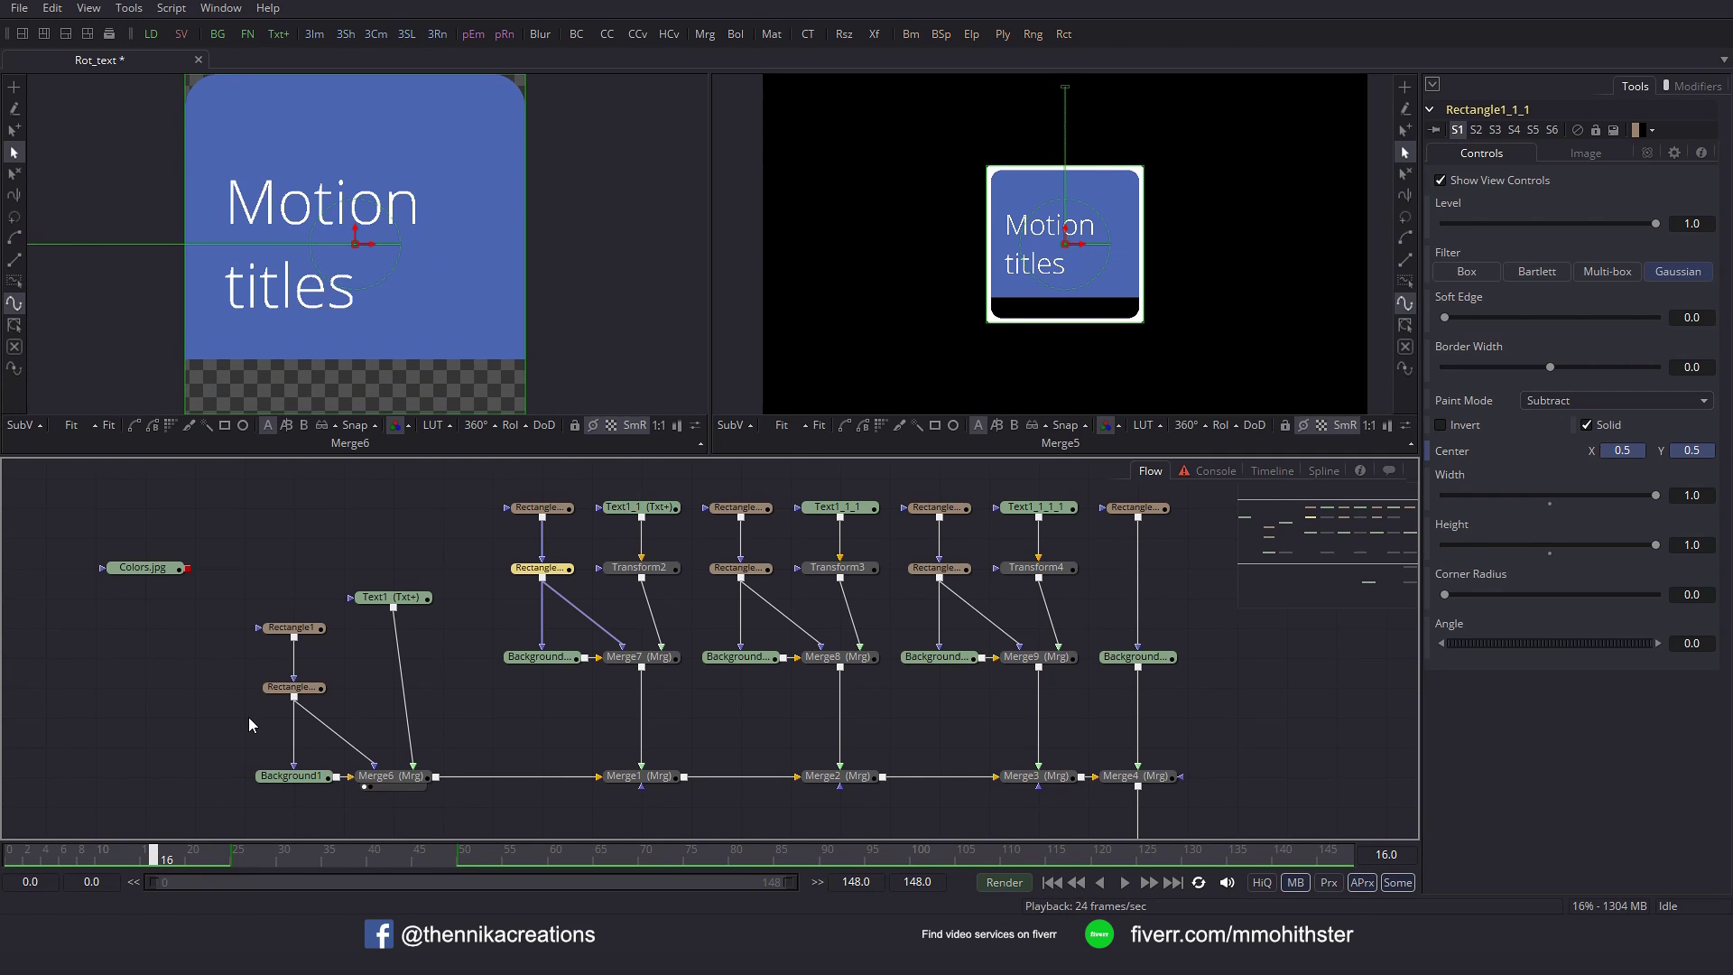
{"action": "left_click", "coordinate": [406, 606]}
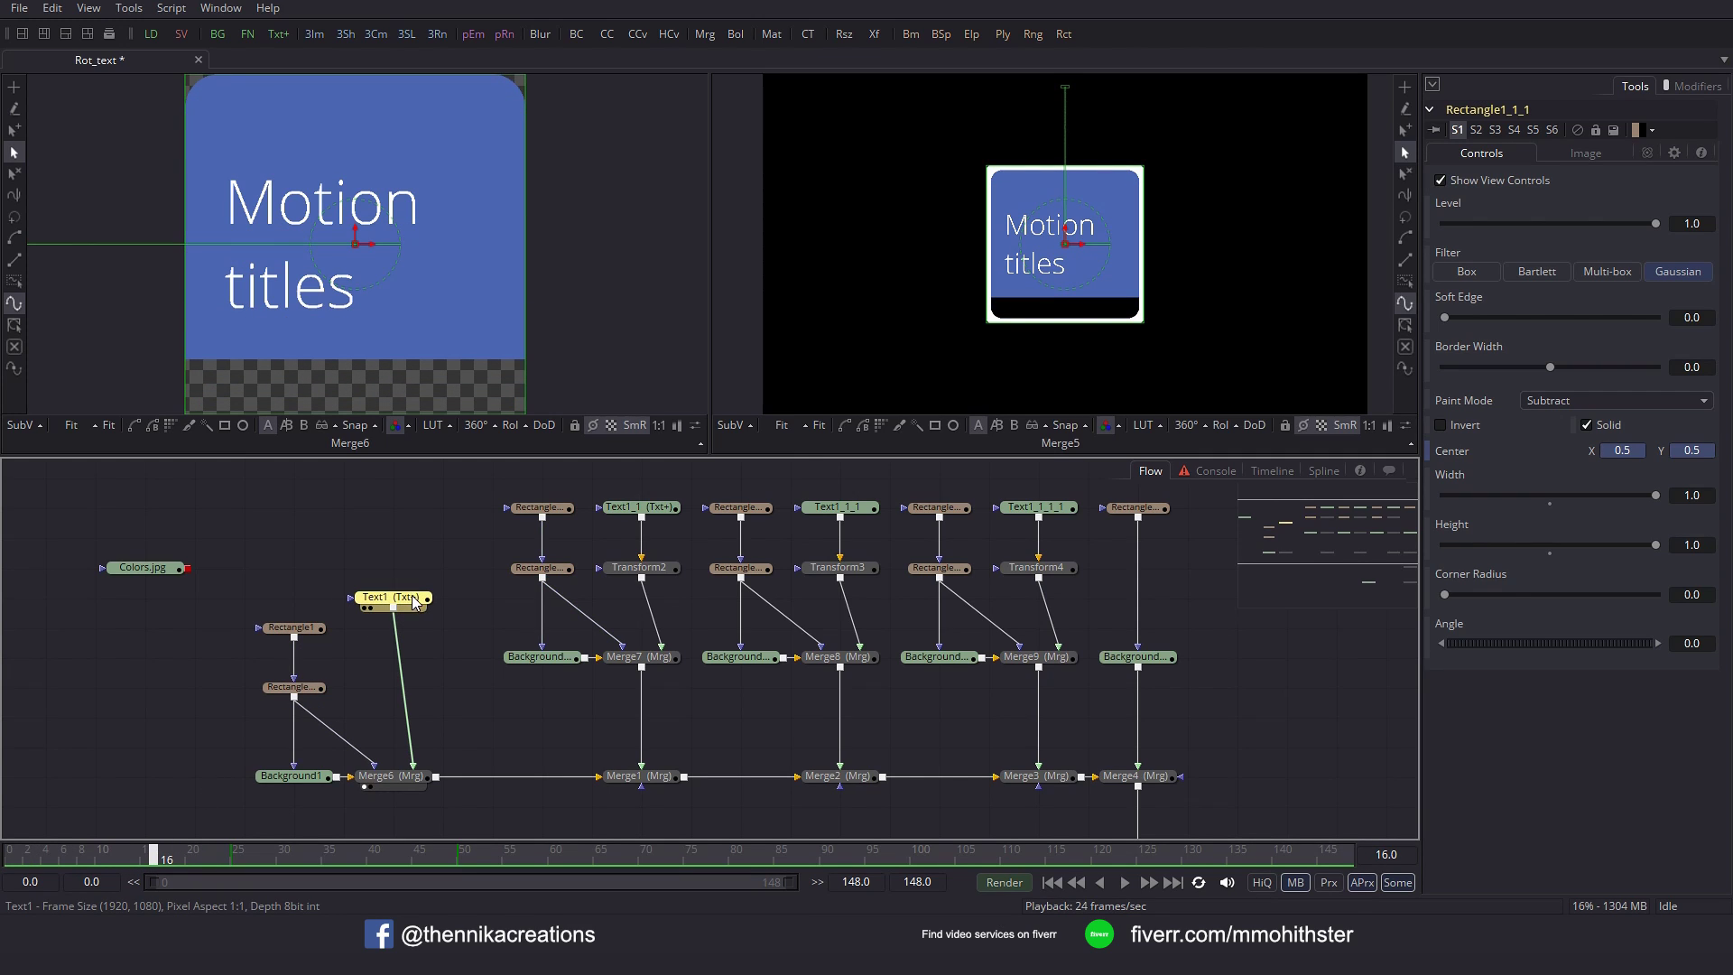
{"action": "left_click", "coordinate": [875, 35]}
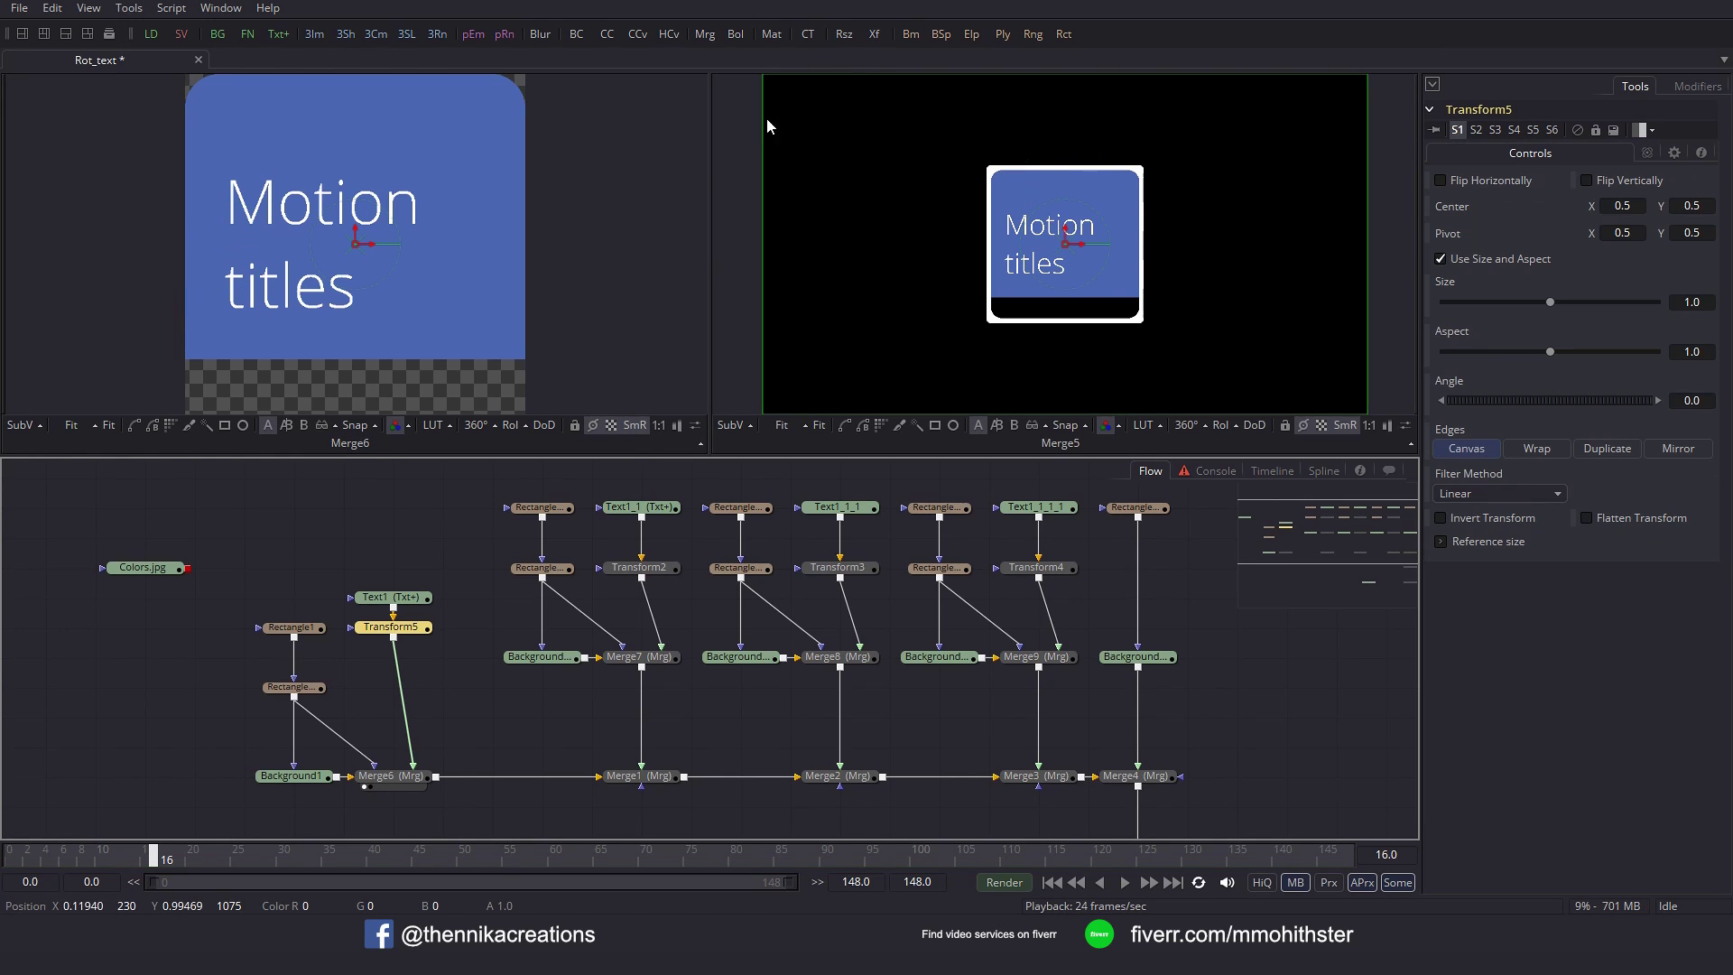
{"action": "left_click_drag", "start_coordinate": [195, 856], "coordinate": [236, 856]}
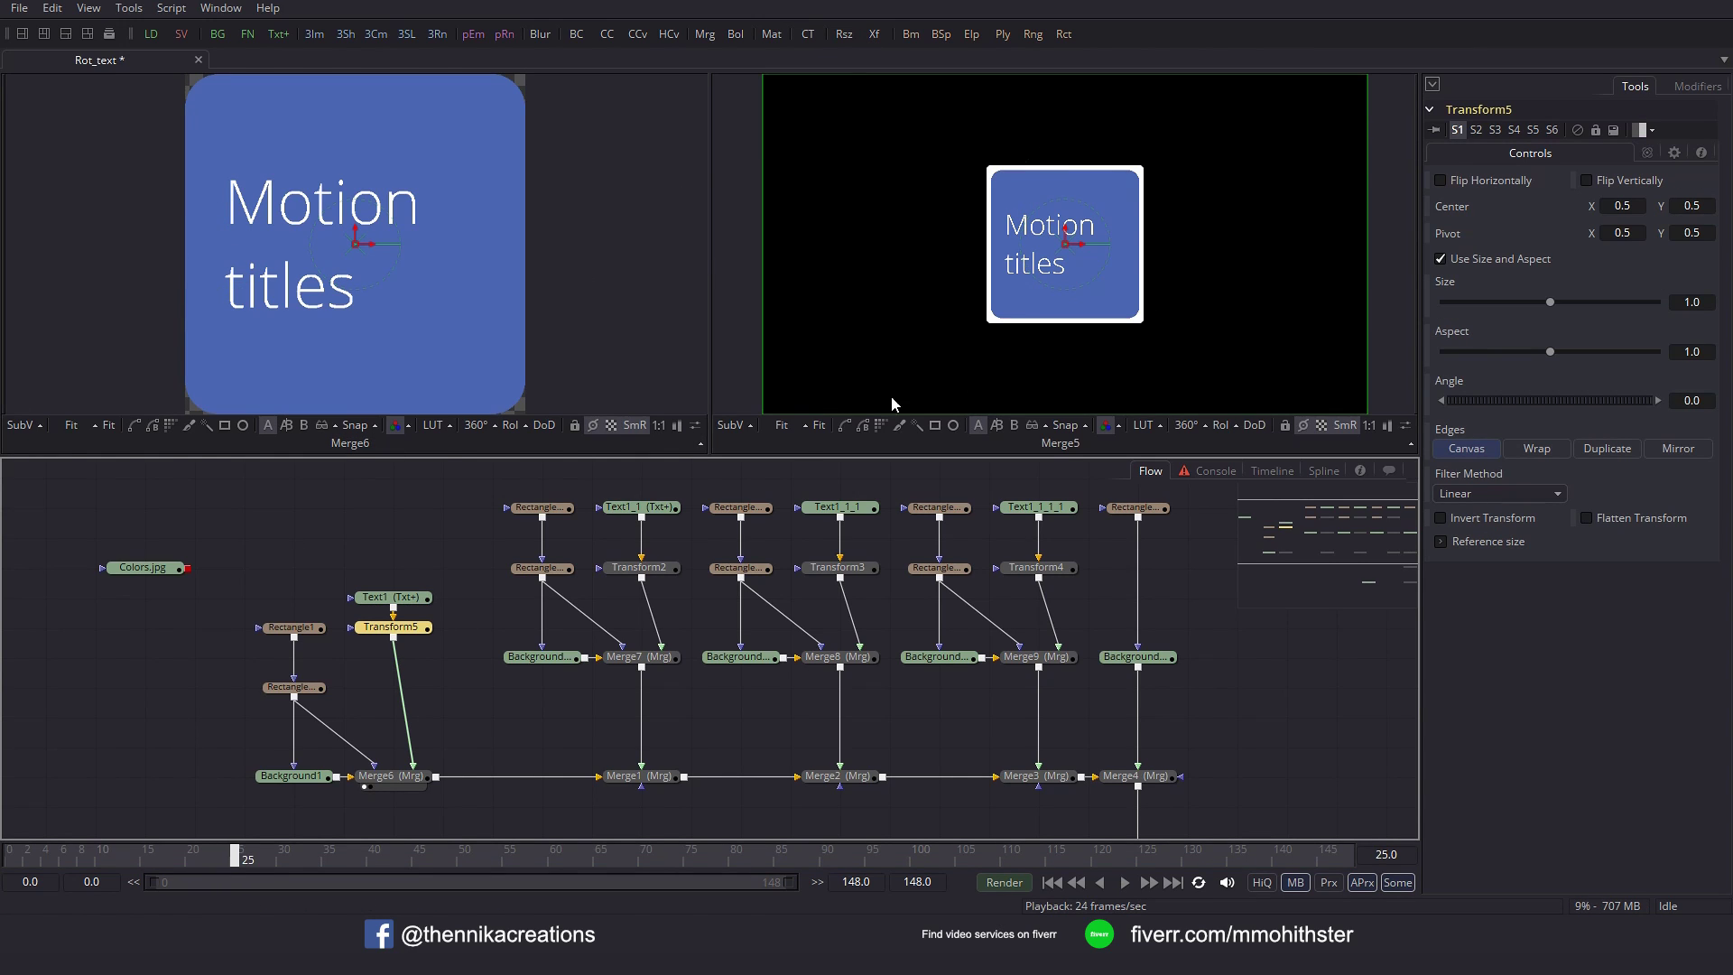
{"action": "right_click", "coordinate": [1506, 206]}
{"action": "mouse_move", "coordinate": [1561, 281]}
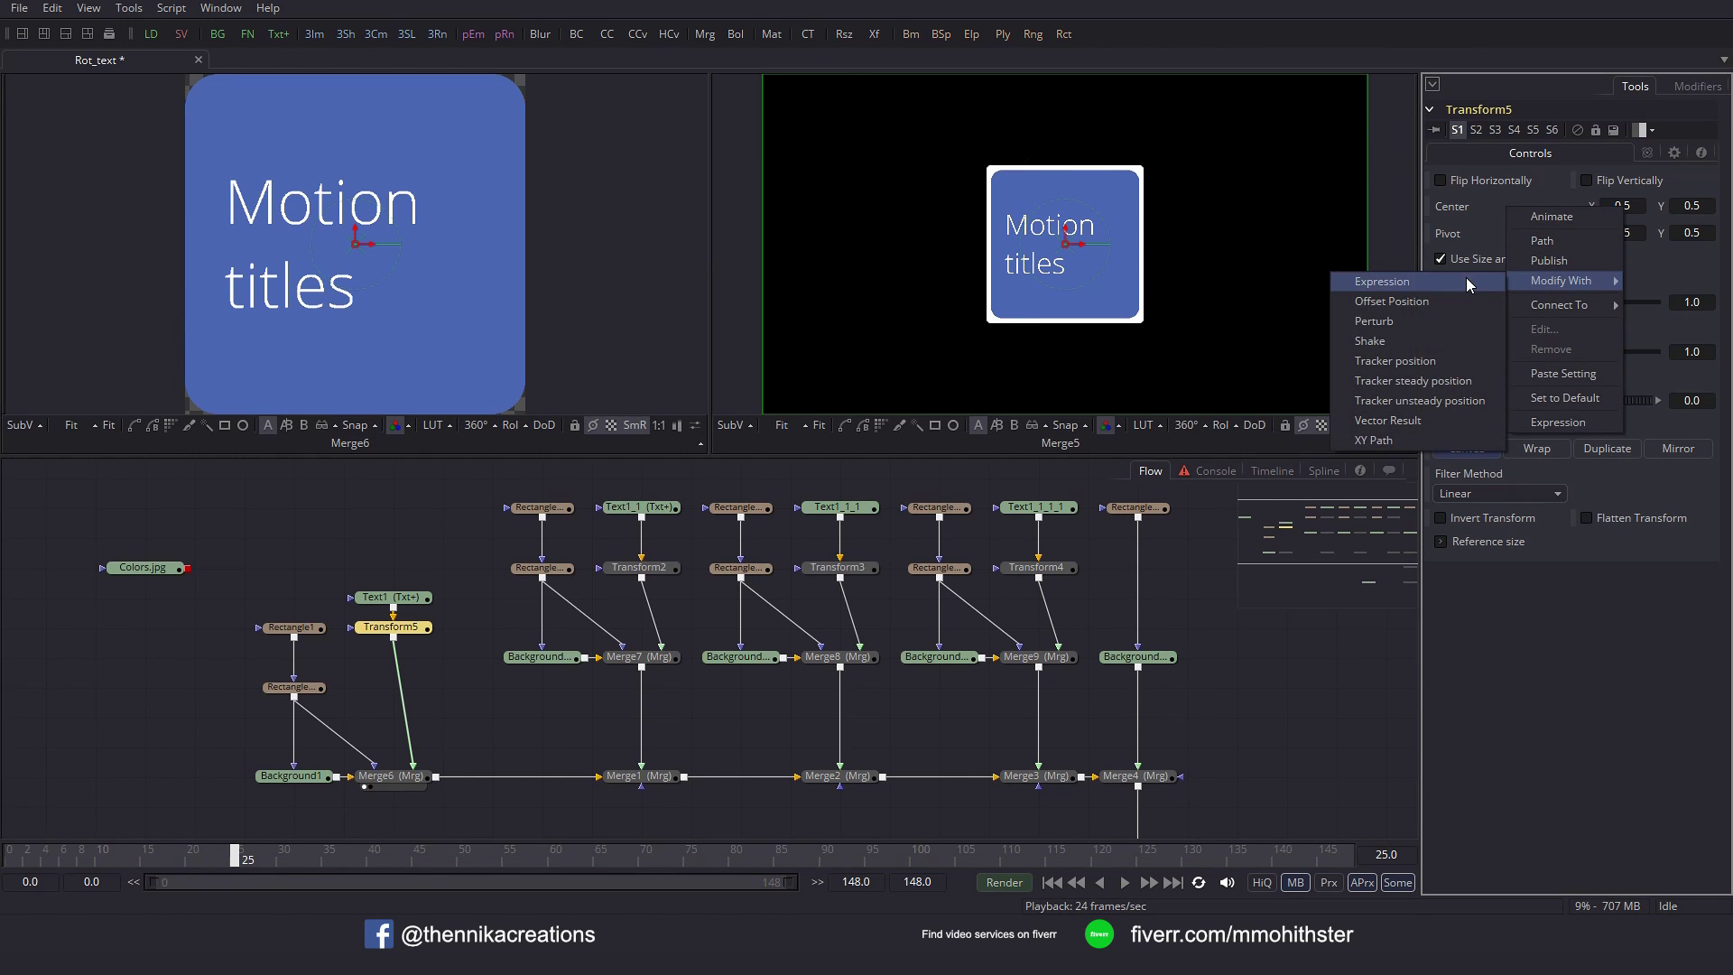
{"action": "left_click", "coordinate": [1414, 440]}
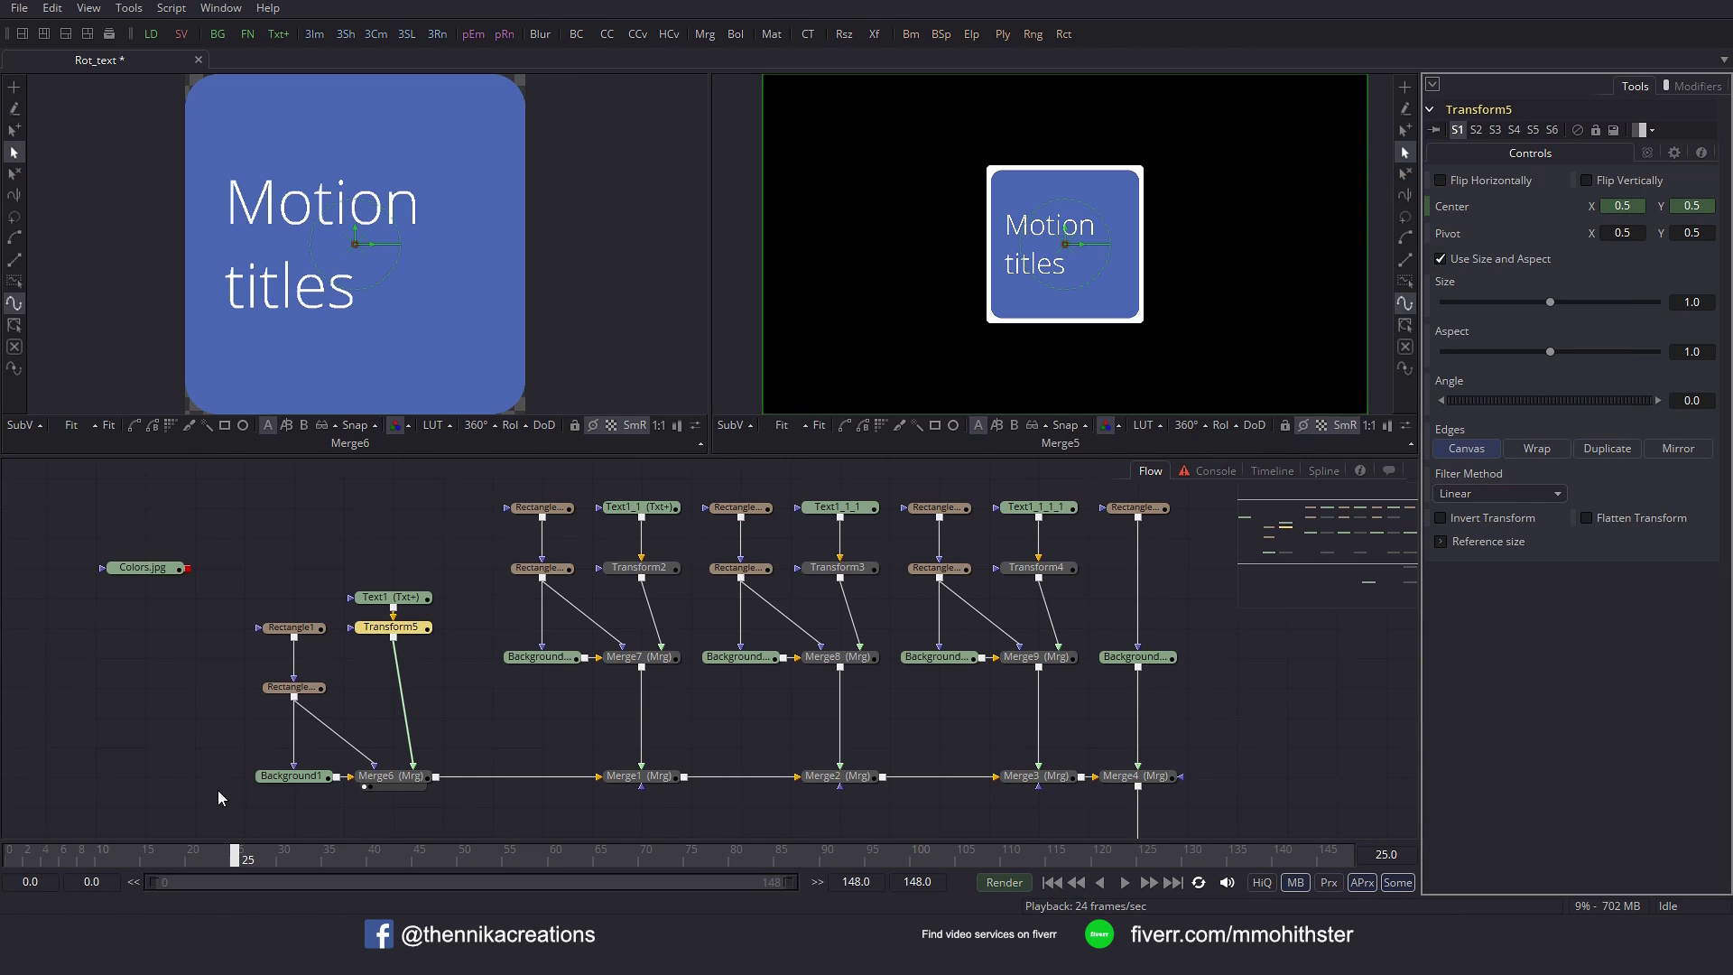
At frame 10, set Transform5's Center Y to 0.55 and play back the text motion.
{"action": "left_click", "coordinate": [104, 858]}
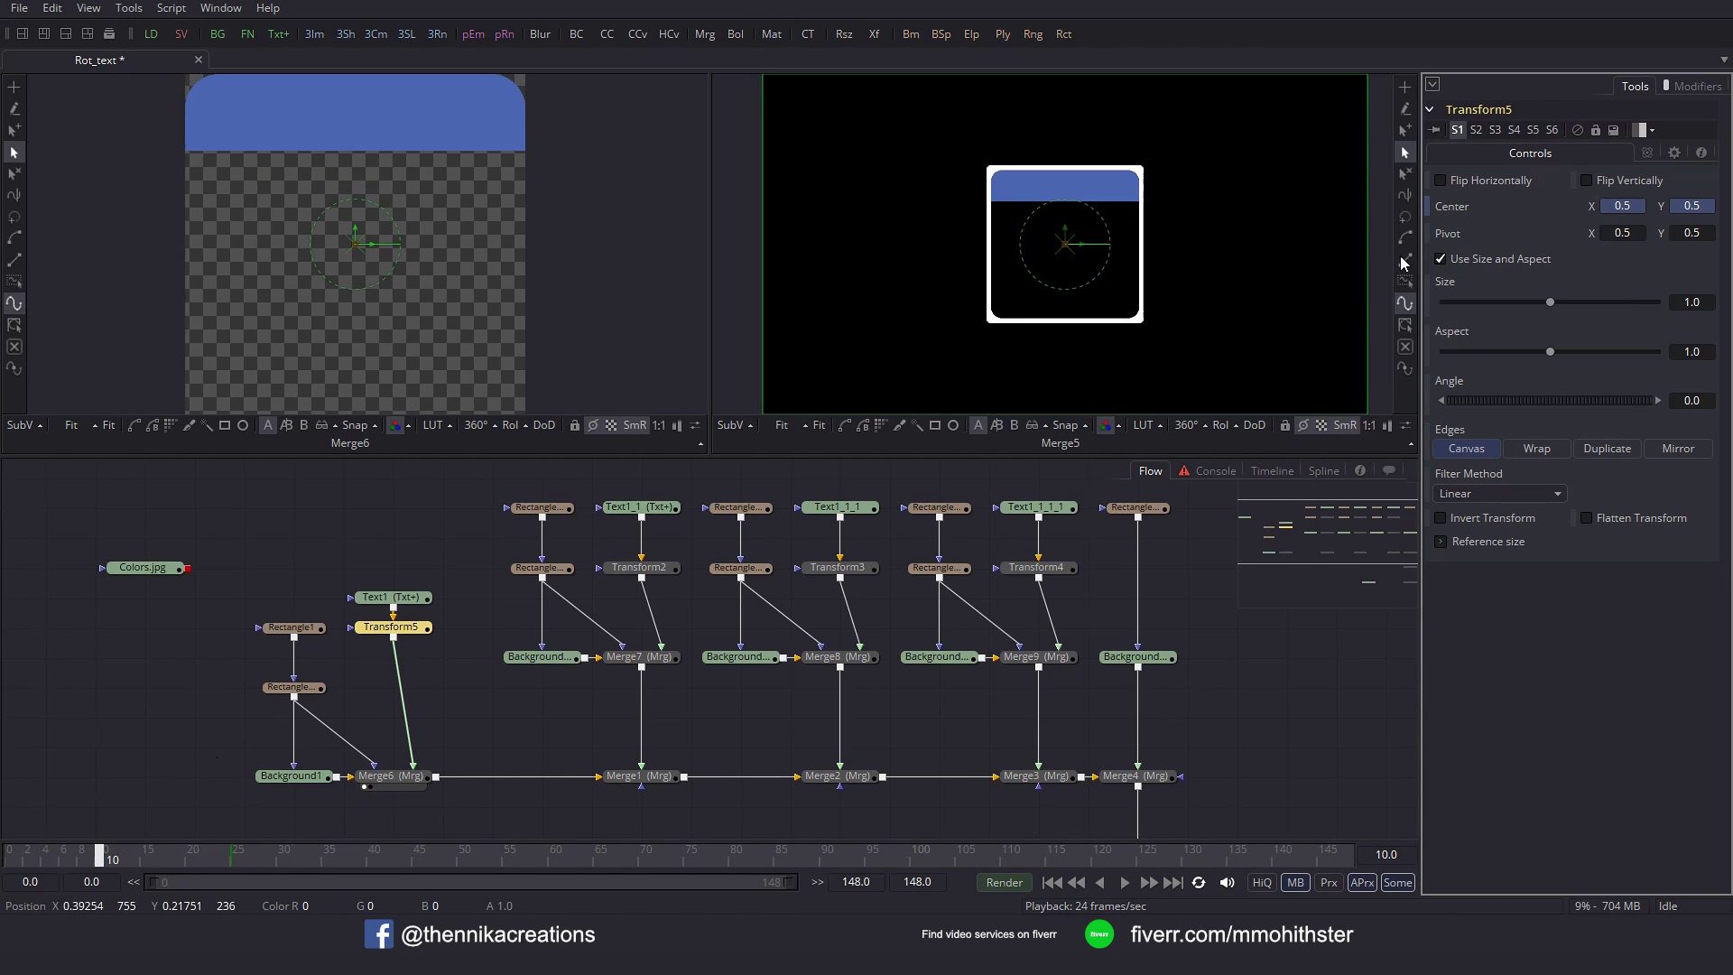
{"action": "left_click", "coordinate": [1700, 206]}
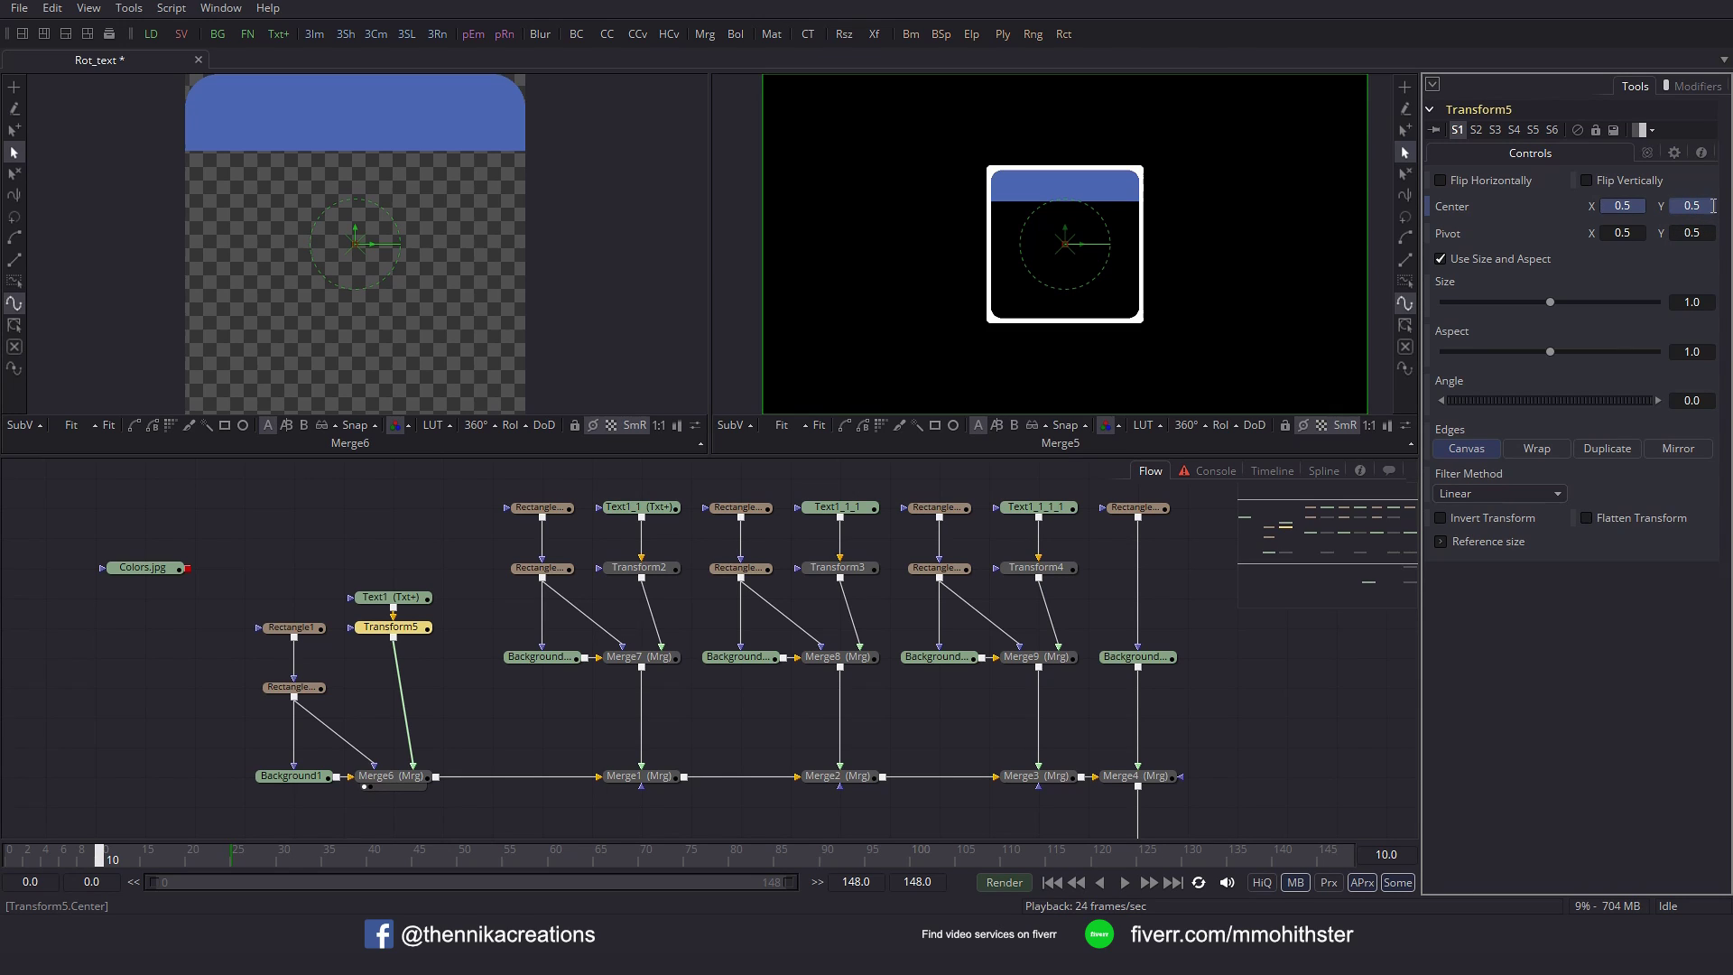
{"action": "type", "text": "5"}
{"action": "key", "text": "Tab"}
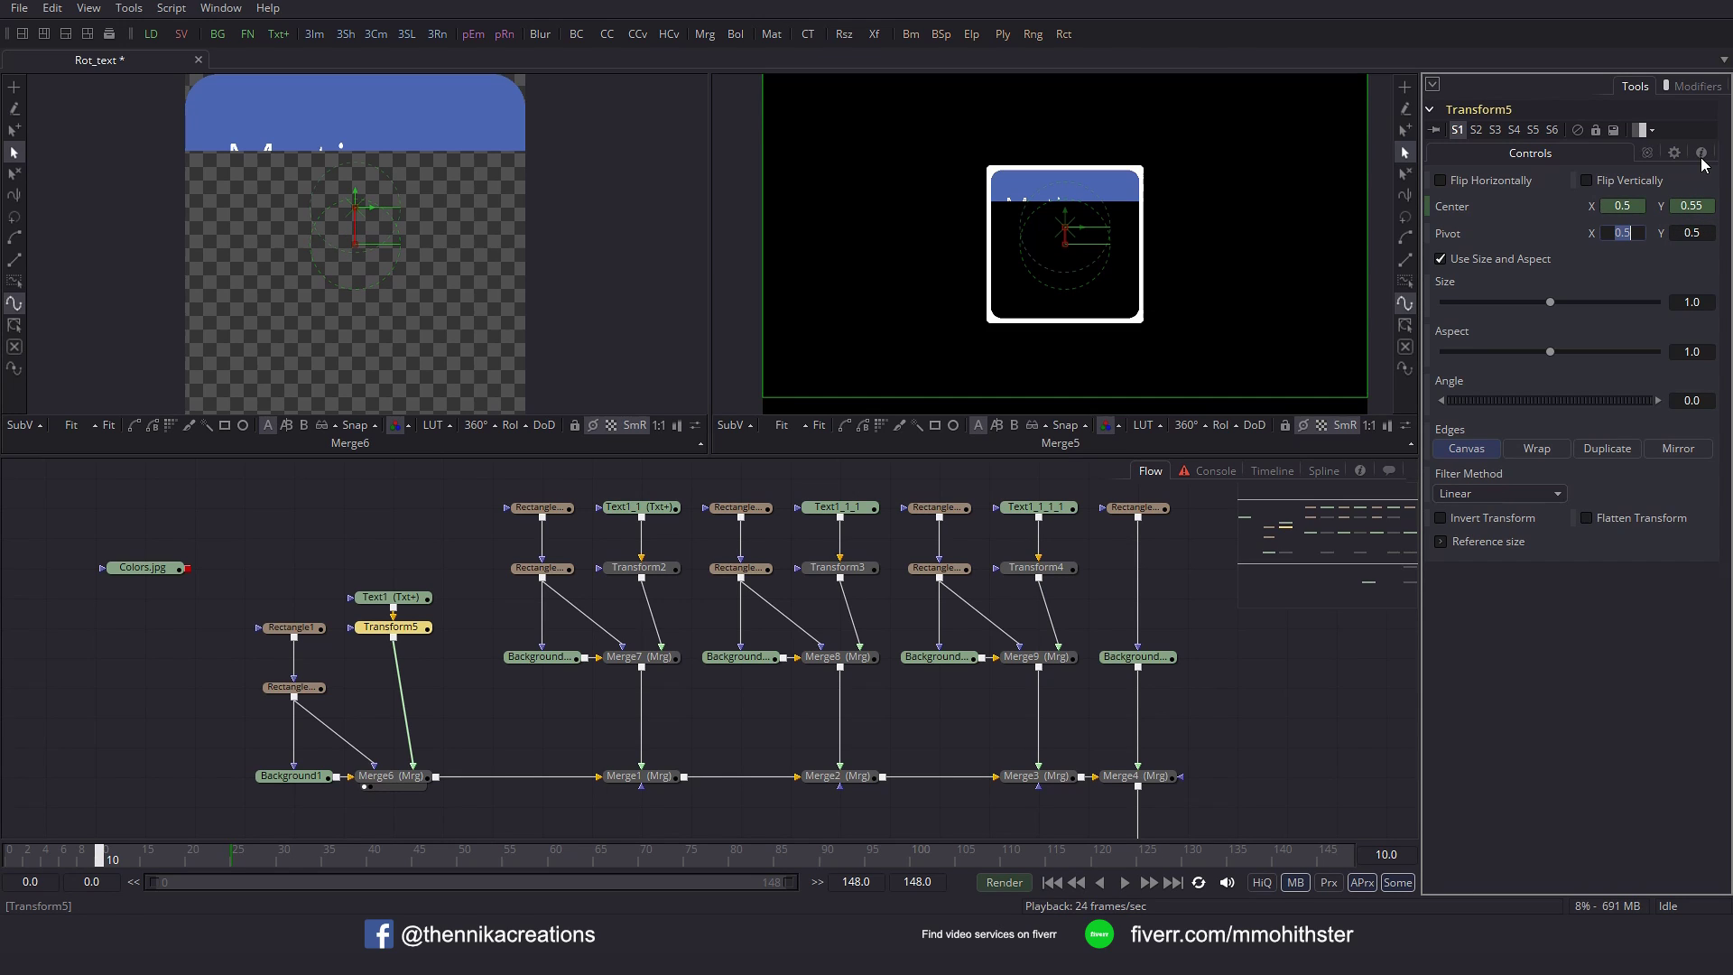
{"action": "left_click", "coordinate": [100, 853]}
{"action": "left_click", "coordinate": [1124, 883]}
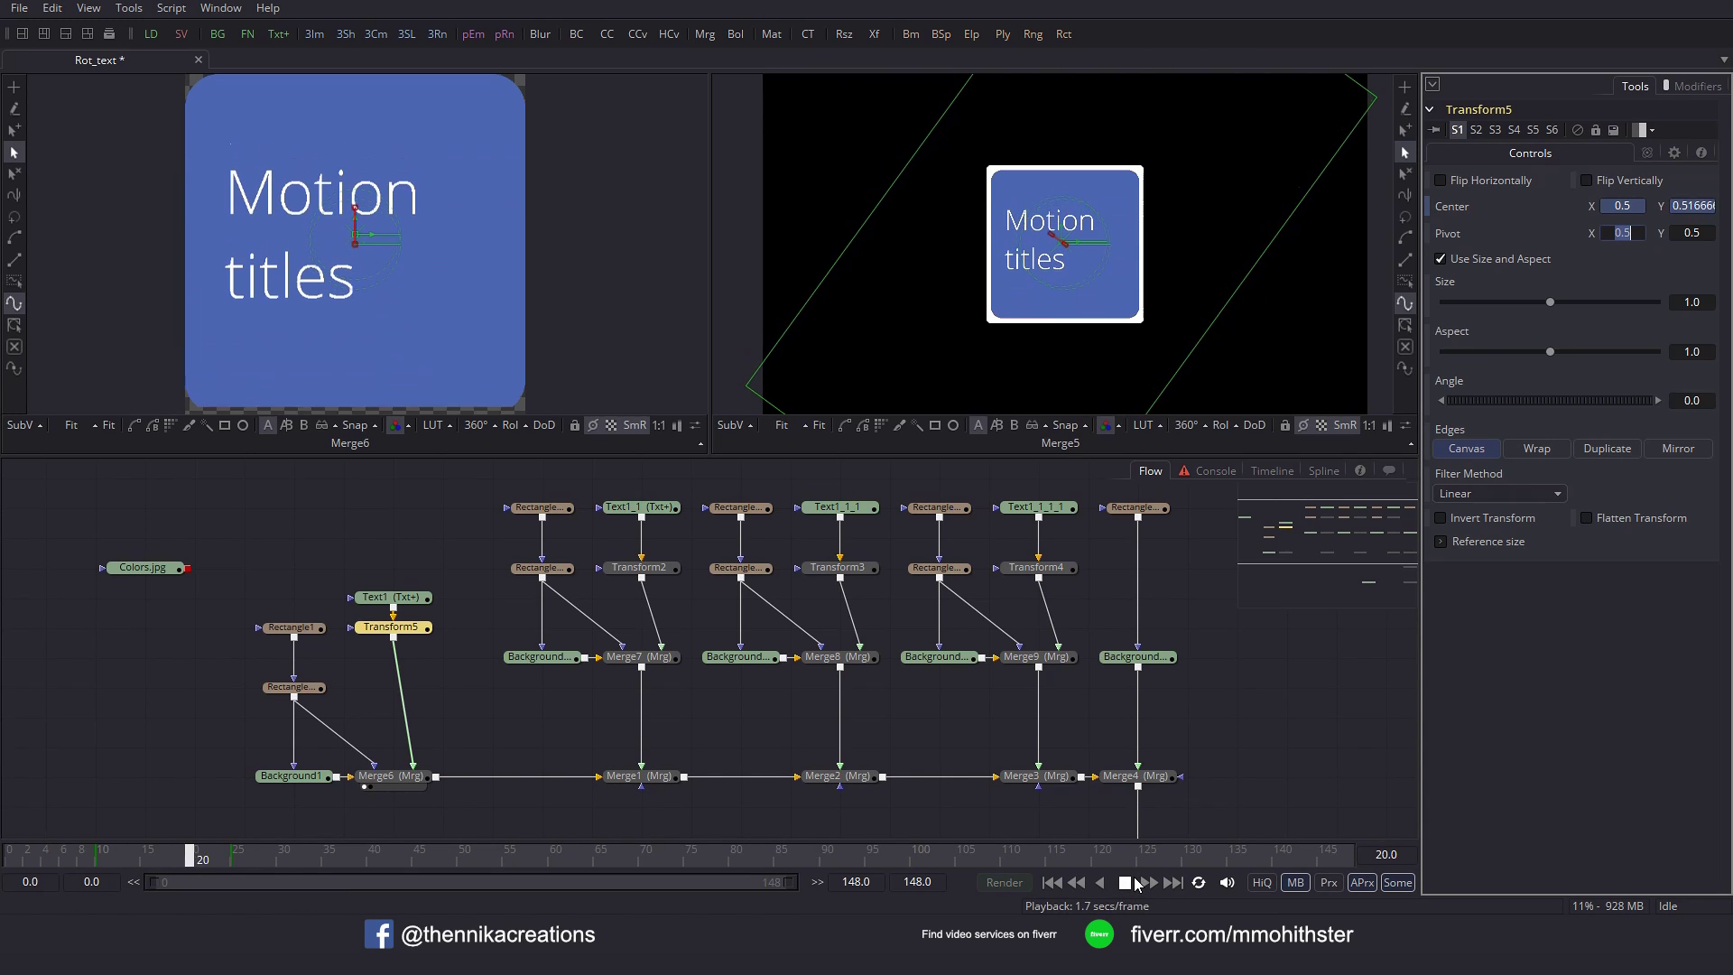
{"action": "left_click", "coordinate": [1123, 883]}
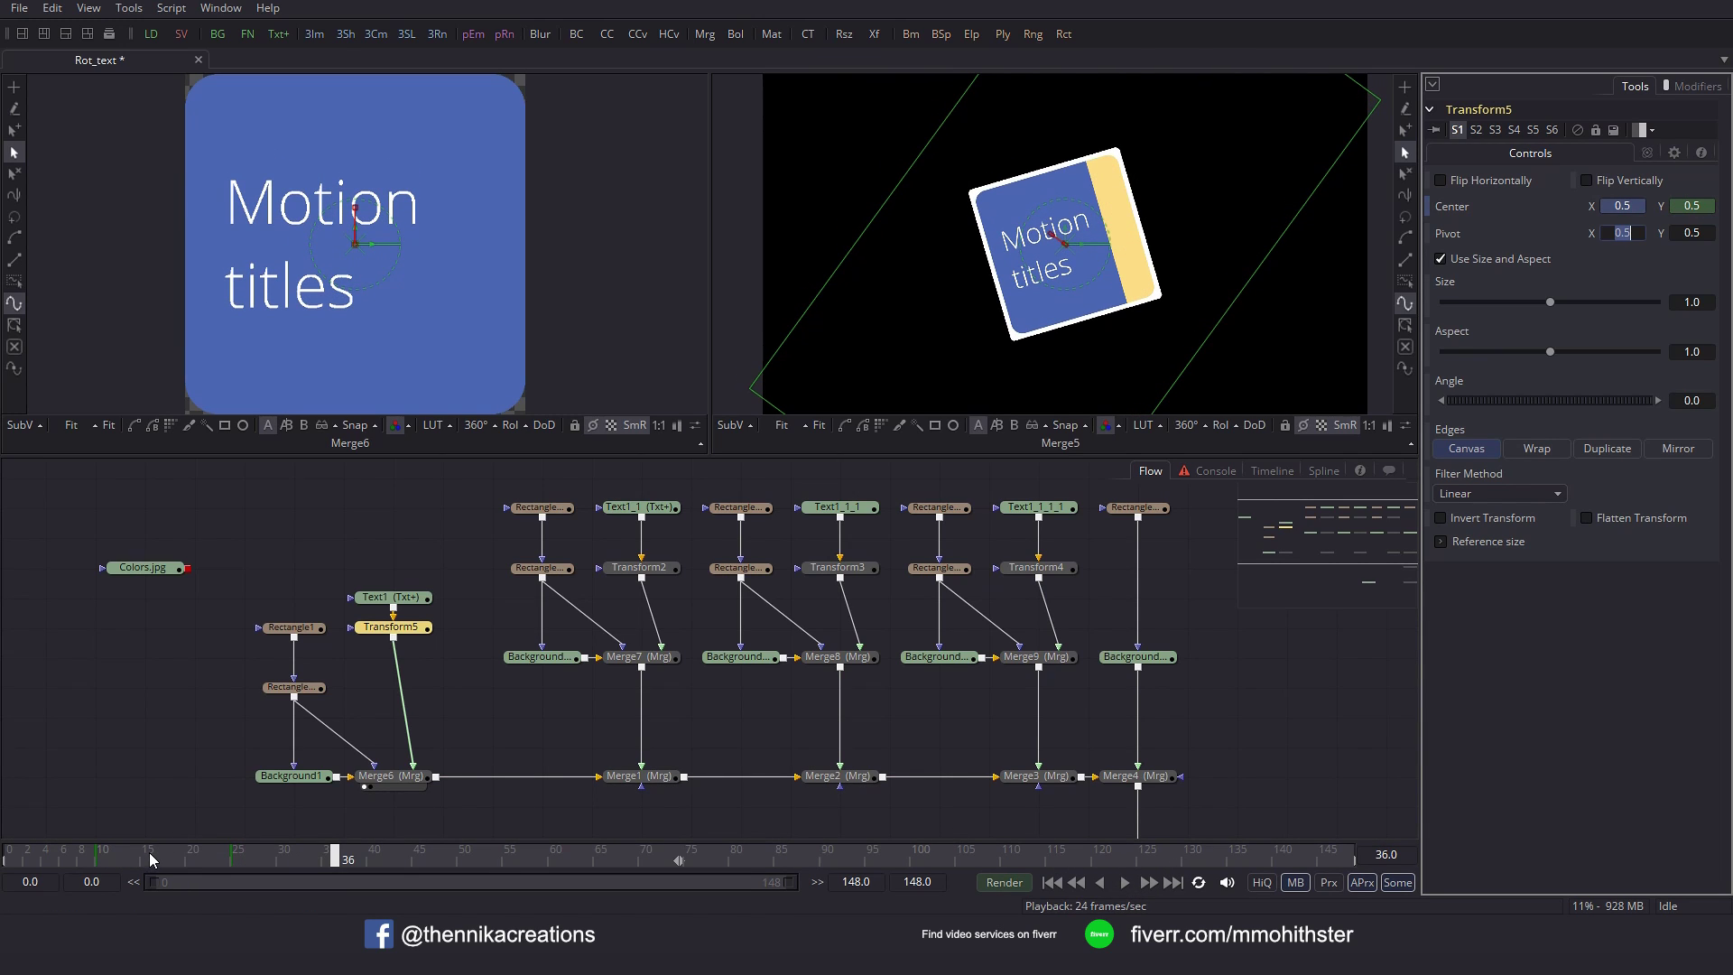
Flatten Transform5's Center keyframe curves in the Spline editor and set the frame 25 keyframe's In/Out to 70.
{"action": "left_click", "coordinate": [1323, 470]}
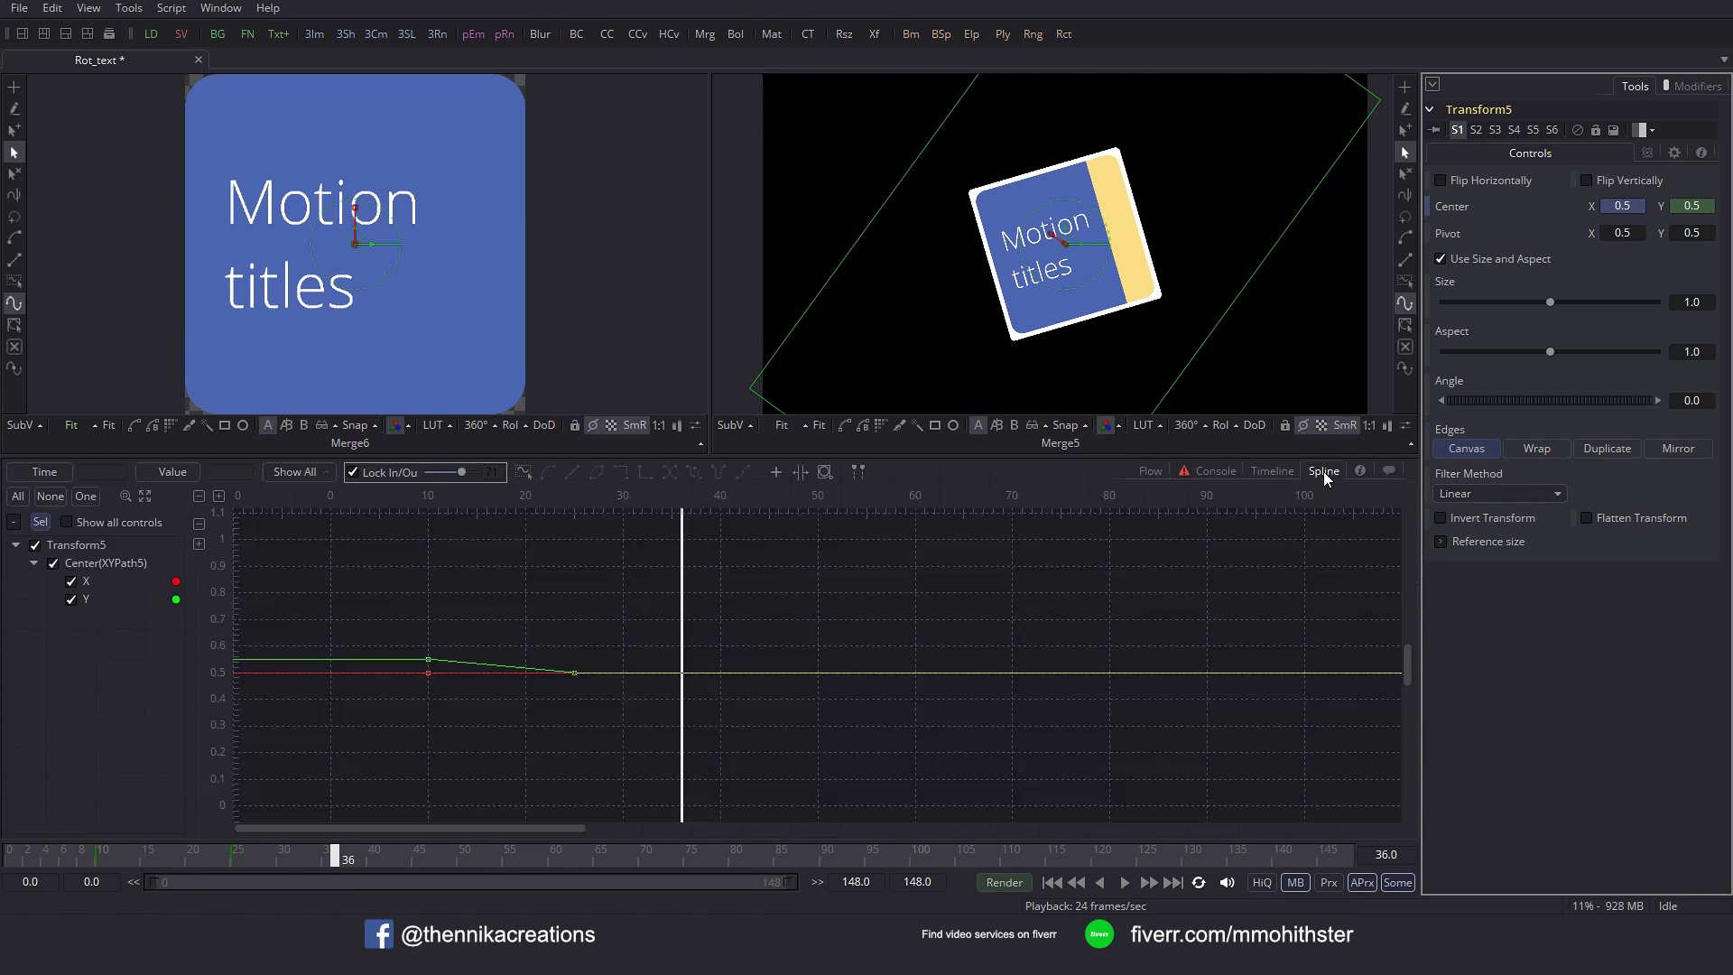
{"action": "left_click_drag", "start_coordinate": [354, 606], "coordinate": [729, 756]}
{"action": "key", "text": "f"}
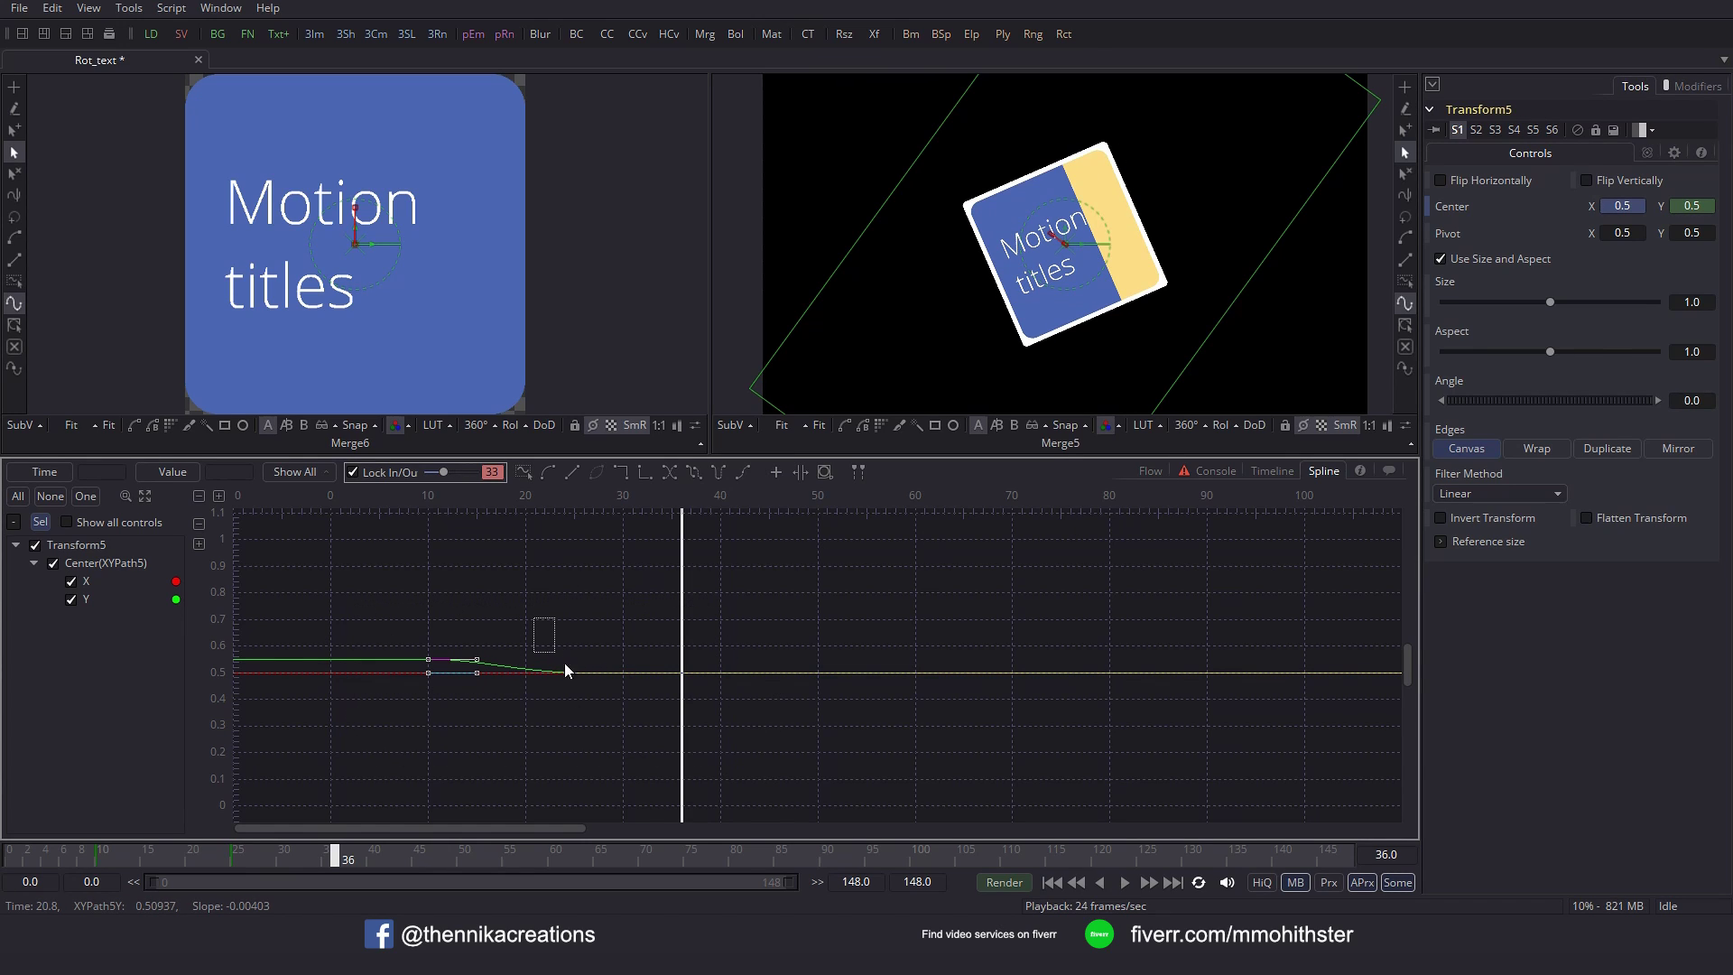
{"action": "left_click_drag", "start_coordinate": [554, 660], "coordinate": [679, 722]}
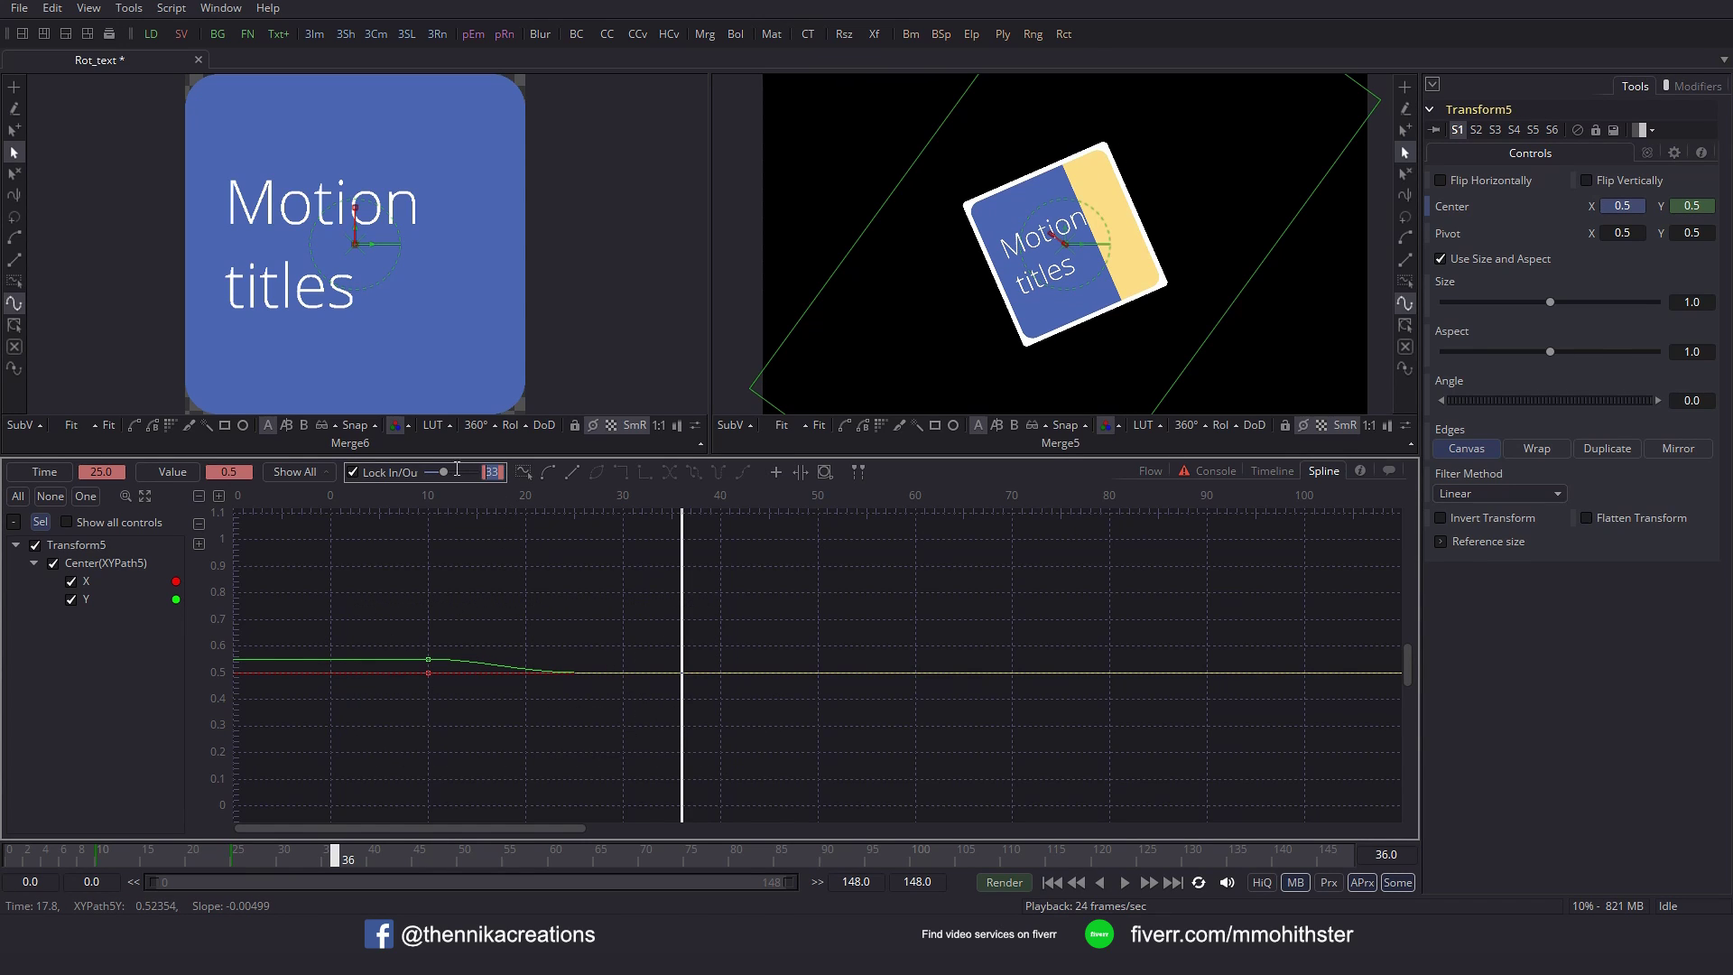
{"action": "type", "text": "70"}
{"action": "key", "text": "Return"}
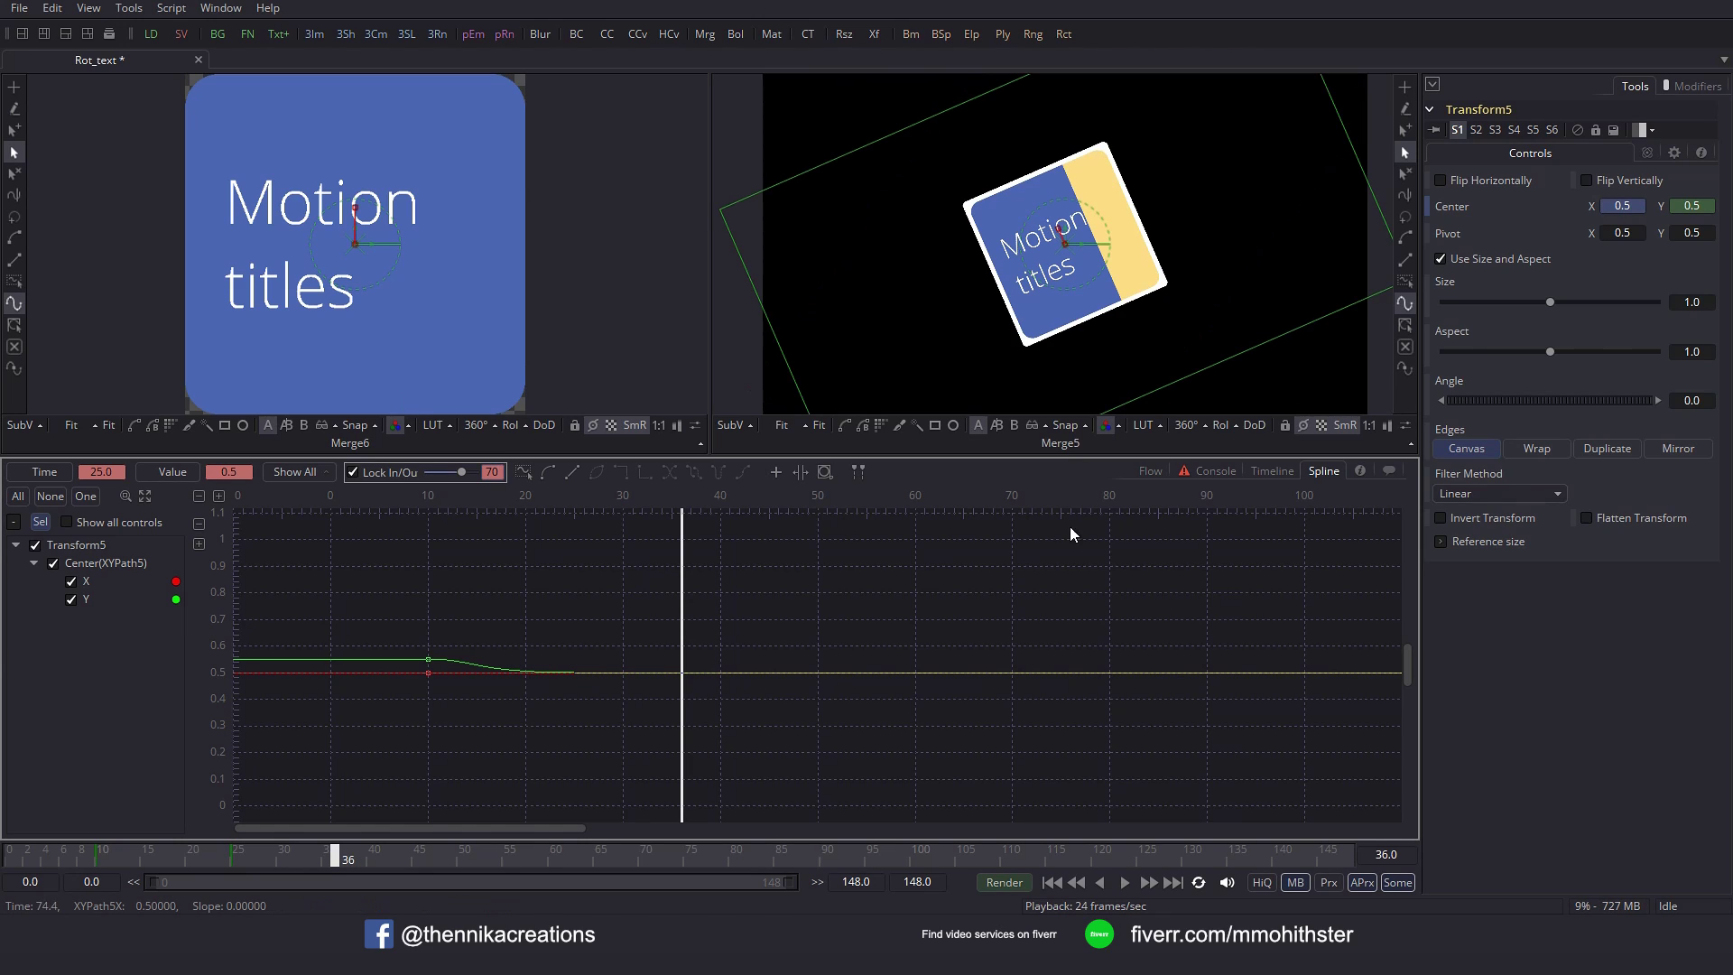
{"action": "left_click", "coordinate": [1154, 473]}
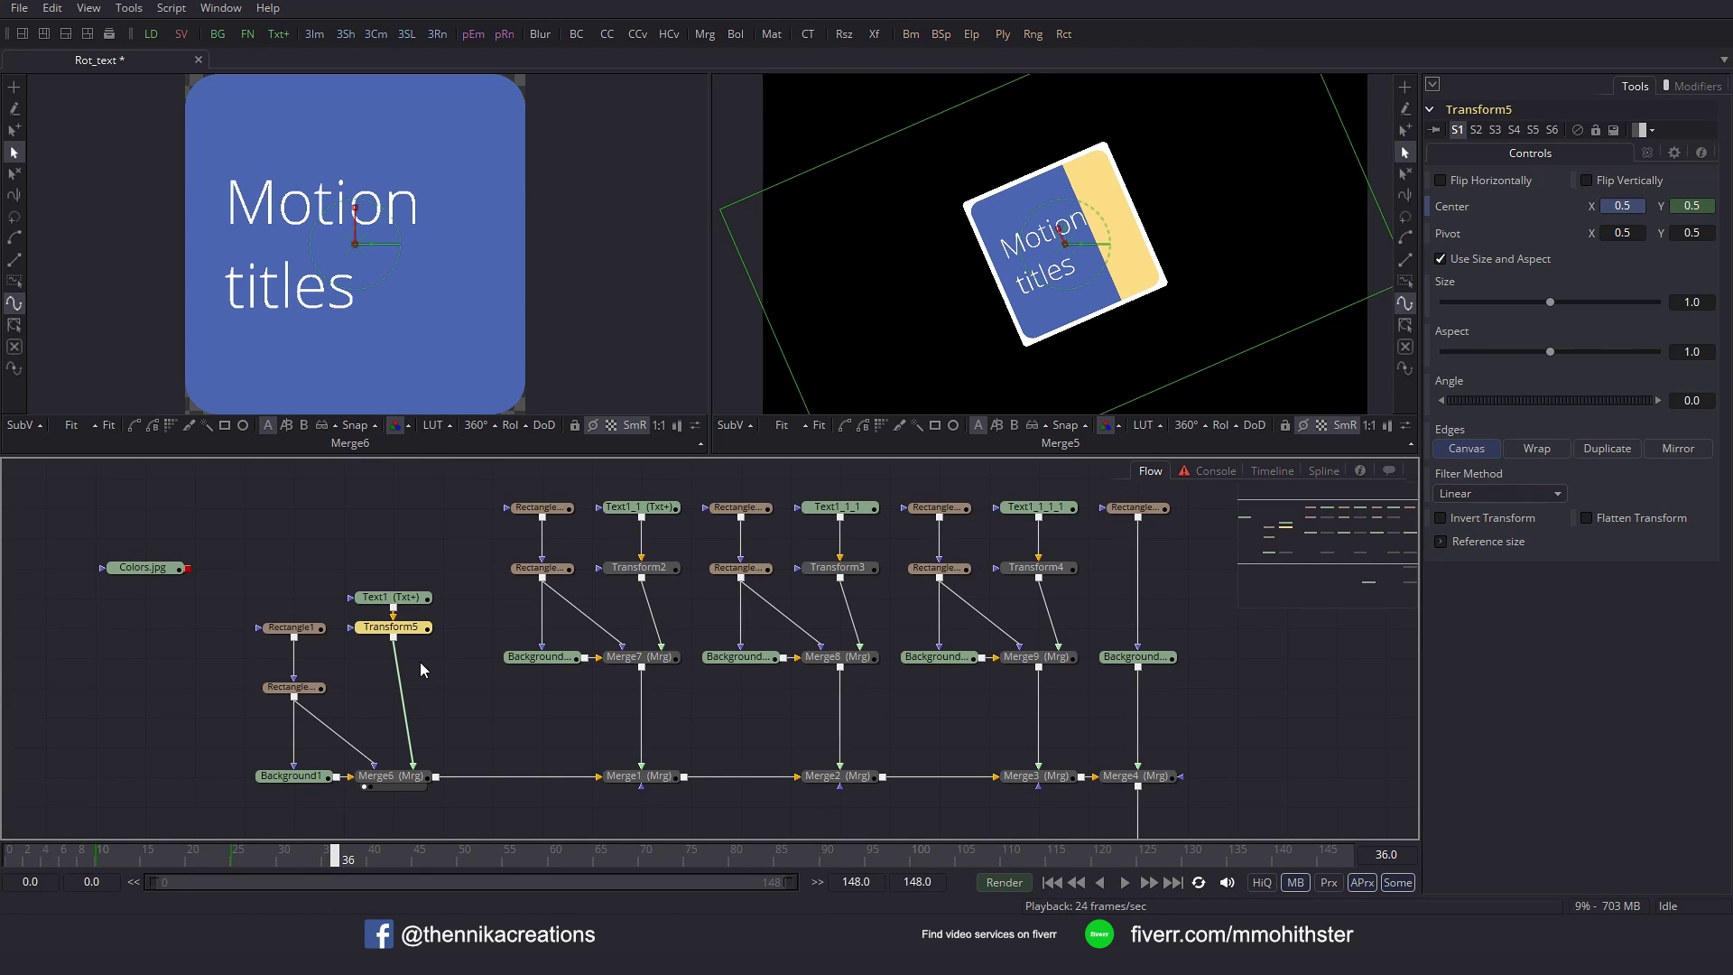
At frame 50, add an XY Path modifier to Transform2's Center.
{"action": "left_click", "coordinate": [634, 567]}
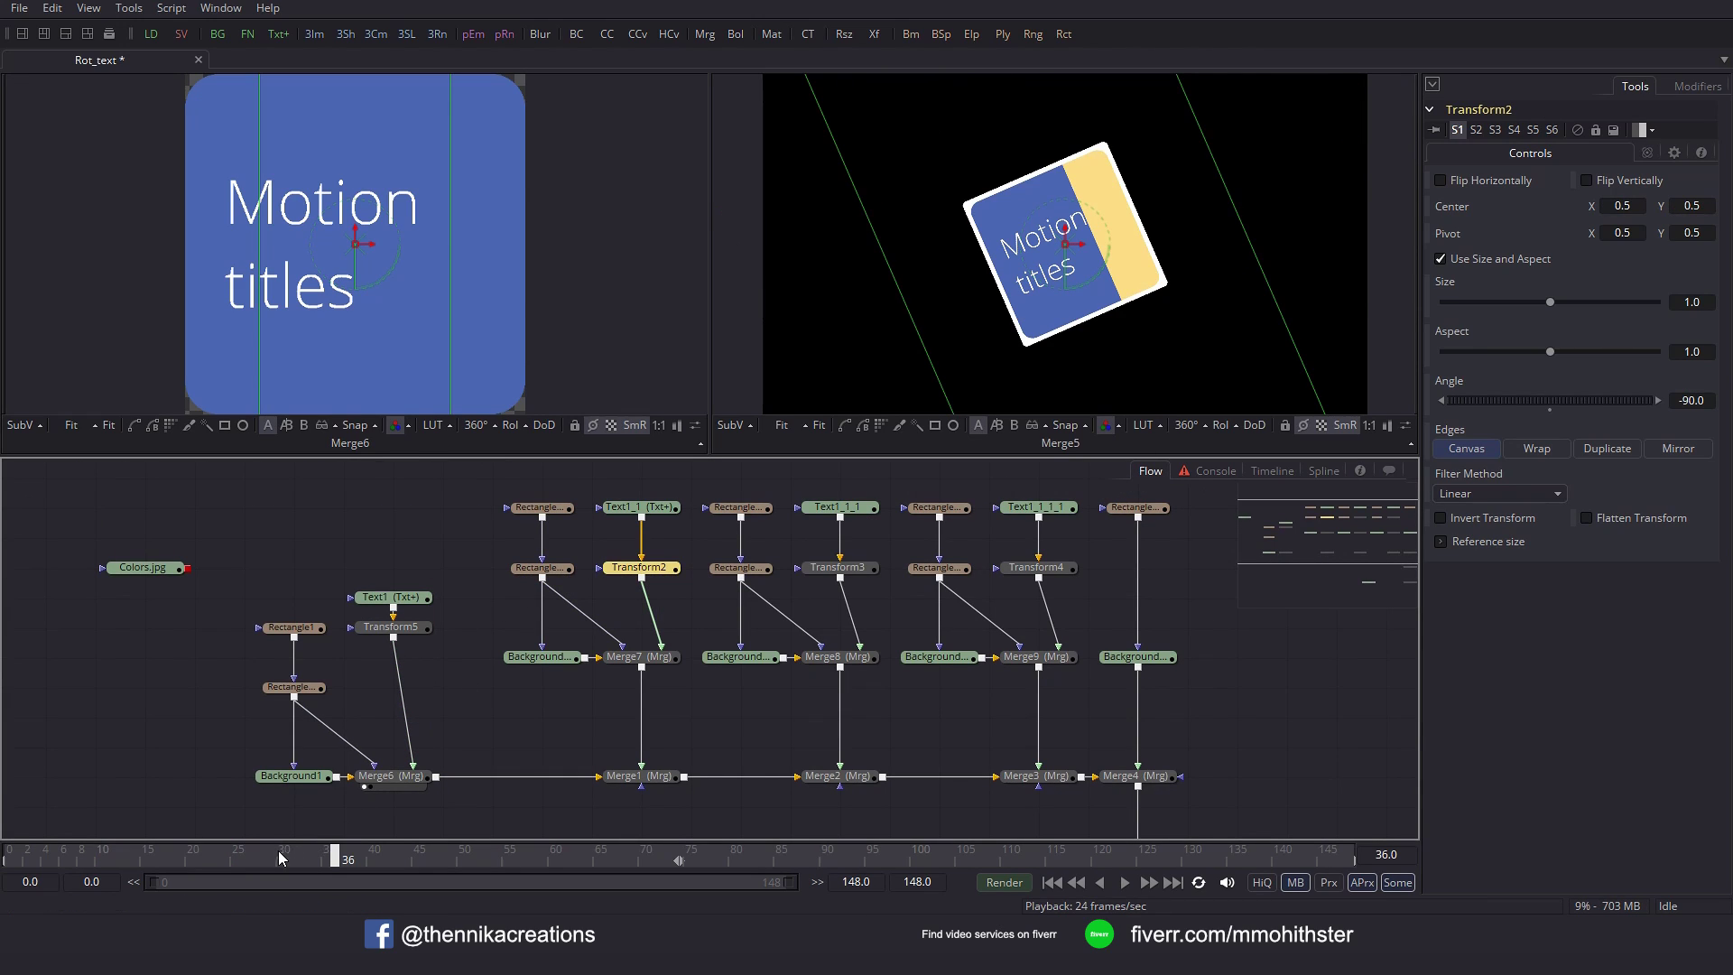
{"action": "left_click_drag", "start_coordinate": [245, 859], "coordinate": [468, 862]}
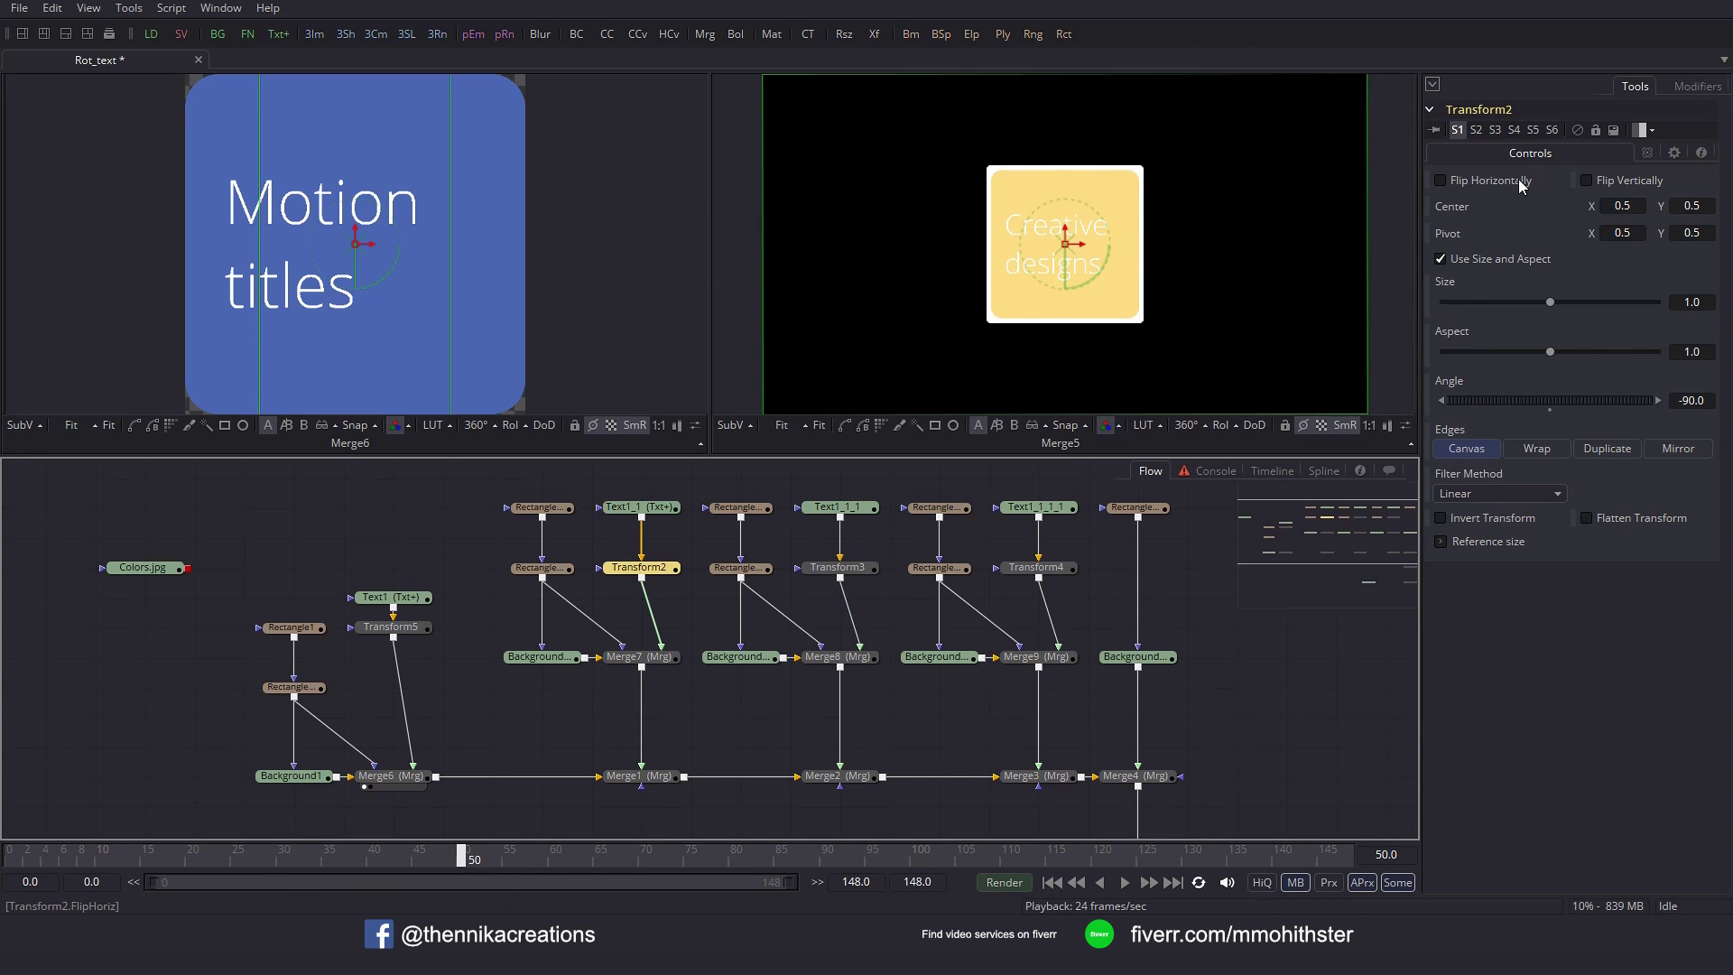
{"action": "right_click", "coordinate": [1507, 206]}
{"action": "mouse_move", "coordinate": [1541, 279]}
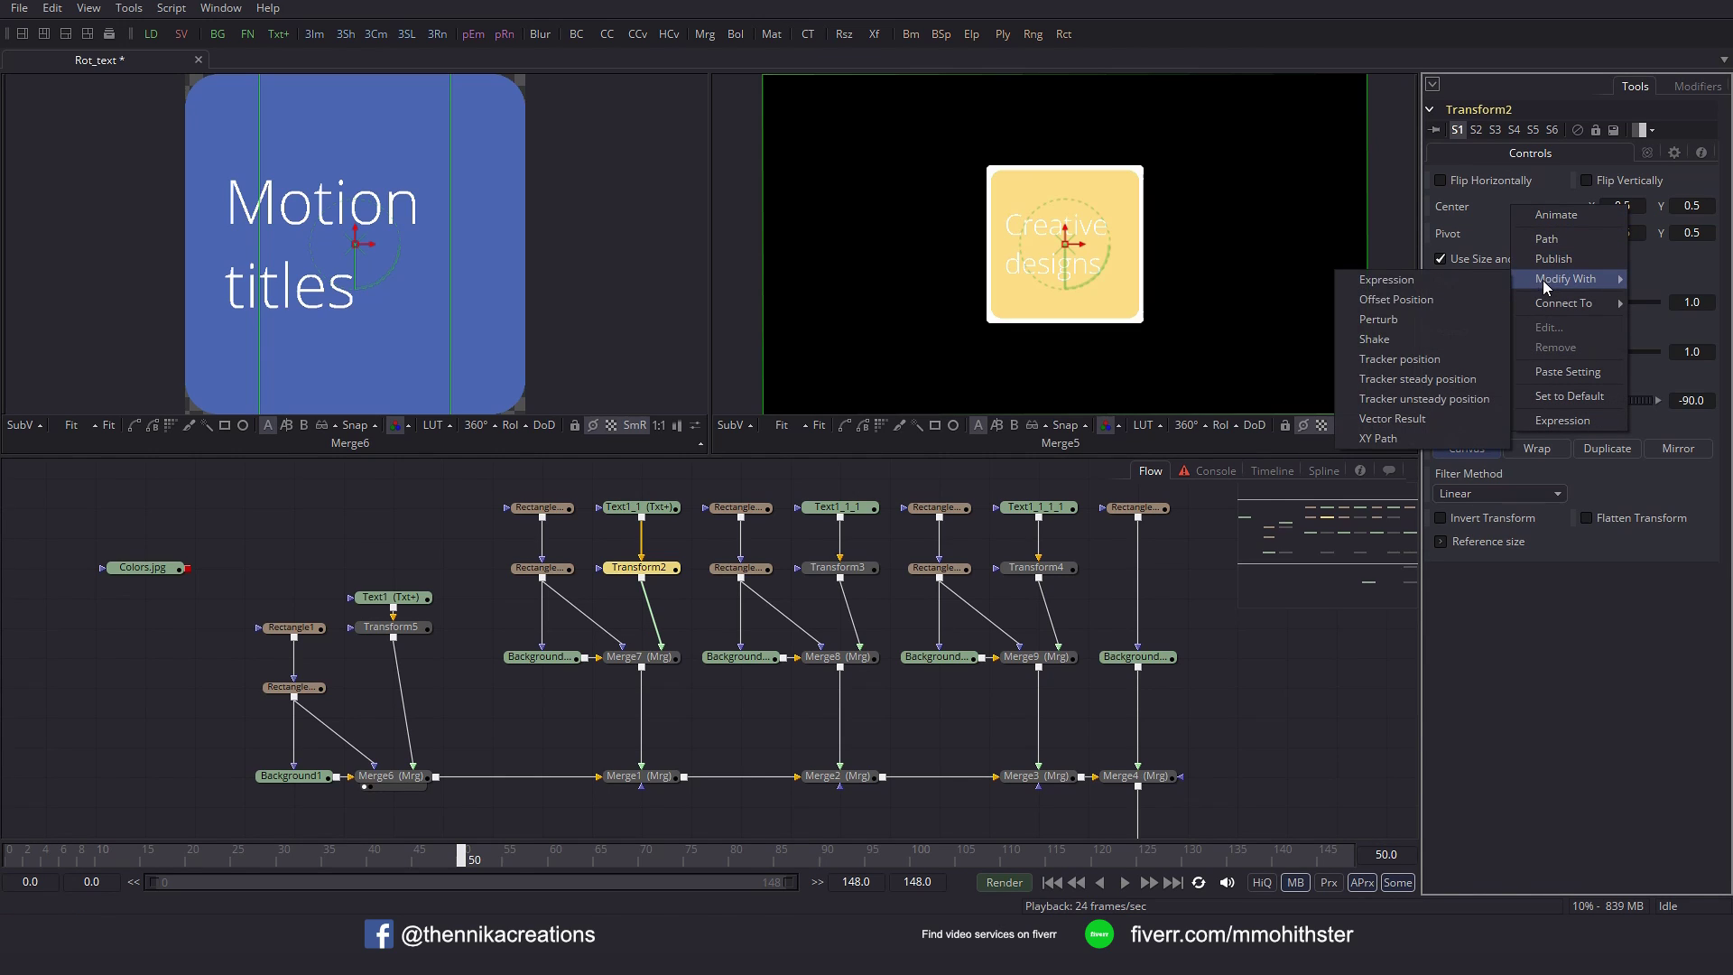
{"action": "left_click", "coordinate": [1398, 438]}
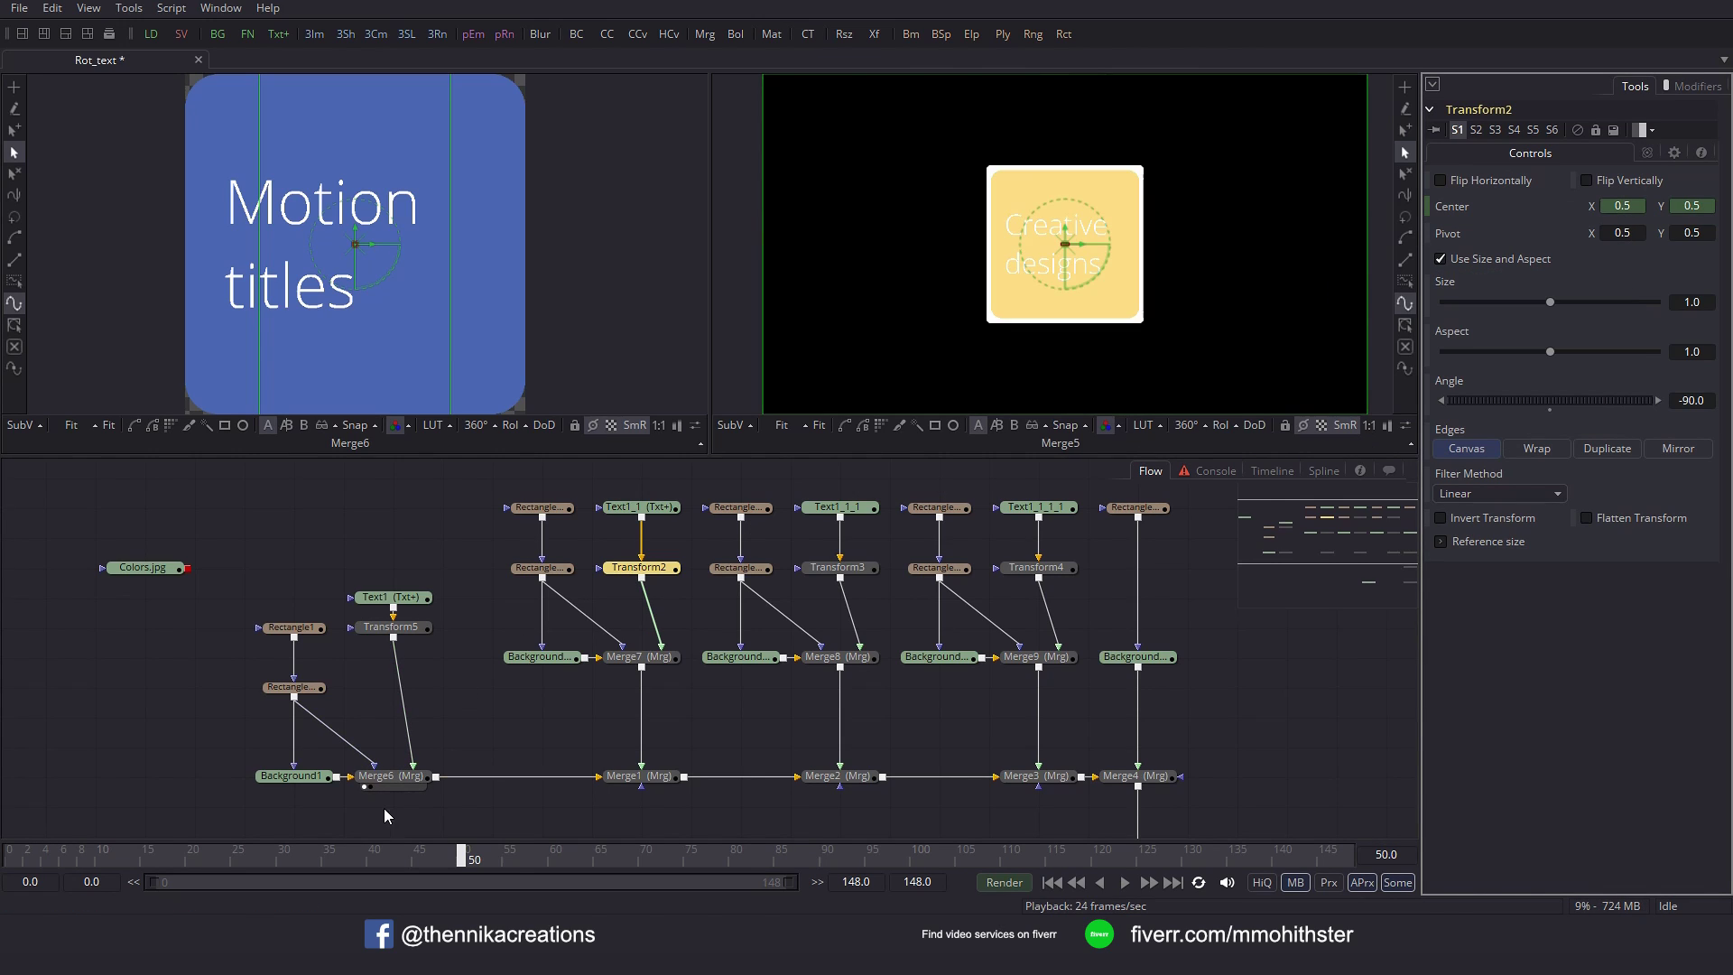
At frame 35, set Transform2's Center Y to 0.55 and scrub through the text motion.
{"action": "left_click", "coordinate": [327, 859]}
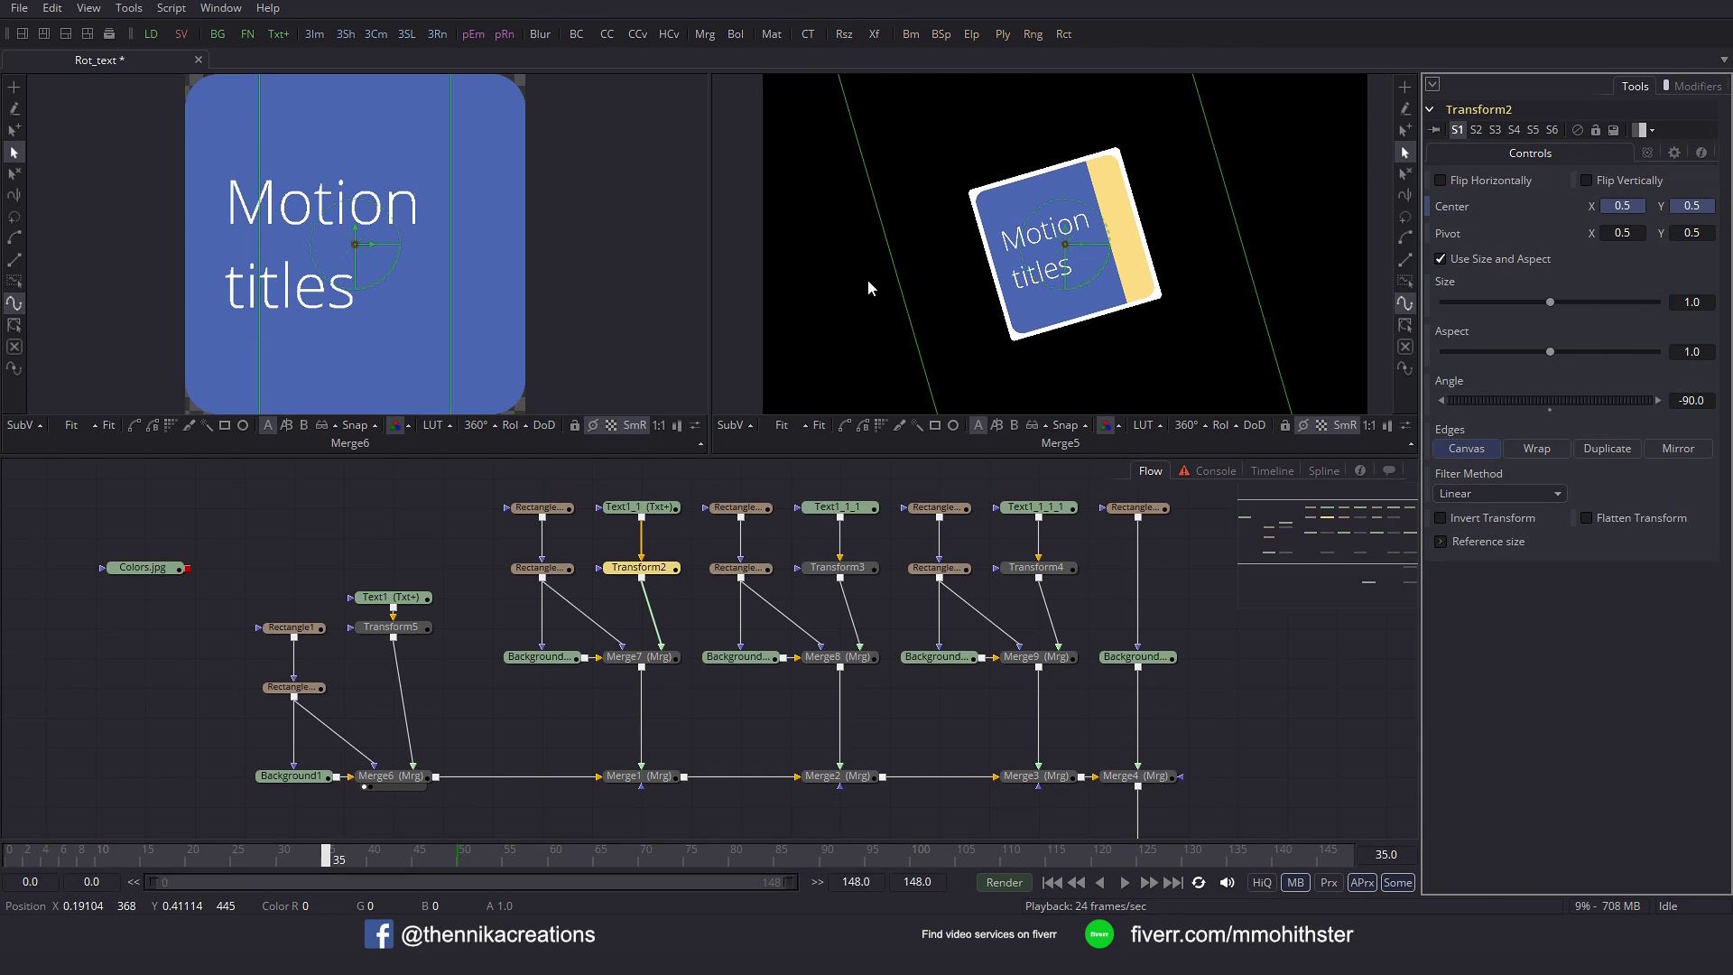
{"action": "left_click", "coordinate": [1705, 205]}
{"action": "key", "text": "Tab"}
{"action": "left_click_drag", "start_coordinate": [342, 864], "coordinate": [425, 863]}
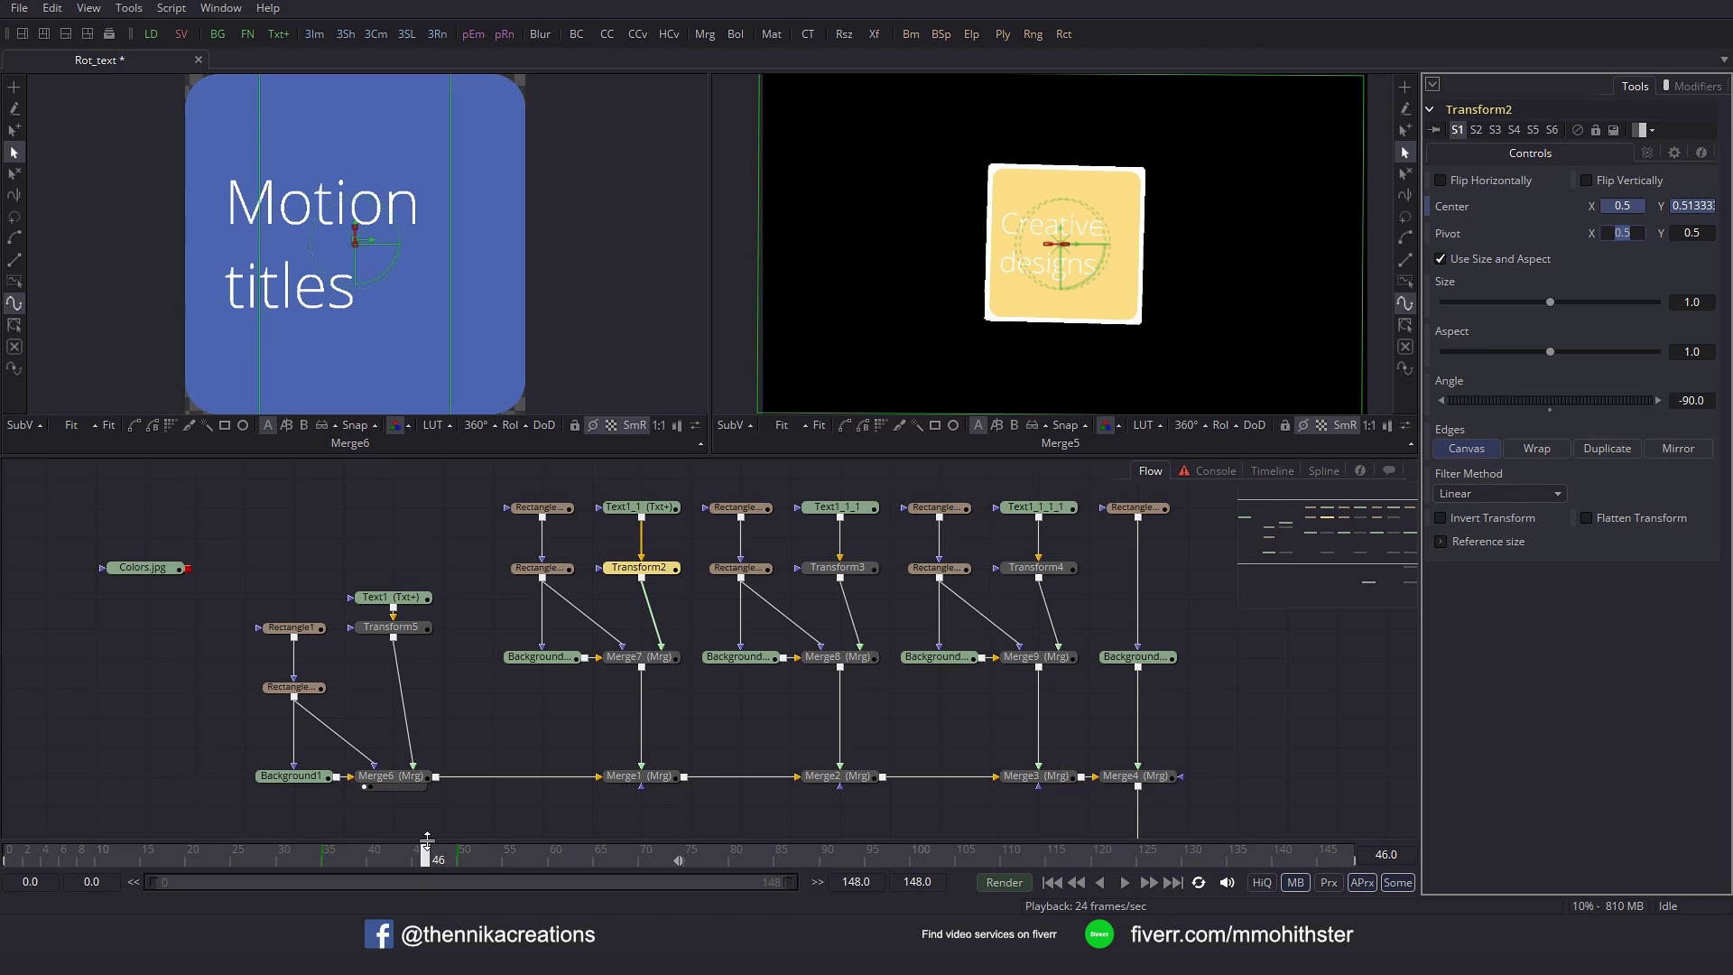
Flatten Transform2's Center keyframe curves in the Spline editor and set the frame 50 keyframe's In/Out to 70.
{"action": "left_click", "coordinate": [1323, 470]}
{"action": "left_click", "coordinate": [142, 496]}
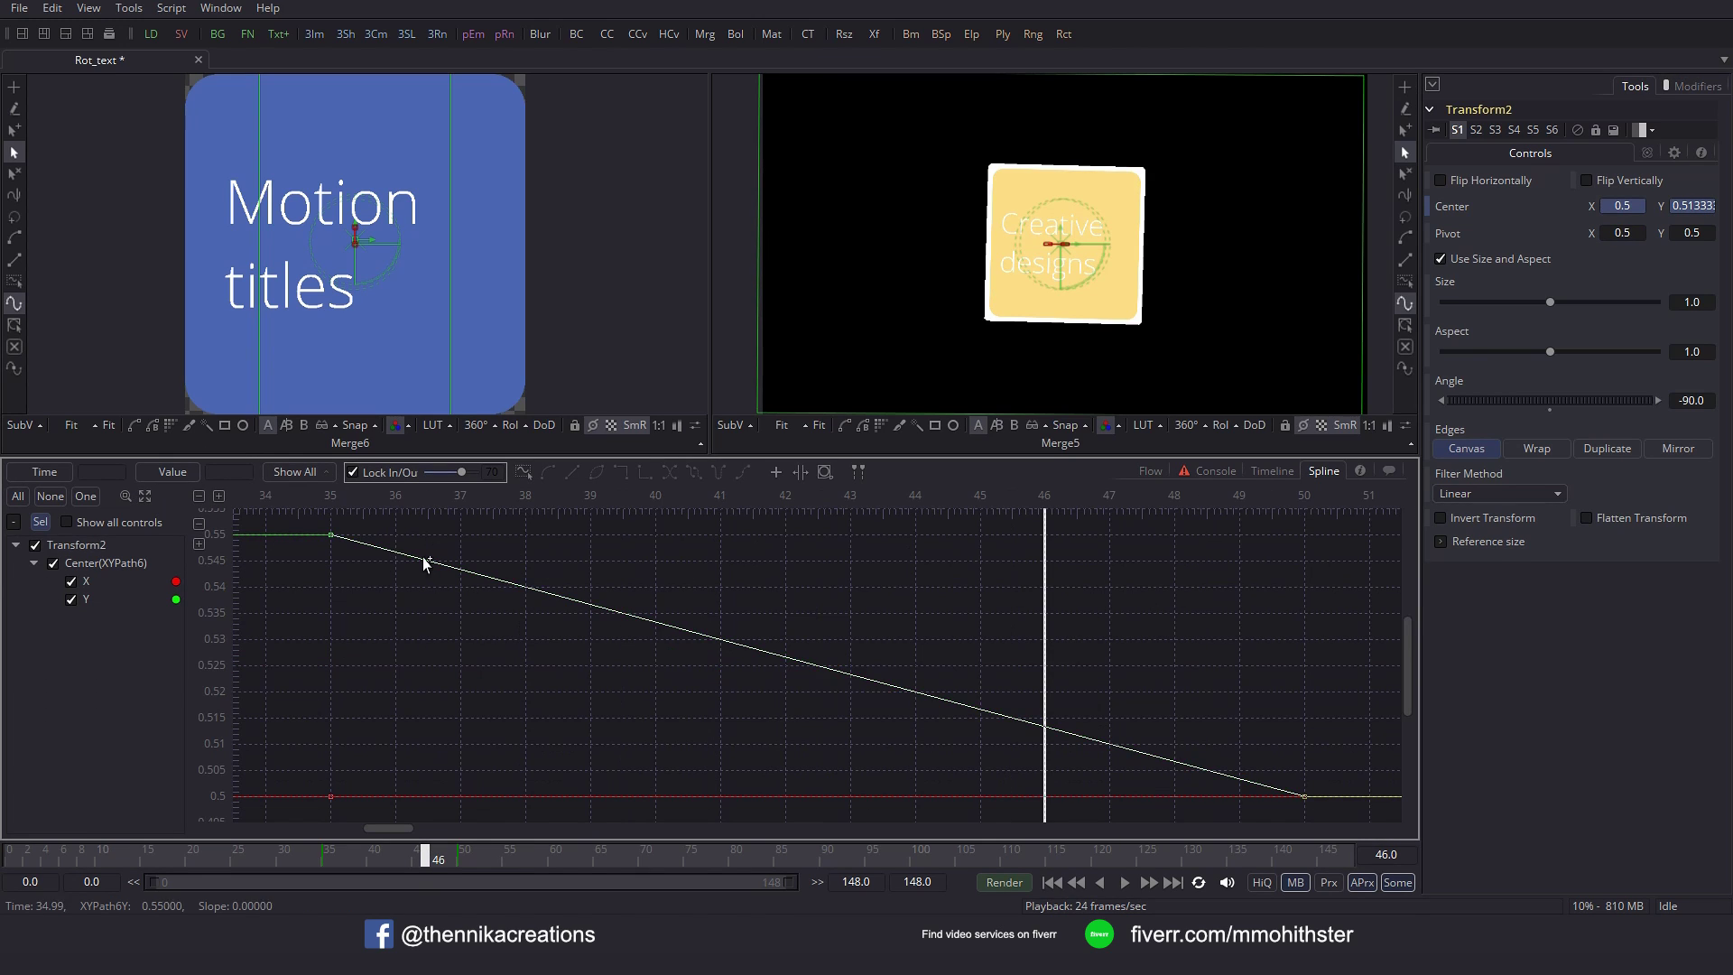
{"action": "key", "text": "ctrl+a"}
{"action": "key", "text": "shift+s"}
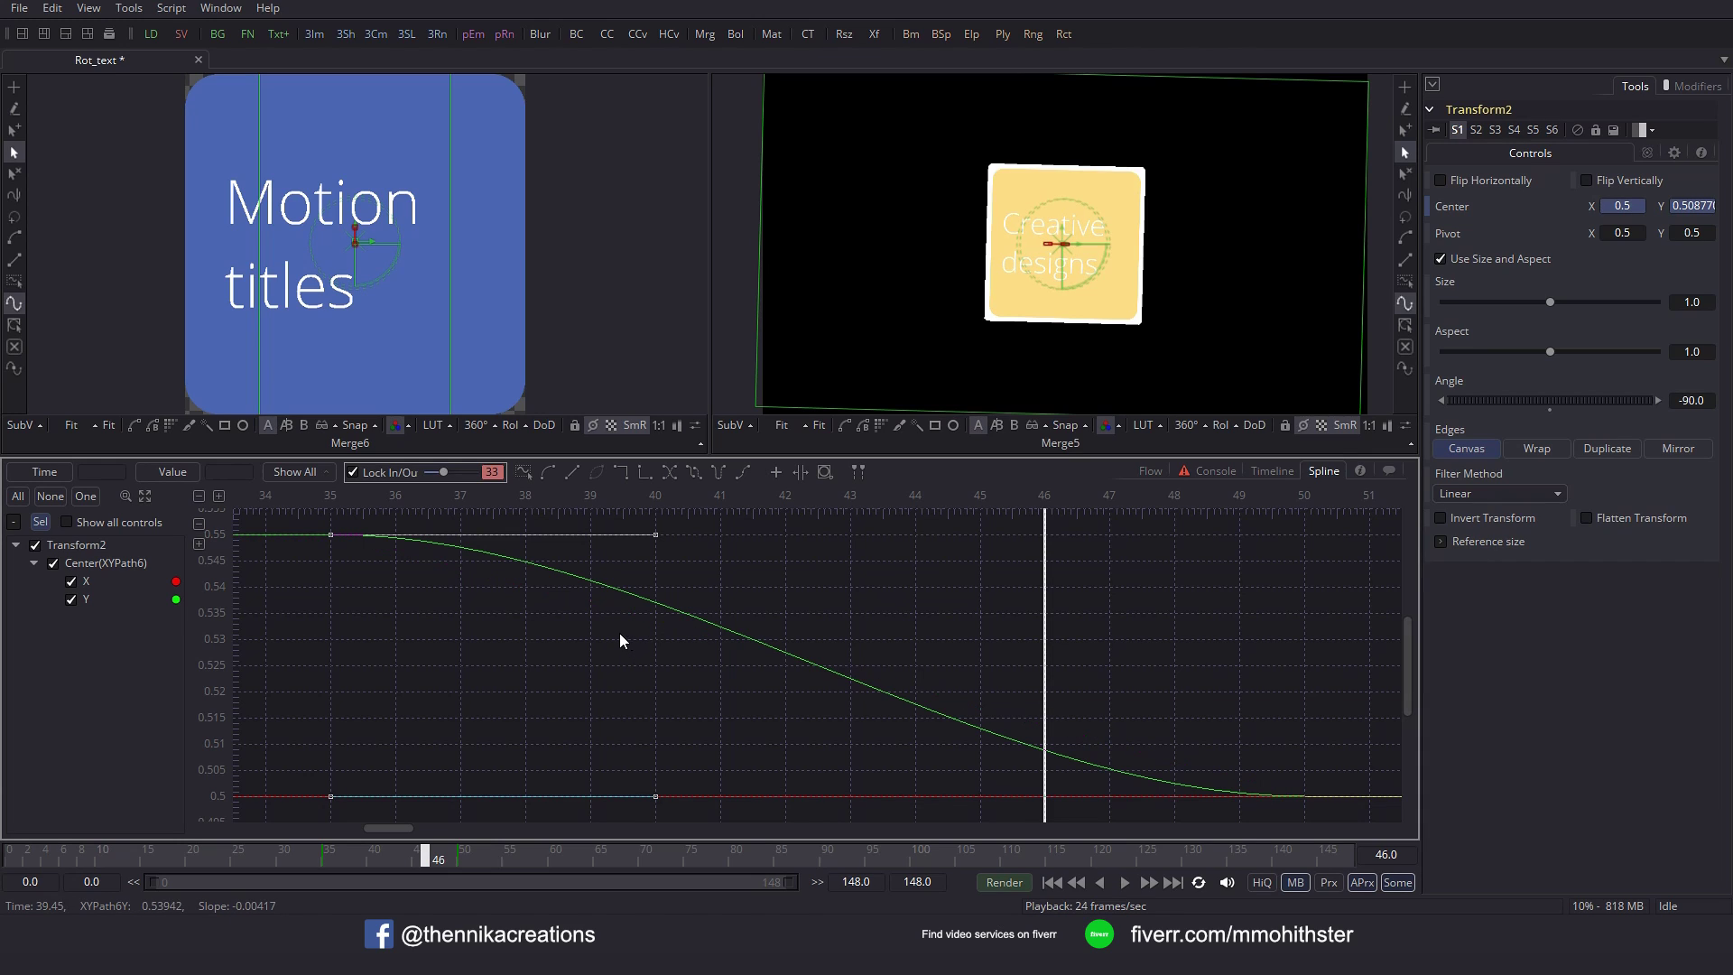
{"action": "left_click_drag", "start_coordinate": [1180, 666], "coordinate": [1365, 840]}
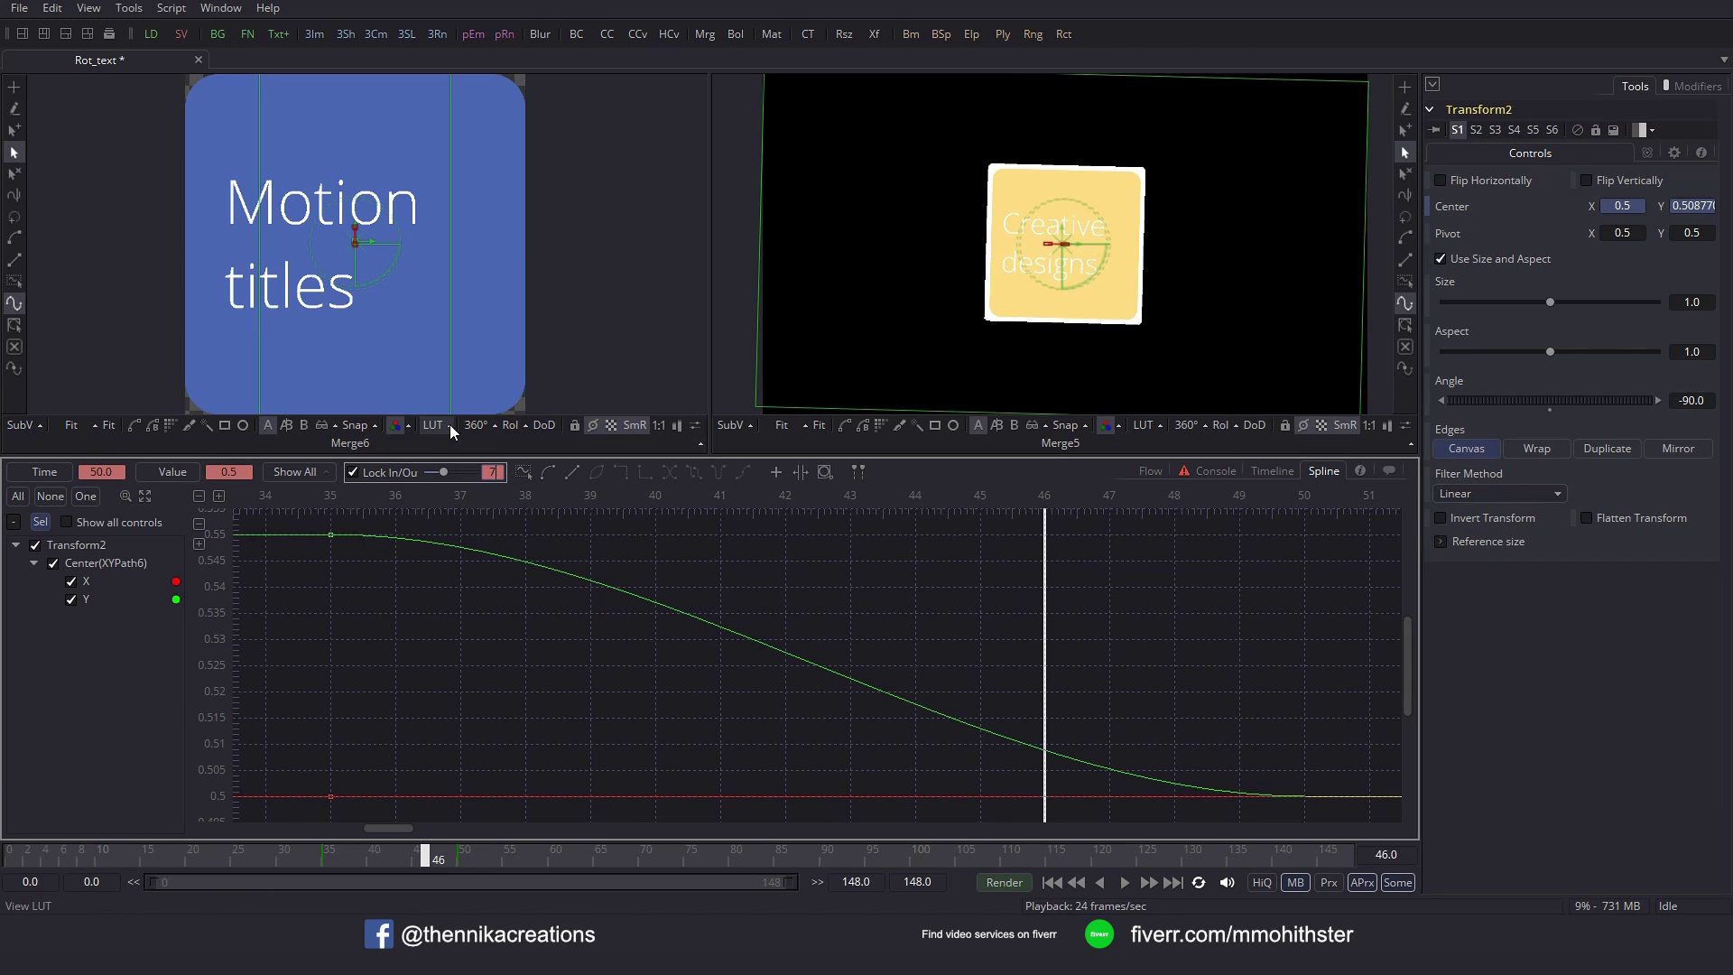
{"action": "key", "text": "Return"}
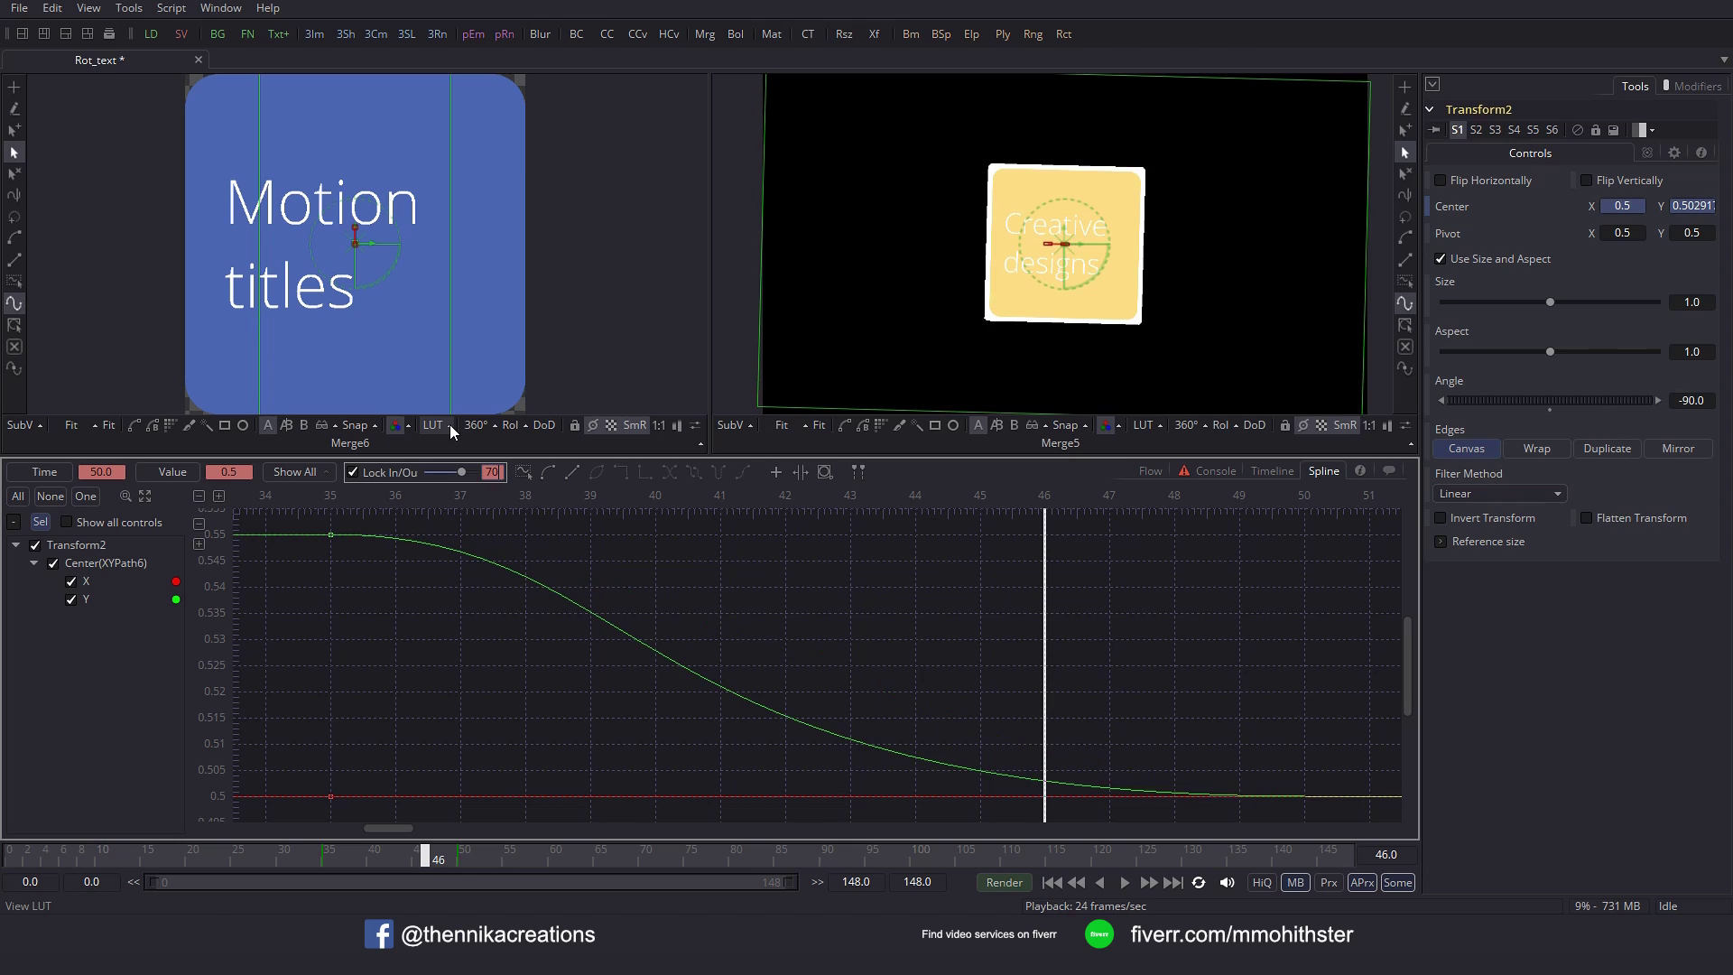
At frame 75, add an XY Path modifier to Transform3's Center.
{"action": "left_click", "coordinate": [1150, 470]}
{"action": "left_click", "coordinate": [862, 568]}
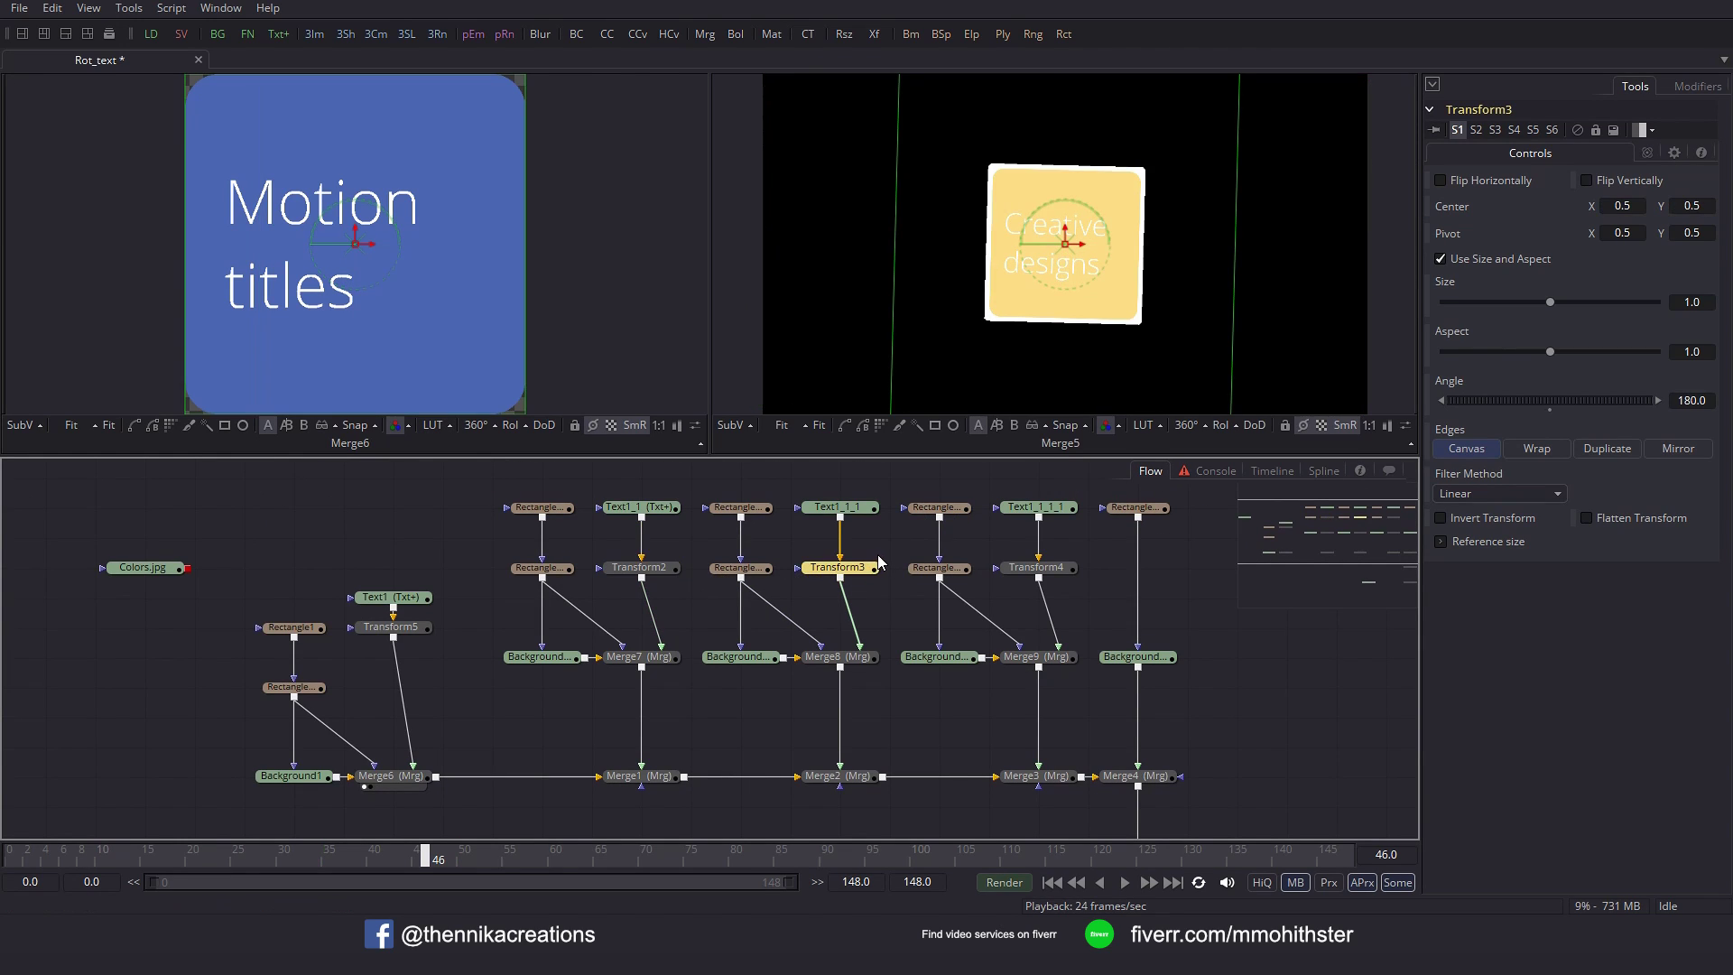
{"action": "left_click_drag", "start_coordinate": [612, 860], "coordinate": [688, 856]}
{"action": "right_click", "coordinate": [1523, 206]}
{"action": "mouse_move", "coordinate": [1555, 282]}
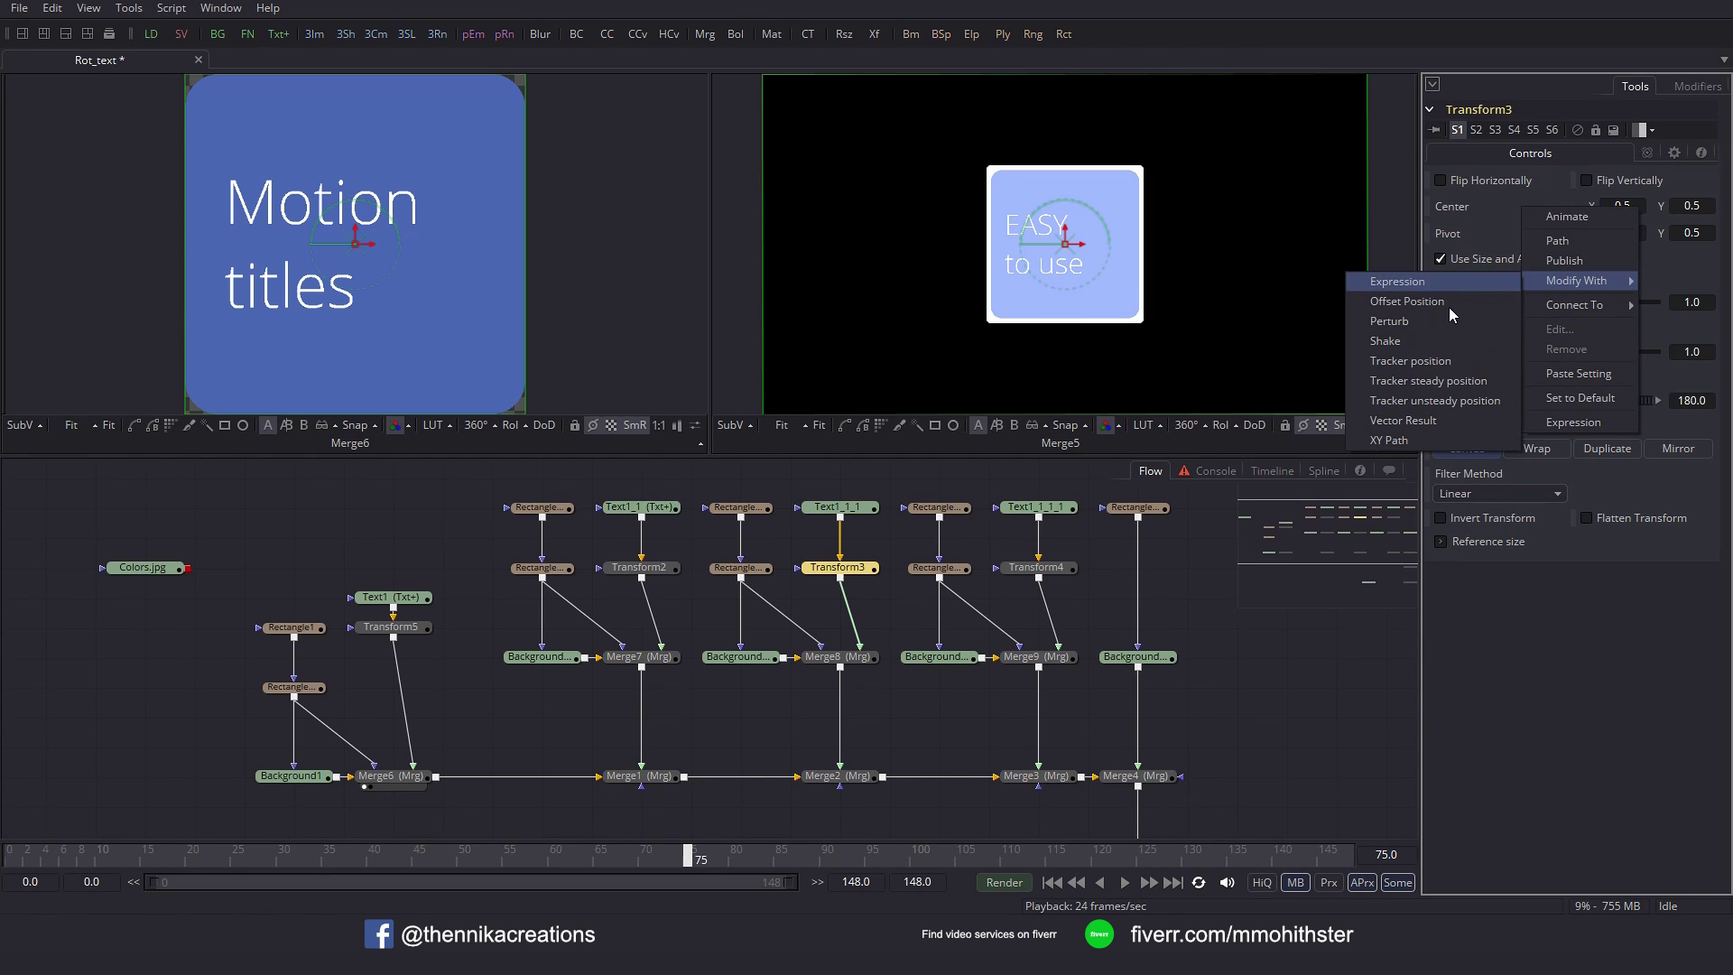
{"action": "left_click", "coordinate": [1381, 437]}
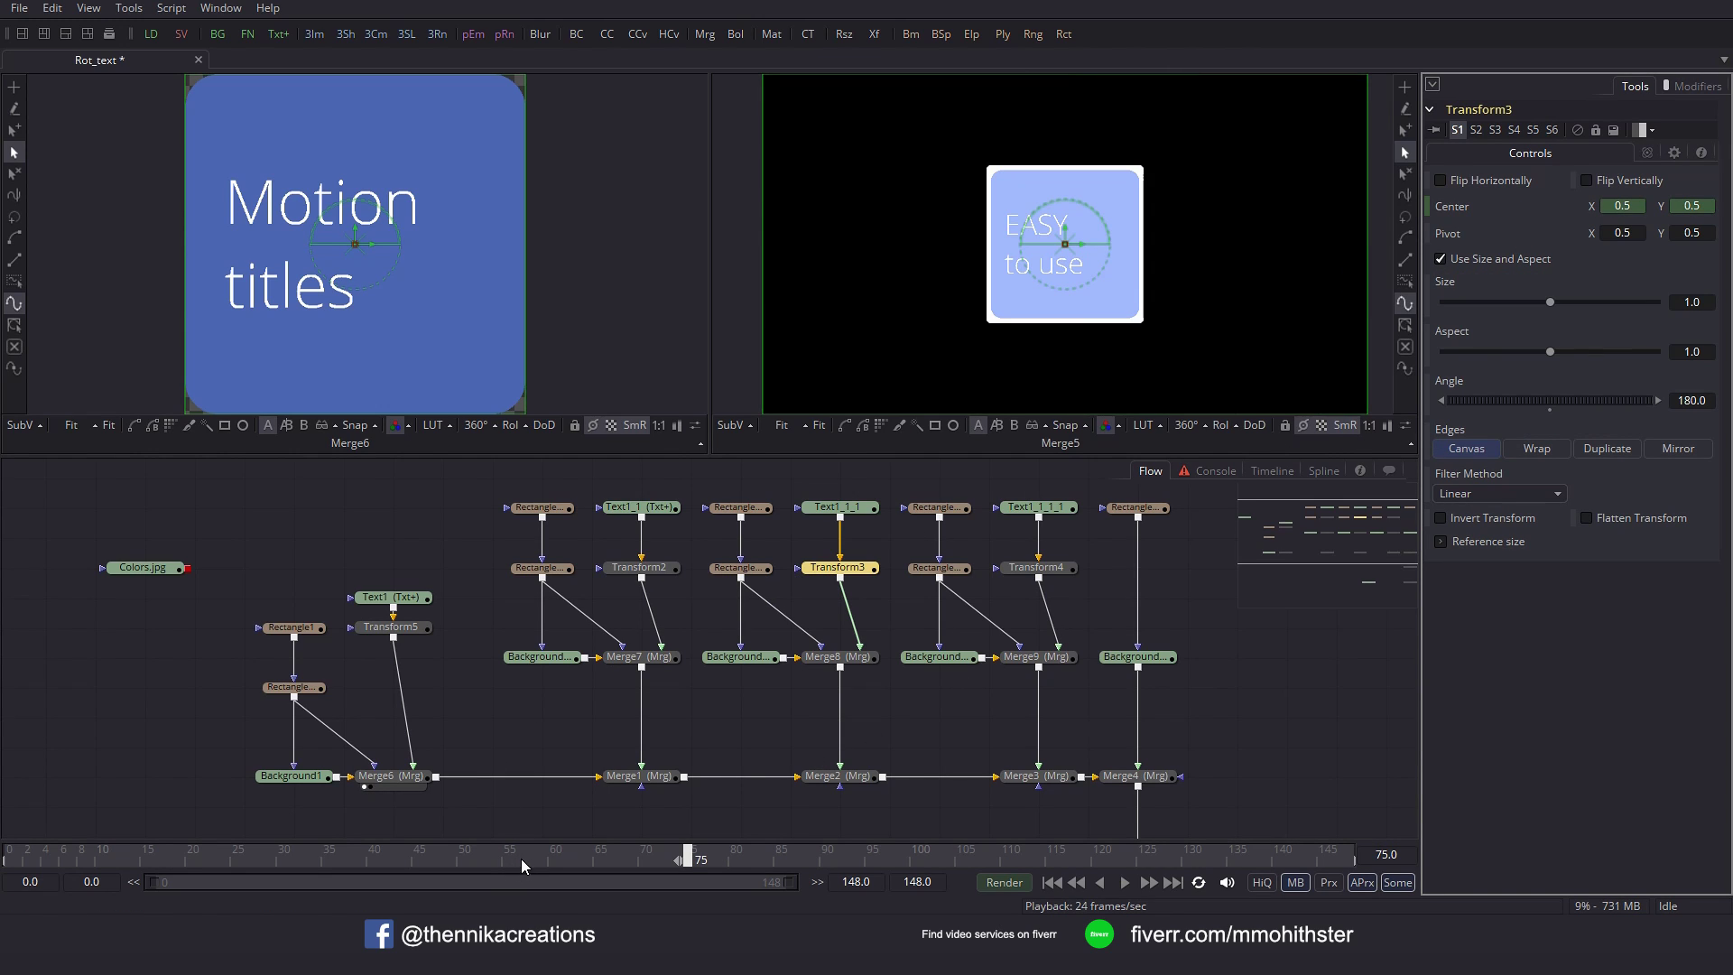
At frame 60, set Transform3's Center Y to 0.55 and scrub through the text motion.
{"action": "left_click", "coordinate": [554, 857]}
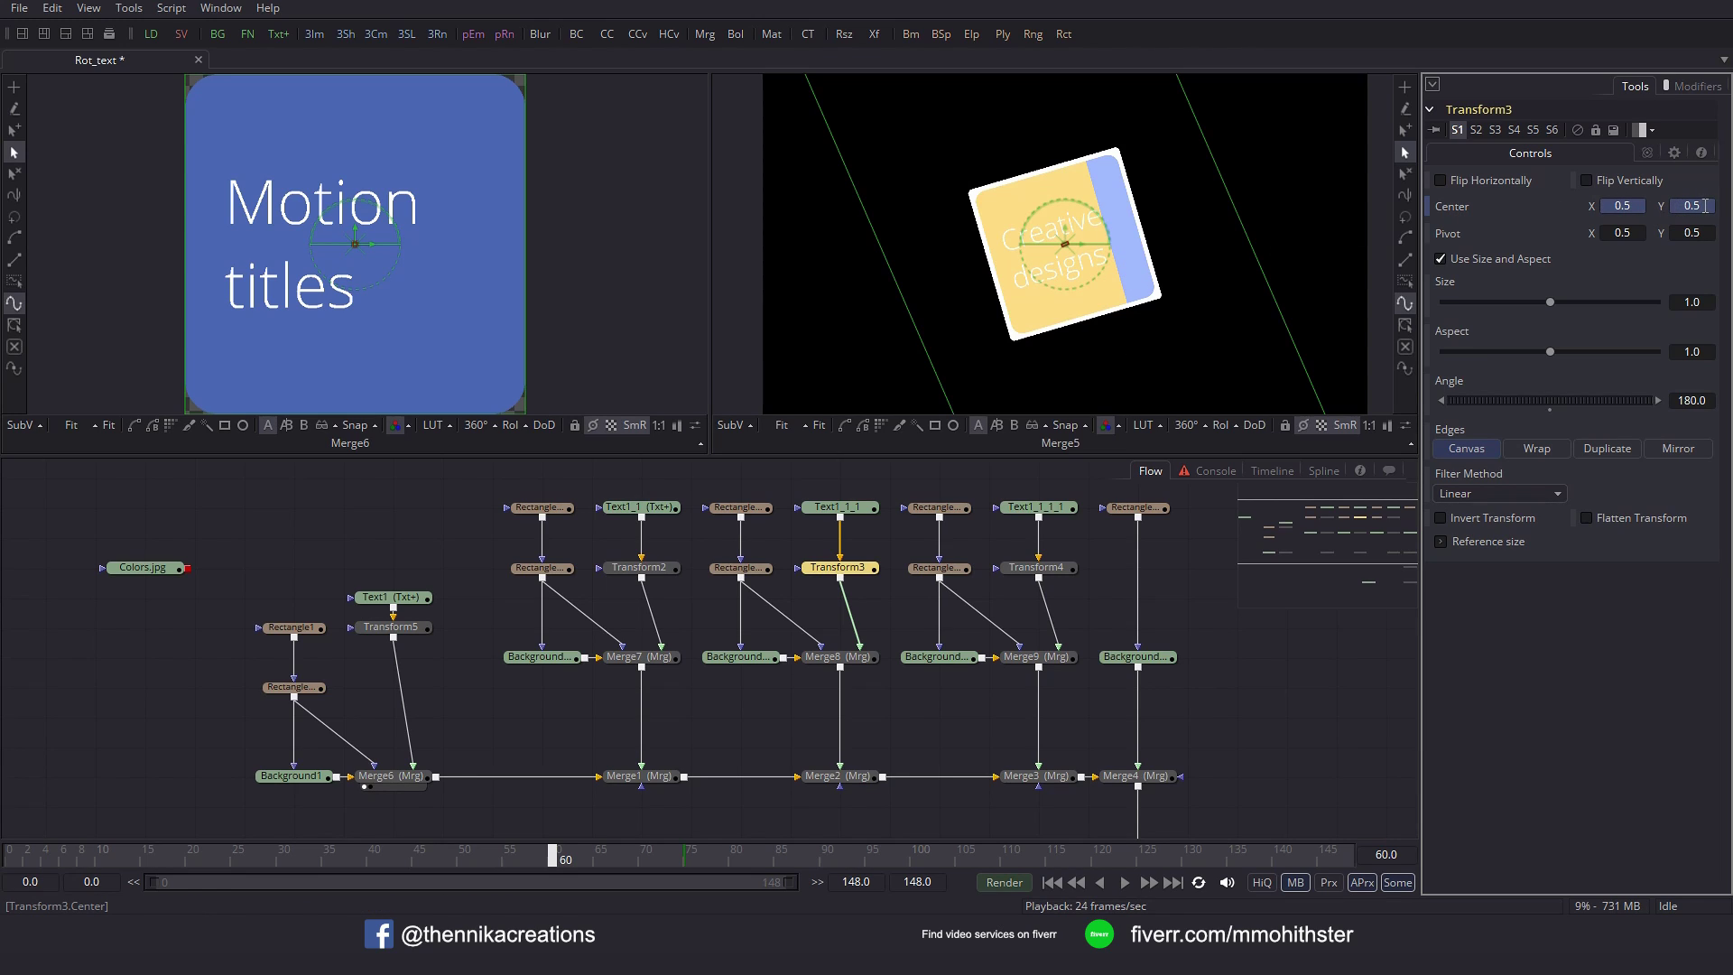
{"action": "left_click", "coordinate": [1708, 205]}
{"action": "key", "text": "Tab"}
{"action": "left_click", "coordinate": [580, 857]}
{"action": "left_click_drag", "start_coordinate": [581, 858], "coordinate": [673, 848]}
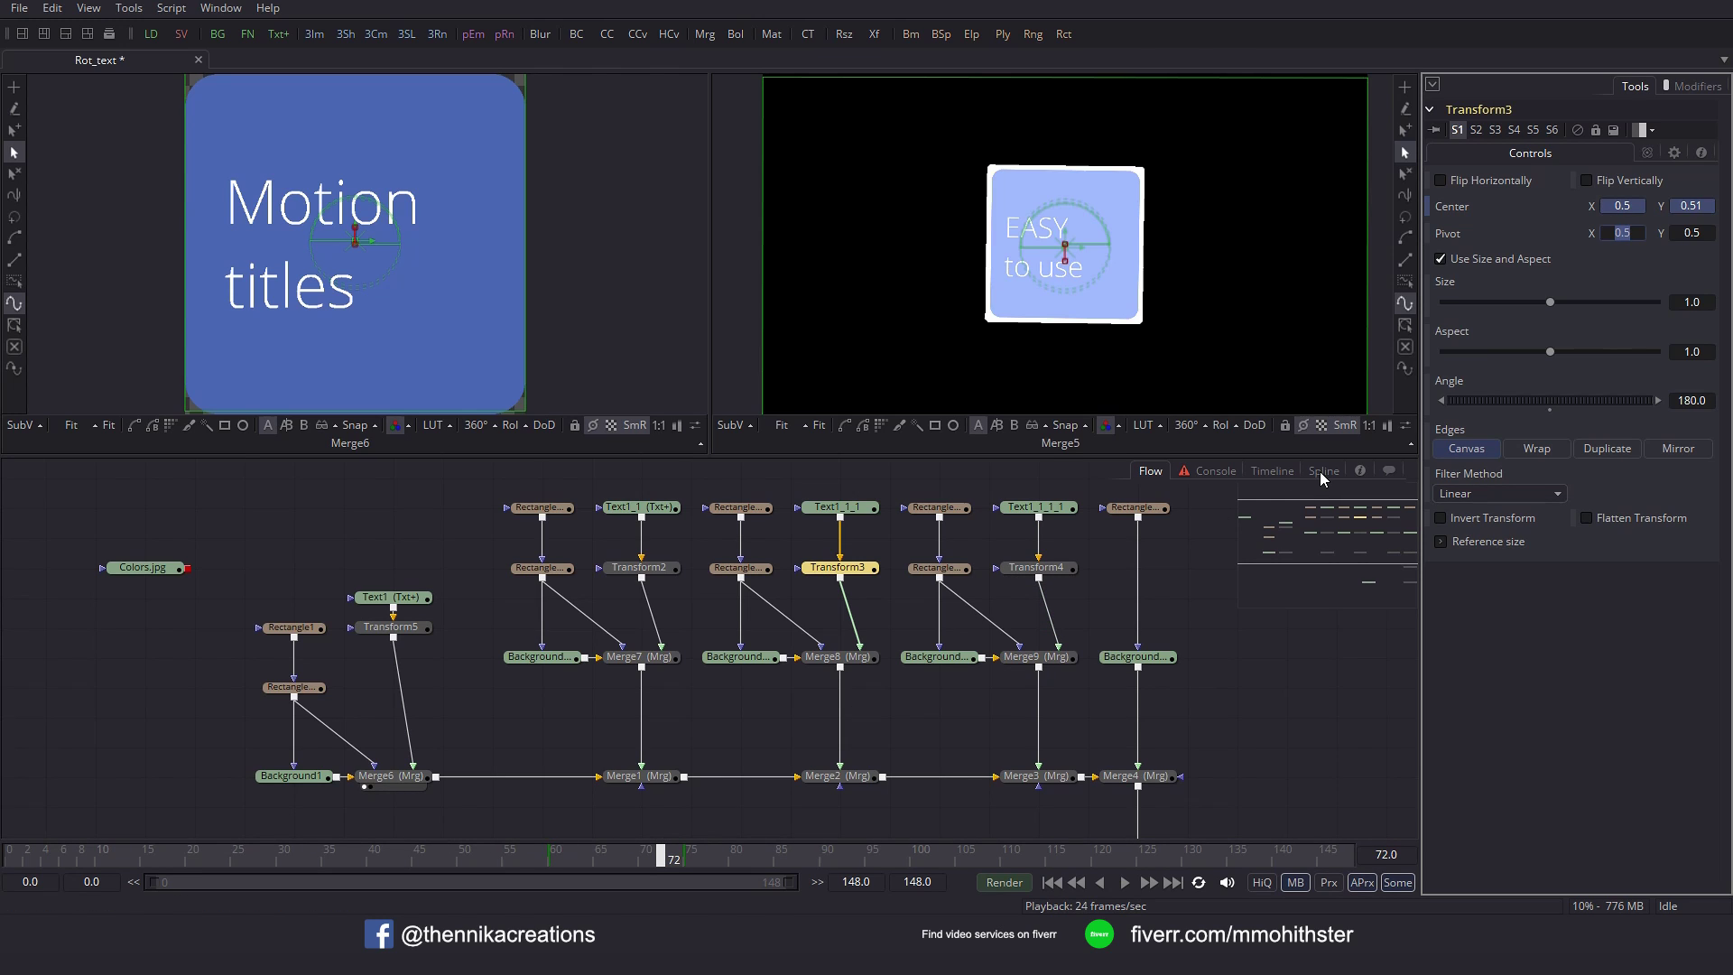
Flatten Transform3's Center keyframe curves in the Spline editor and set the frame 75 keyframe's In/Out to 70.
{"action": "left_click", "coordinate": [1322, 470]}
{"action": "left_click", "coordinate": [145, 496]}
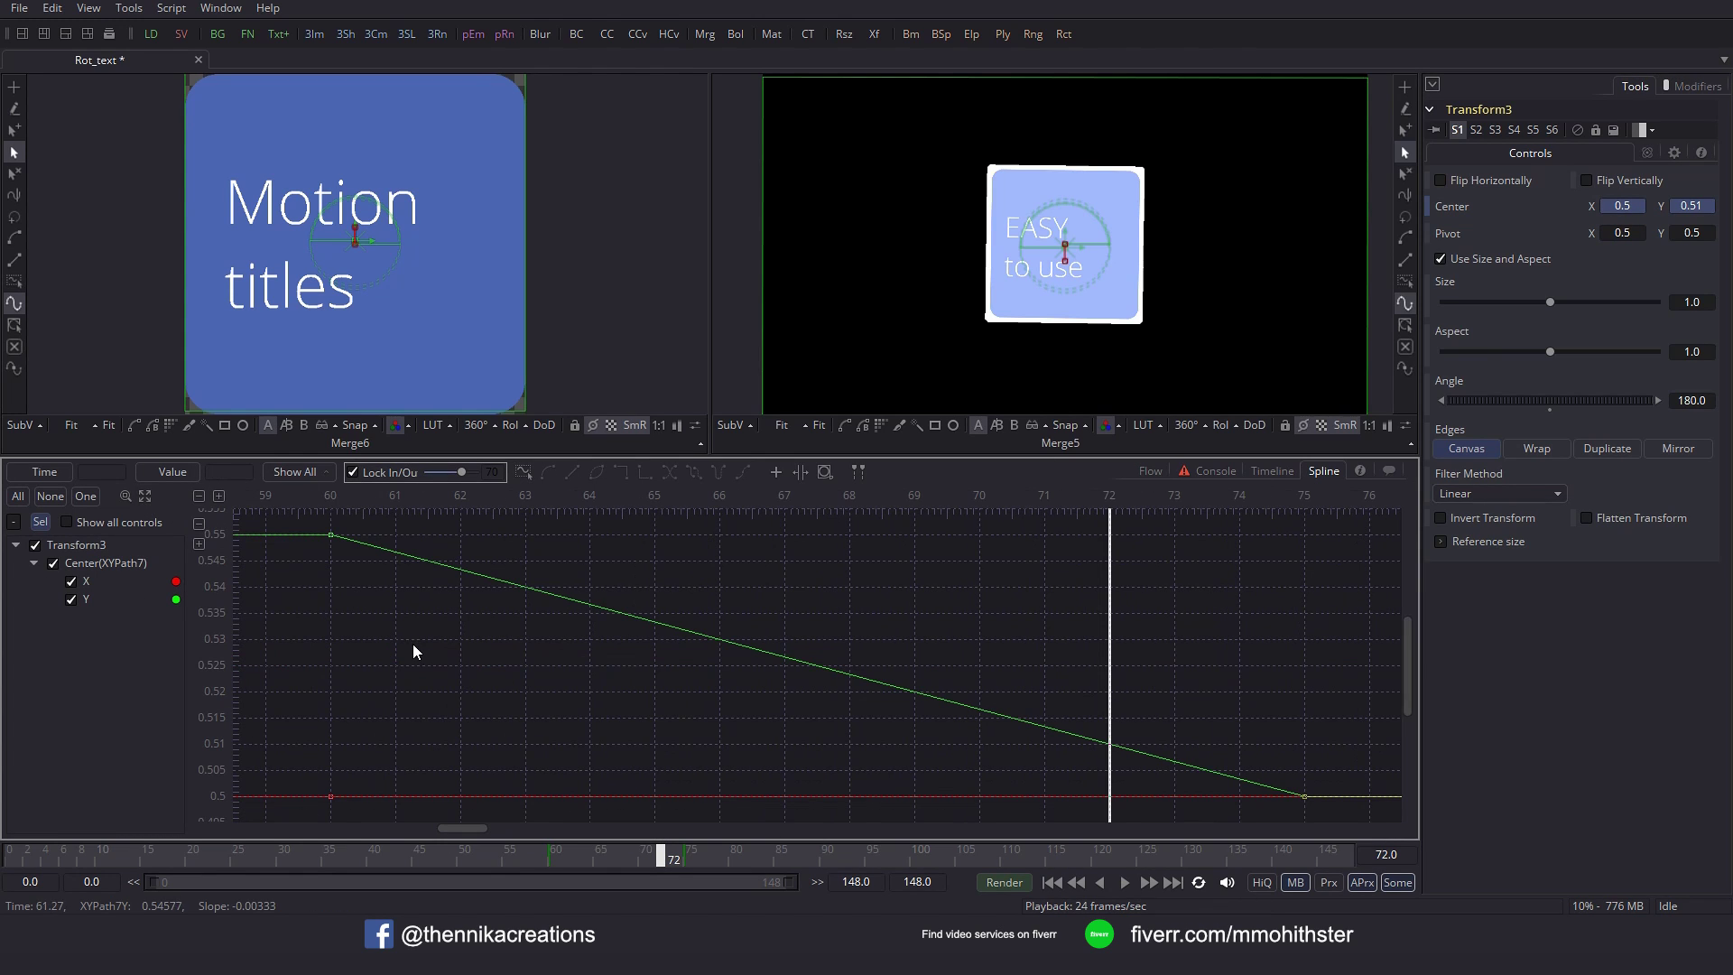
{"action": "key", "text": "ctrl+a"}
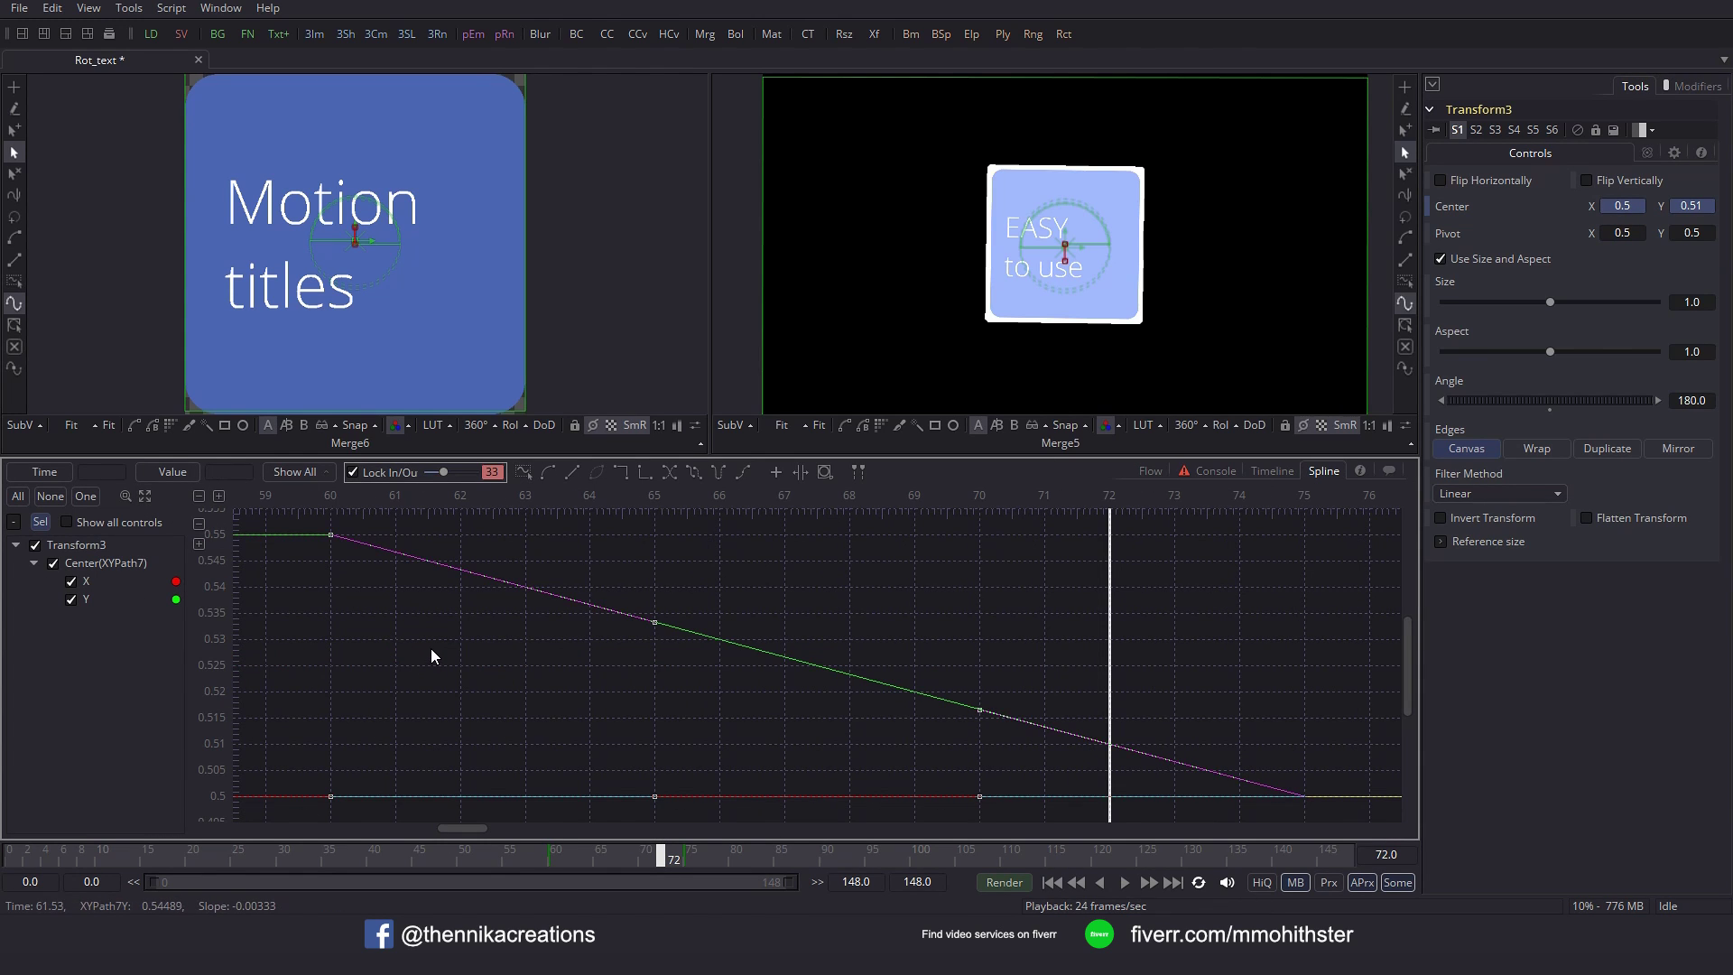
{"action": "key", "text": "s"}
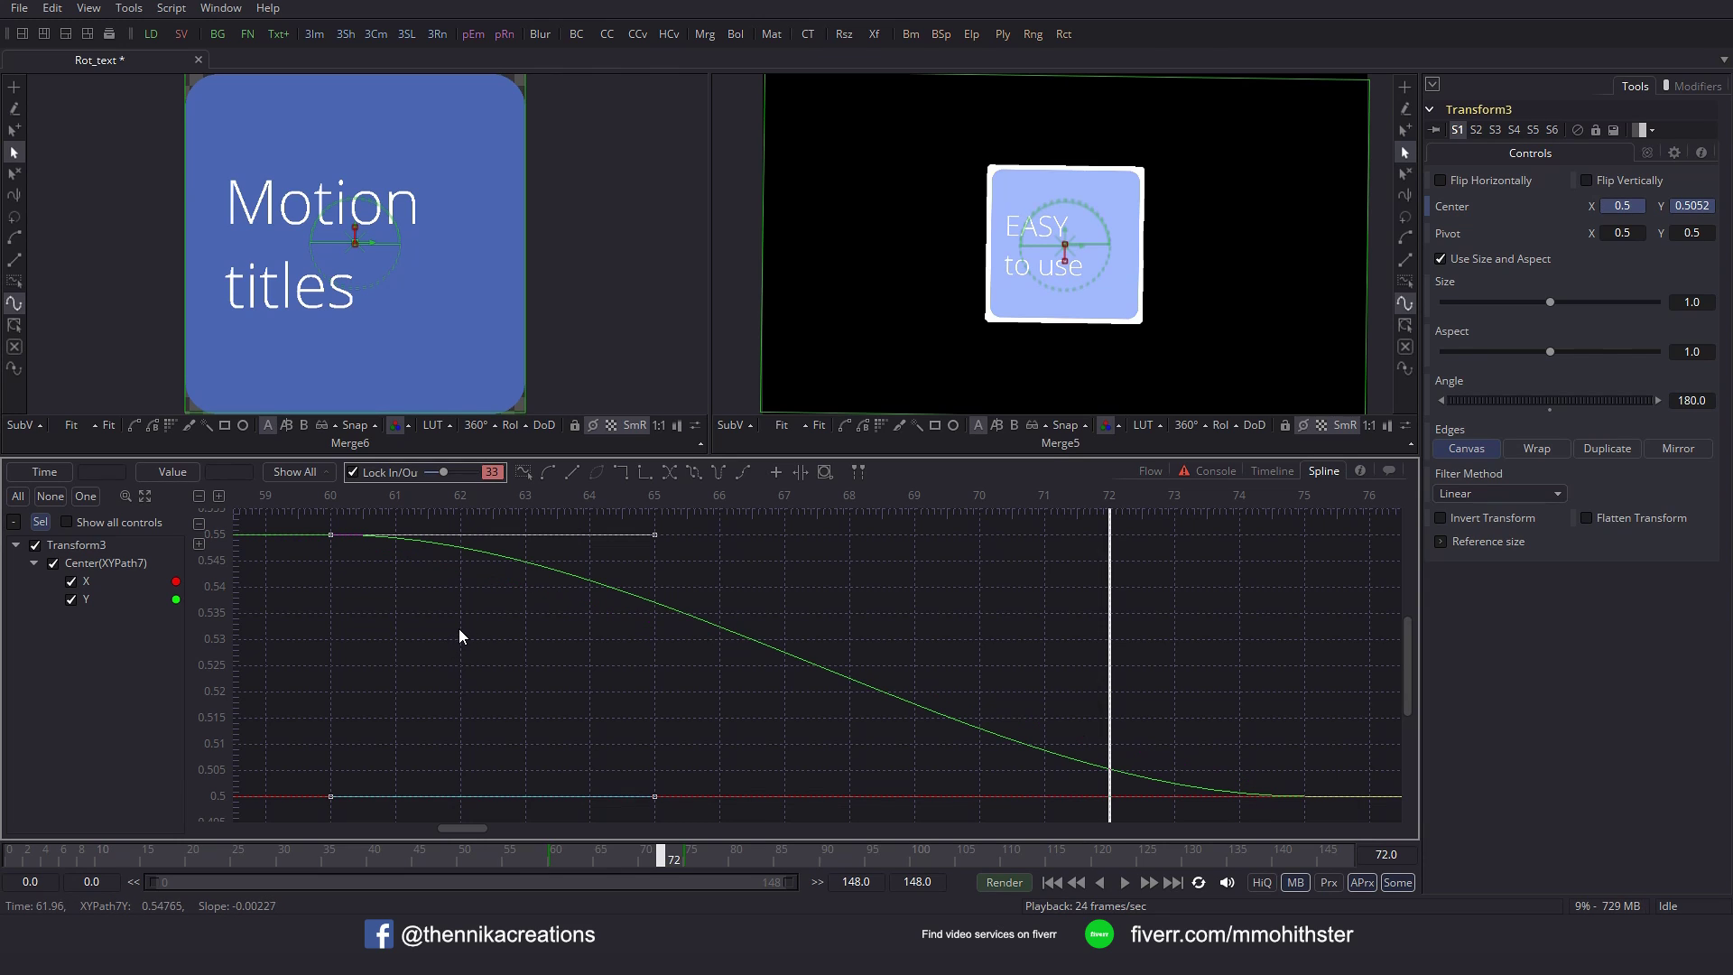
{"action": "left_click_drag", "start_coordinate": [1207, 696], "coordinate": [1399, 820]}
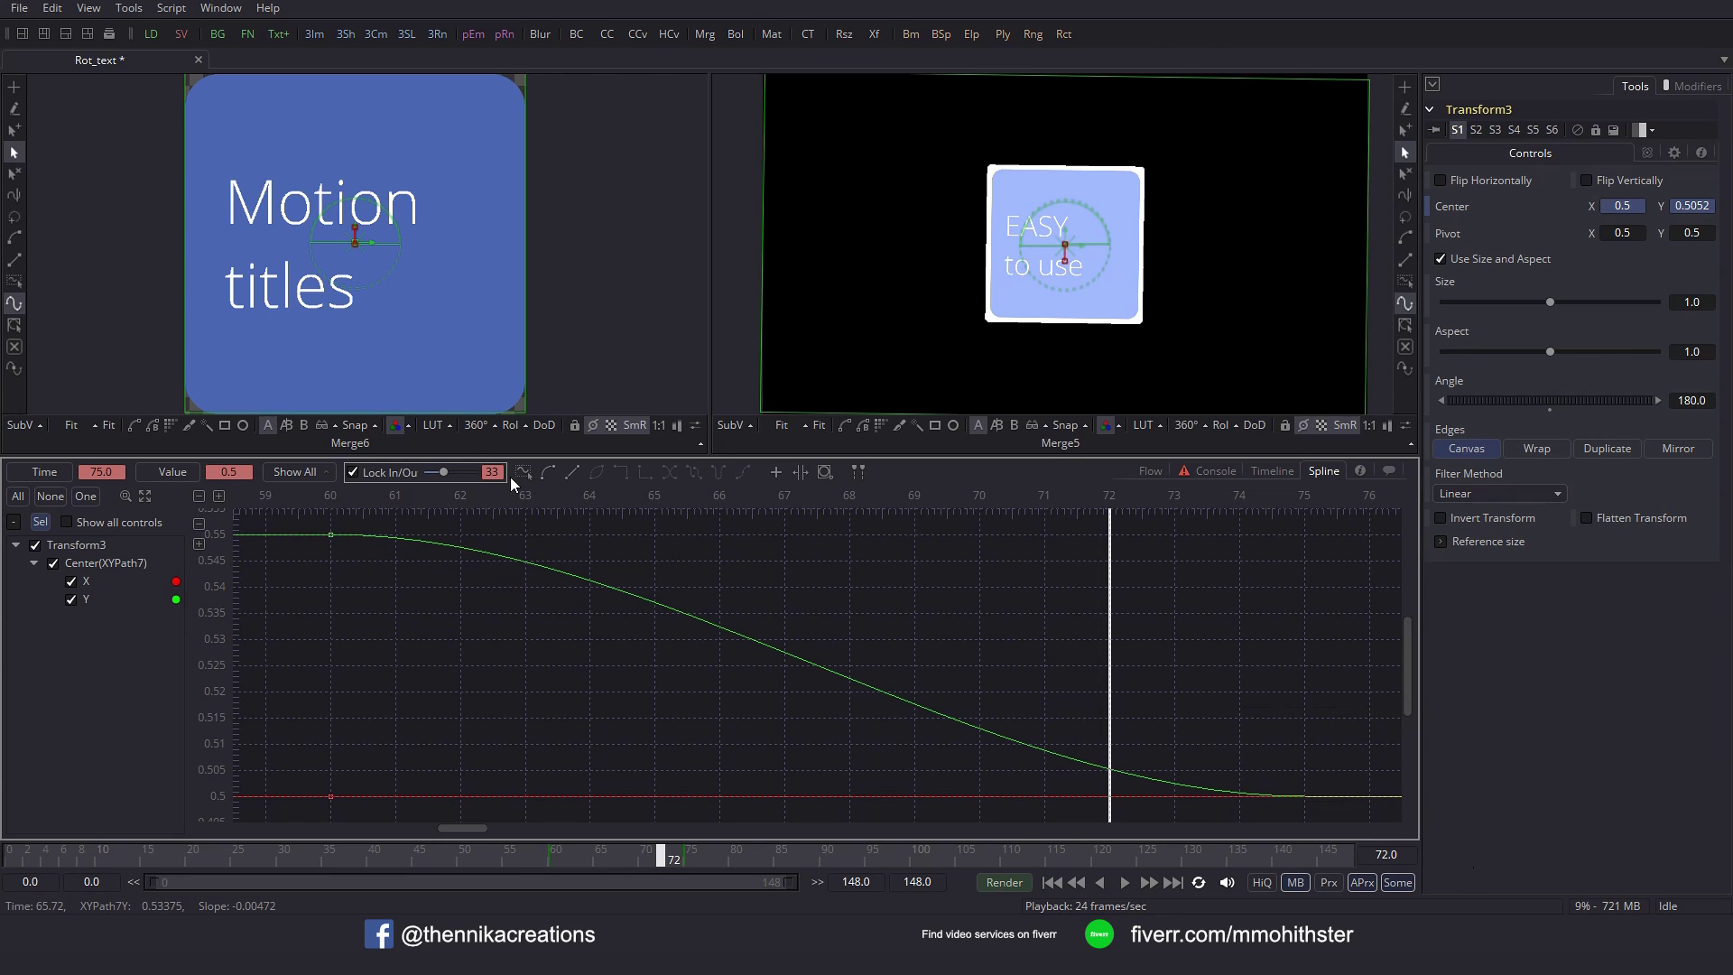
{"action": "type", "text": "70"}
{"action": "key", "text": "Return"}
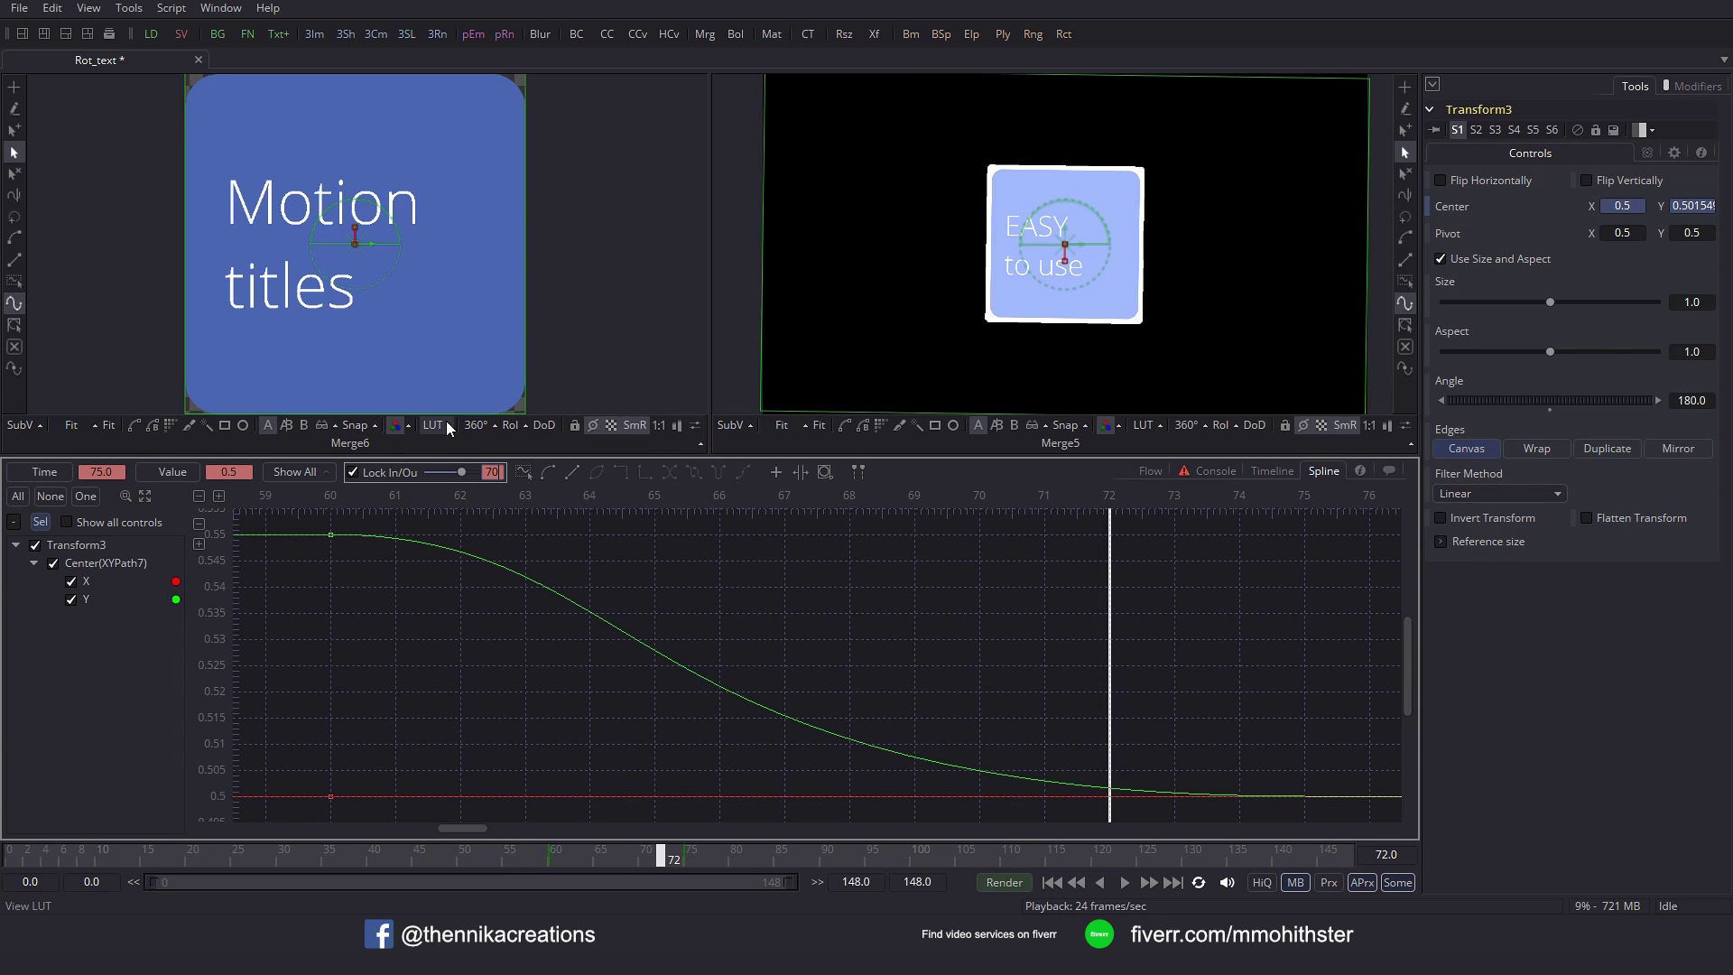
At frame 100, add an XY Path modifier to Transform4's Center.
{"action": "left_click", "coordinate": [1151, 470]}
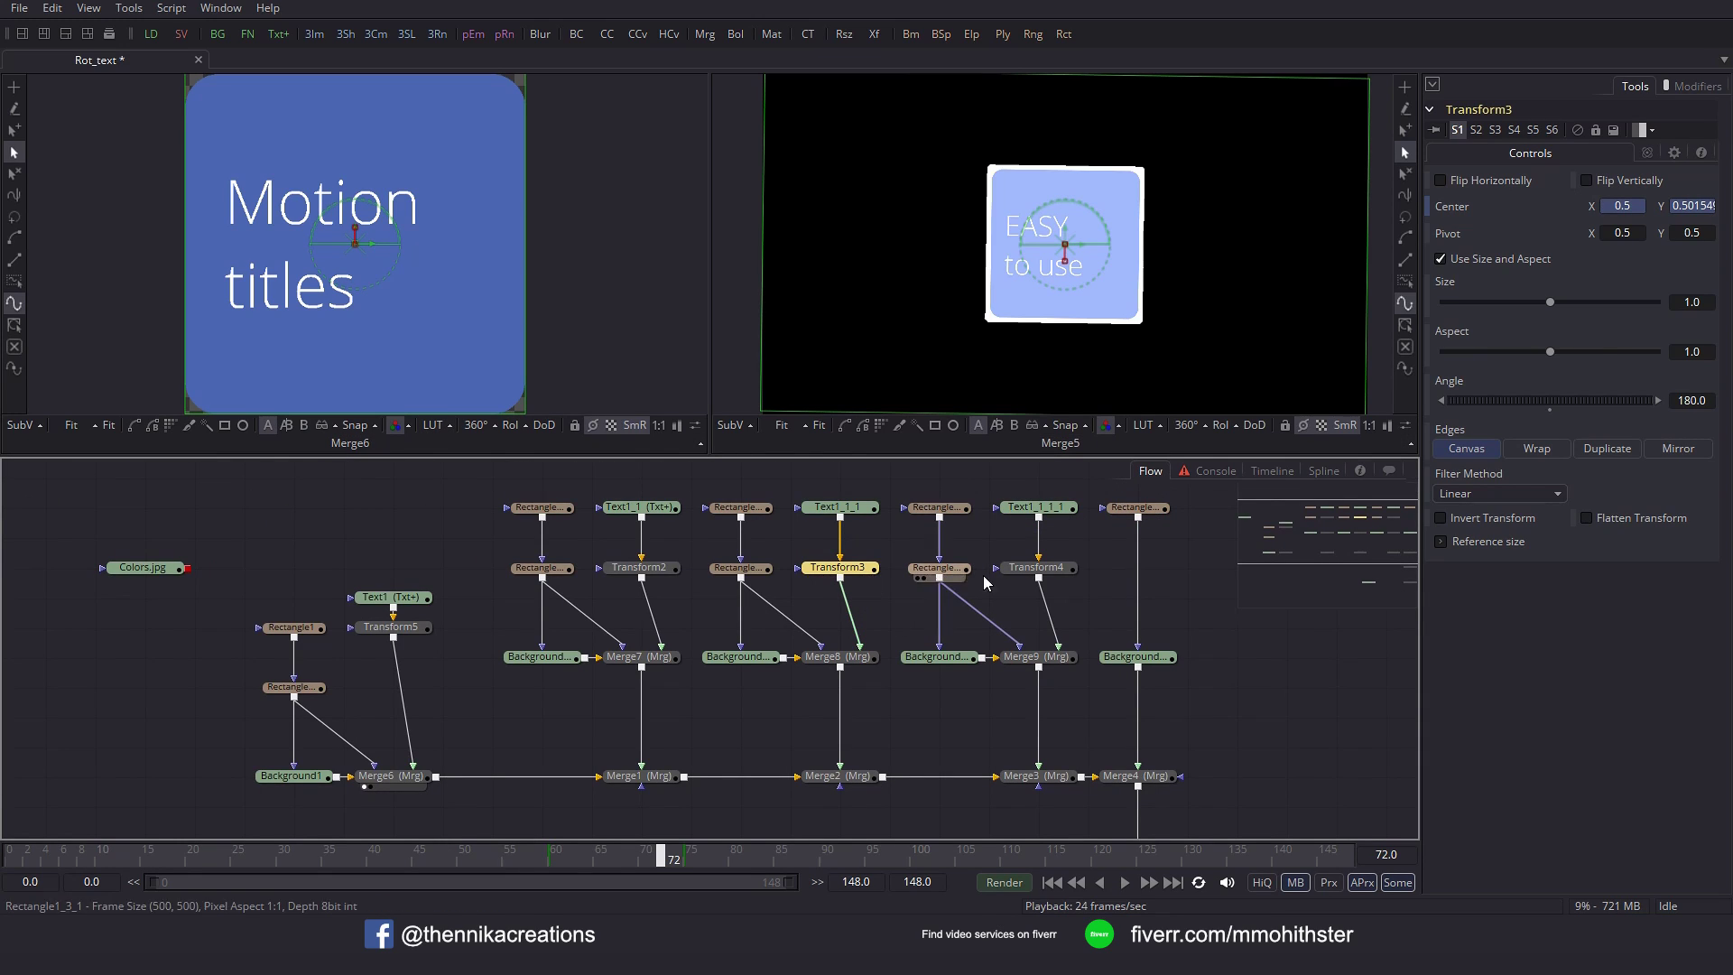
{"action": "left_click", "coordinate": [1068, 574]}
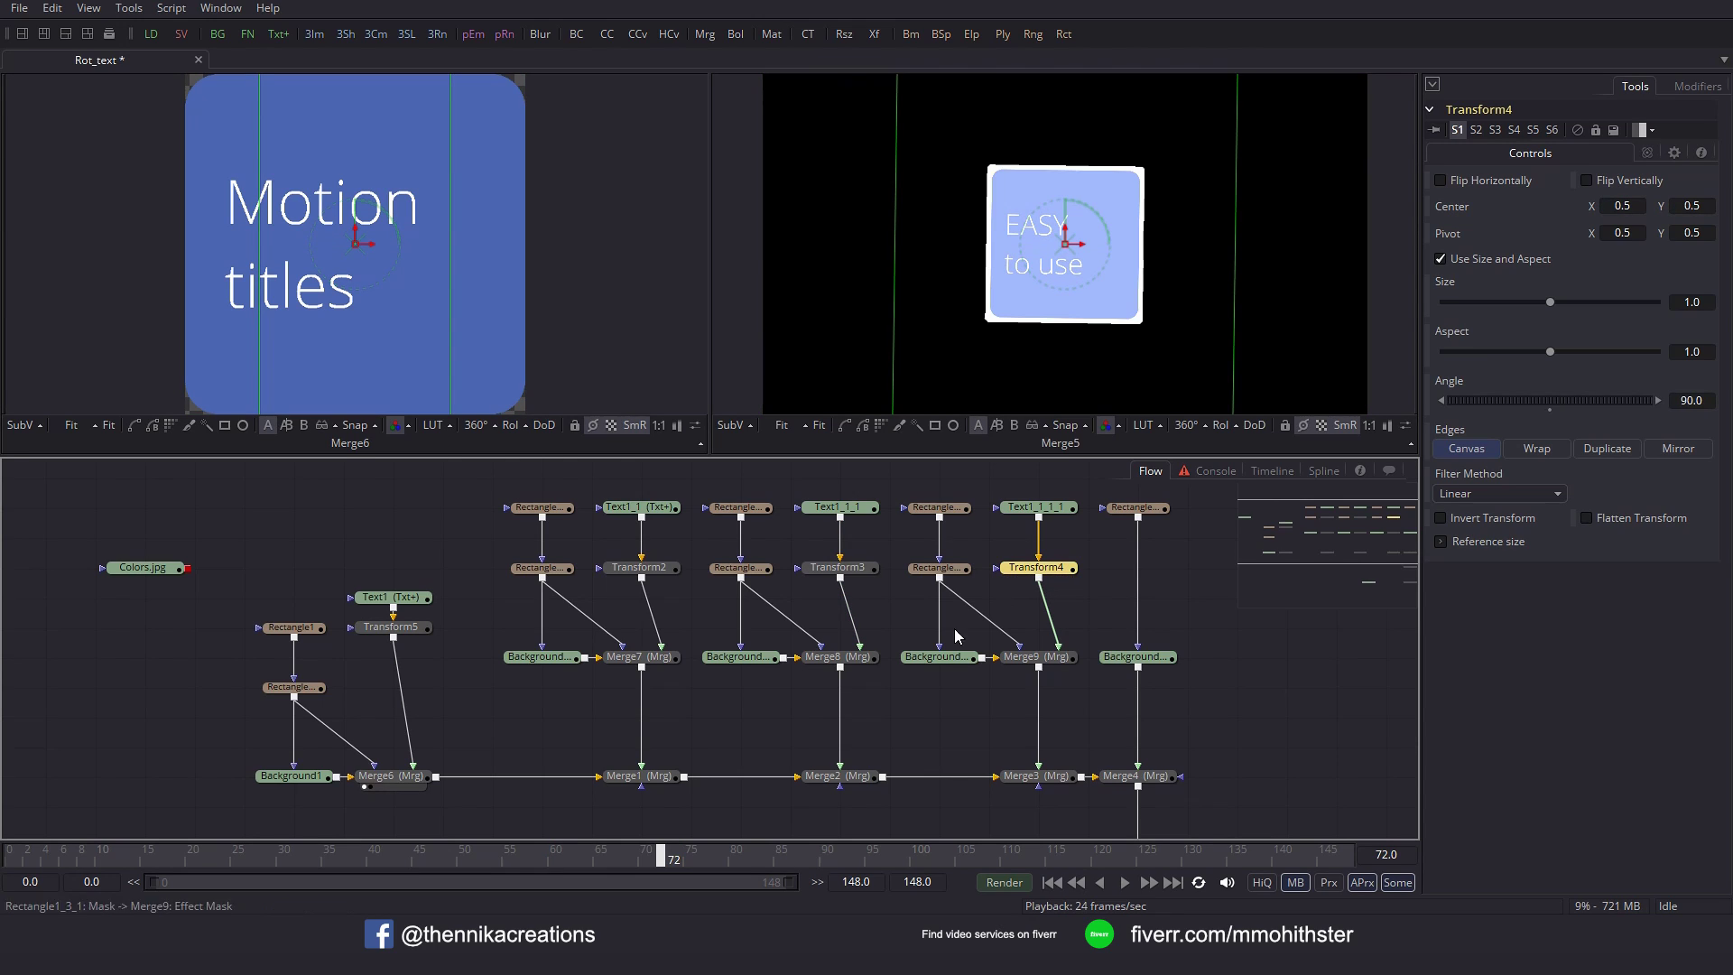
{"action": "left_click", "coordinate": [915, 855]}
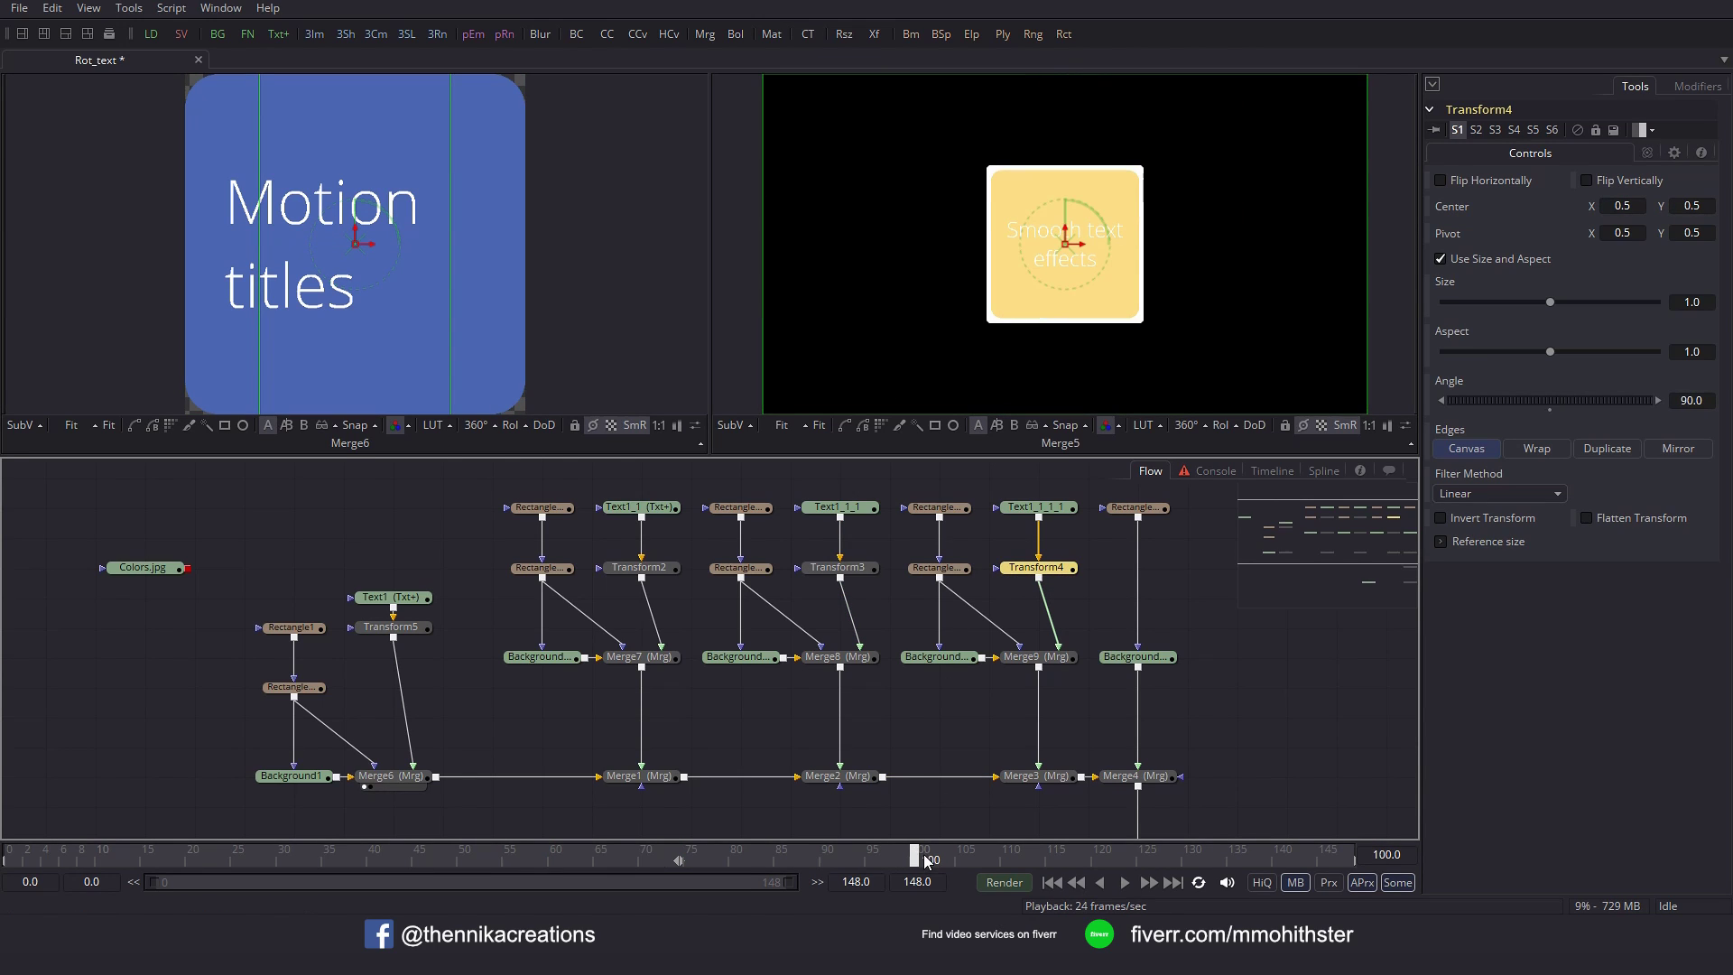
{"action": "right_click", "coordinate": [1514, 207]}
{"action": "mouse_move", "coordinate": [1539, 284]}
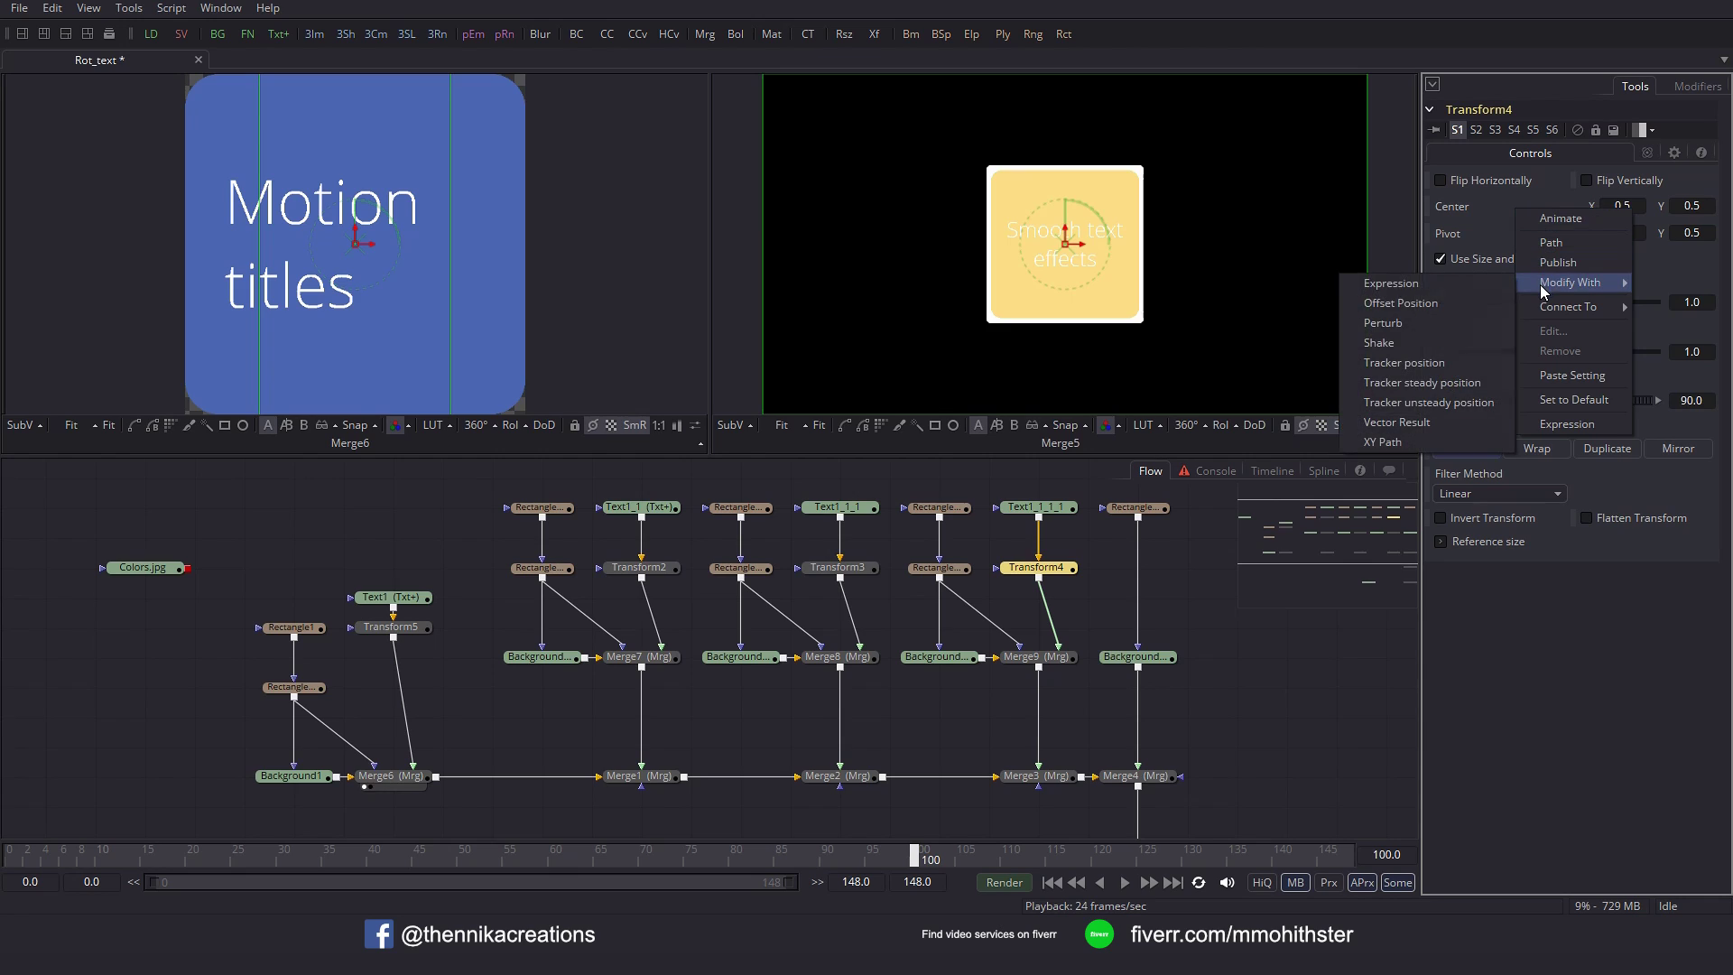
{"action": "left_click", "coordinate": [1394, 443]}
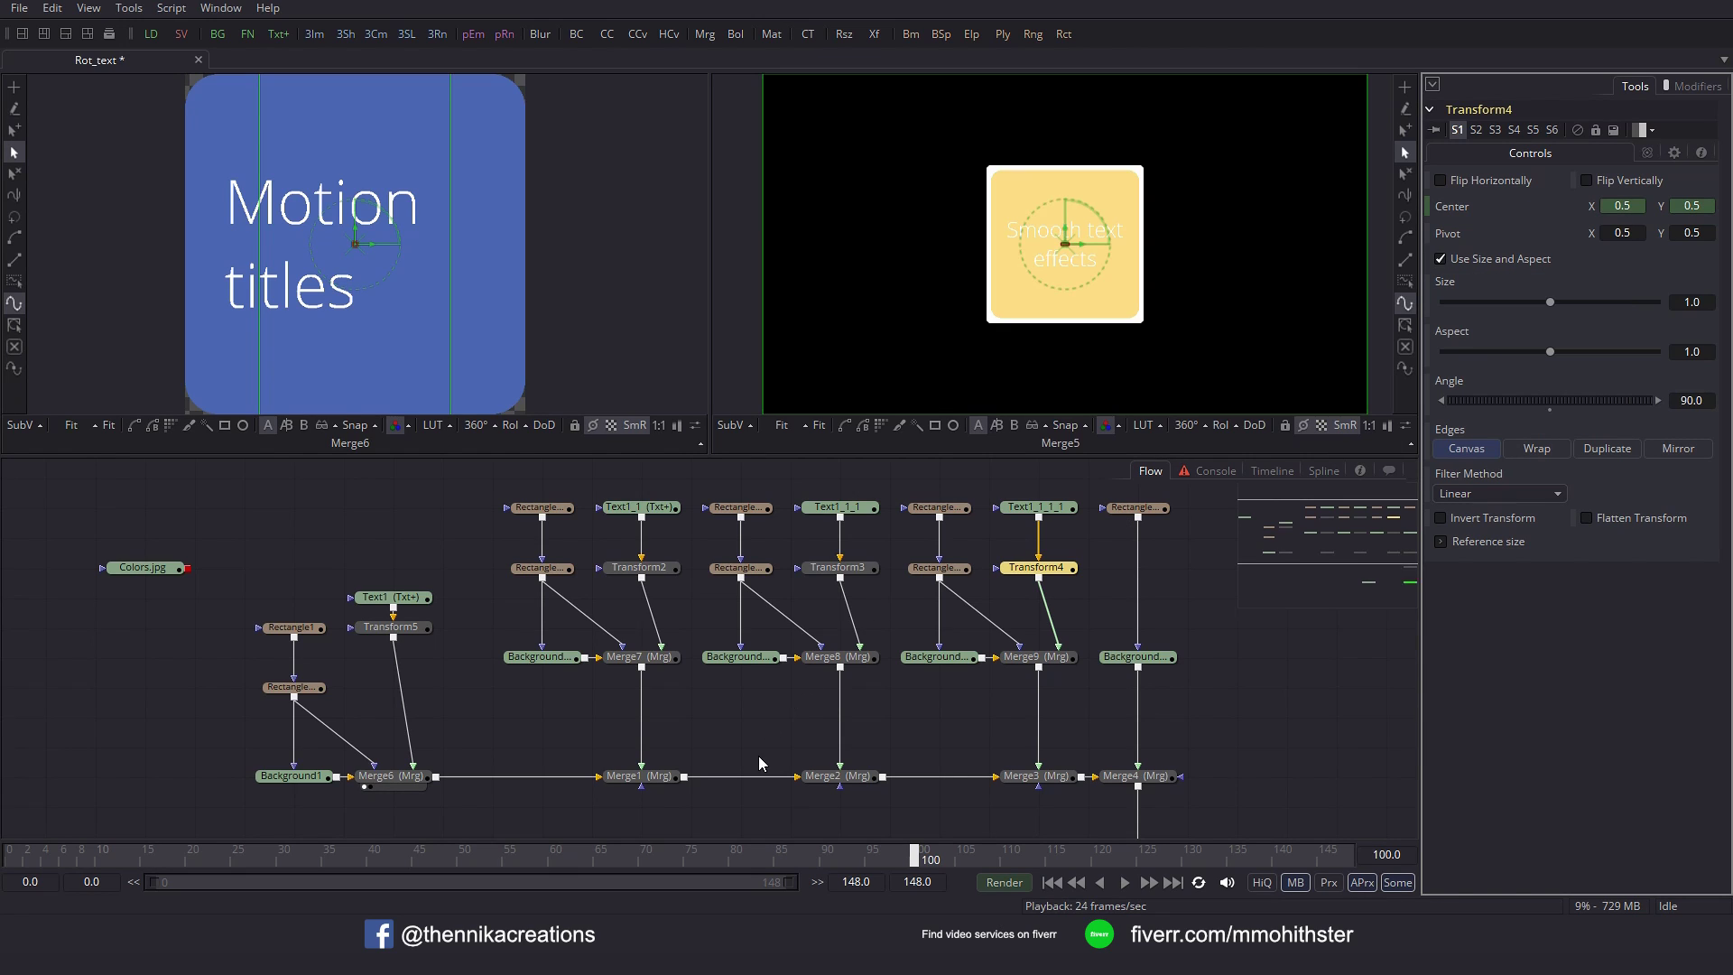
At frame 85, set Transform4's Center X to 0.45 and scrub through the text motion.
{"action": "left_click", "coordinate": [781, 857]}
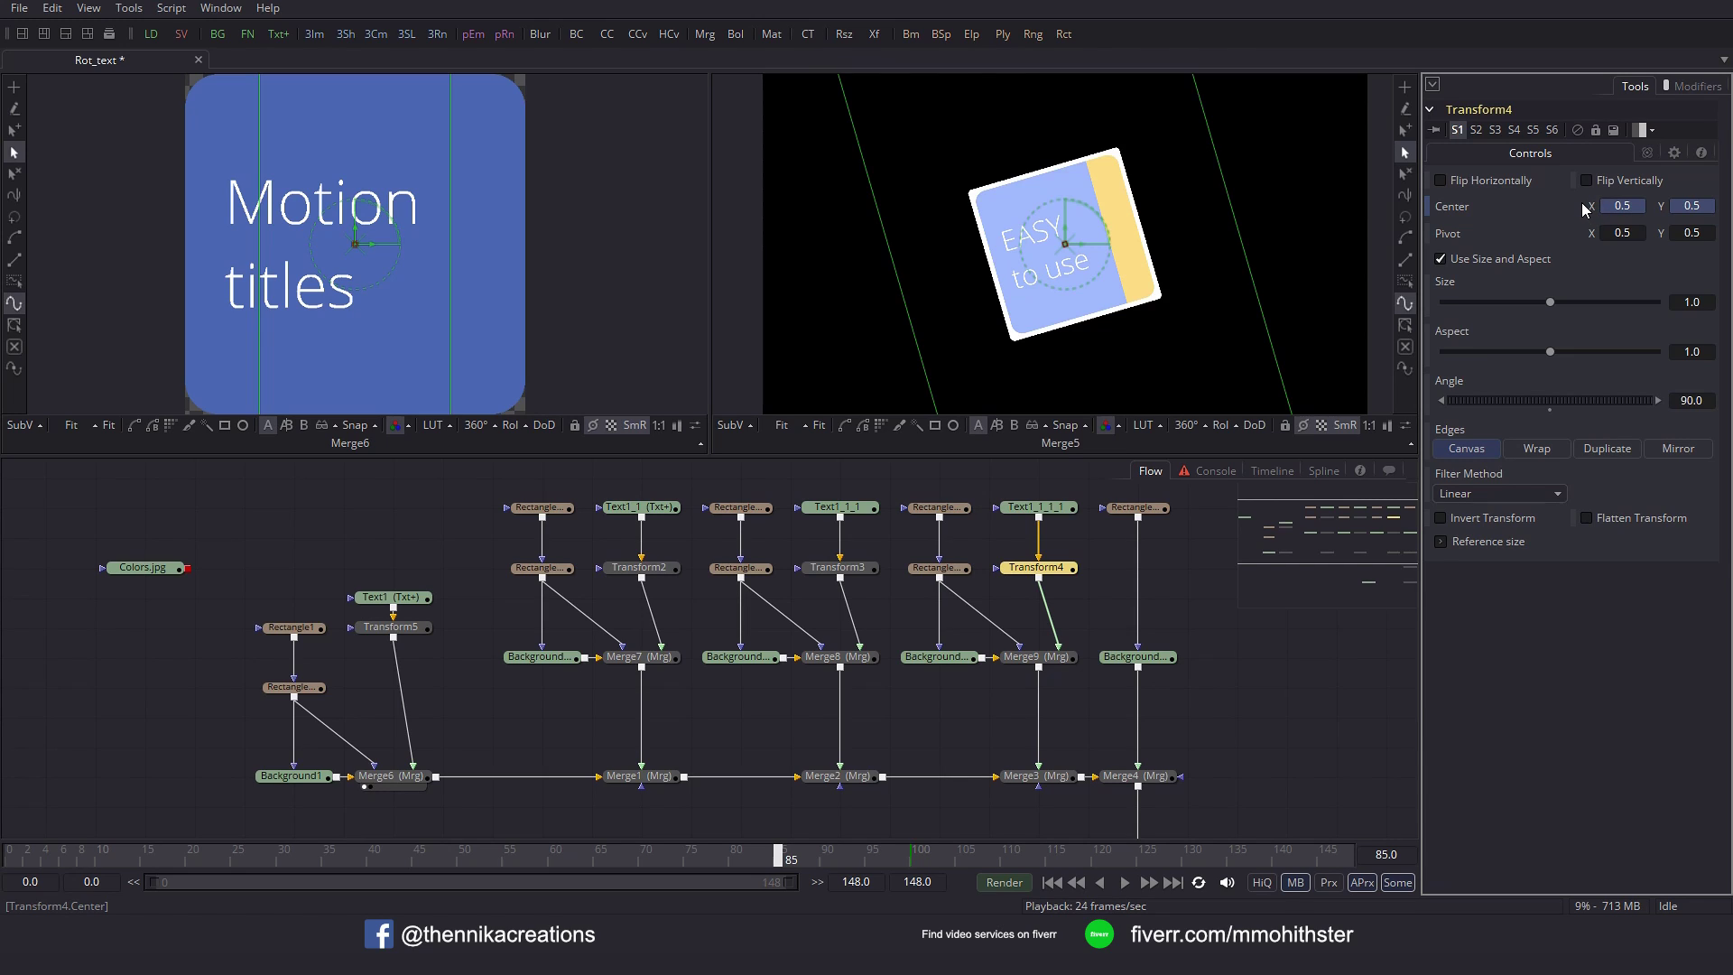
{"action": "left_click", "coordinate": [1631, 206]}
{"action": "type", "text": "4"}
{"action": "key", "text": "Tab"}
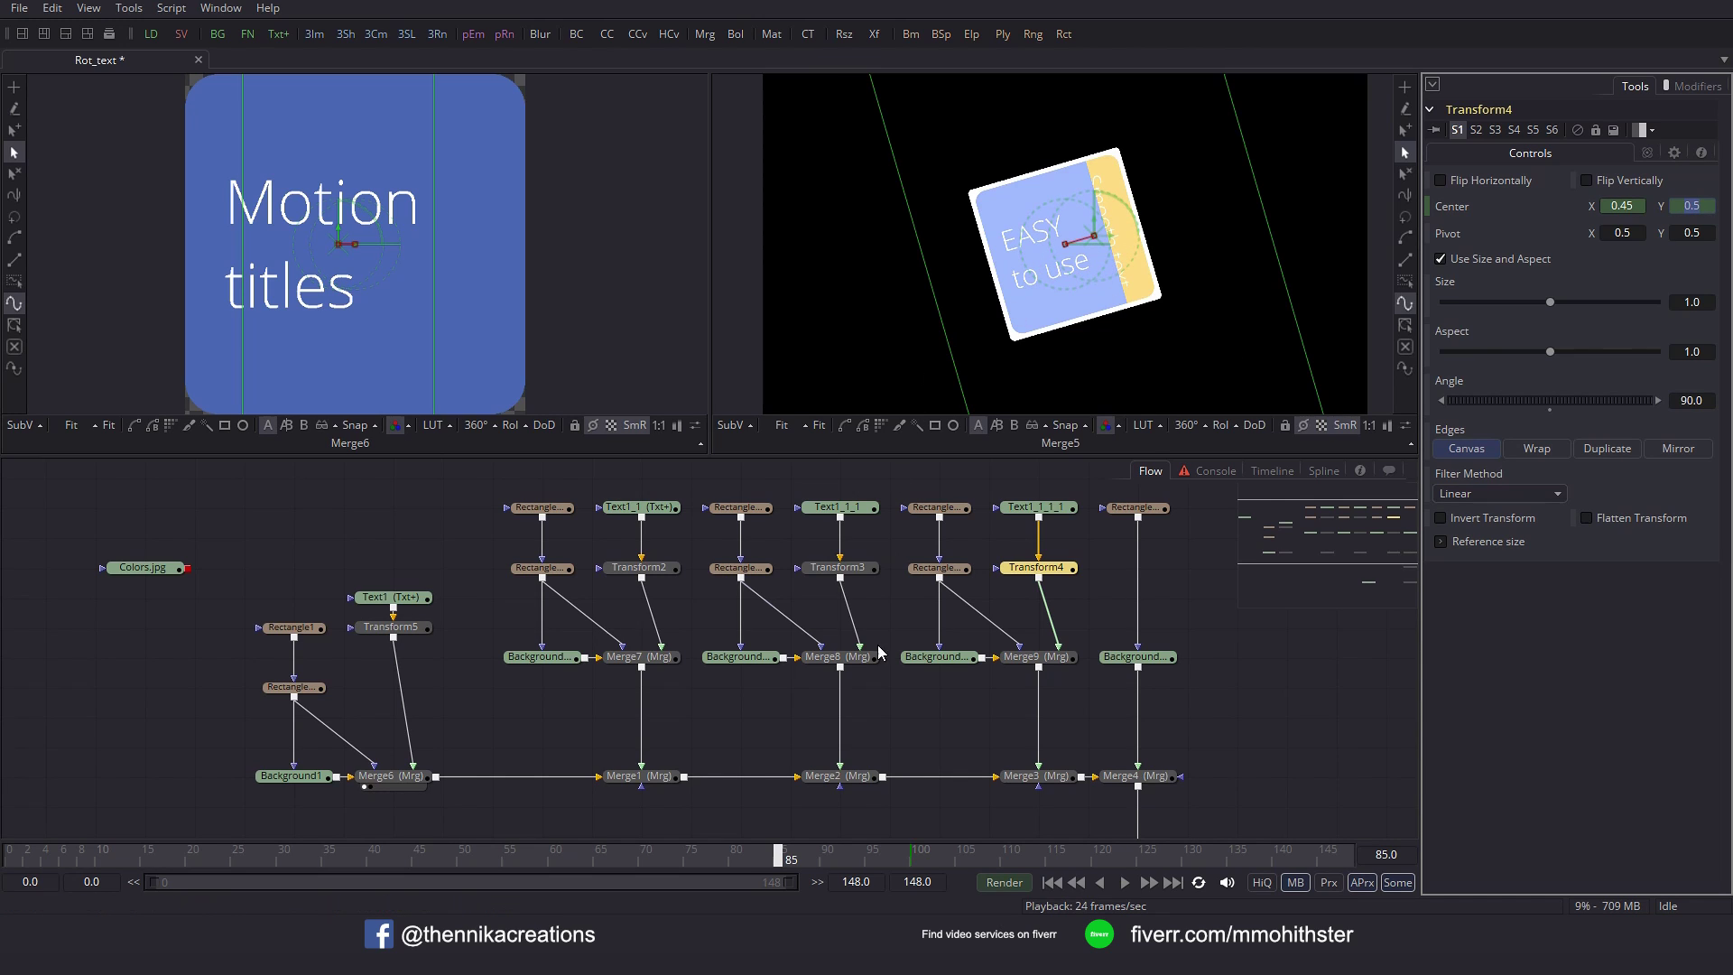
{"action": "left_click_drag", "start_coordinate": [794, 857], "coordinate": [887, 857]}
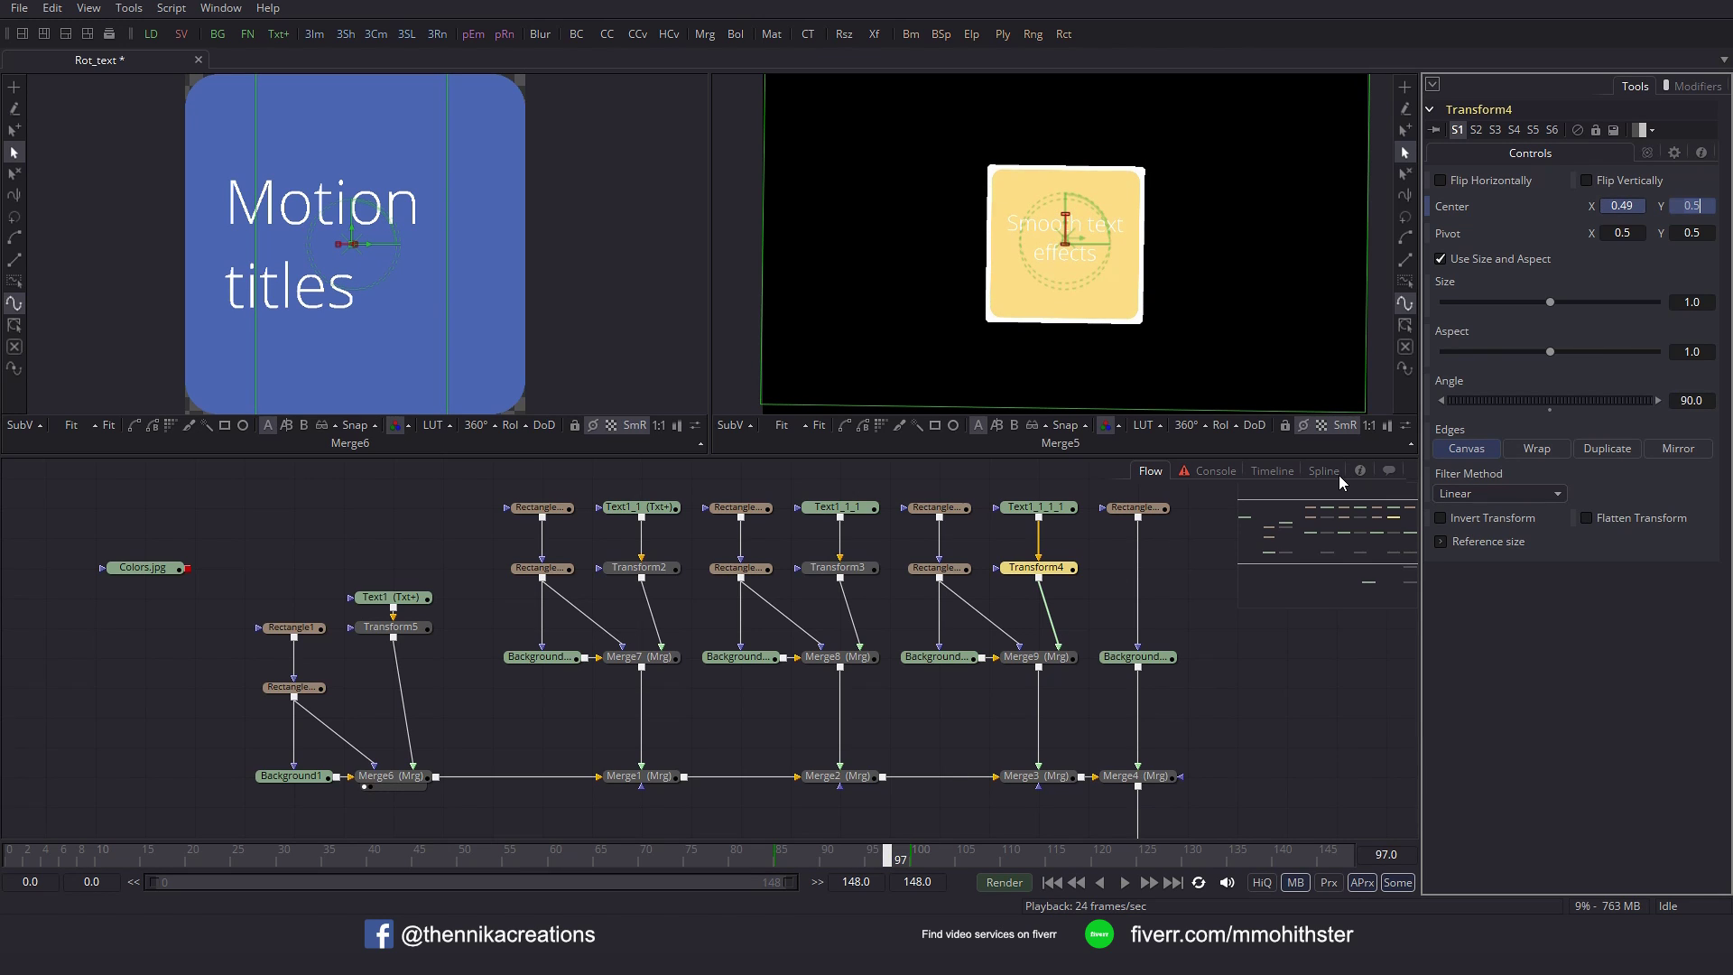
Flatten Transform4's Center keyframe curves in the Spline editor and delete the extra X keyframe at frame 97.
{"action": "left_click", "coordinate": [1324, 469]}
{"action": "left_click", "coordinate": [144, 495]}
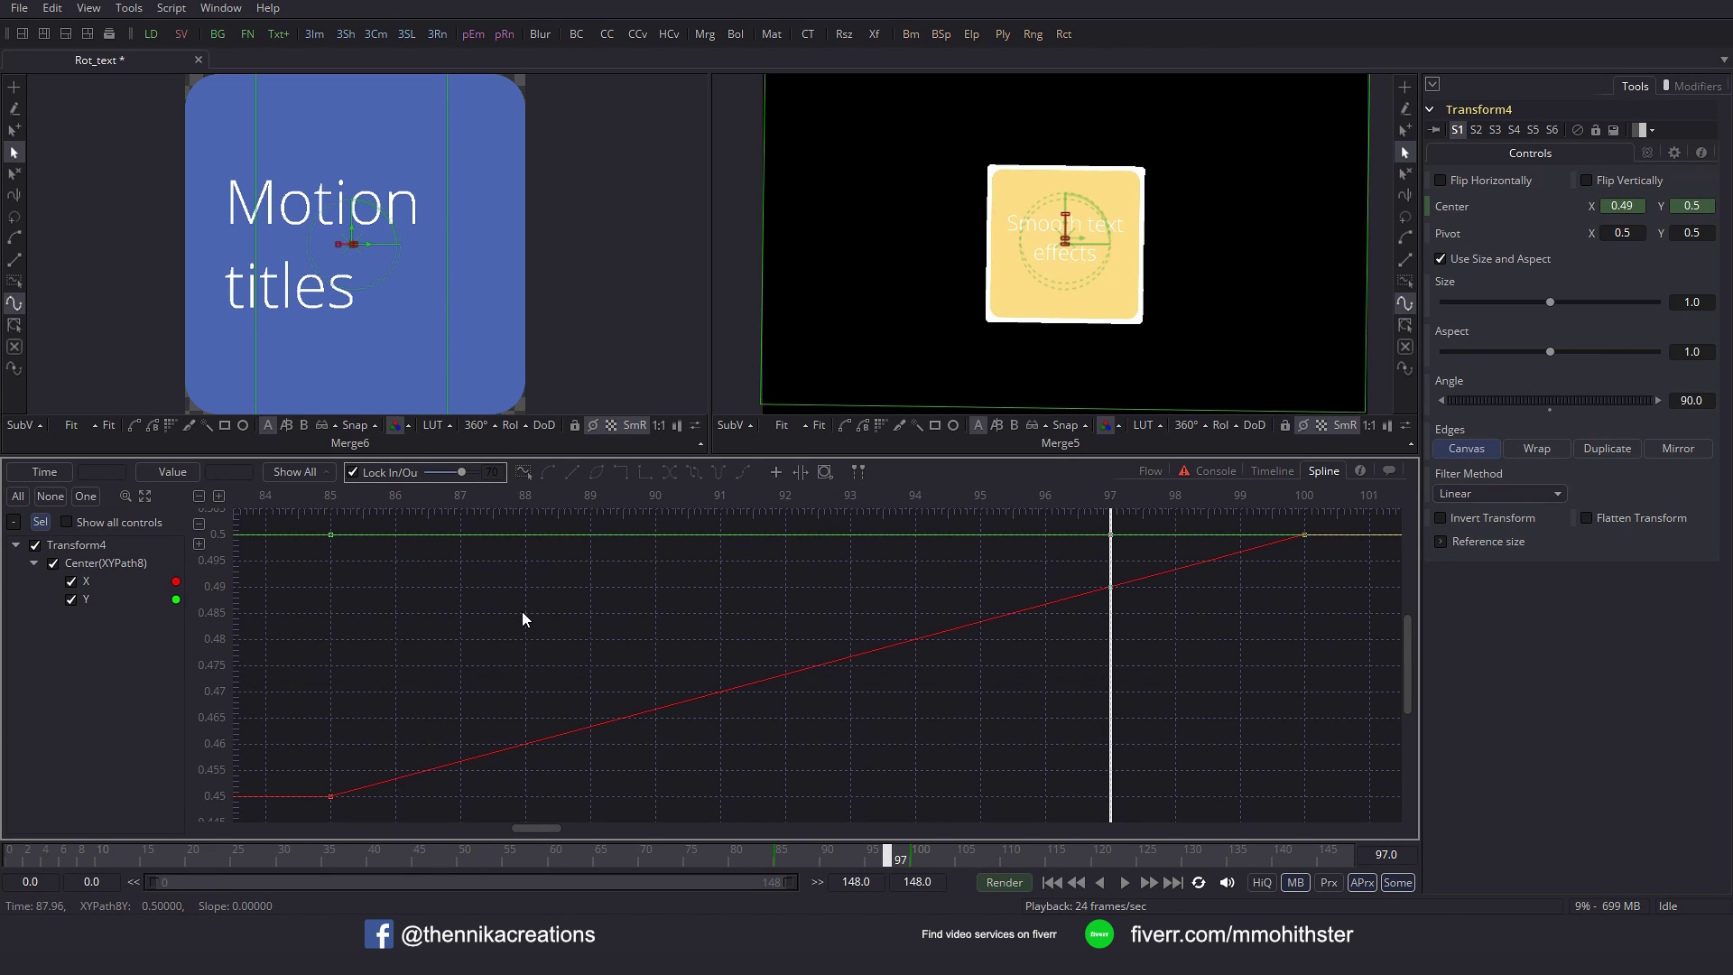
{"action": "key", "text": "ctrl+a"}
{"action": "key", "text": "s"}
{"action": "left_click_drag", "start_coordinate": [1088, 554], "coordinate": [1089, 553]}
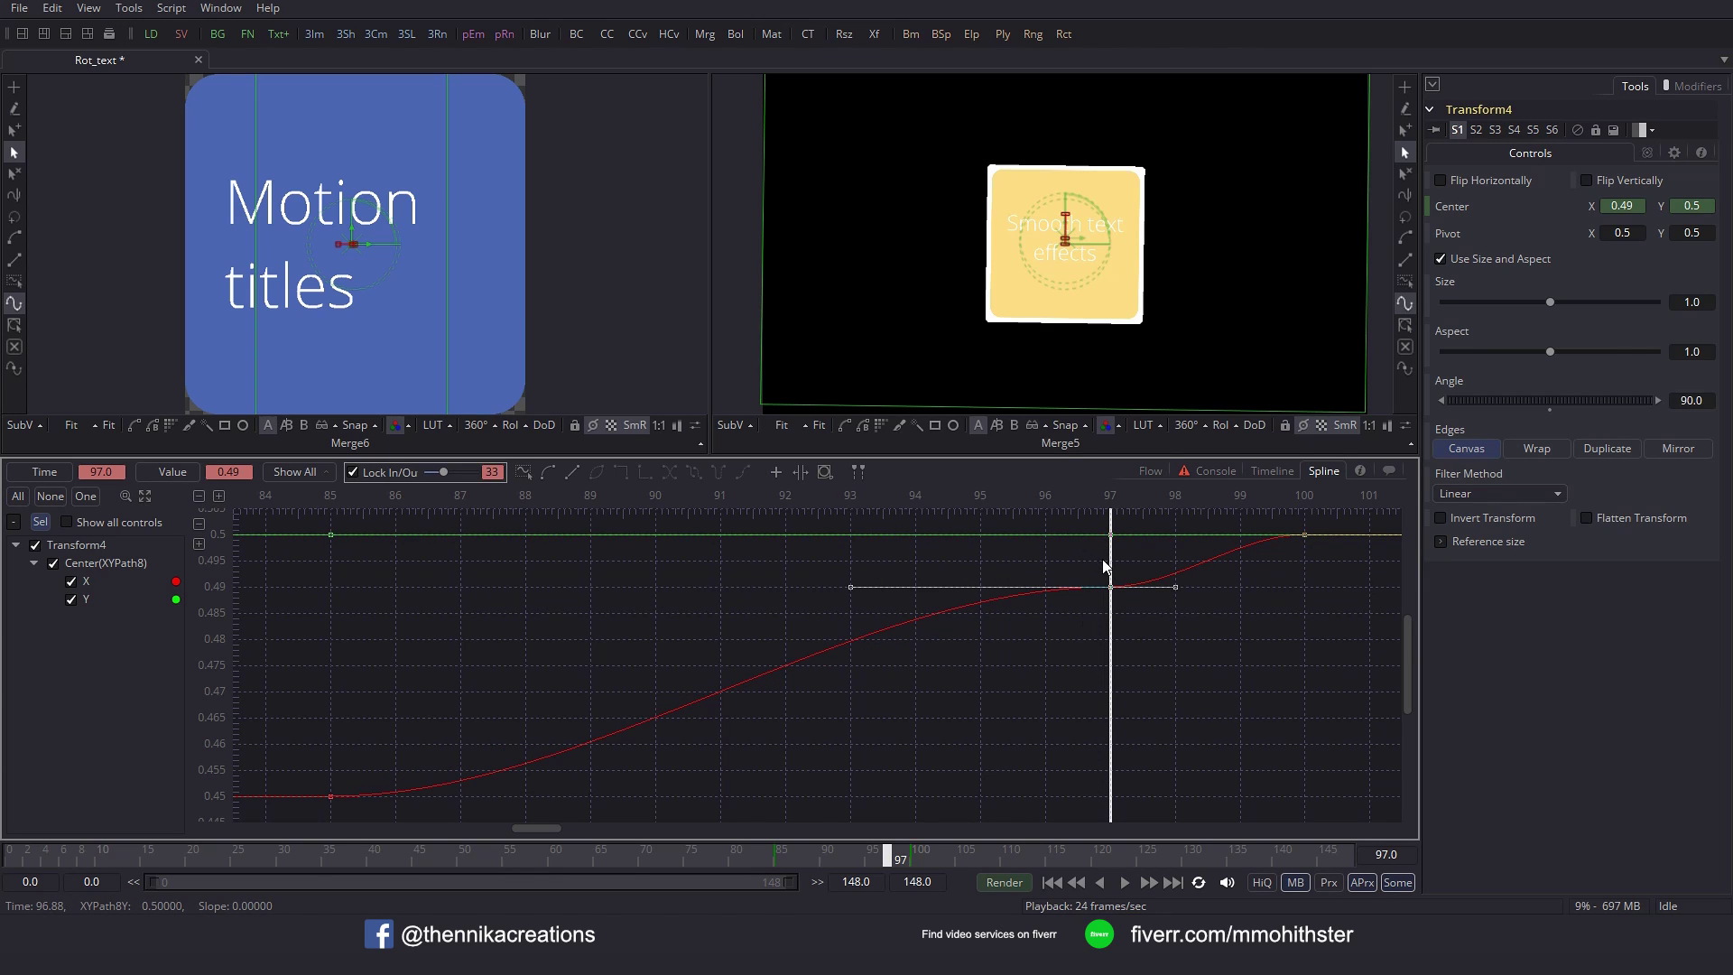
{"action": "key", "text": "Delete"}
Set the In/Out of Transform4's Center keyframe at frame 100 to 70.
{"action": "left_click_drag", "start_coordinate": [1336, 582], "coordinate": [1280, 506]}
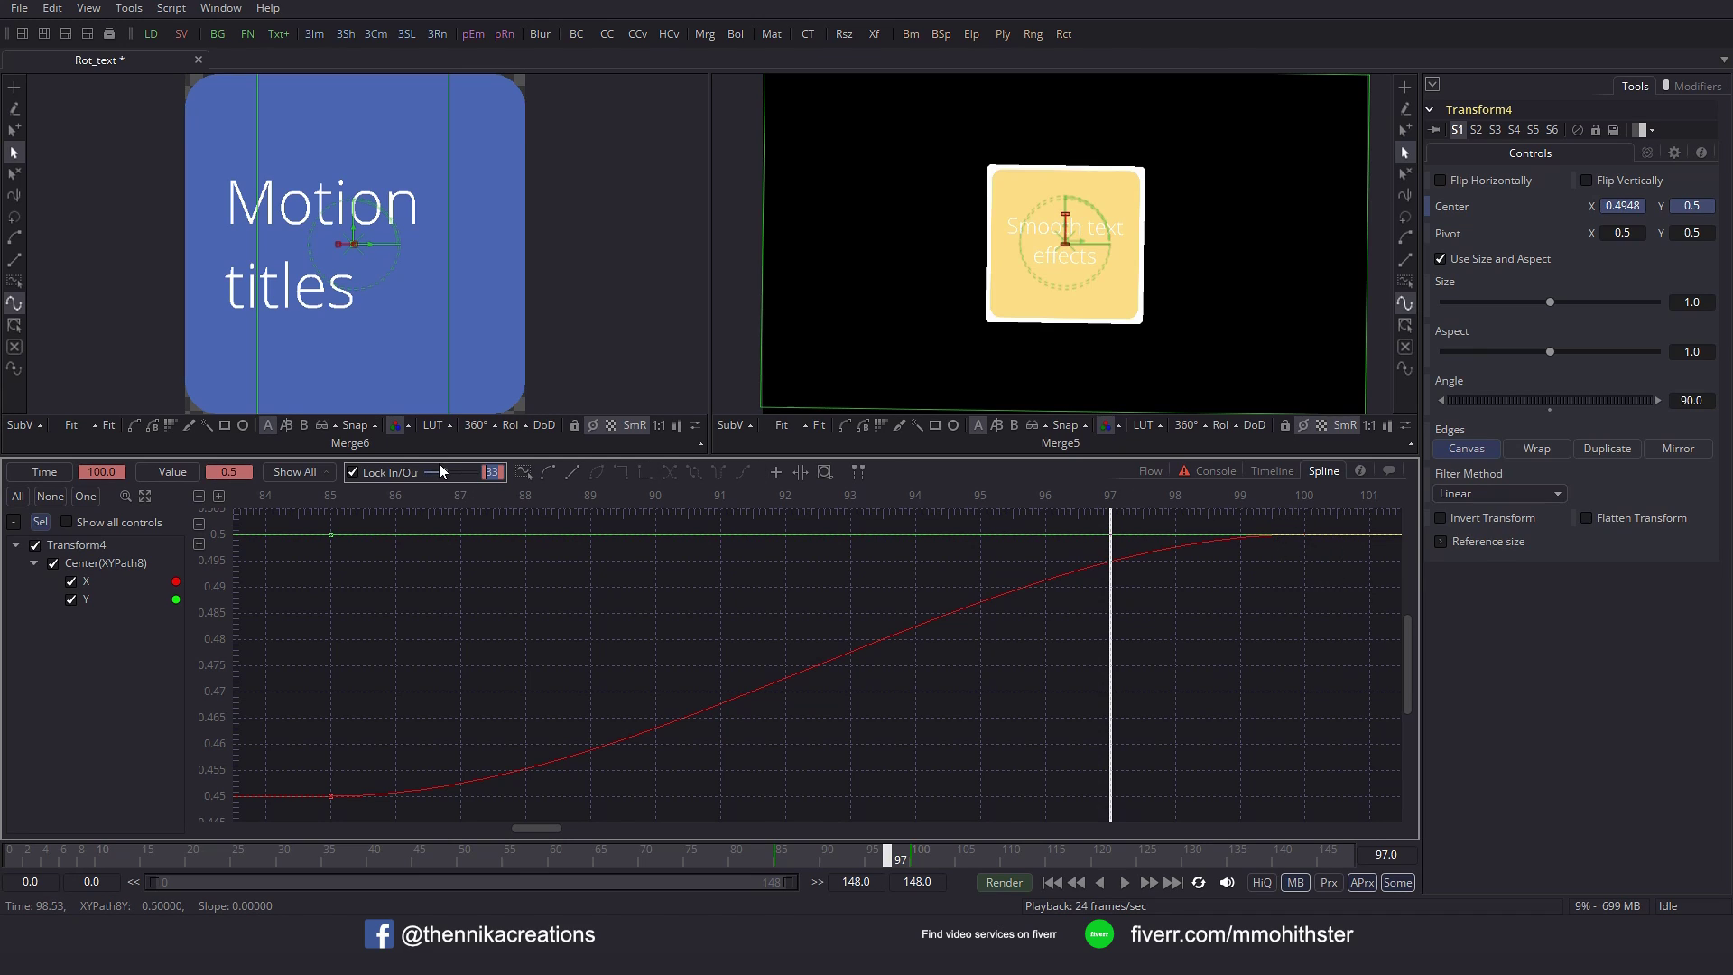
{"action": "type", "text": "70"}
{"action": "key", "text": "Return"}
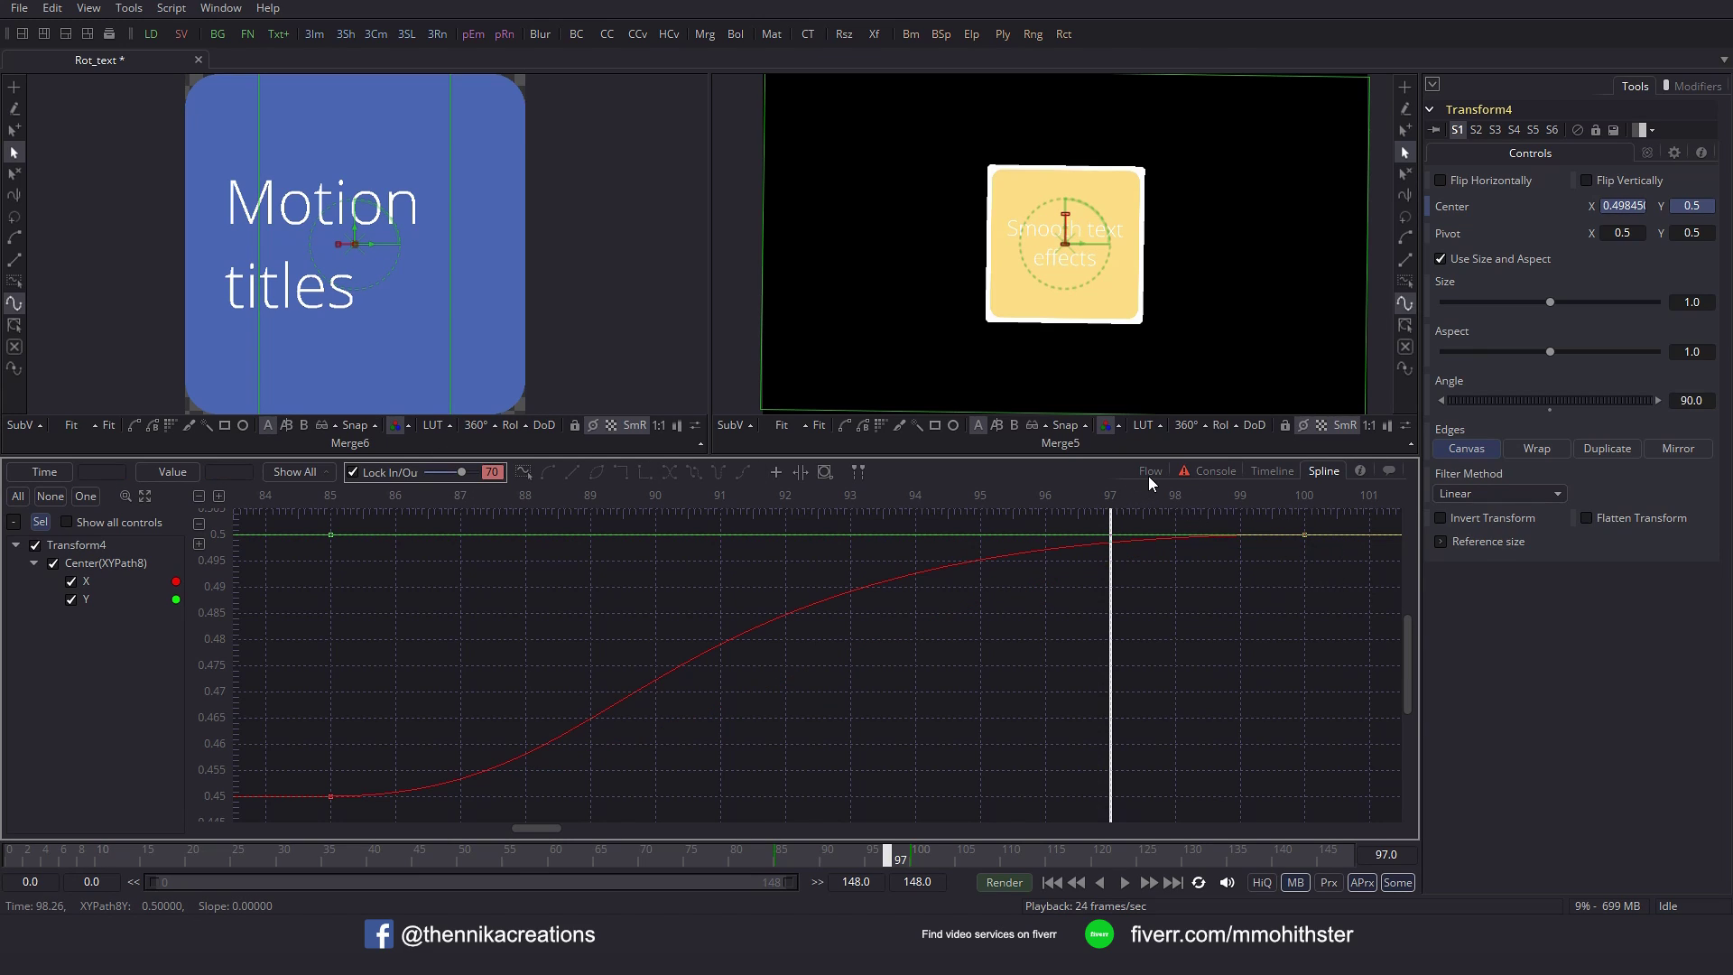
Return to the node flow and play back the whole title animation from the start.
{"action": "left_click", "coordinate": [1150, 471]}
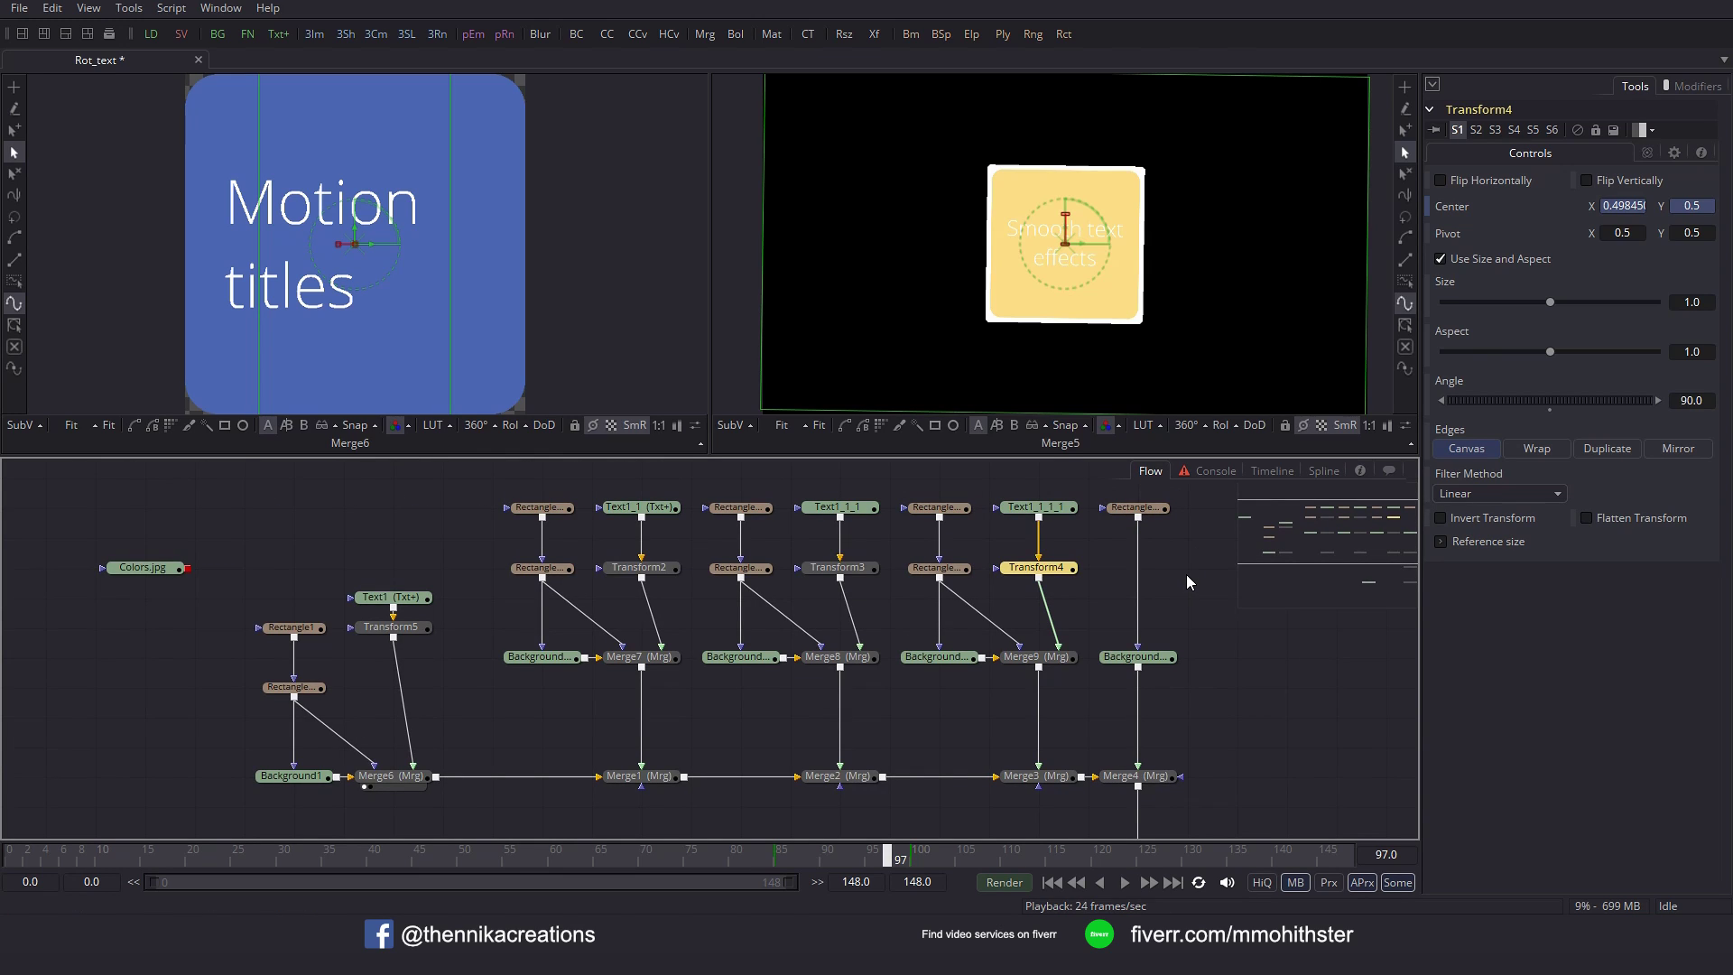
{"action": "left_click", "coordinate": [1189, 574]}
{"action": "left_click", "coordinate": [11, 852]}
{"action": "left_click", "coordinate": [1125, 883]}
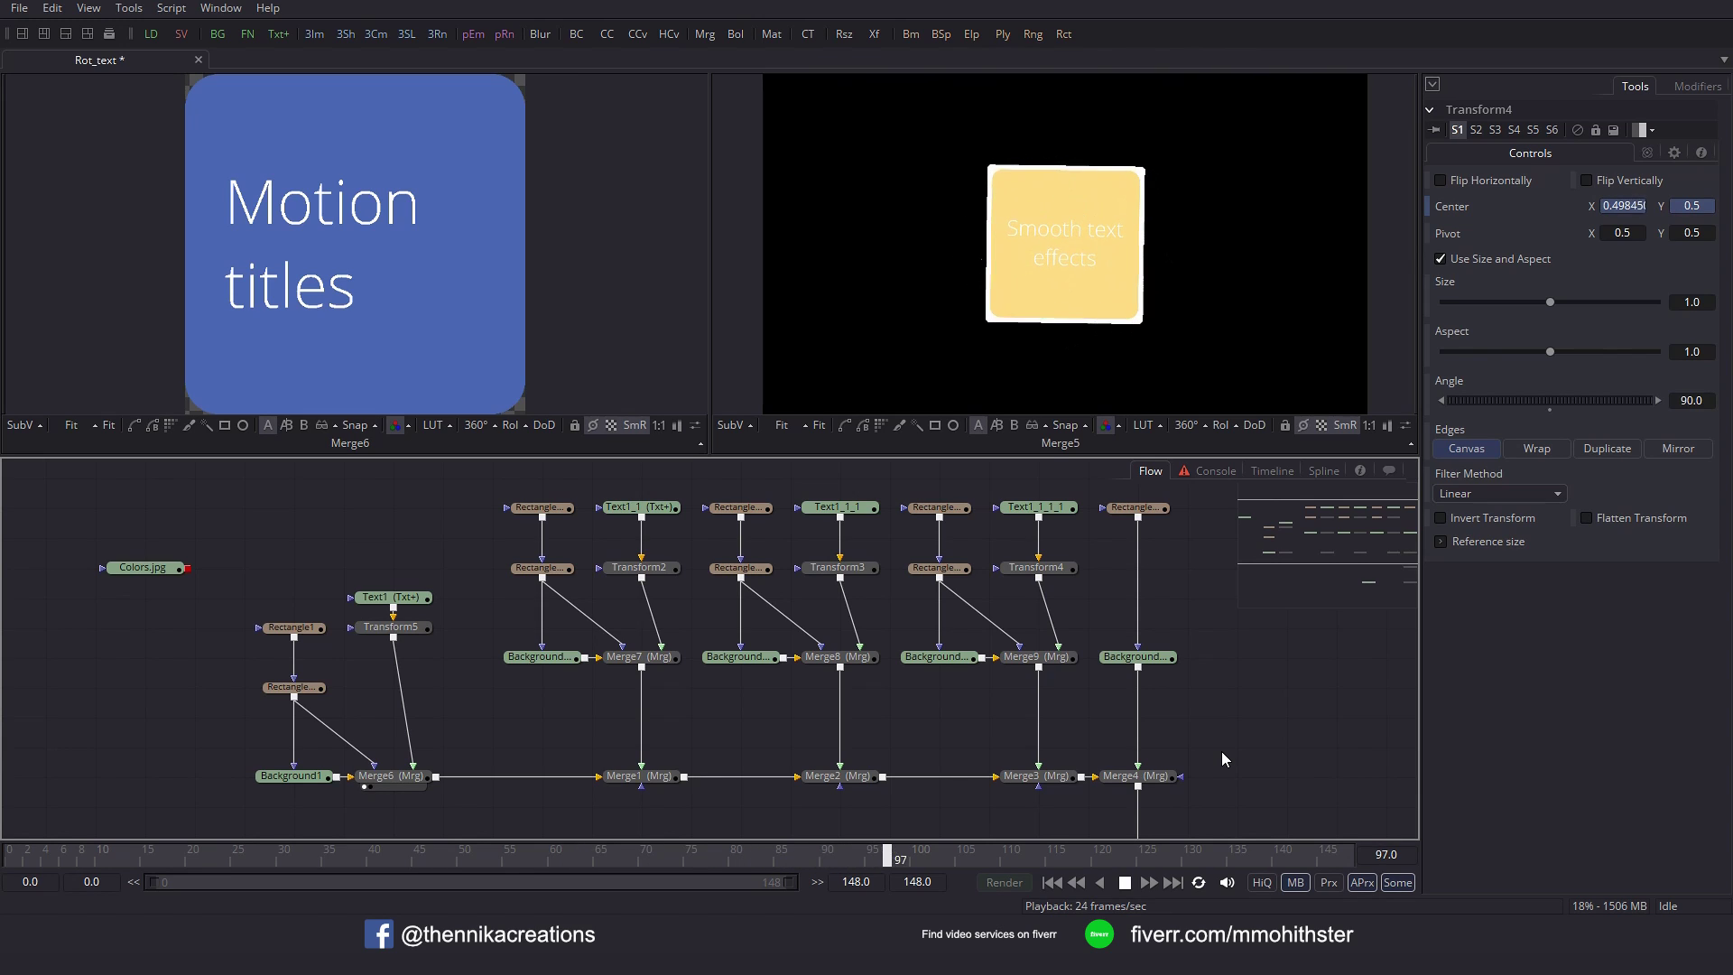
{"action": "left_click", "coordinate": [1123, 882]}
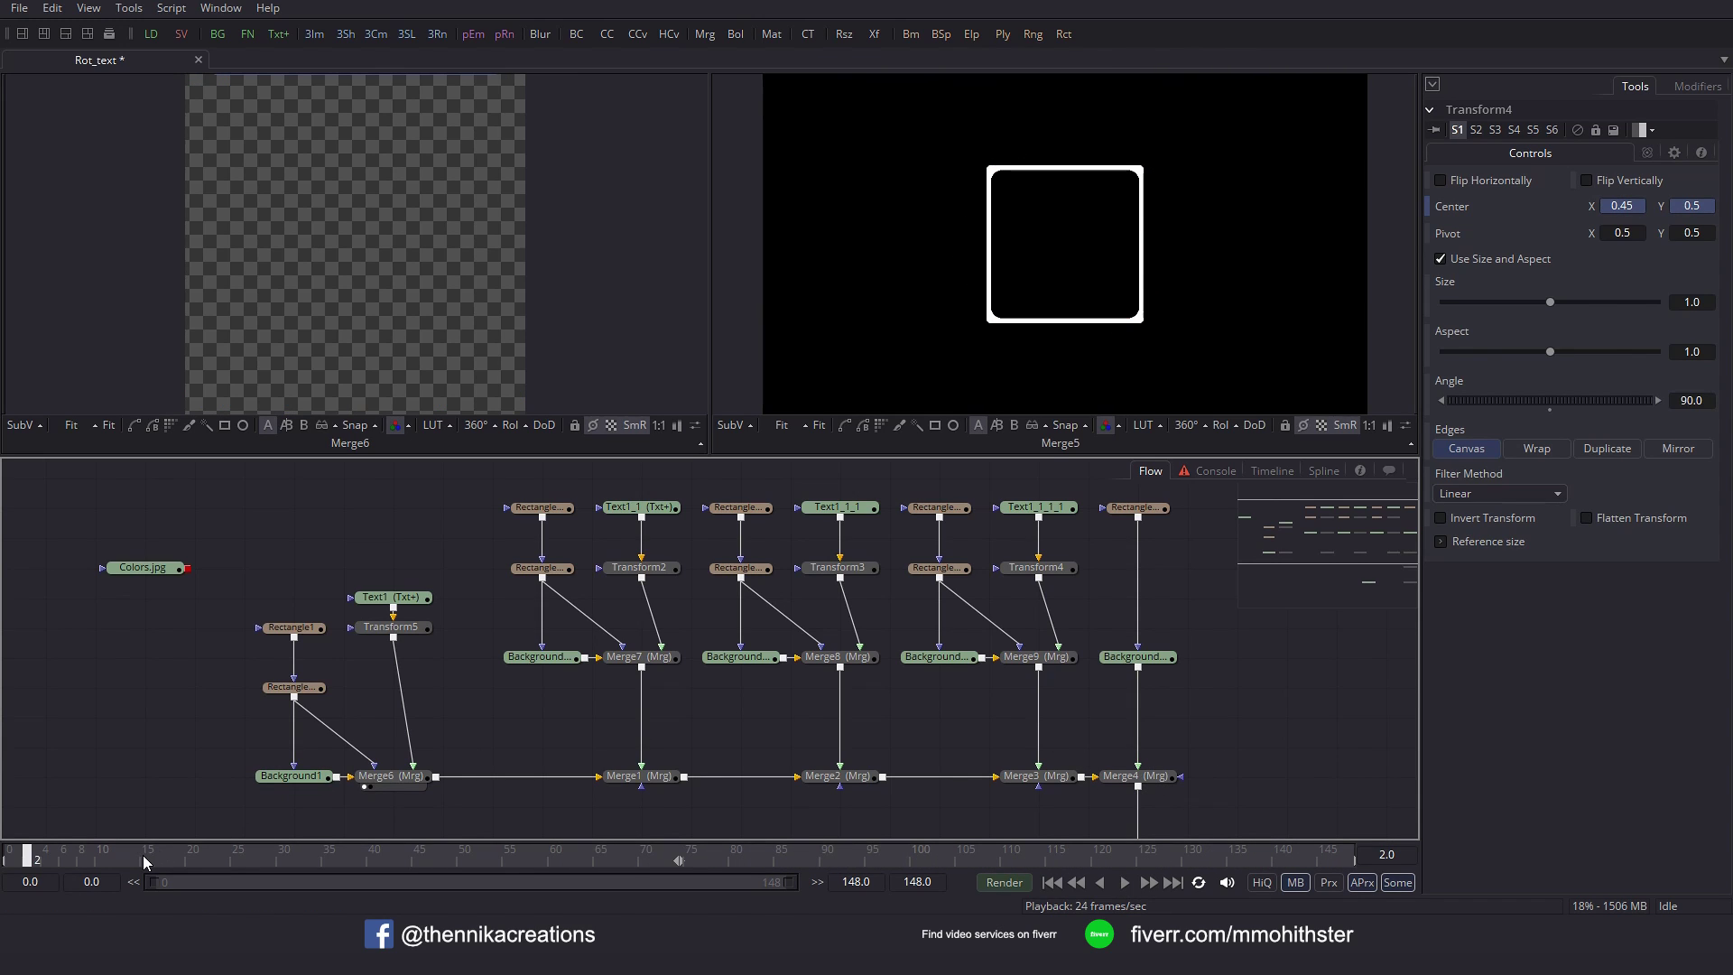
Scrub the animation to frame 58, then add Character Level Styling to Text1's styled text and show Text1 in the viewer.
{"action": "left_click", "coordinate": [271, 845]}
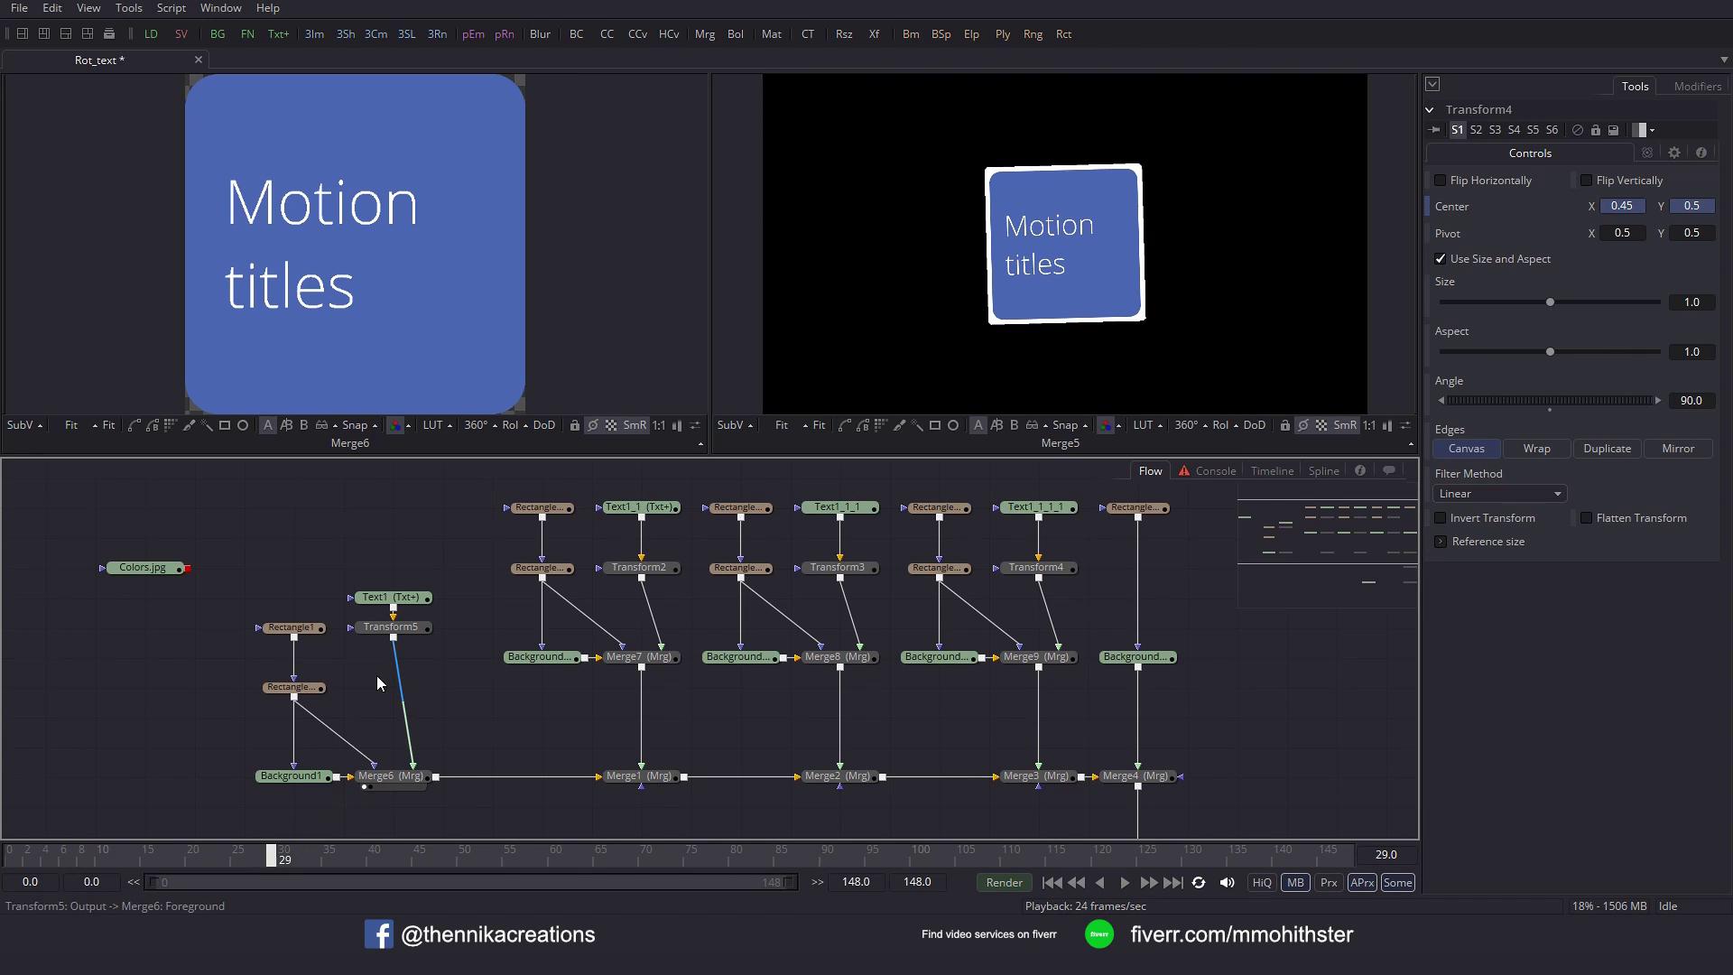
{"action": "left_click_drag", "start_coordinate": [424, 853], "coordinate": [534, 852]}
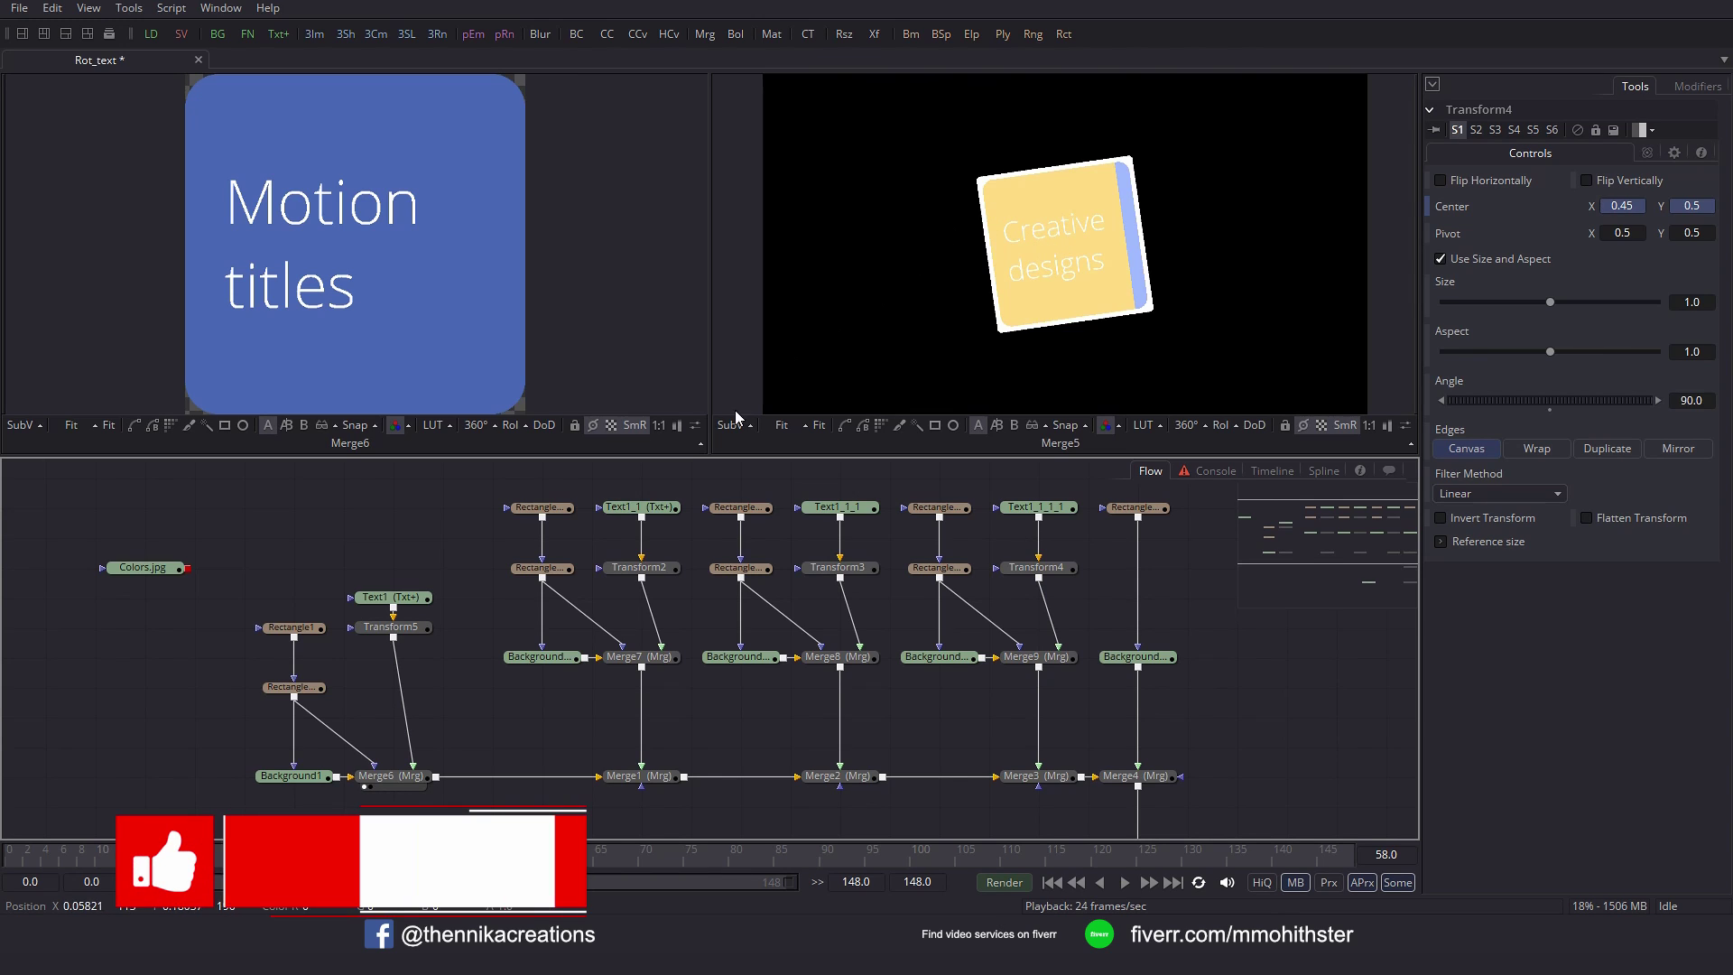
{"action": "left_click", "coordinate": [405, 600]}
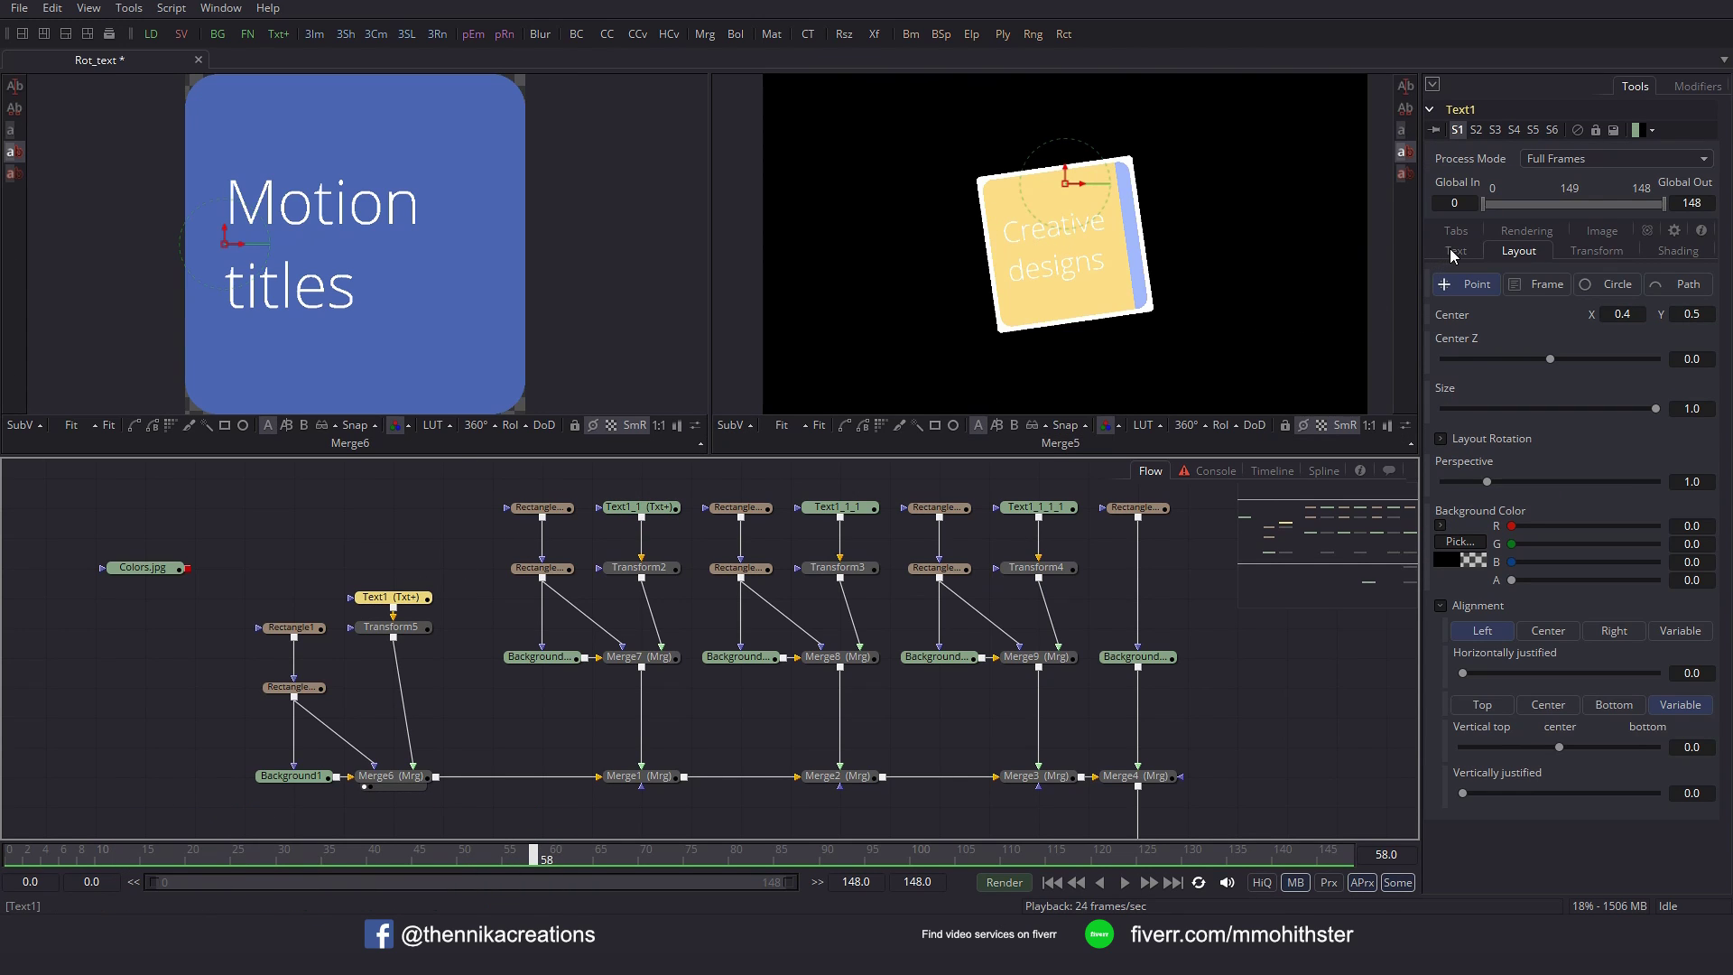
{"action": "left_click", "coordinate": [1456, 251]}
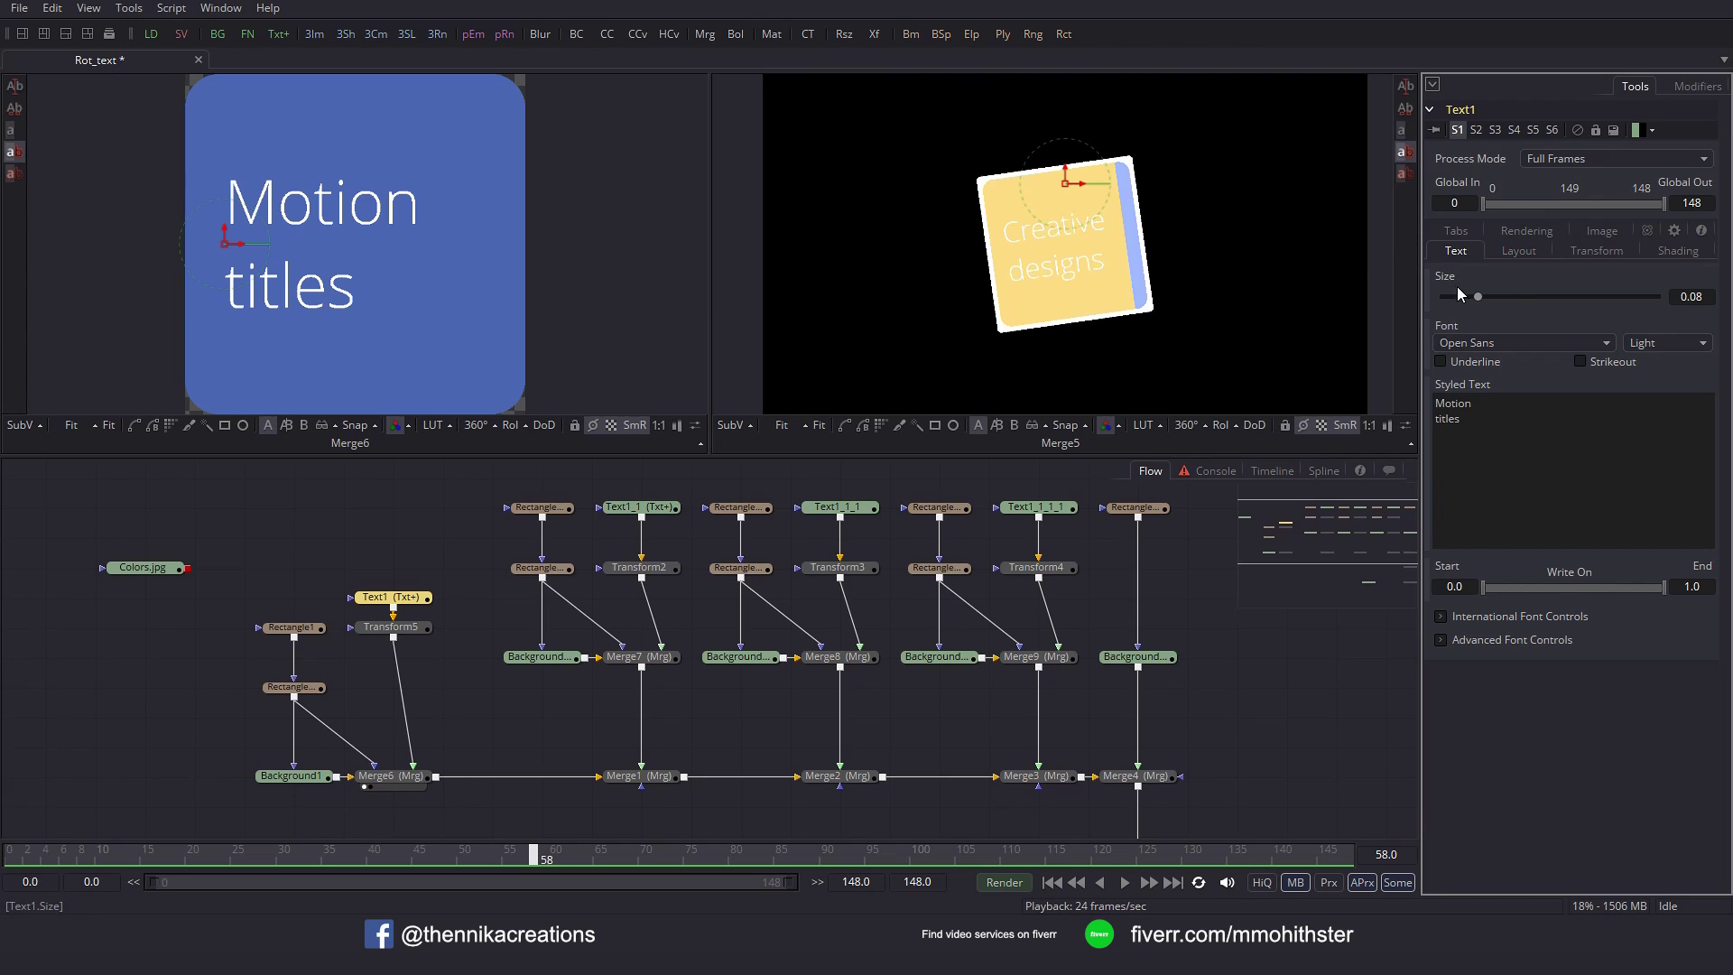
{"action": "right_click", "coordinate": [1481, 384]}
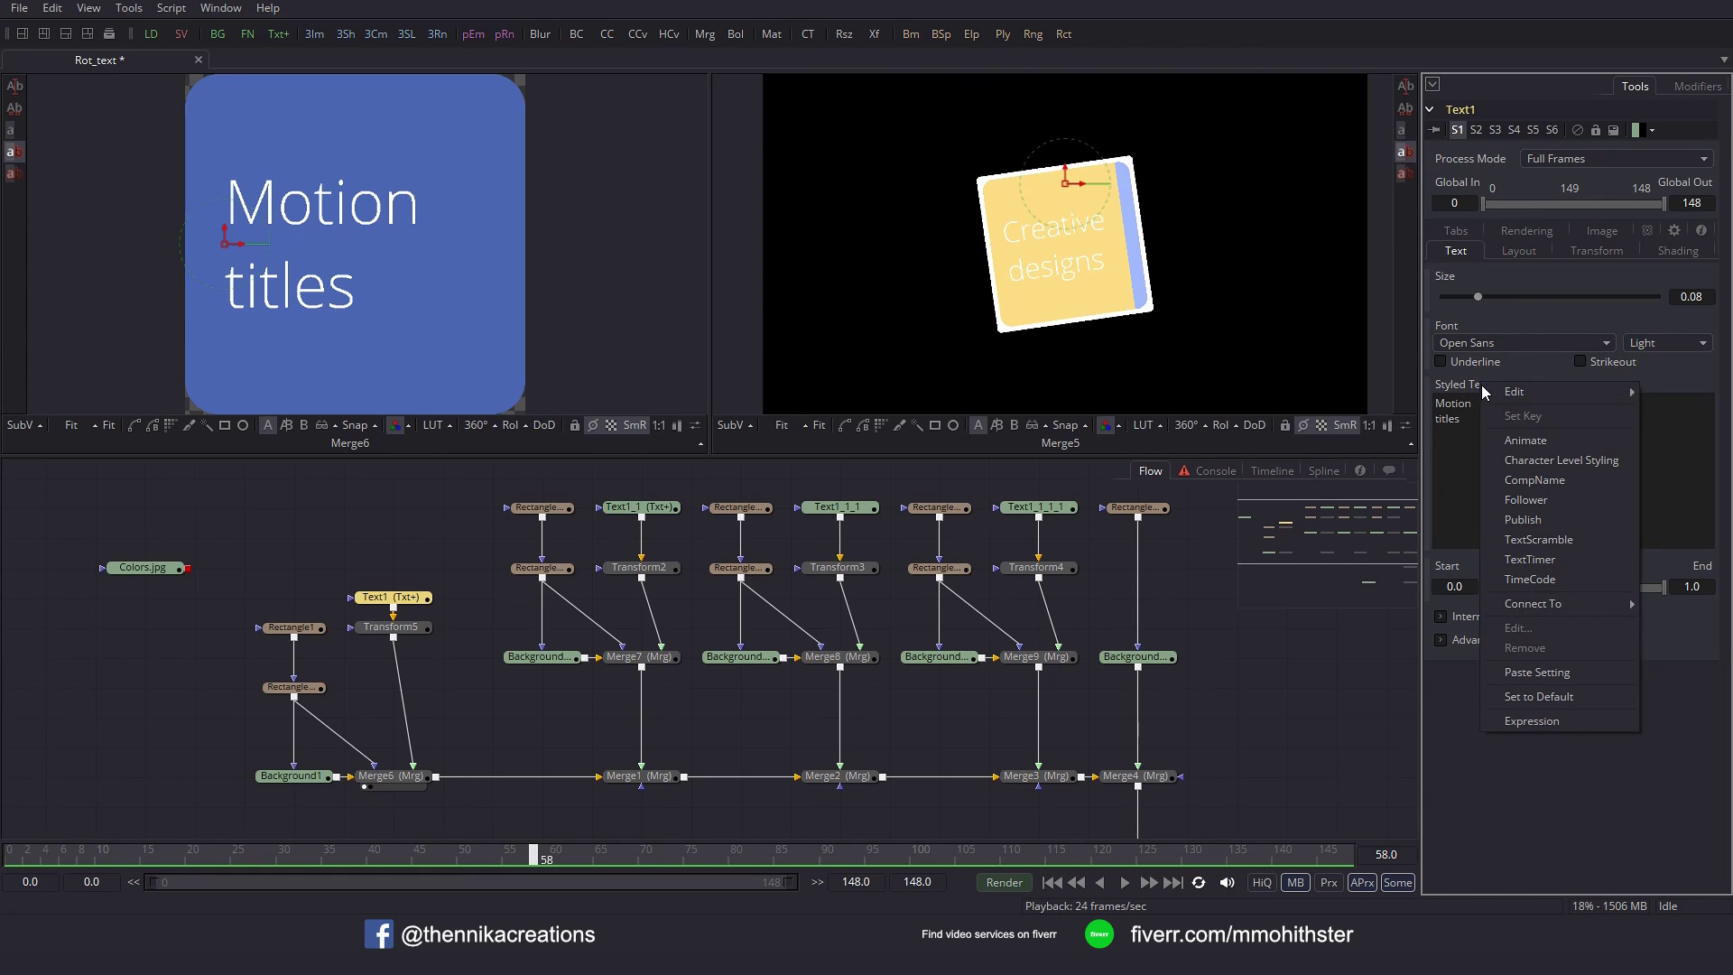
{"action": "left_click", "coordinate": [1550, 459]}
{"action": "left_click_drag", "start_coordinate": [412, 601], "coordinate": [470, 350]}
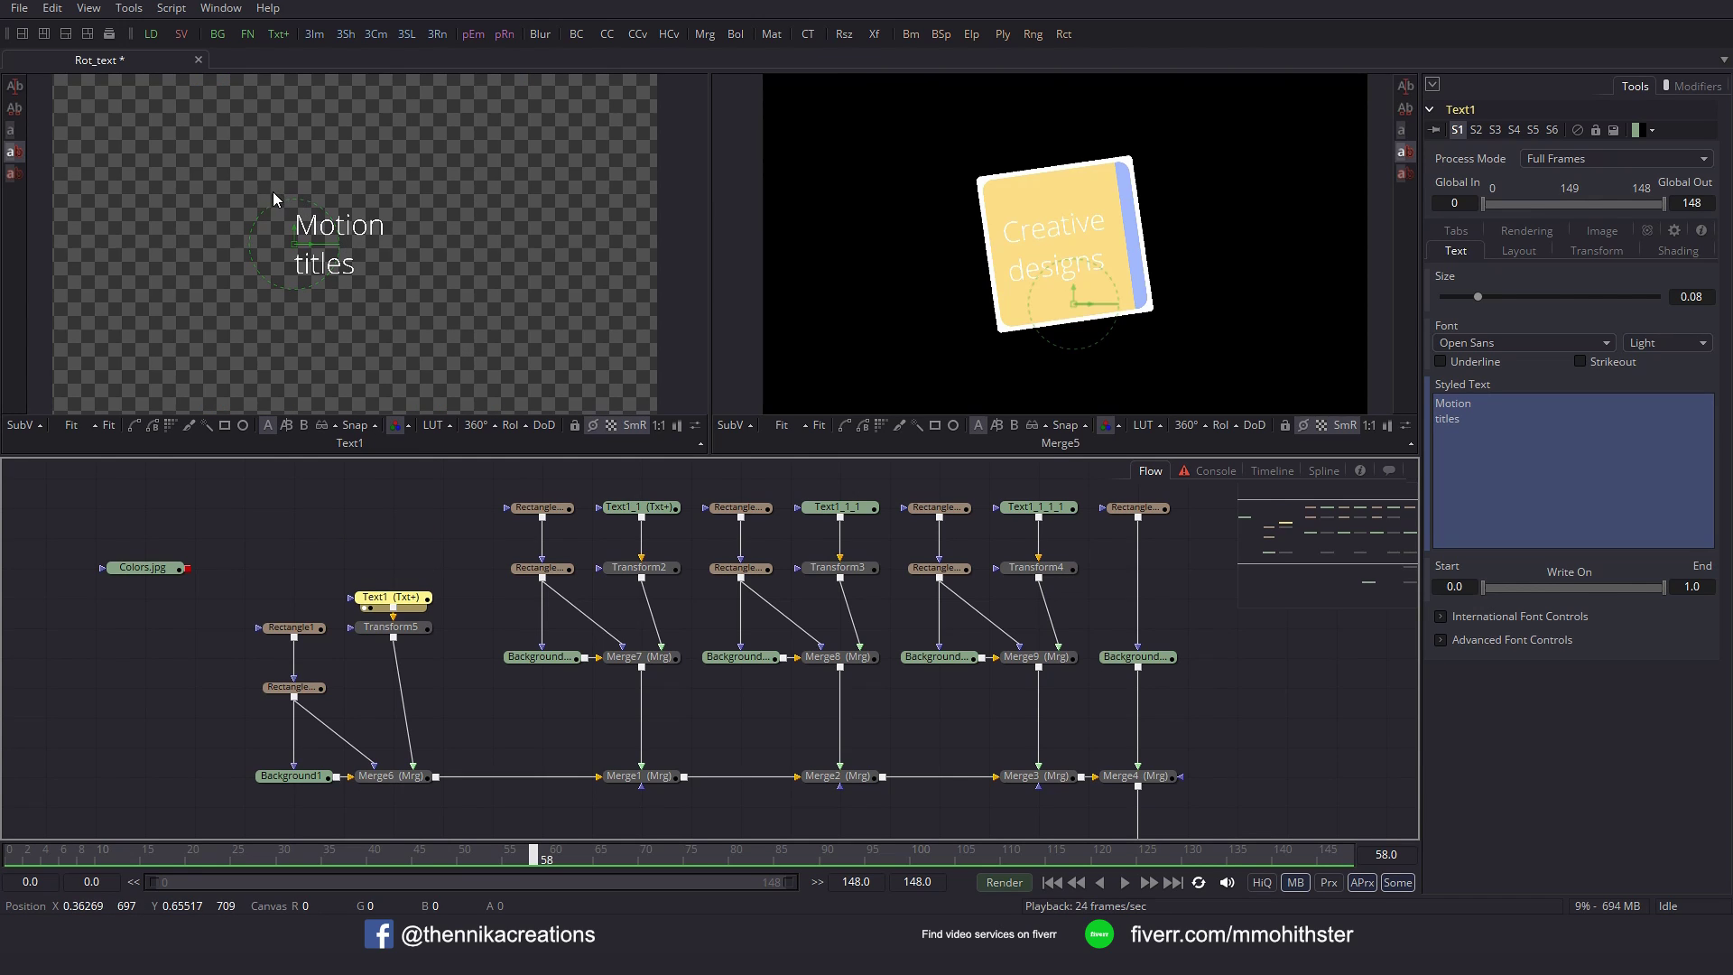
Set the word "Motion" in Text1 to the Bold font style using its character-level styling modifier.
{"action": "left_click", "coordinate": [1682, 84]}
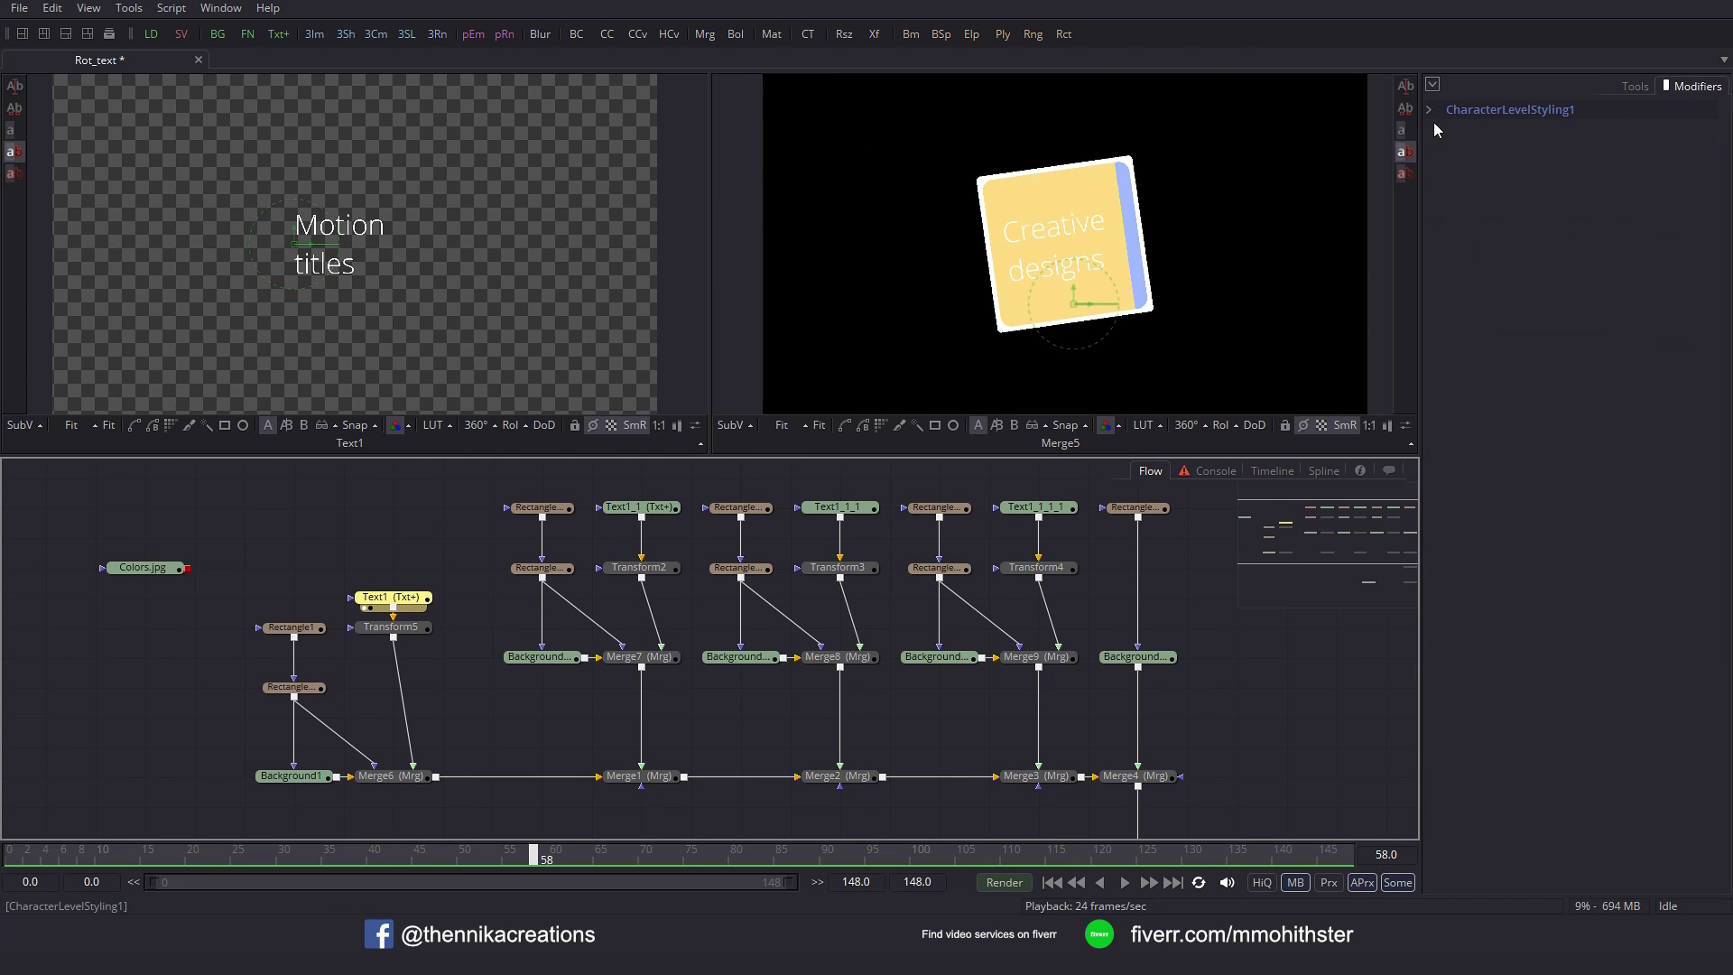
{"action": "left_click", "coordinate": [1430, 110]}
{"action": "left_click_drag", "start_coordinate": [244, 170], "coordinate": [414, 246]}
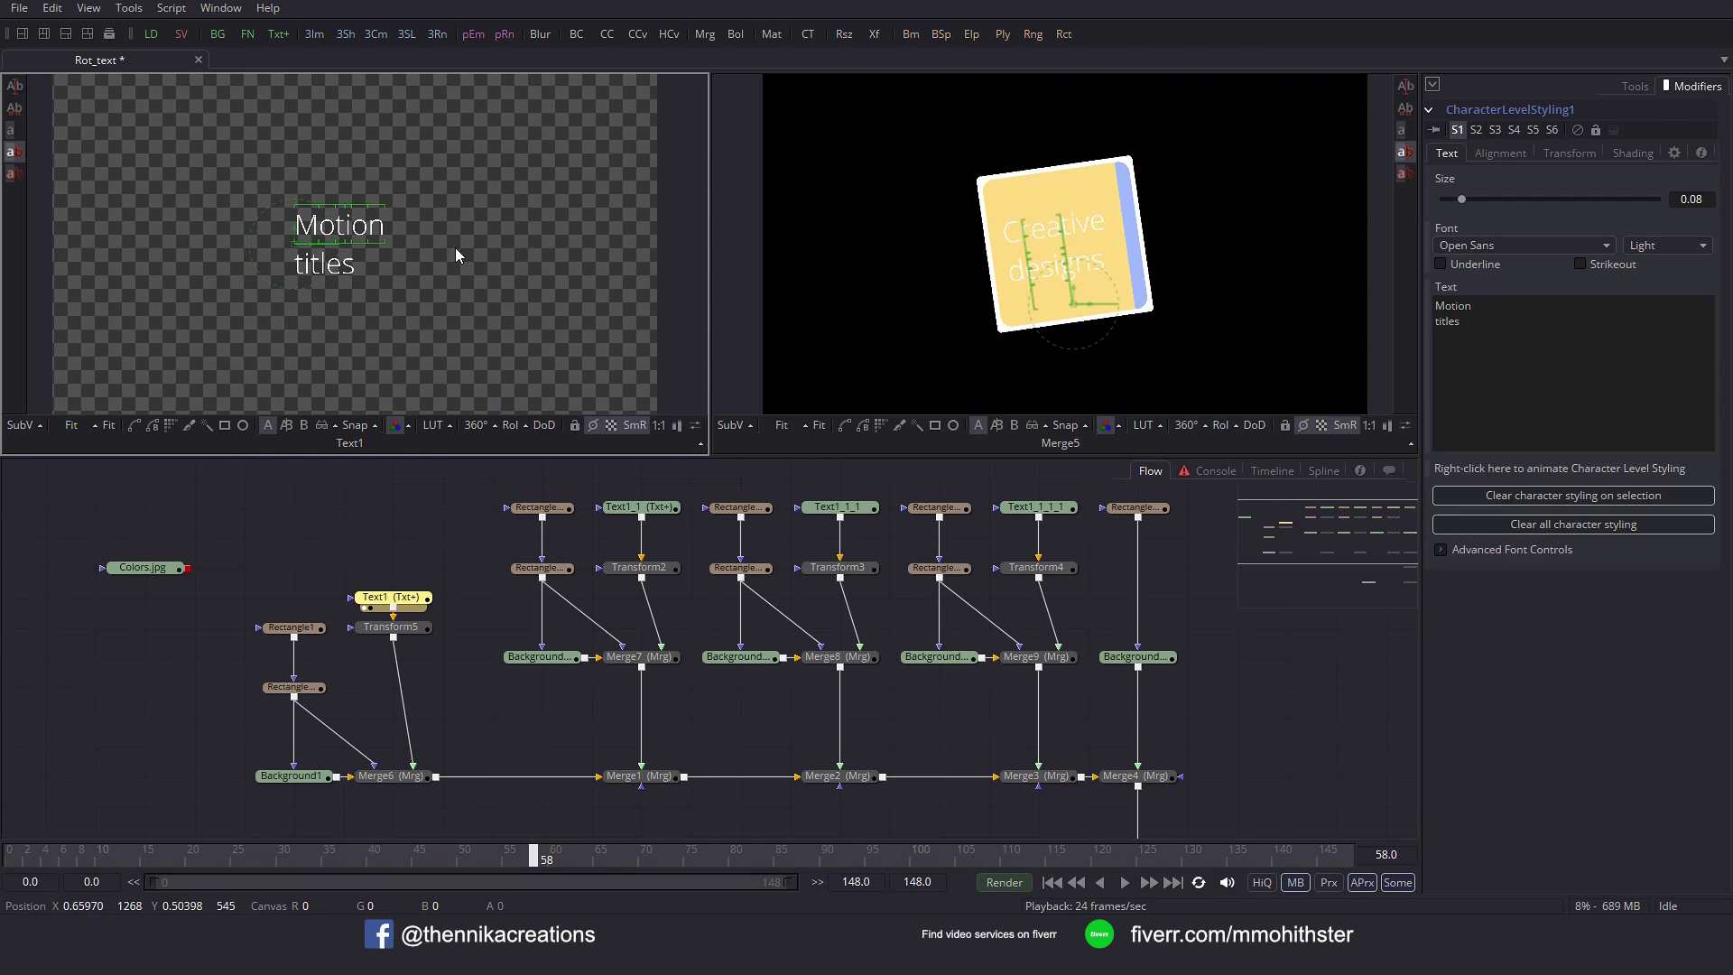
{"action": "left_click", "coordinate": [1660, 242]}
{"action": "left_click", "coordinate": [1670, 162]}
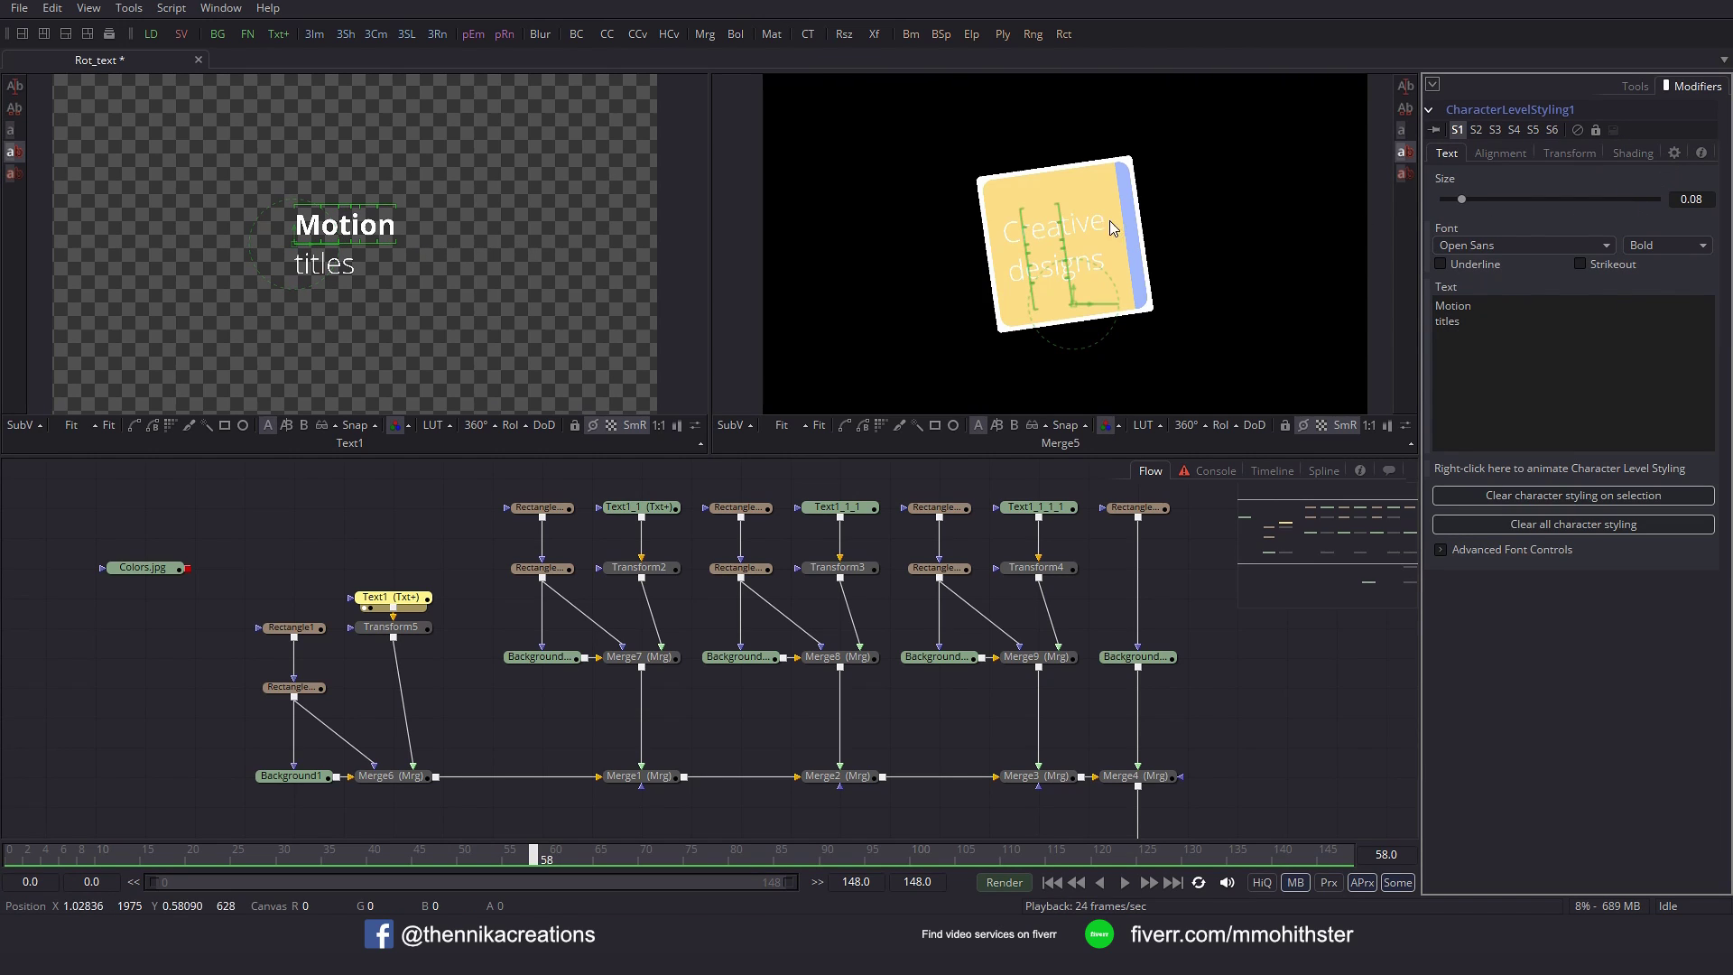
Set the word "titles" in Text1 to Italic with size 0.06, and show Merge6 in the viewer.
{"action": "left_click_drag", "start_coordinate": [375, 294], "coordinate": [282, 246]}
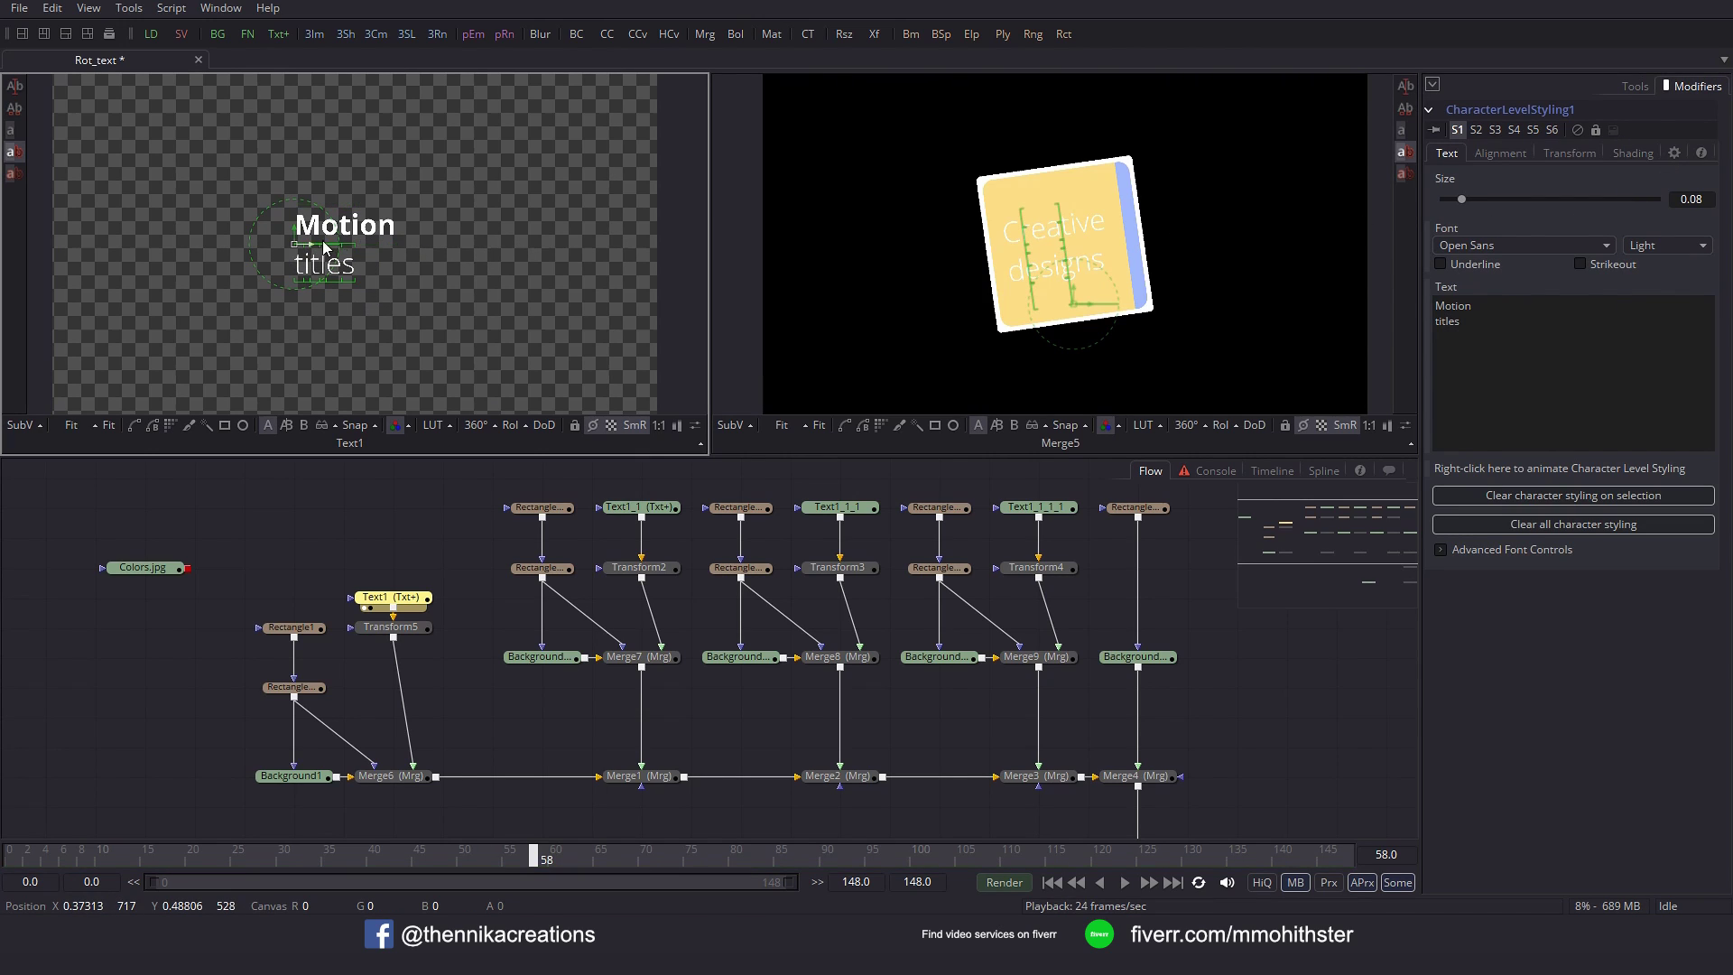
{"action": "left_click", "coordinate": [1655, 245]}
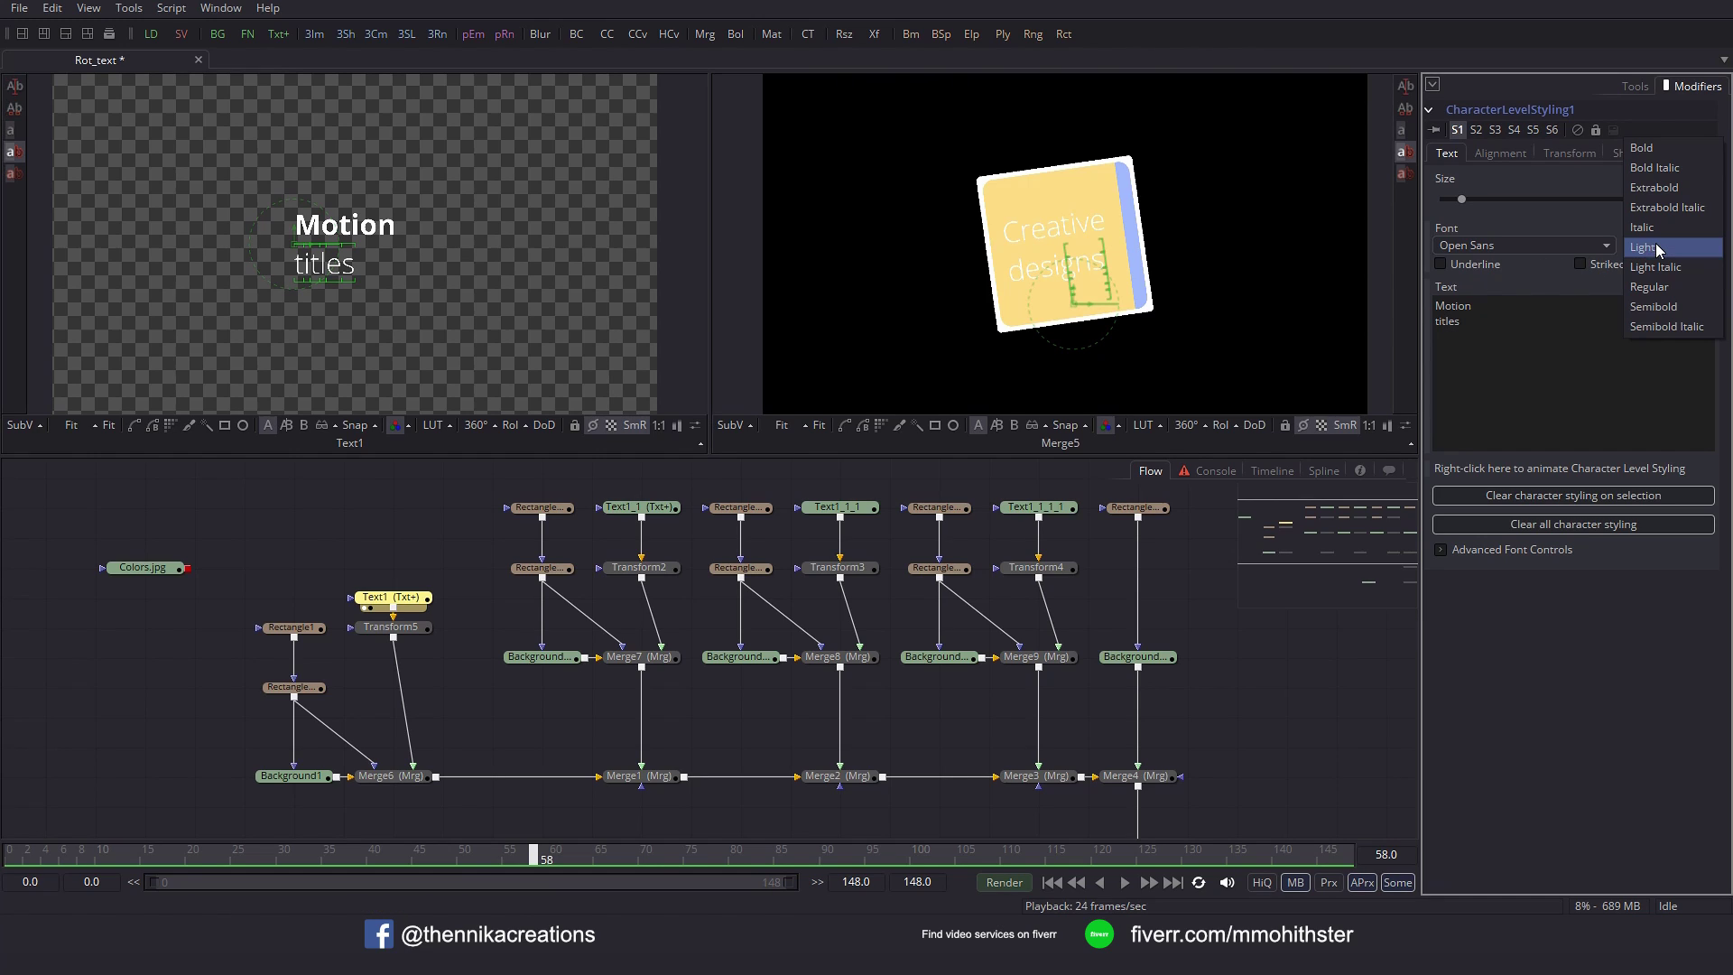
{"action": "left_click", "coordinate": [1655, 227]}
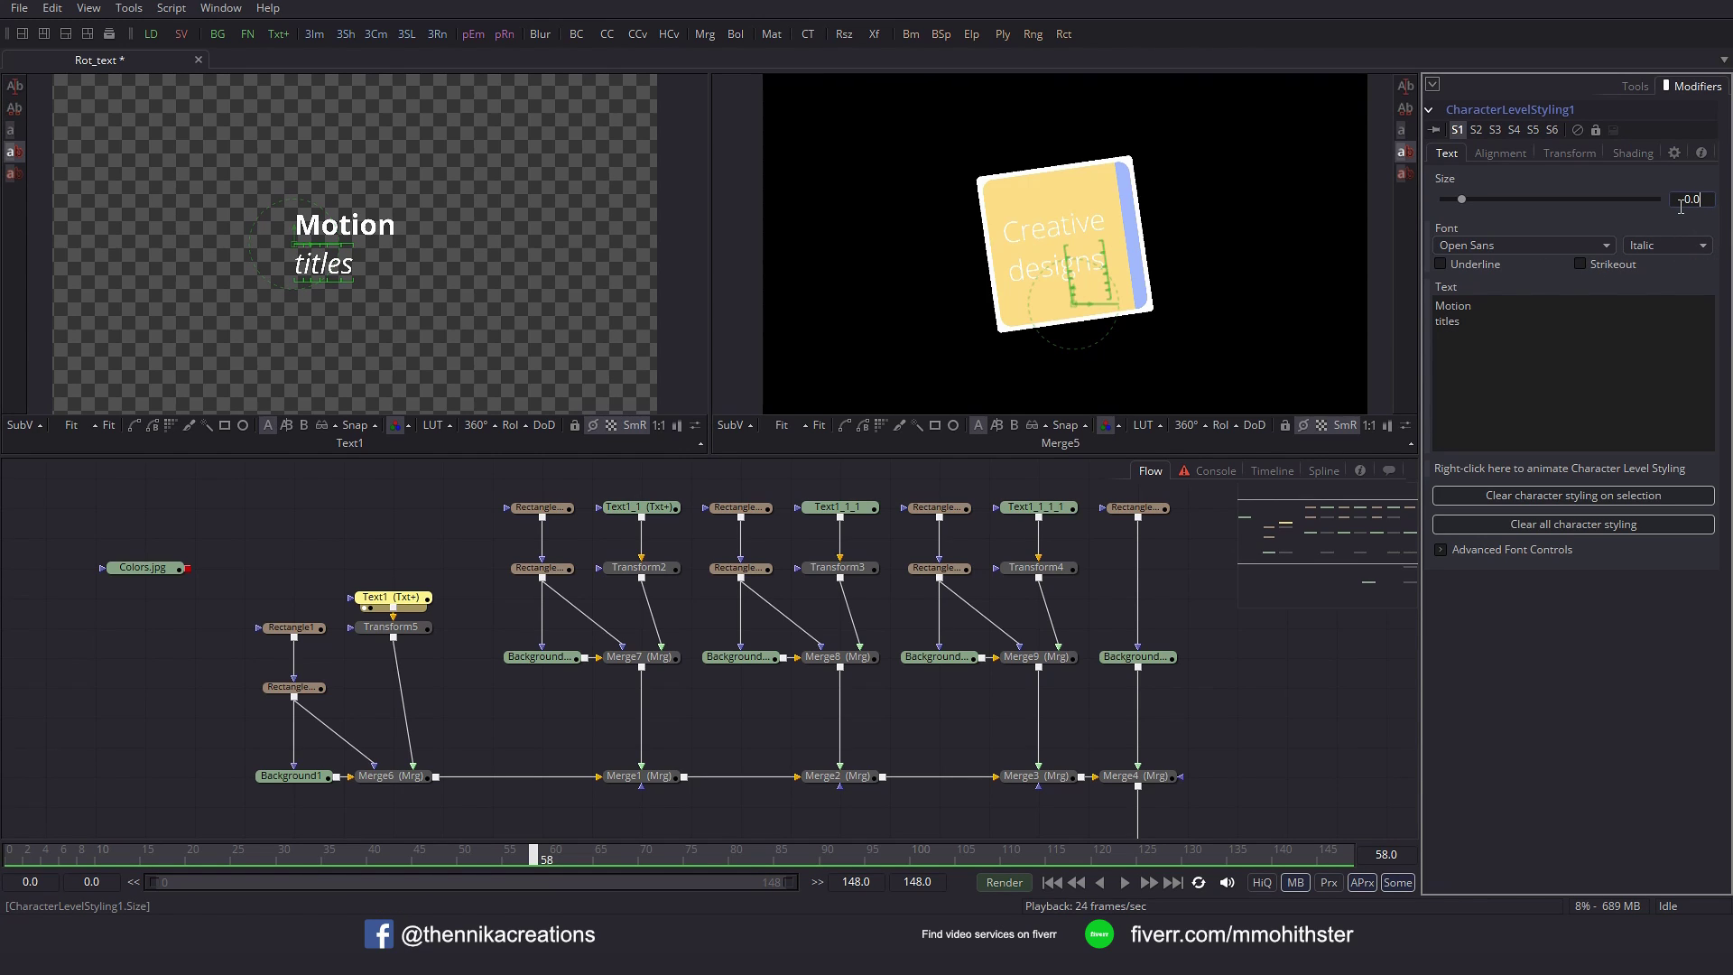
{"action": "key", "text": "Return"}
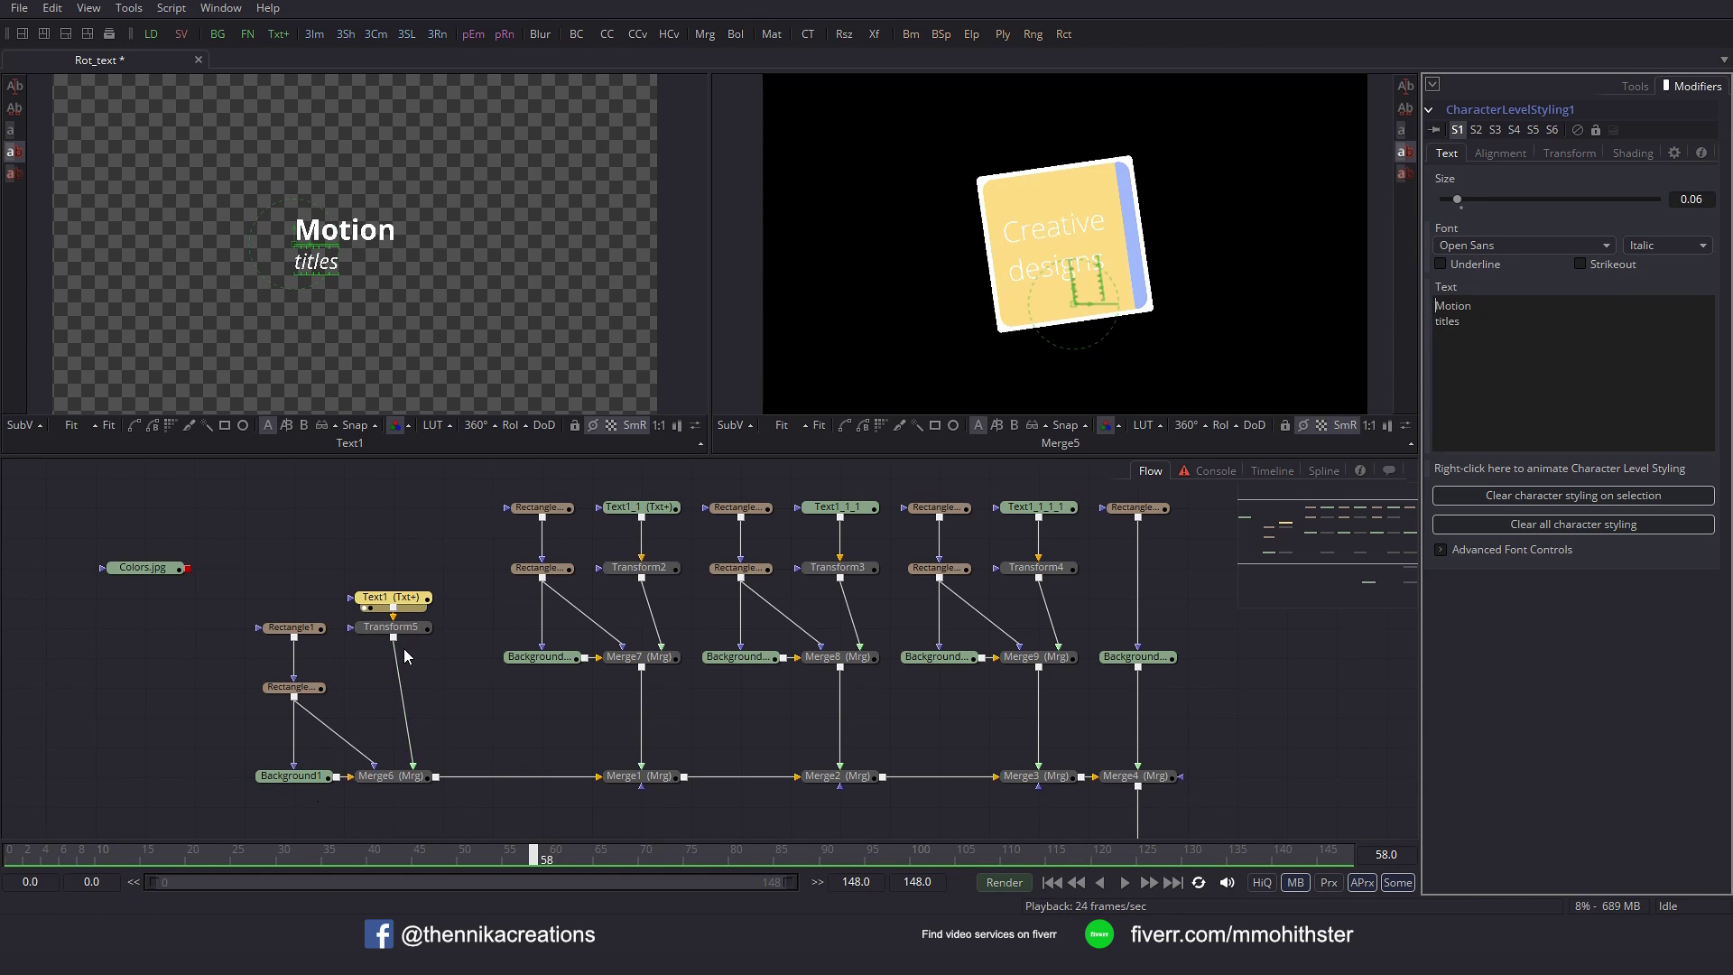
{"action": "left_click_drag", "start_coordinate": [388, 775], "coordinate": [493, 361]}
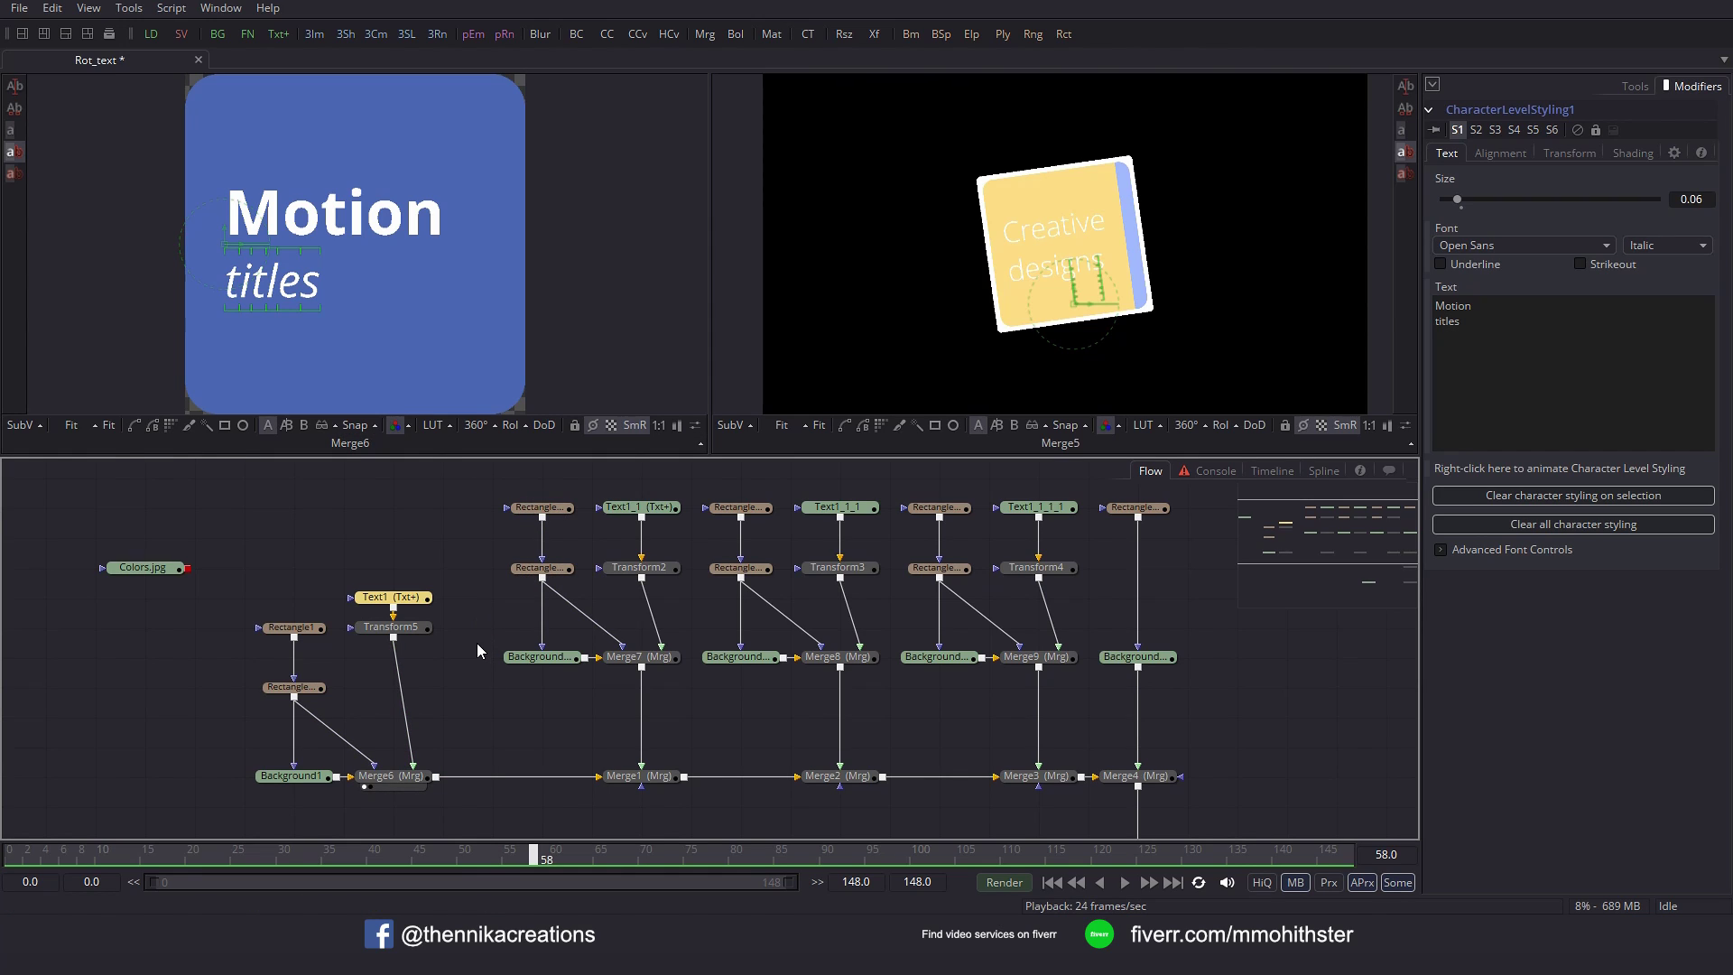
Show Text1_1 in the viewer and add Character Level Styling to its "Creative designs" styled text.
{"action": "left_click", "coordinate": [643, 507]}
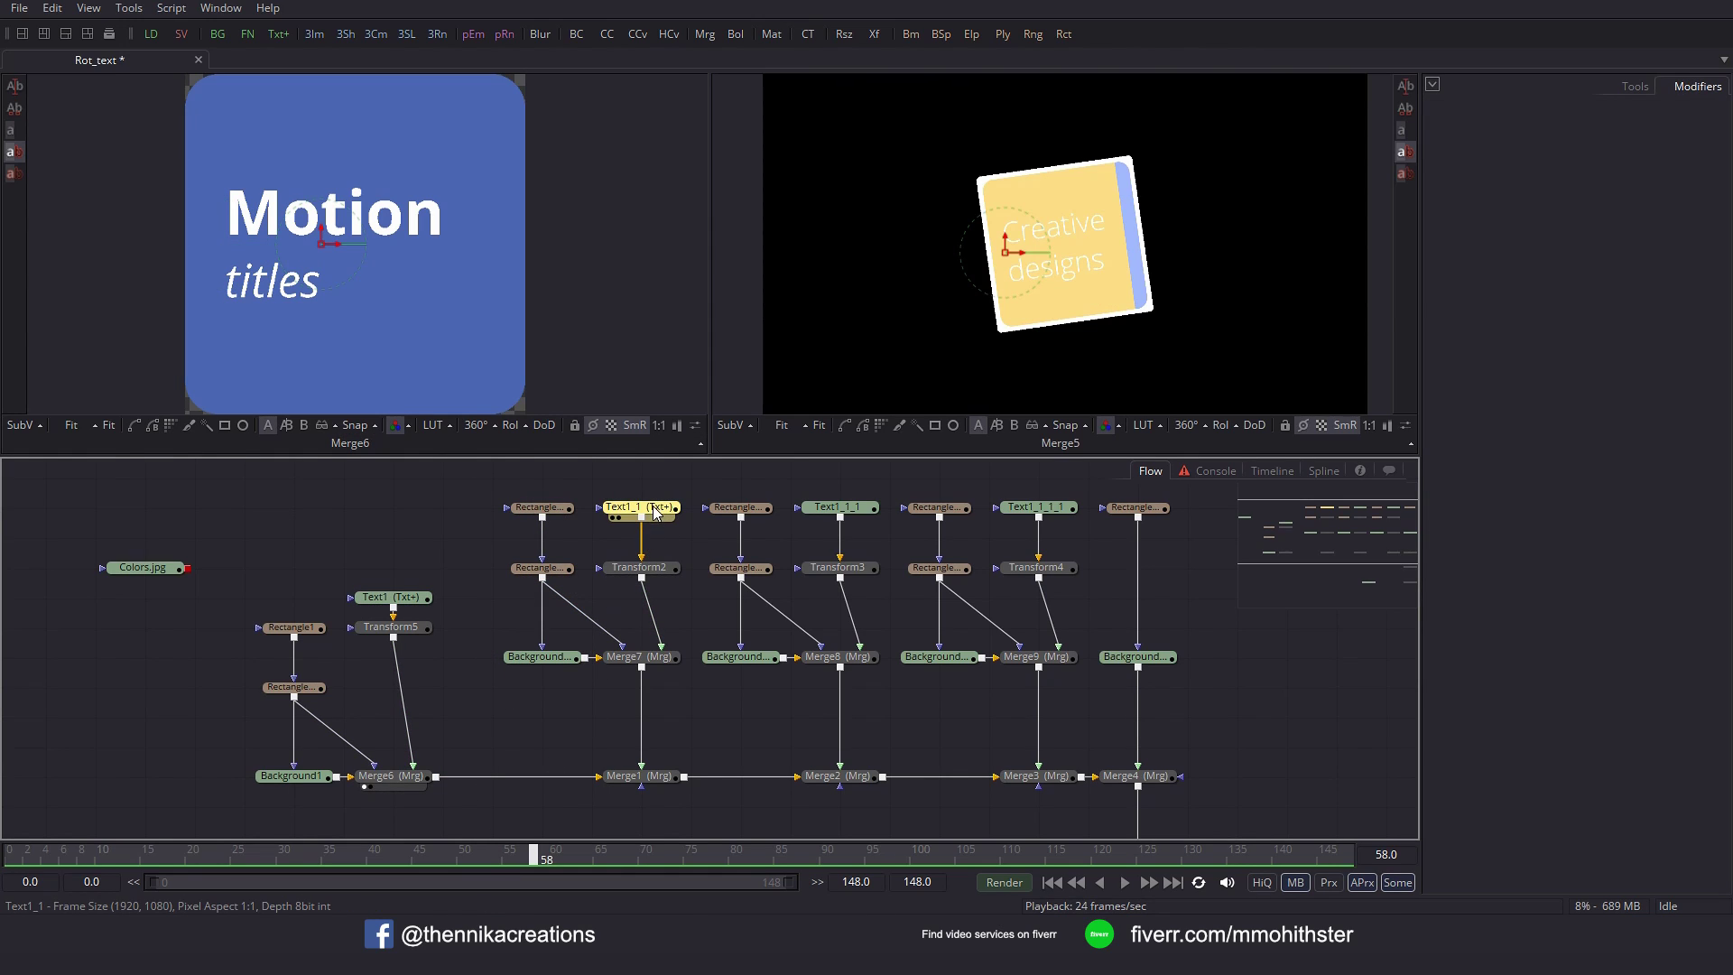
{"action": "left_click_drag", "start_coordinate": [641, 507], "coordinate": [599, 337]}
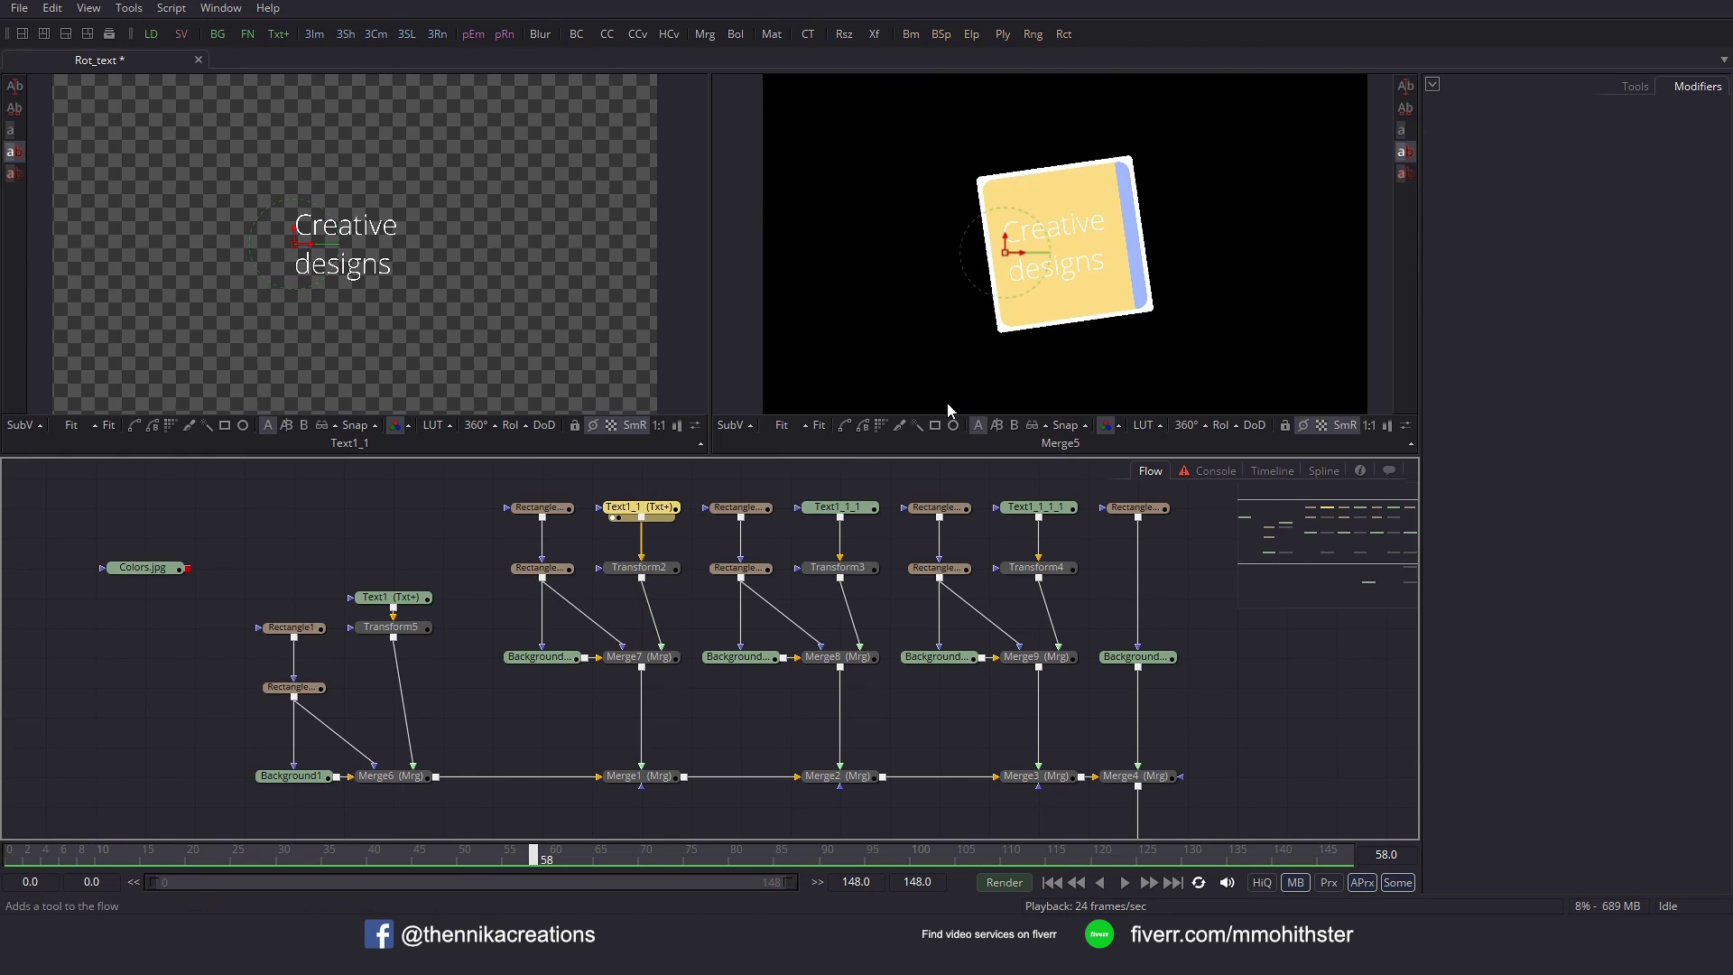
{"action": "left_click", "coordinate": [1630, 87]}
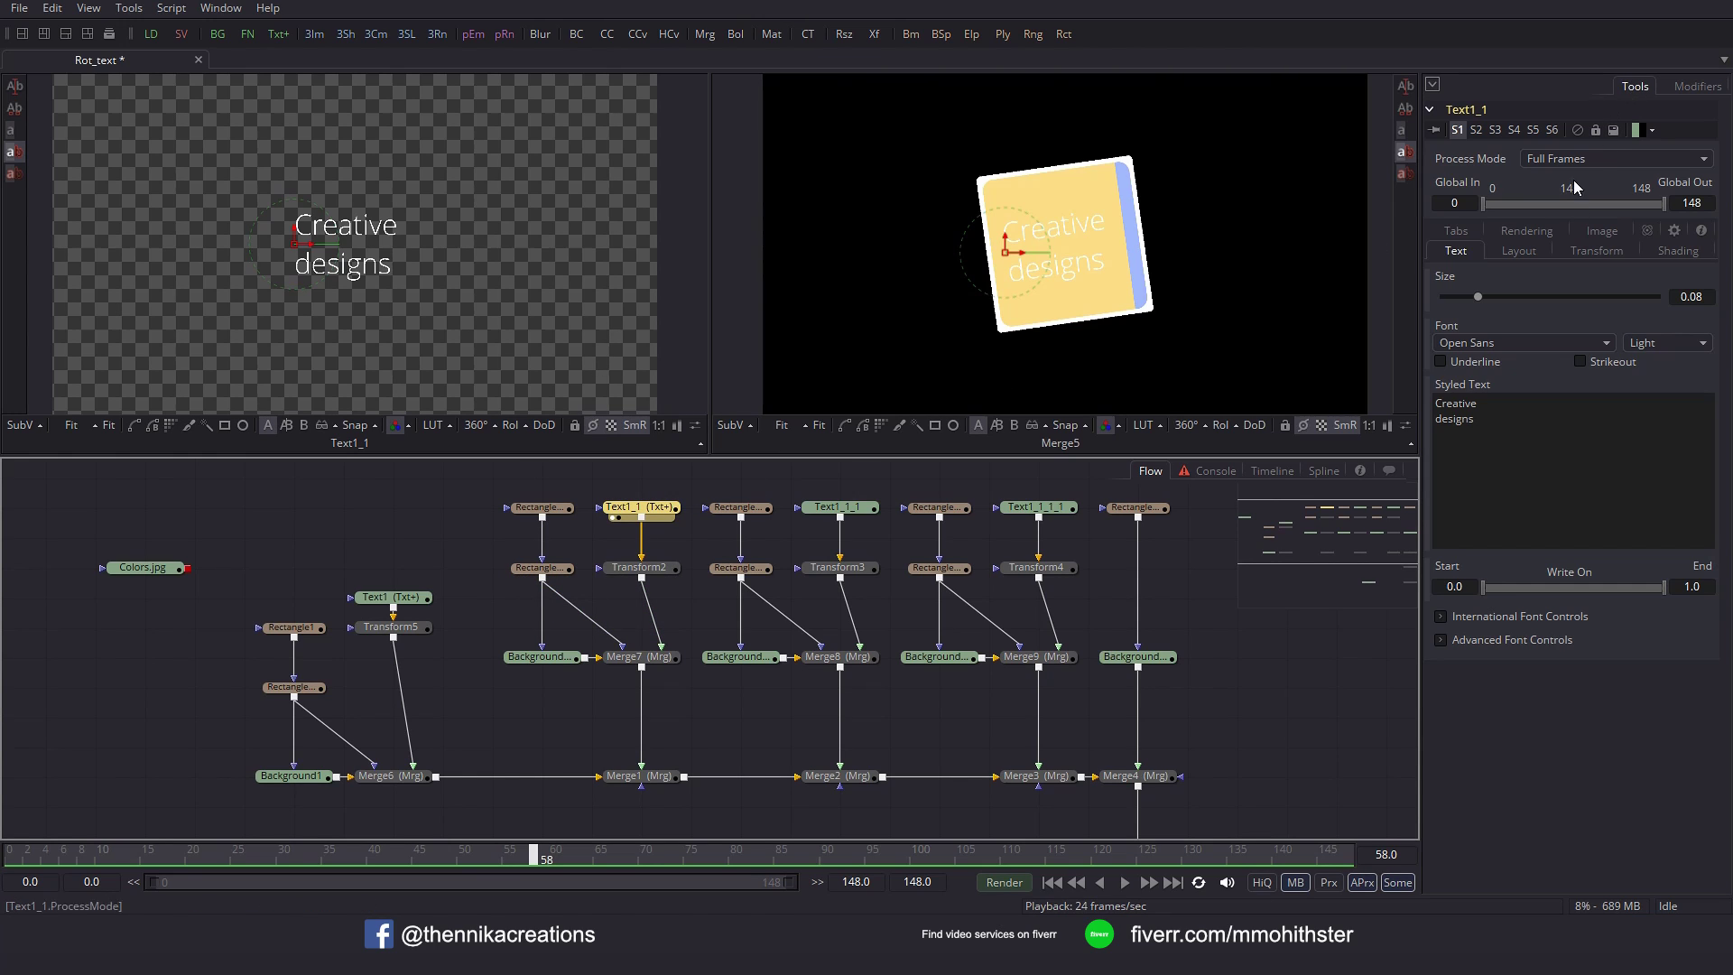
{"action": "right_click", "coordinate": [1483, 387]}
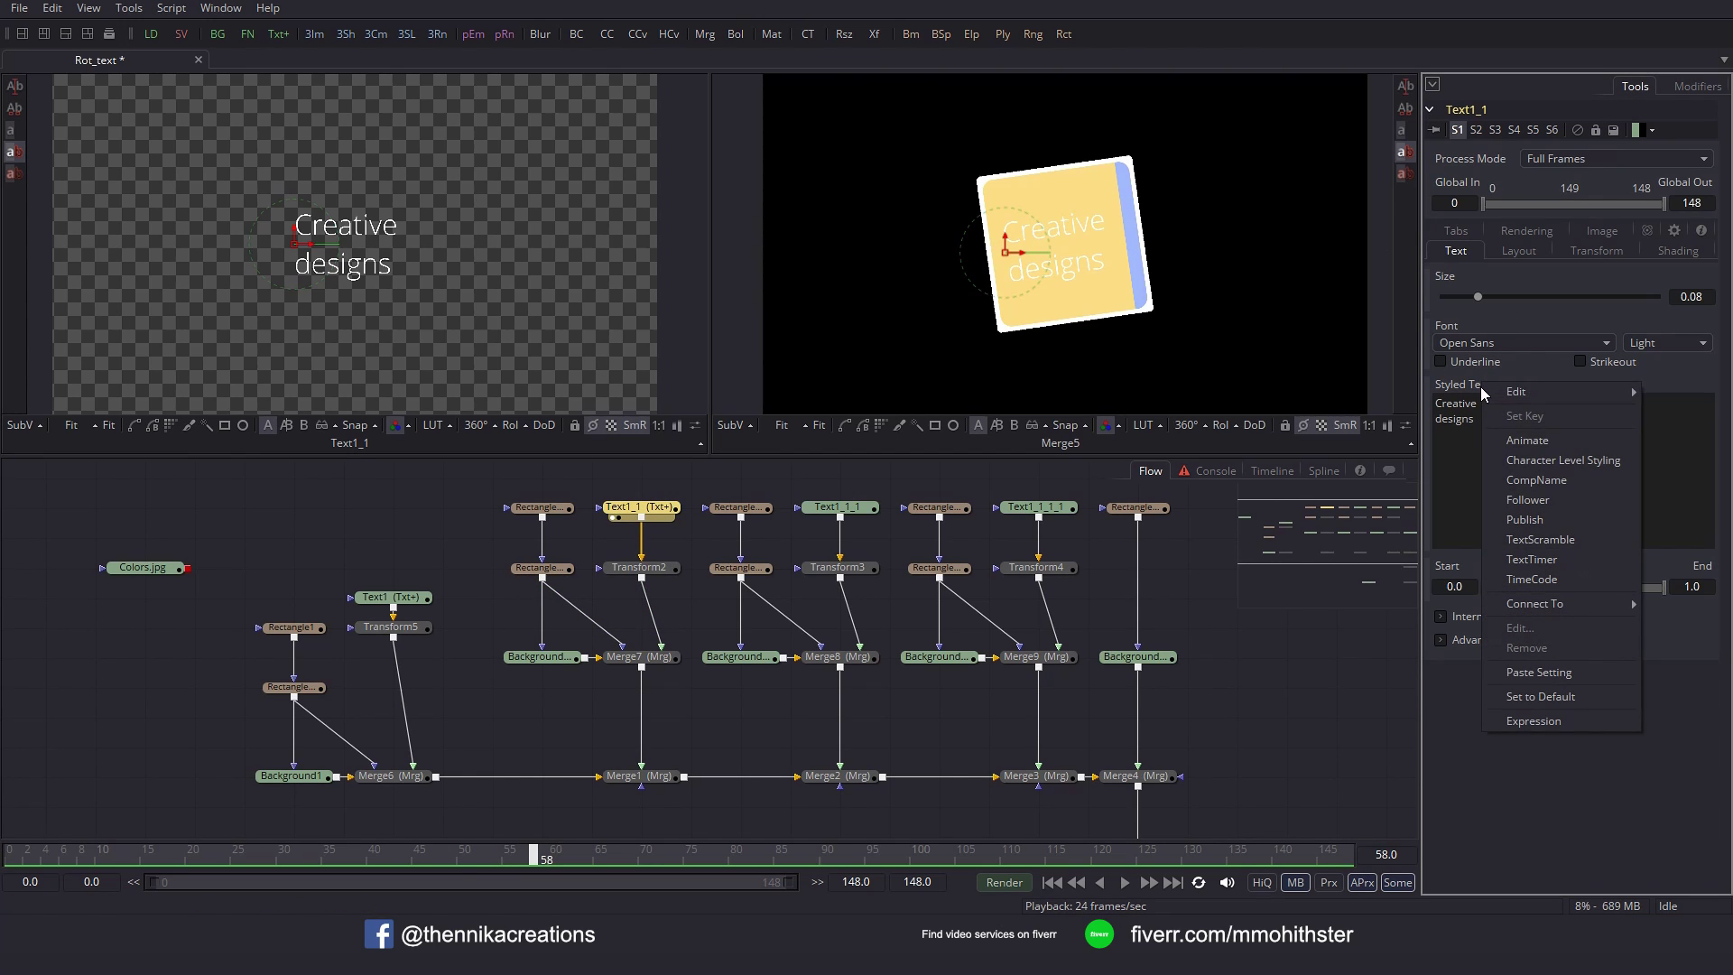
{"action": "left_click", "coordinate": [1550, 460]}
Set the word "Creative" in Text1_1 to the Bold font style using its character-level styling modifier.
{"action": "left_click", "coordinate": [1677, 86]}
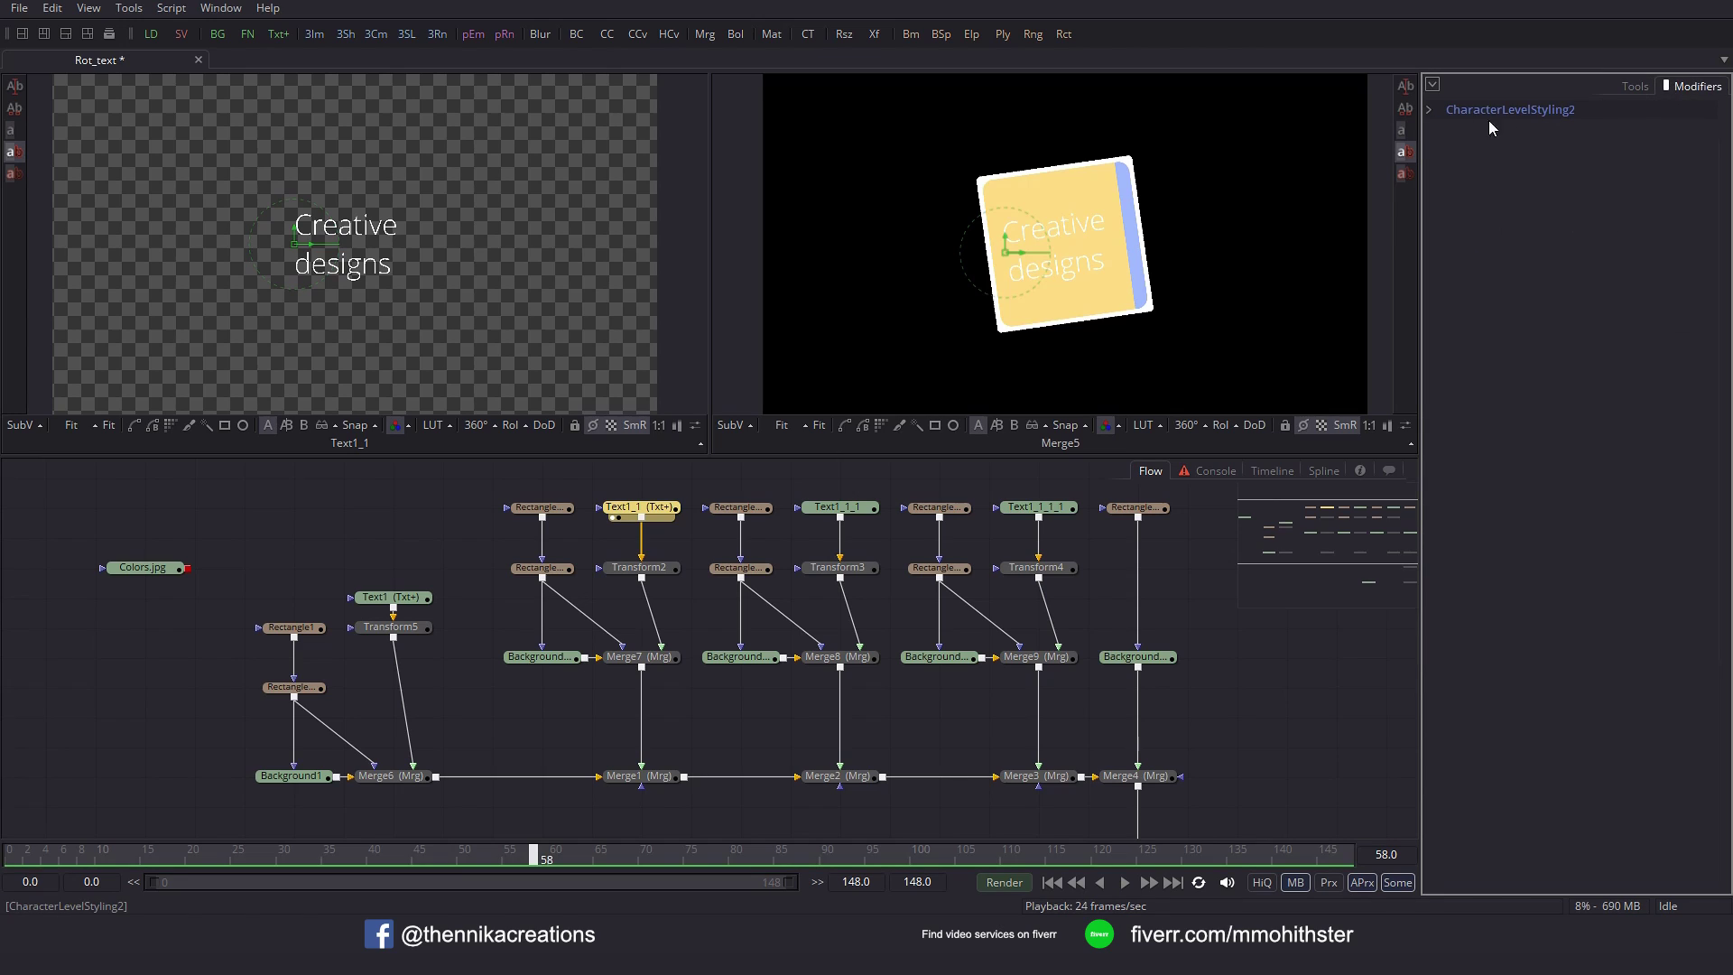
{"action": "left_click", "coordinate": [1428, 109]}
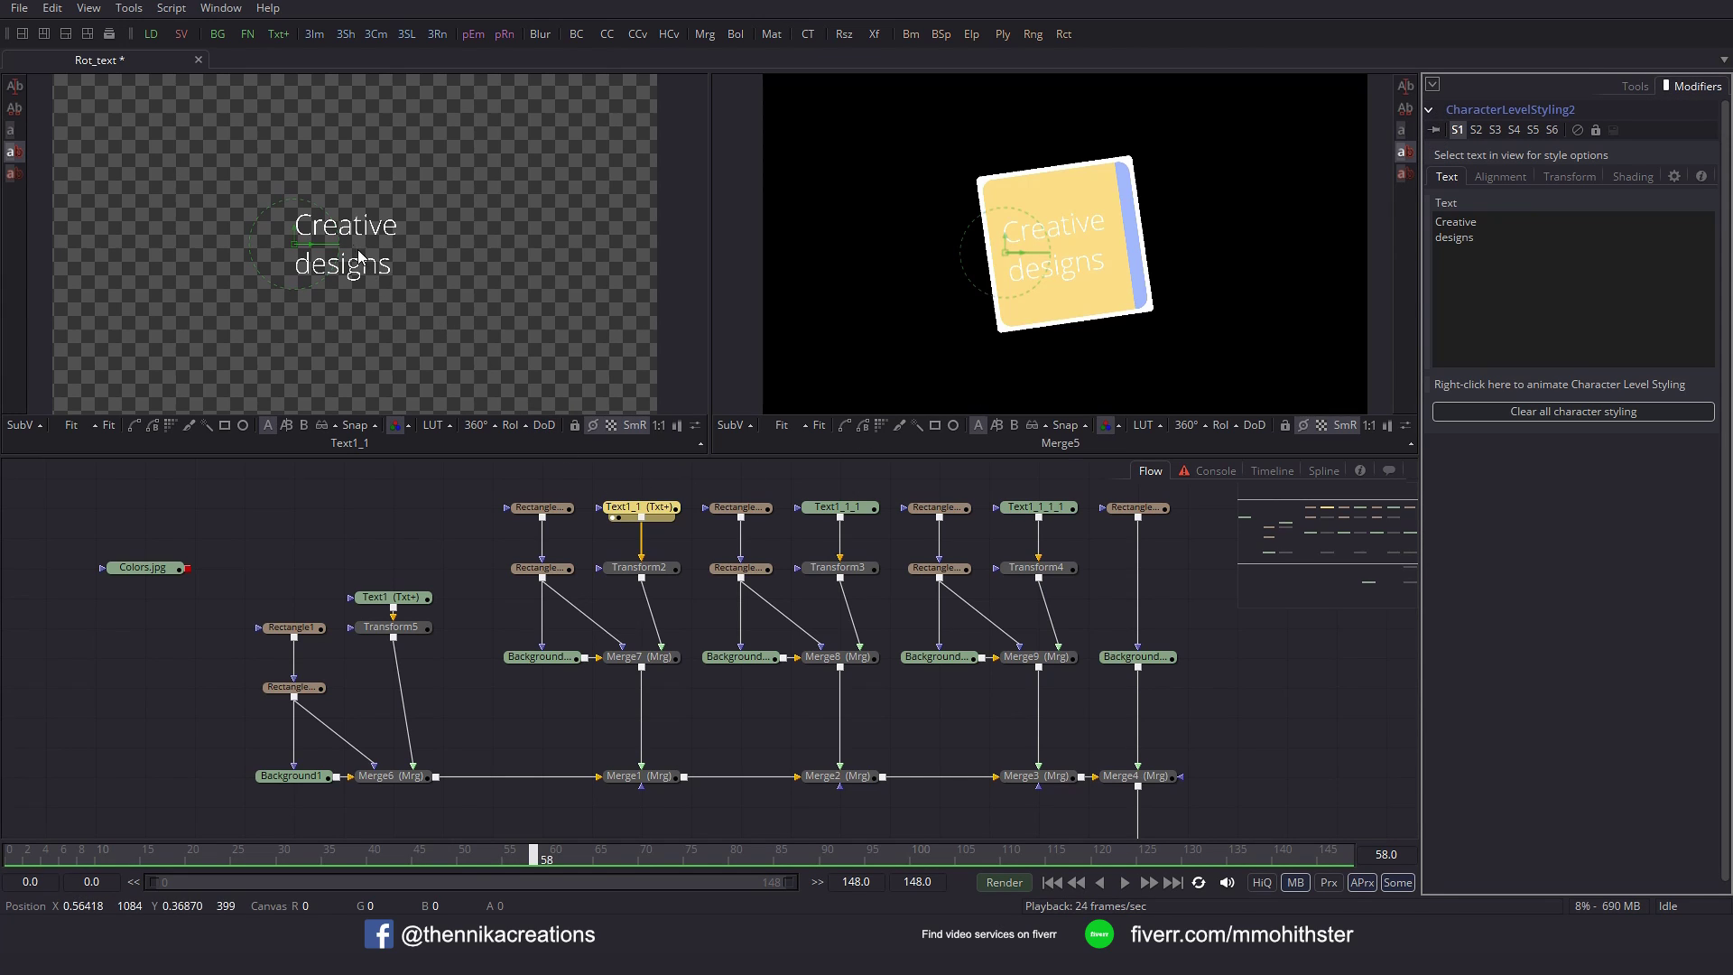
{"action": "left_click_drag", "start_coordinate": [279, 191], "coordinate": [411, 243]}
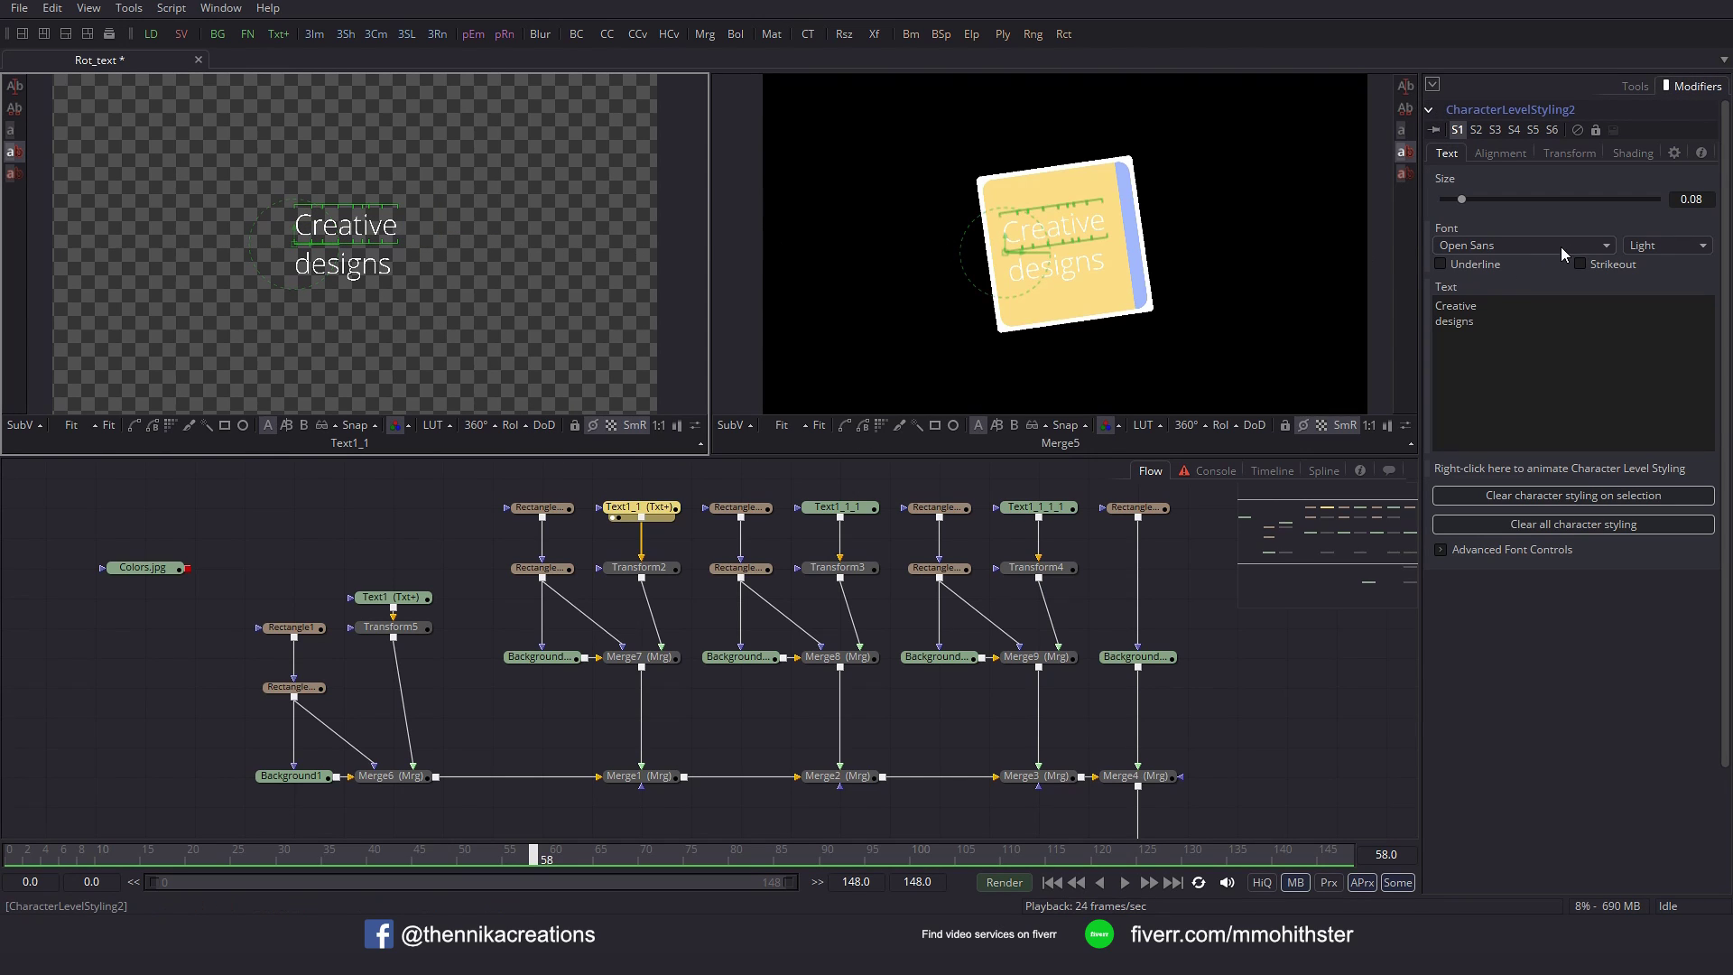
{"action": "left_click", "coordinate": [1662, 244]}
{"action": "left_click", "coordinate": [1659, 150]}
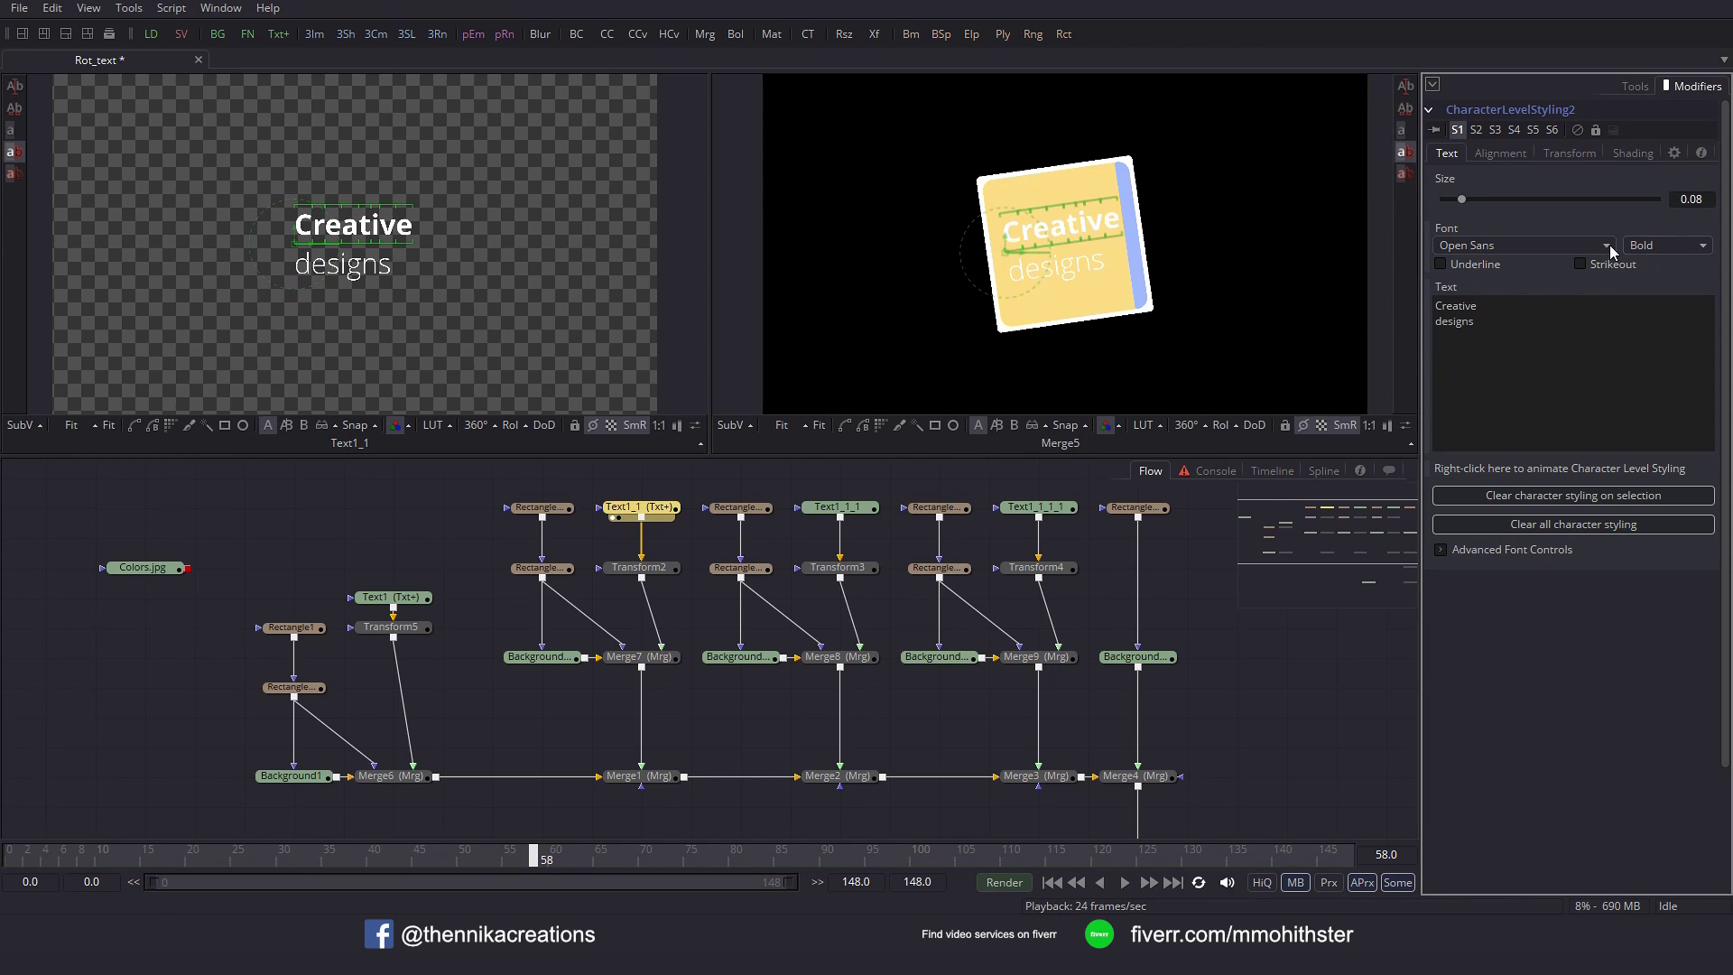
Set the word "designs" in Text1_1 to Italic with size 0.06.
{"action": "left_click_drag", "start_coordinate": [421, 293], "coordinate": [283, 252]}
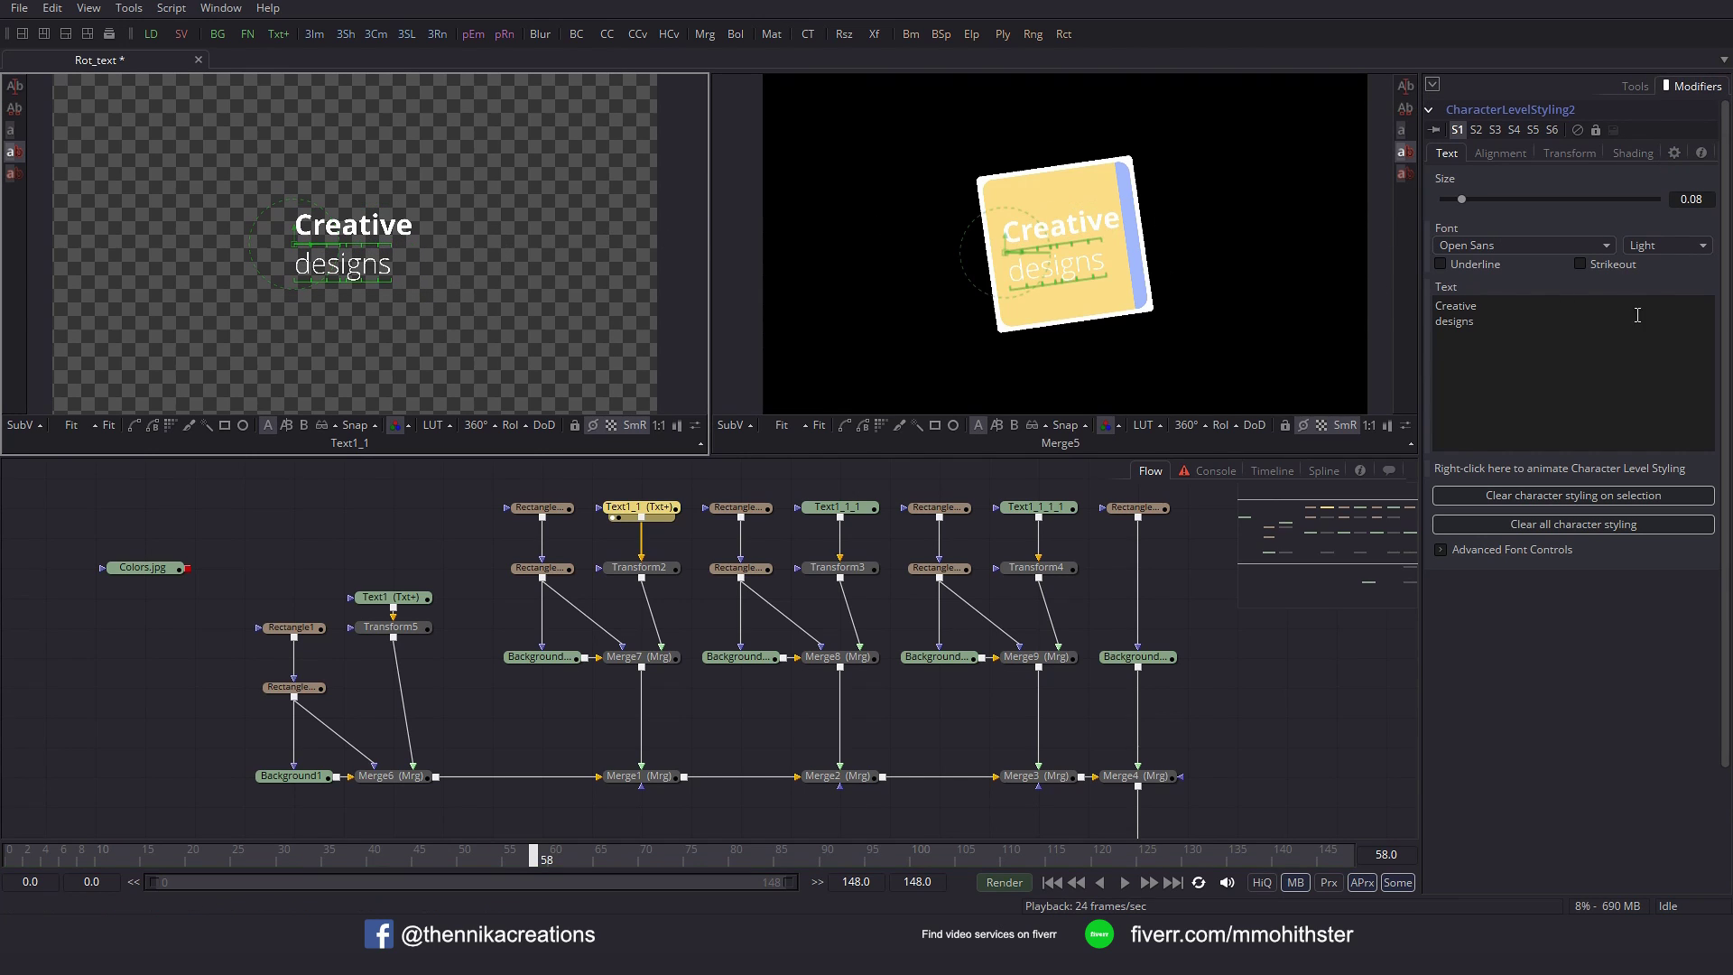
{"action": "left_click", "coordinate": [1664, 240]}
{"action": "left_click", "coordinate": [1672, 217]}
{"action": "left_click", "coordinate": [1707, 199]}
{"action": "type", "text": "6"}
{"action": "key", "text": "Return"}
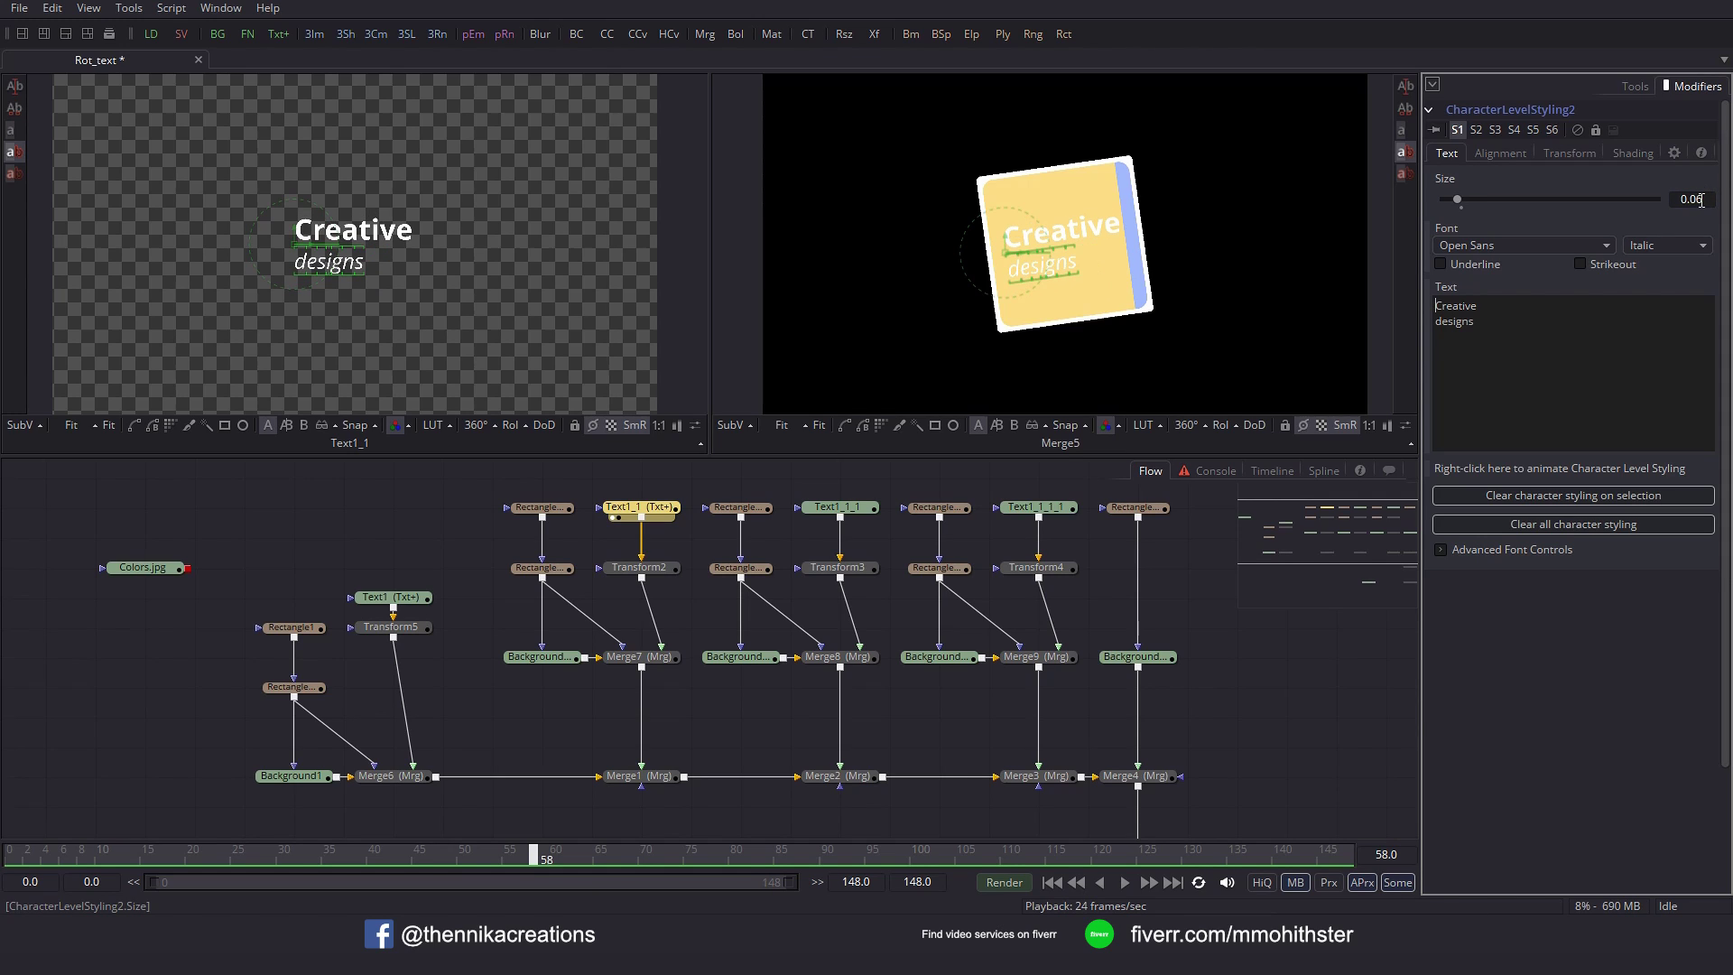
Darken the Text1_1 text by setting the Value of its shading color to 0.2.
{"action": "left_click", "coordinate": [1635, 87]}
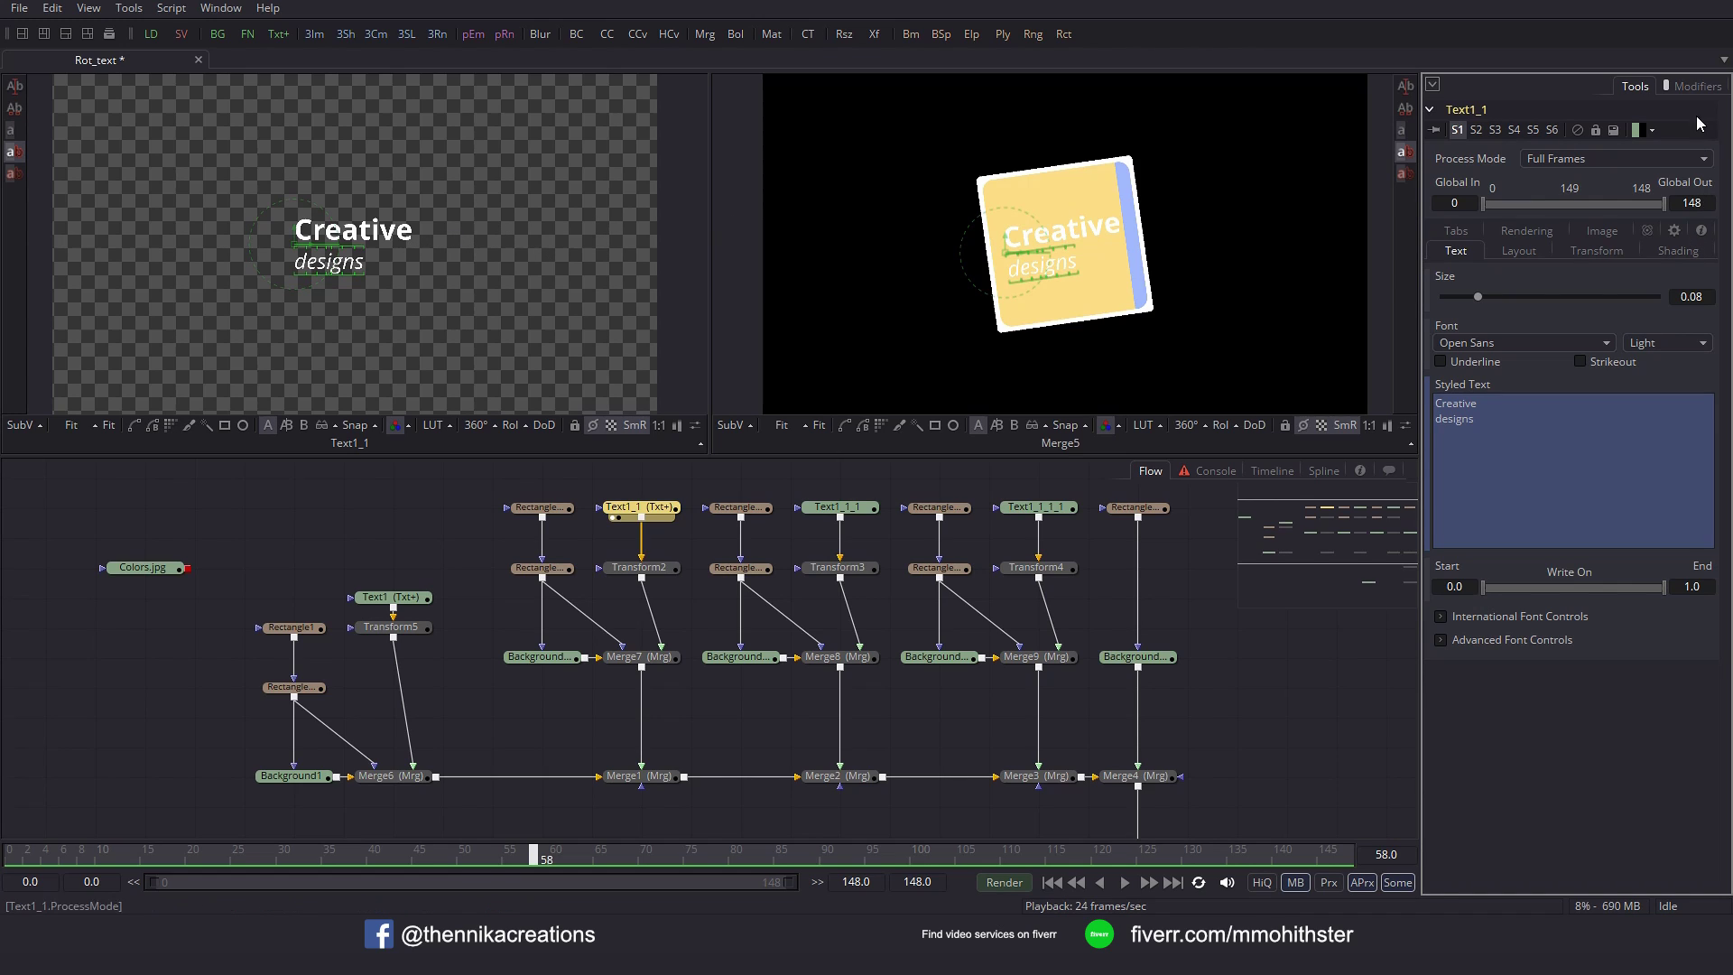
{"action": "left_click", "coordinate": [1675, 253]}
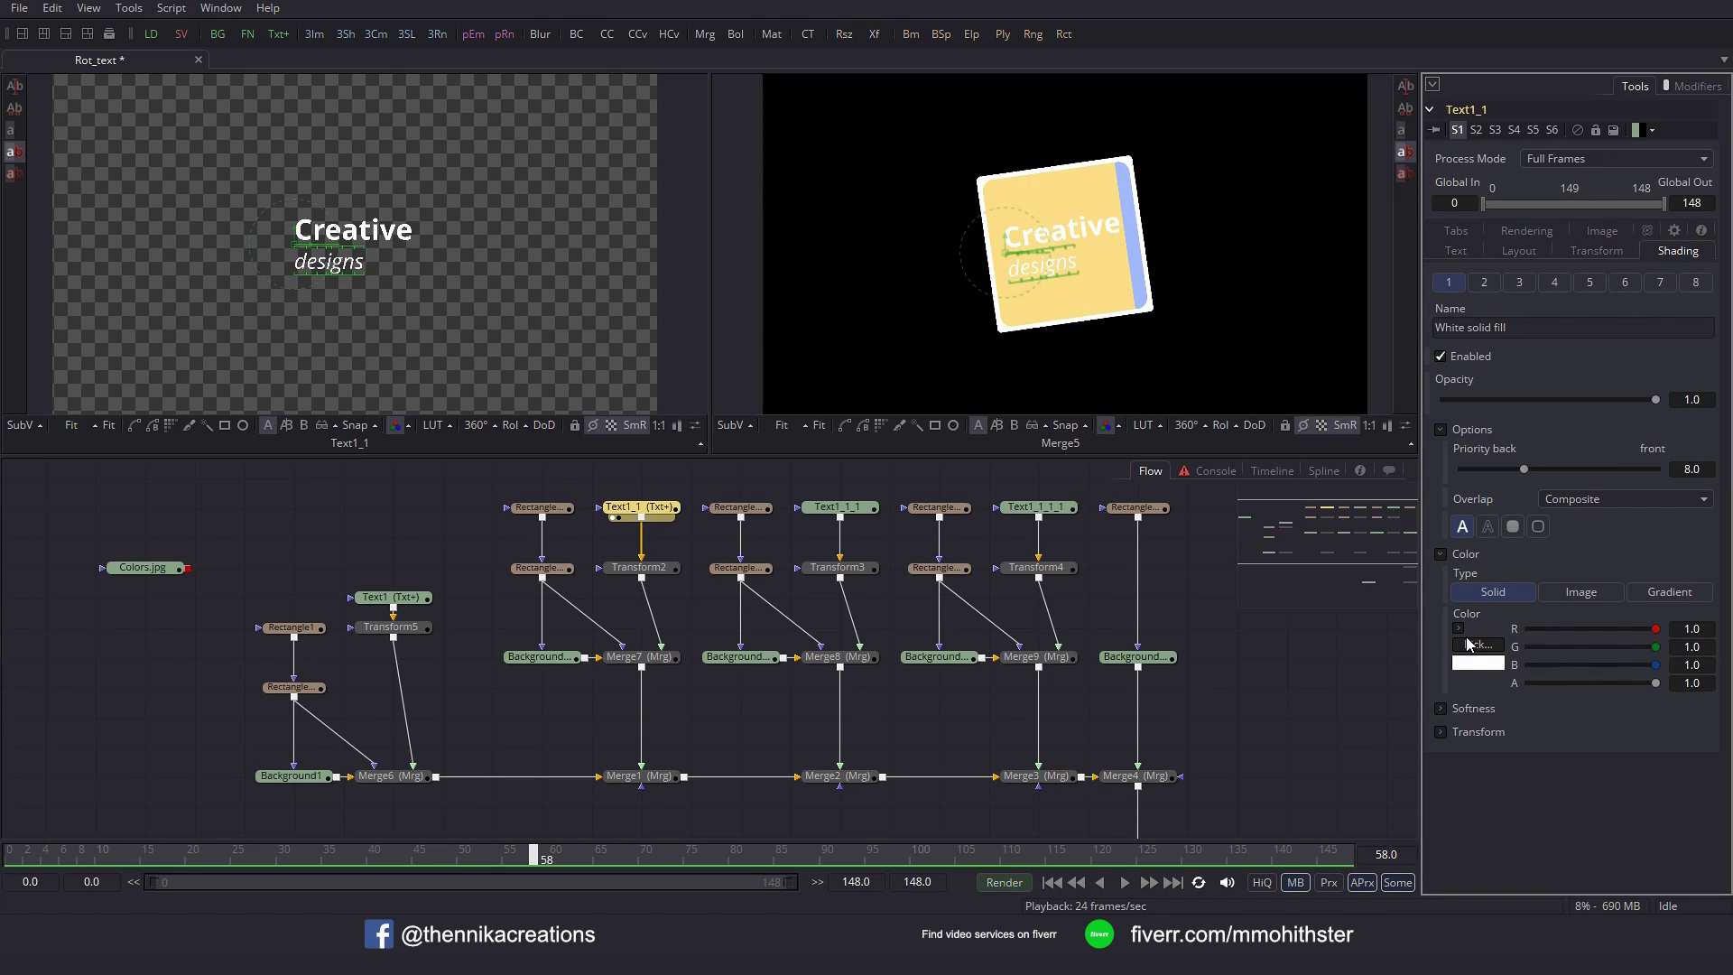
{"action": "left_click", "coordinate": [1457, 629]}
{"action": "left_click_drag", "start_coordinate": [1697, 723], "coordinate": [1647, 722]}
{"action": "type", "text": "0.2"}
{"action": "key", "text": "Return"}
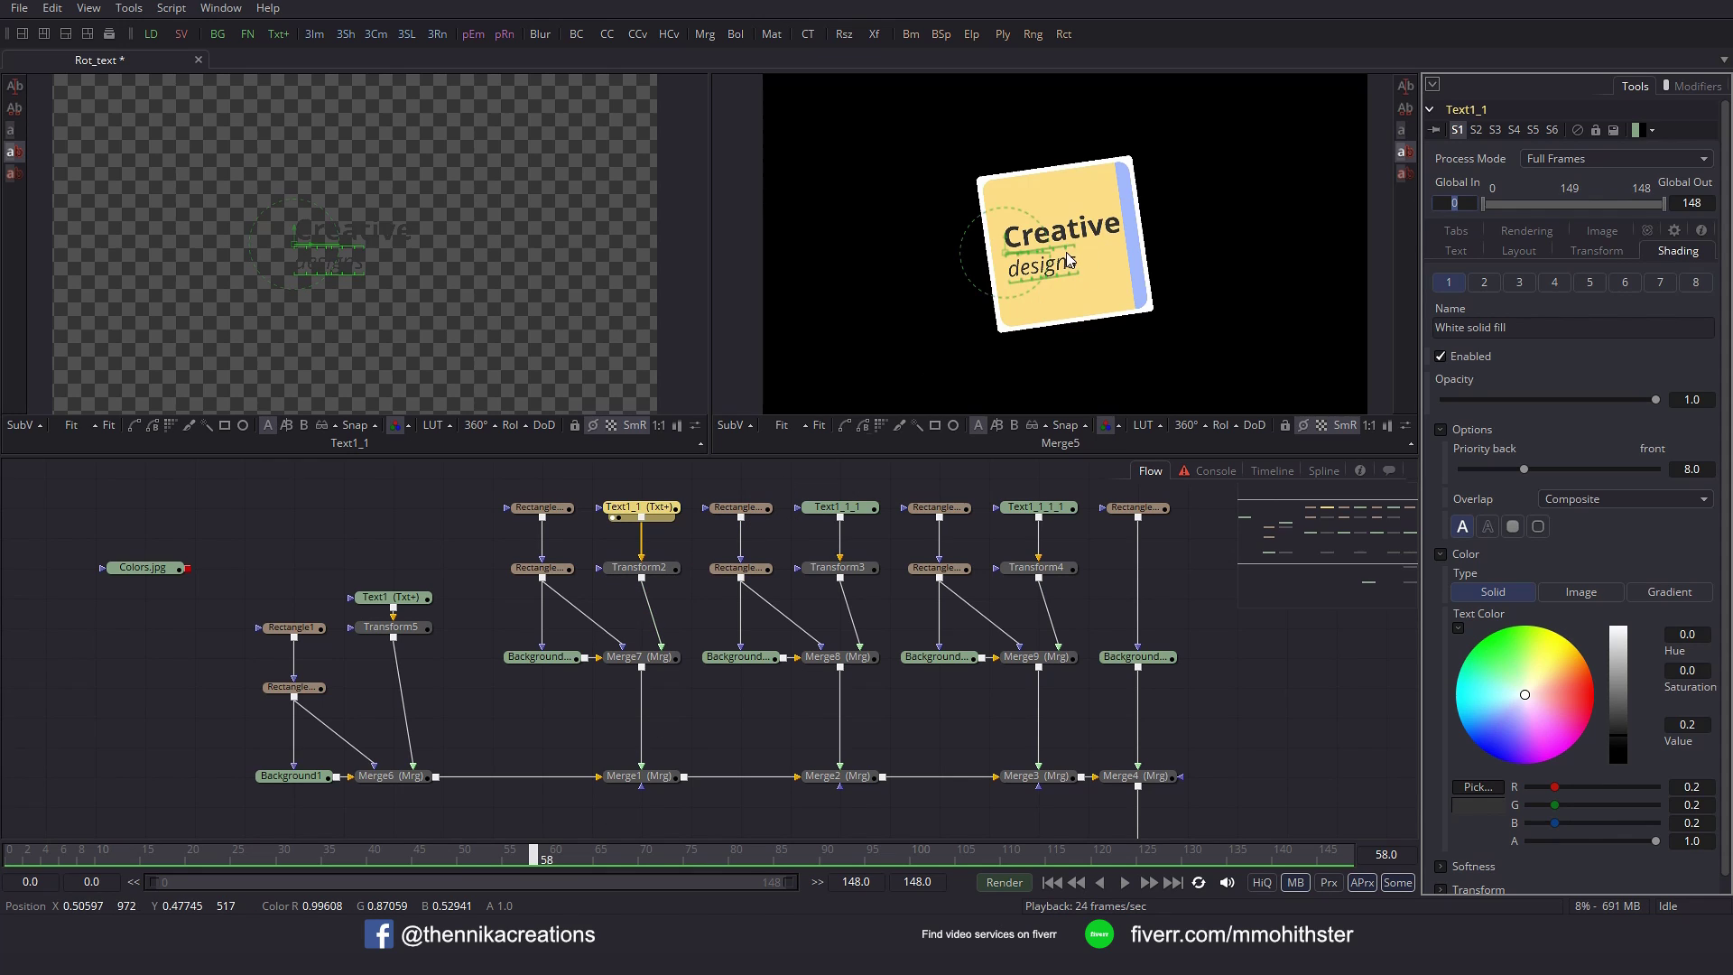
Show Text1_1_1 in the viewer and add Character Level Styling to its "EASY to use" styled text.
{"action": "left_click", "coordinate": [857, 511]}
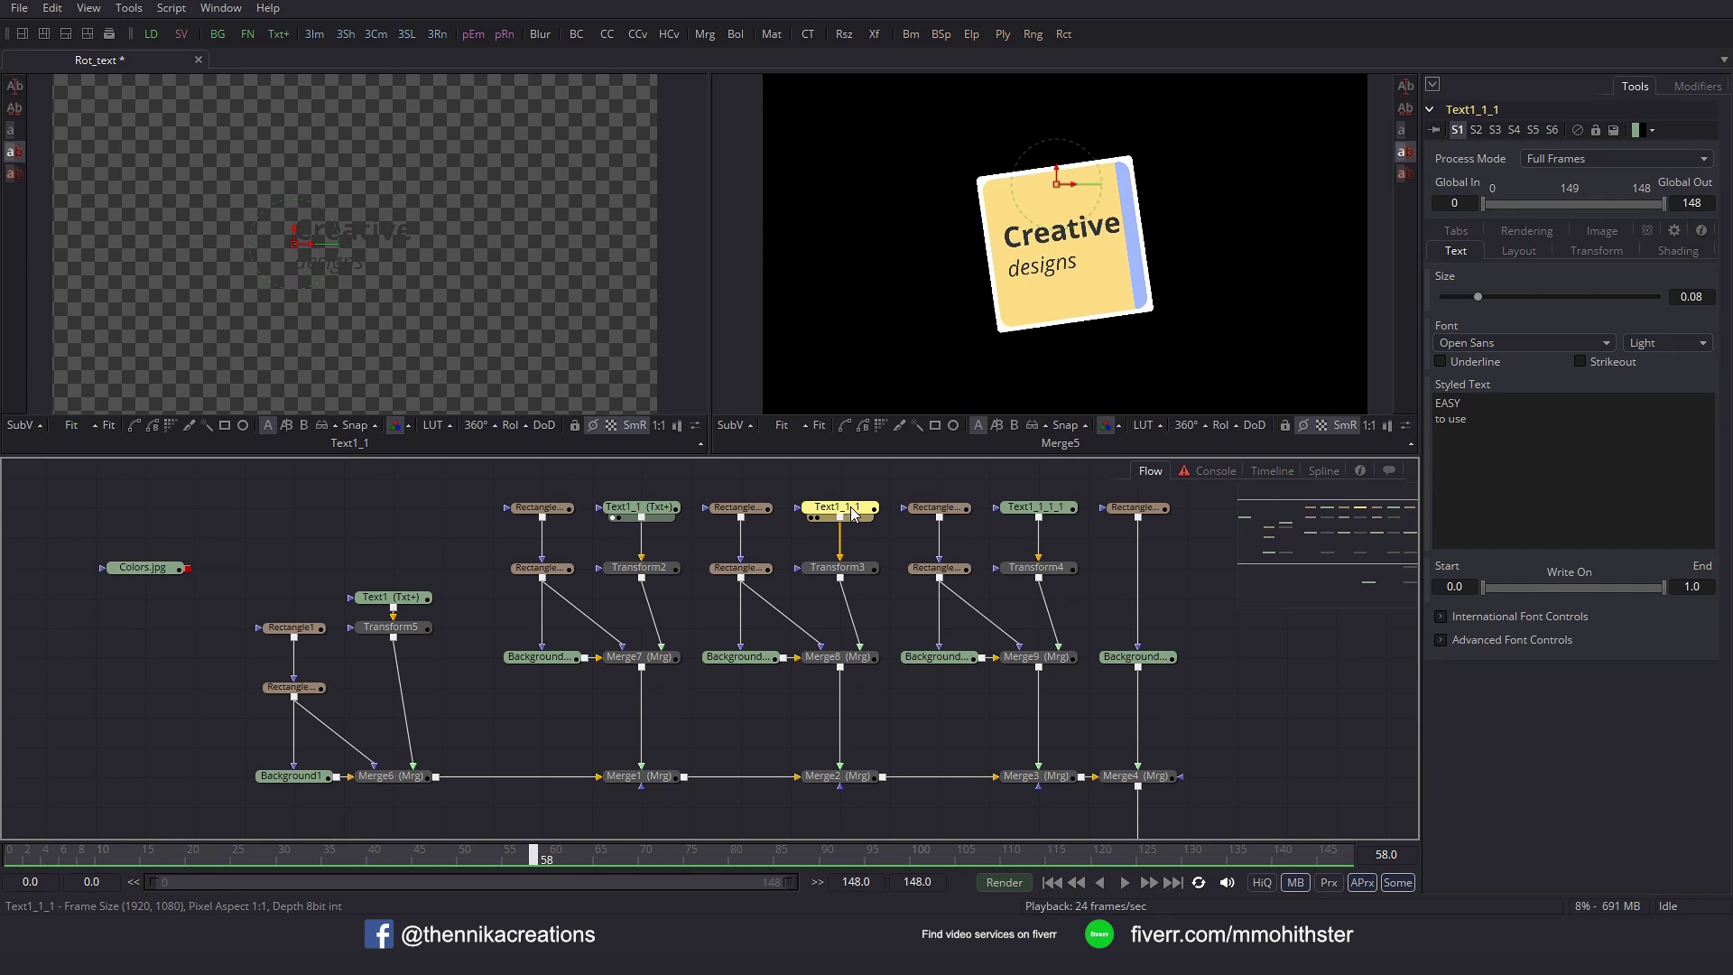
{"action": "left_click_drag", "start_coordinate": [855, 513], "coordinate": [629, 361]}
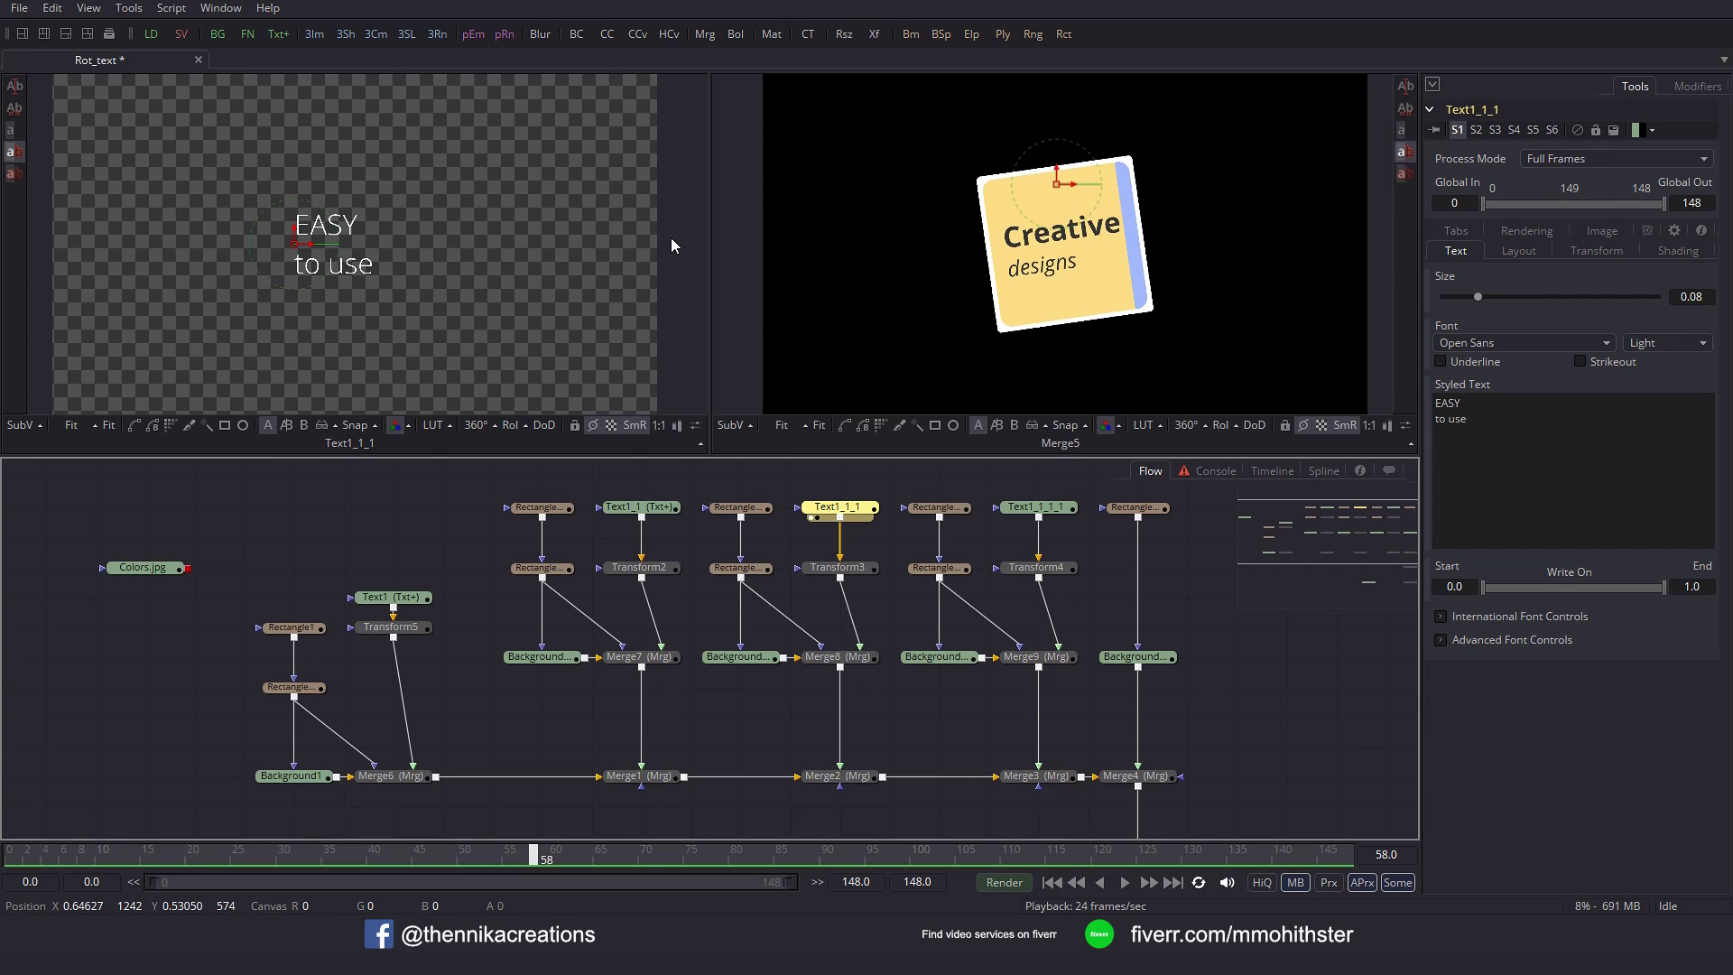
{"action": "right_click", "coordinate": [1472, 387]}
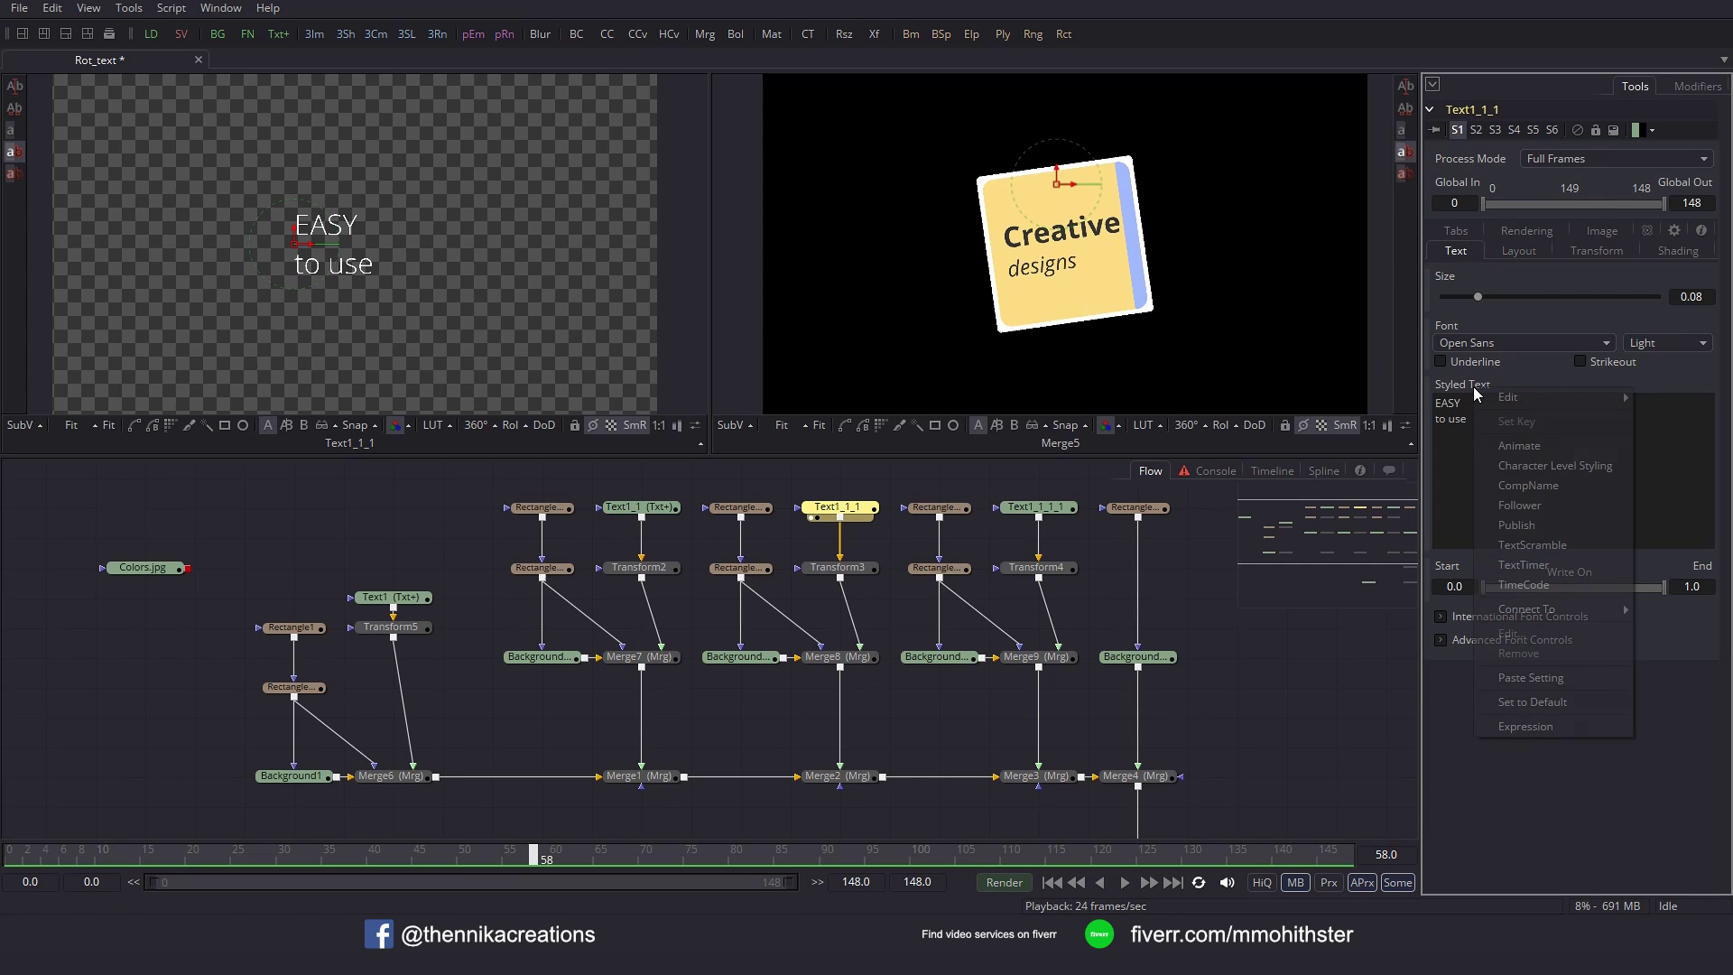
{"action": "left_click", "coordinate": [1535, 465]}
Set the word "EASY" in Text1_1_1 to the Bold font style using its character-level styling modifier.
{"action": "left_click", "coordinate": [1697, 86]}
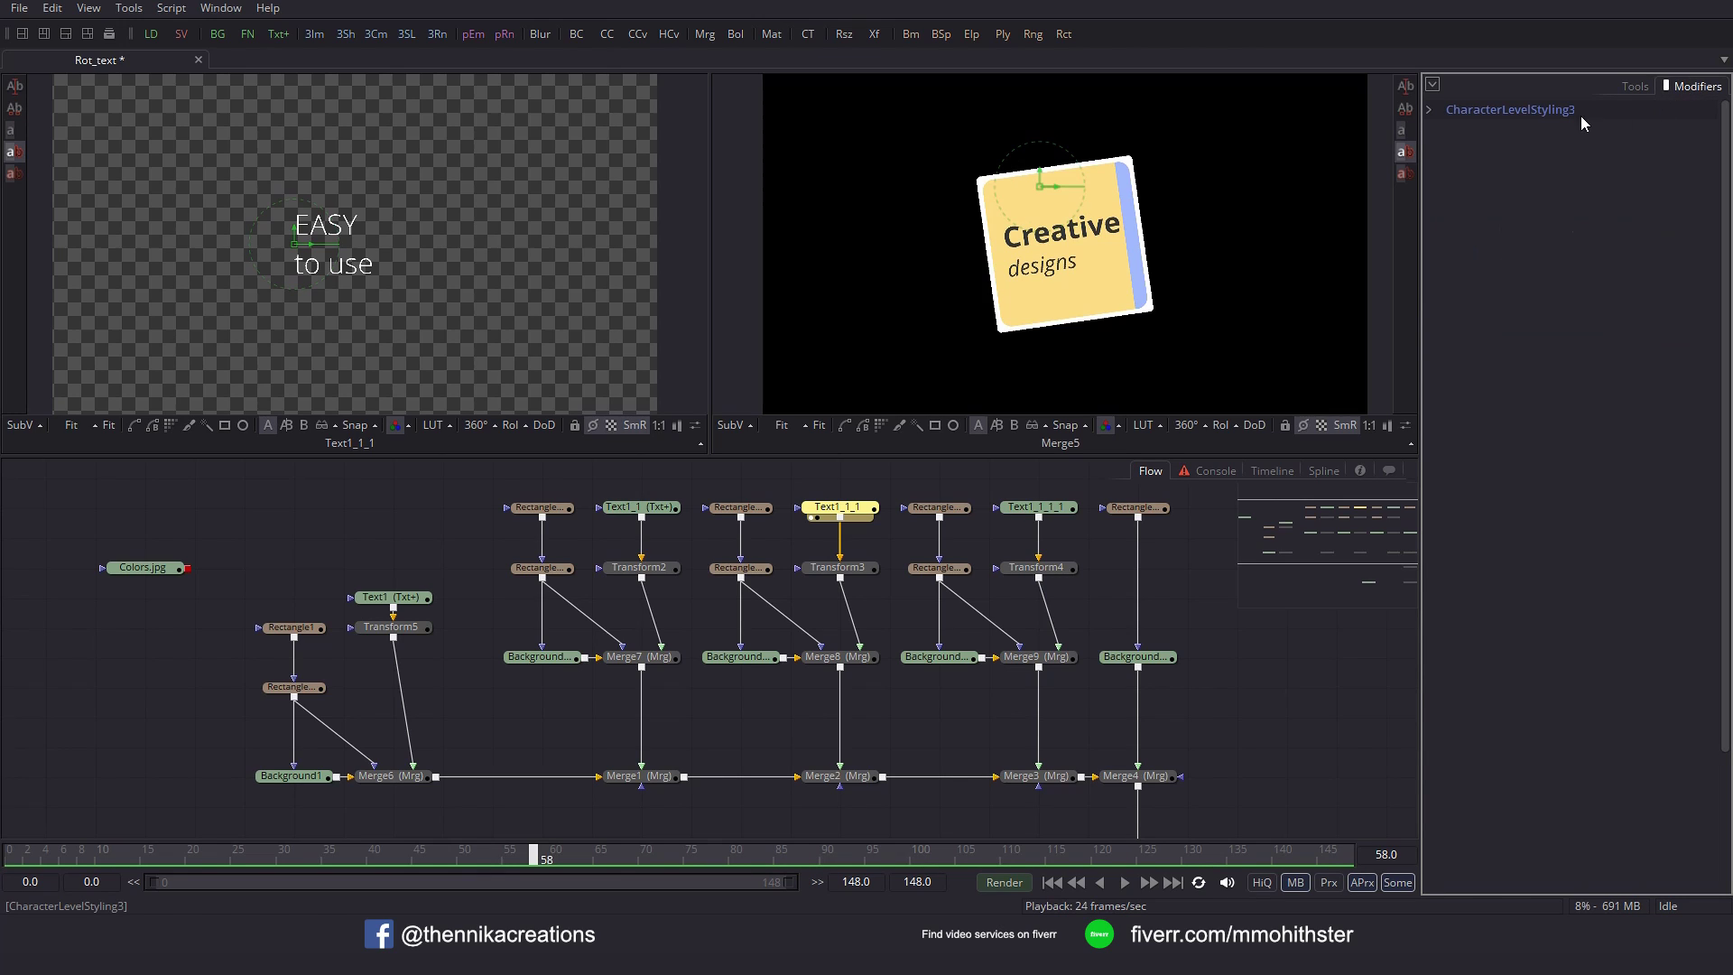
{"action": "left_click", "coordinate": [1430, 110]}
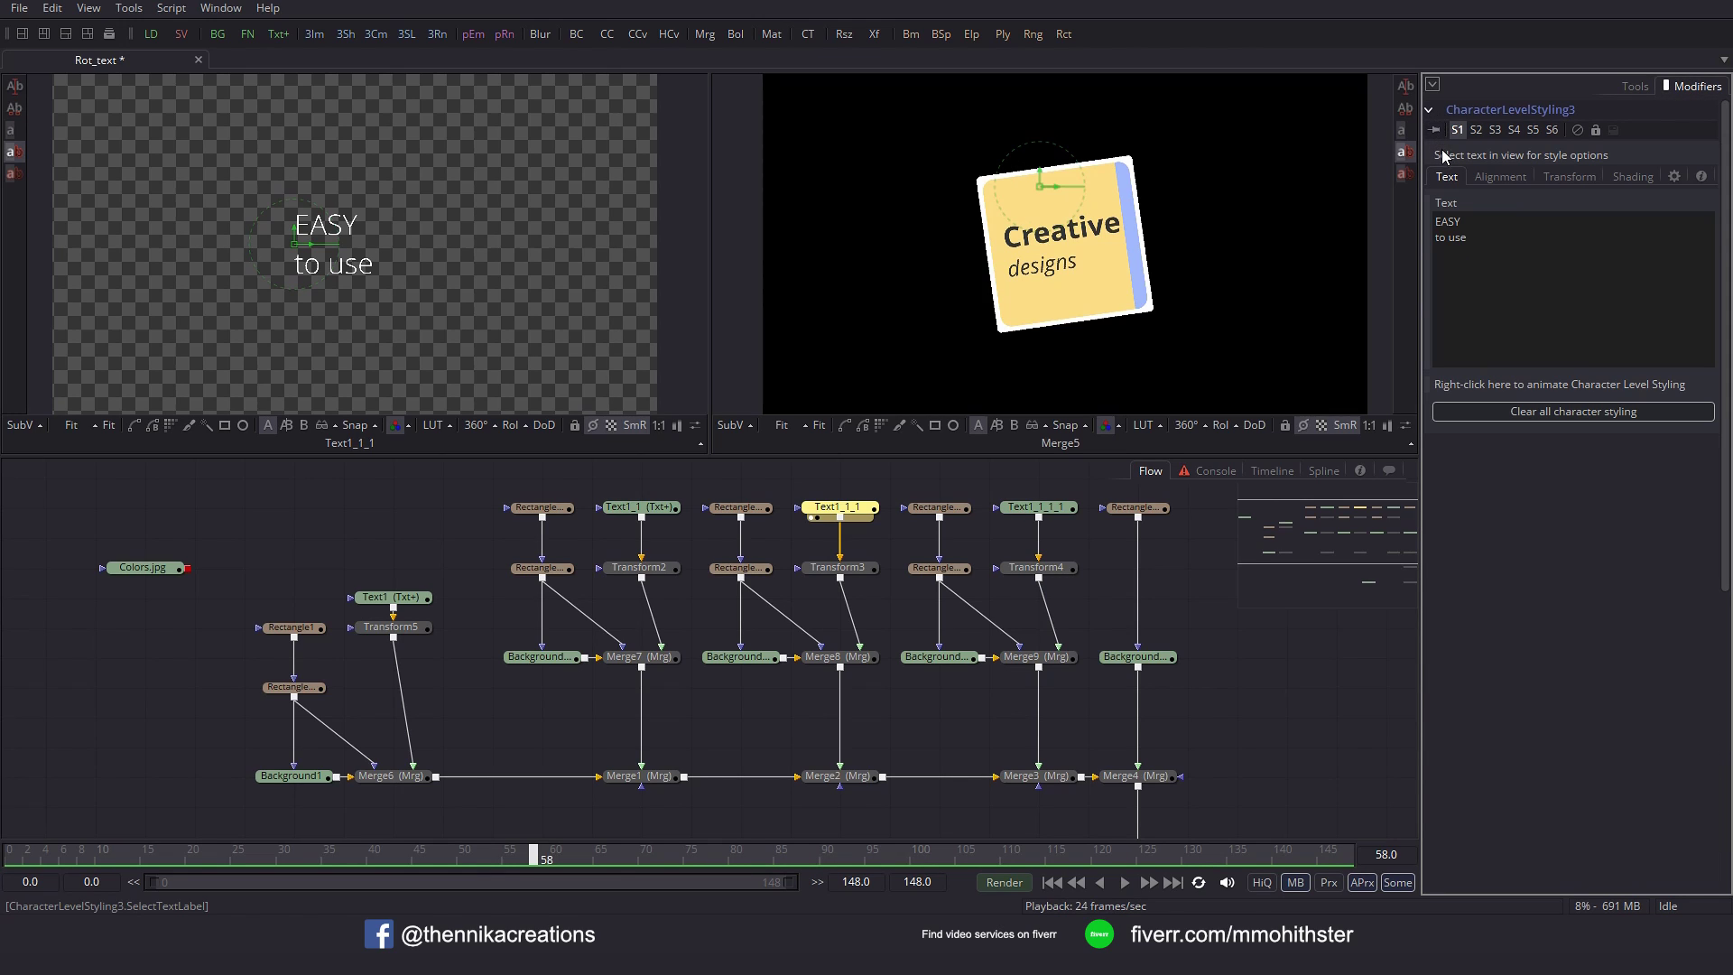
{"action": "left_click_drag", "start_coordinate": [236, 175], "coordinate": [397, 246]}
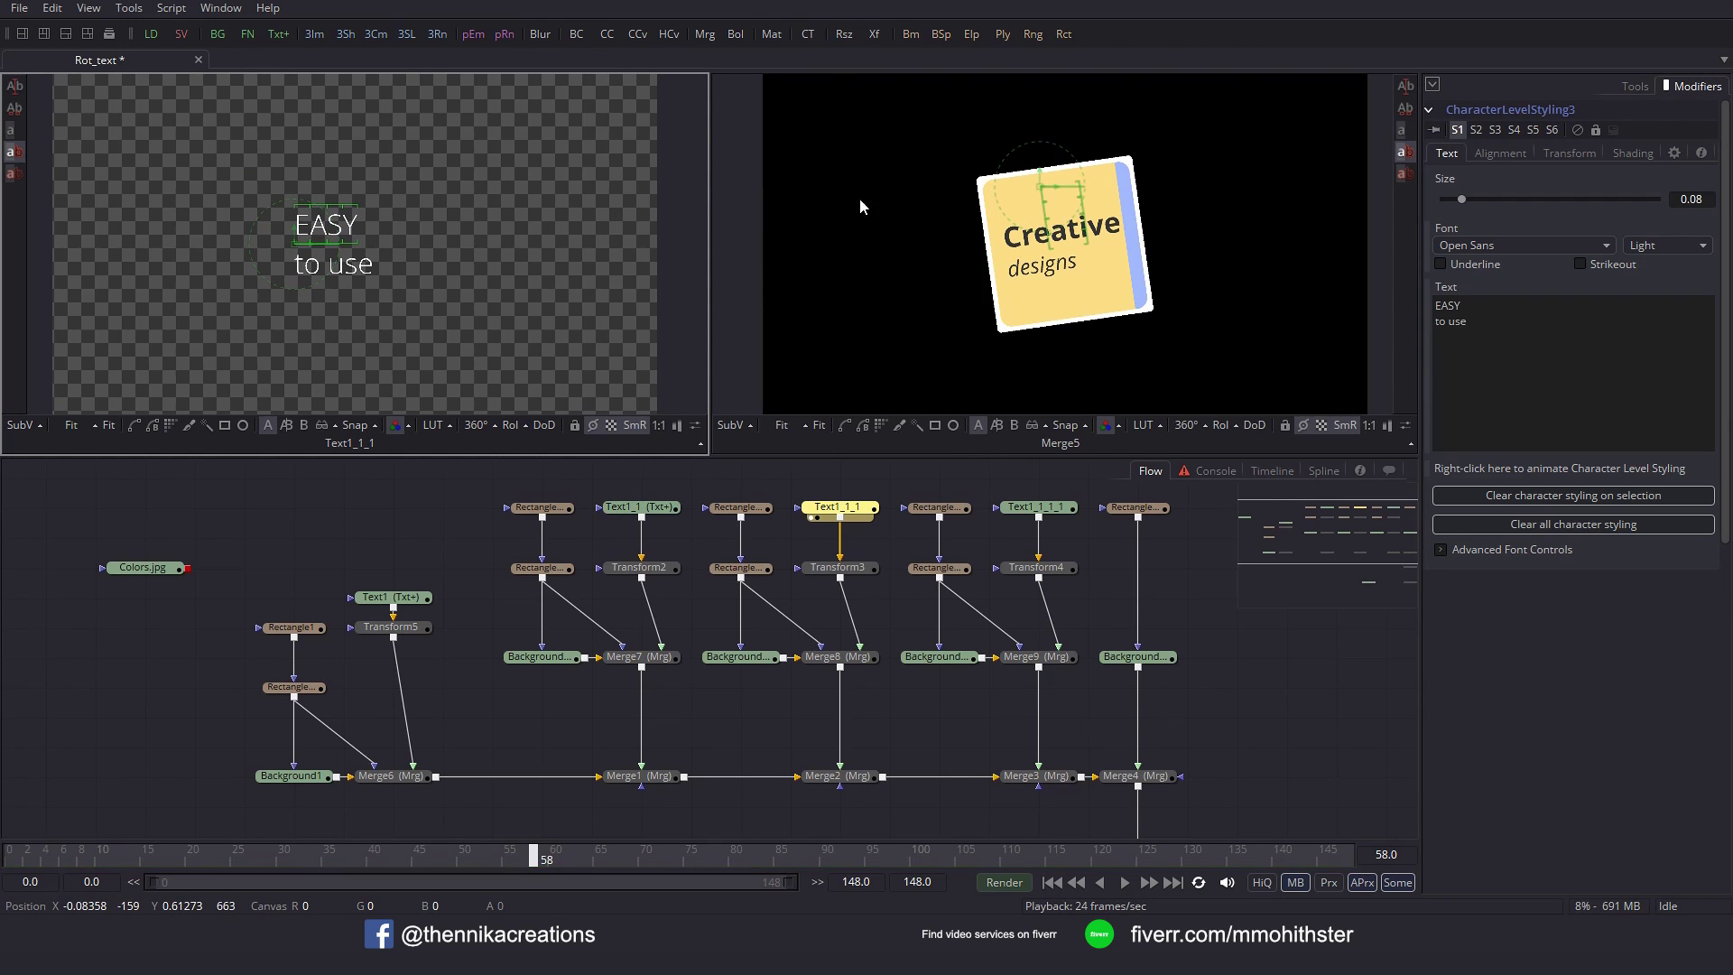
{"action": "left_click", "coordinate": [1658, 247]}
{"action": "left_click", "coordinate": [1657, 148]}
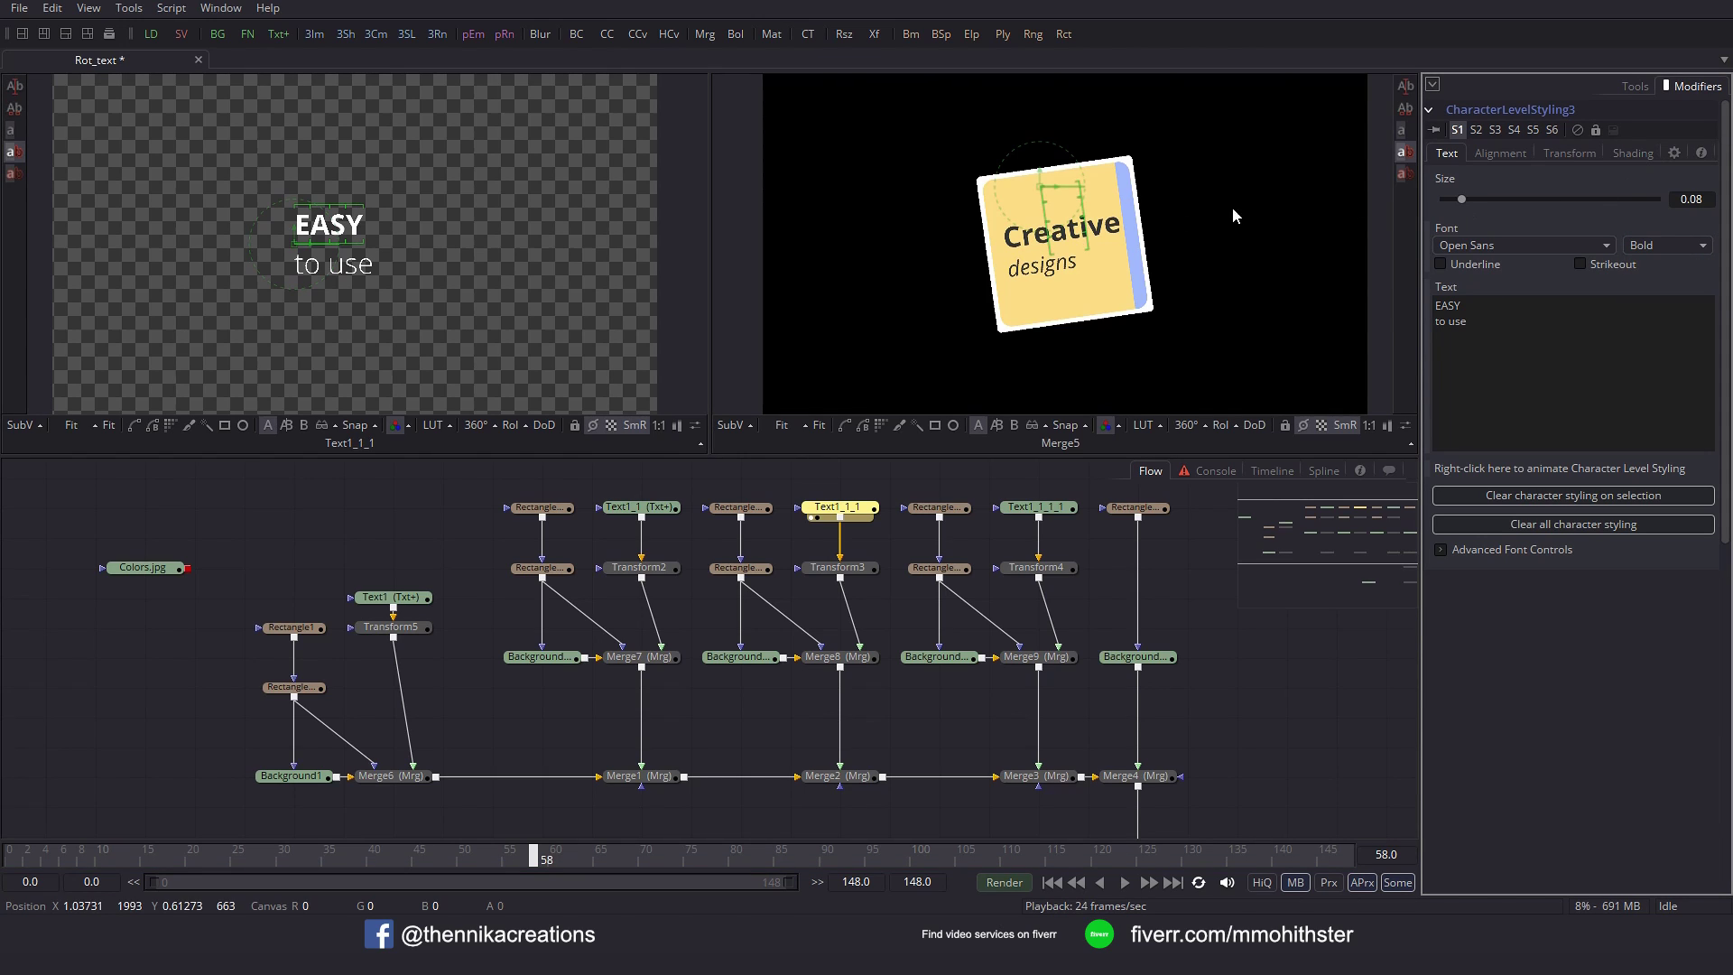
Set the words "to use" in Text1_1_1 to the Italic font style with size 0.06.
{"action": "left_click_drag", "start_coordinate": [318, 274], "coordinate": [267, 252]}
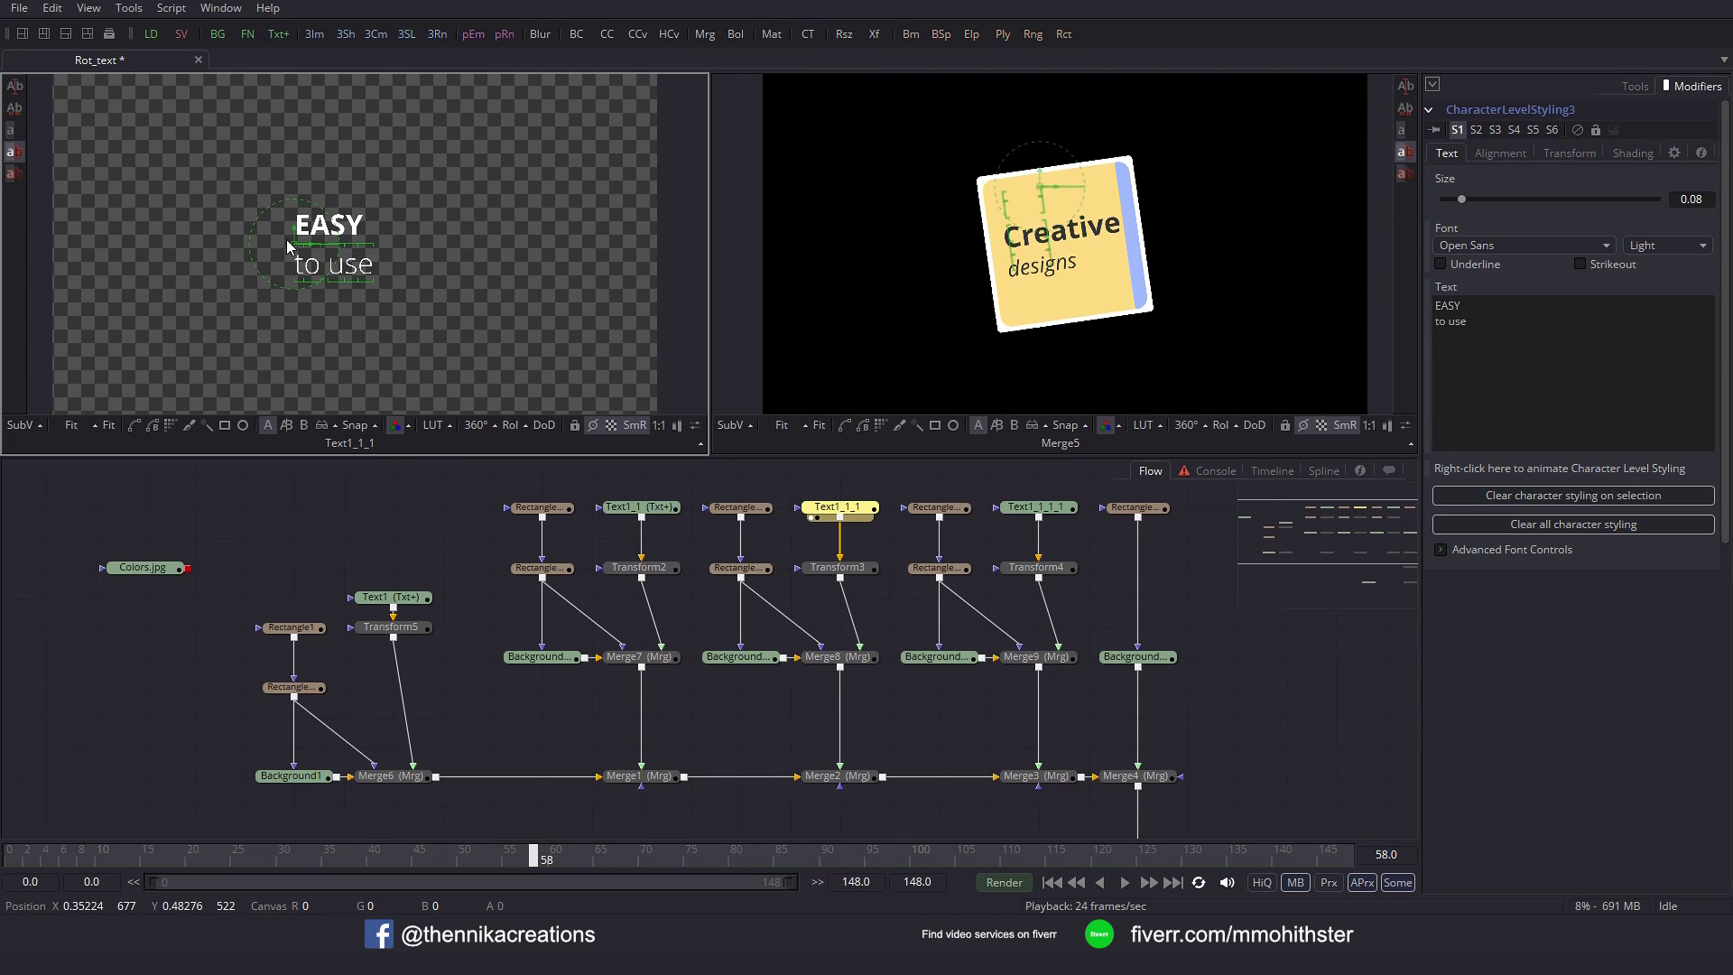
{"action": "left_click", "coordinate": [1666, 245]}
{"action": "left_click", "coordinate": [1666, 214]}
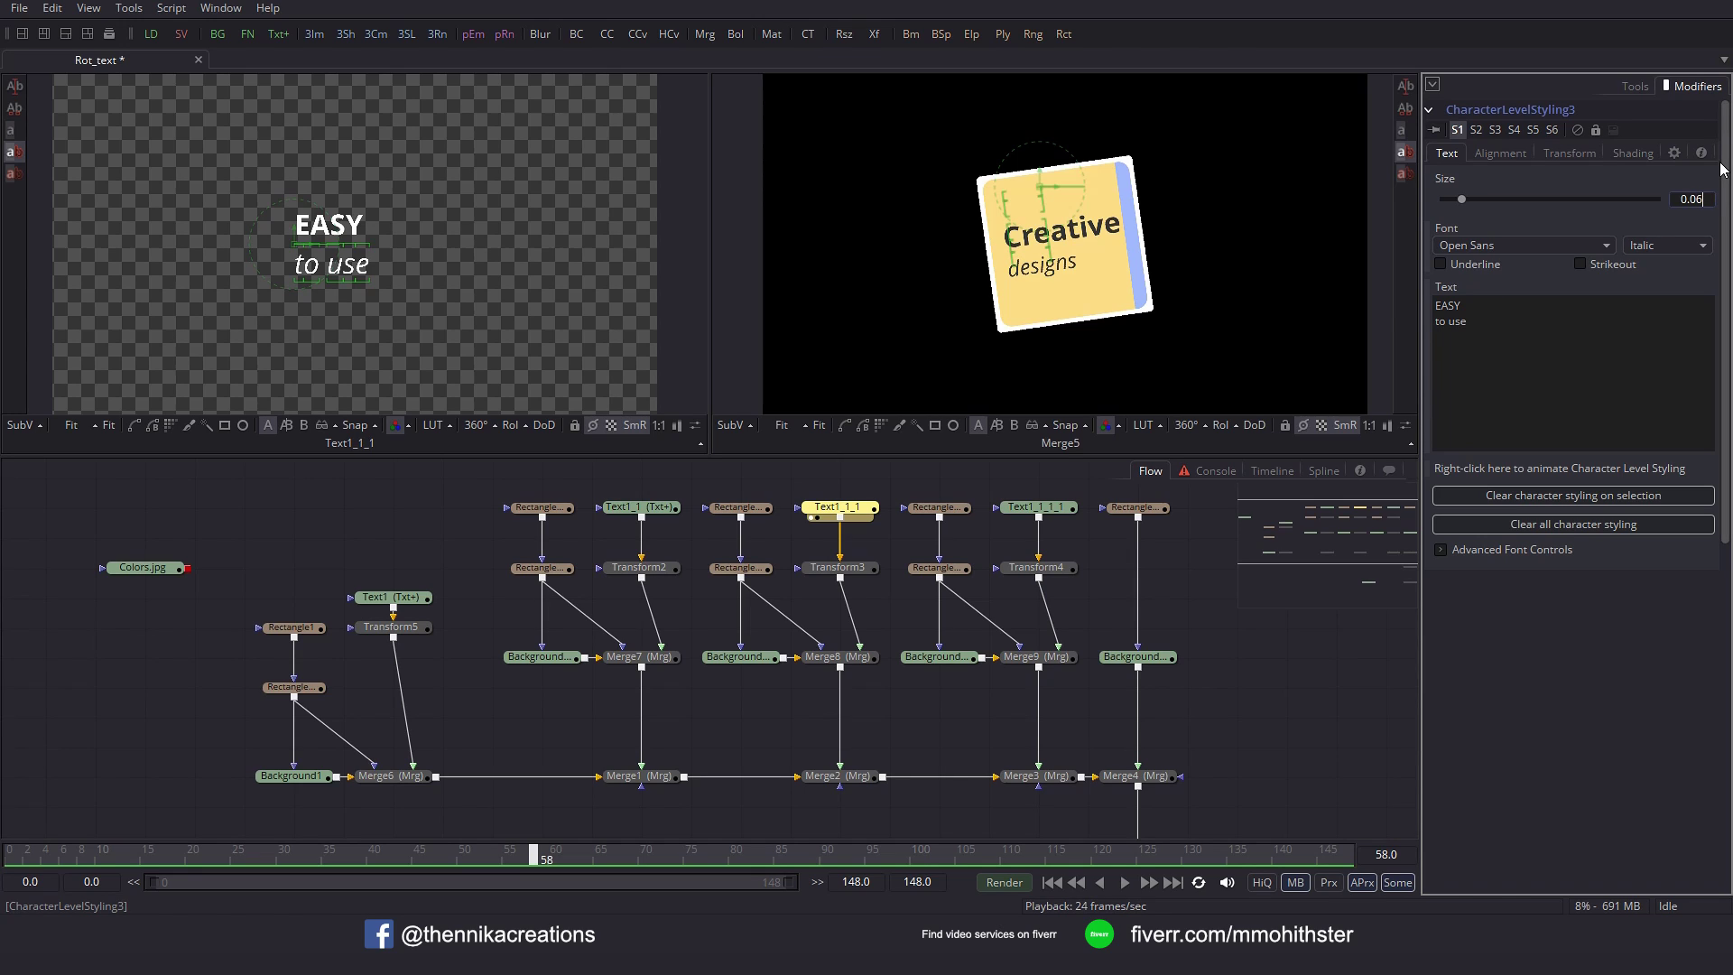
{"action": "key", "text": "Return"}
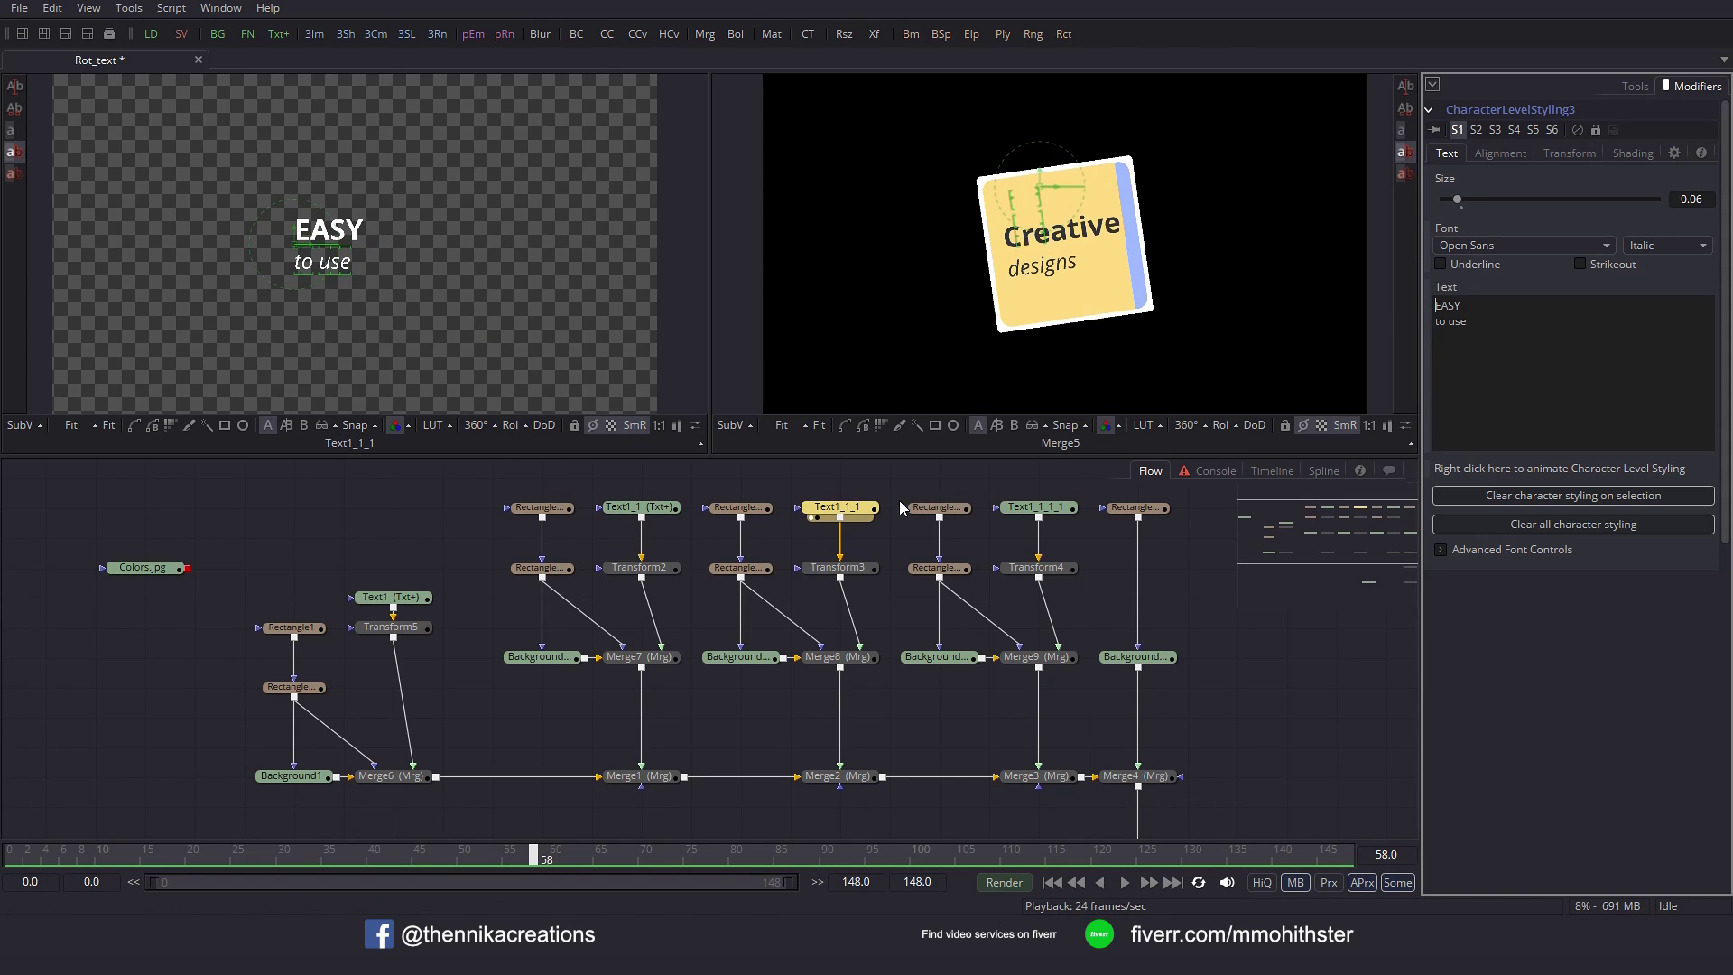
Show Text1_1_1_1 in the viewer, add Character Level Styling to its "Smooth text effects" styled text and open that modifier.
{"action": "left_click", "coordinate": [1064, 512]}
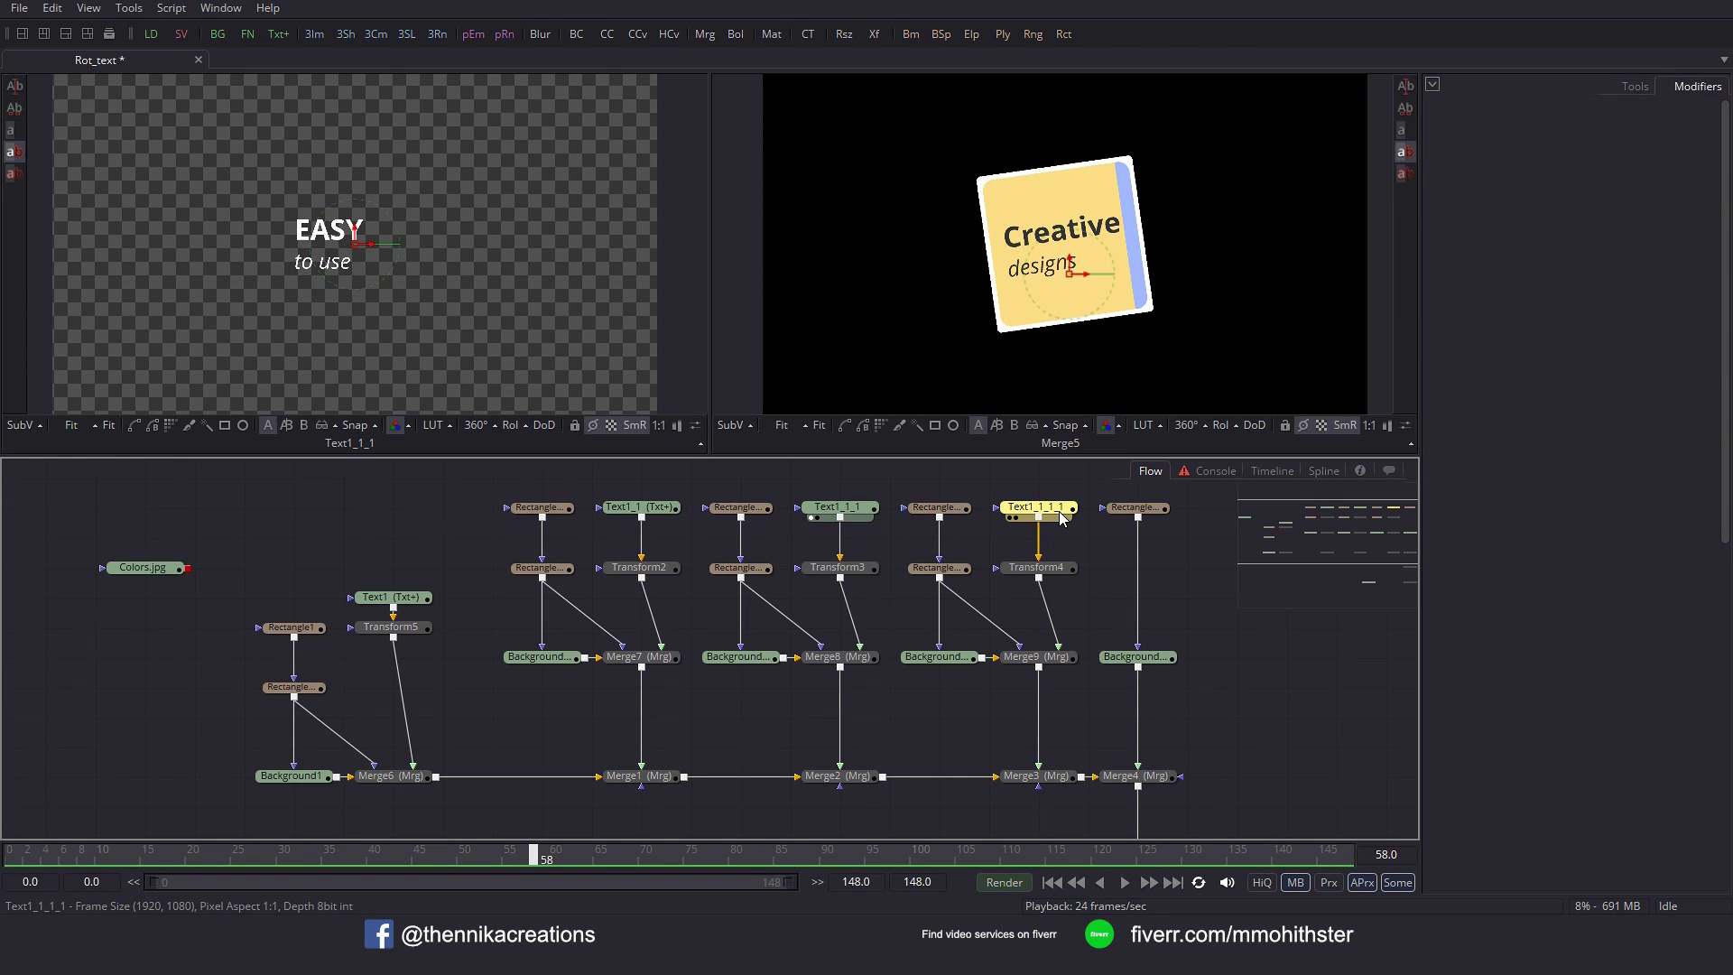
{"action": "key", "text": "1"}
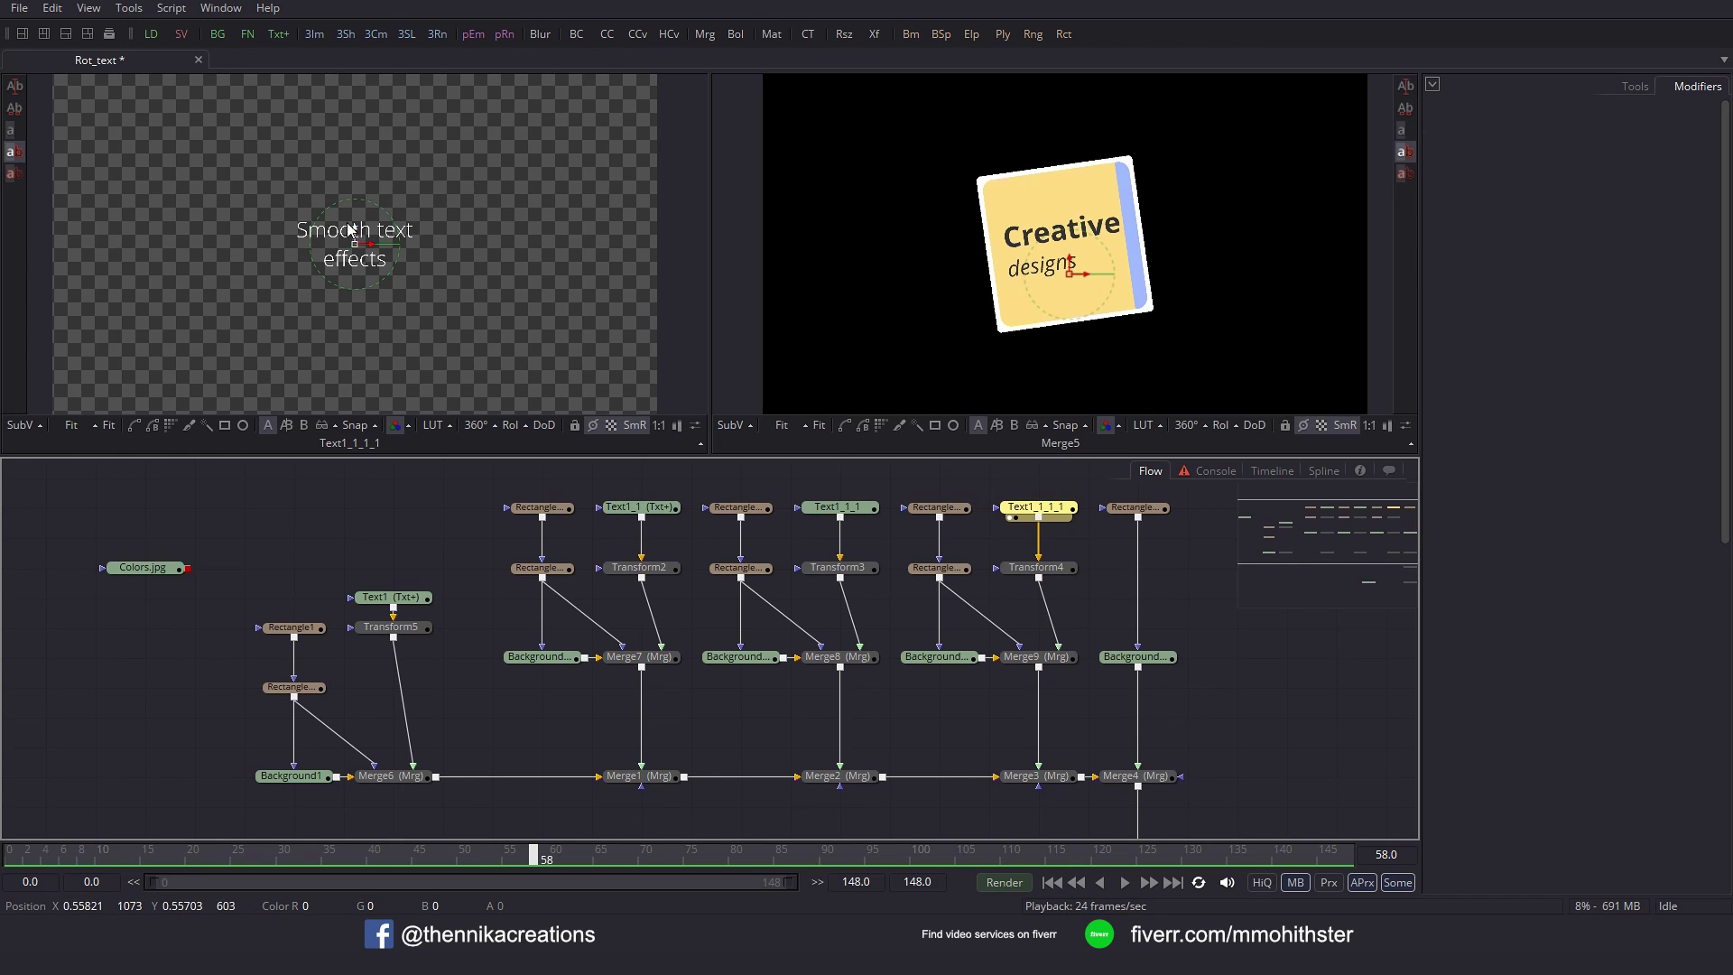
{"action": "left_click", "coordinate": [1630, 83]}
{"action": "right_click", "coordinate": [1489, 384]}
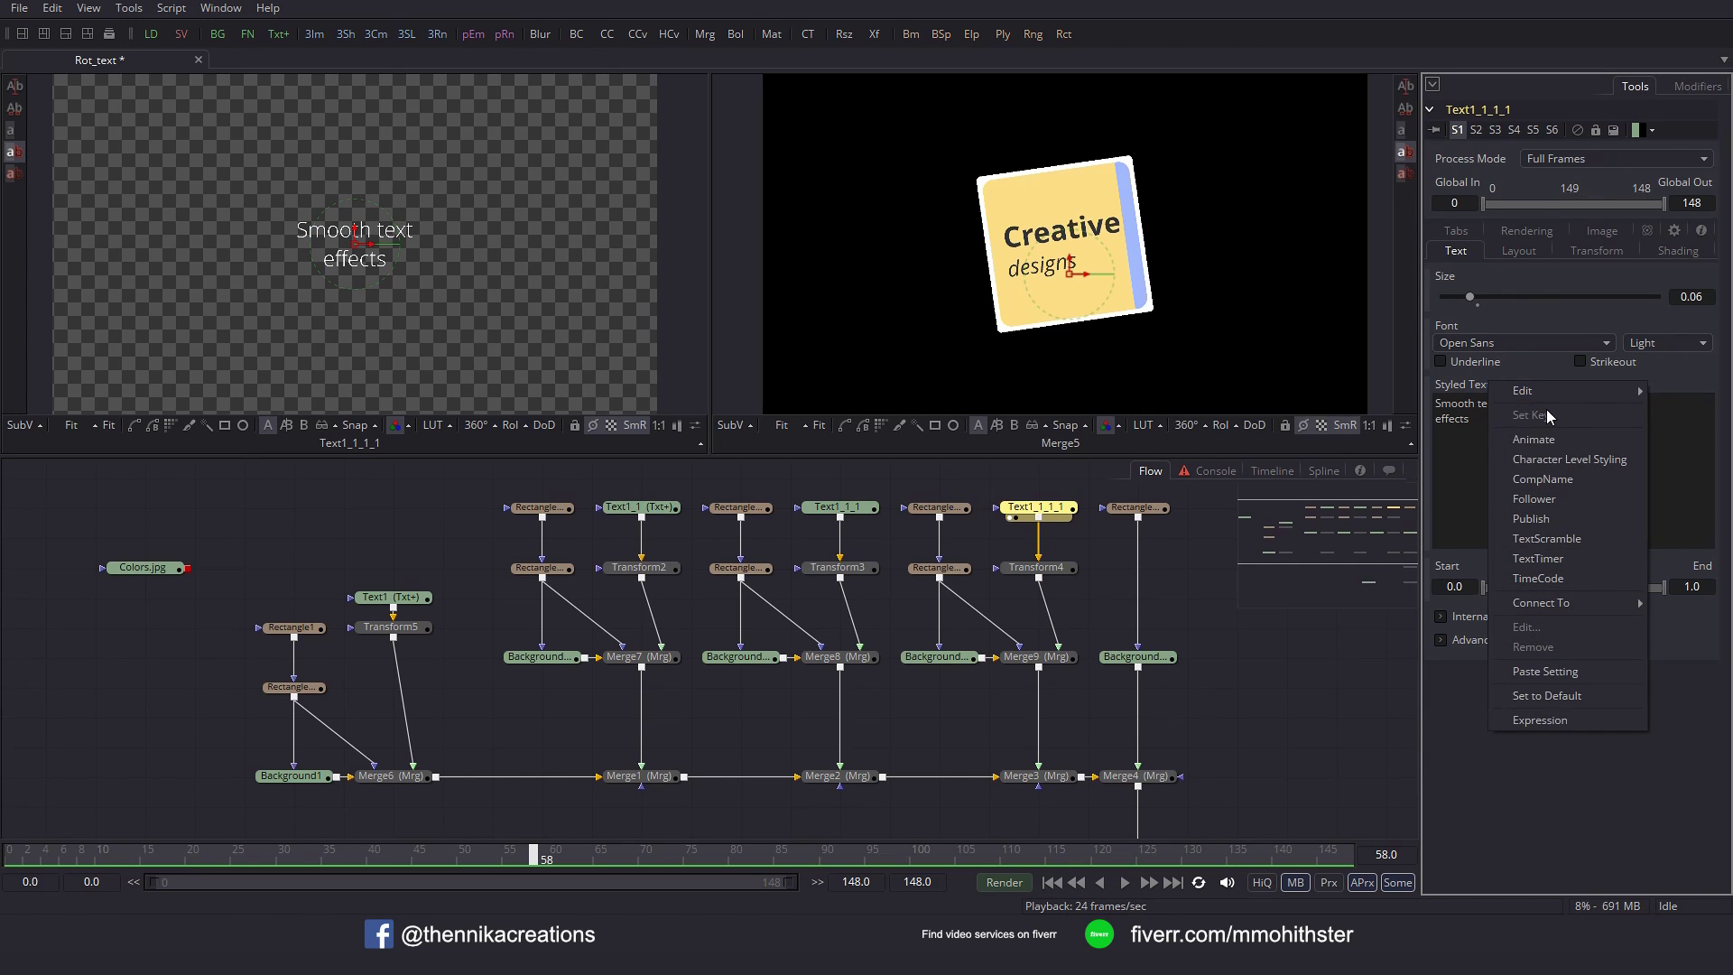
{"action": "left_click", "coordinate": [1559, 457]}
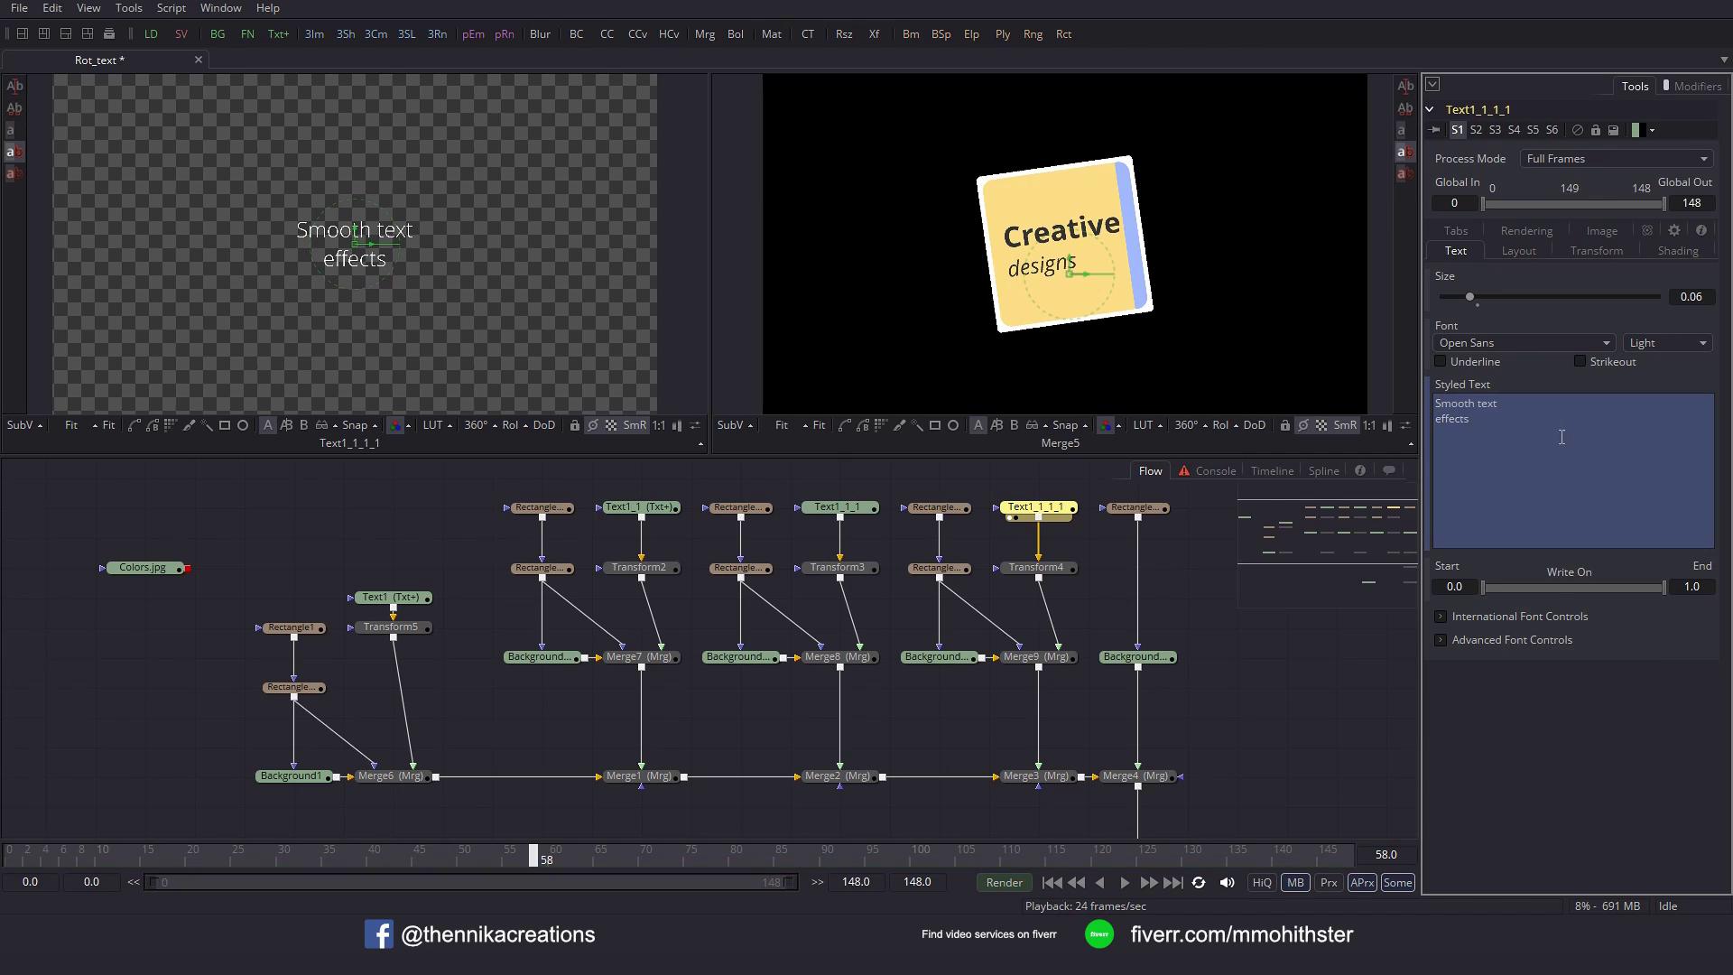
{"action": "left_click", "coordinate": [1682, 81]}
{"action": "left_click", "coordinate": [1429, 110]}
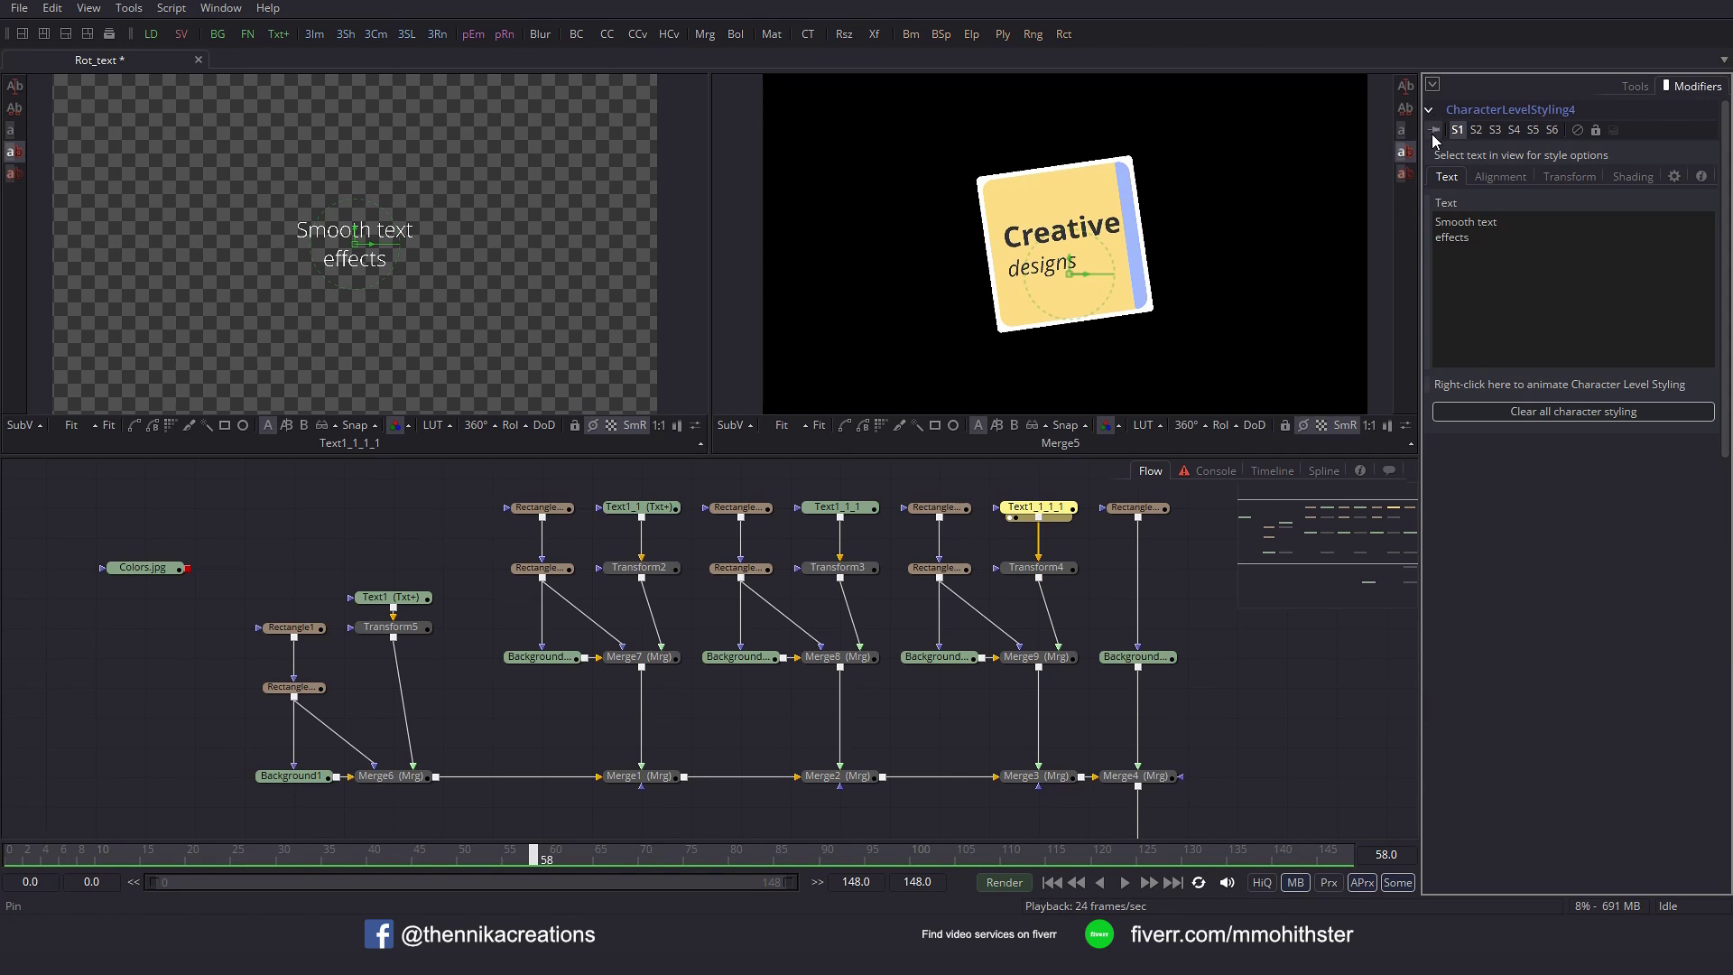
Set the words "Smooth text" in Text1_1_1_1 to the Bold font style using its character-level styling.
{"action": "left_click_drag", "start_coordinate": [226, 178], "coordinate": [472, 249]}
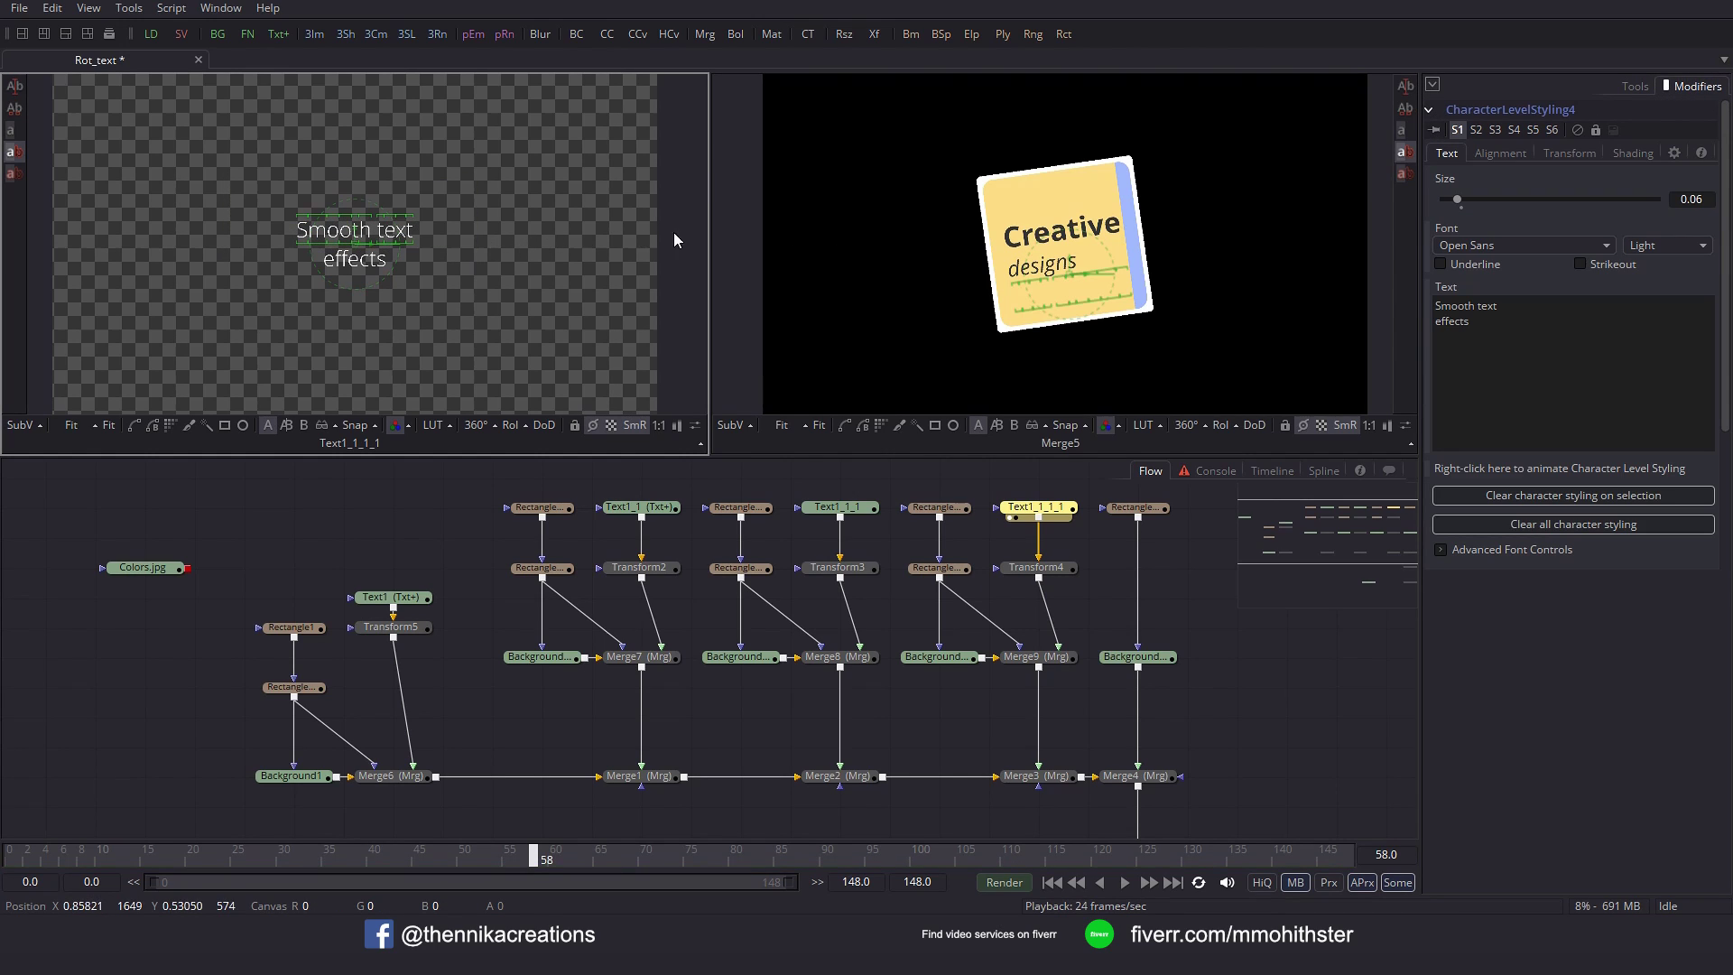
{"action": "left_click", "coordinate": [1667, 245]}
{"action": "left_click", "coordinate": [1594, 181]}
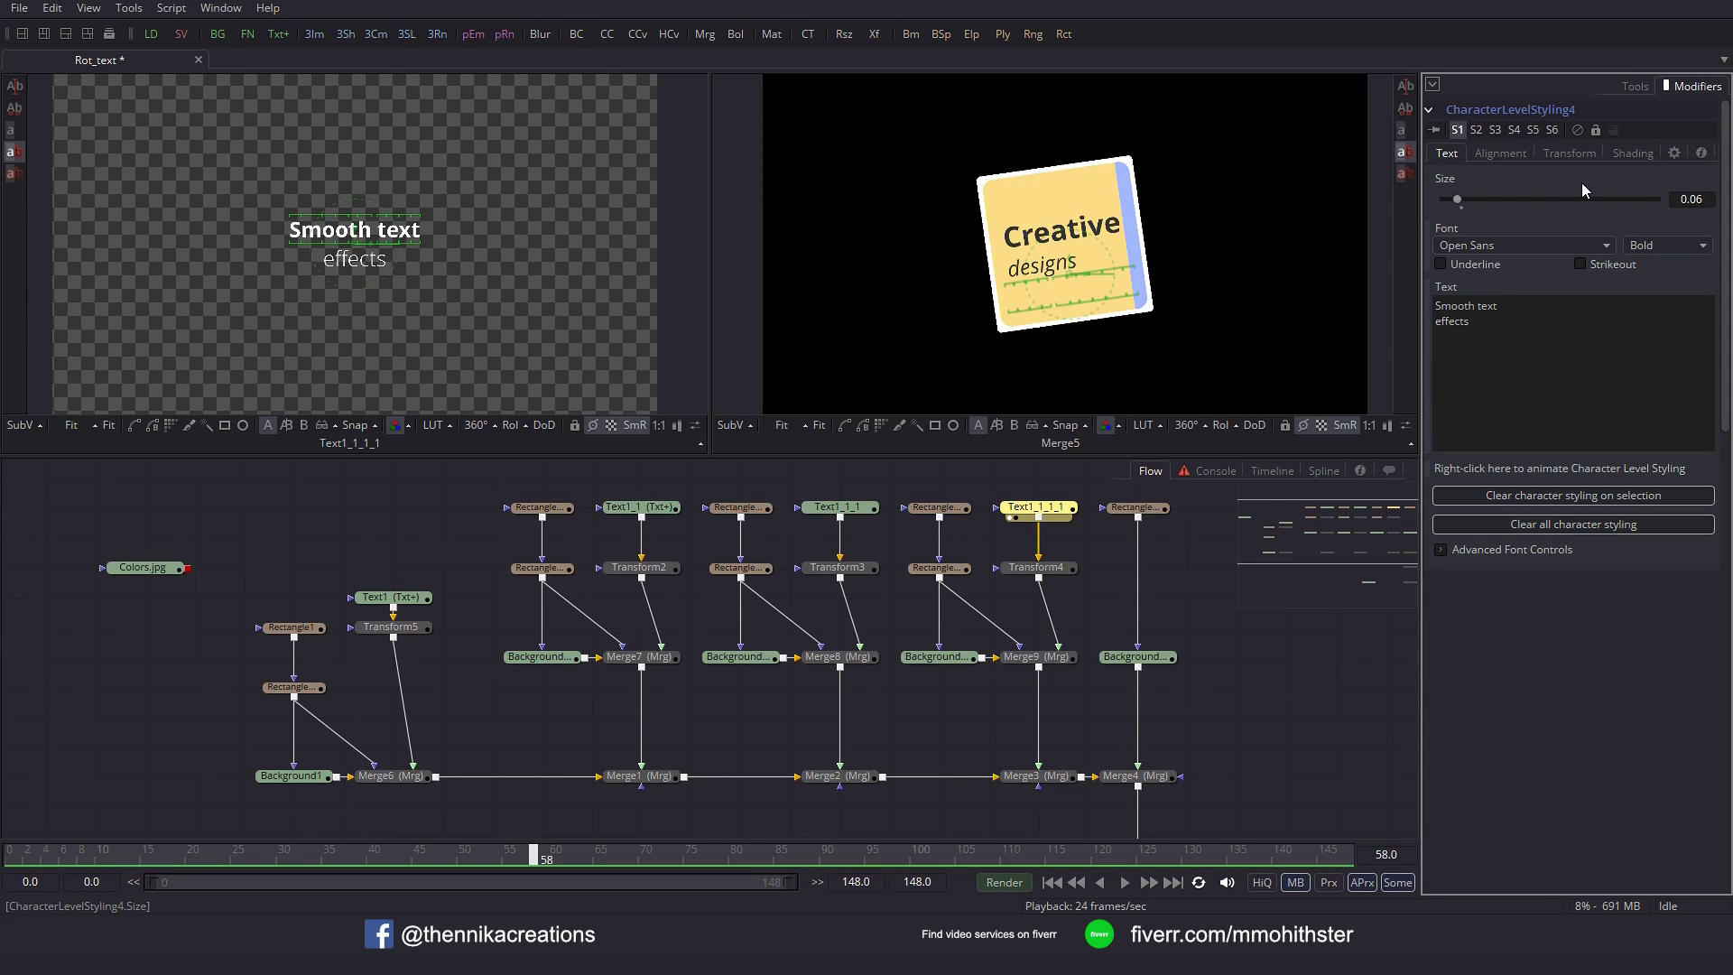
Set the word "effects" in Text1_1_1_1 to the Italic font style with size 0.05.
{"action": "left_click_drag", "start_coordinate": [413, 295], "coordinate": [285, 244]}
{"action": "left_click", "coordinate": [1665, 245]}
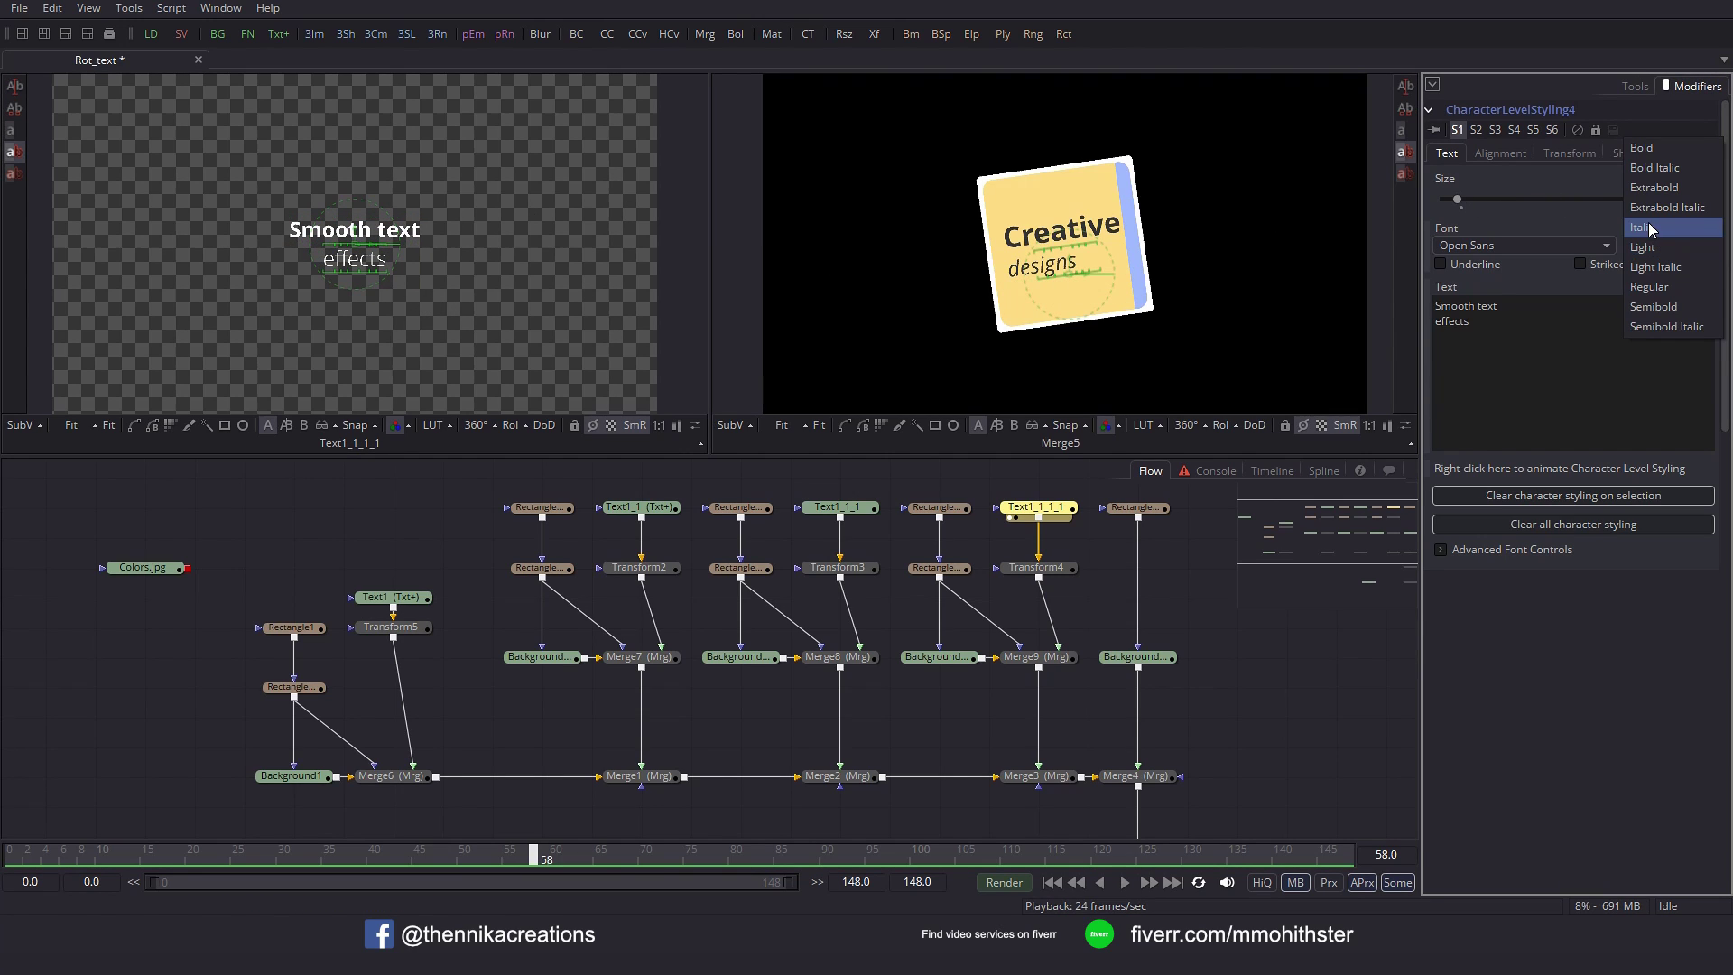
{"action": "left_click", "coordinate": [1650, 231]}
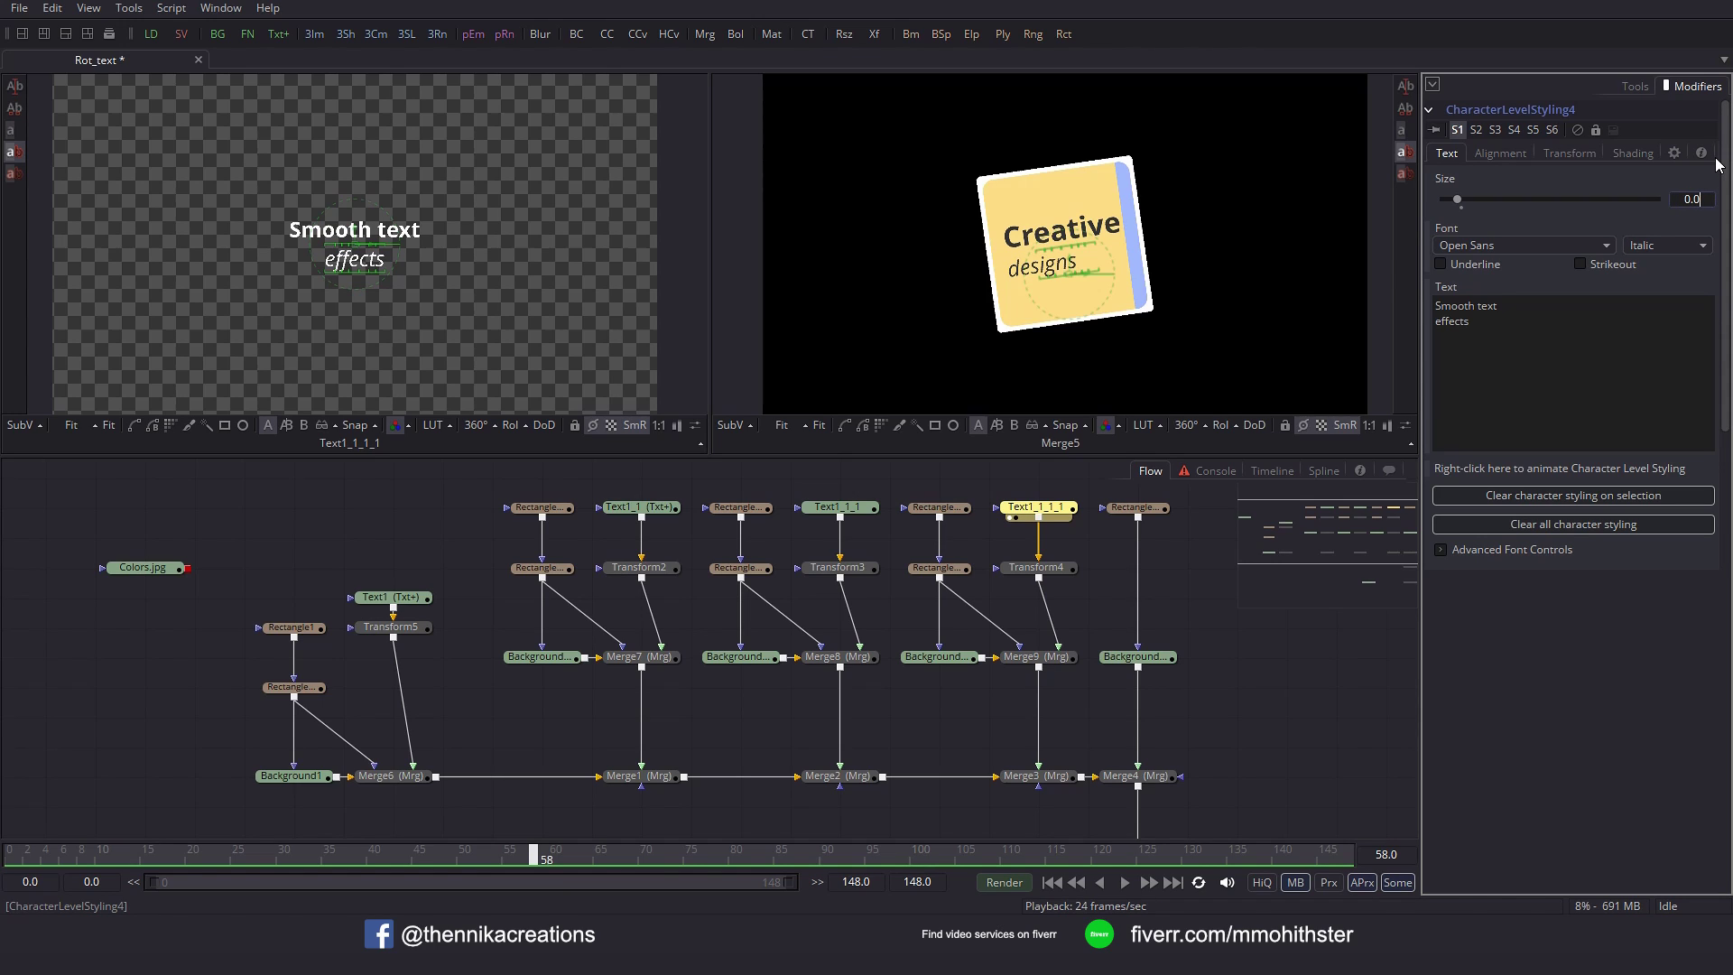
{"action": "key", "text": "Return"}
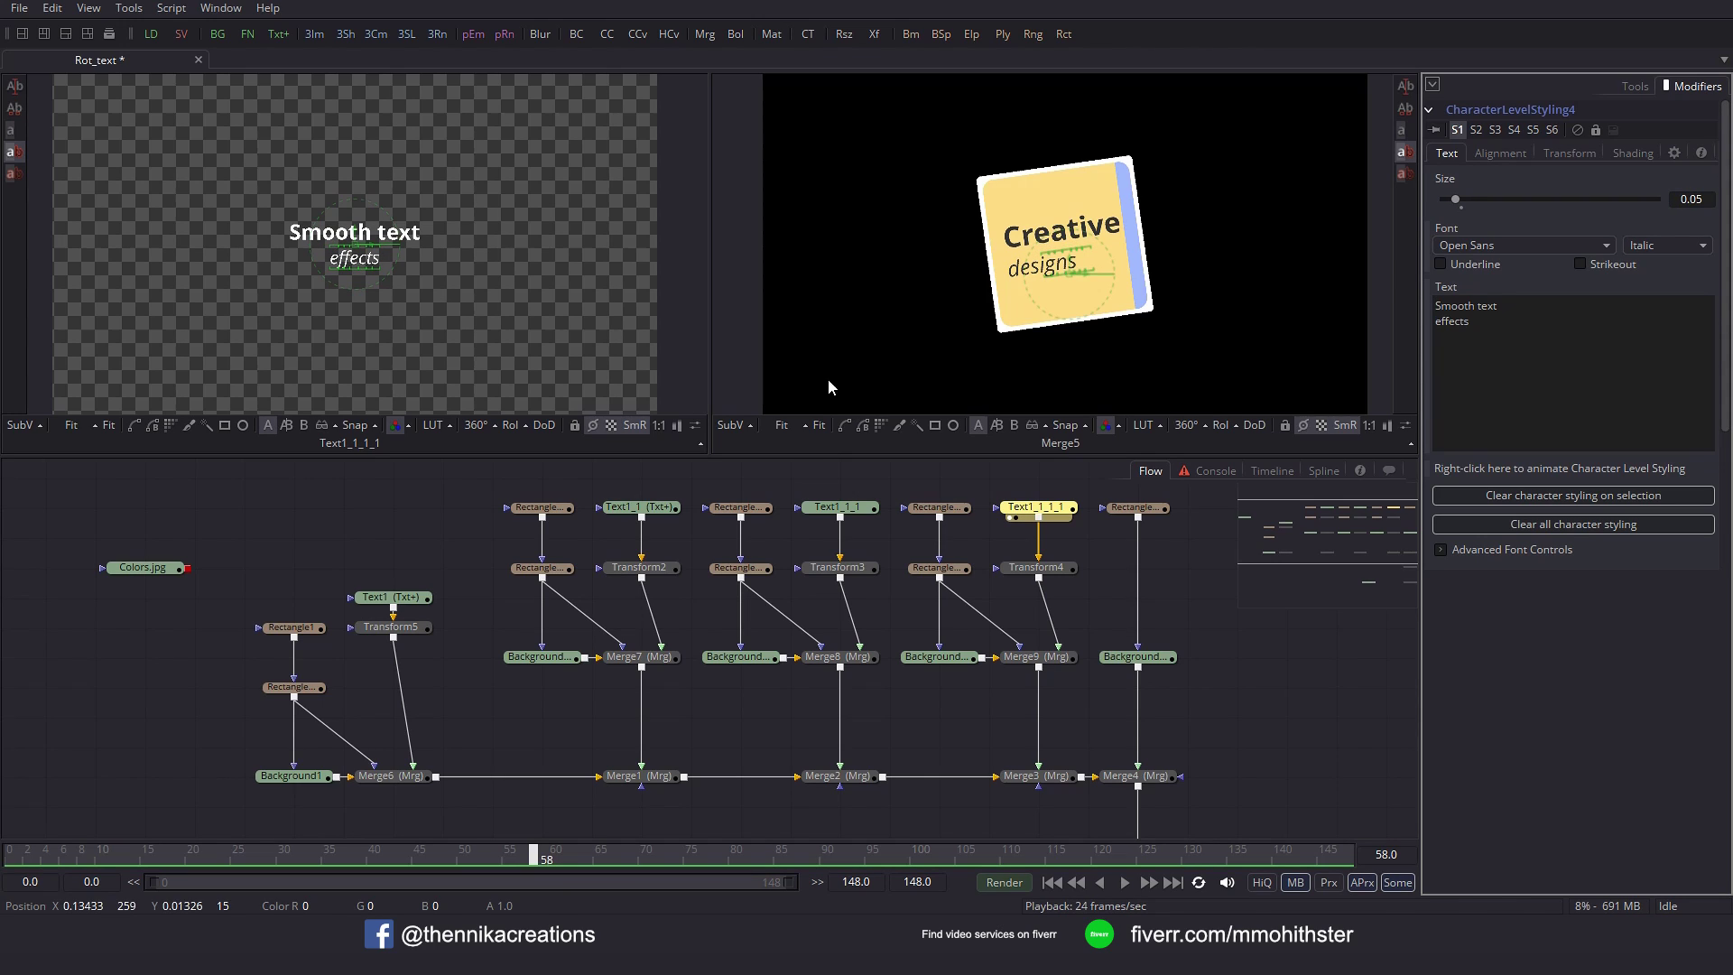
Darken the Text1_1_1_1 text by setting its shading color Value to 0.2, and check the result at frame 113.
{"action": "left_click", "coordinate": [1635, 86]}
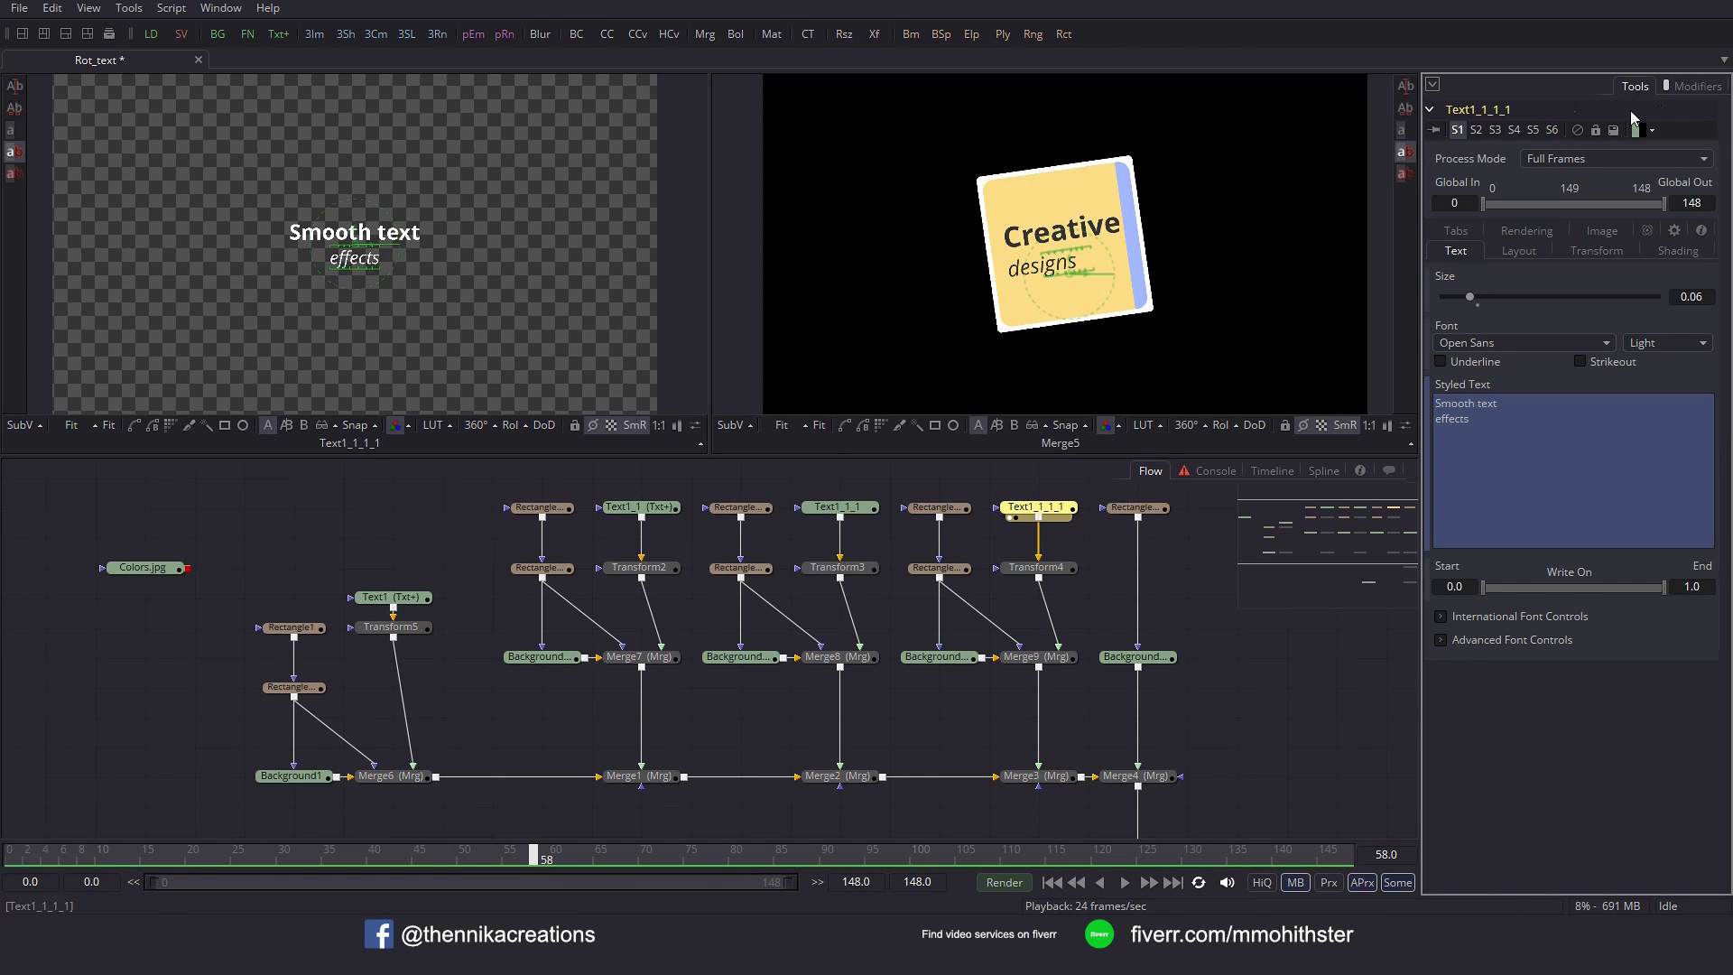
{"action": "left_click", "coordinate": [1684, 257]}
{"action": "left_click", "coordinate": [1457, 628]}
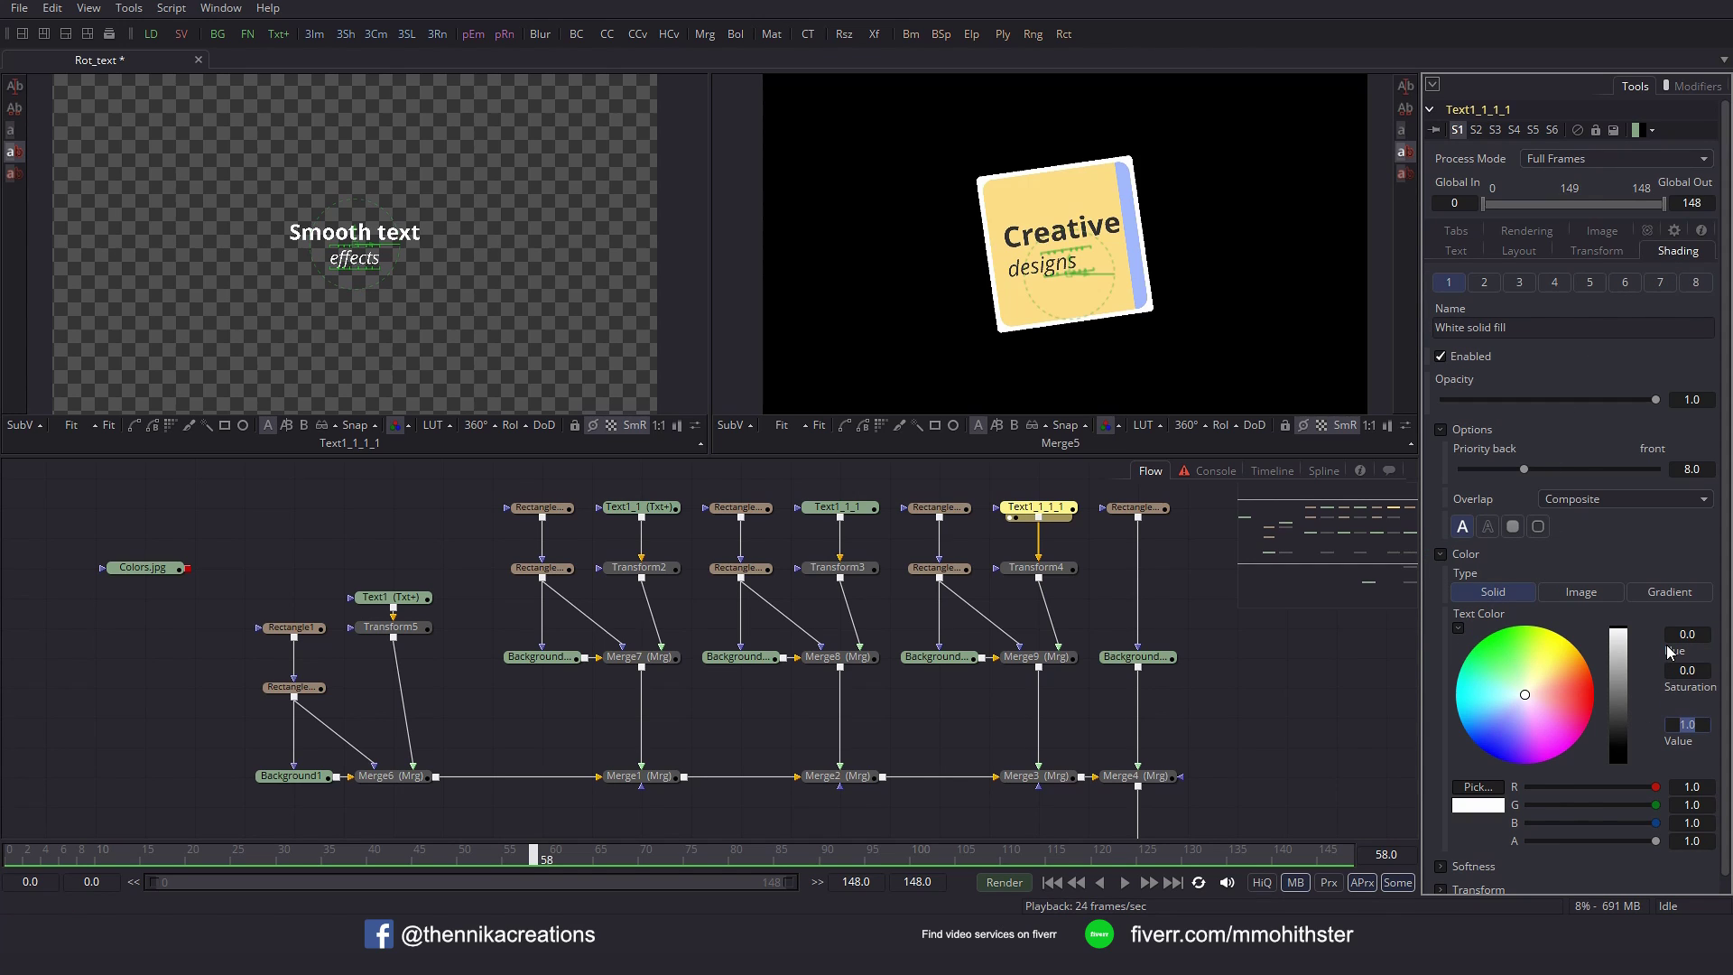
{"action": "type", "text": "0.2"}
{"action": "key", "text": "Return"}
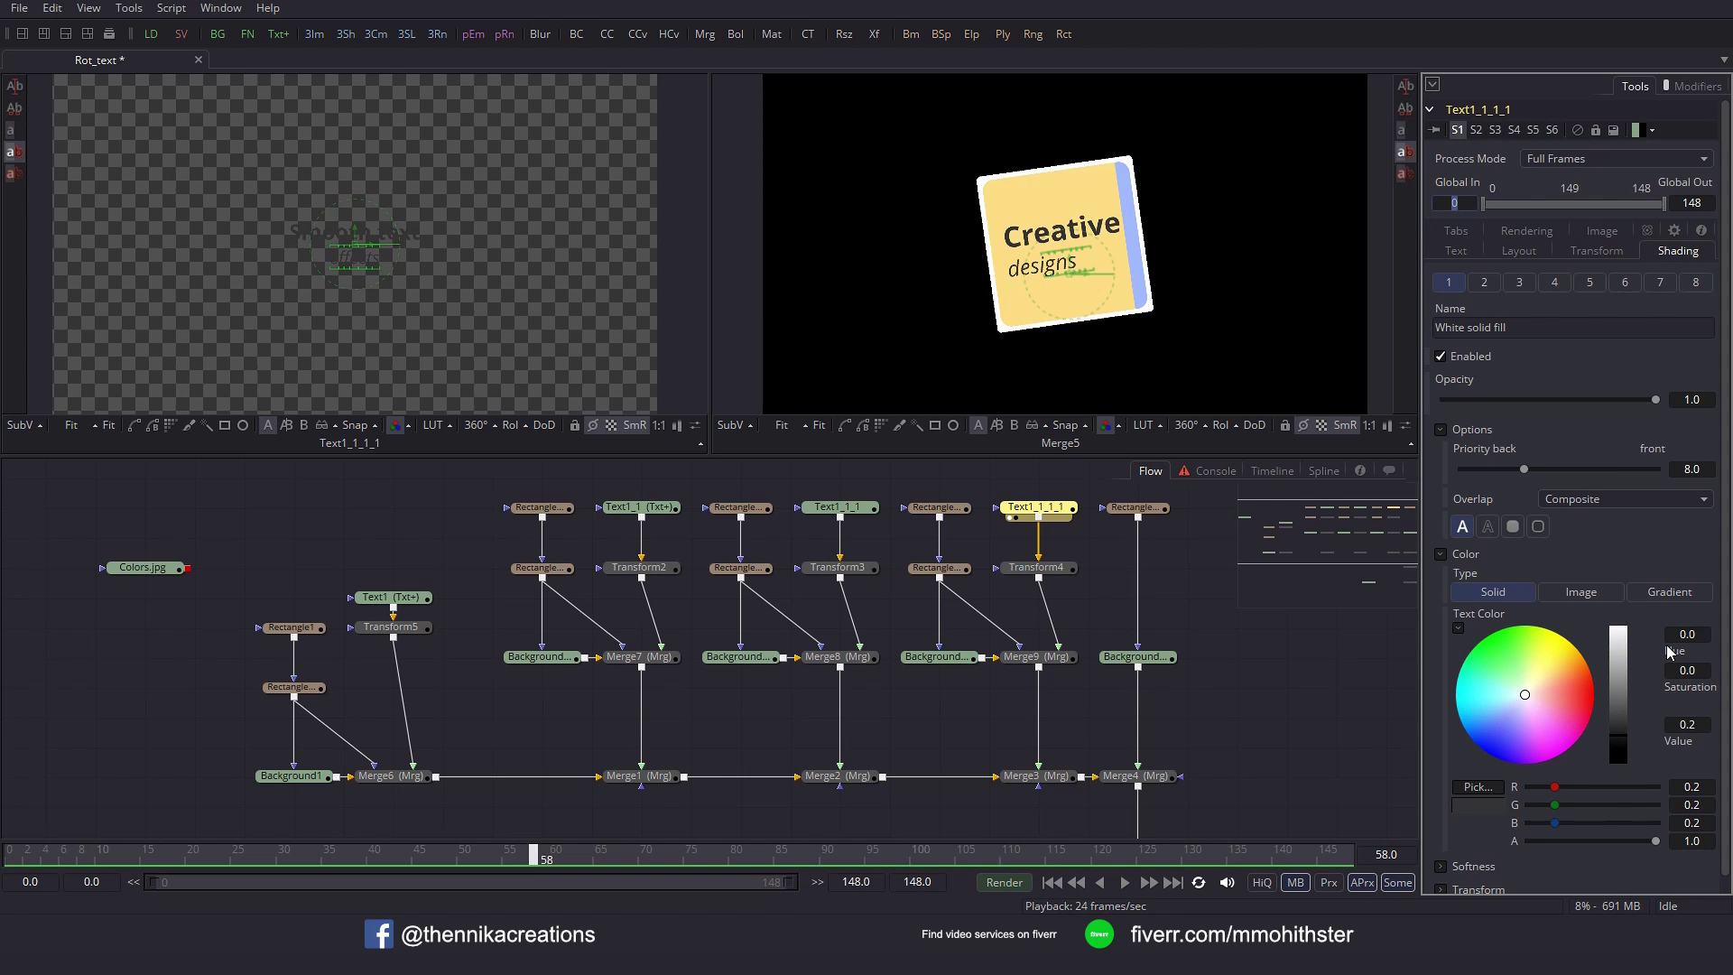
{"action": "left_click", "coordinate": [1032, 849]}
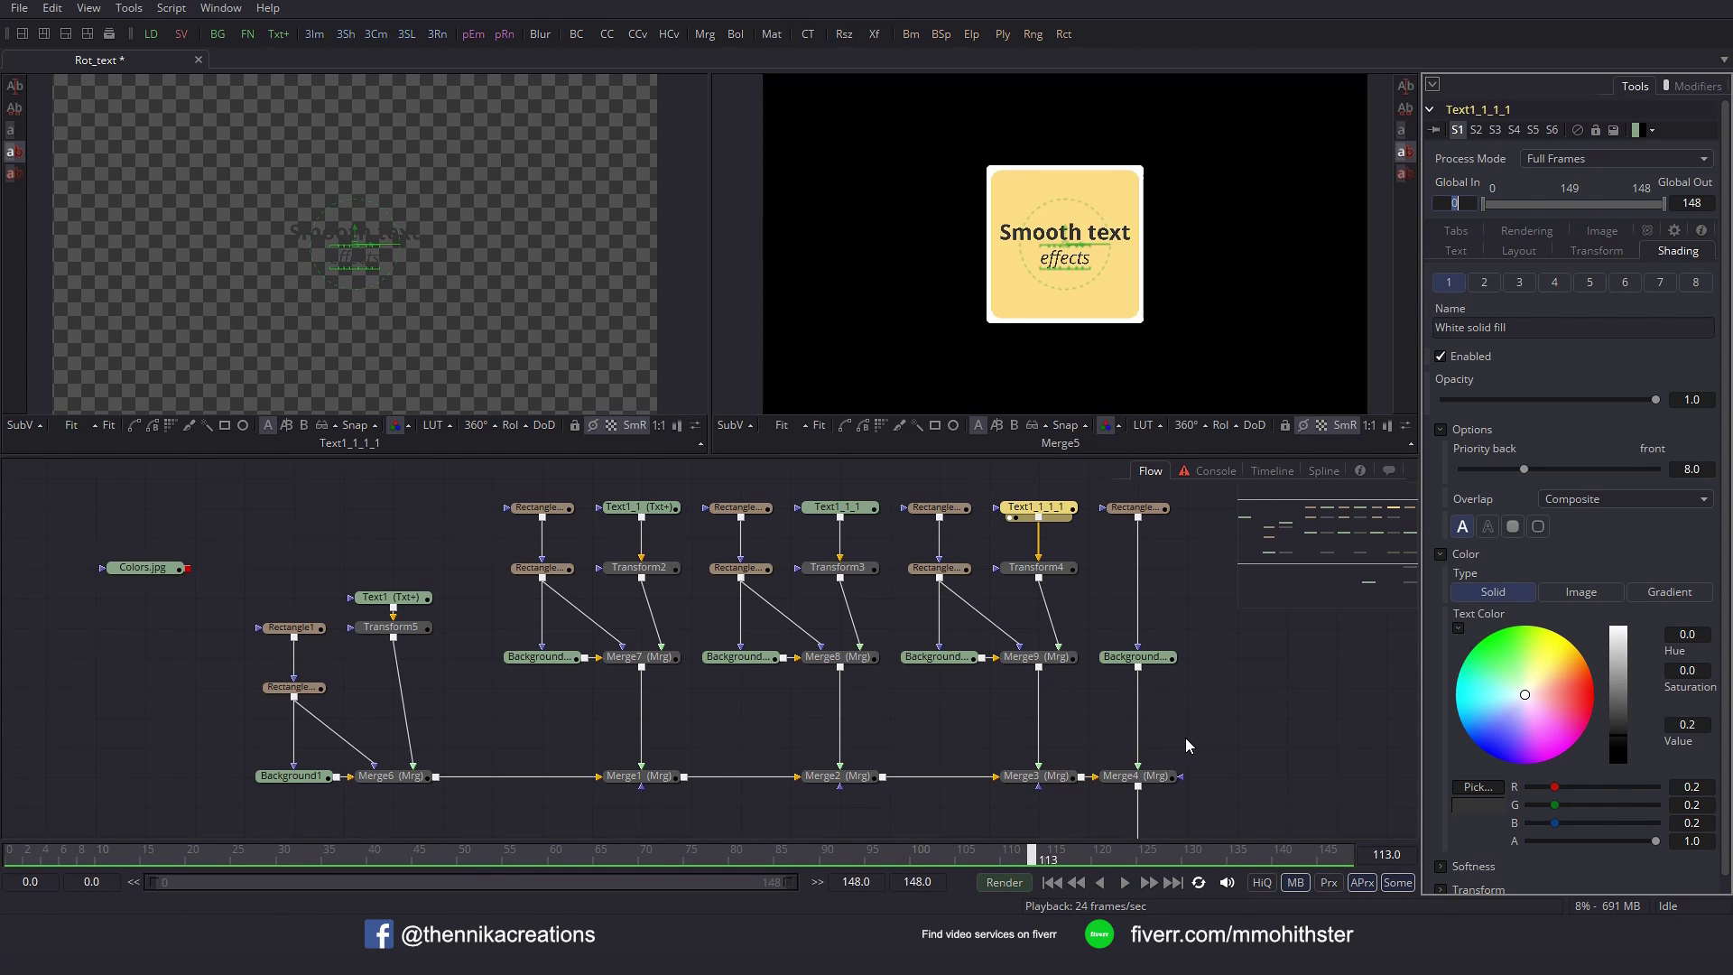
Move the Background2 node farther away from Merge5 to make room along their connection.
{"action": "left_click", "coordinate": [1228, 724]}
{"action": "left_click_drag", "start_coordinate": [1215, 695], "coordinate": [1146, 603]}
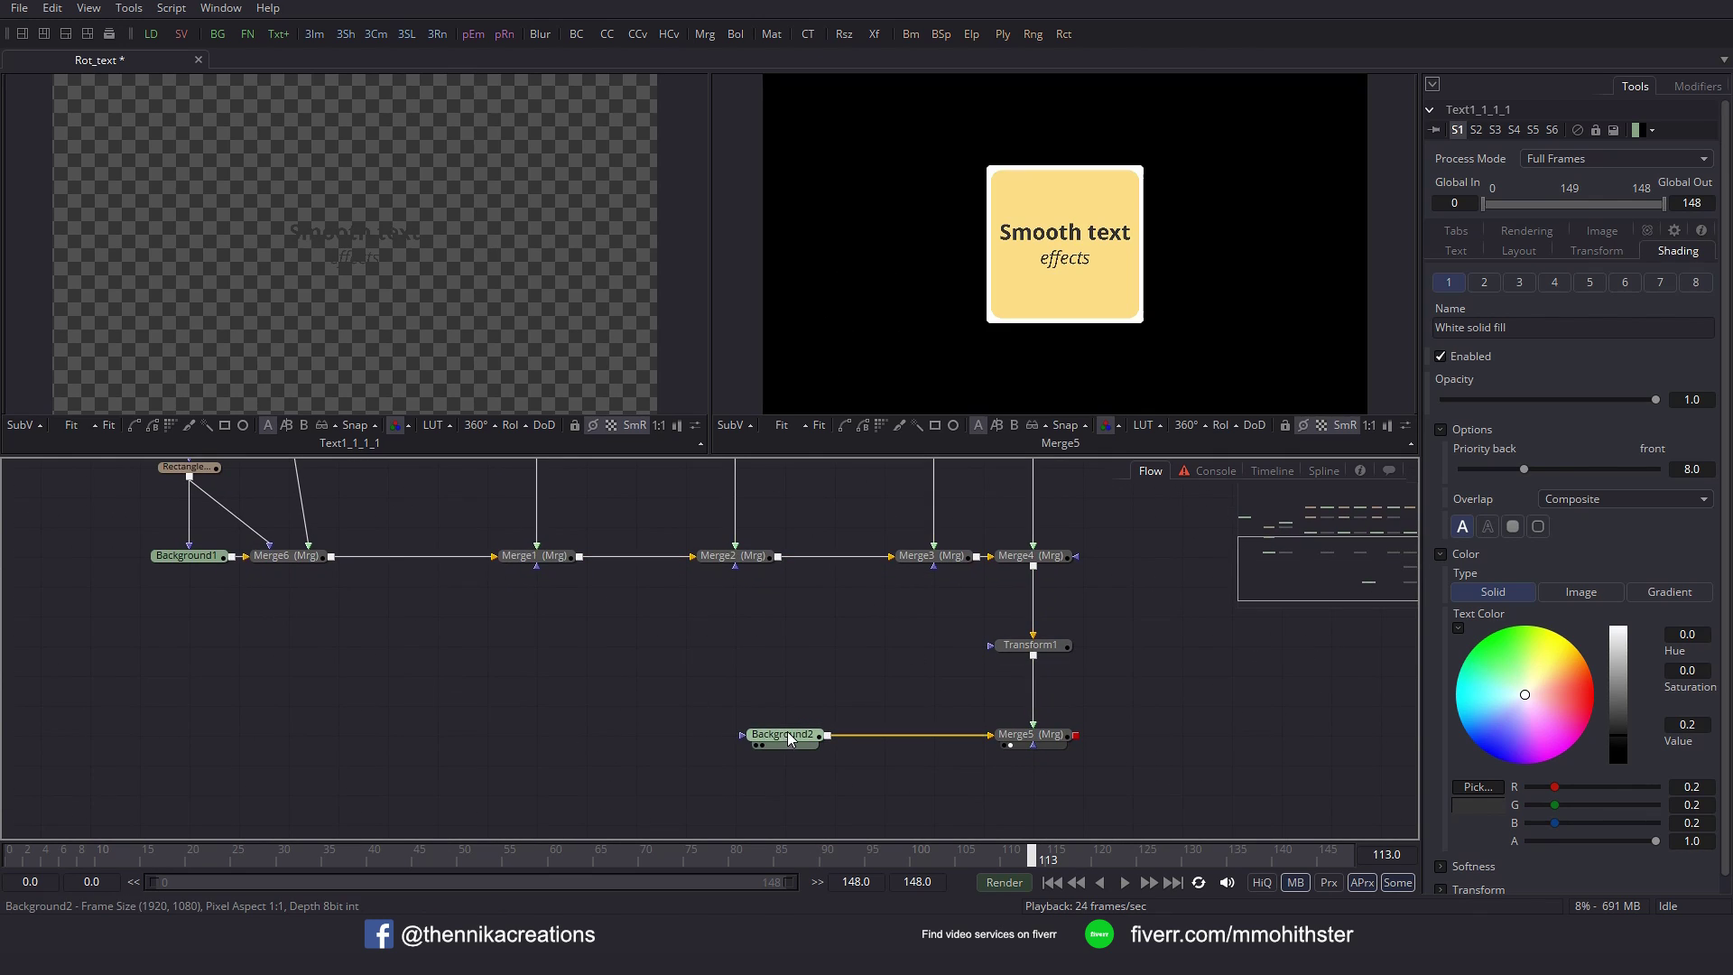
{"action": "left_click_drag", "start_coordinate": [776, 746], "coordinate": [478, 743]}
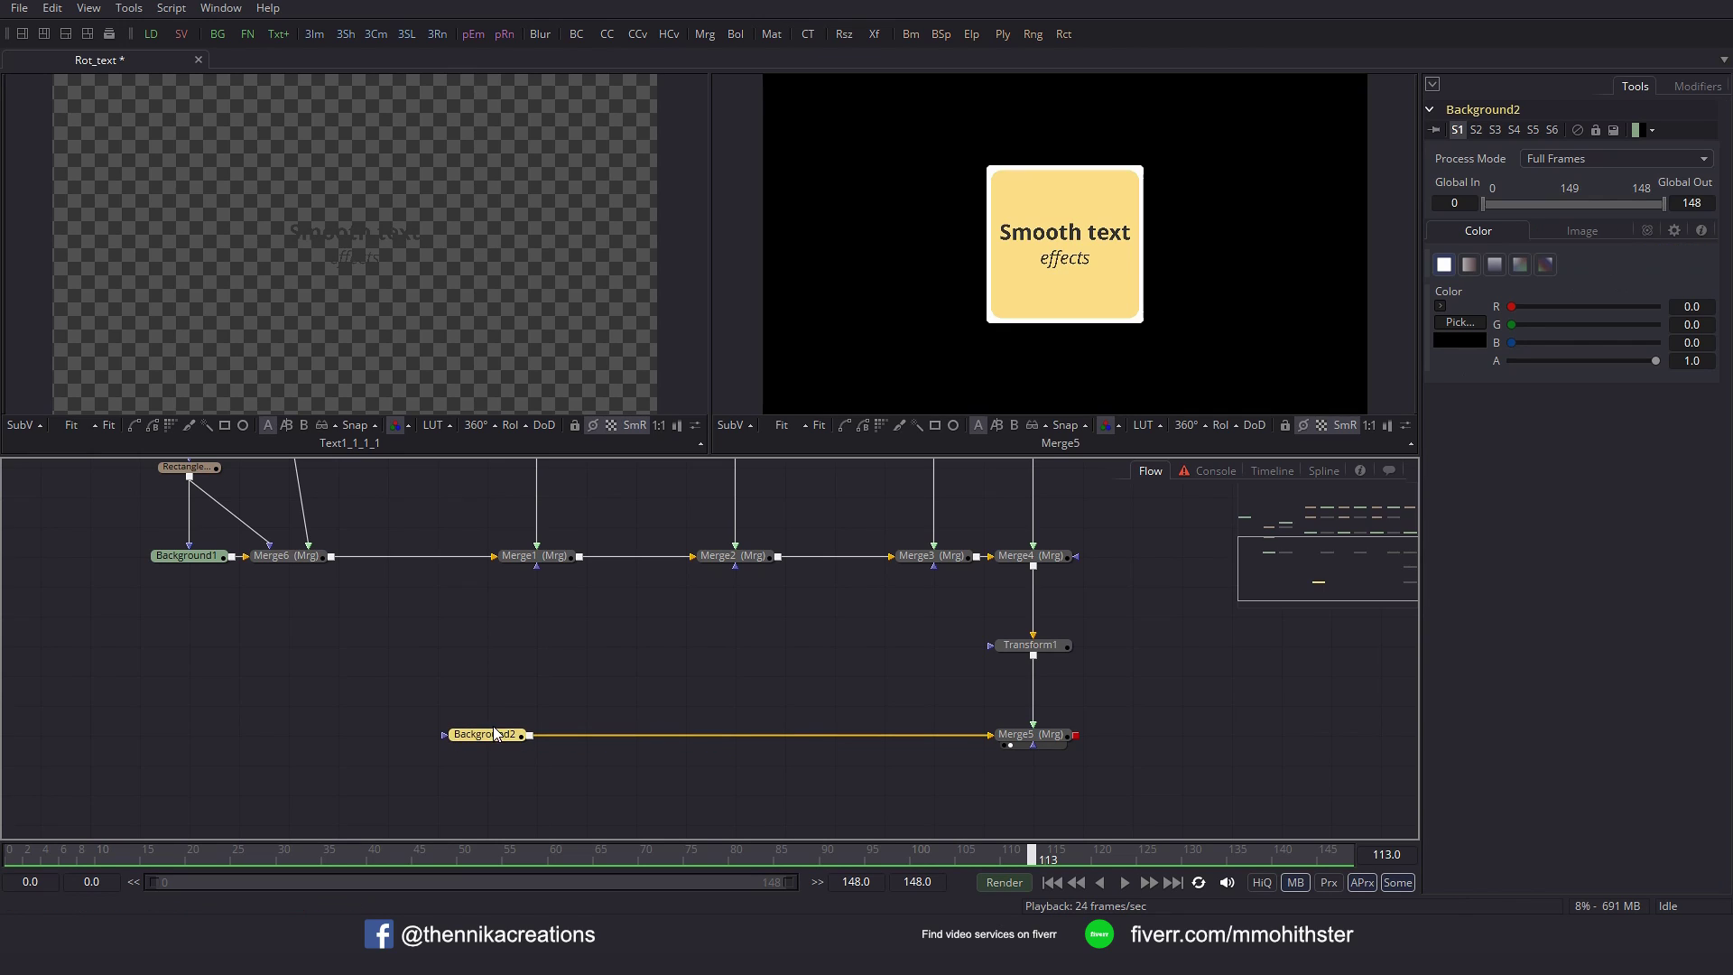
Go to frame 25 and show the Colors.jpg palette in the viewer, keeping Background2 selected.
{"action": "left_click_drag", "start_coordinate": [197, 853], "coordinate": [233, 852]}
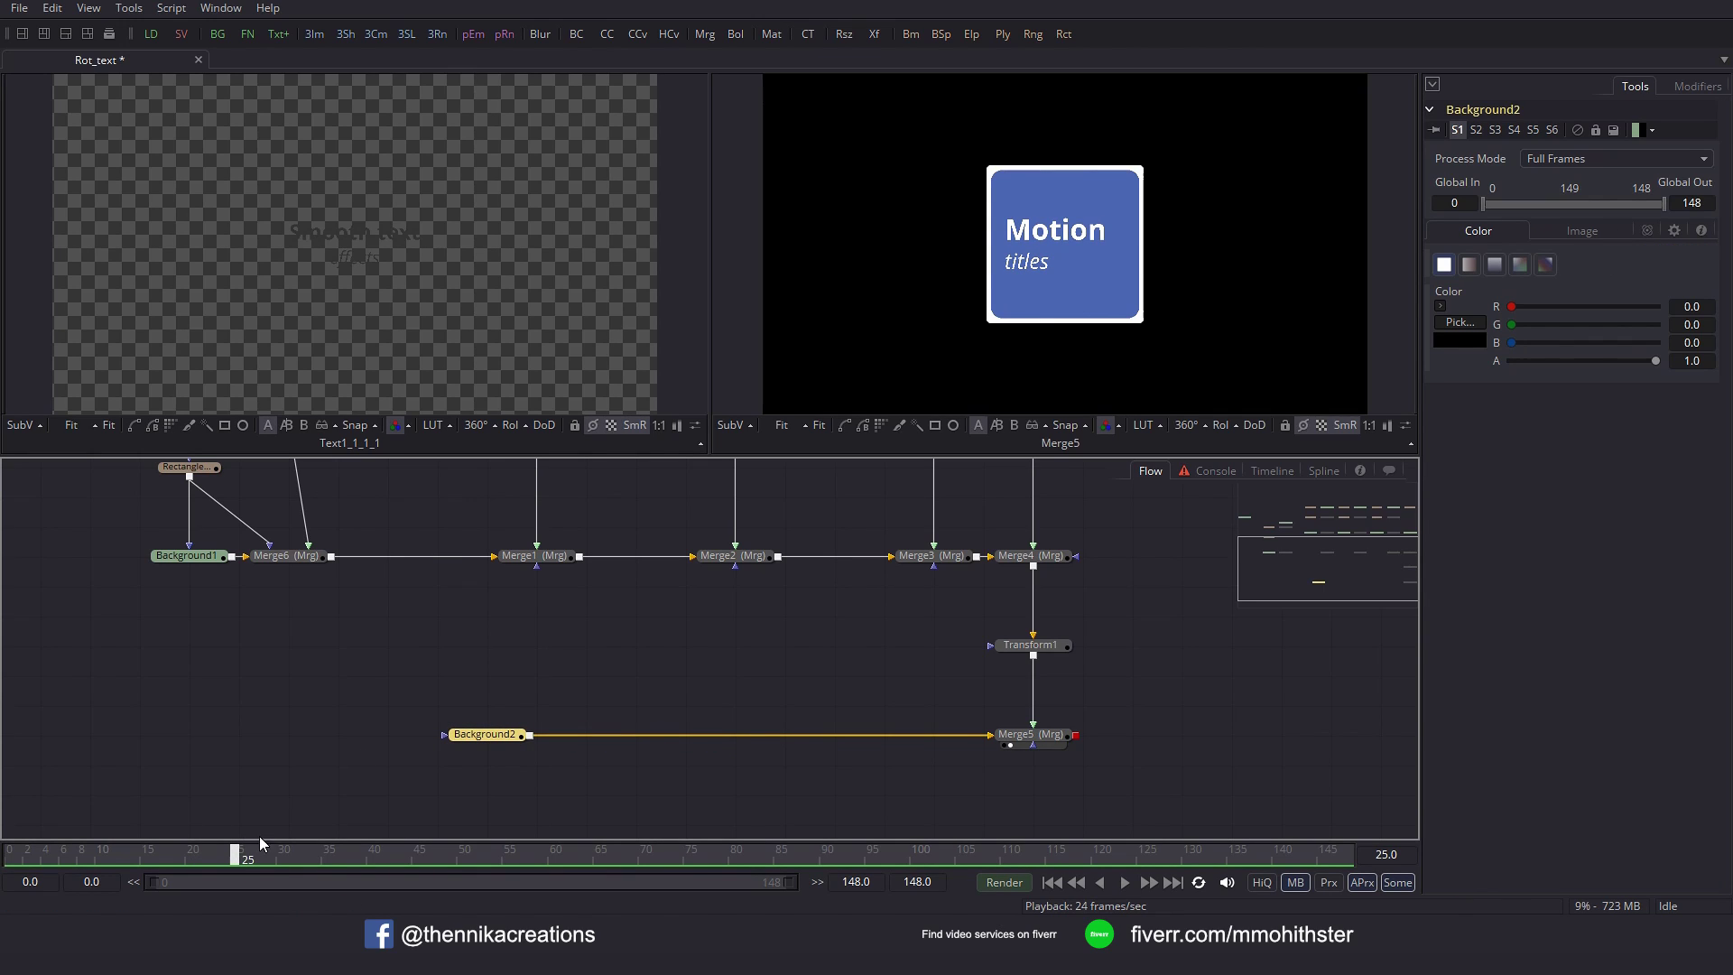
{"action": "left_click_drag", "start_coordinate": [104, 536], "coordinate": [421, 686]}
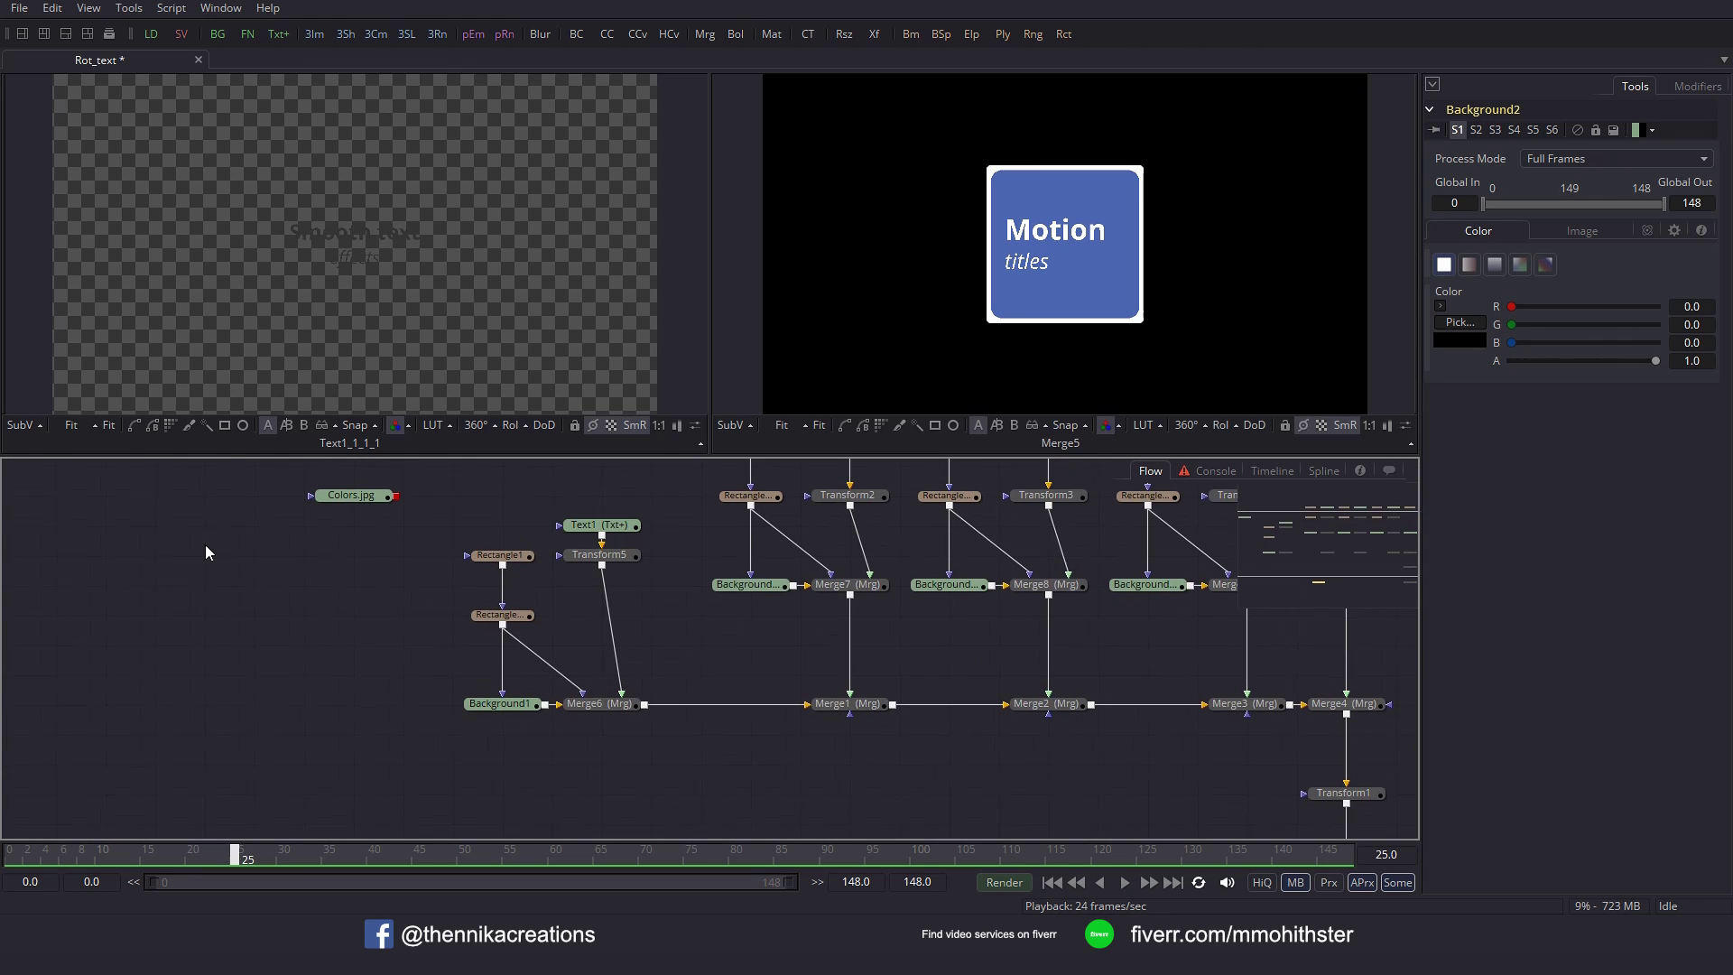
{"action": "left_click_drag", "start_coordinate": [198, 553], "coordinate": [311, 633]}
{"action": "left_click_drag", "start_coordinate": [476, 583], "coordinate": [426, 398]}
{"action": "scroll", "coordinate": [325, 523], "scroll_direction": "down", "scroll_amount": 3}
{"action": "scroll", "coordinate": [646, 716], "scroll_direction": "right", "scroll_amount": 5}
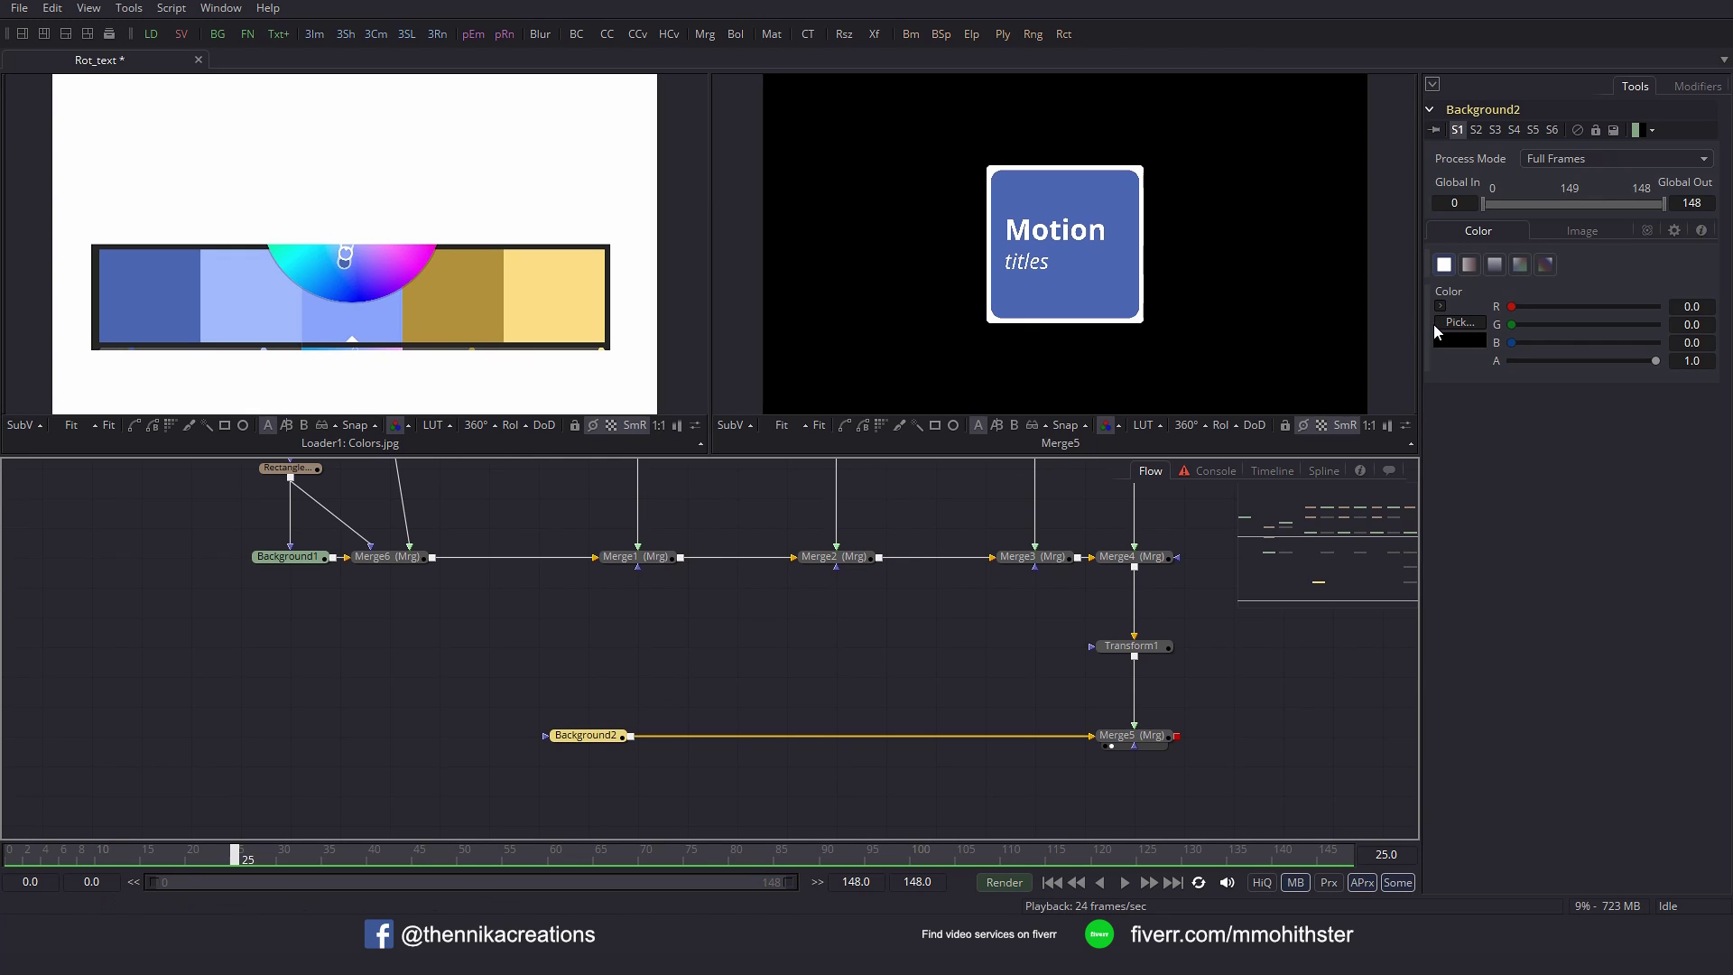
Keyframe Background2's color at frame 25 with the middle blue swatch sampled from Colors.jpg, and move to frame 45.
{"action": "left_click_drag", "start_coordinate": [1454, 321], "coordinate": [338, 316]}
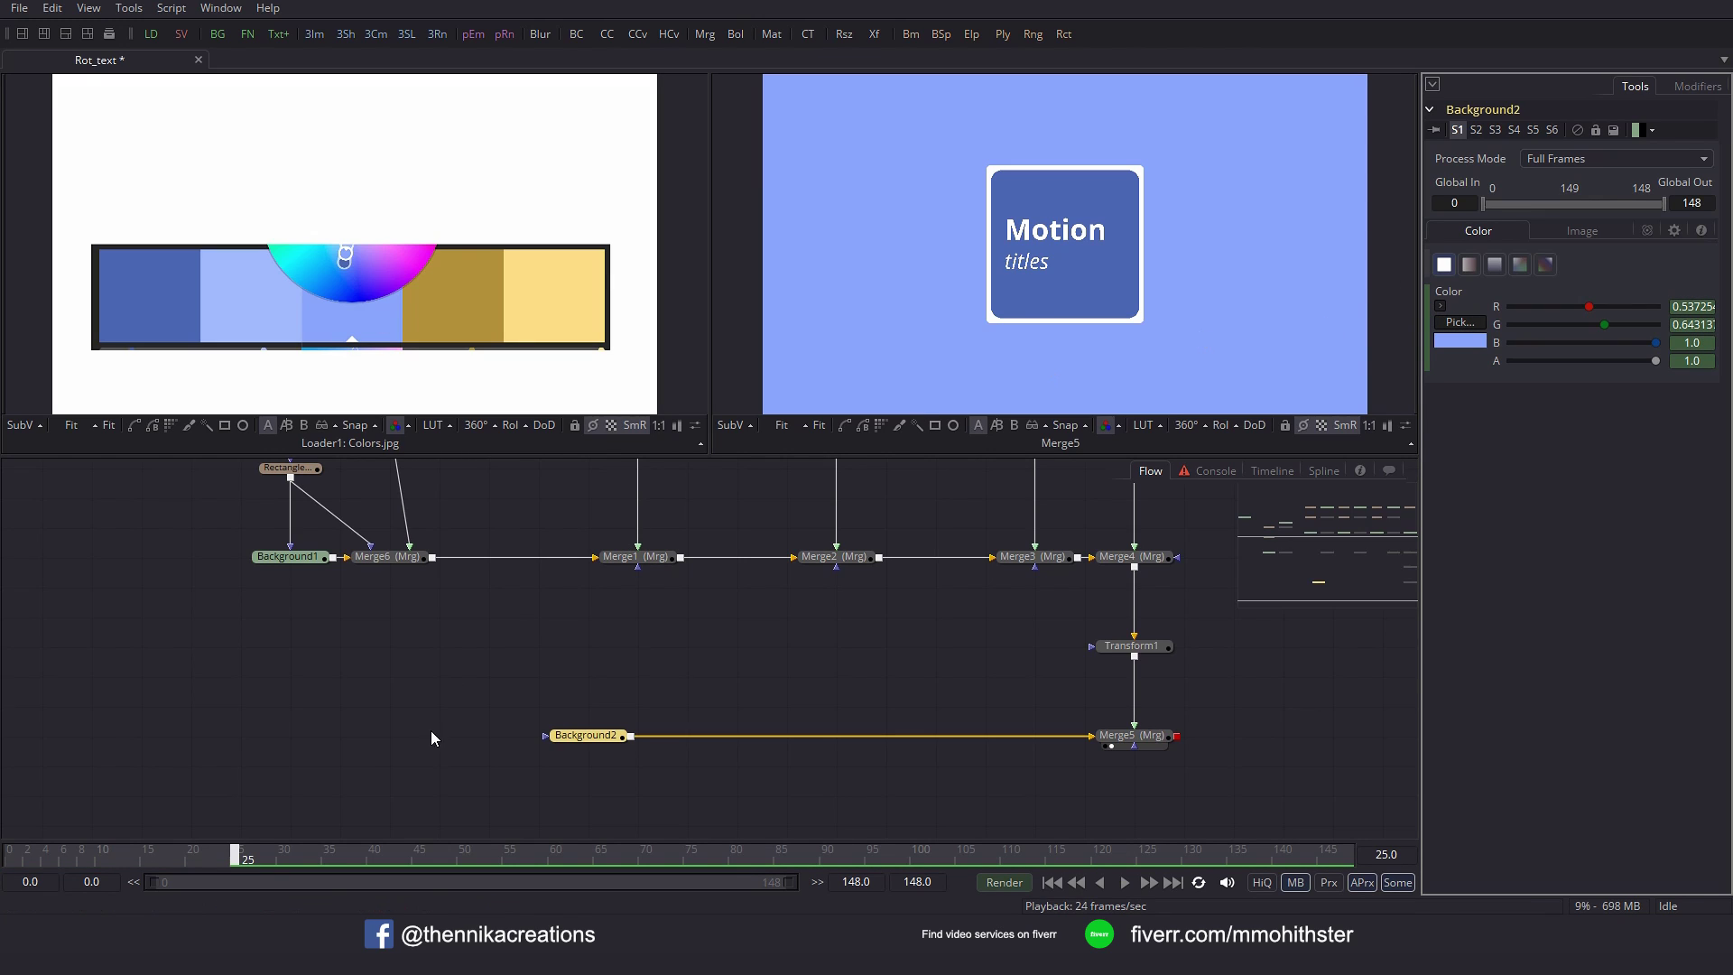
{"action": "left_click", "coordinate": [423, 860]}
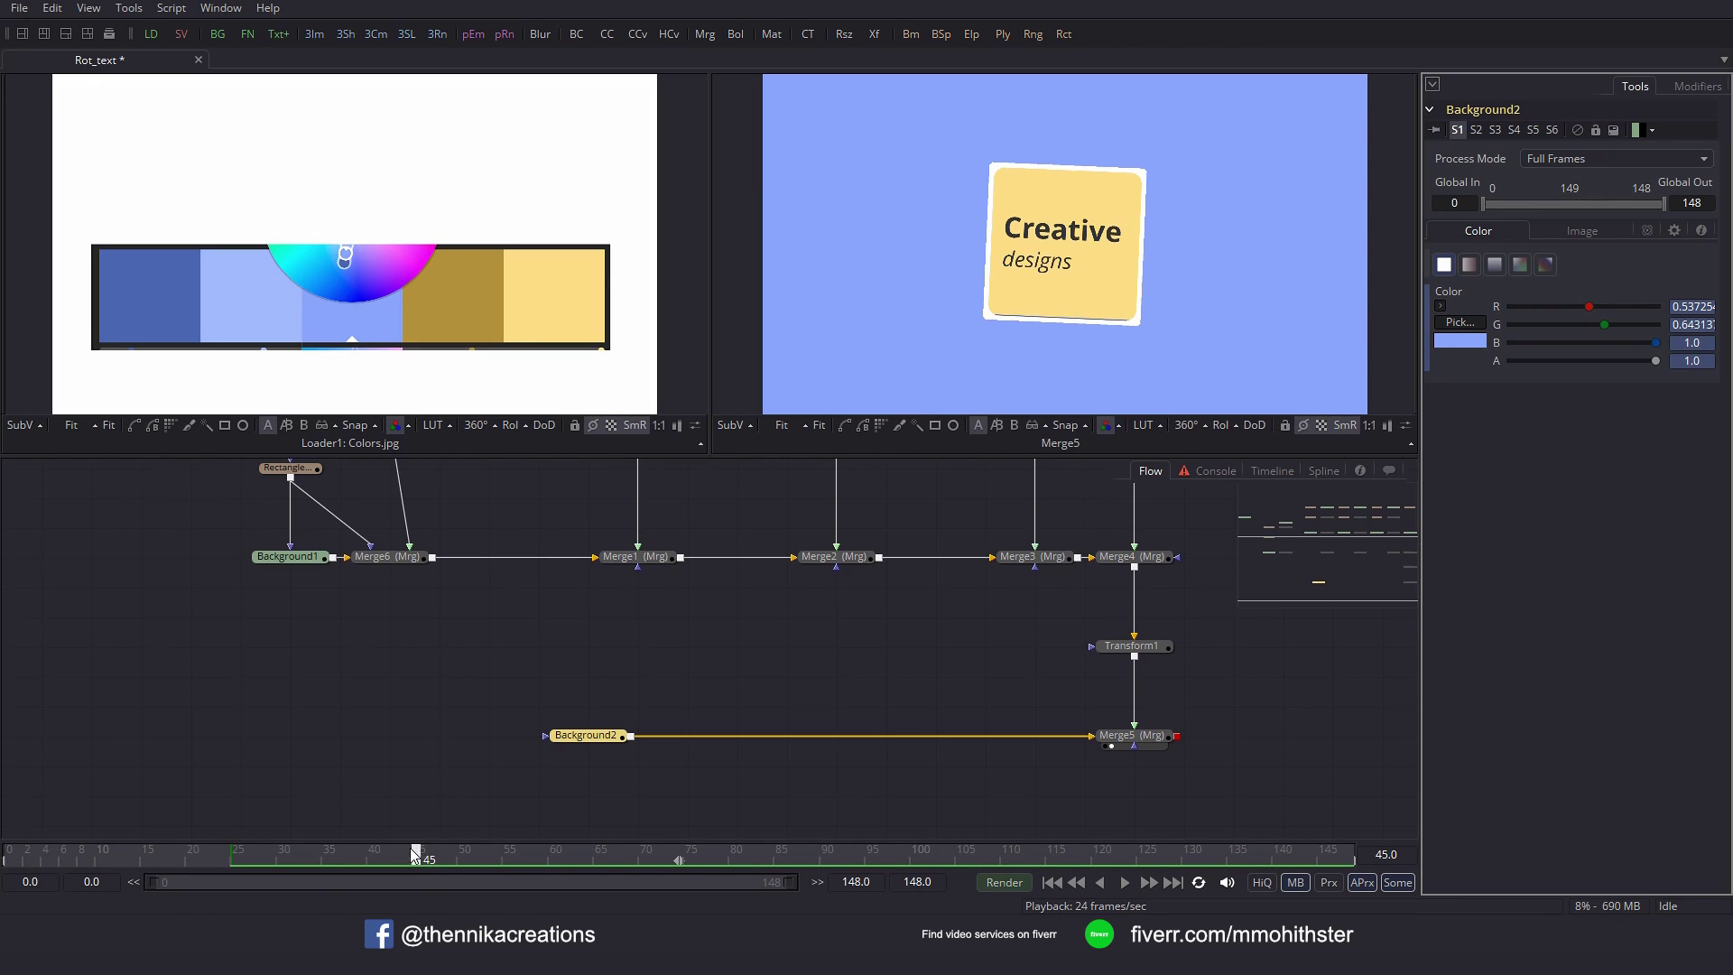